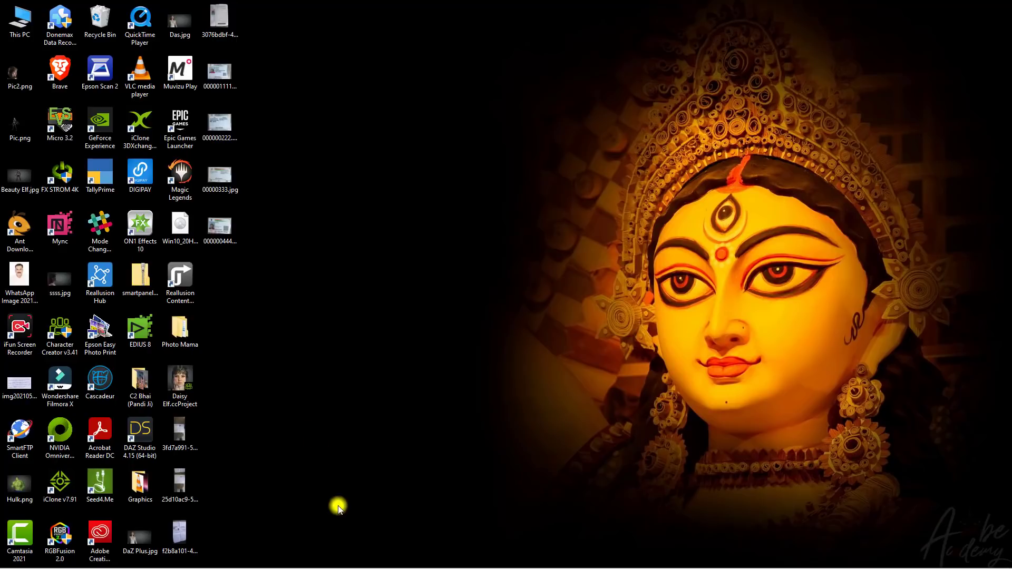
- Open iClone 7 and switch its workspace to the Standard layout
click(264, 561)
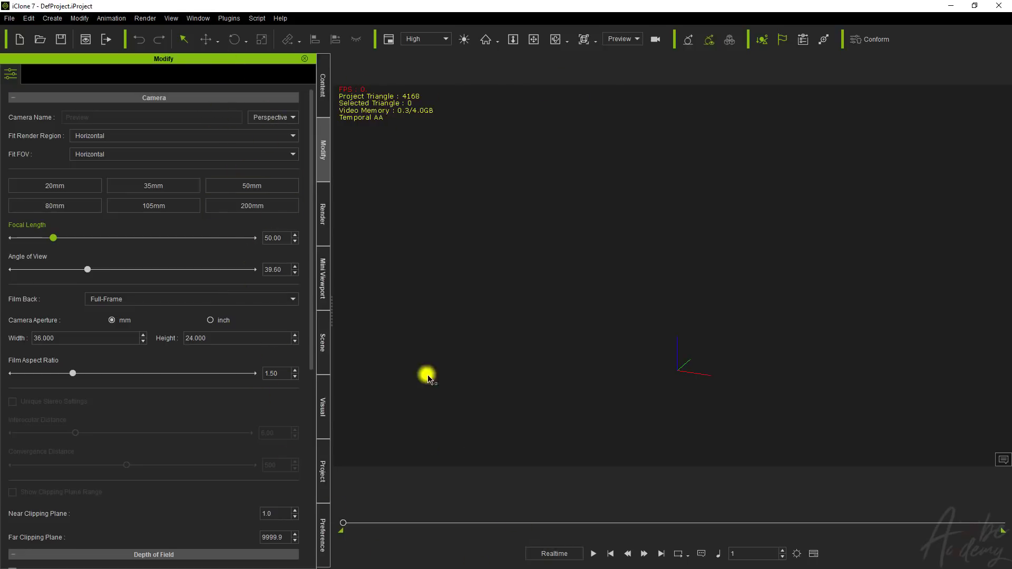
click(196, 18)
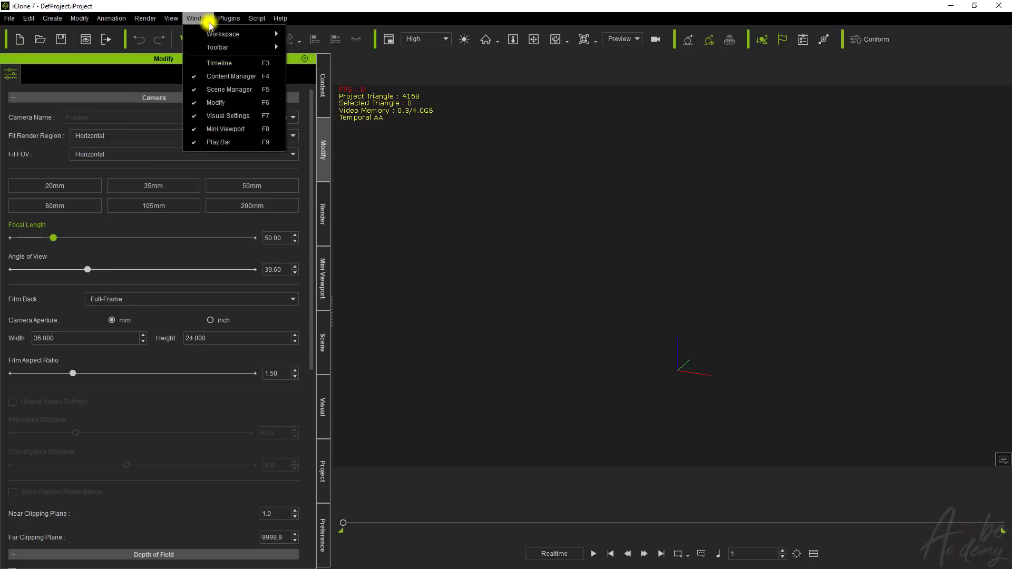
mouse_move(211, 33)
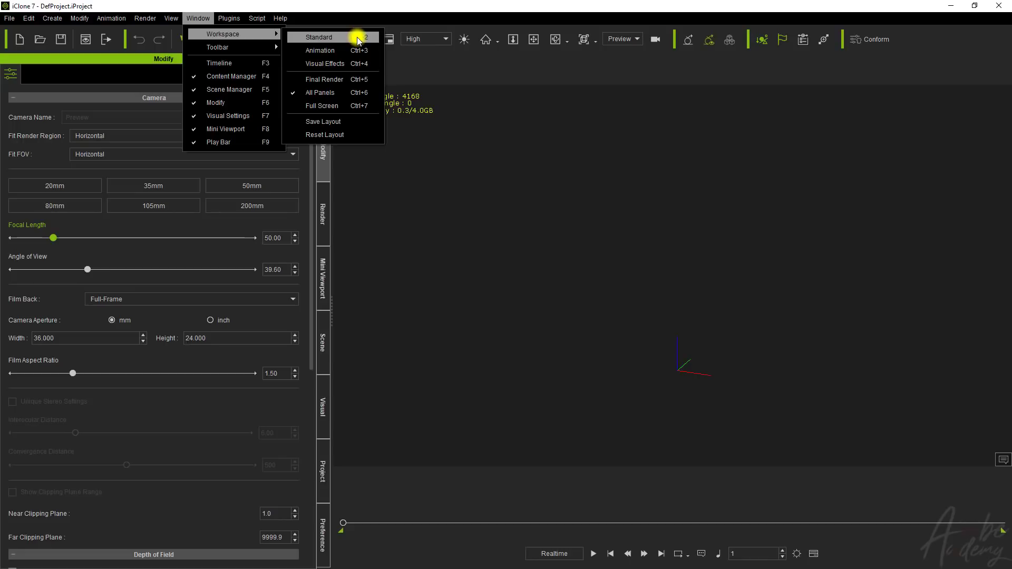
click(316, 38)
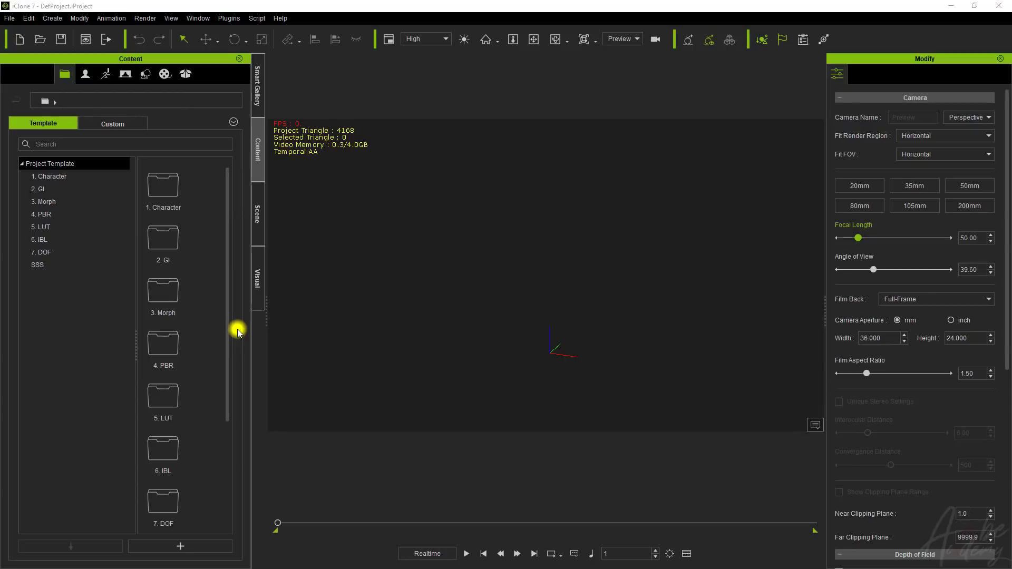
- Look through the Smart Gallery, Content, Scene and Visual panels of the Standard workspace
click(258, 95)
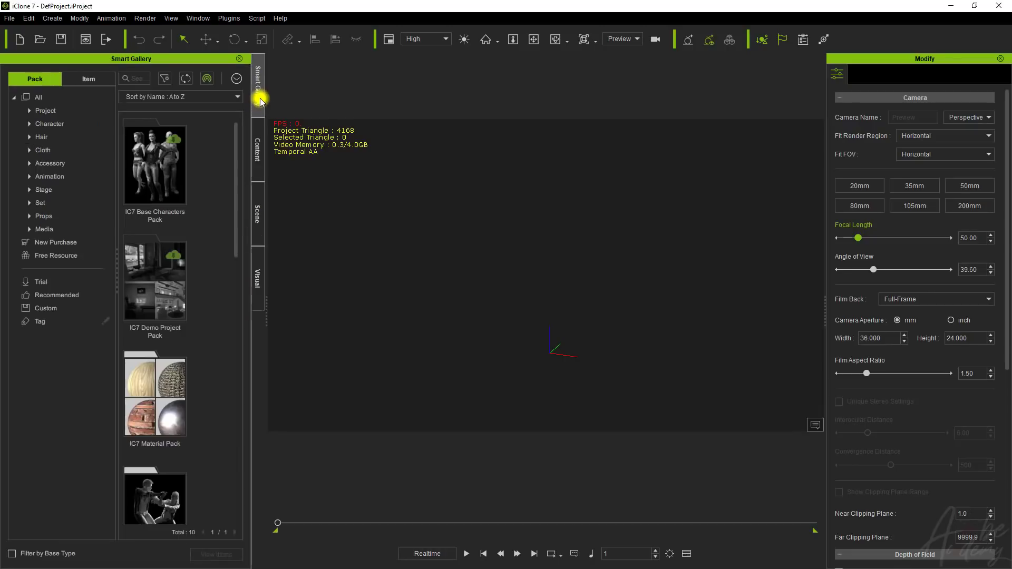
click(257, 149)
click(258, 211)
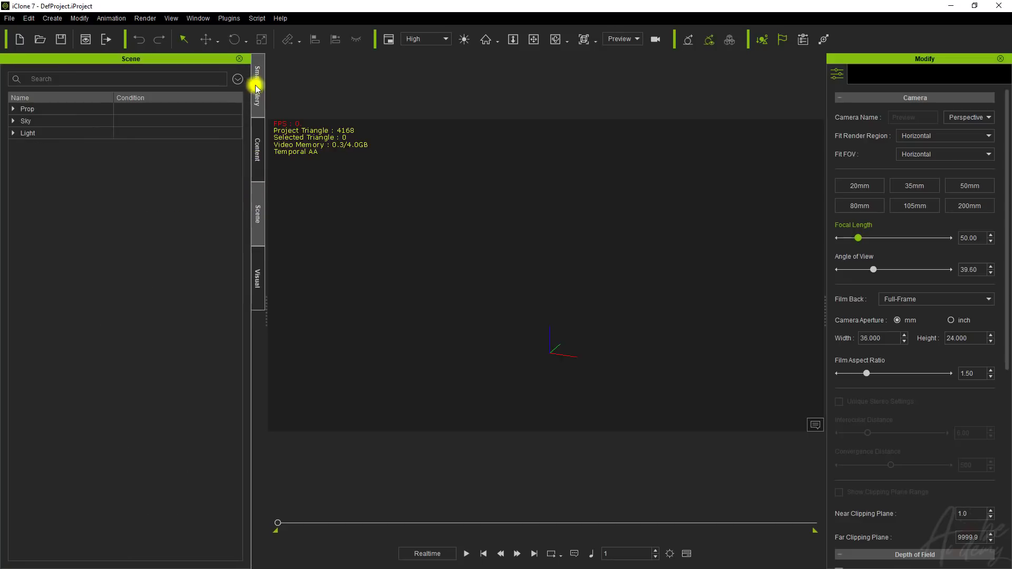
click(256, 80)
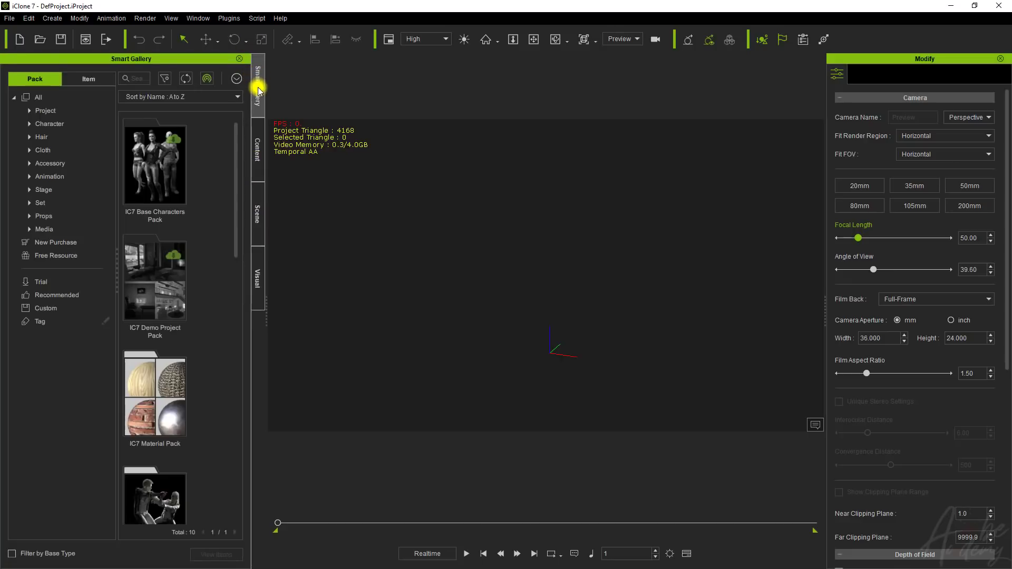
click(253, 154)
click(256, 203)
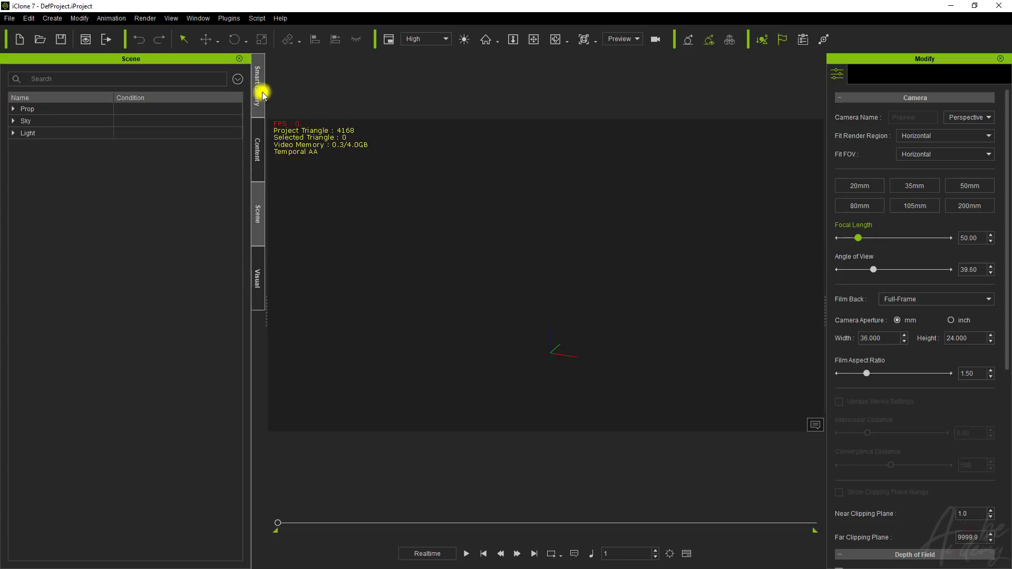
click(254, 141)
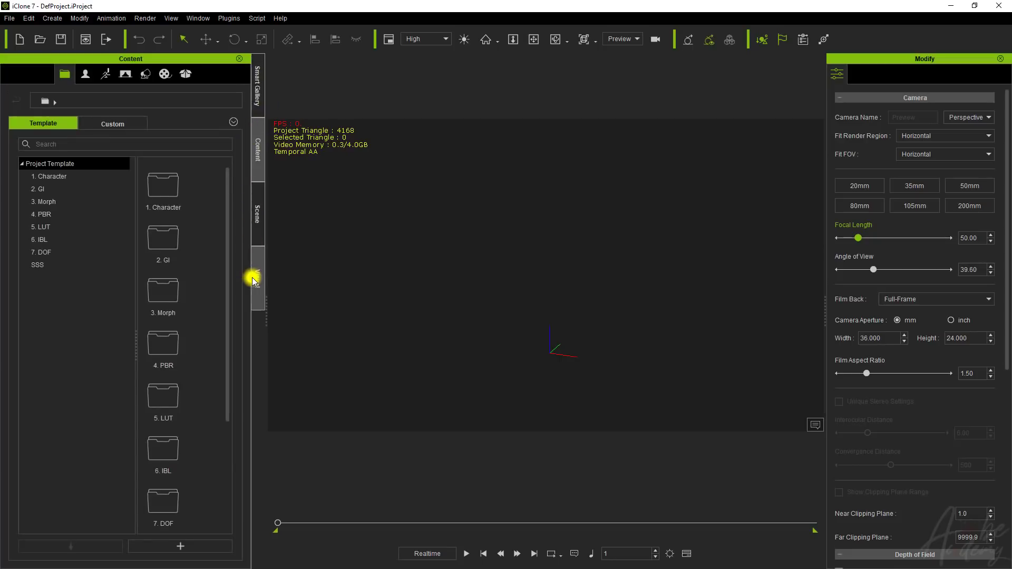
click(255, 275)
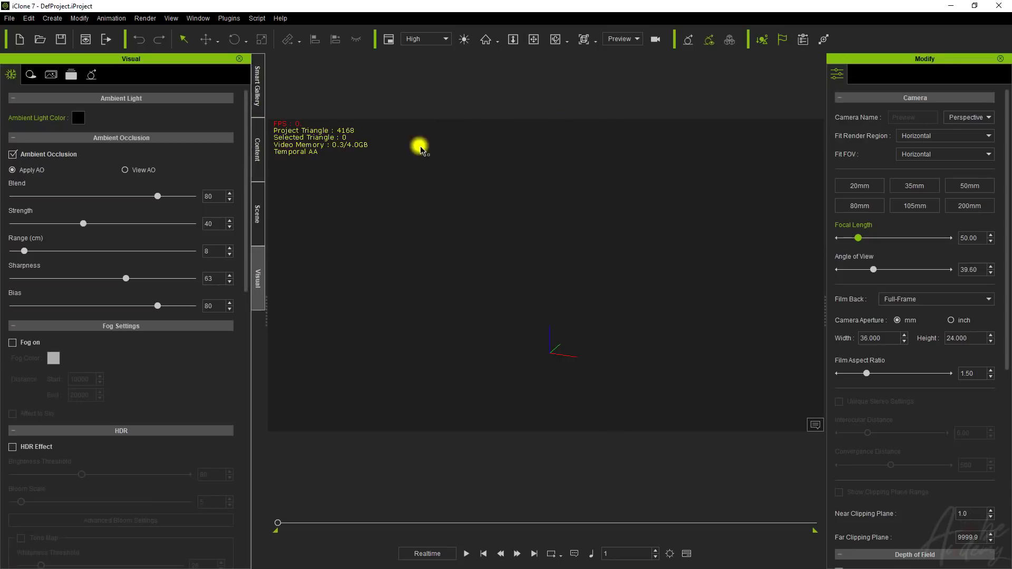
- Switch to the Animation workspace and bring up its Modify panel with the camera settings
click(198, 18)
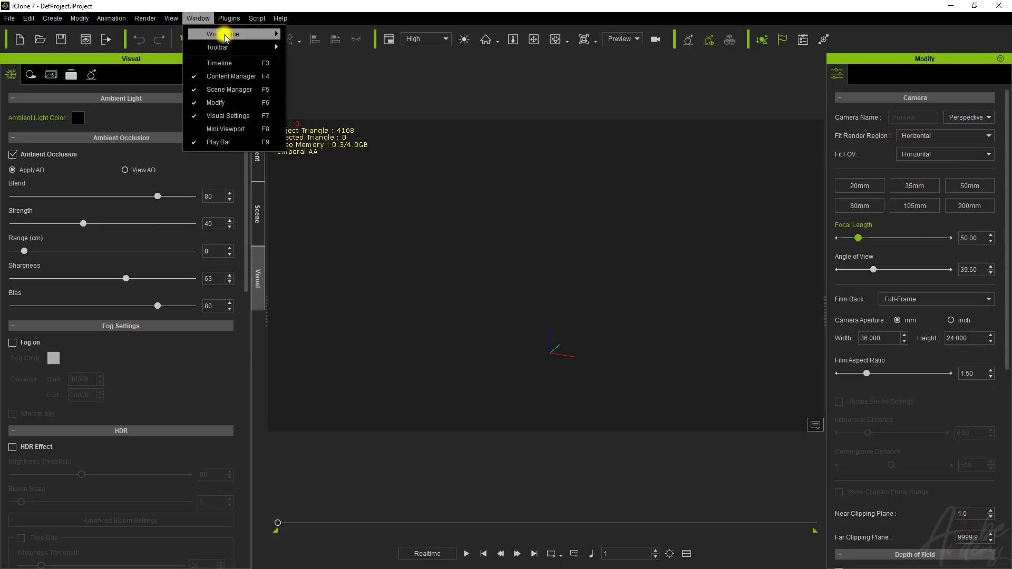
mouse_move(225, 37)
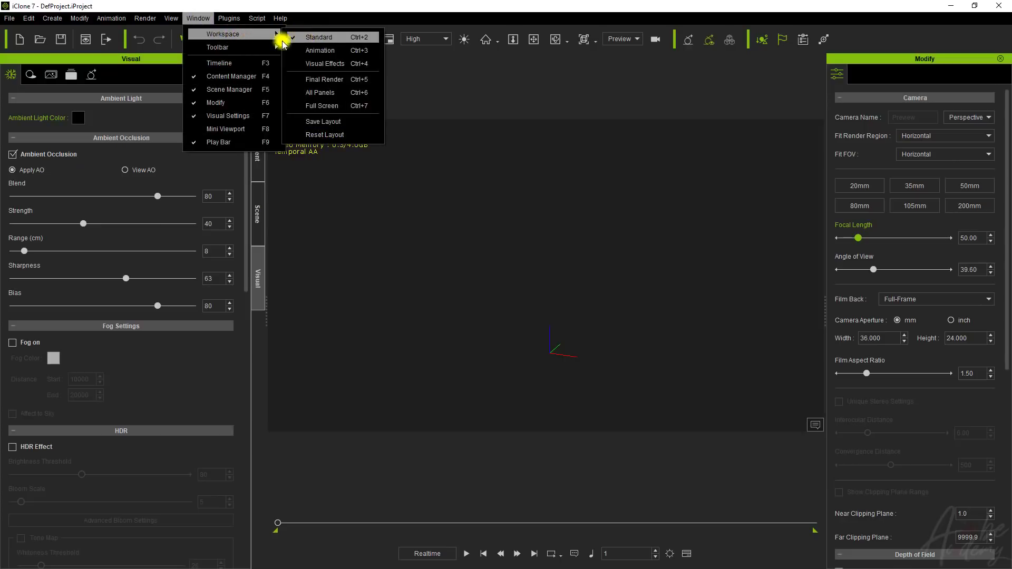
click(340, 50)
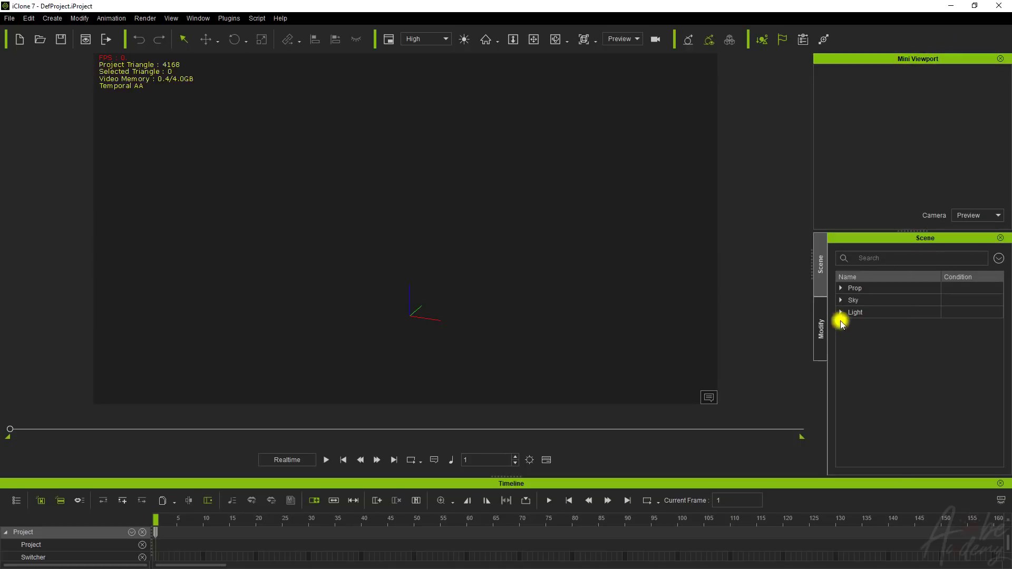
click(820, 323)
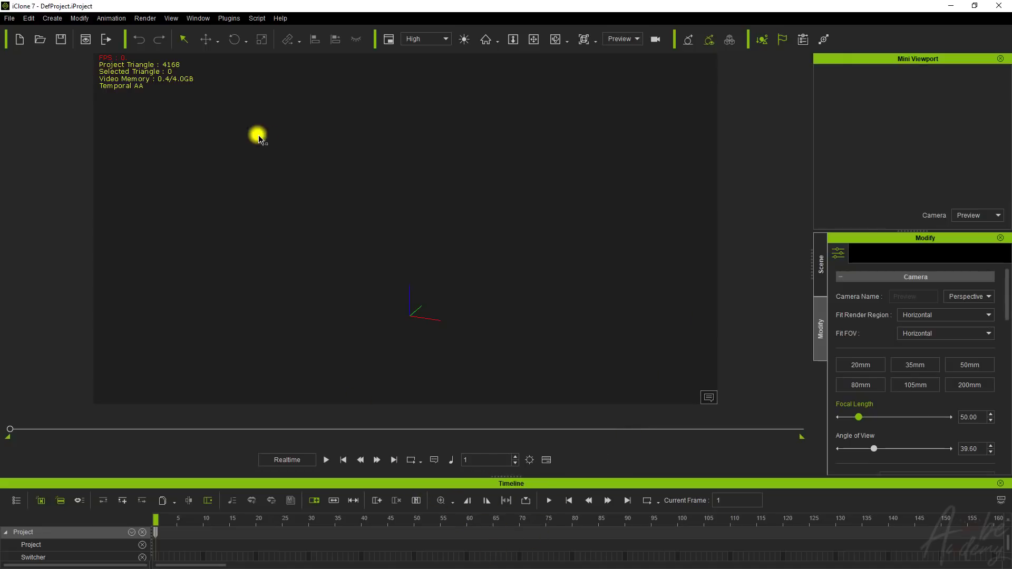
- Change the workspace layout to Visual Effects
click(196, 19)
mouse_move(248, 34)
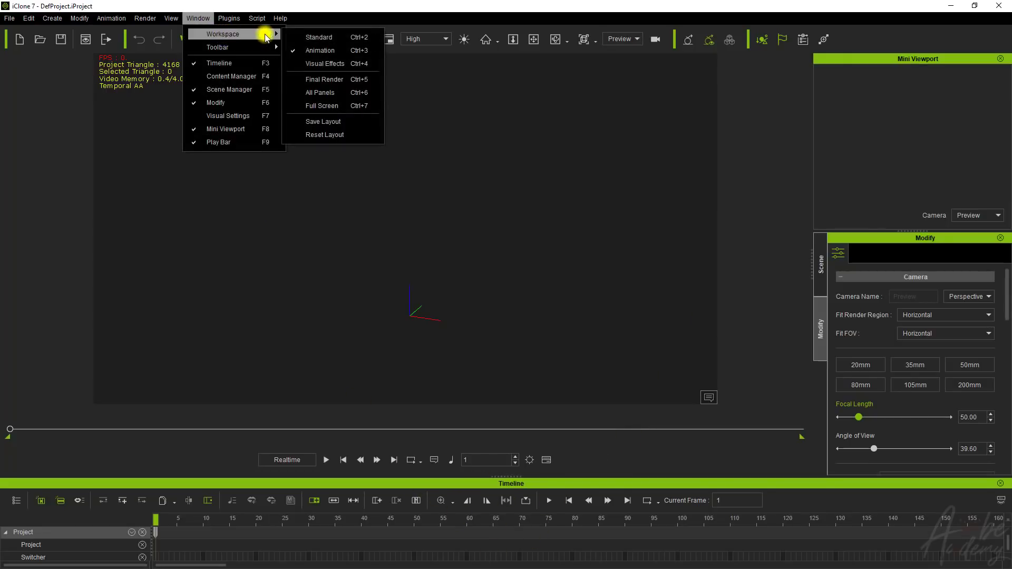
click(307, 64)
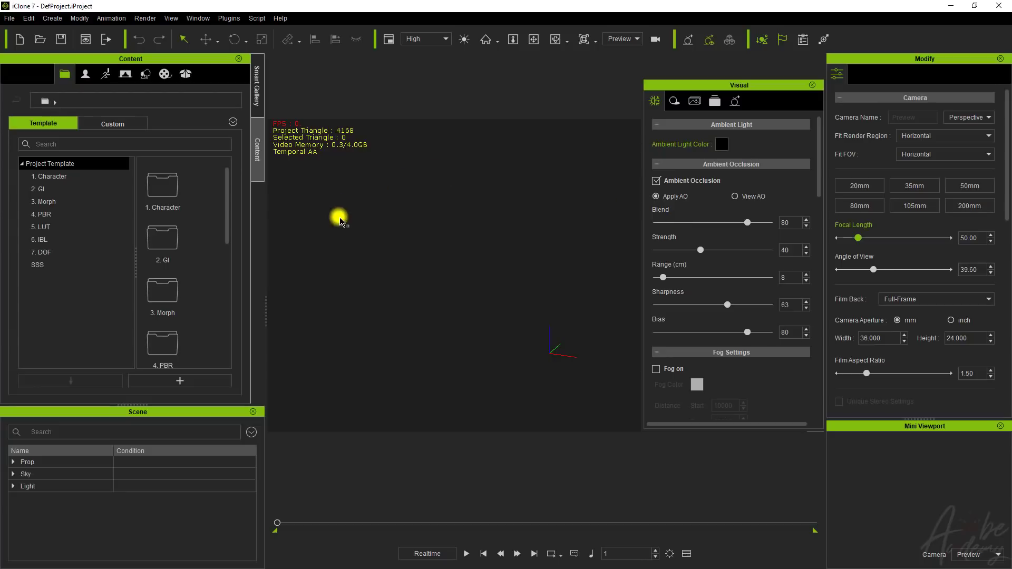
- Change the workspace layout to Final Render
click(200, 18)
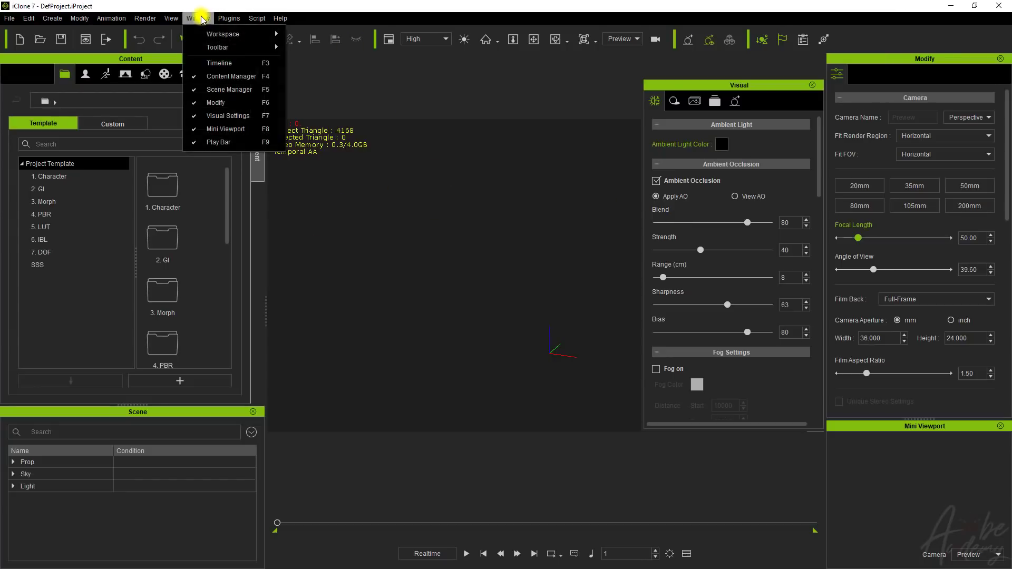
mouse_move(266, 34)
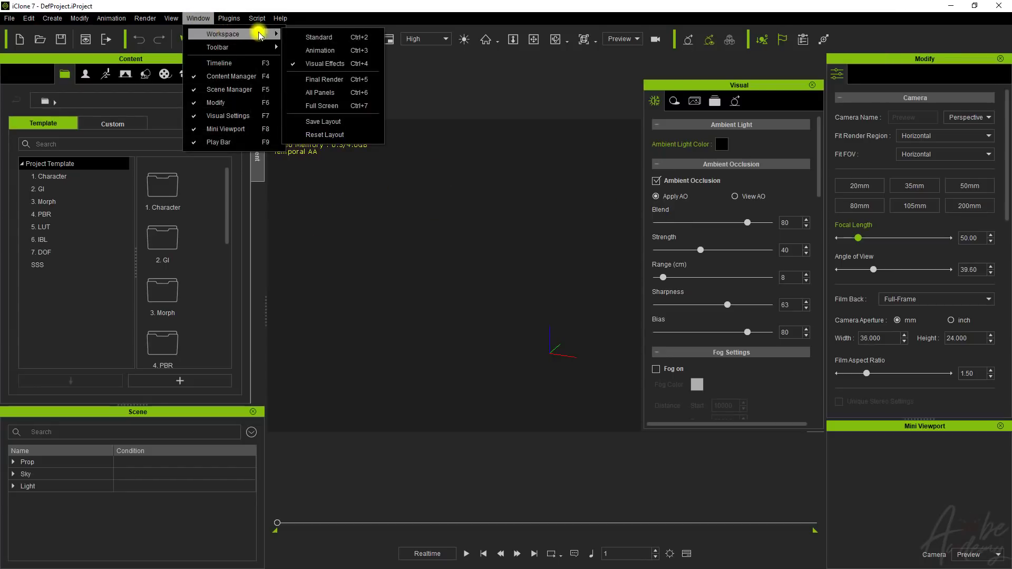
click(316, 80)
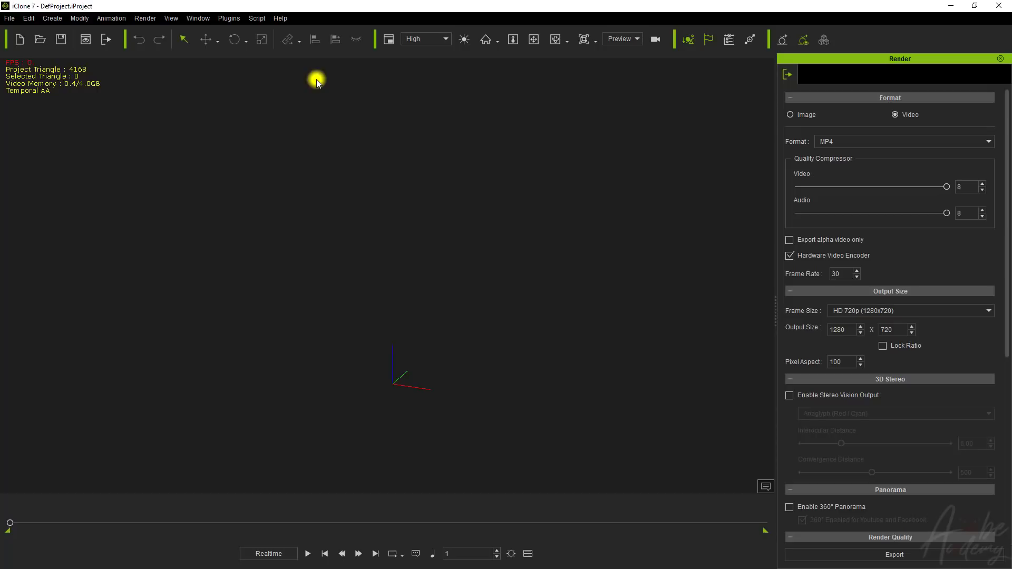
- Switch to the All Panels workspace and go through its Smart Gallery, Content and Scene panels
click(200, 18)
mouse_move(210, 36)
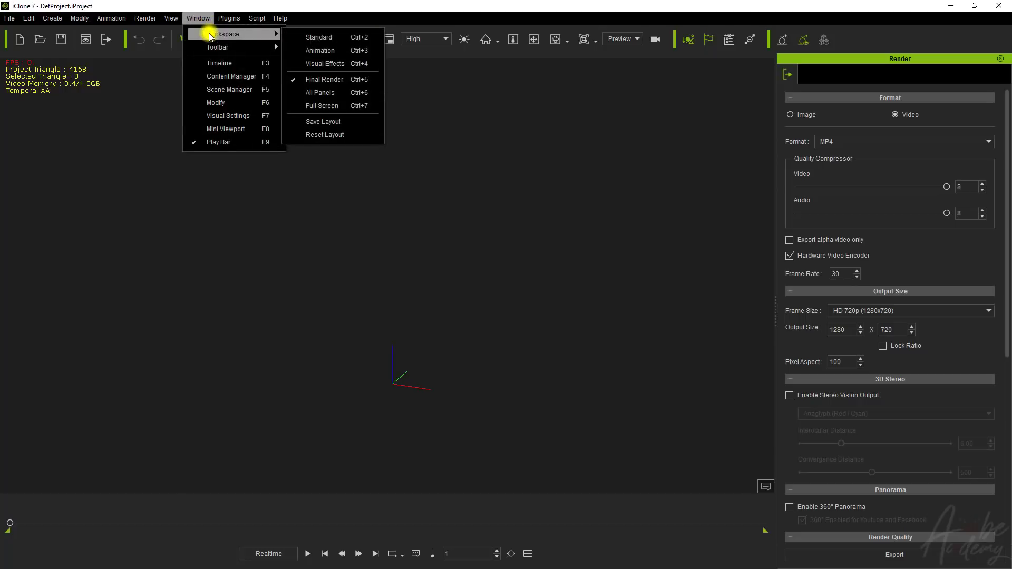
click(339, 90)
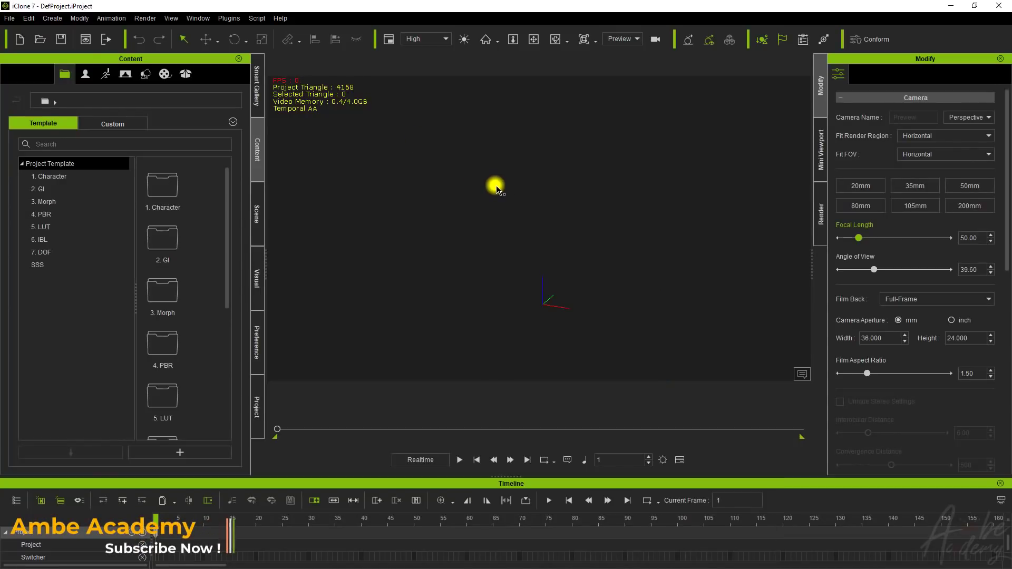
click(255, 95)
click(257, 155)
click(258, 208)
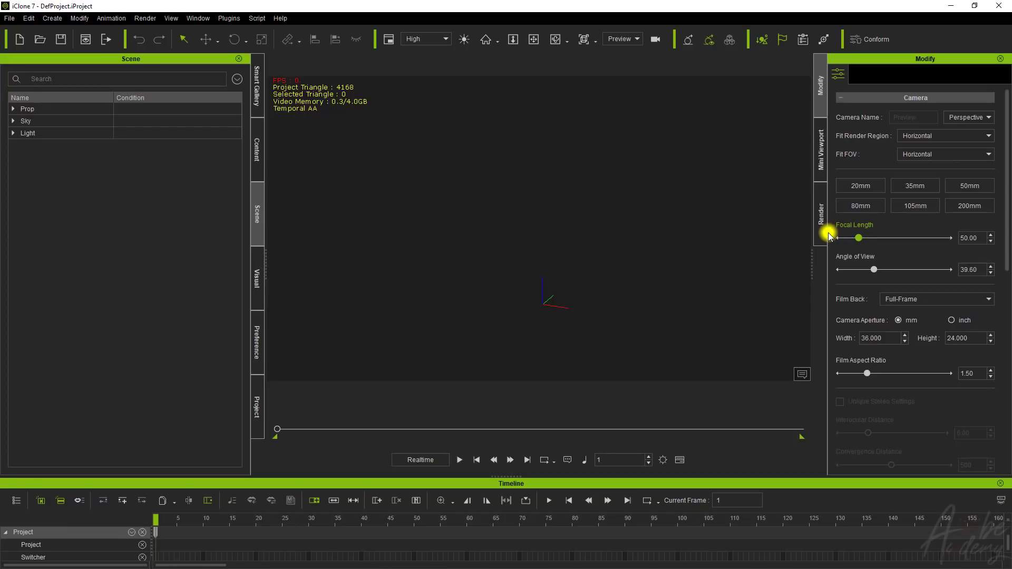
- Show the Full Screen workspace and return to the All Panels layout
click(198, 17)
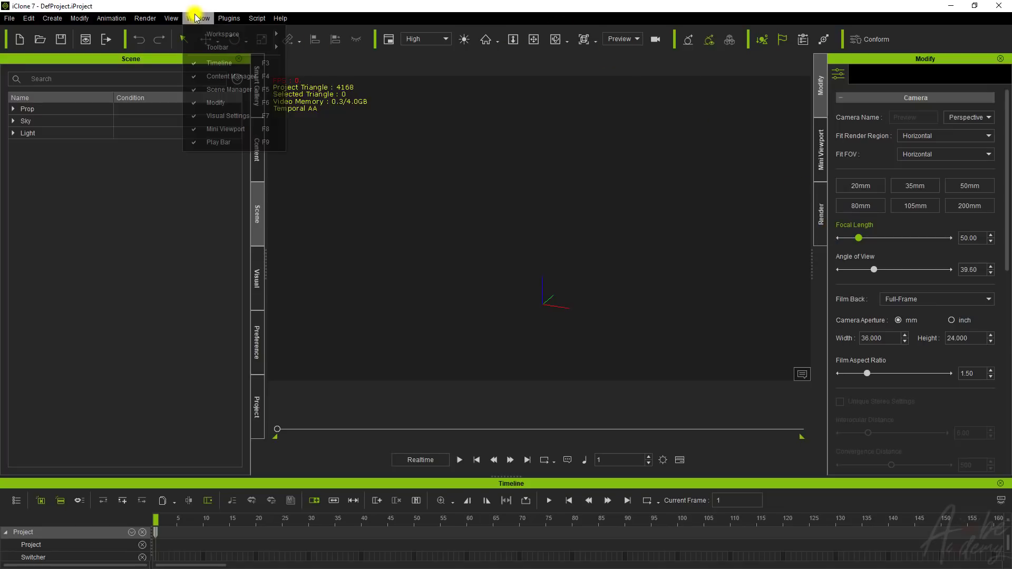
mouse_move(224, 33)
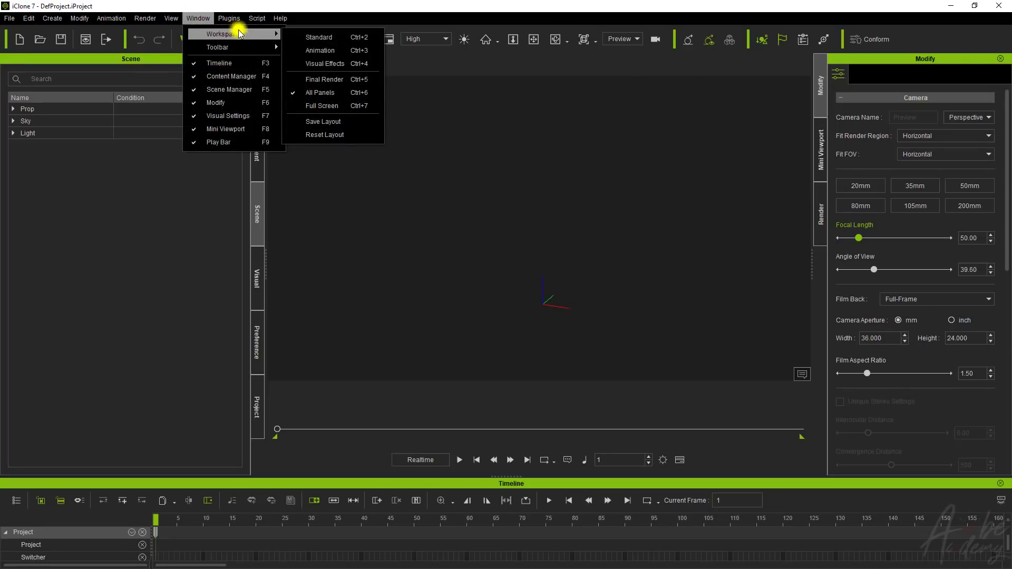
click(334, 105)
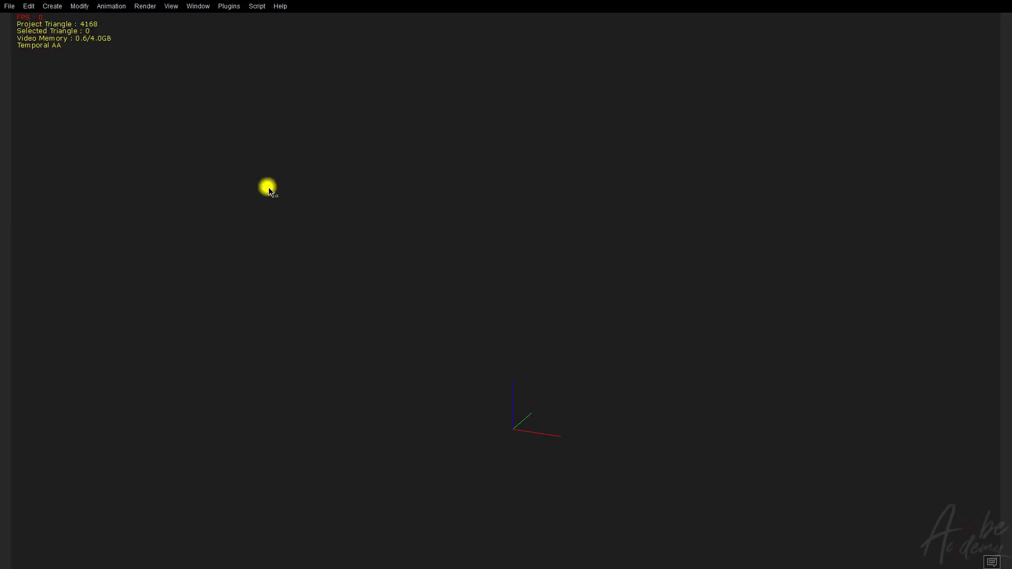
click(202, 7)
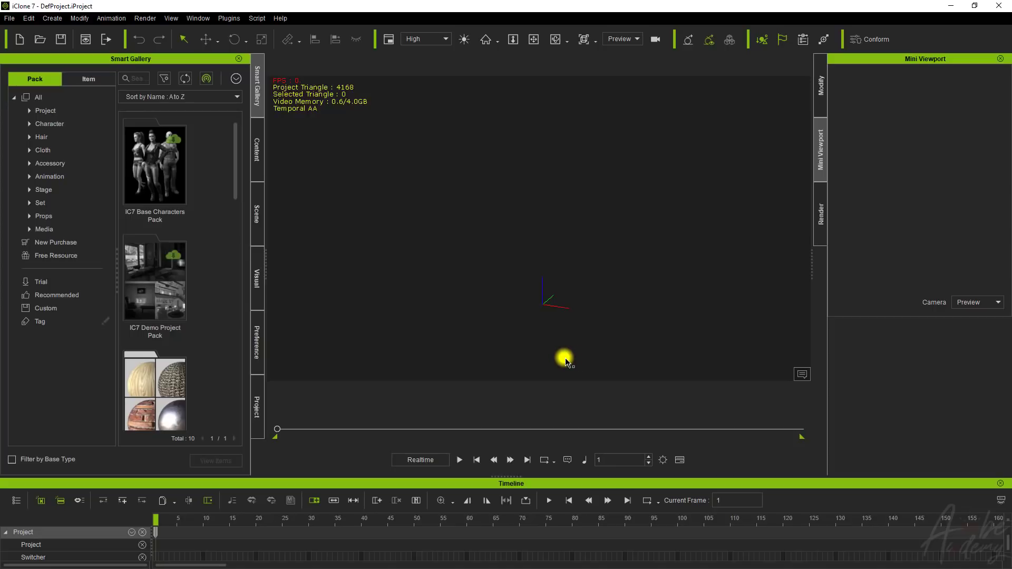
click(204, 21)
mouse_move(227, 34)
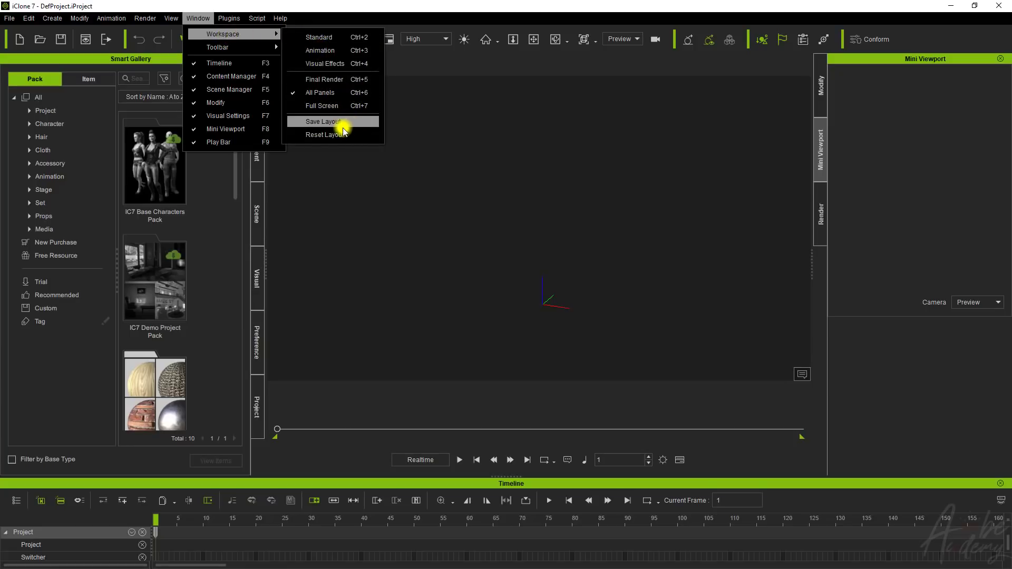
click(528, 234)
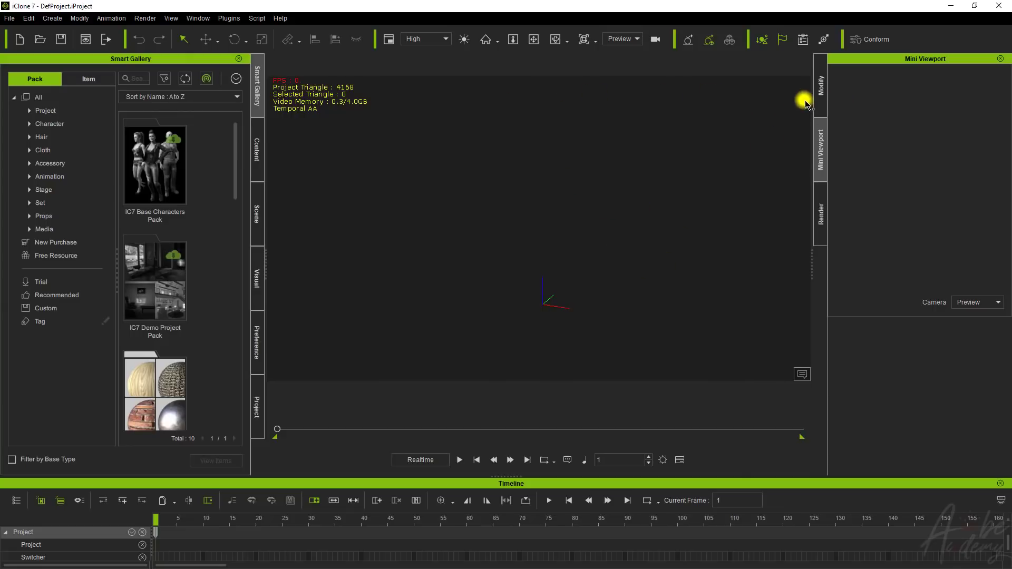
- Float the Mini Viewport and Render panels over the viewport, and undock Smart Gallery and dock it back with the Content panel group
drag(885, 64, 500, 184)
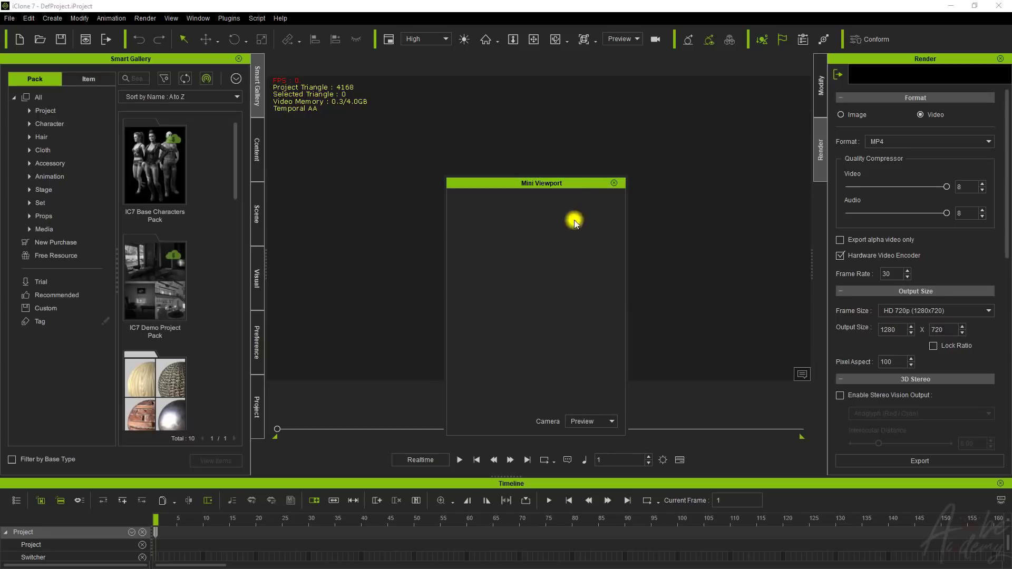
drag(962, 59, 785, 139)
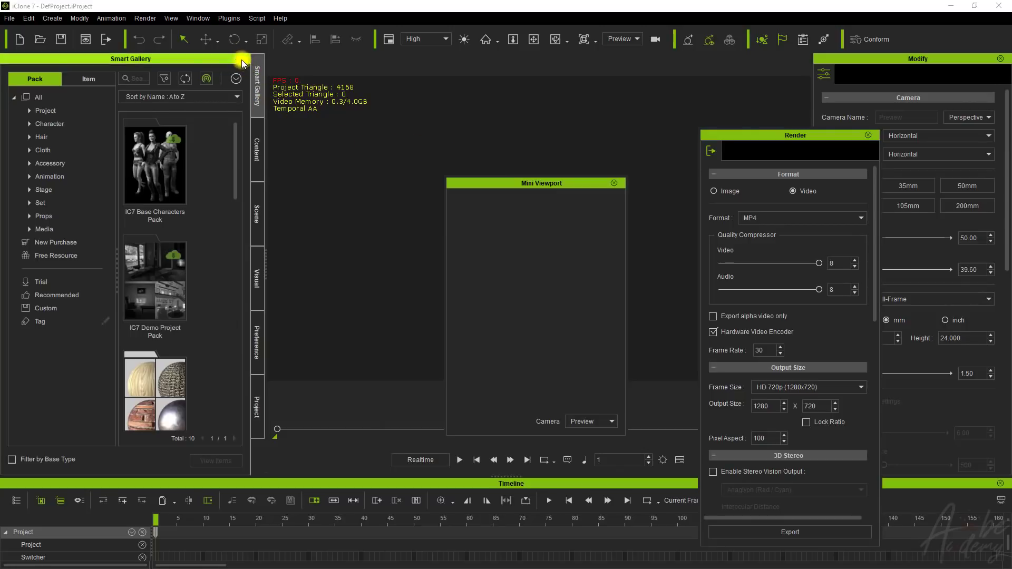
drag(220, 59, 333, 84)
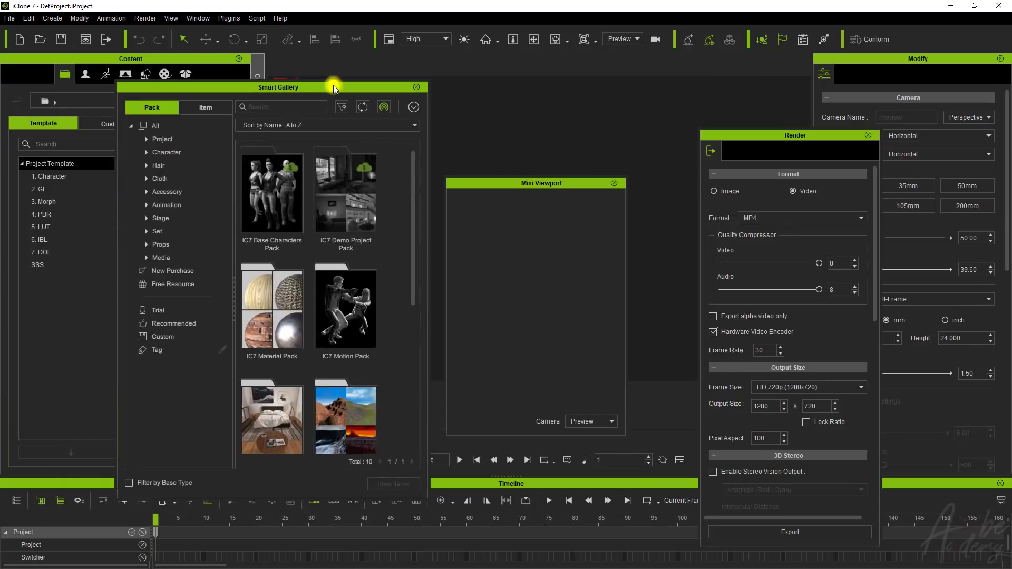
drag(413, 88, 210, 197)
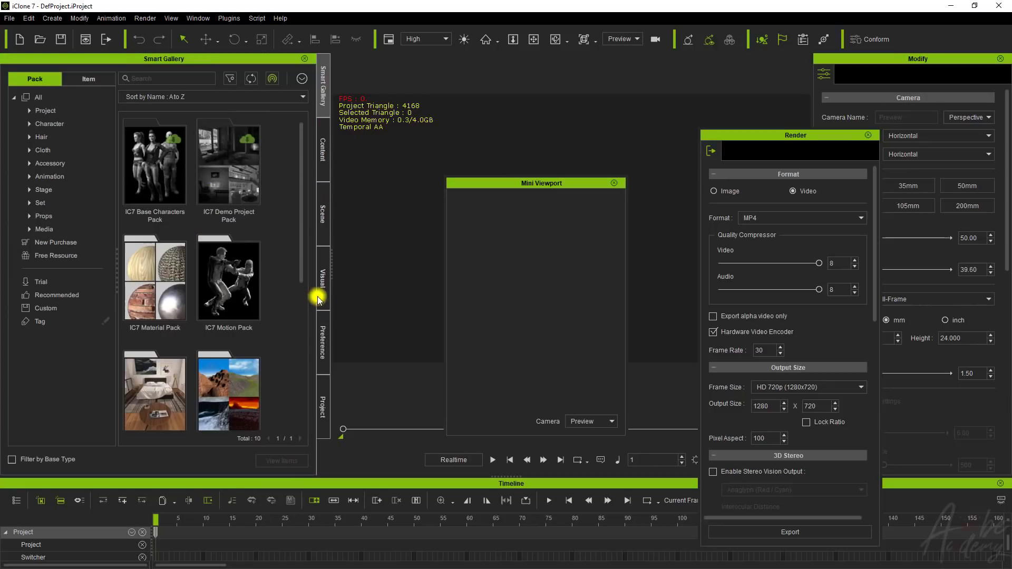
- Dock the Mini Viewport, Render and Modify panels above the Smart Gallery group, with Render tabbed onto Mini Viewport and Modify in its own section
drag(546, 185, 195, 186)
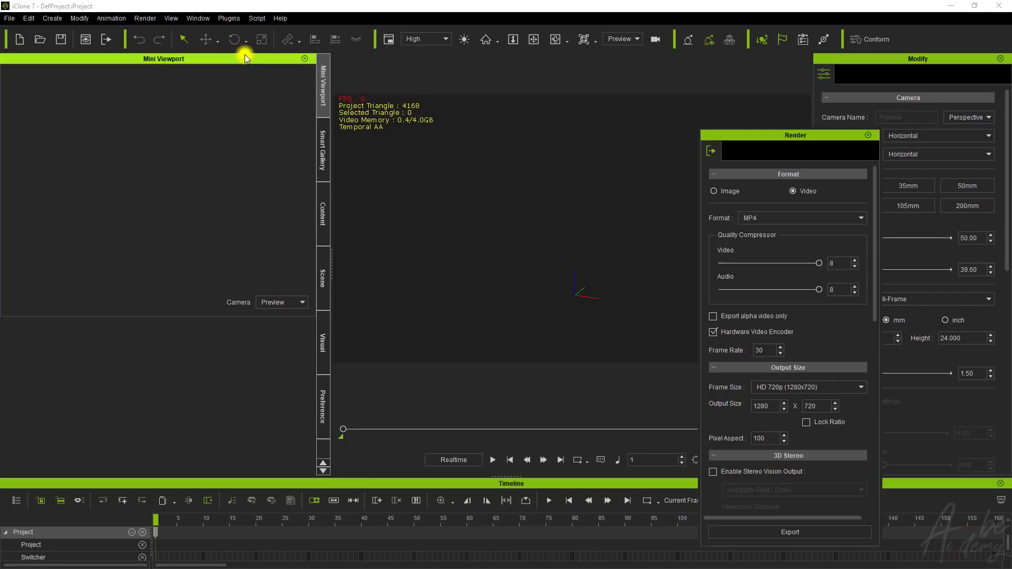
drag(244, 59, 208, 115)
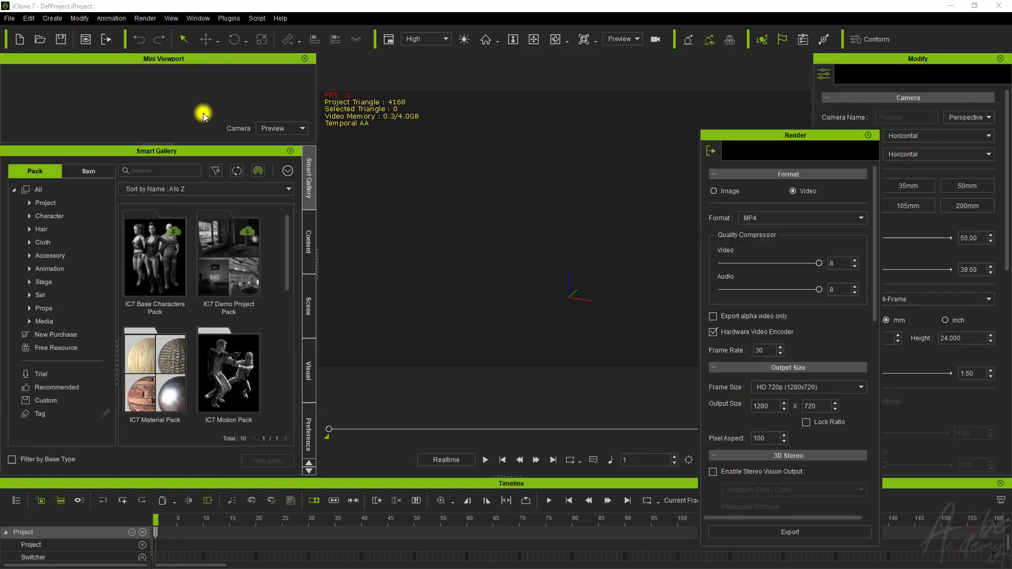
drag(816, 135, 251, 123)
drag(934, 58, 251, 179)
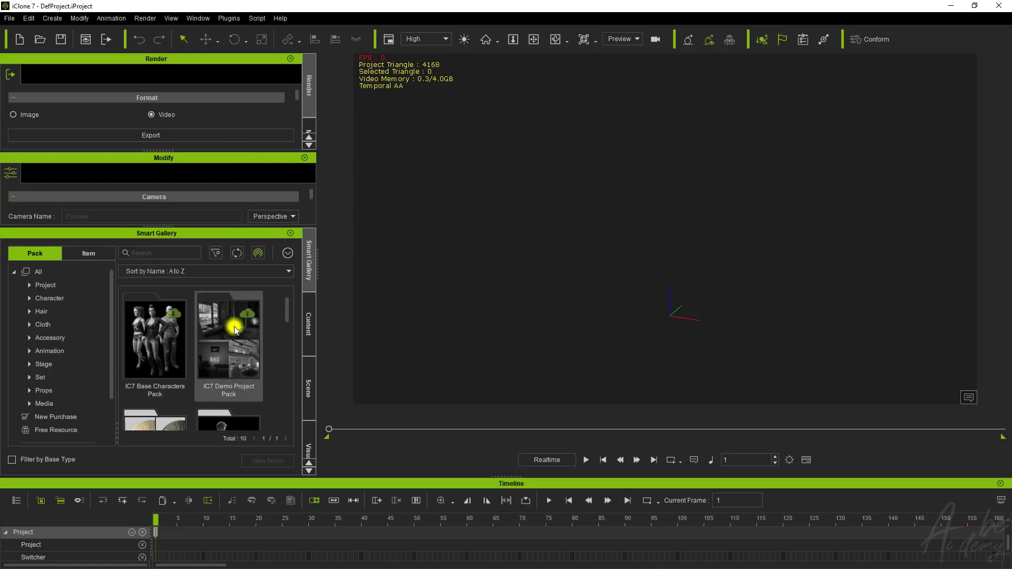
- Float the Smart Gallery panel over the viewport, and switch to the Standard workspace
drag(178, 233, 179, 197)
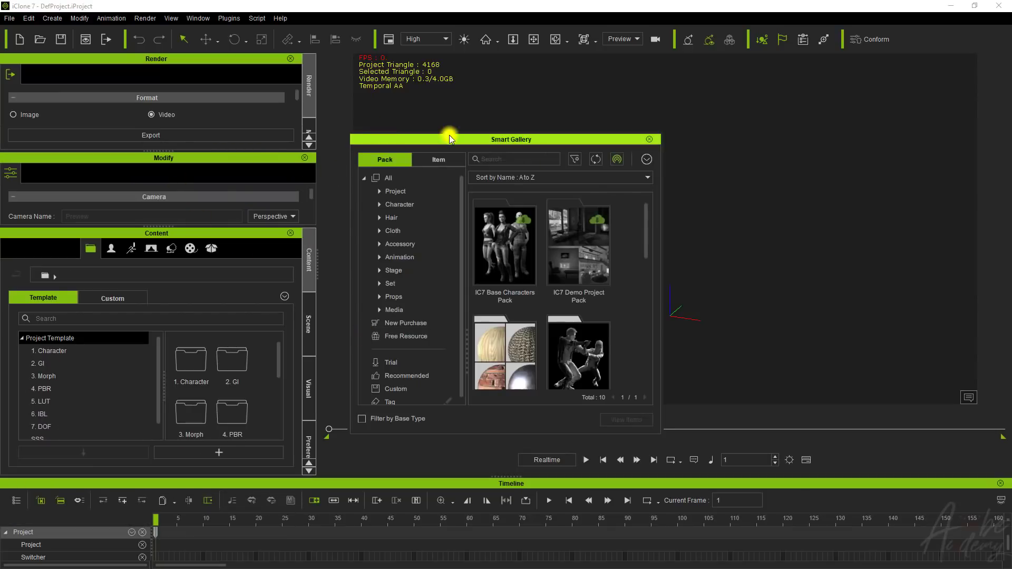
click(205, 18)
mouse_move(221, 33)
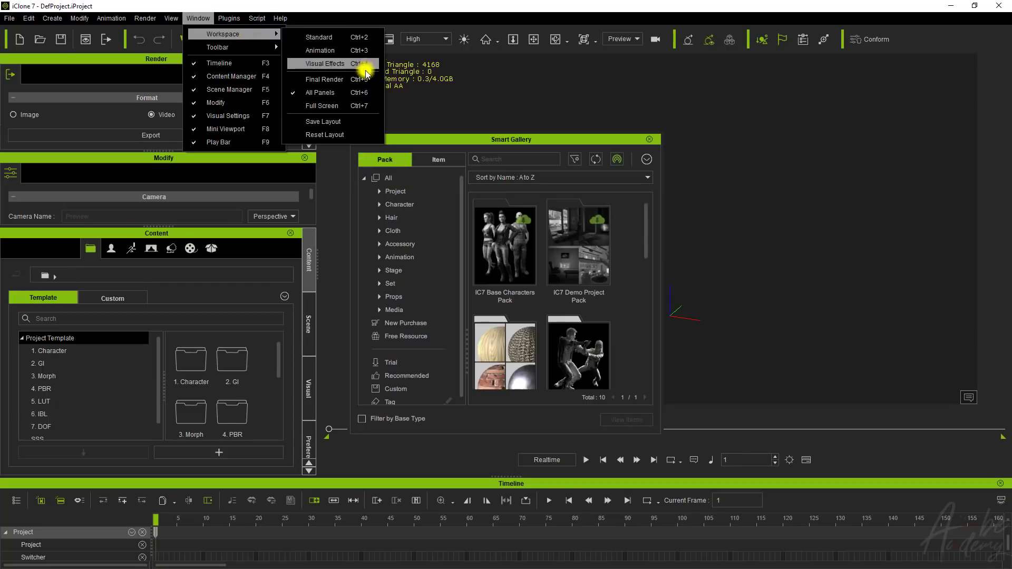
click(334, 37)
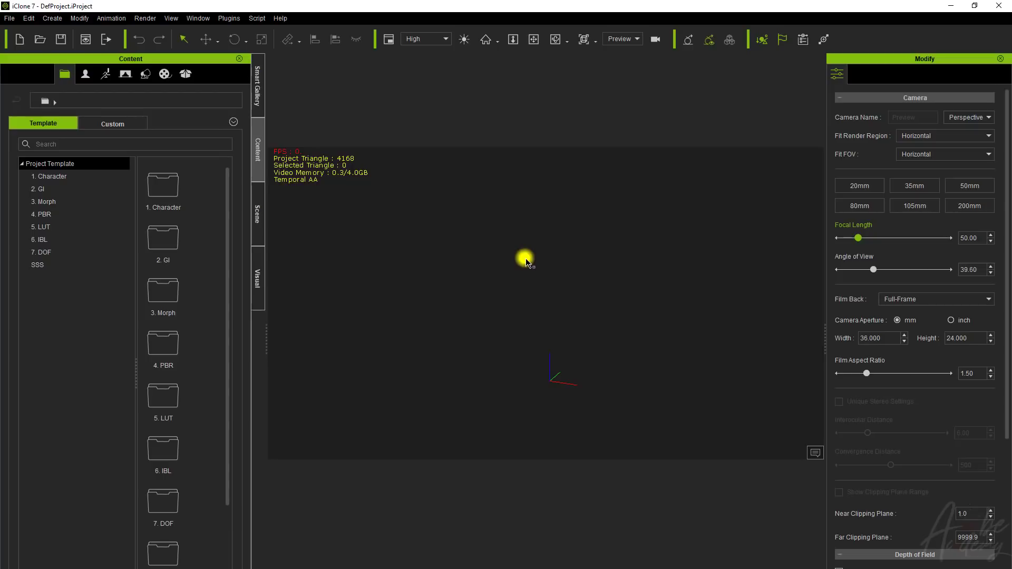
- Show the Timeline, and go through the Smart Gallery, Content, Scene and Visual panels, ending on Smart Gallery
key(F3)
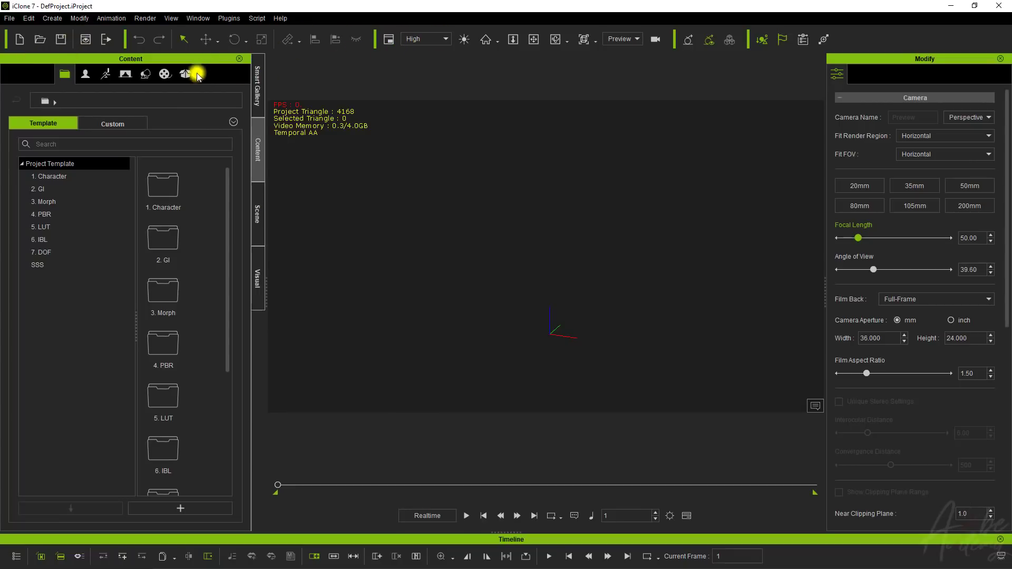
click(256, 77)
click(253, 143)
click(257, 212)
click(258, 279)
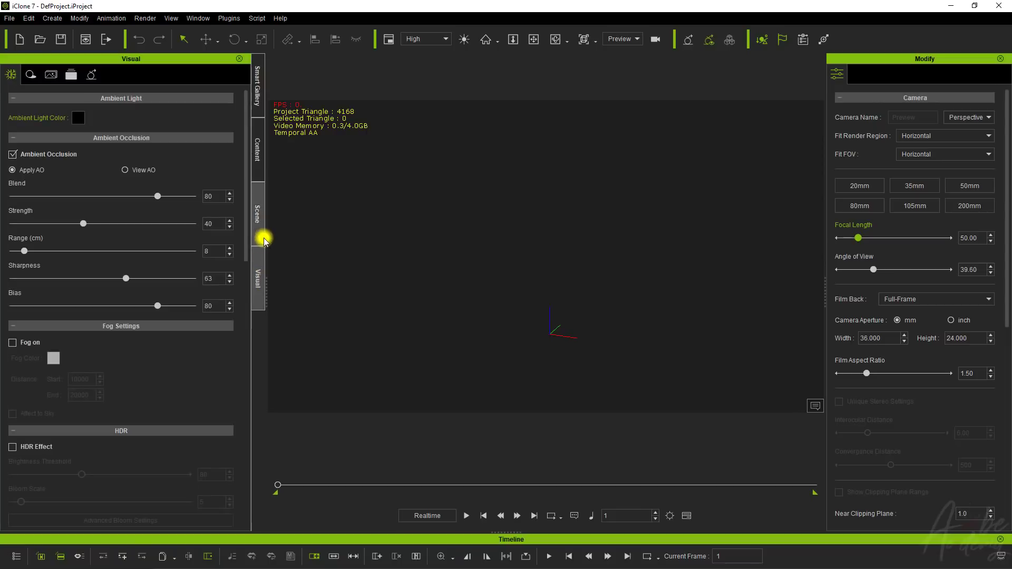
click(262, 208)
click(261, 158)
click(259, 108)
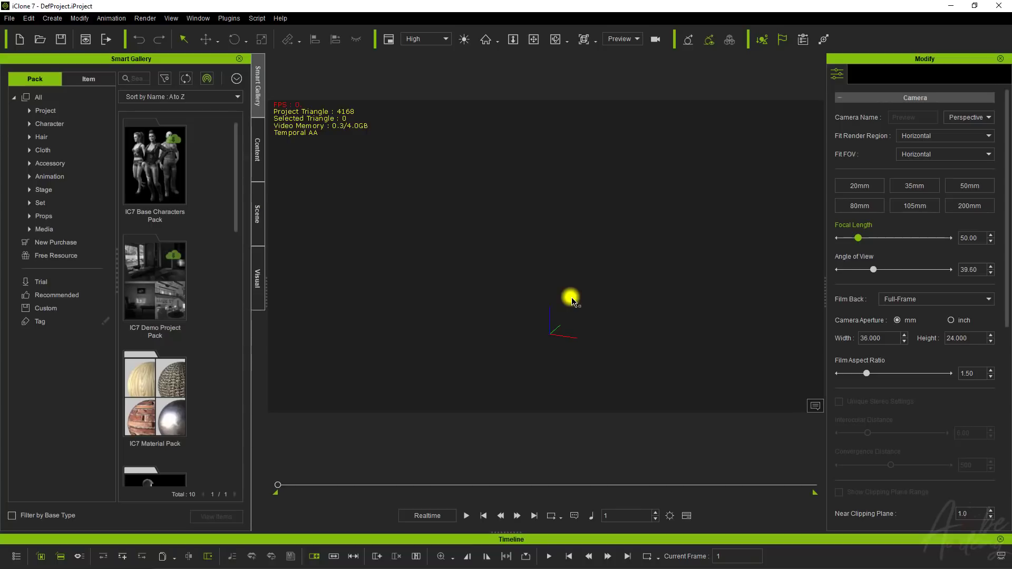
- Enlarge the Timeline panel upward so that its tracks have more room
drag(498, 532, 514, 428)
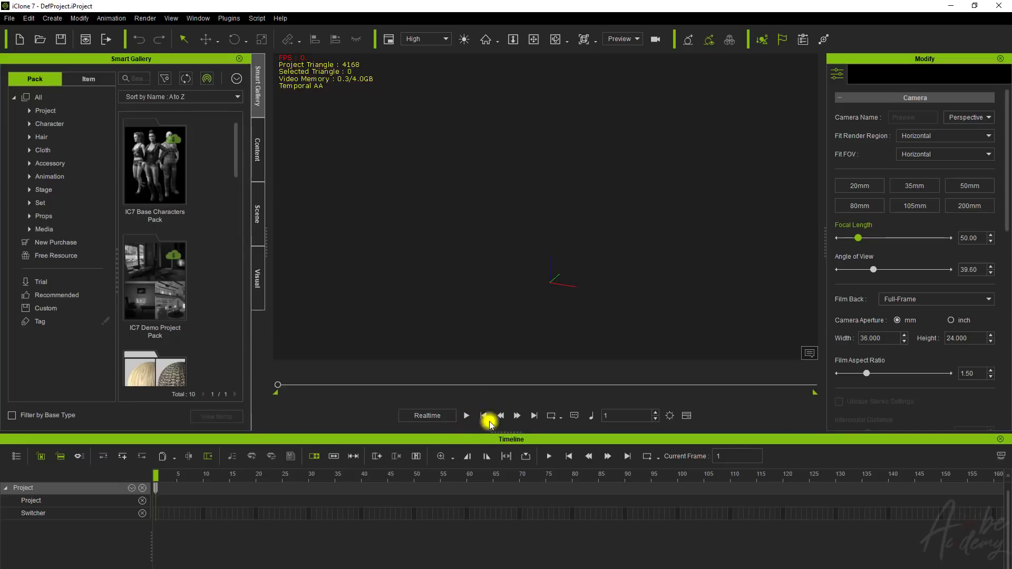
drag(508, 432, 500, 403)
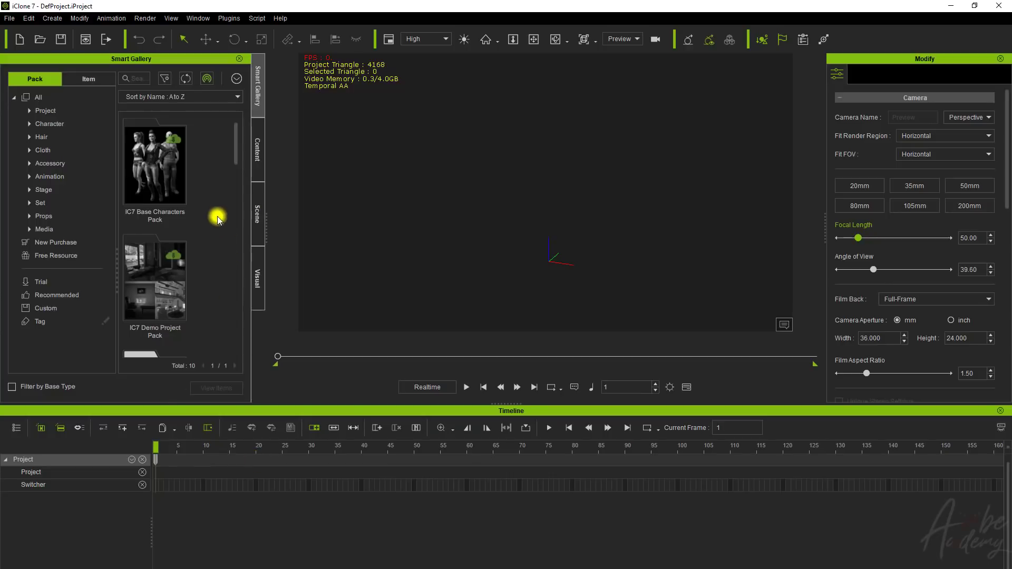
- Open the Project Settings, dock the Modify panel into the Smart Gallery group, and float the Project panel in the space Modify occupied
click(29, 18)
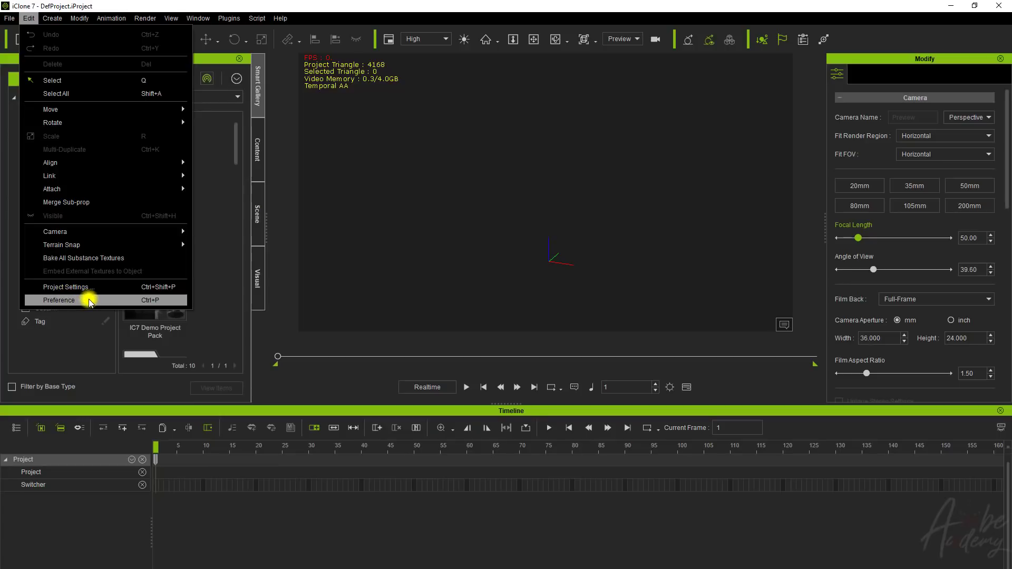
click(81, 286)
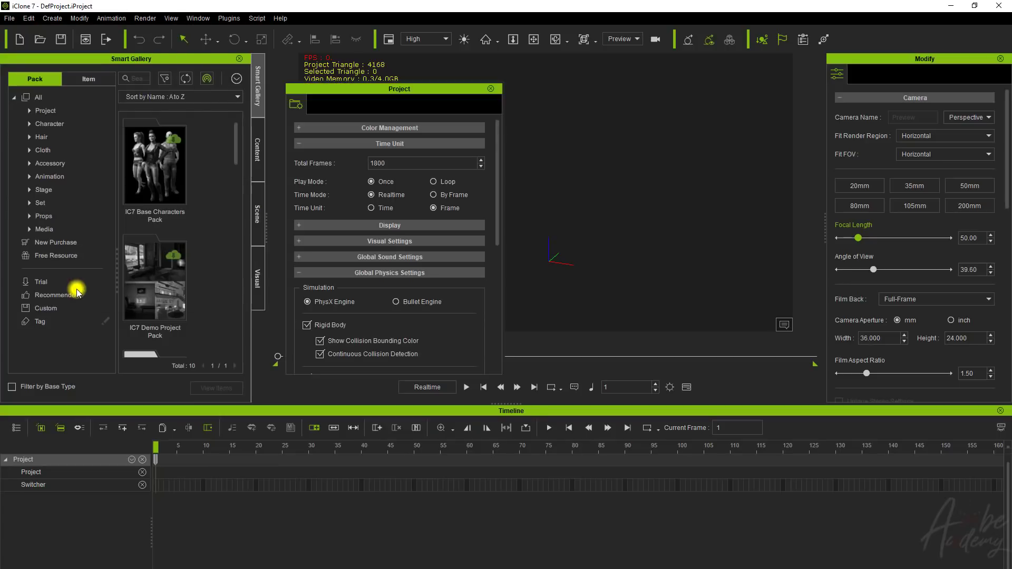
drag(419, 88, 481, 187)
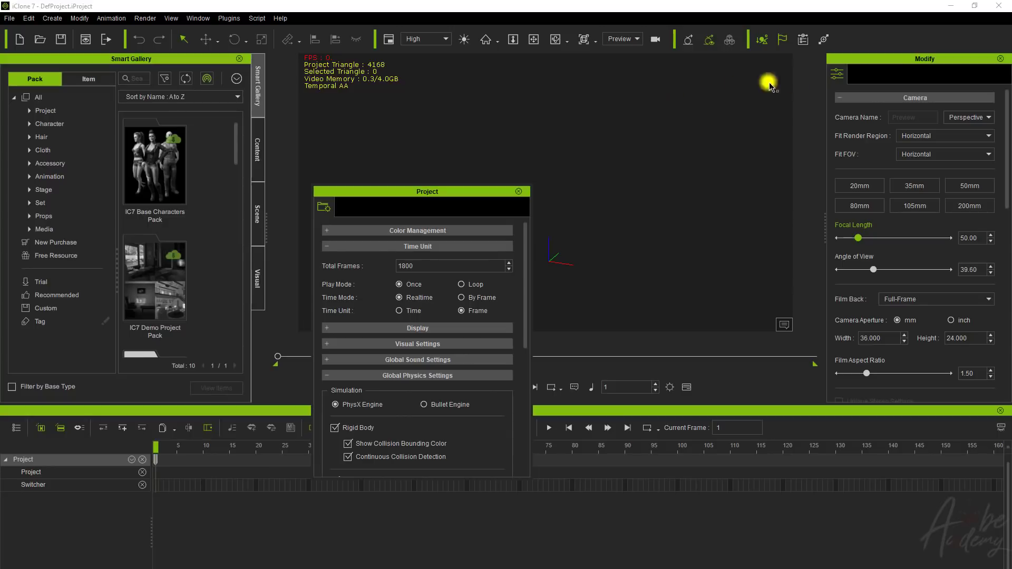
drag(903, 59, 133, 125)
drag(450, 188, 840, 41)
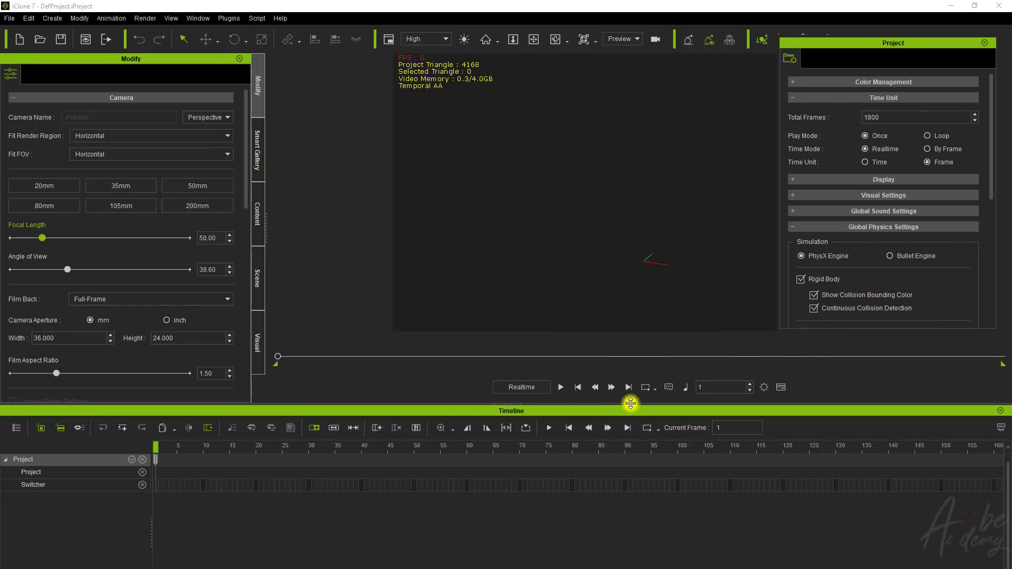
- Hide the Timeline and lengthen the floating Project panel to show more of its settings
key(F3)
key(F3)
key(F3)
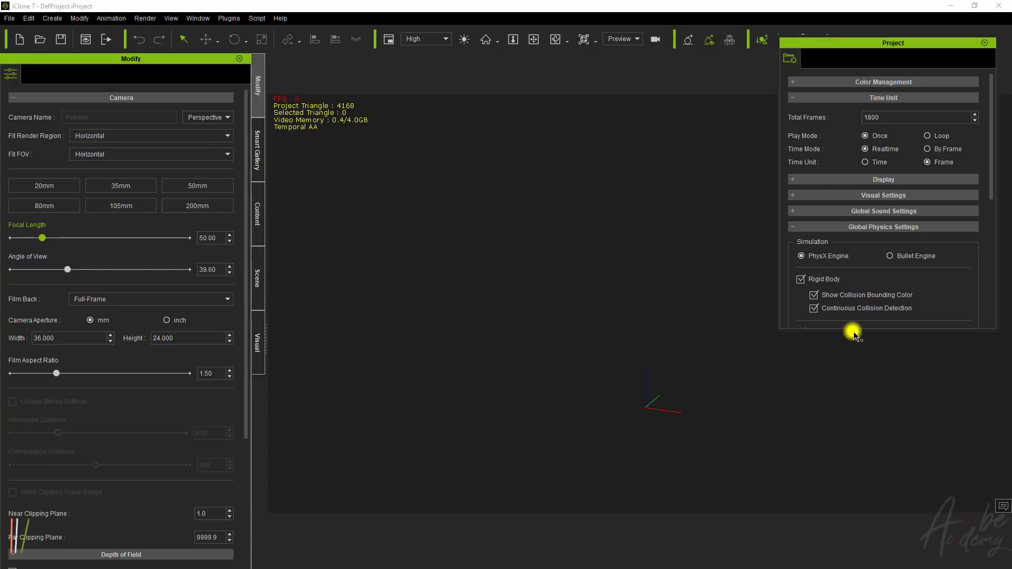
drag(852, 330, 860, 562)
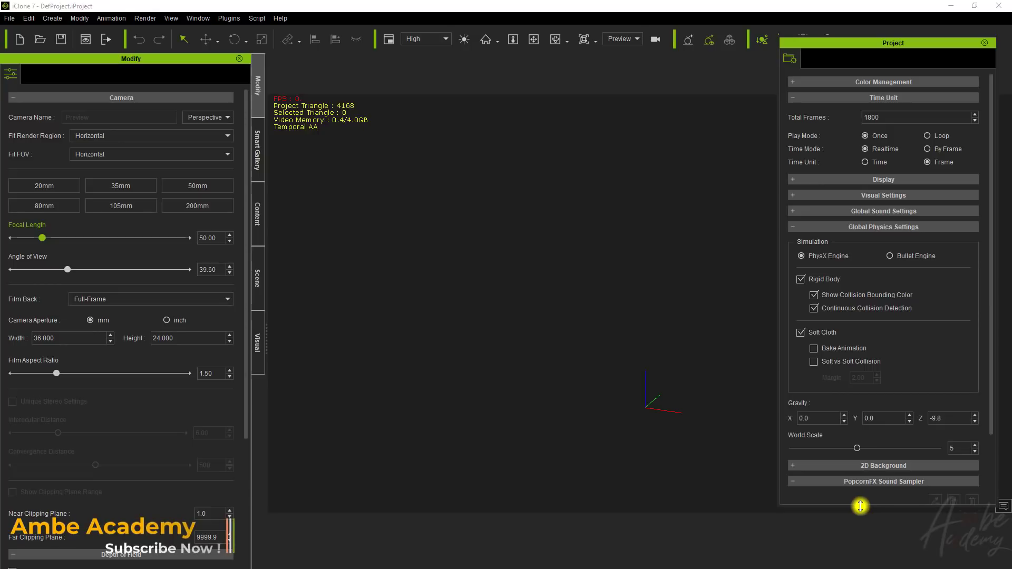
- Collapse the Time Unit and Global Physics Settings sections of the Project panel, and briefly check Color Management
click(793, 98)
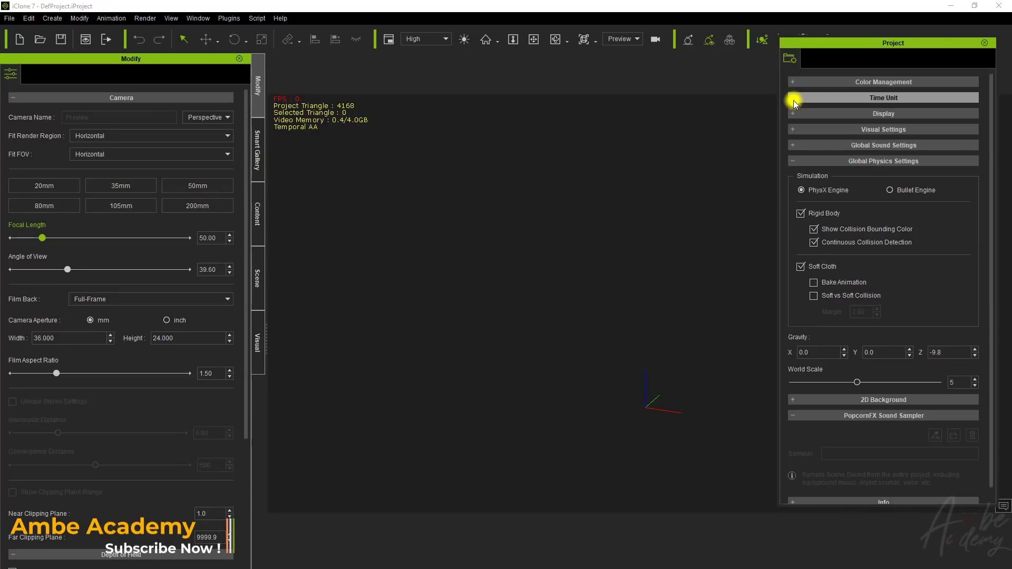
click(794, 163)
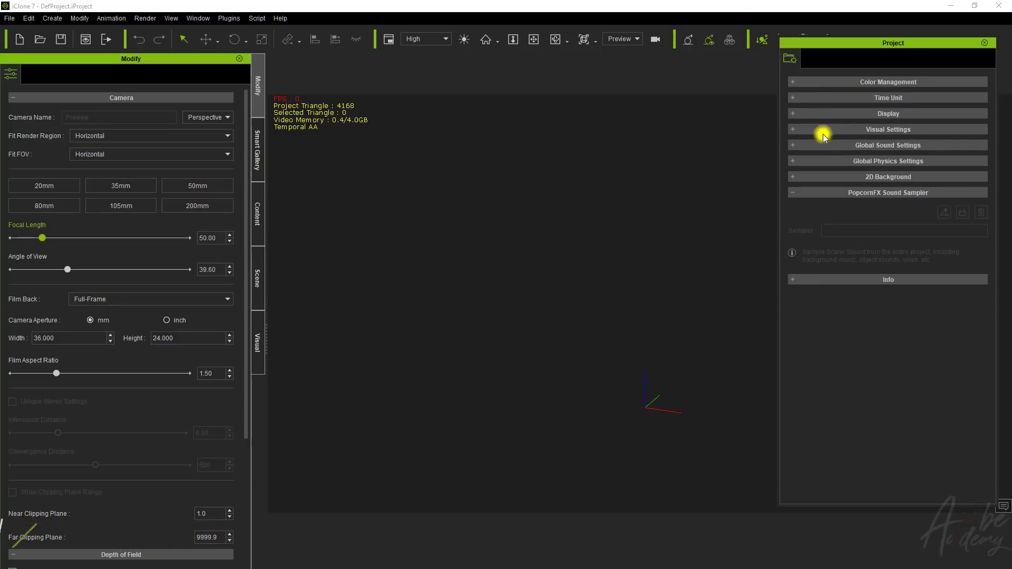
click(792, 84)
click(791, 83)
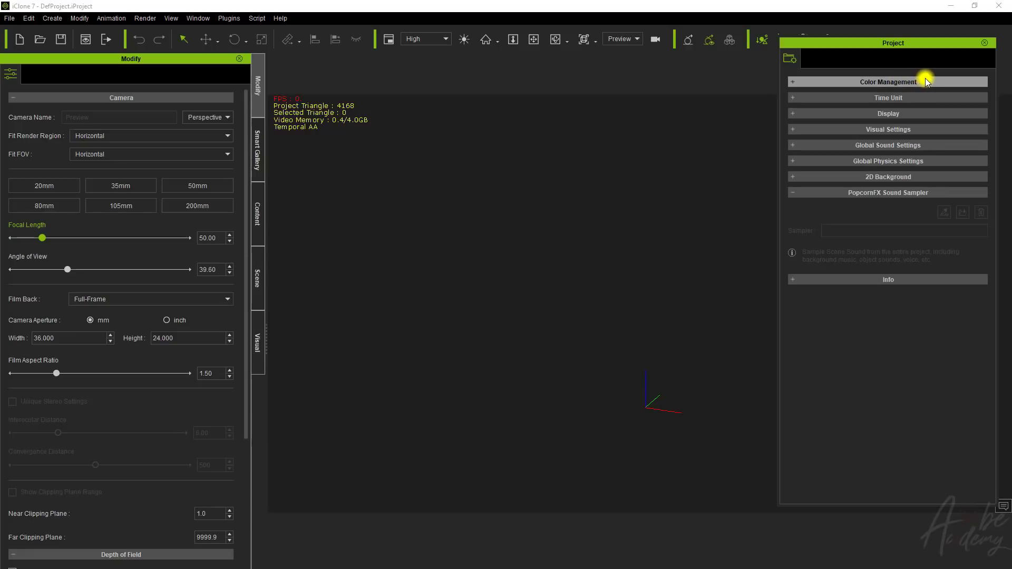
- Expand the Color Management section and view its available color modes, keeping PBR
click(793, 85)
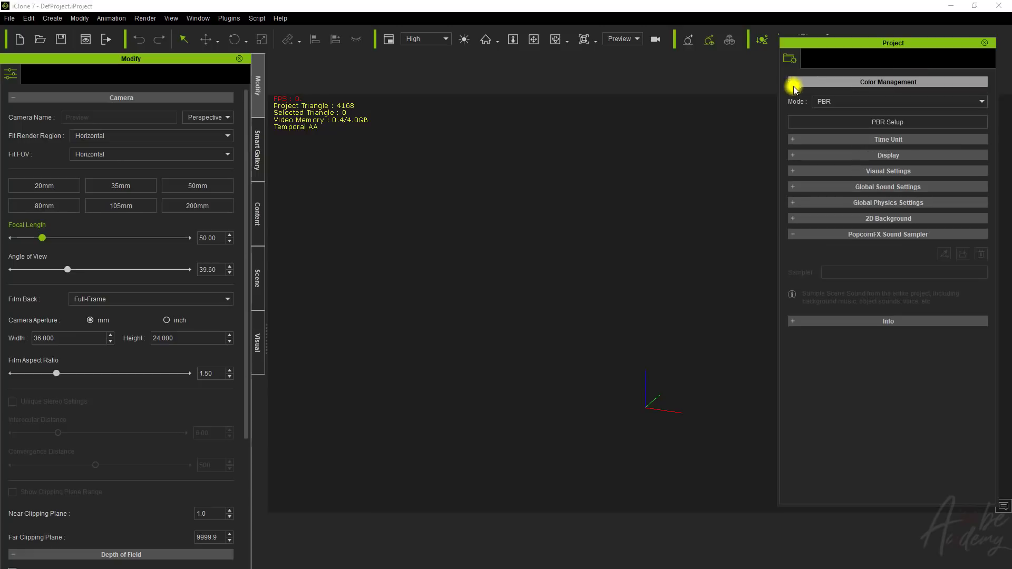
click(836, 103)
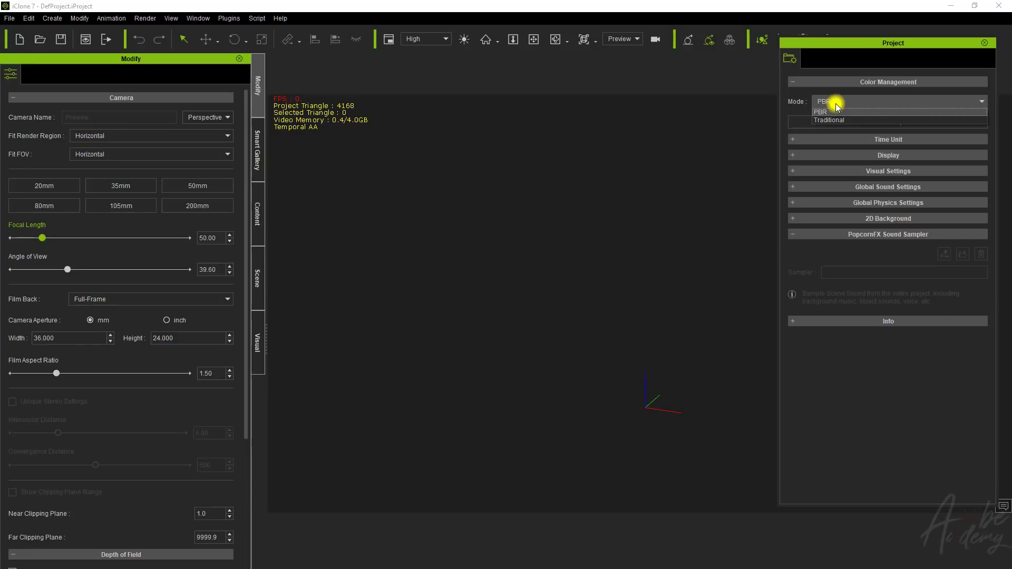
click(797, 108)
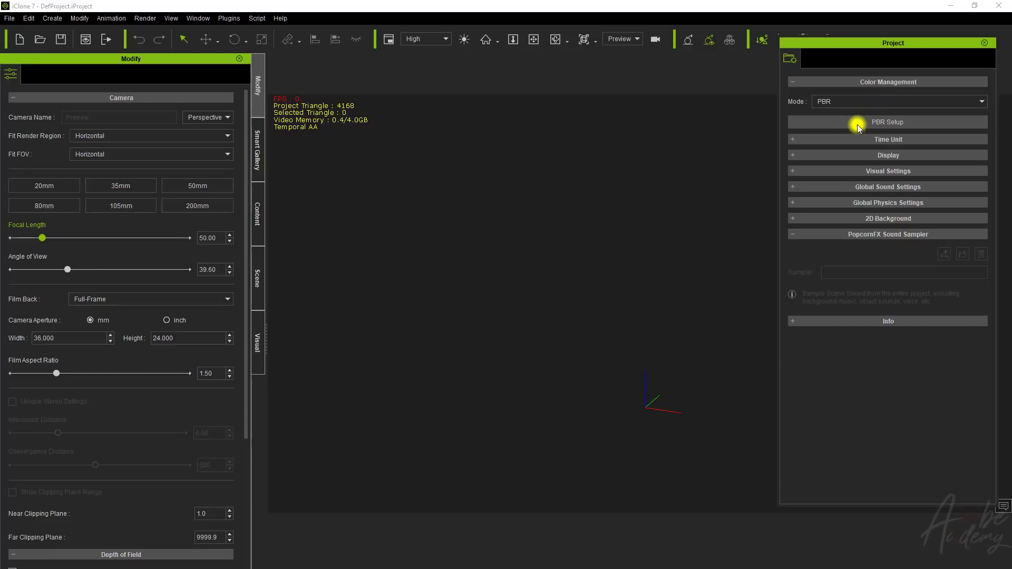
- Open PBR Setup, toggle the pure black ambient color and default IBL image options off and on, and cancel the setup
click(897, 122)
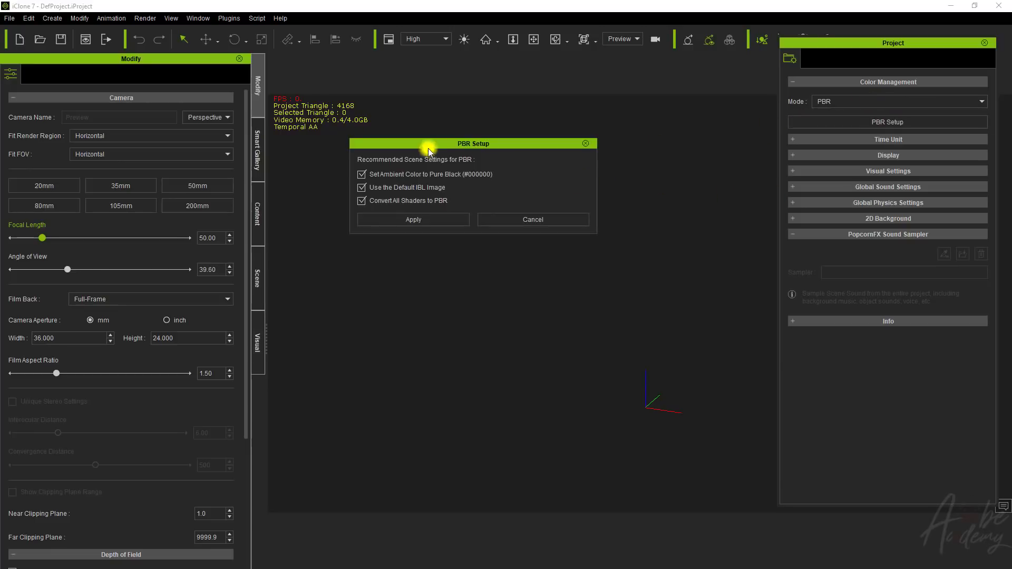
drag(414, 147, 471, 199)
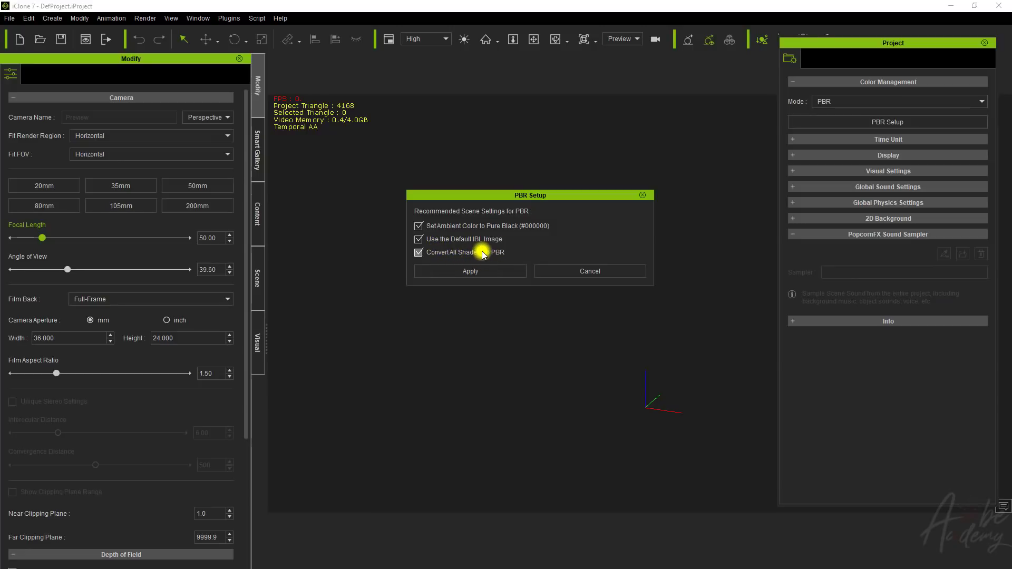
click(418, 227)
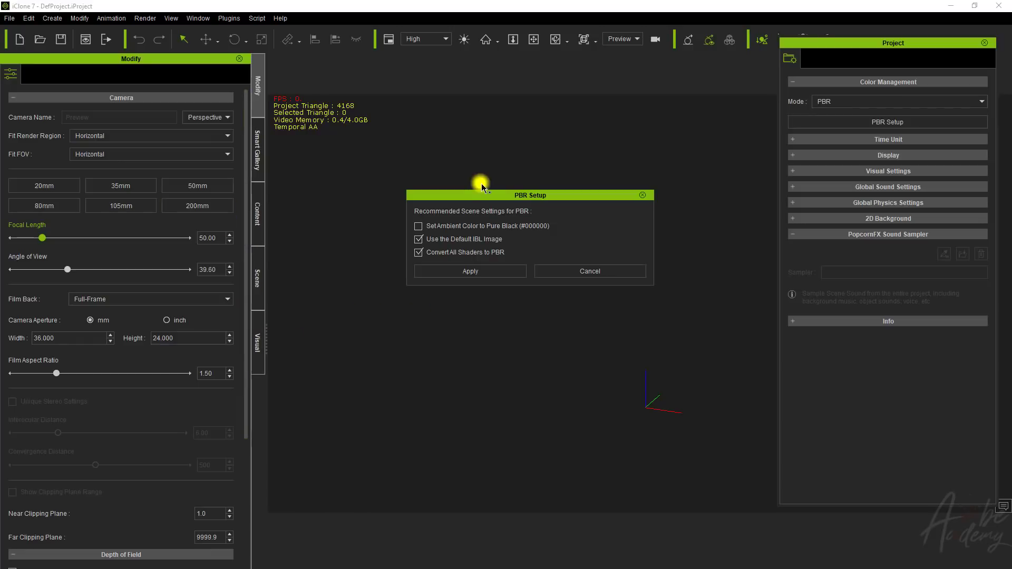
click(427, 228)
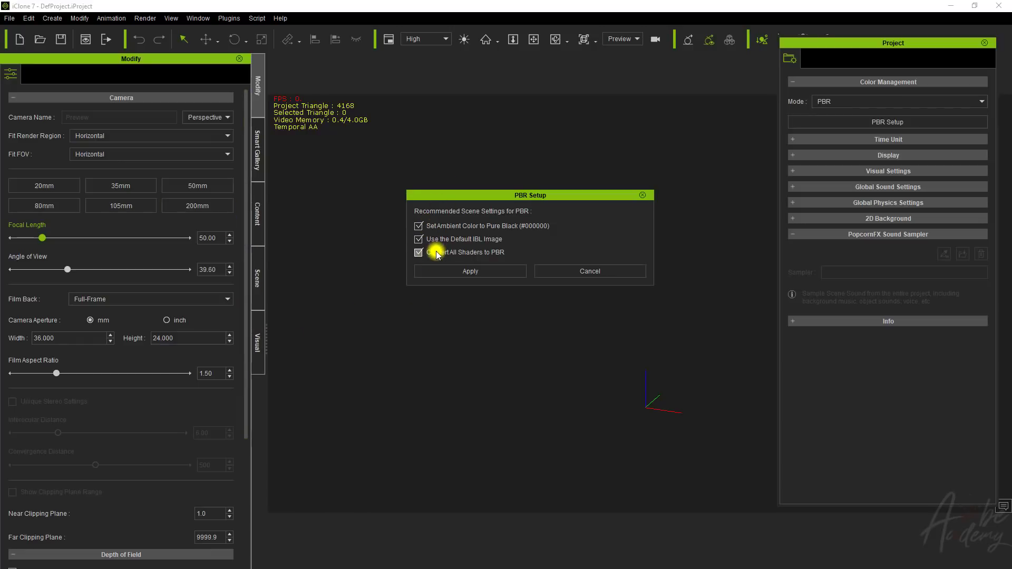
click(418, 240)
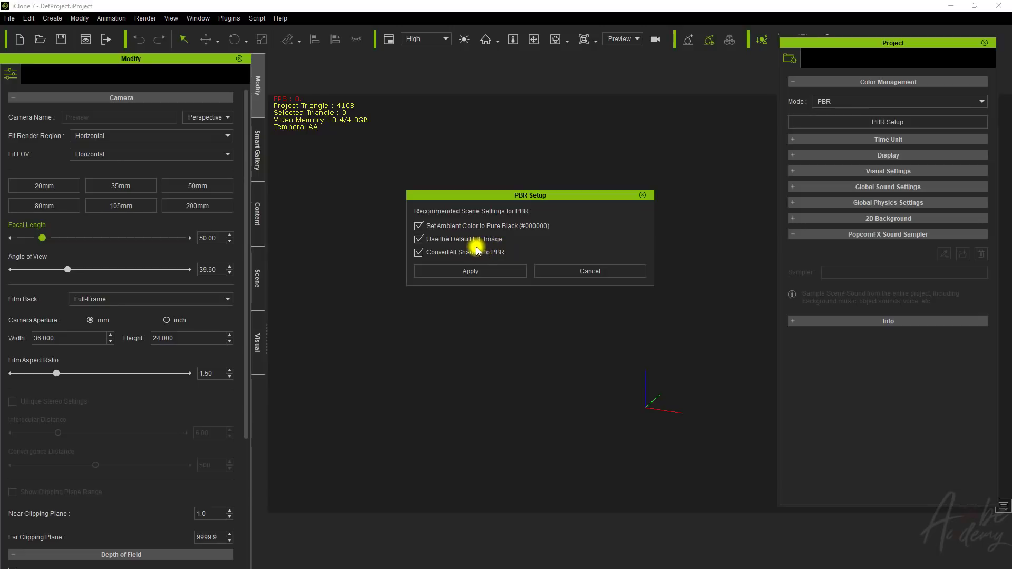
click(420, 241)
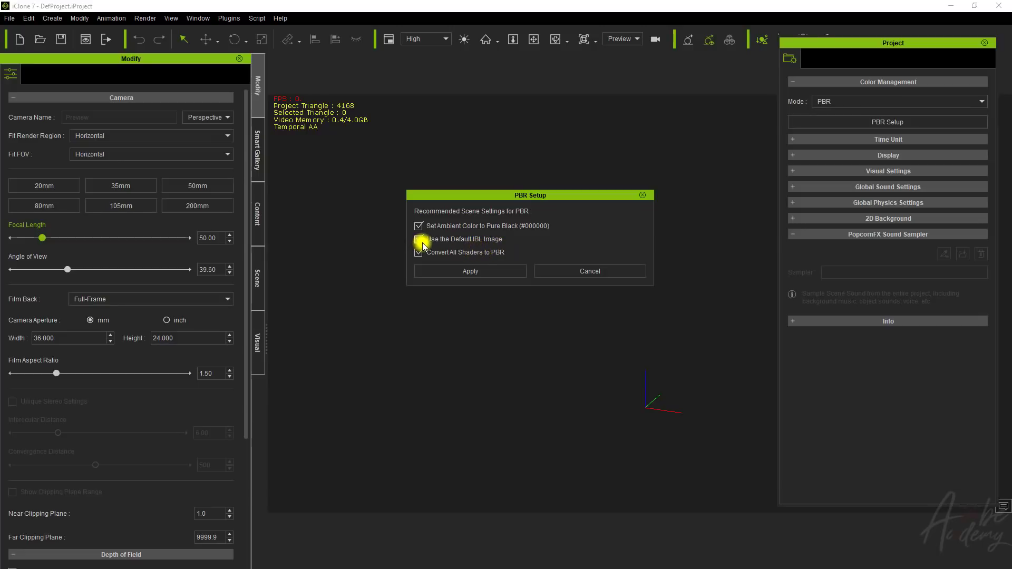
click(422, 244)
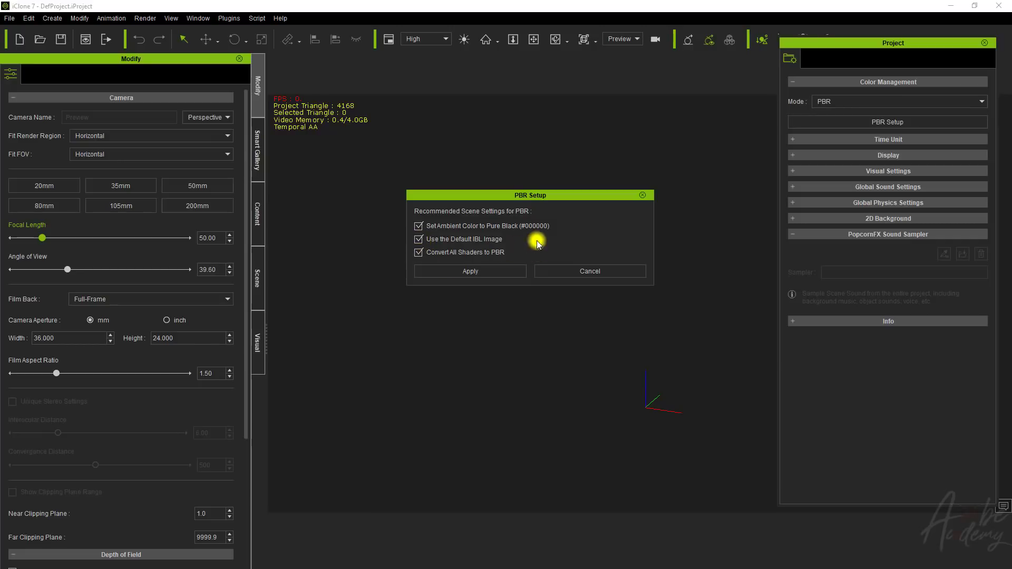
click(583, 267)
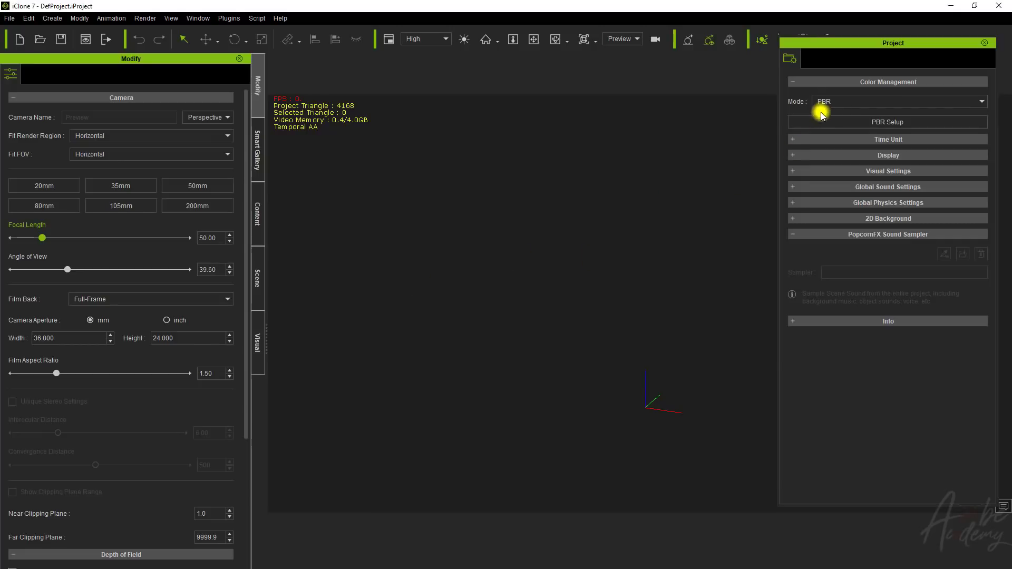
- Collapse the Color Management section and expand the Time Unit section of the Project panel
click(830, 83)
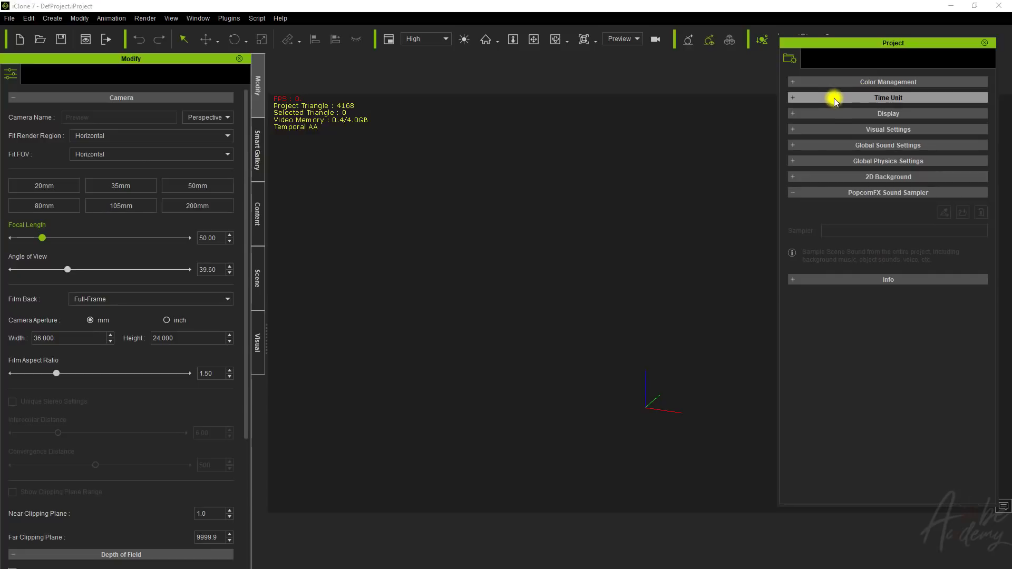
click(798, 98)
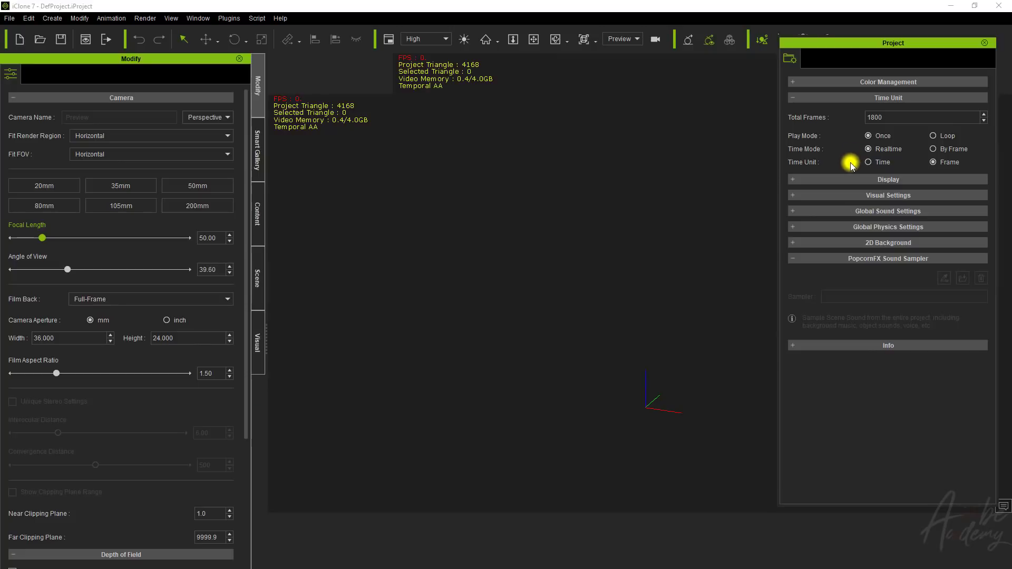
- Show the Timeline at a reduced height and shorten the Project panel to uncover the playback controls
key(F3)
drag(519, 404, 504, 497)
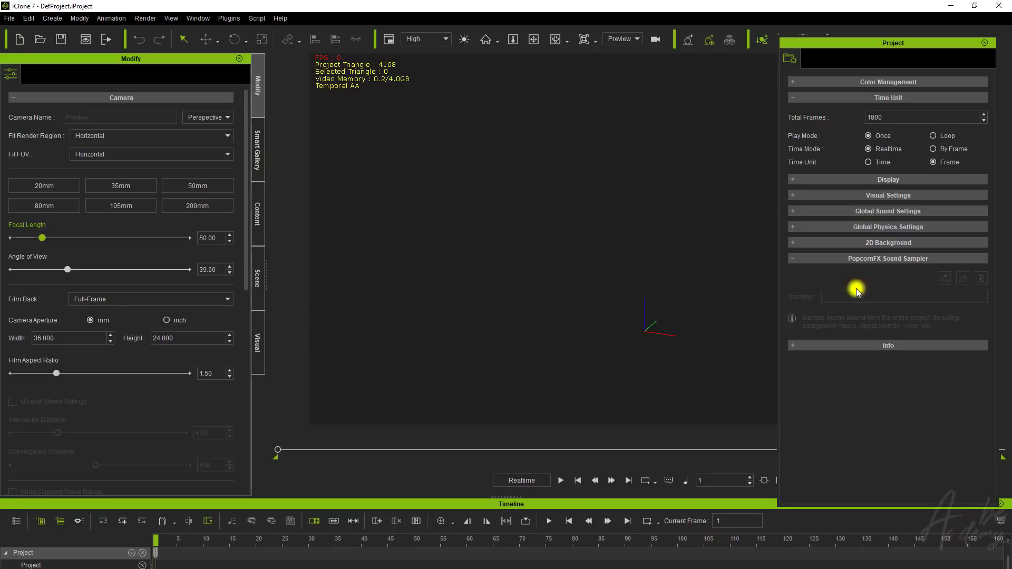
drag(919, 506, 927, 407)
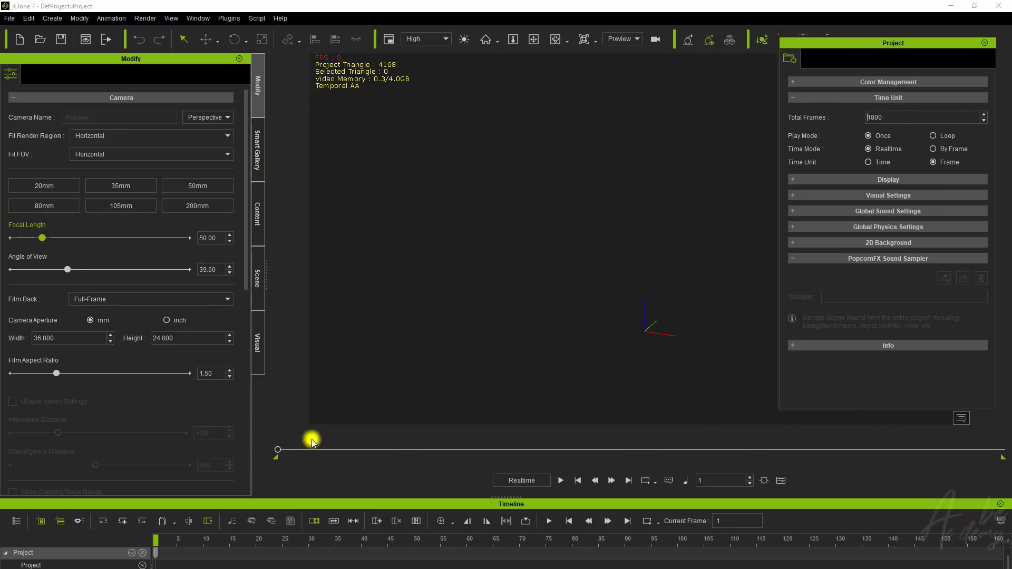
- Move the playhead to the project's last frame, 1800, and try to jump to frame 2500
drag(280, 450, 1007, 450)
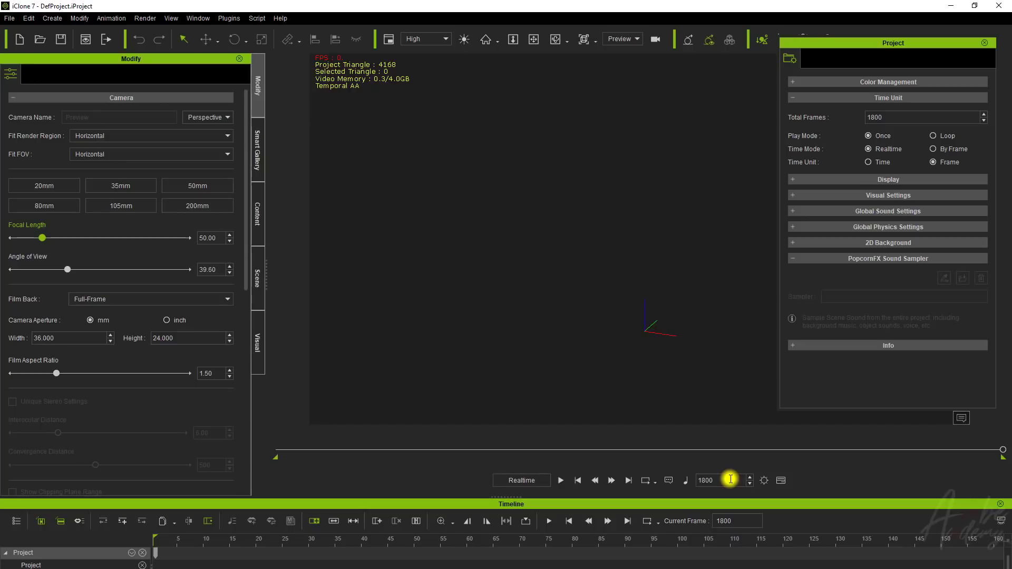
mouse_move(1001, 449)
mouse_down()
mouse_move(634, 452)
mouse_move(1005, 451)
mouse_up()
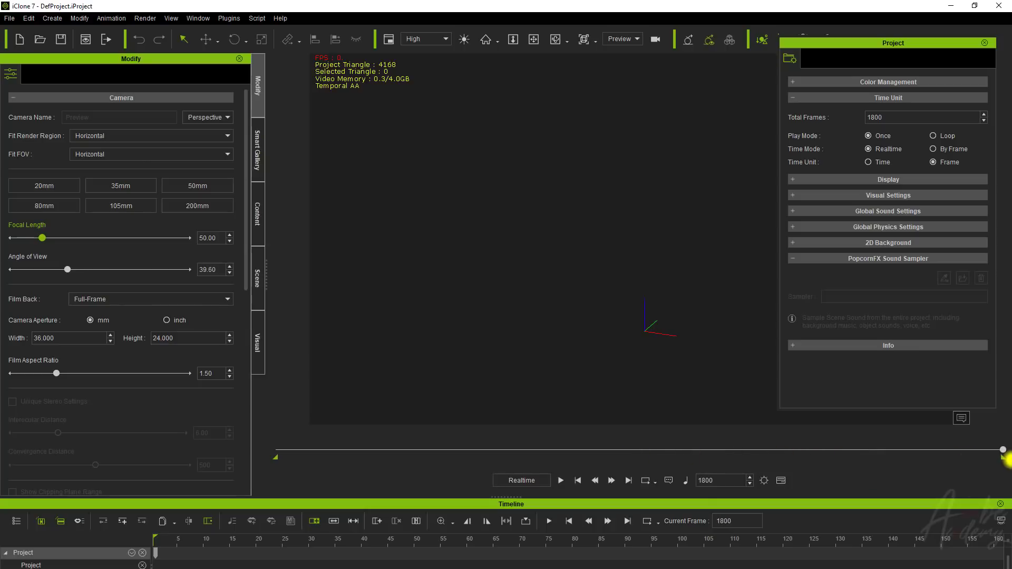
double_click(696, 483)
text(2500)
key(Return)
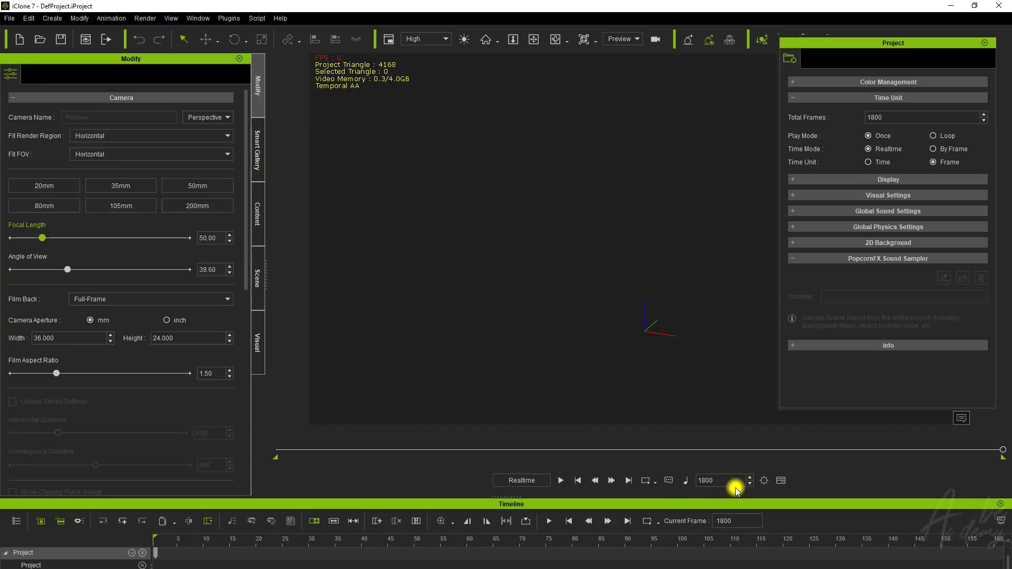
- Set the project's total frames to 3600
click(763, 480)
click(763, 481)
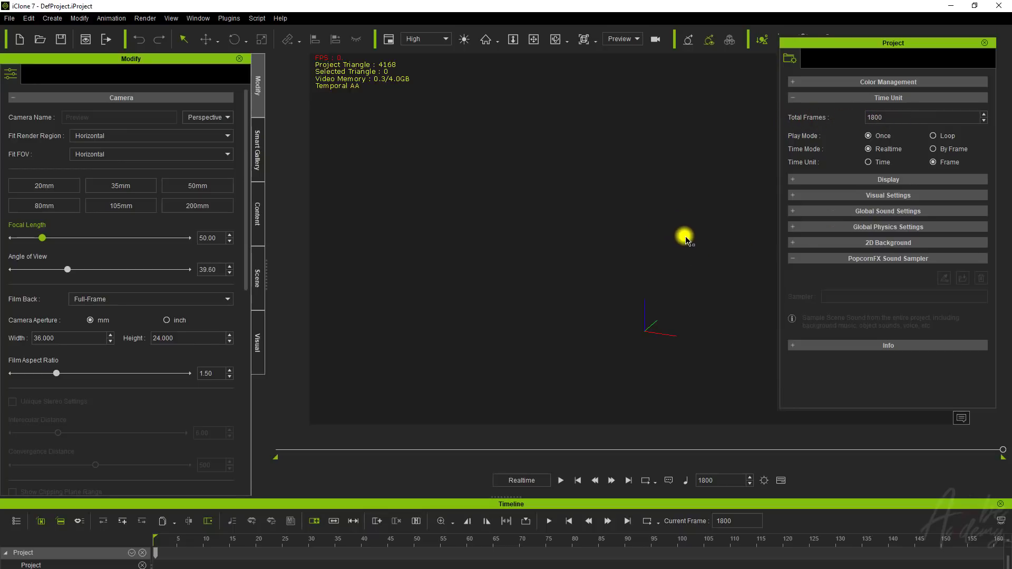
drag(889, 117, 856, 119)
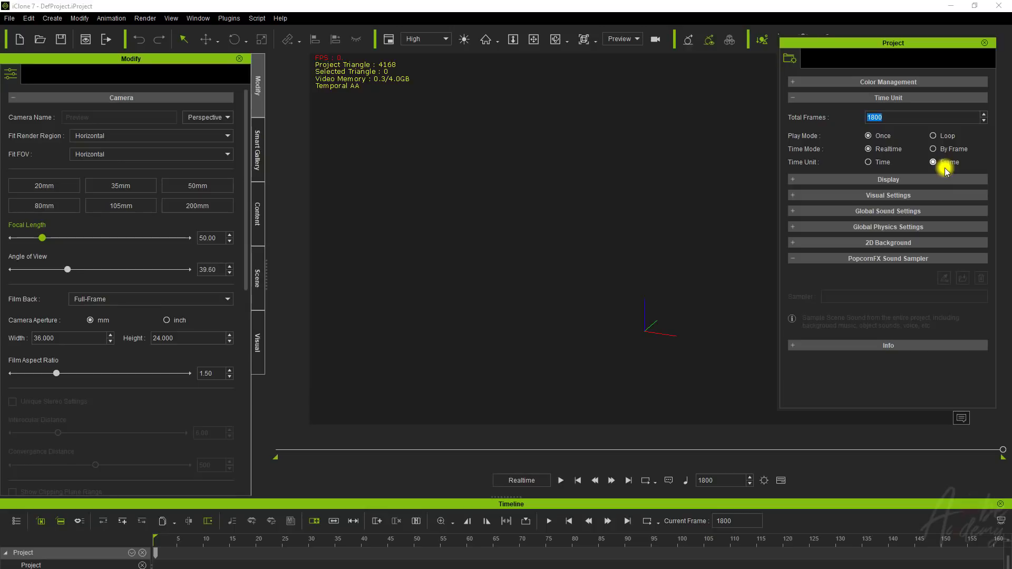
text(3600)
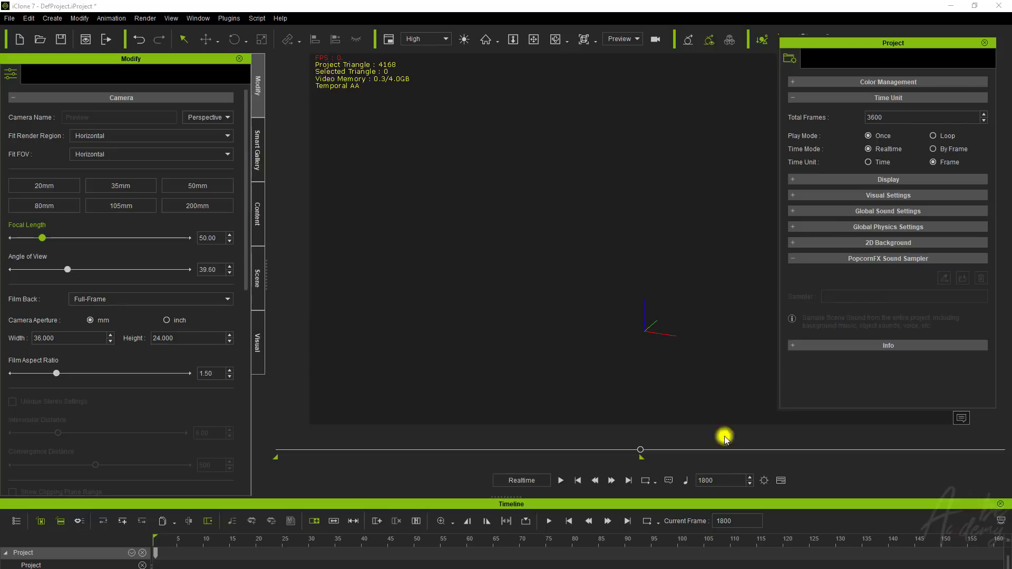
- Extend the play range's end marker to the project's last frame and move the playhead there
drag(641, 449, 567, 450)
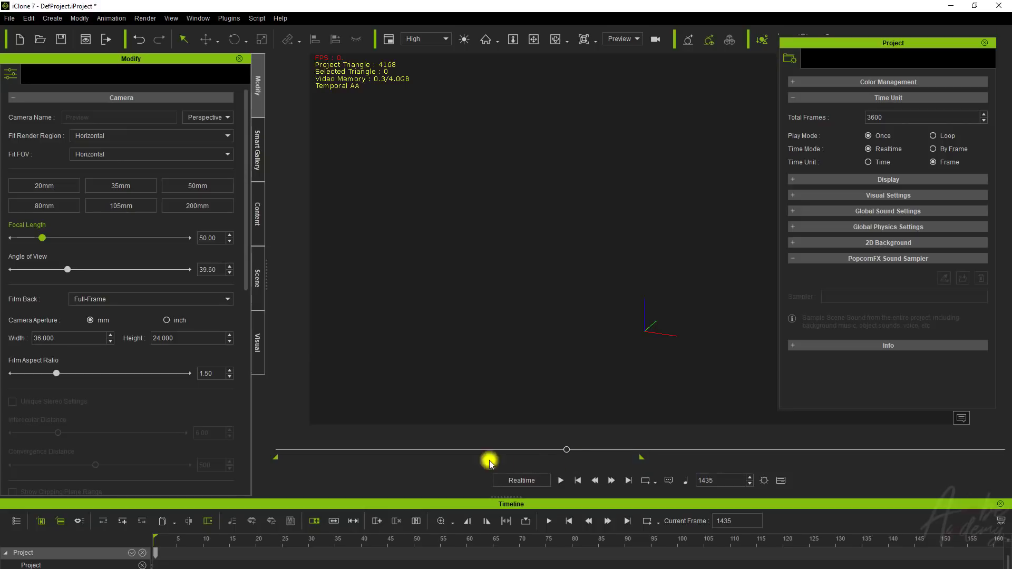
drag(568, 449, 589, 451)
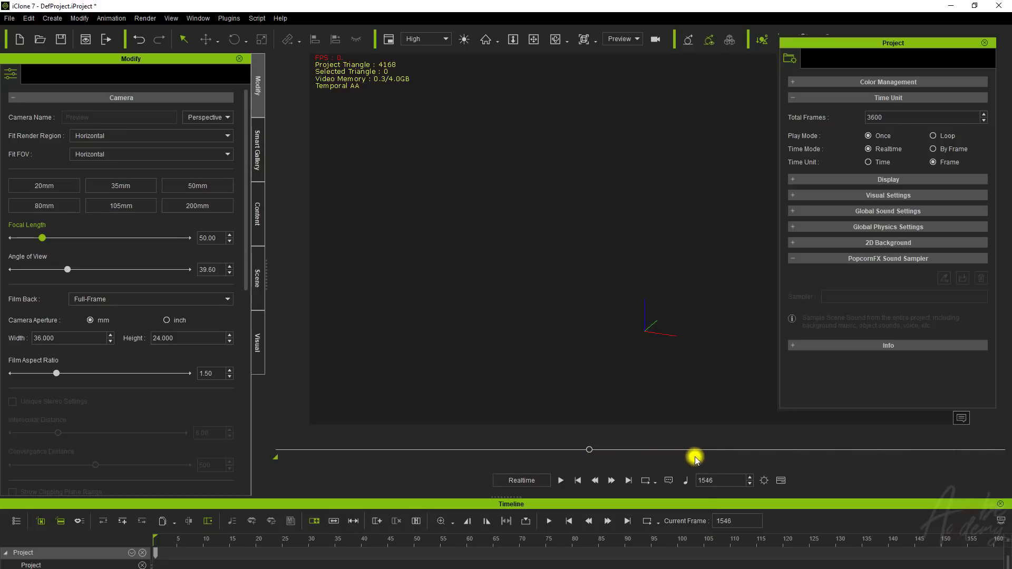
drag(781, 462, 1007, 460)
drag(601, 451, 1005, 451)
- Play the project in Once mode from the start, resuming from frame 3492 to reach the end
click(561, 480)
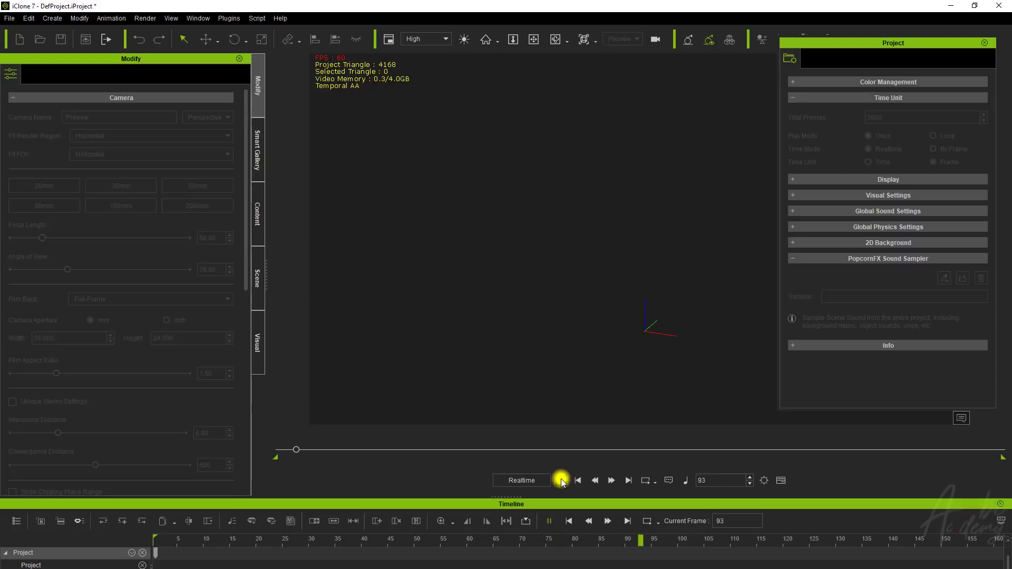
click(980, 450)
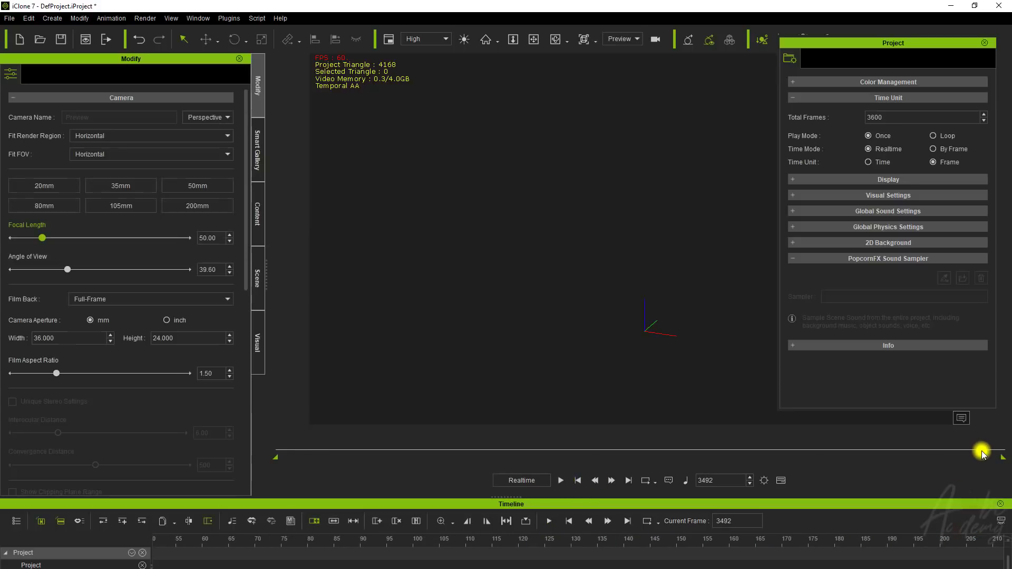
click(561, 480)
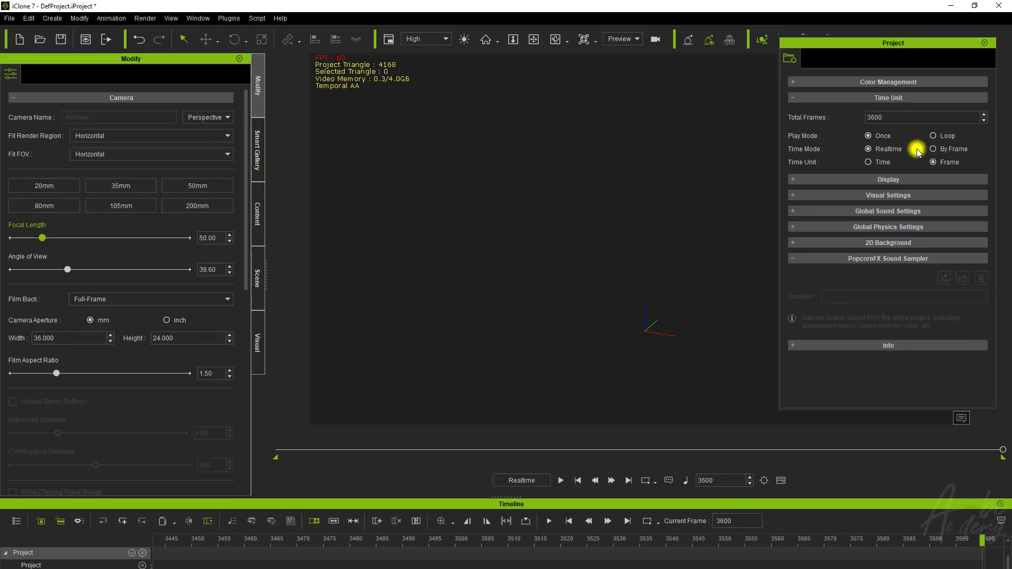
- Set the play mode to Loop and play the project from frame 3558 past its end
click(933, 136)
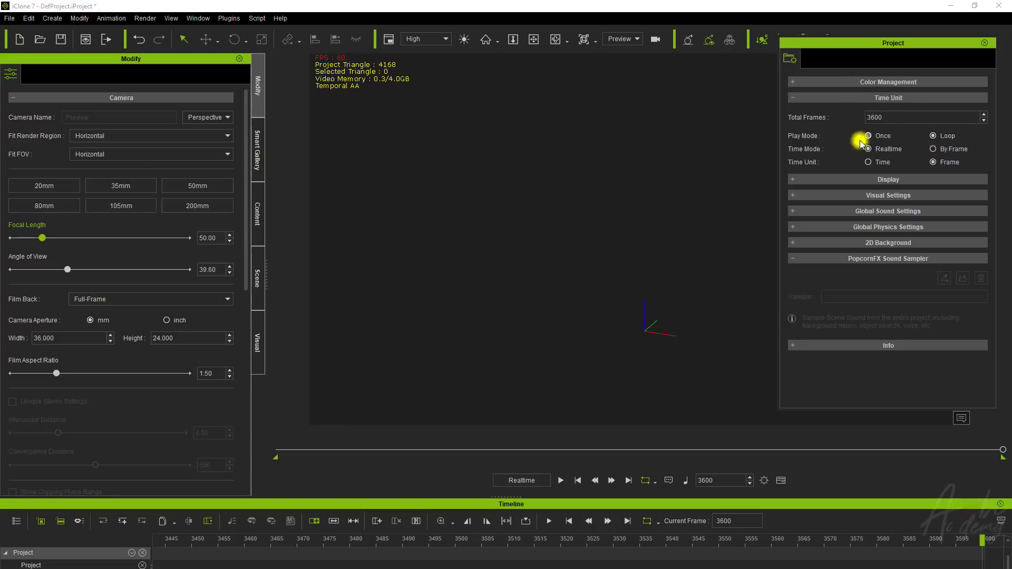
drag(1001, 450, 993, 449)
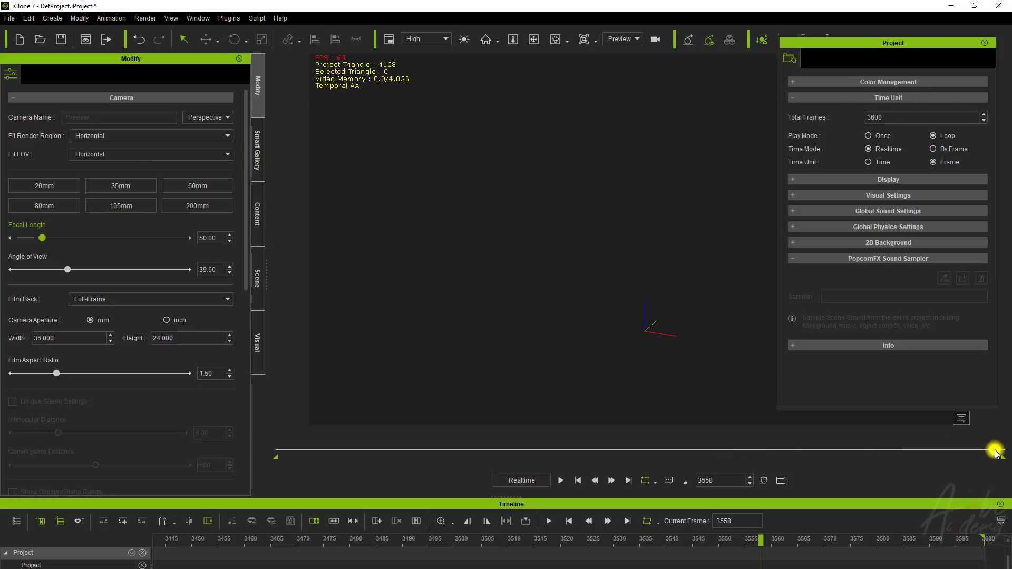
click(561, 480)
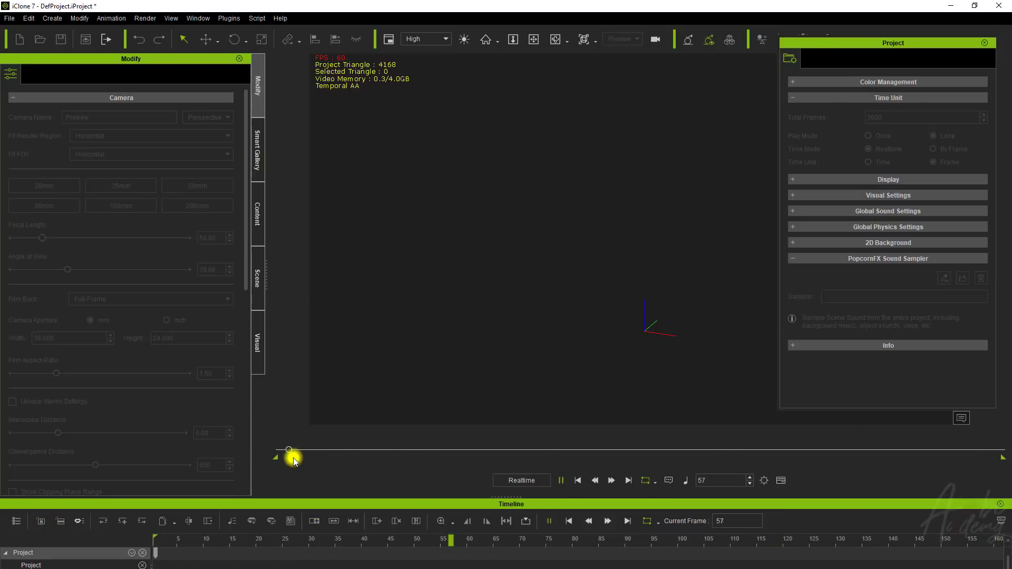
- Replay the loop from frame 3558, pause it, and return the play mode to Once
drag(293, 450, 880, 443)
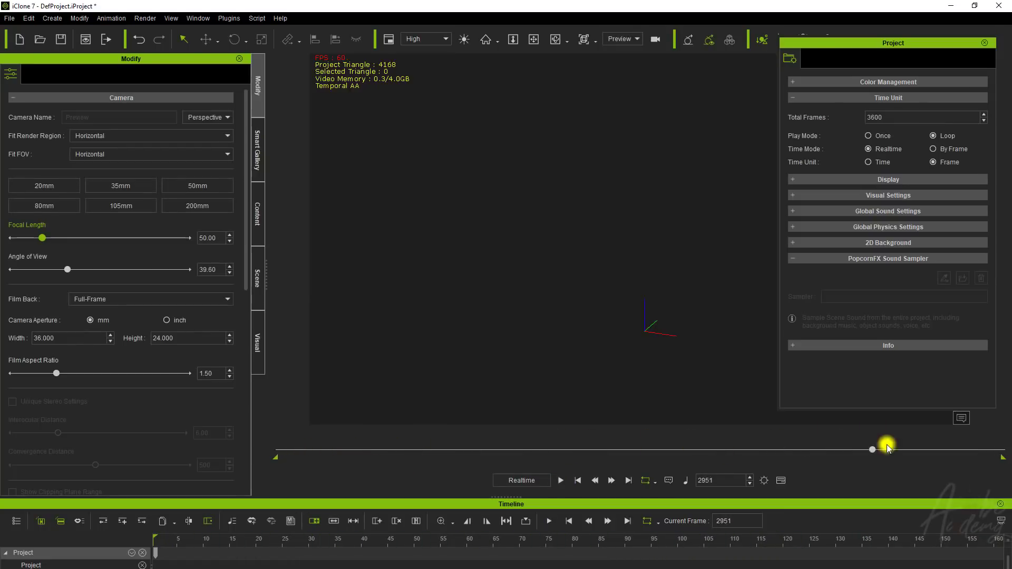
drag(961, 461, 994, 451)
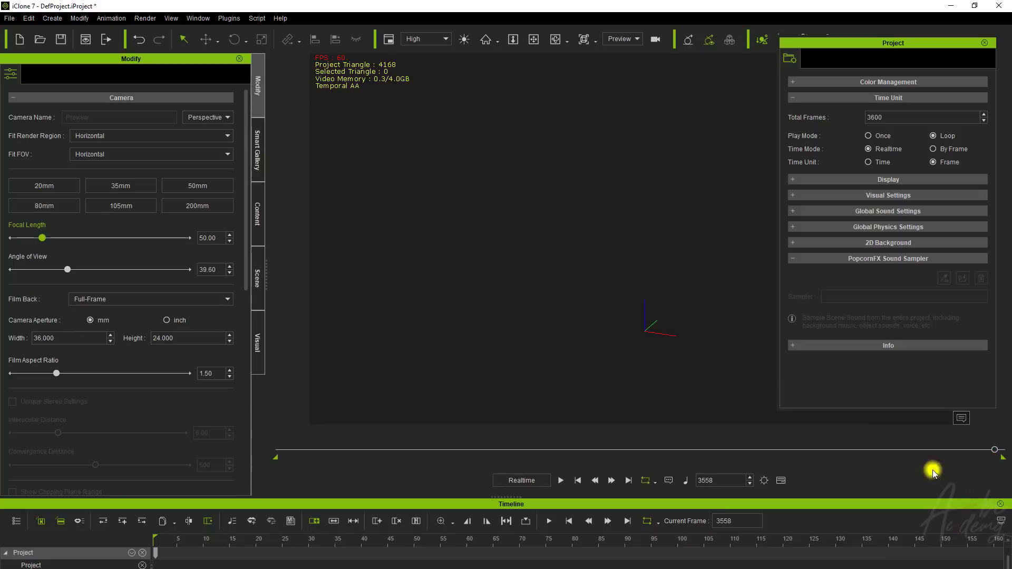
click(559, 481)
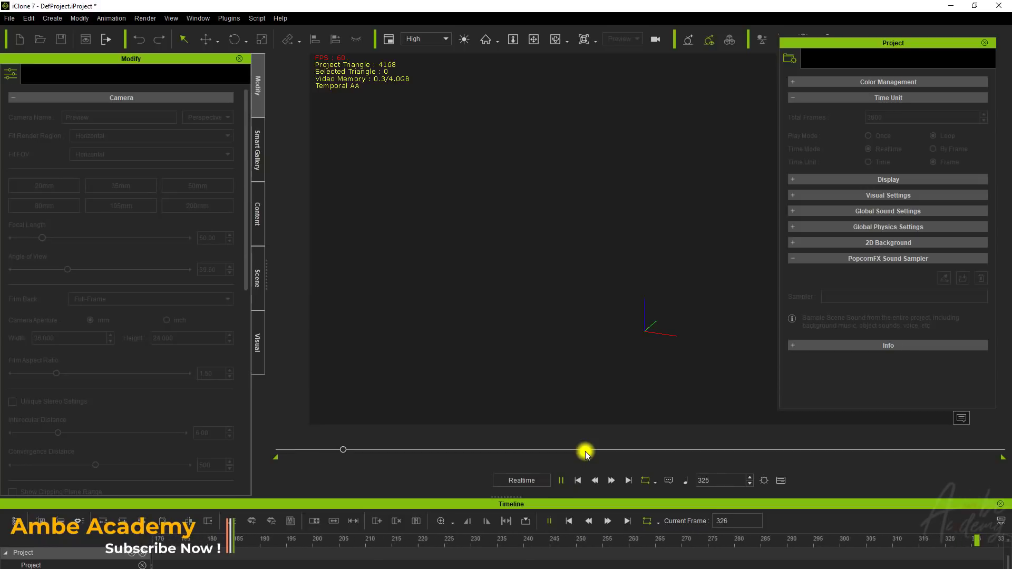
click(561, 480)
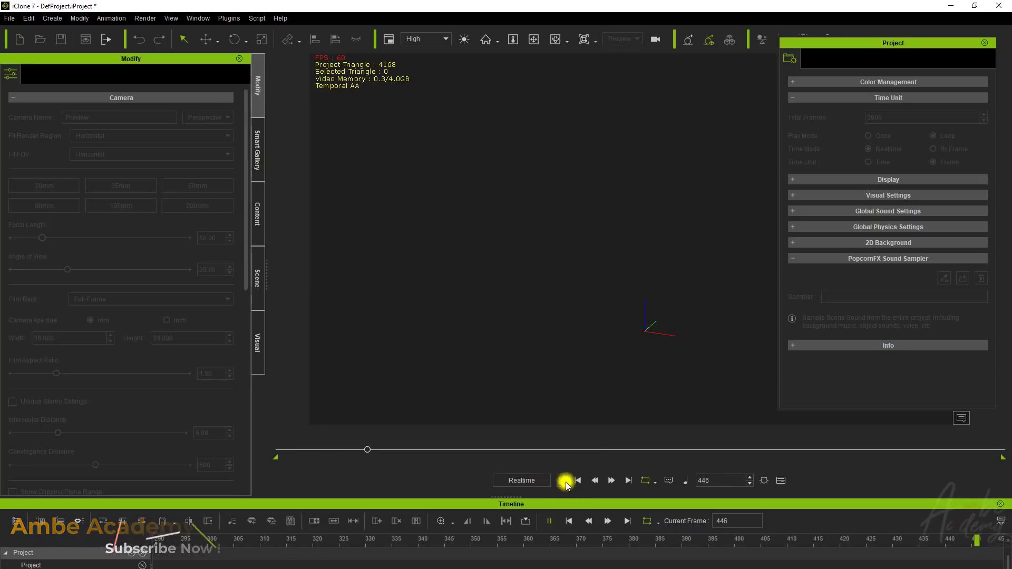
click(868, 136)
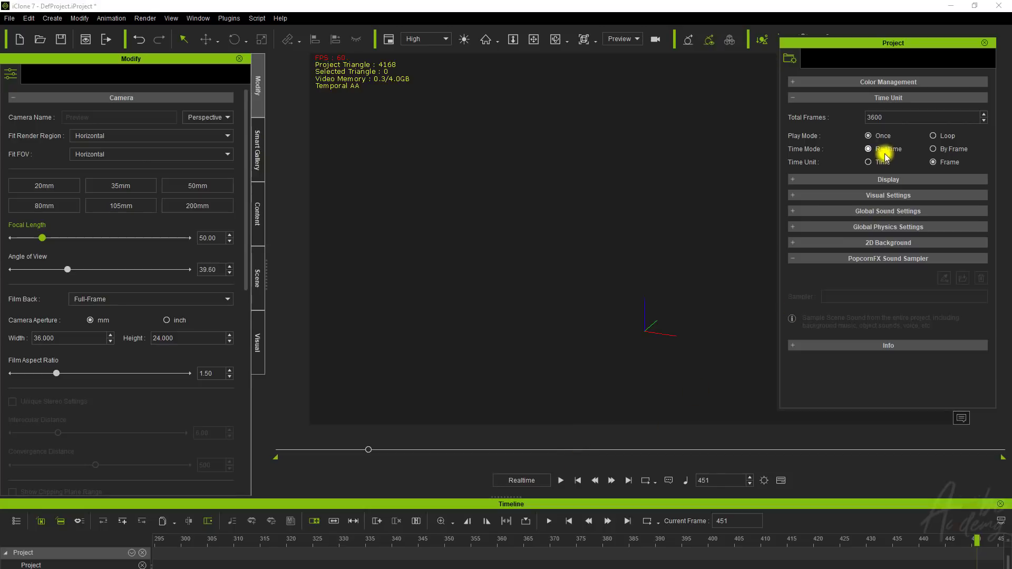
- Toggle the time mode between By Frame and Realtime from the project settings and the playback switch, finishing on Realtime
click(956, 150)
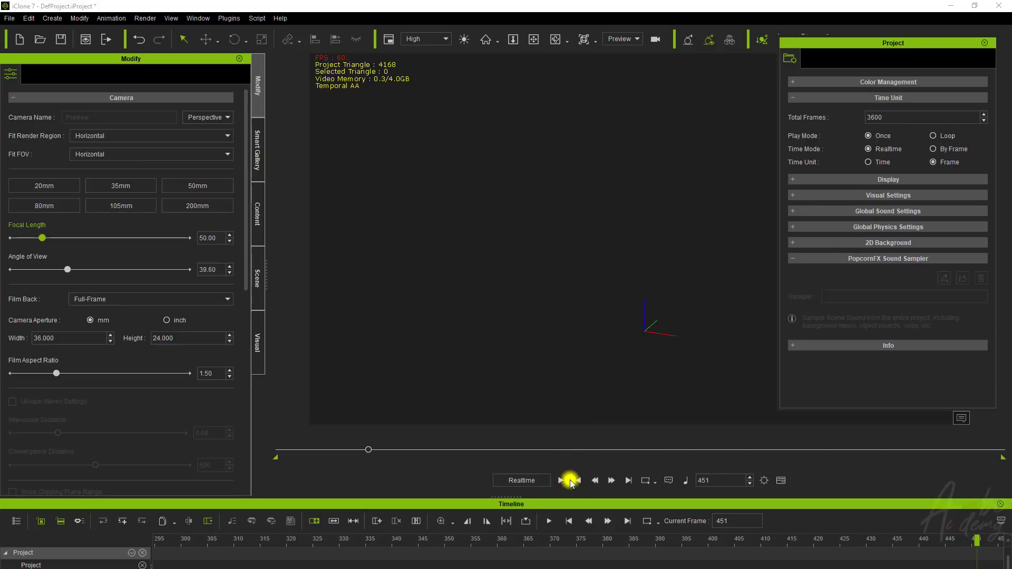
click(523, 480)
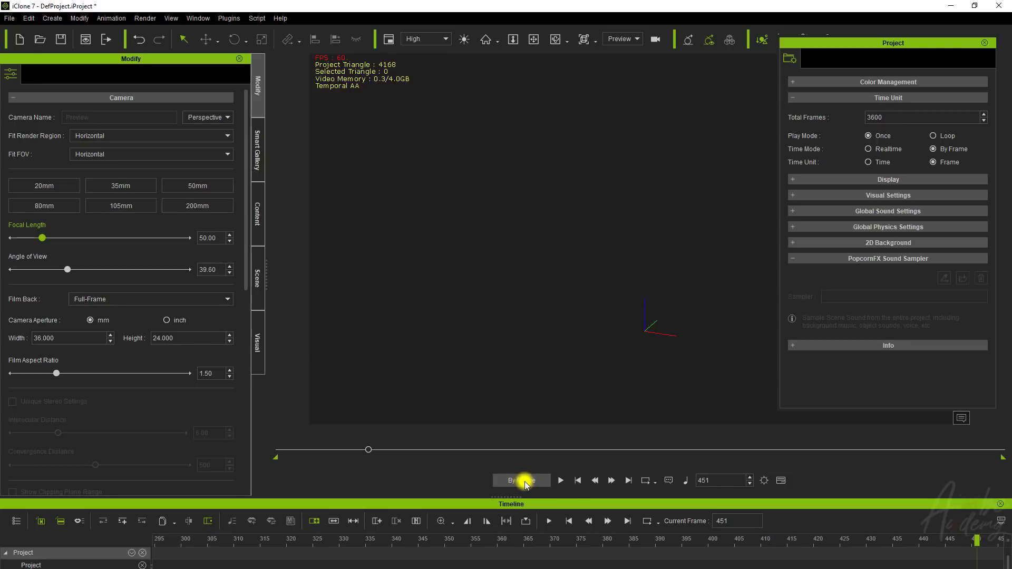
click(885, 150)
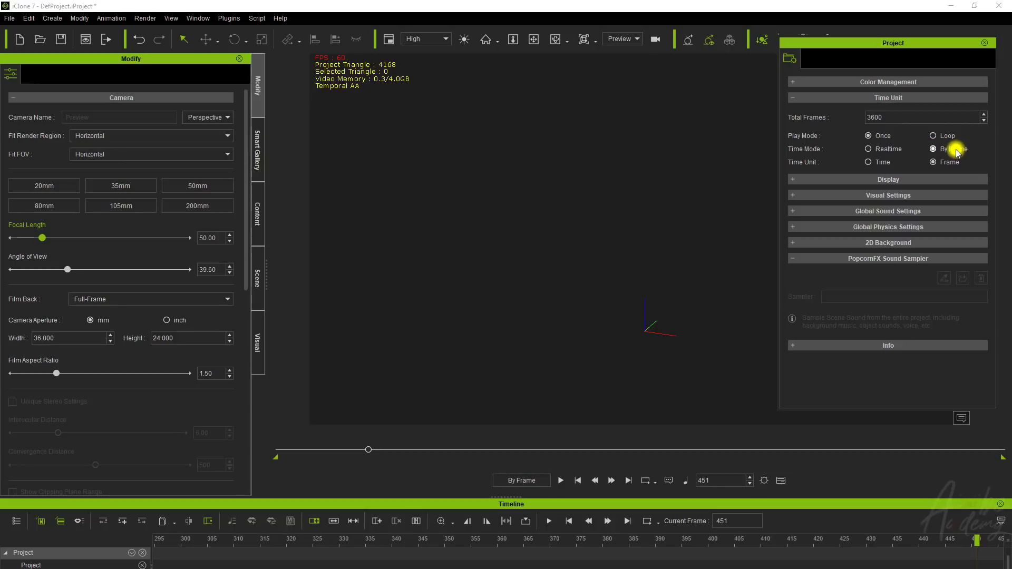
click(892, 149)
click(945, 149)
click(887, 152)
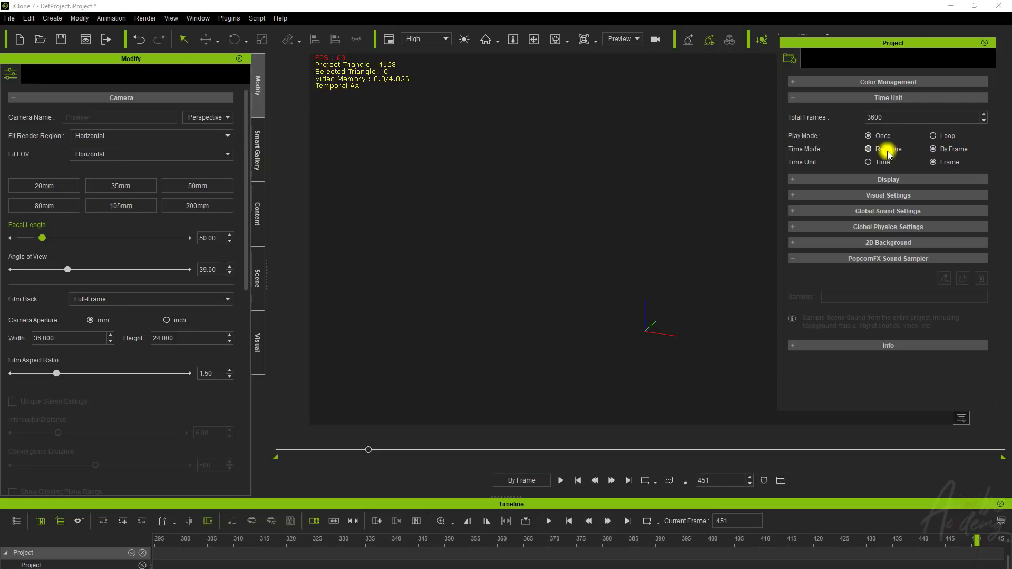
click(943, 150)
click(883, 150)
click(524, 481)
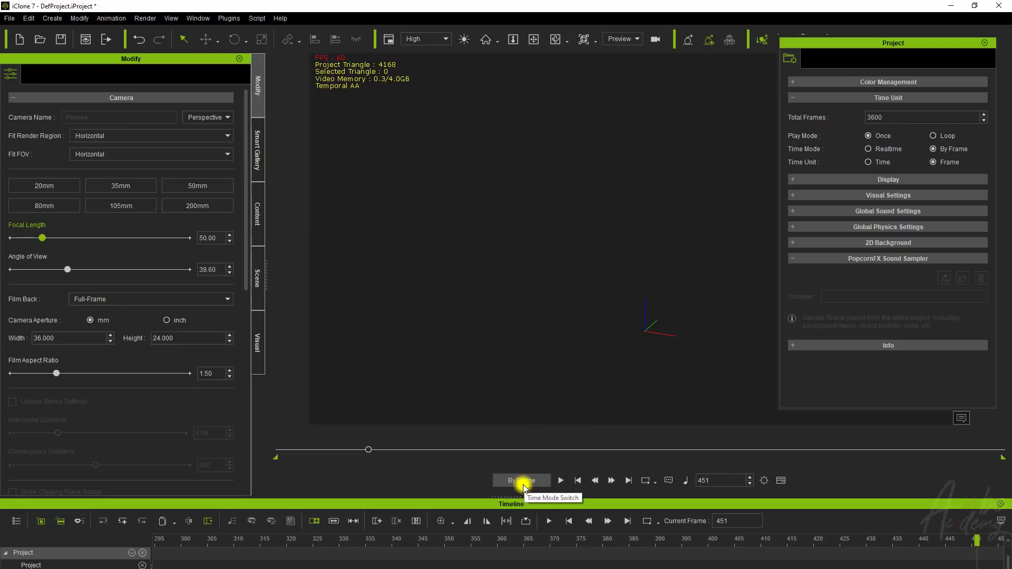
click(523, 481)
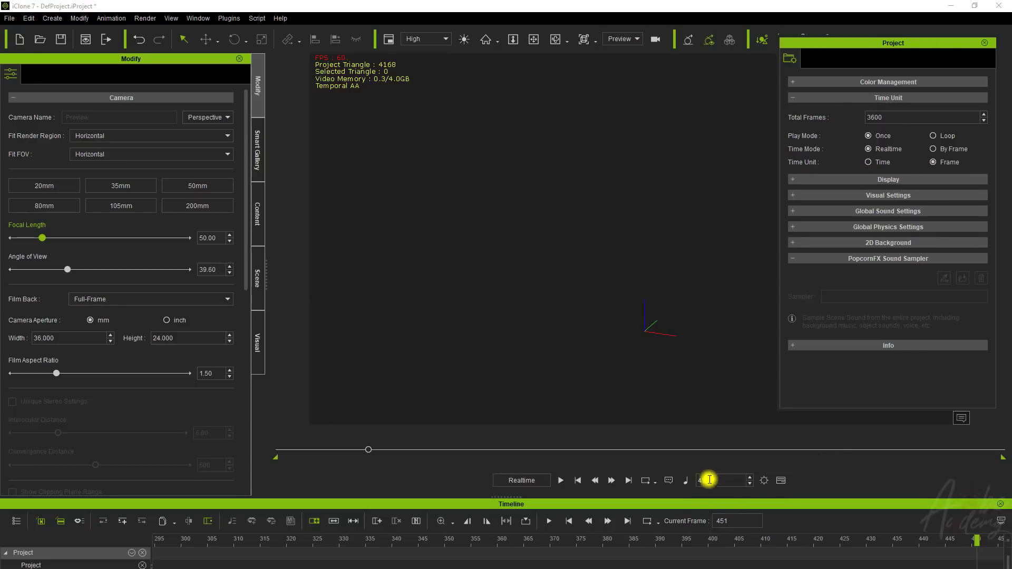
- Set the time unit to Time and move the playhead to the project's end and back to 00:56.55
click(868, 161)
drag(368, 448, 1006, 447)
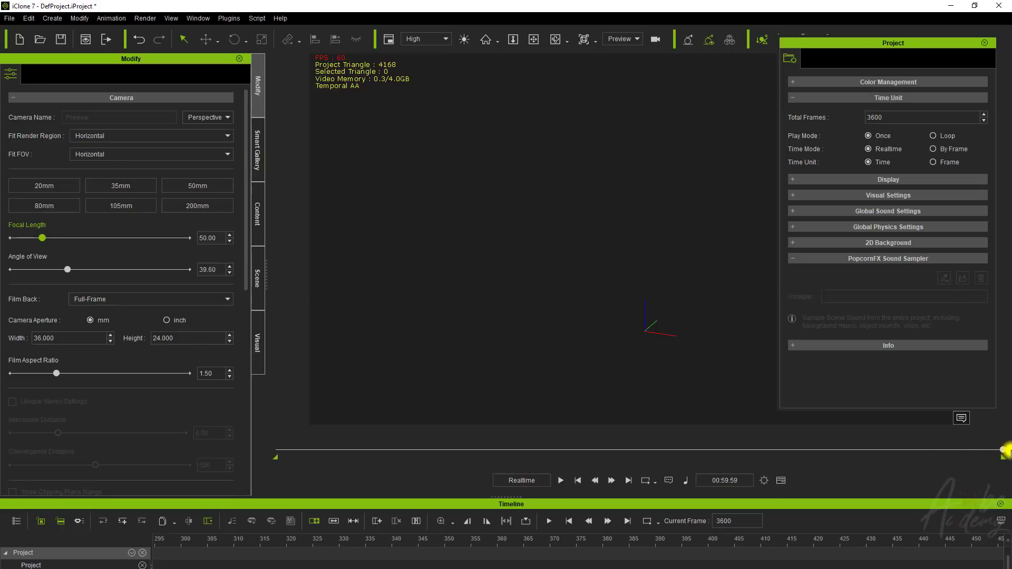
drag(1001, 450, 966, 450)
- Switch the time unit between Frame and Time, leaving it on Frame
click(940, 164)
click(872, 166)
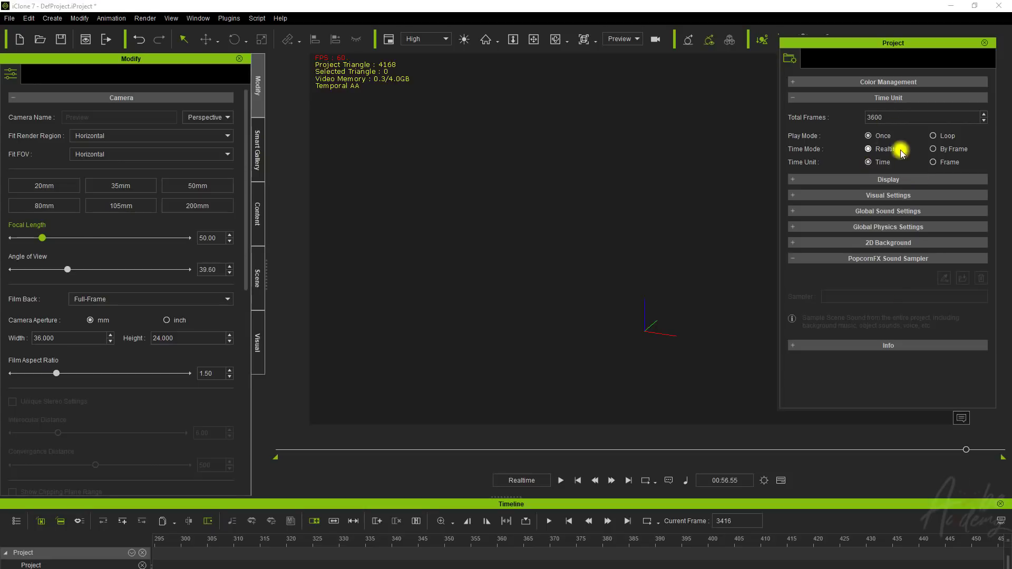
click(933, 162)
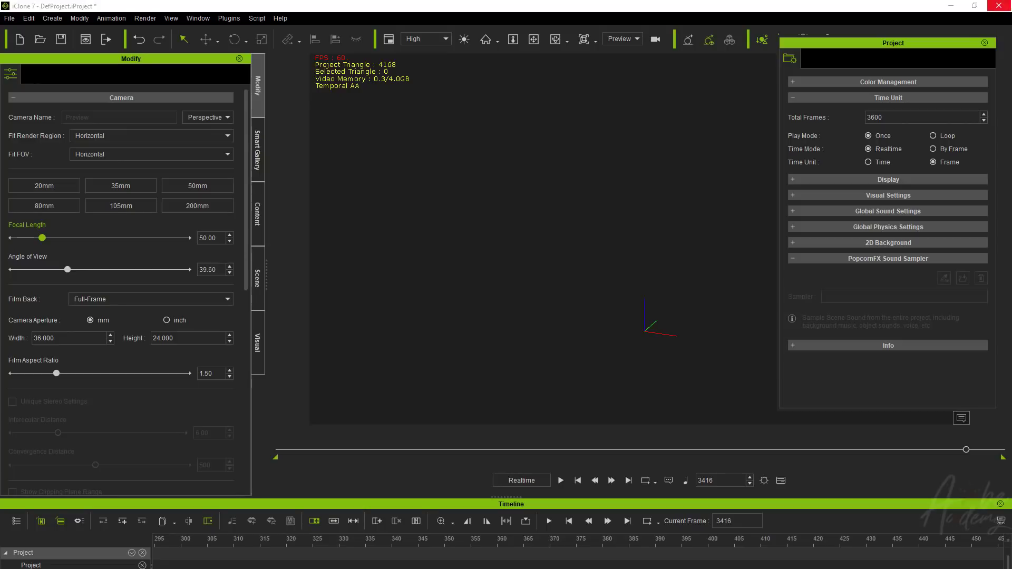
- Collapse the Time Unit section and expand the Display section of the project settings
click(843, 99)
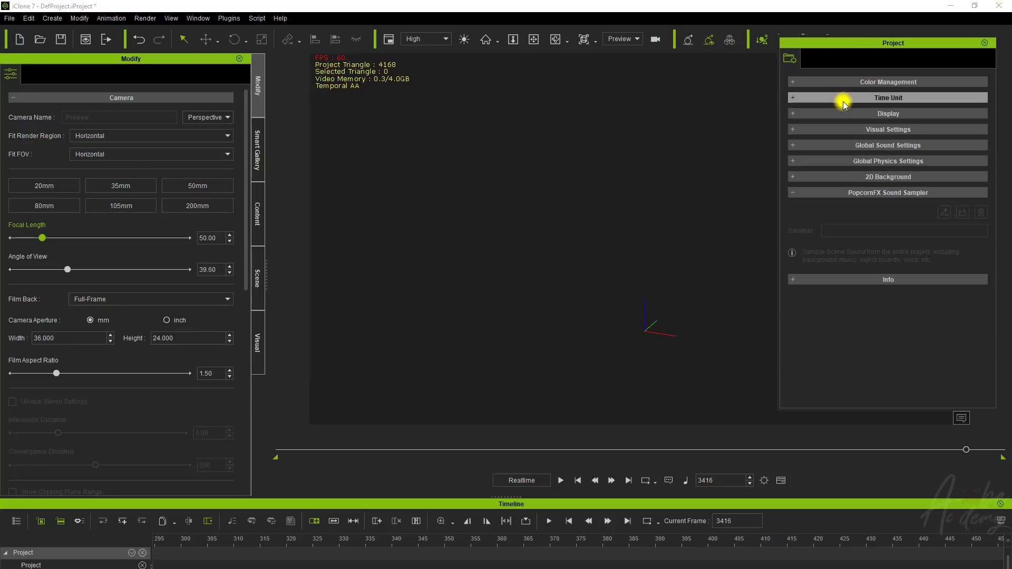
click(846, 114)
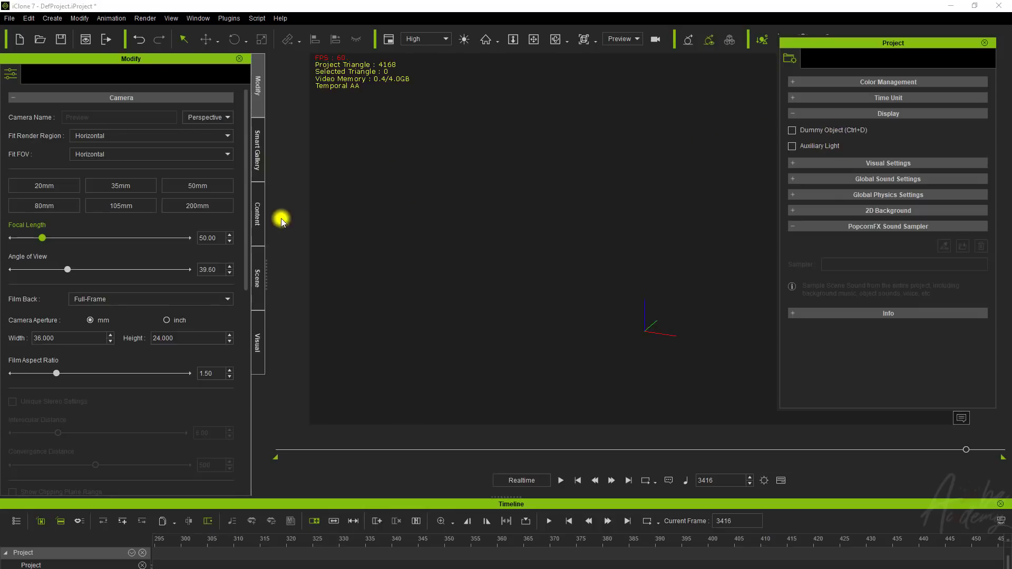
- Add the second CC character, the woman with the mohawk, from the Avatar template content to the scene
click(257, 214)
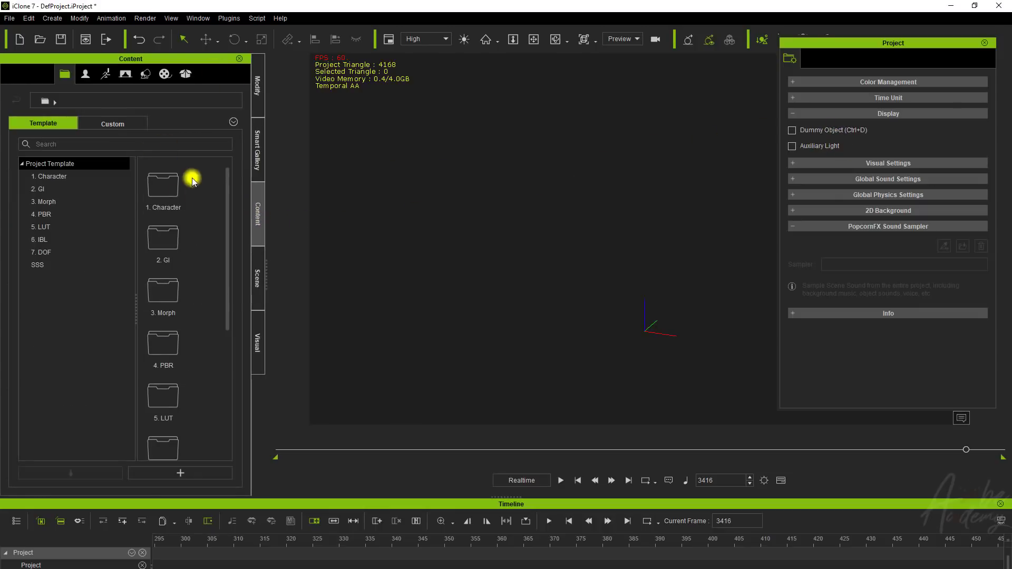
click(85, 75)
click(33, 177)
drag(179, 395, 602, 327)
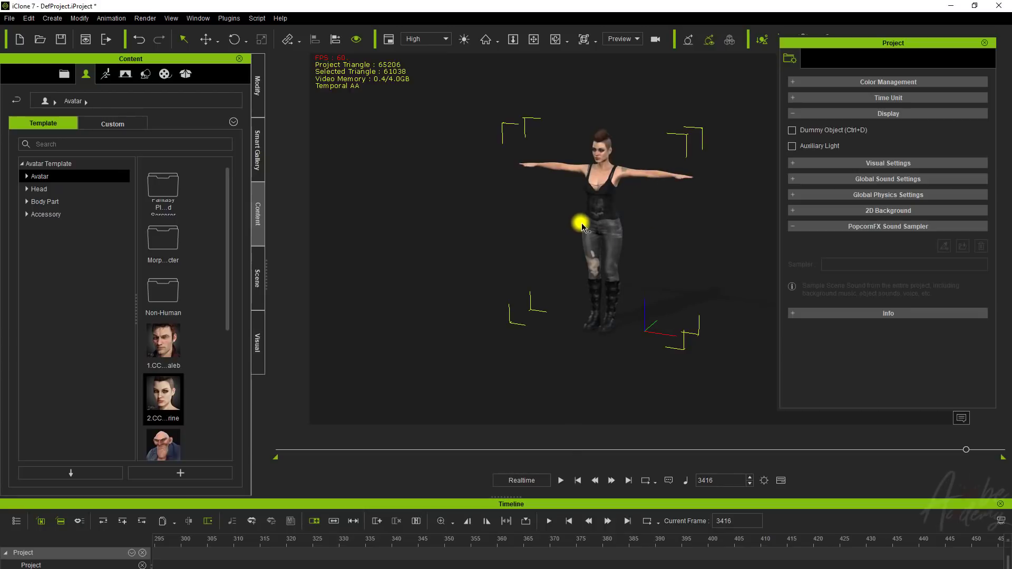
middle_drag(581, 226, 552, 278)
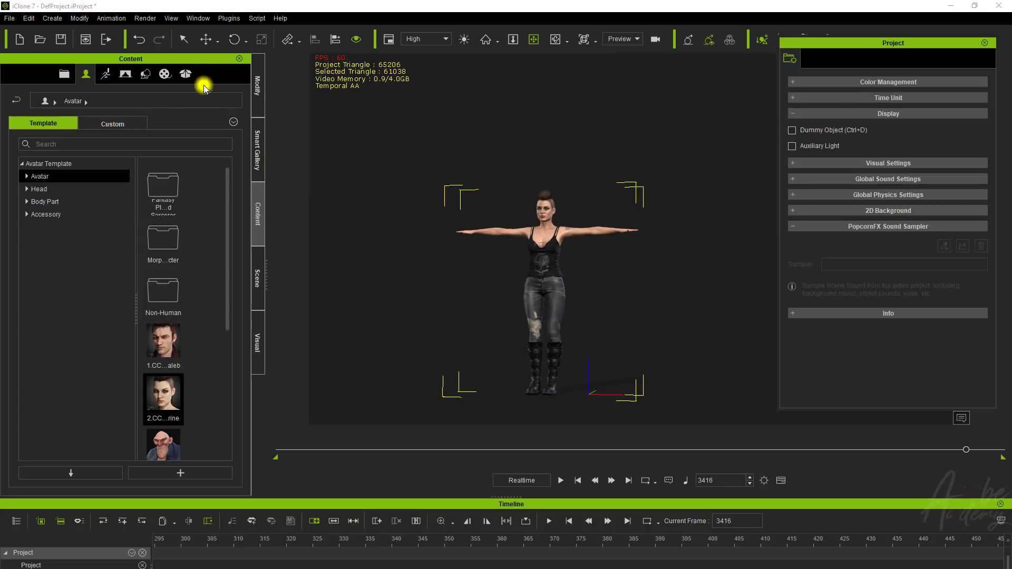
scroll(533, 227, up, 2)
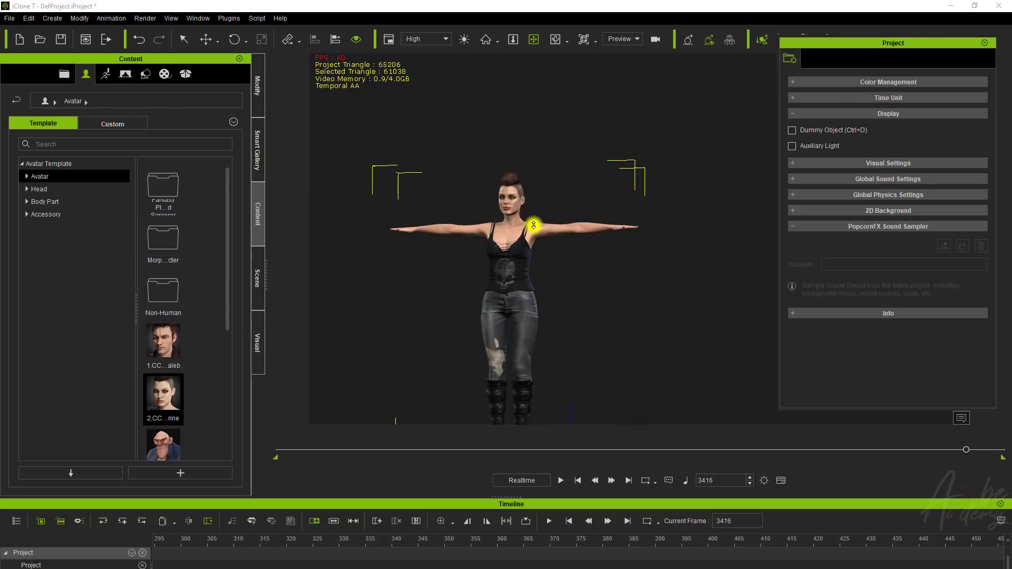
middle_drag(456, 208, 586, 261)
scroll(542, 182, up, 3)
scroll(587, 261, up, 5)
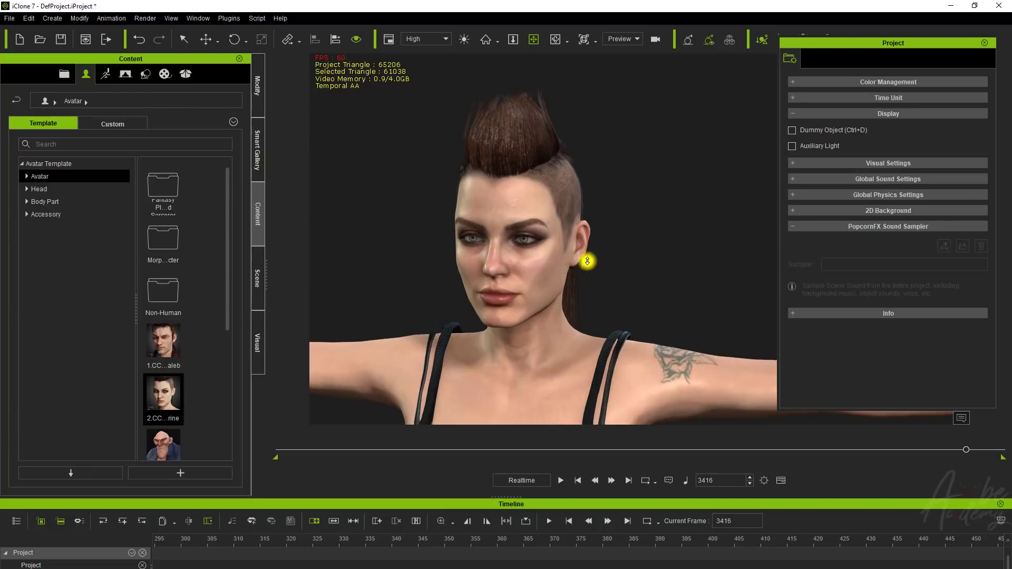
right_drag(532, 273, 559, 272)
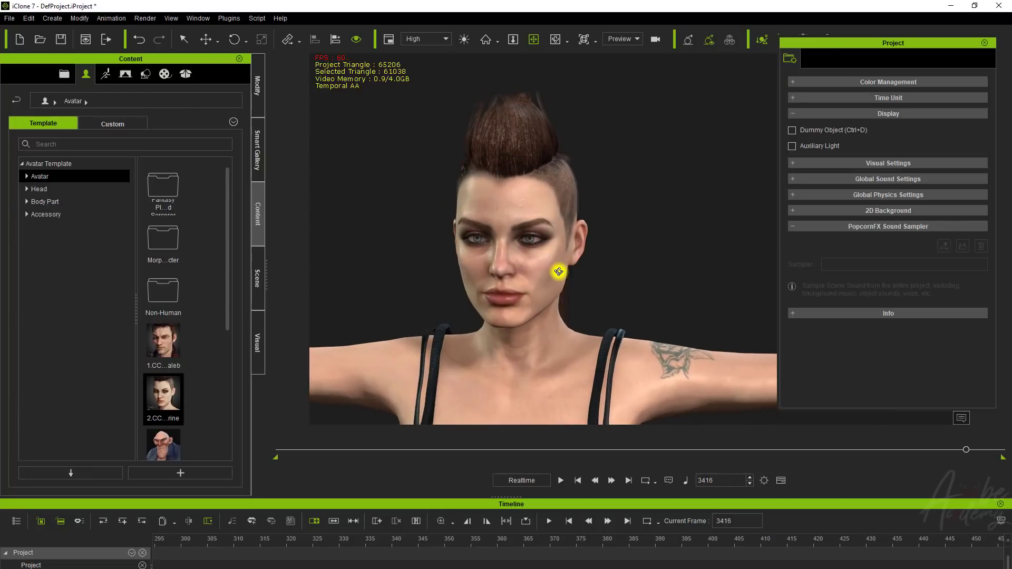
- Turn on the display of dummy objects and check the whole avatar against the floor
click(792, 130)
scroll(638, 261, down, 5)
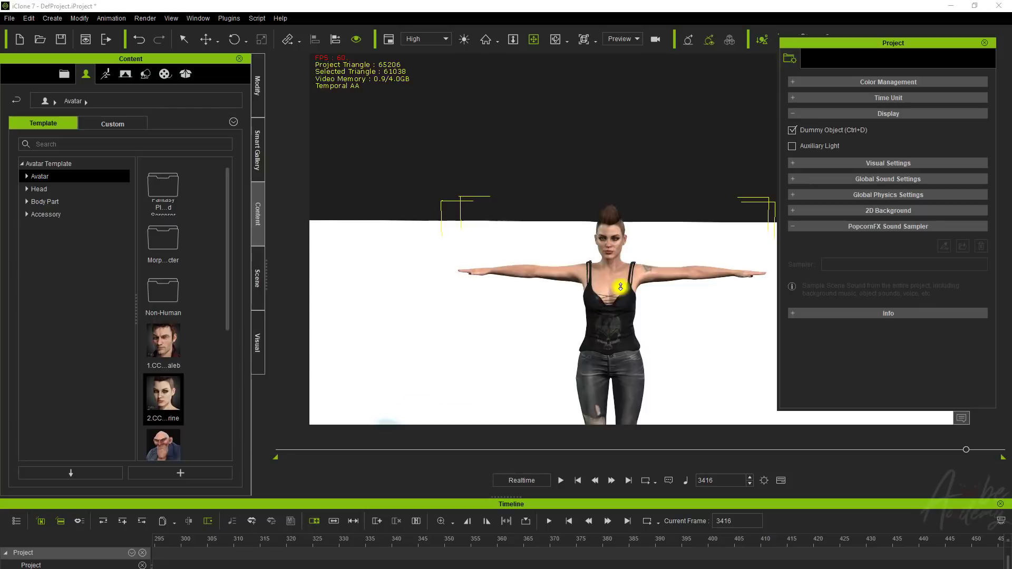
scroll(640, 287, down, 7)
middle_drag(568, 301, 551, 262)
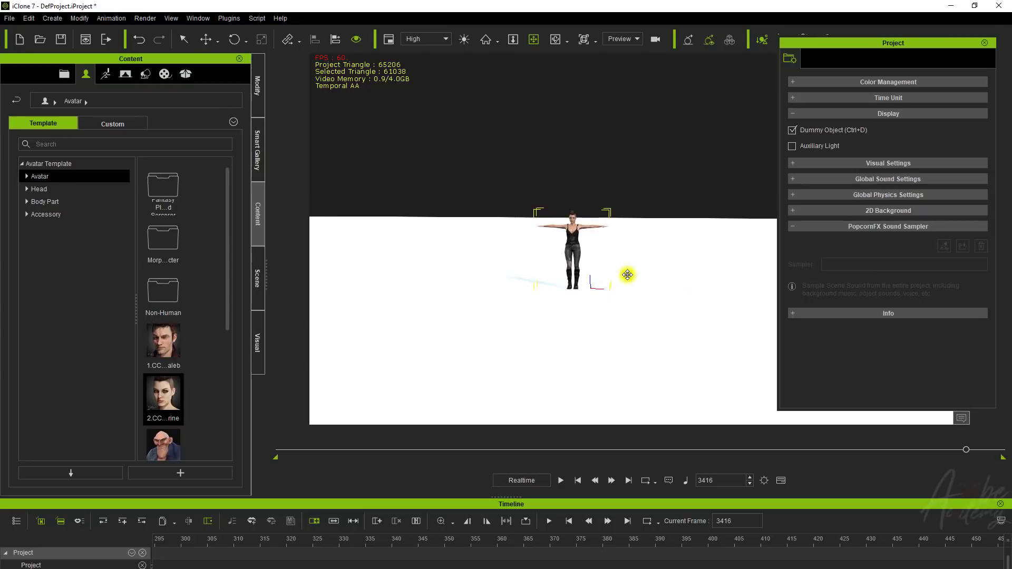
- Frame the avatar closer and switch the auxiliary light on and off to compare the lighting
drag(569, 268, 576, 309)
scroll(586, 310, up, 1)
scroll(505, 309, up, 3)
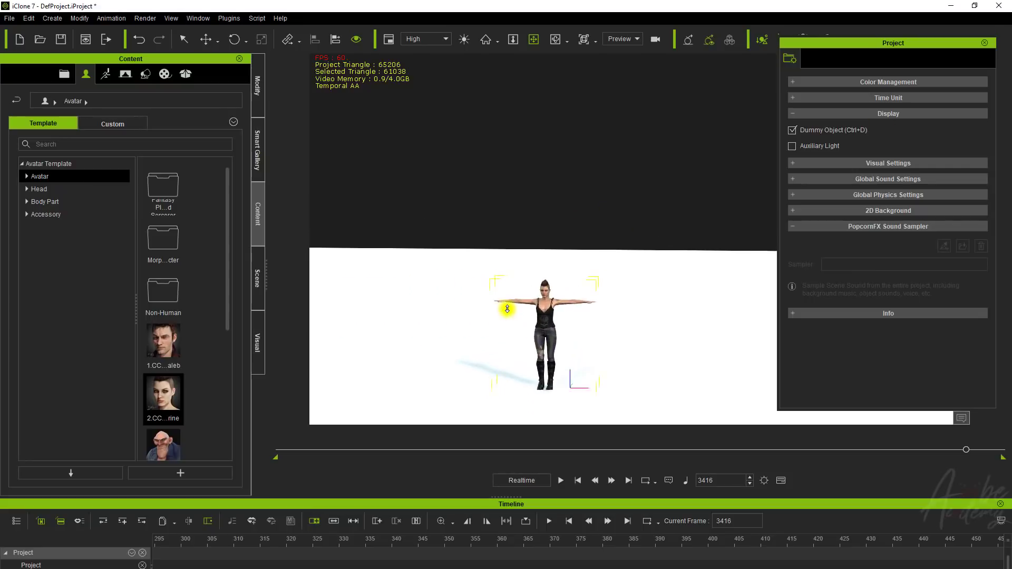
scroll(507, 309, up, 4)
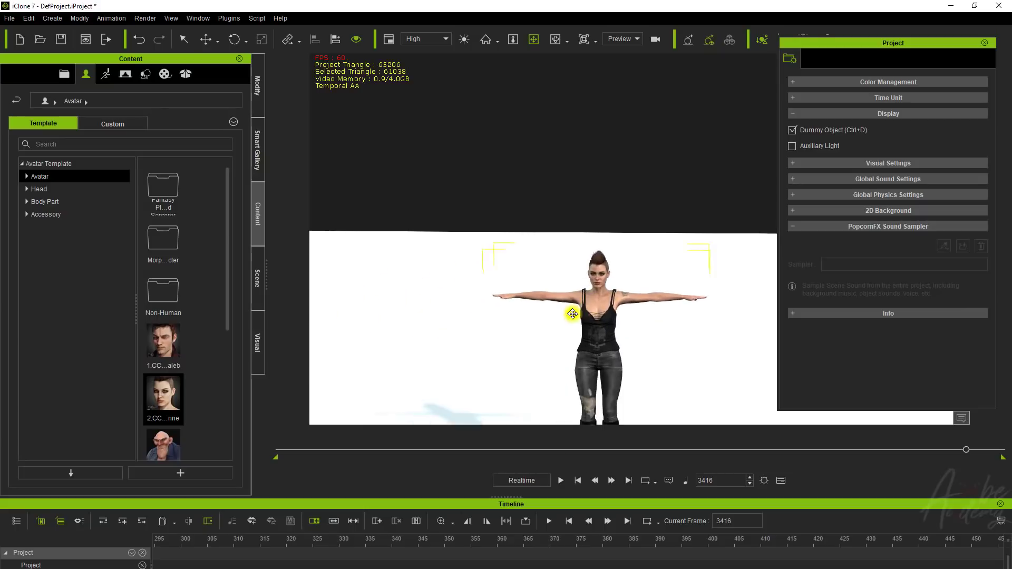
scroll(581, 311, up, 4)
drag(579, 335, 644, 144)
scroll(636, 178, down, 2)
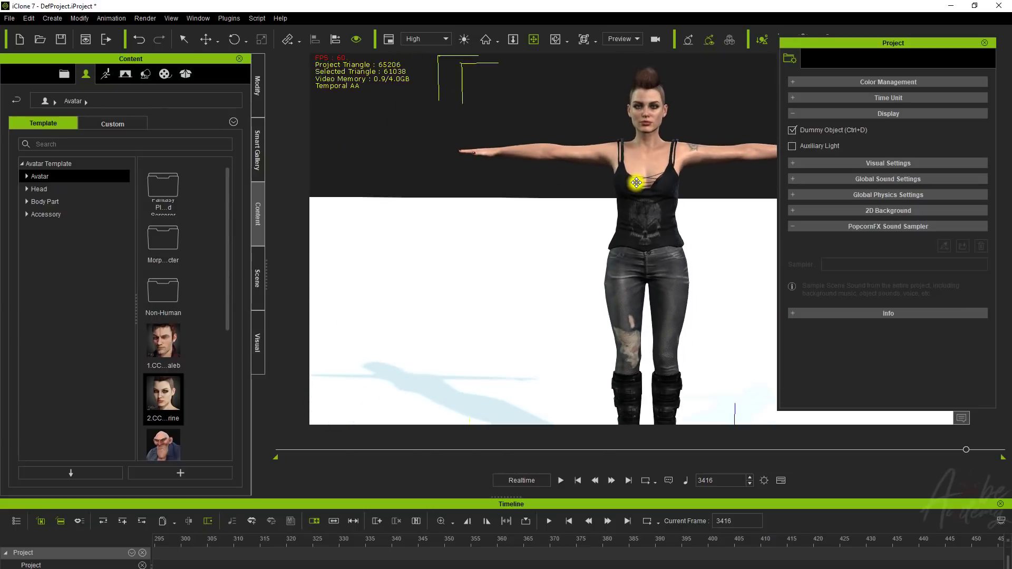
click(792, 146)
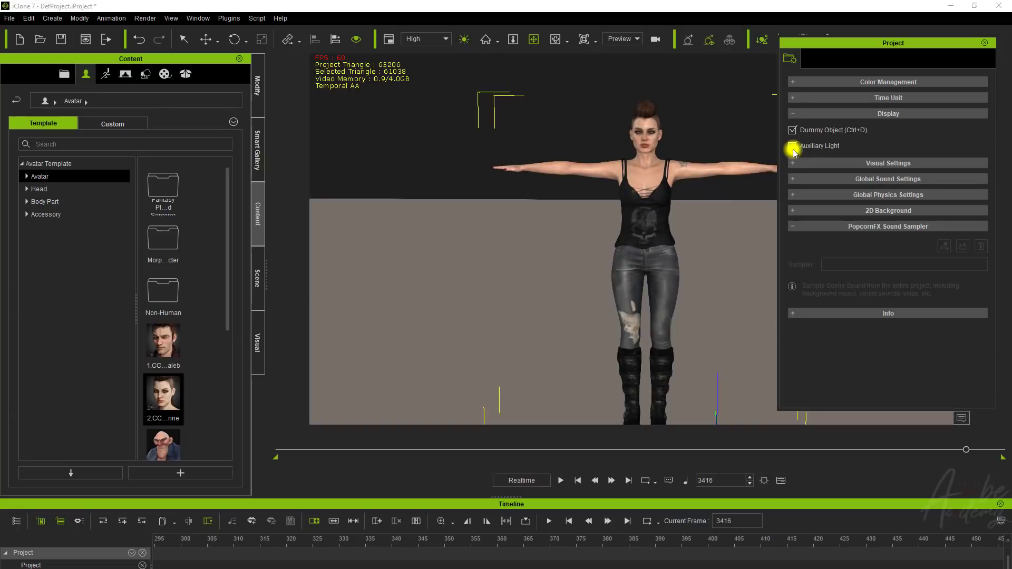
click(794, 147)
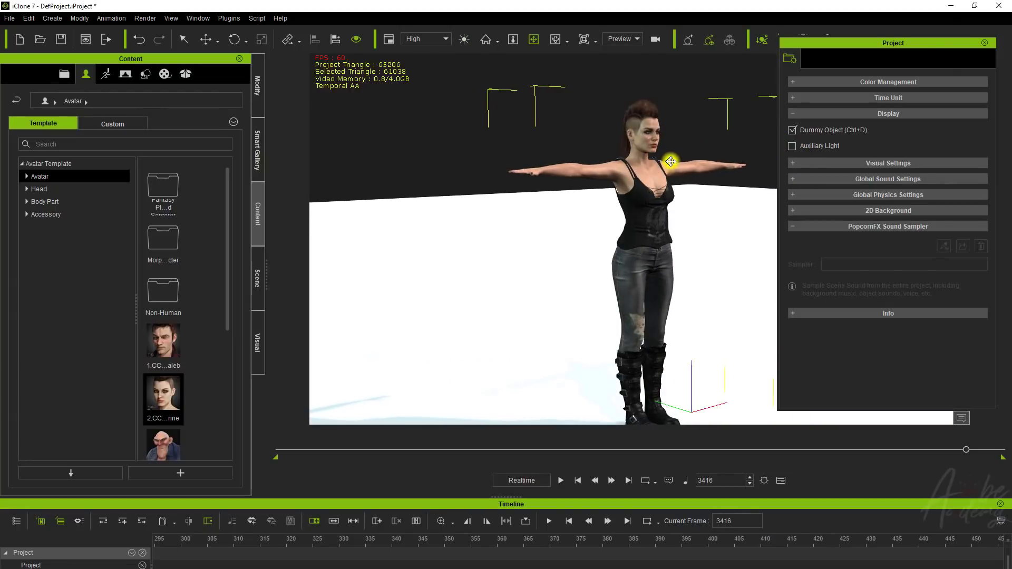
- Examine the avatar's shading and floor shadow from several sides with the auxiliary light off
scroll(671, 167, up, 5)
drag(649, 169, 594, 344)
right_drag(592, 346, 336, 363)
drag(544, 346, 564, 226)
scroll(578, 276, down, 5)
right_drag(647, 274, 530, 383)
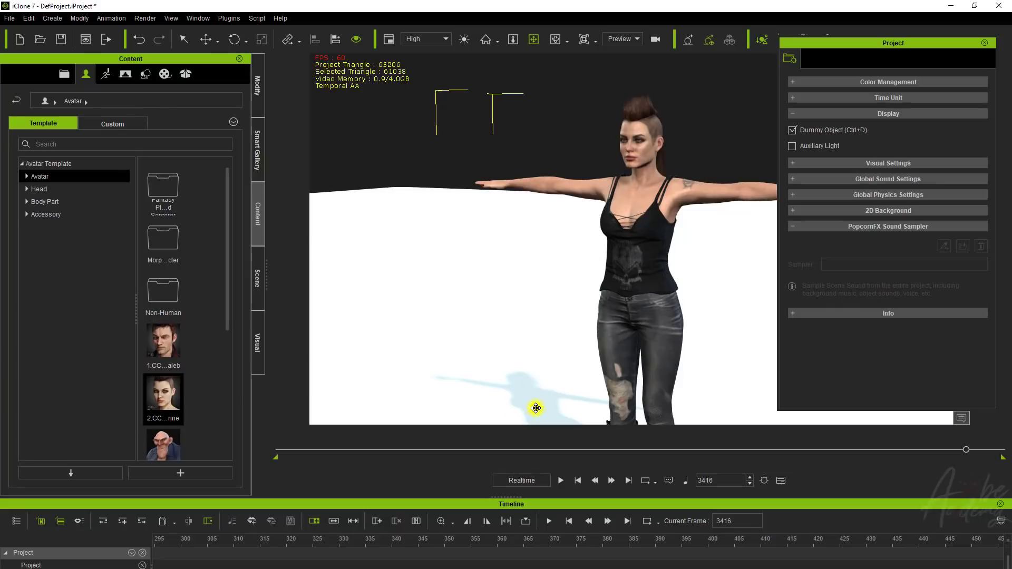
right_drag(554, 398, 673, 337)
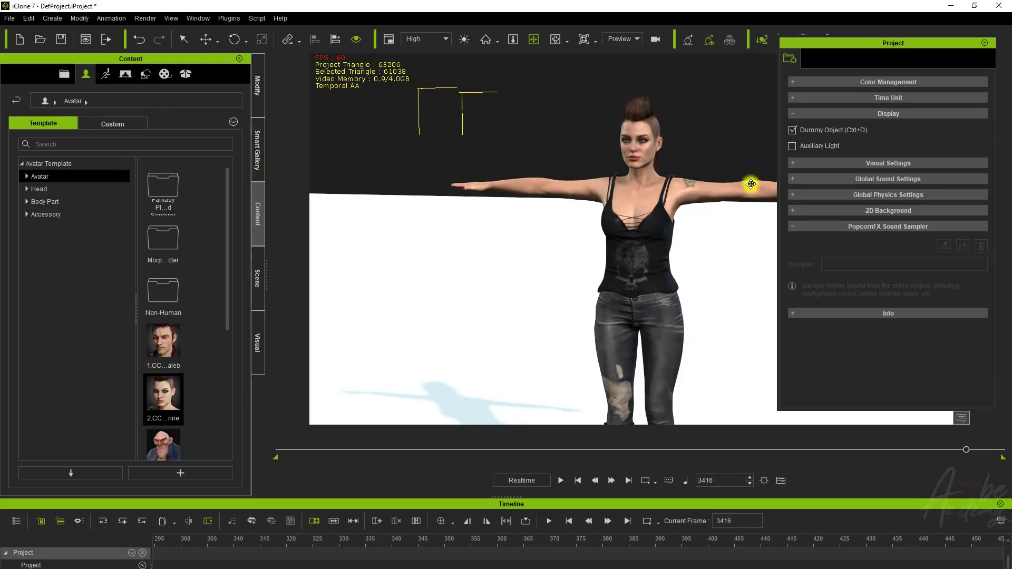
- Turn on the auxiliary light, inspect the avatar's head and back up close, and turn the light off again
click(811, 145)
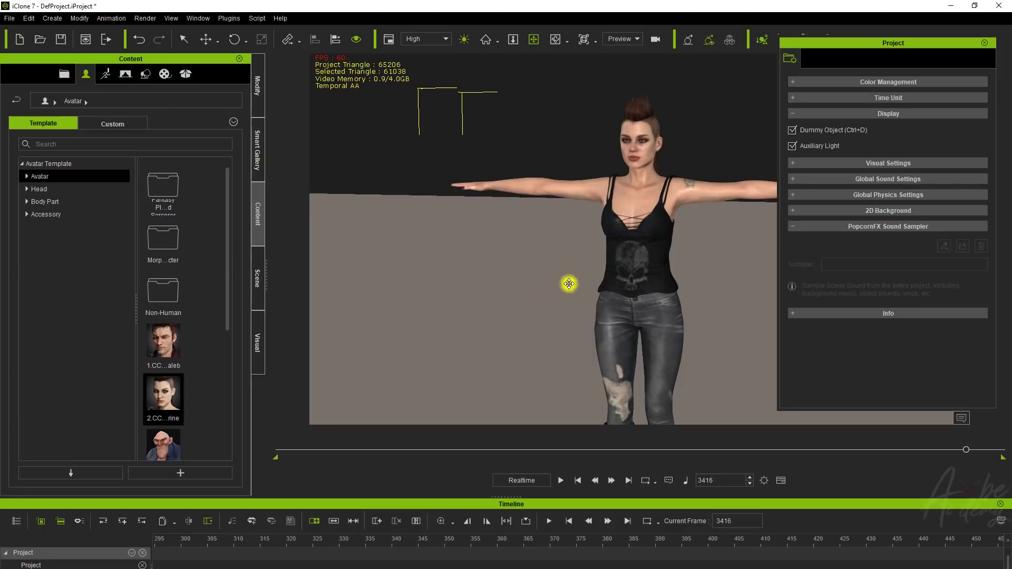
right_drag(539, 291, 764, 248)
scroll(639, 150, up, 5)
middle_drag(639, 150, 632, 364)
right_drag(632, 364, 785, 311)
right_drag(614, 319, 690, 253)
click(792, 145)
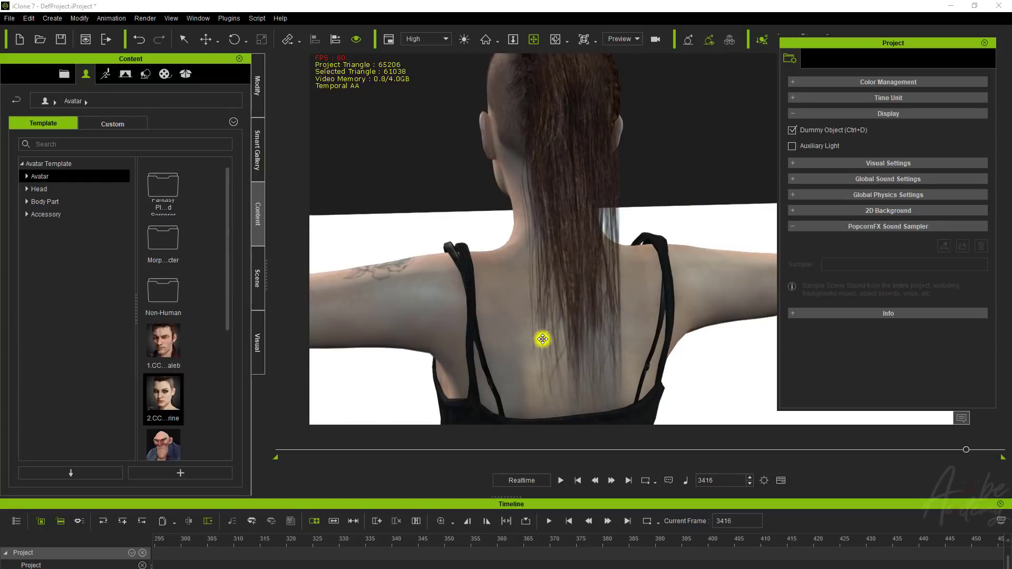
right_drag(411, 307, 652, 323)
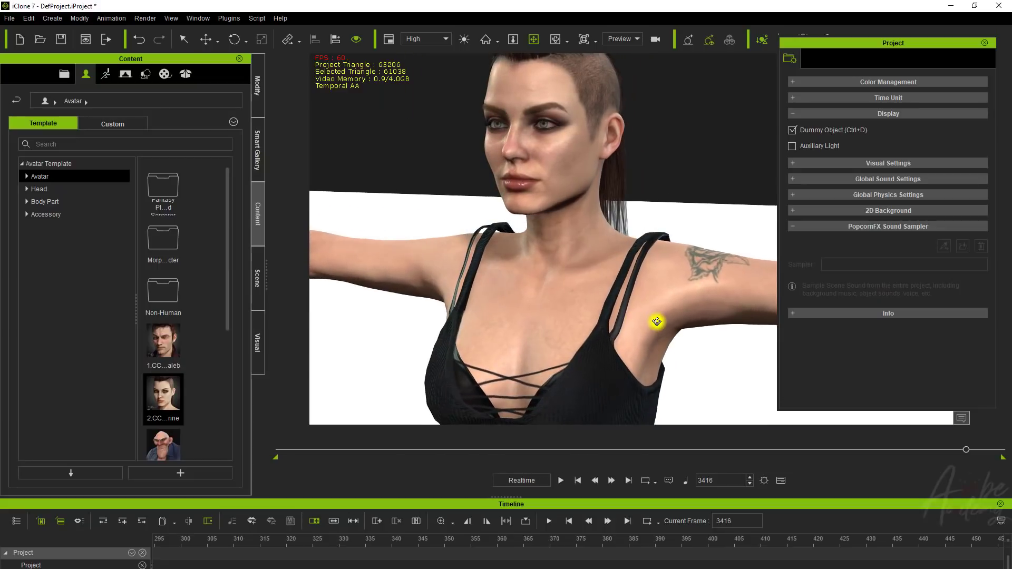
- Move the project settings window clear of the main toolbar and toggle the auxiliary light from there repeatedly, leaving it on
drag(923, 43, 913, 88)
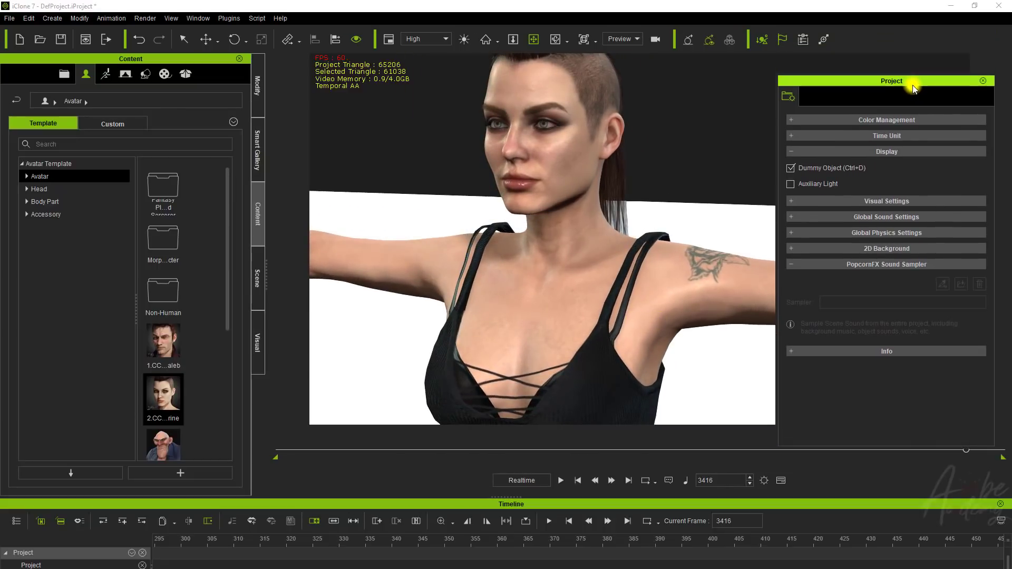
click(464, 40)
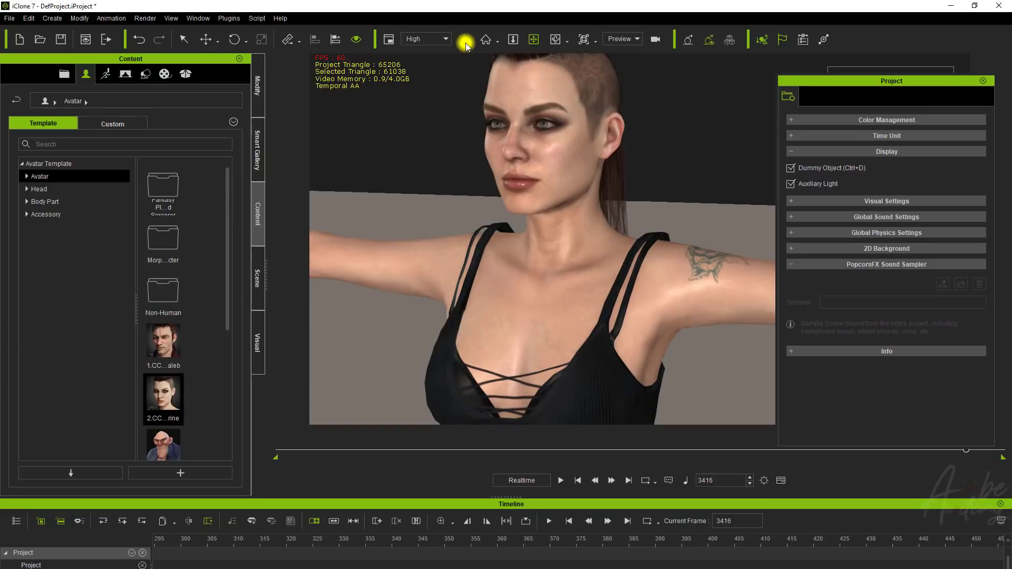
click(466, 40)
click(465, 40)
click(466, 40)
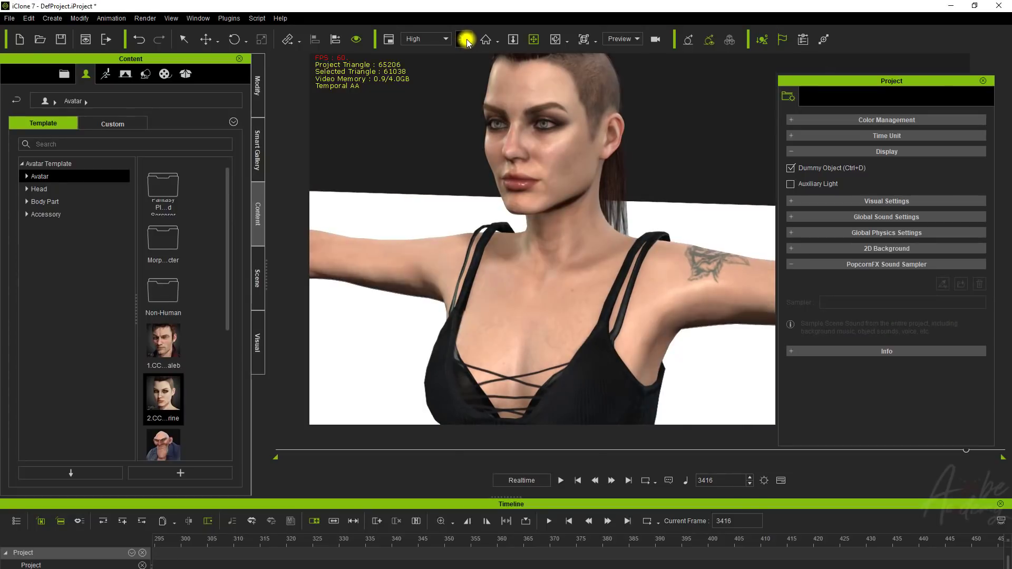
click(466, 40)
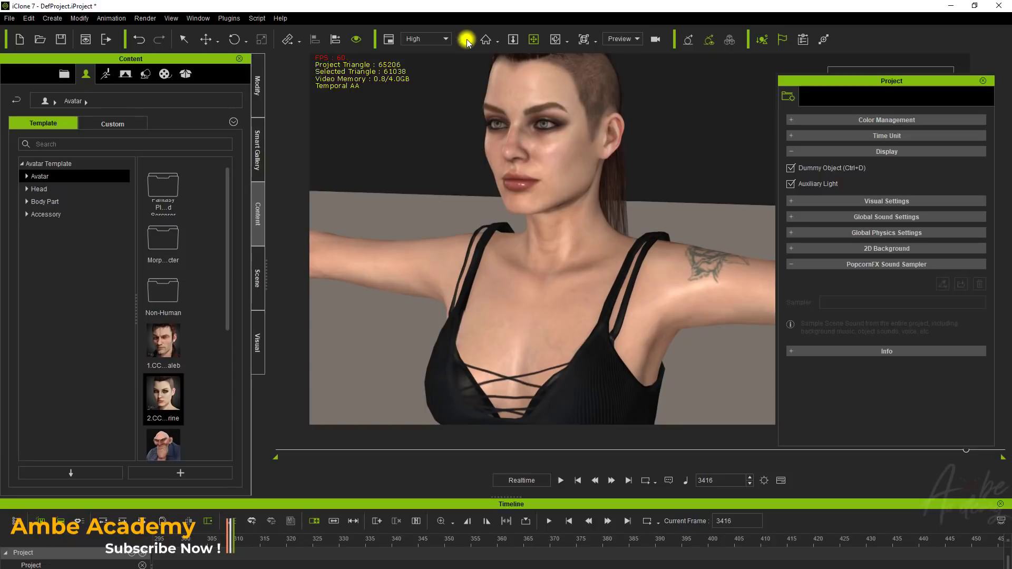
click(466, 40)
click(466, 40)
click(466, 39)
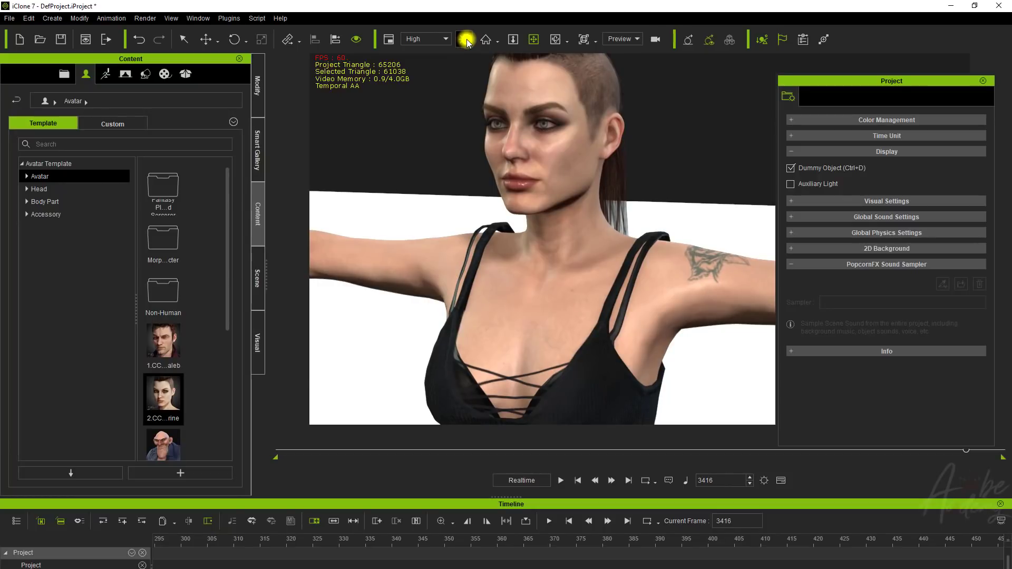
click(469, 42)
- Turn off both Dummy Object and Auxiliary Light, and collapse the Display section of the project settings
right_drag(503, 188, 567, 215)
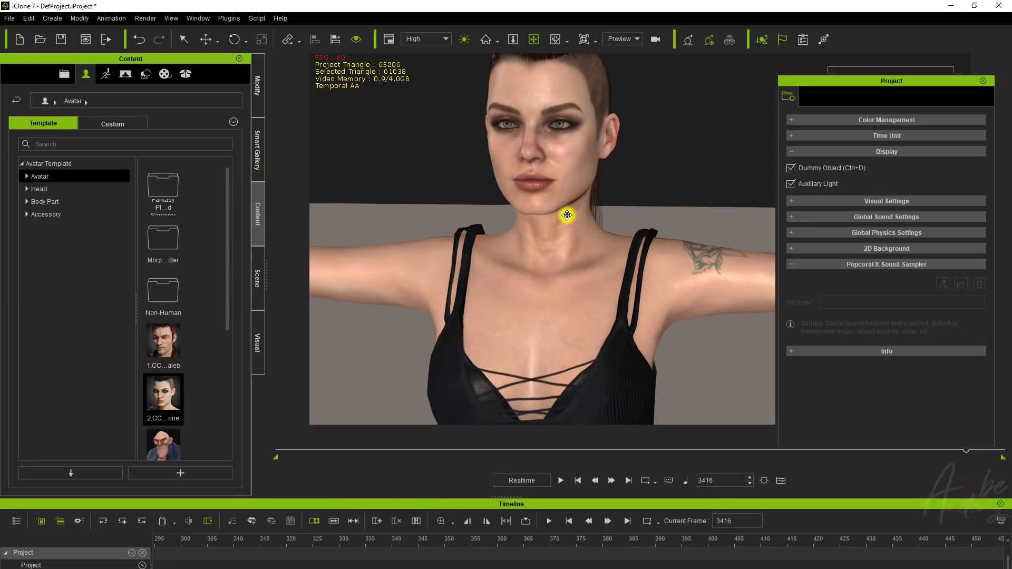
click(791, 168)
click(790, 184)
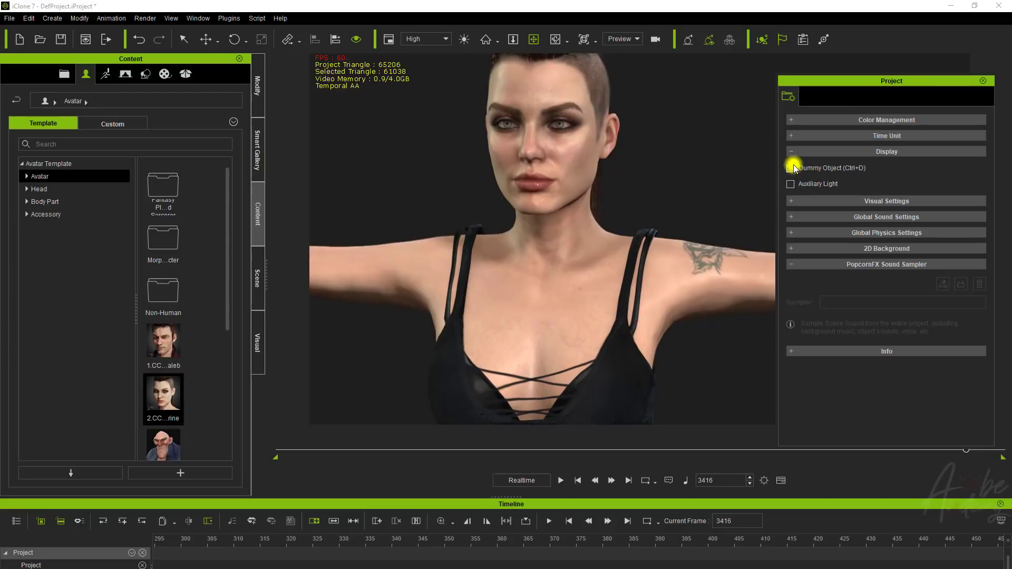
click(794, 150)
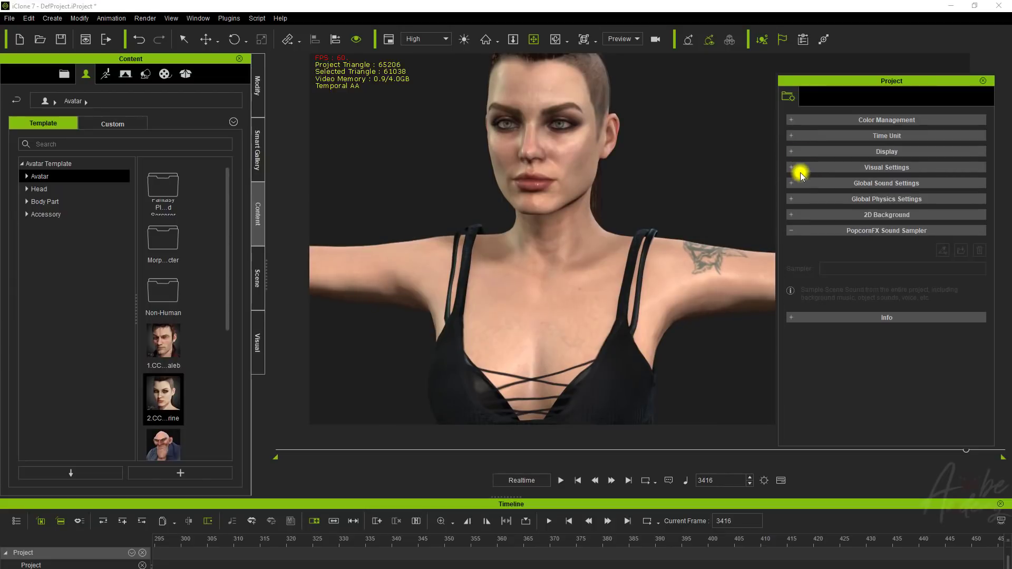
- Set the Base Glow to 57 in the Glow Settings under Visual Settings
click(799, 169)
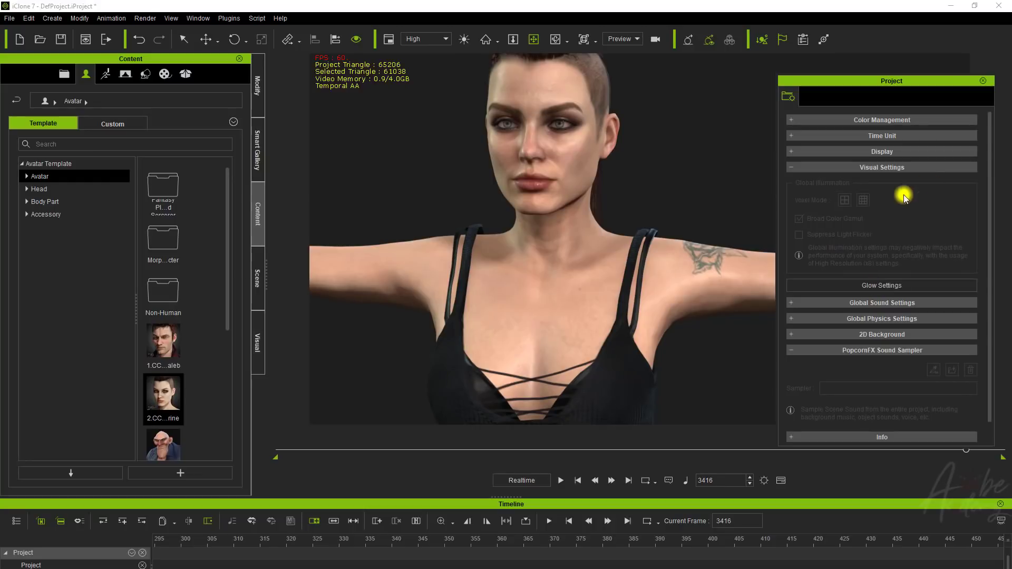
click(887, 285)
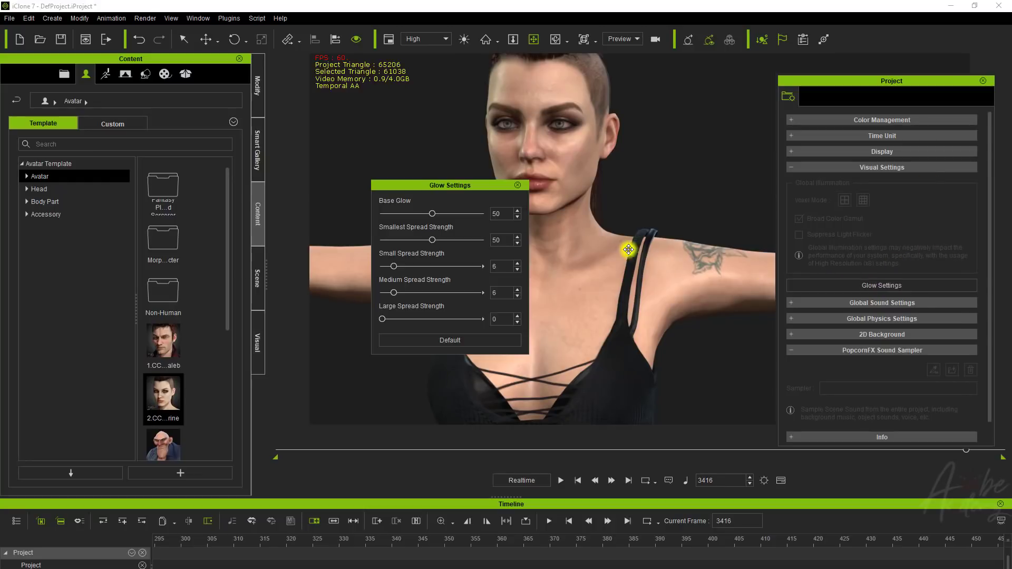
mouse_move(432, 213)
mouse_down()
mouse_move(454, 214)
mouse_move(440, 213)
mouse_up()
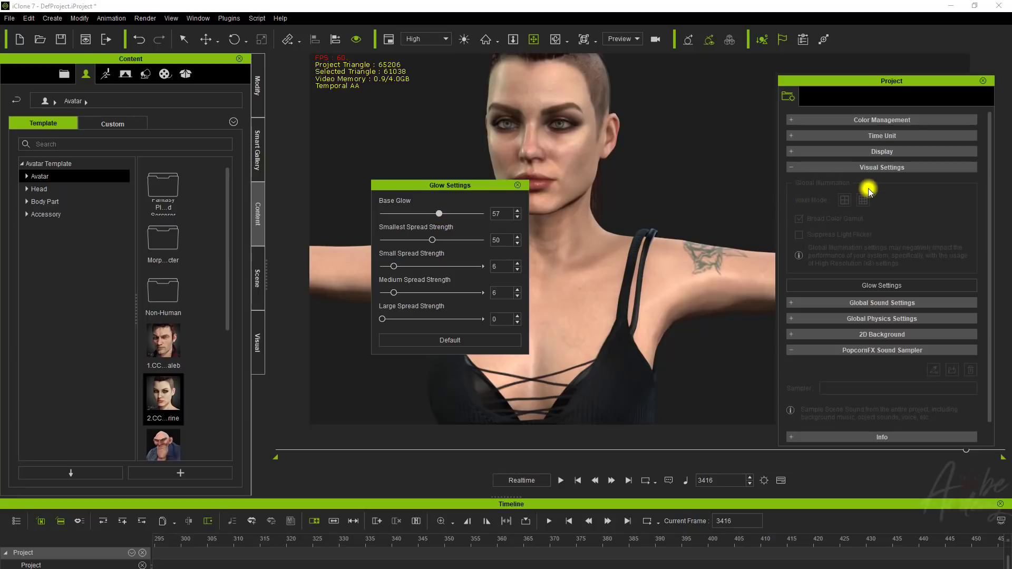
click(518, 186)
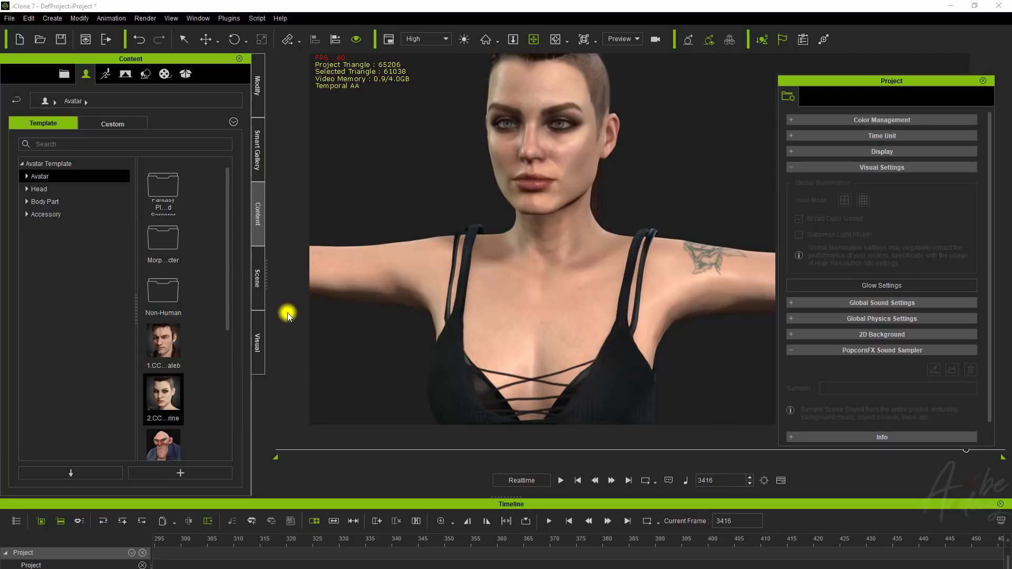
- Look through the scene's visual options, from Ambient Occlusion and Fog to HDR and Image Based Lighting
click(257, 338)
scroll(106, 444, down, 15)
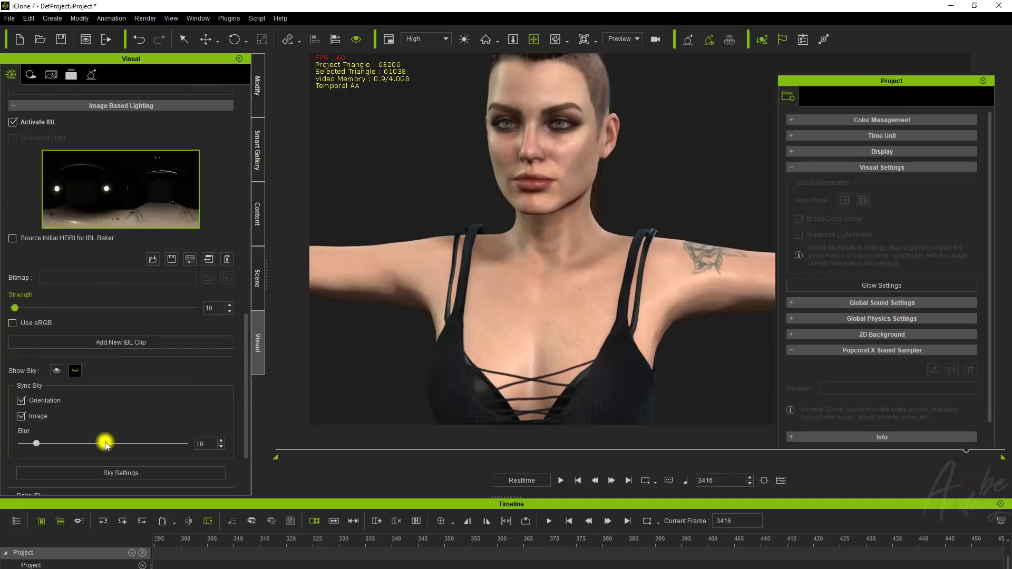
scroll(106, 442, down, 3)
scroll(109, 380, up, 12)
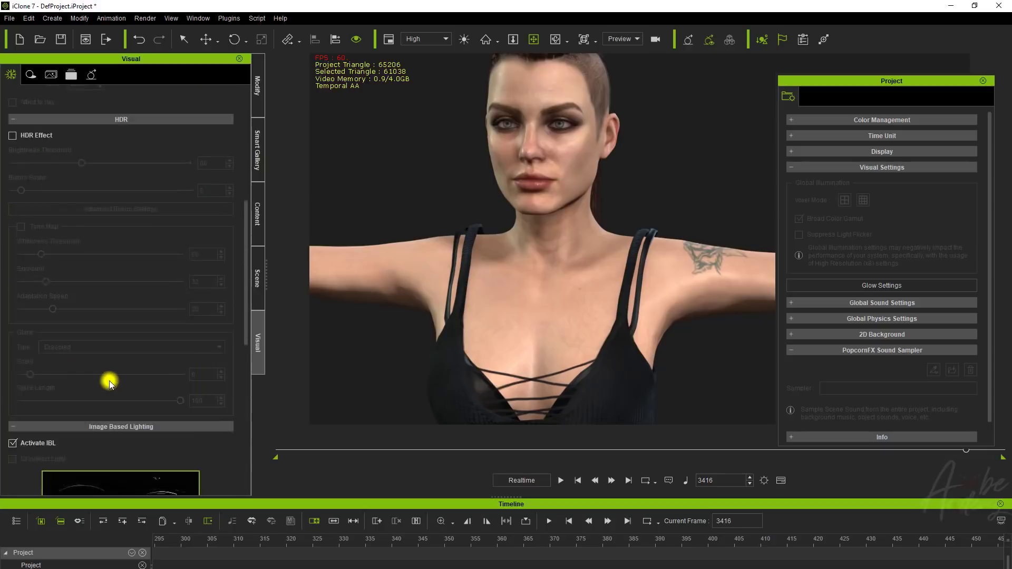
scroll(109, 380, up, 10)
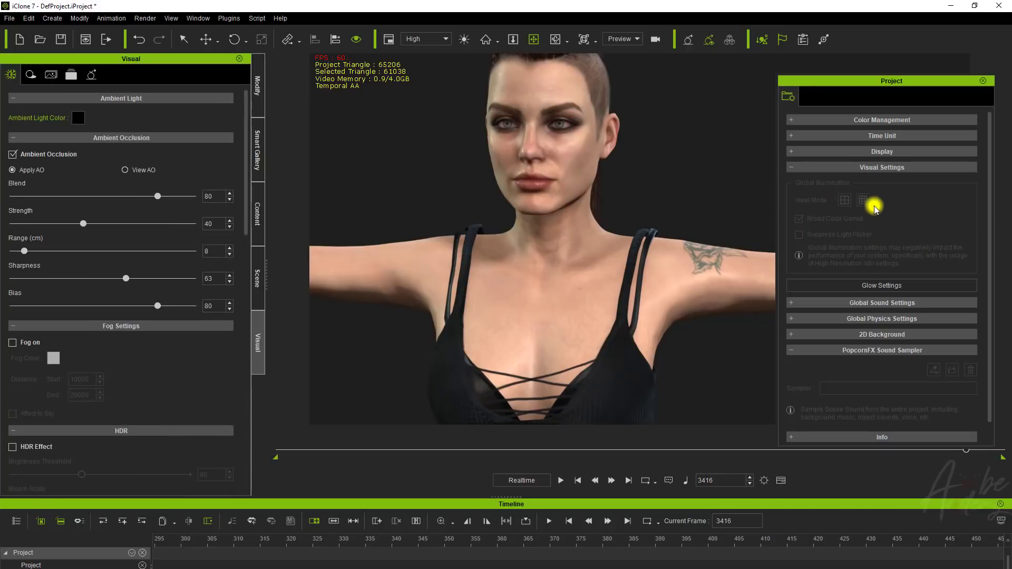
- Collapse the Visual Settings section and expand the Global Sound Settings of the project
click(795, 167)
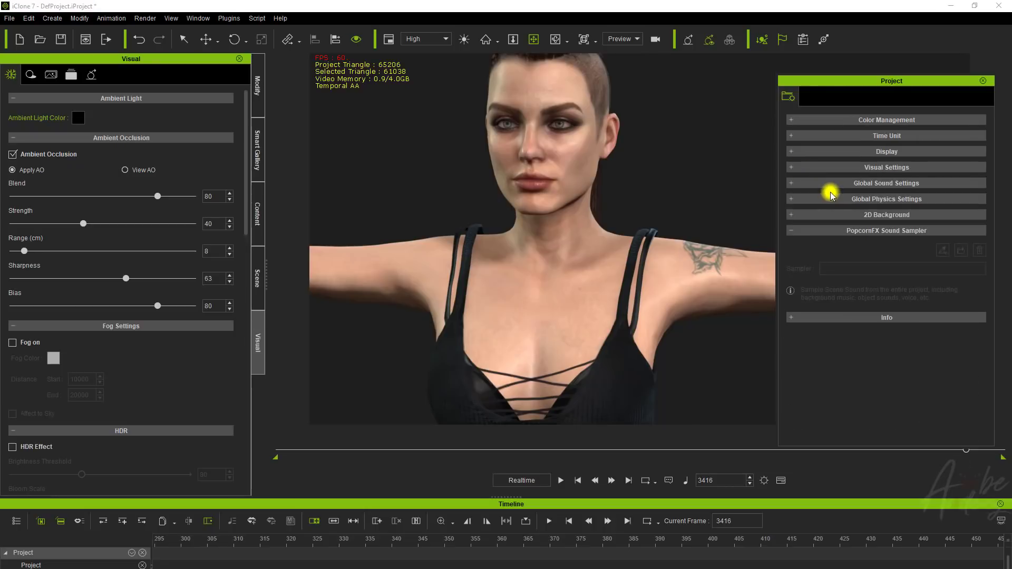
click(829, 182)
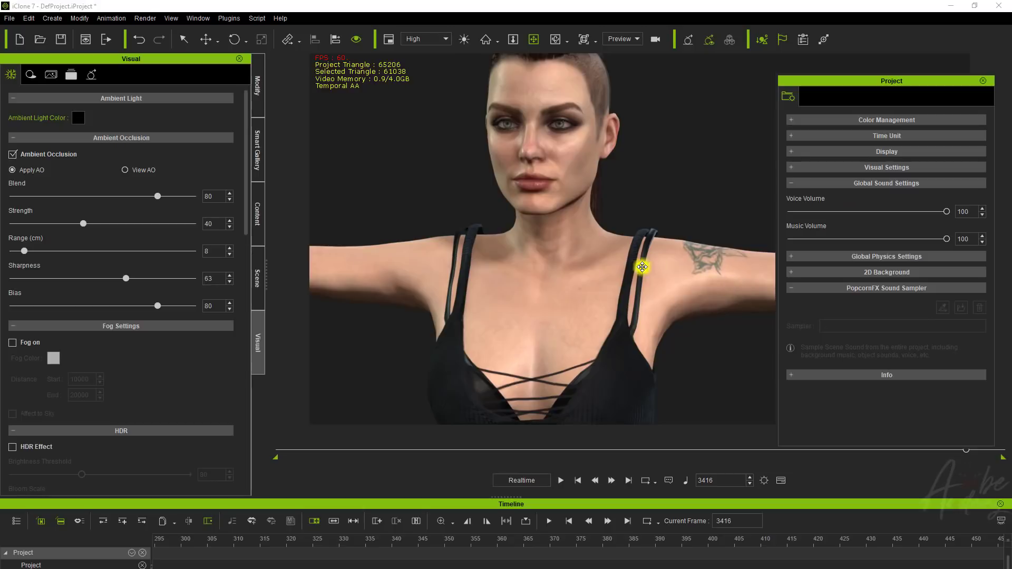
drag(605, 262, 602, 306)
right_drag(600, 284, 601, 262)
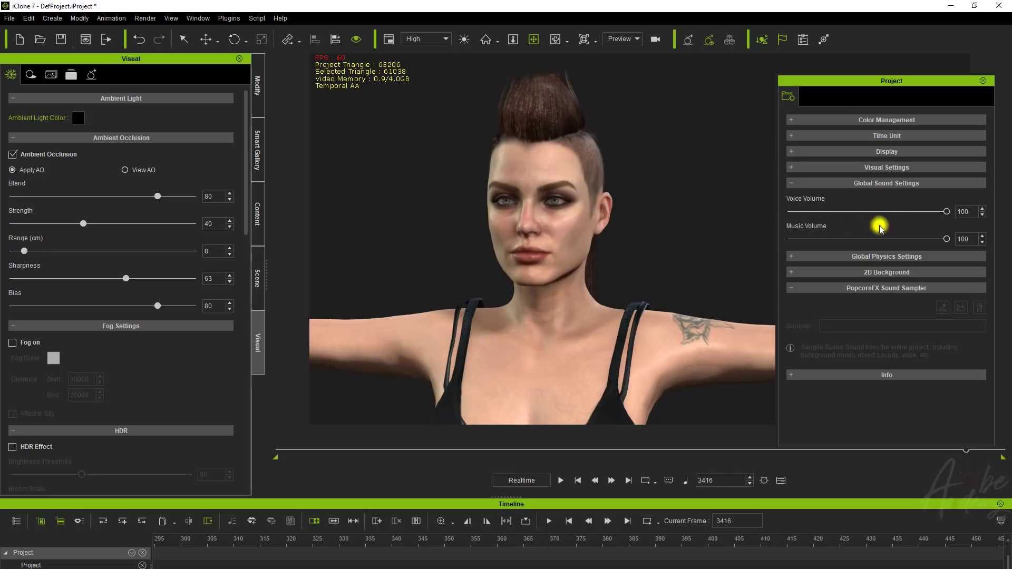
- Try a voice volume of 72 and set it back to 100
mouse_move(945, 212)
mouse_down()
mouse_move(842, 214)
mouse_move(966, 216)
mouse_move(840, 217)
mouse_move(962, 217)
mouse_up()
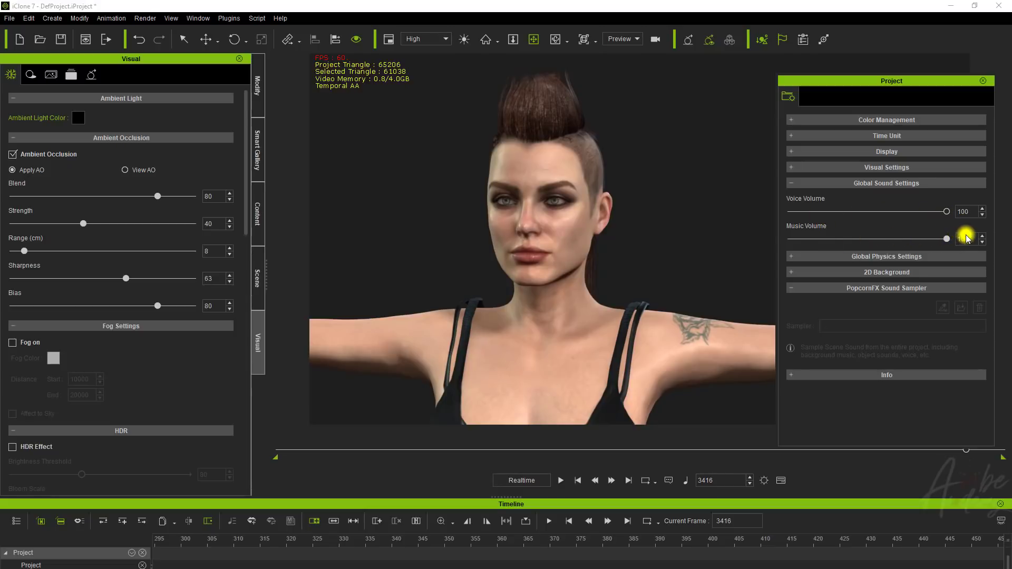
drag(950, 214, 902, 215)
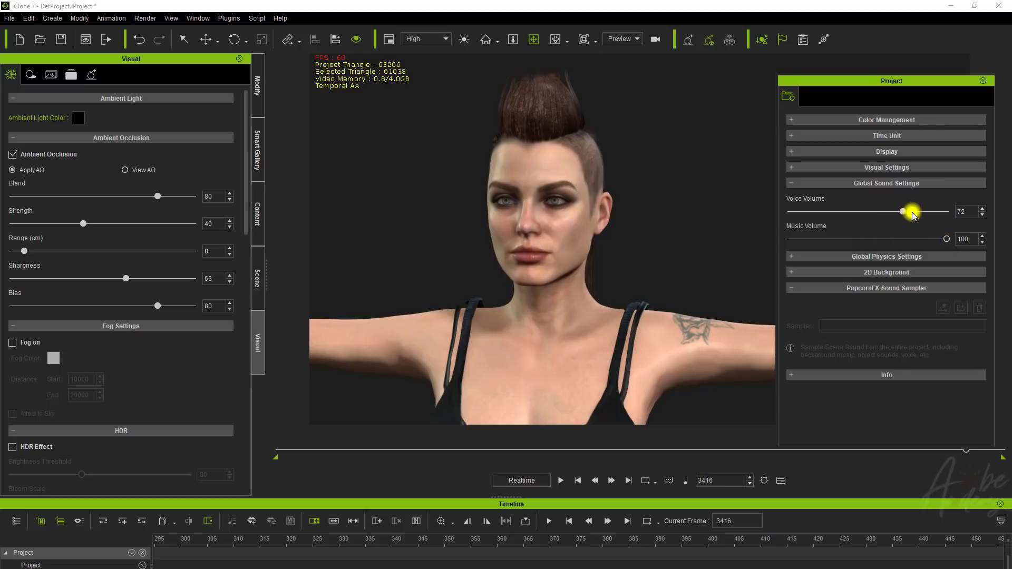
drag(906, 213, 954, 217)
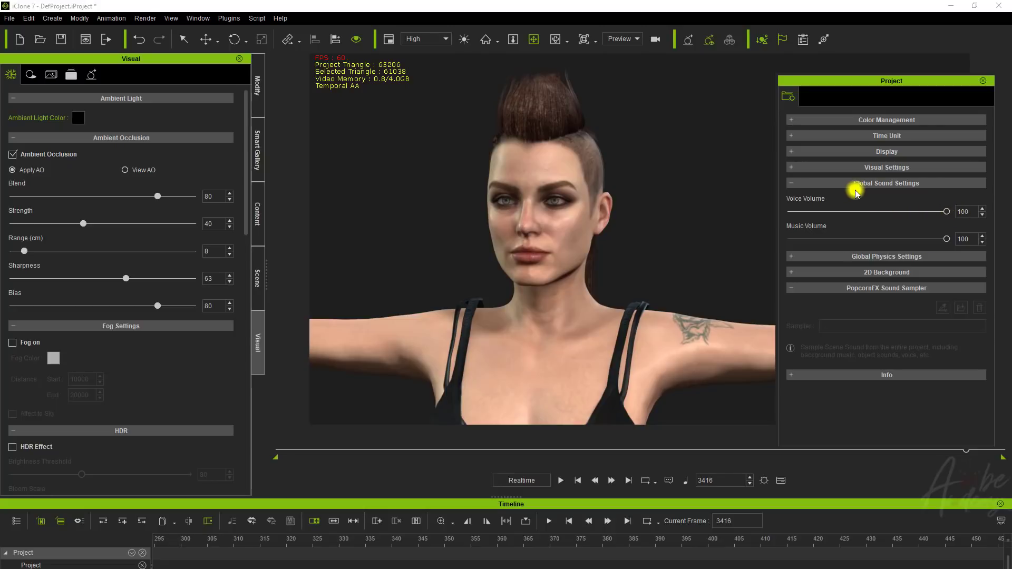
- Open Global Physics Settings in place of Global Sound Settings and try the Bullet Engine, leaving the simulation on PhysX Engine
click(901, 185)
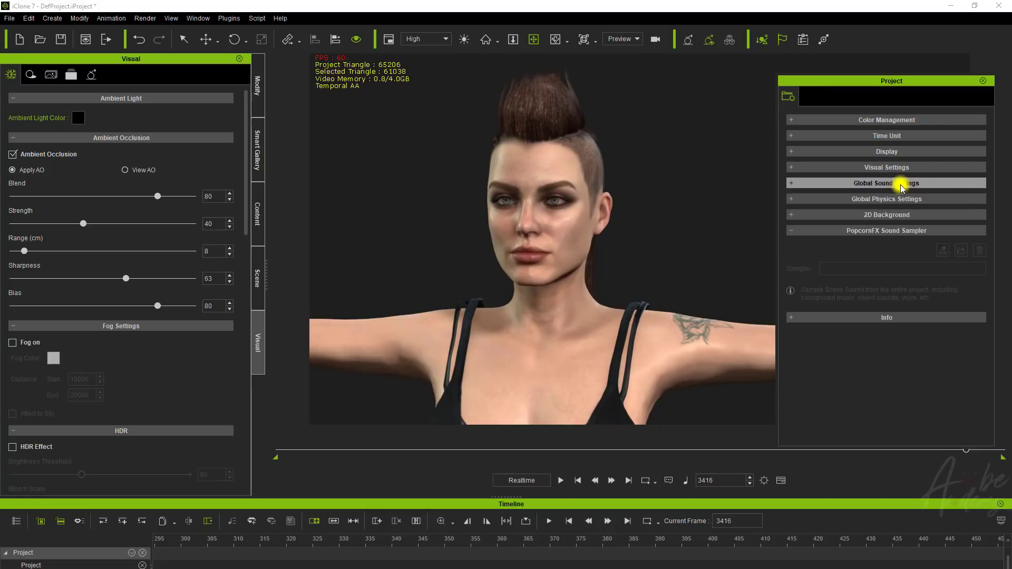
click(838, 200)
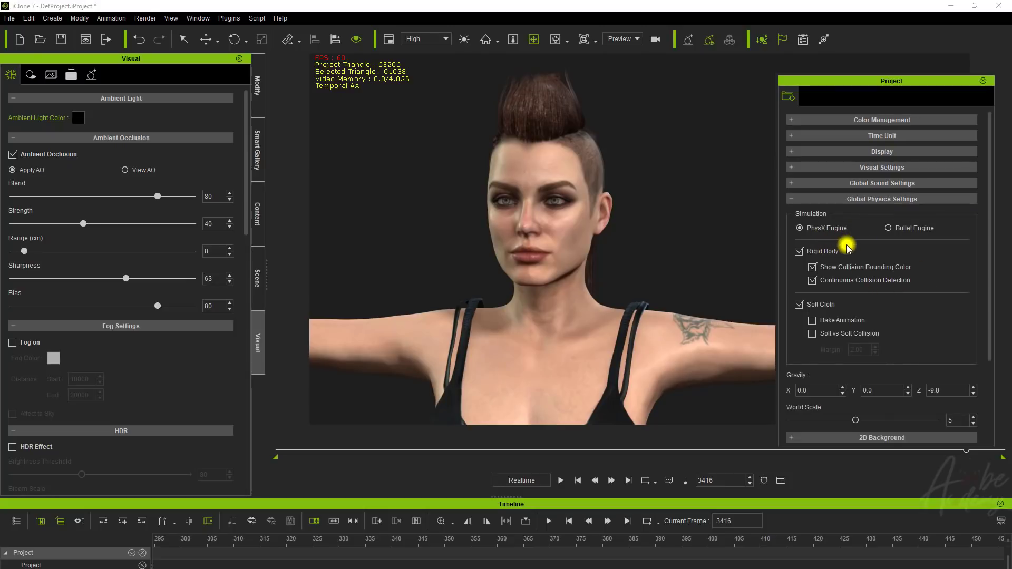
click(888, 231)
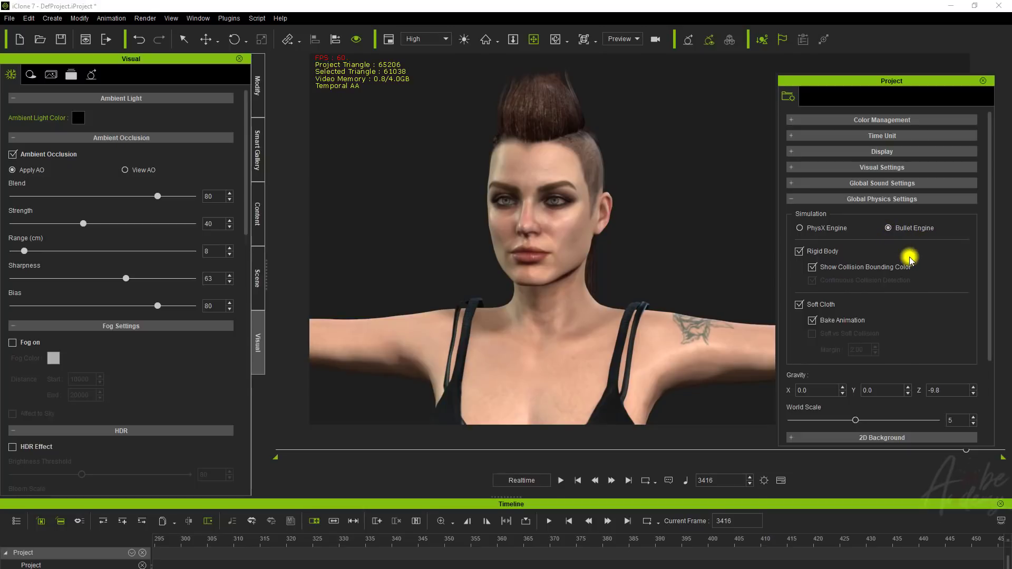
click(836, 230)
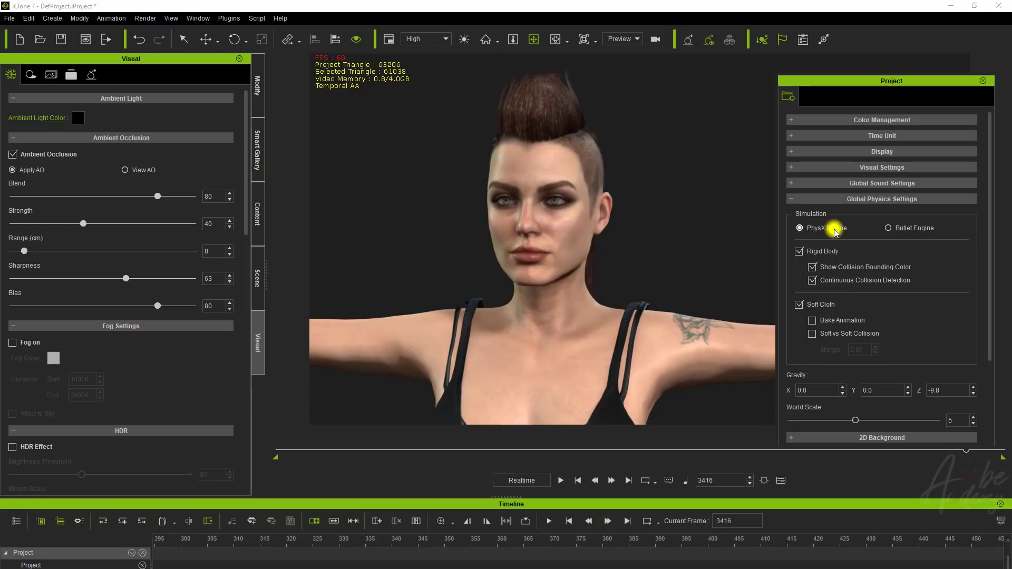
- Switch the physics simulation between Bullet Engine and PhysX Engine to compare their rigid body and soft cloth options, finishing on PhysX Engine
middle_drag(577, 328, 562, 255)
right_drag(565, 323, 596, 300)
scroll(655, 321, down, 6)
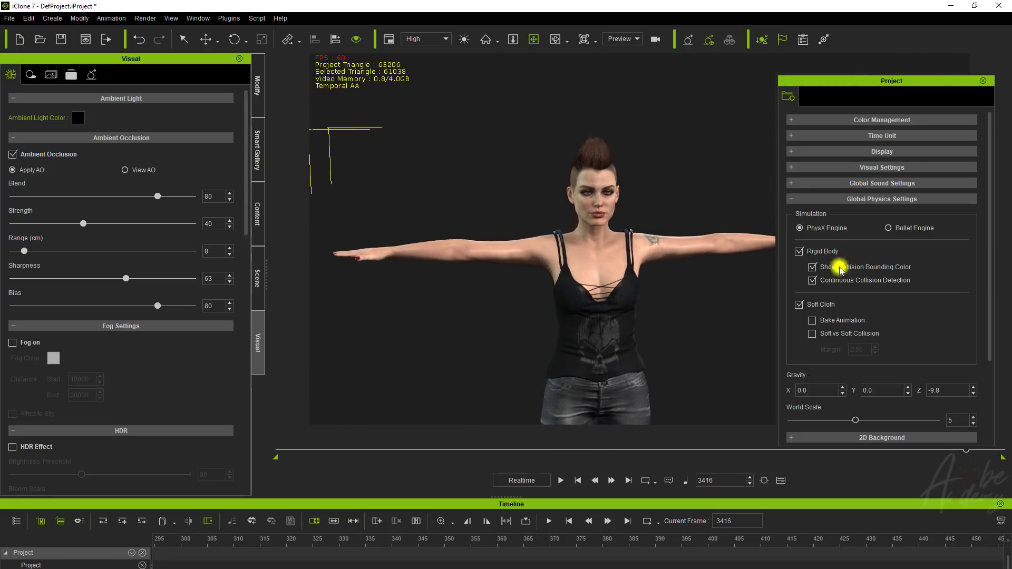
click(890, 230)
click(890, 230)
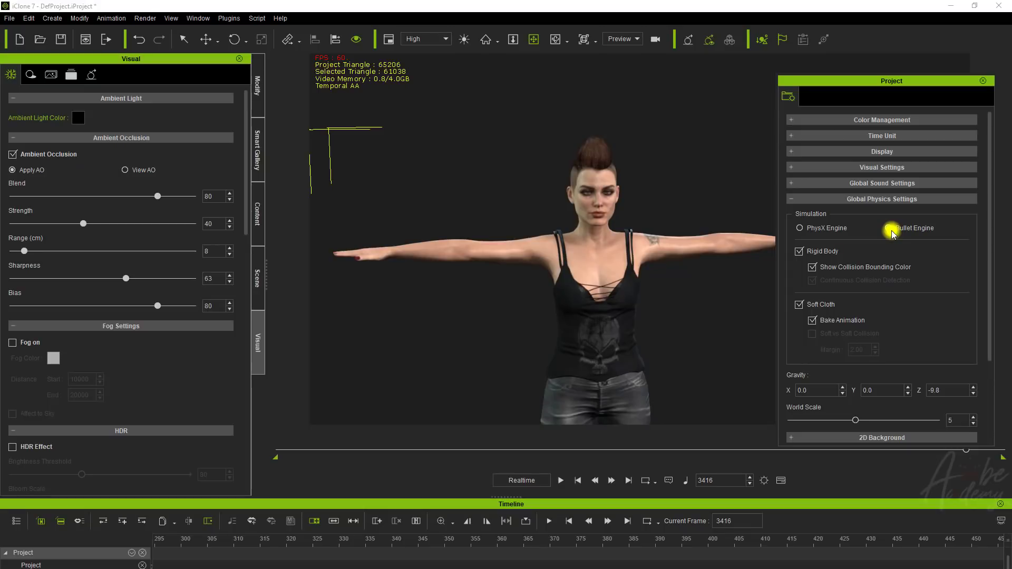
click(811, 232)
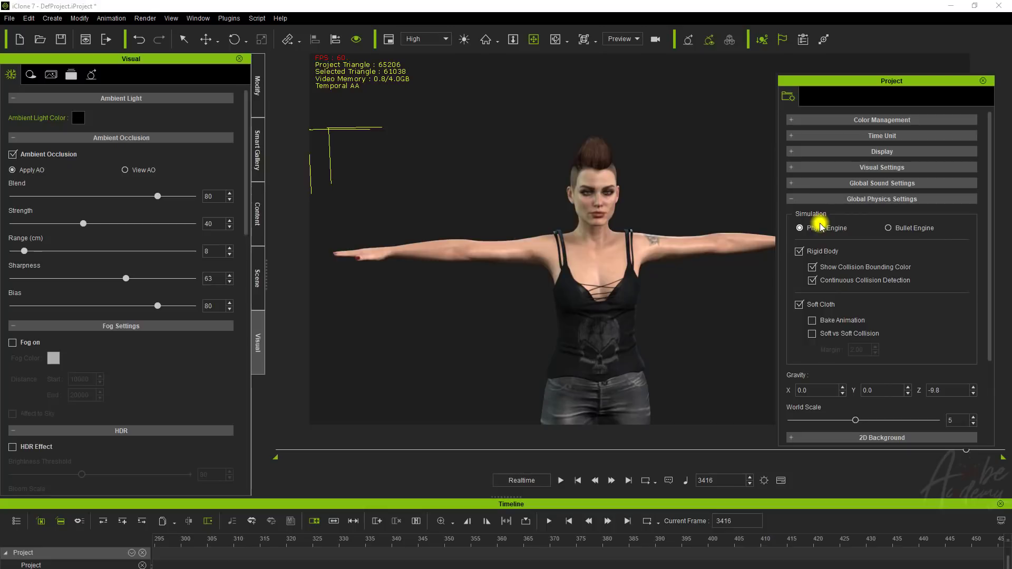
drag(992, 318, 985, 356)
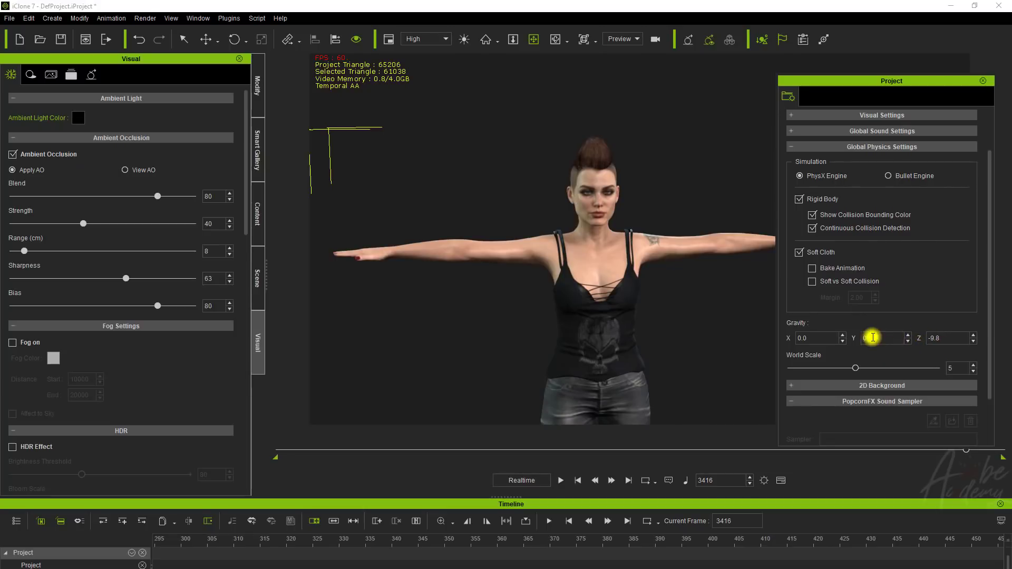
click(887, 177)
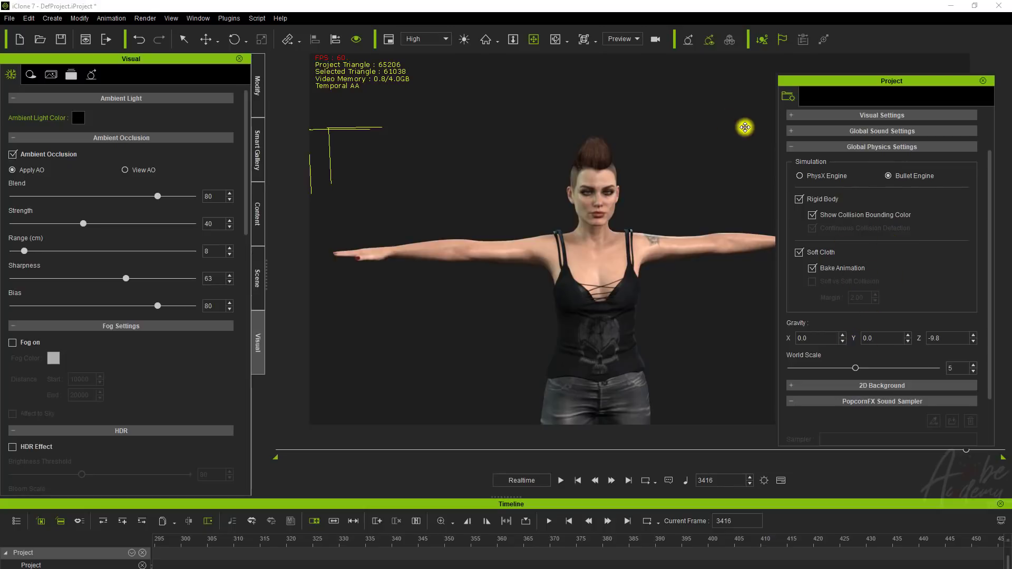
click(801, 180)
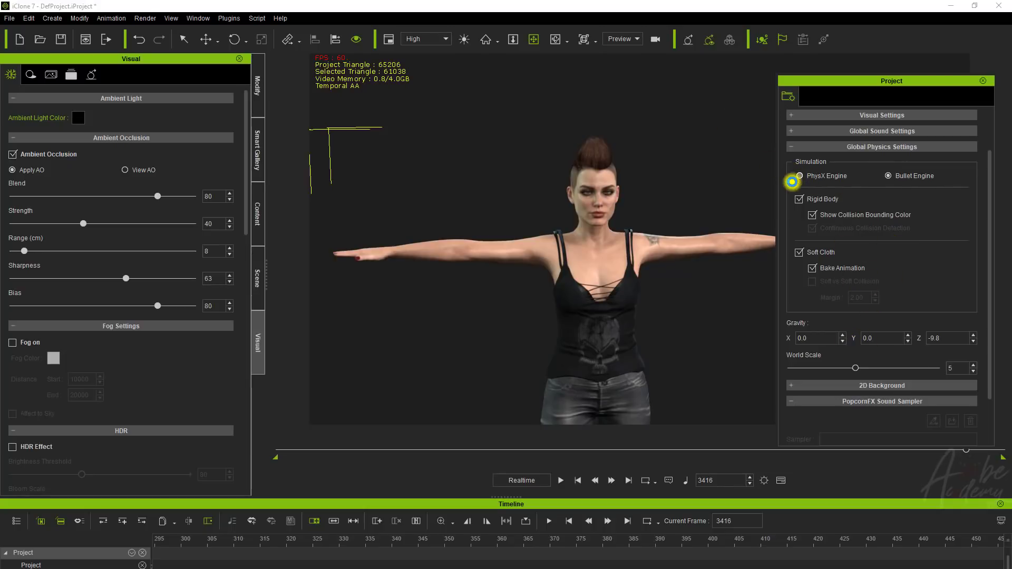
click(821, 177)
- Collapse Global Physics Settings and expand the project's 2D Background section, with the whole avatar in view
click(793, 147)
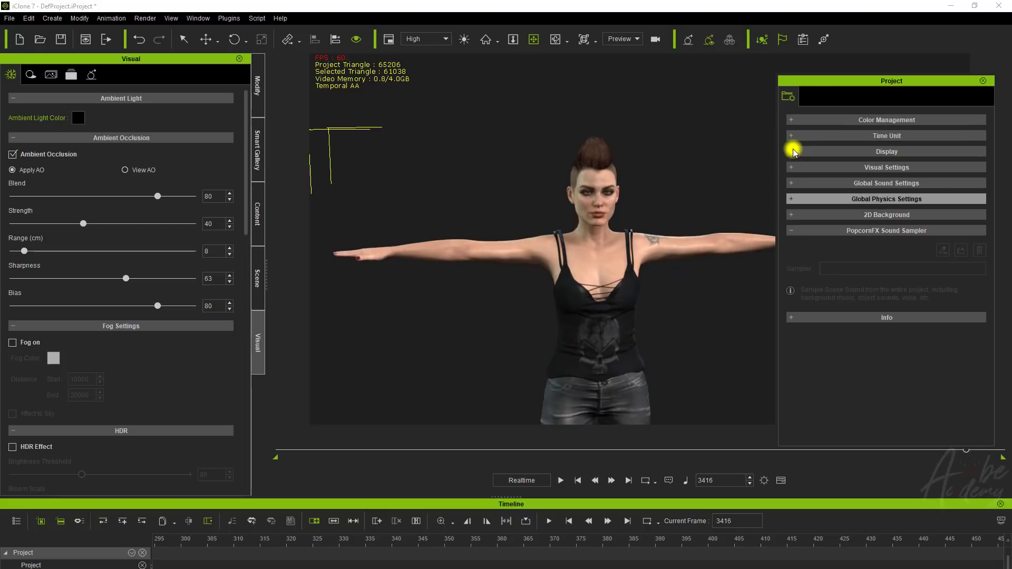
click(795, 216)
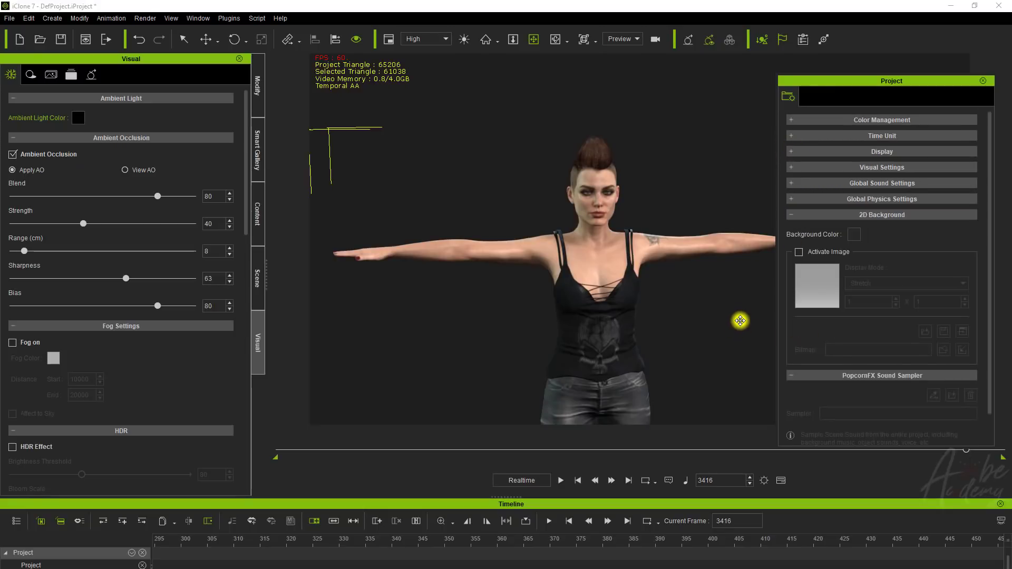
right_drag(691, 288, 533, 293)
right_drag(610, 270, 696, 295)
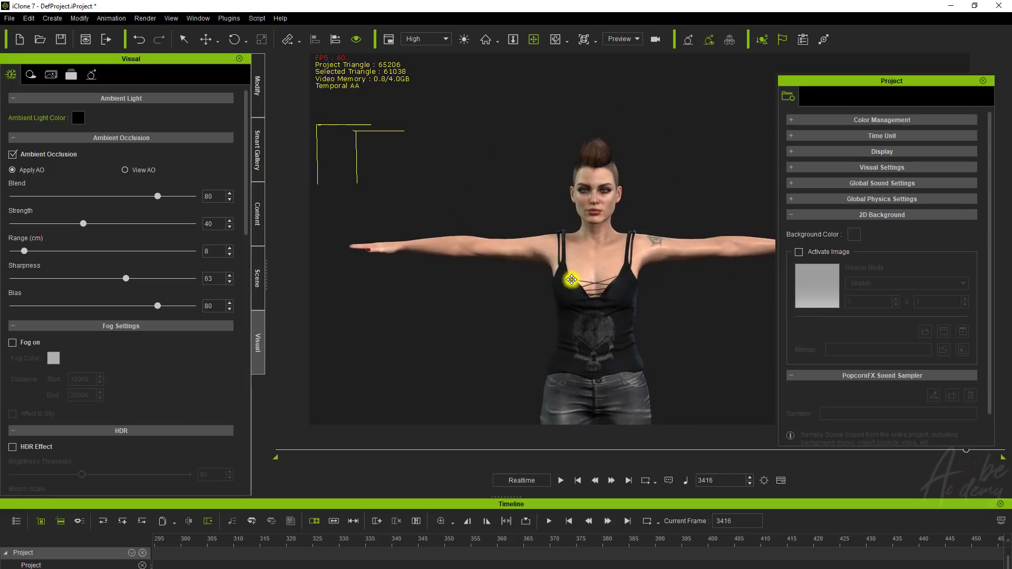
scroll(571, 289, down, 5)
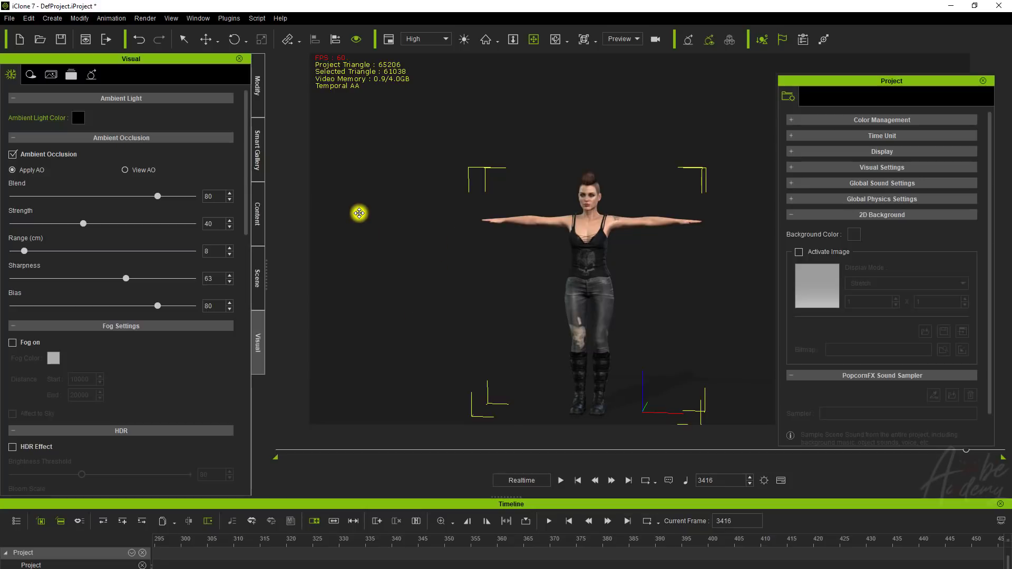
right_drag(521, 290, 586, 304)
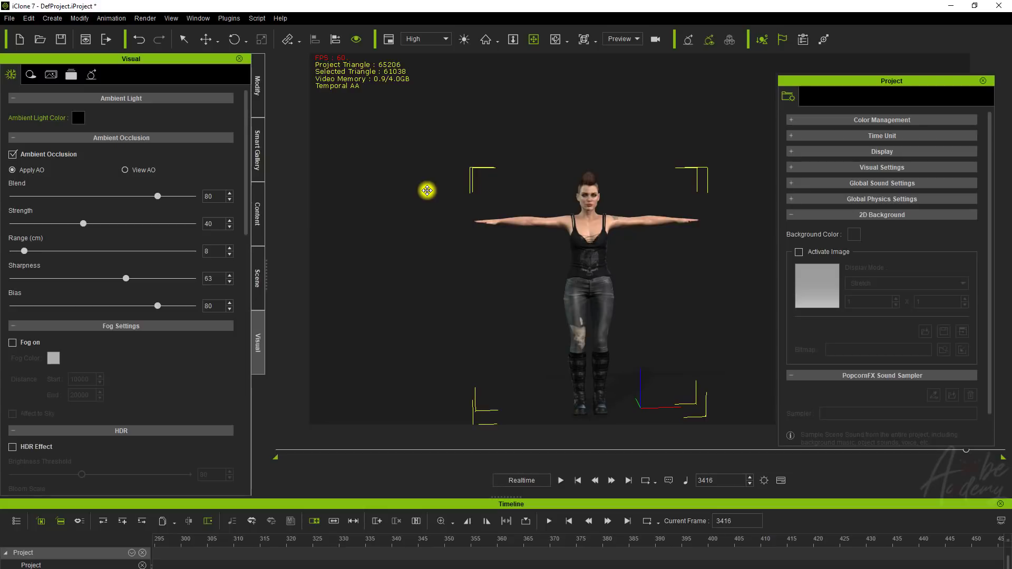
right_drag(467, 255, 536, 279)
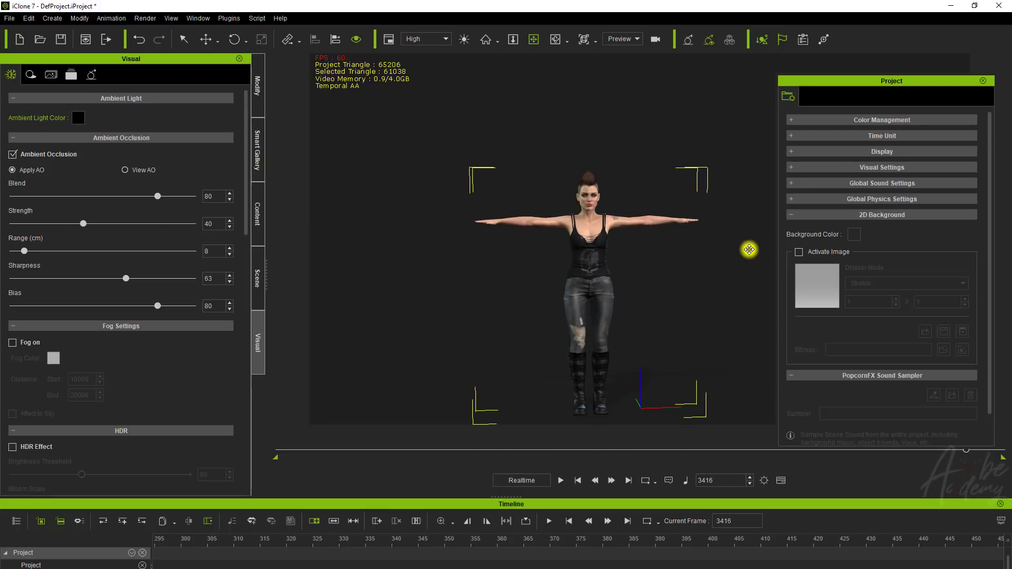
- Try the default 2D background image behind the avatar and deactivate it
click(799, 252)
right_drag(645, 262, 540, 319)
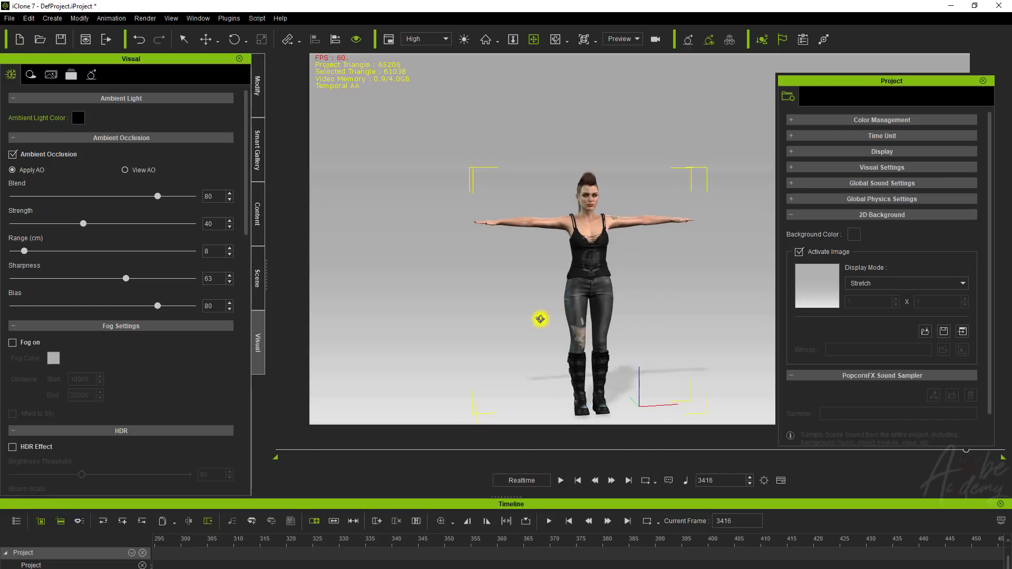
click(798, 251)
- Try red and orange (#ffaa00) as the background color, then cancel the color selection
click(850, 235)
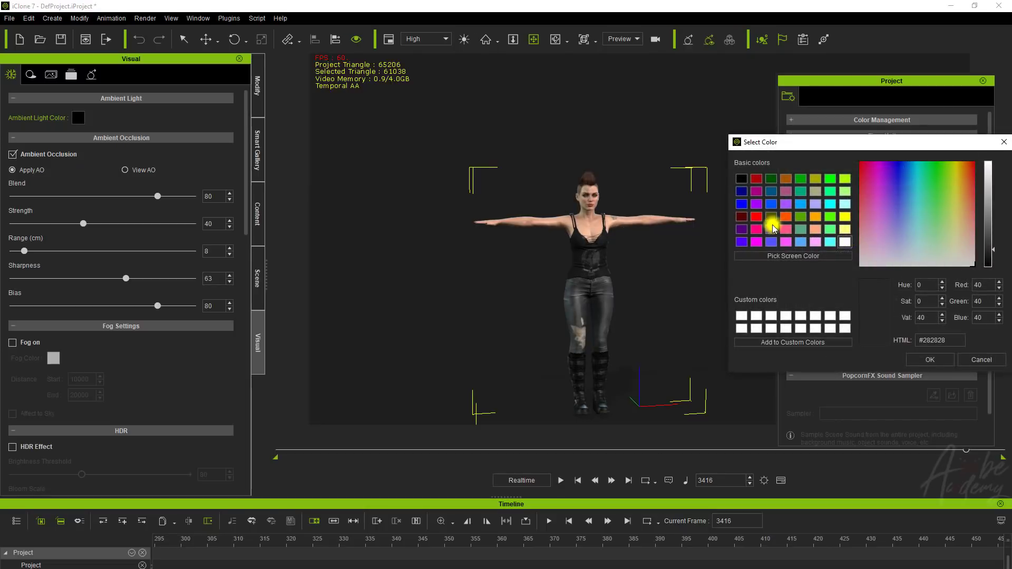
click(755, 215)
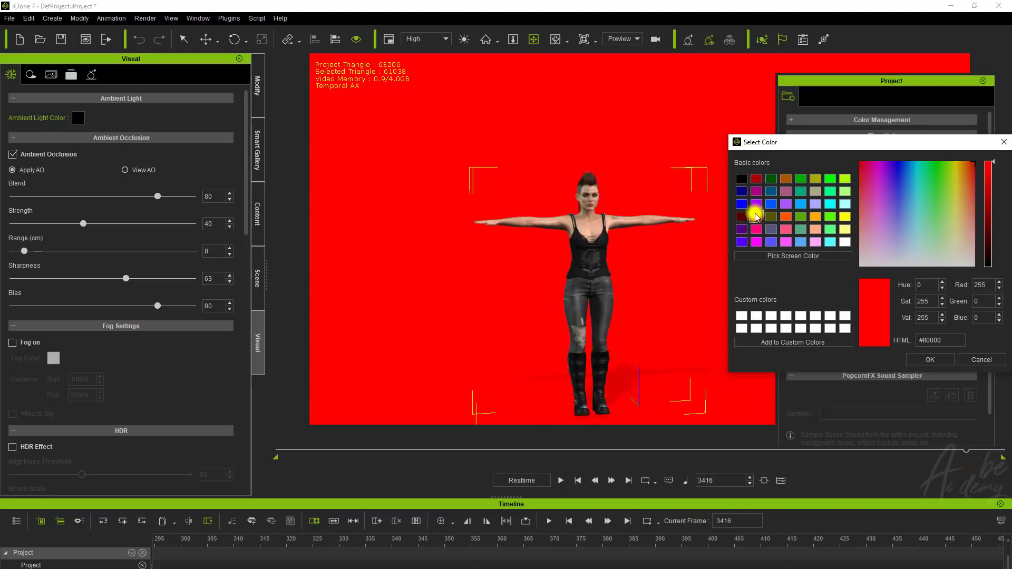
click(786, 192)
click(786, 216)
click(813, 216)
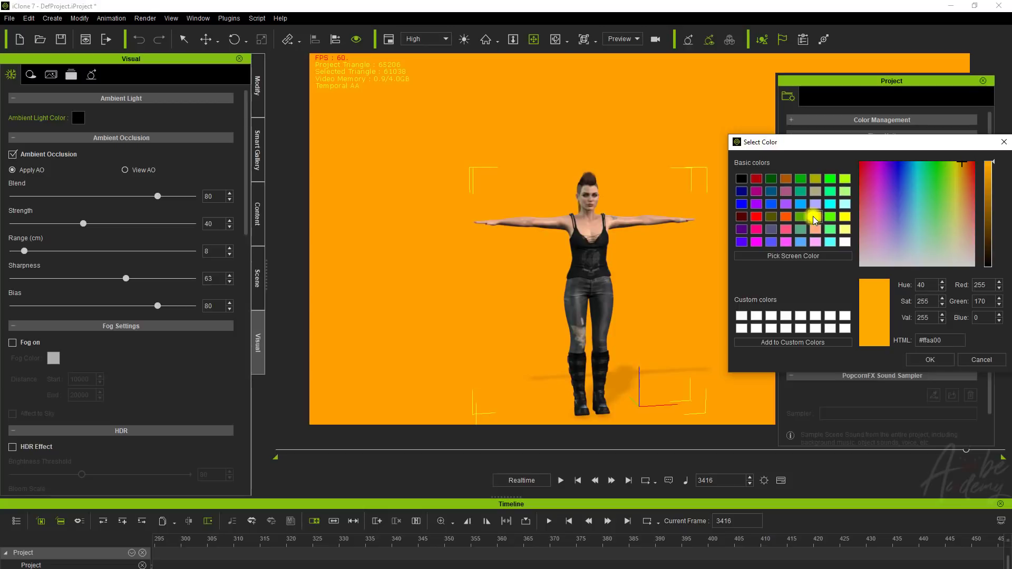
click(981, 359)
right_drag(658, 285, 598, 287)
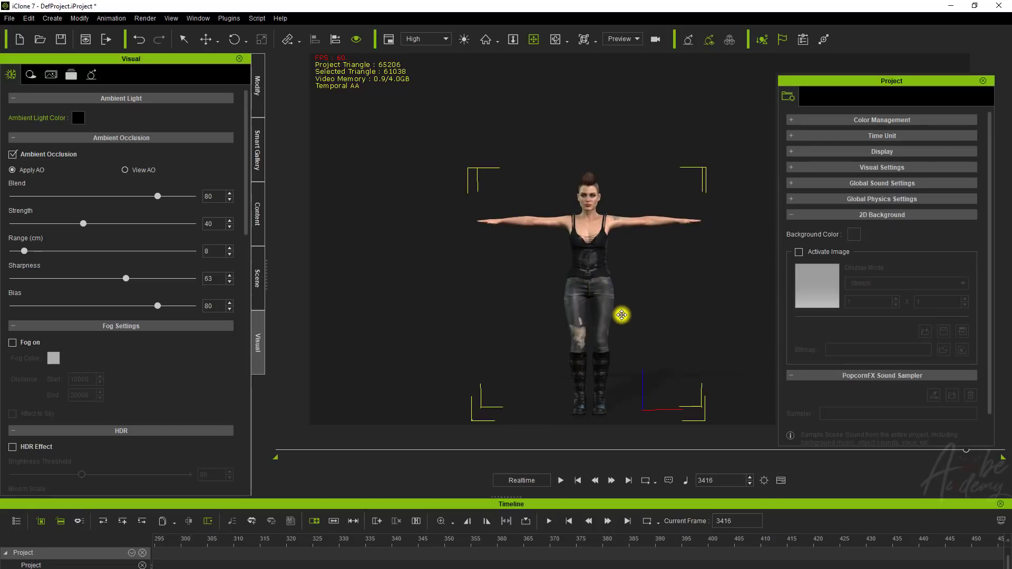
- Activate the default background image and try its Tile and Fit display modes, returning to Stretch
click(802, 256)
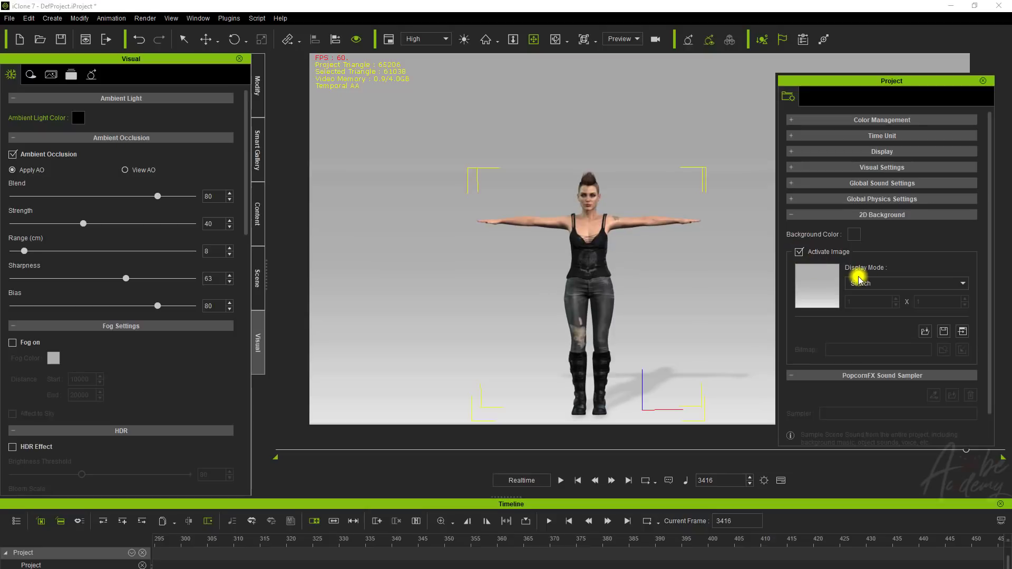
right_drag(651, 253, 604, 289)
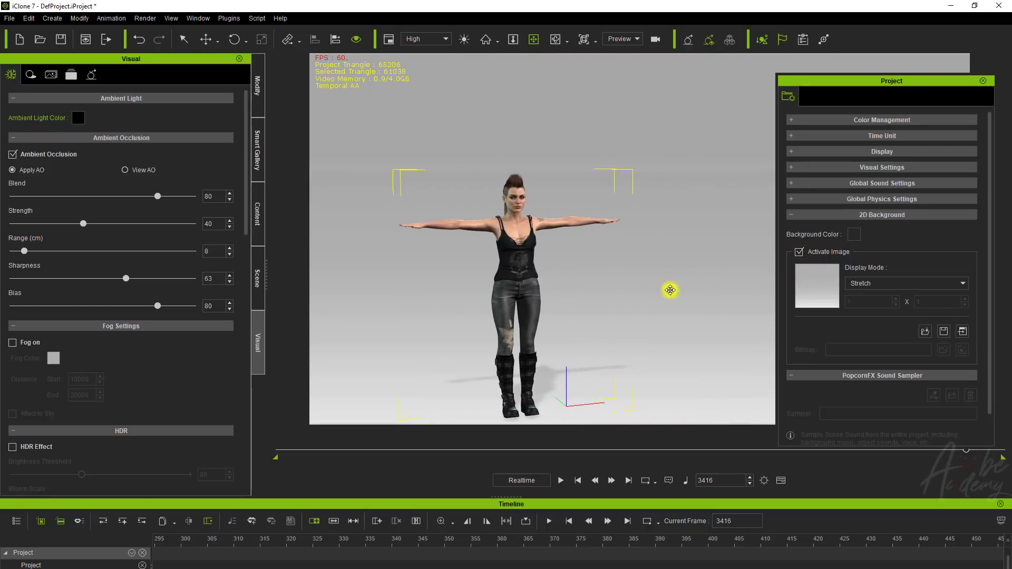
click(863, 287)
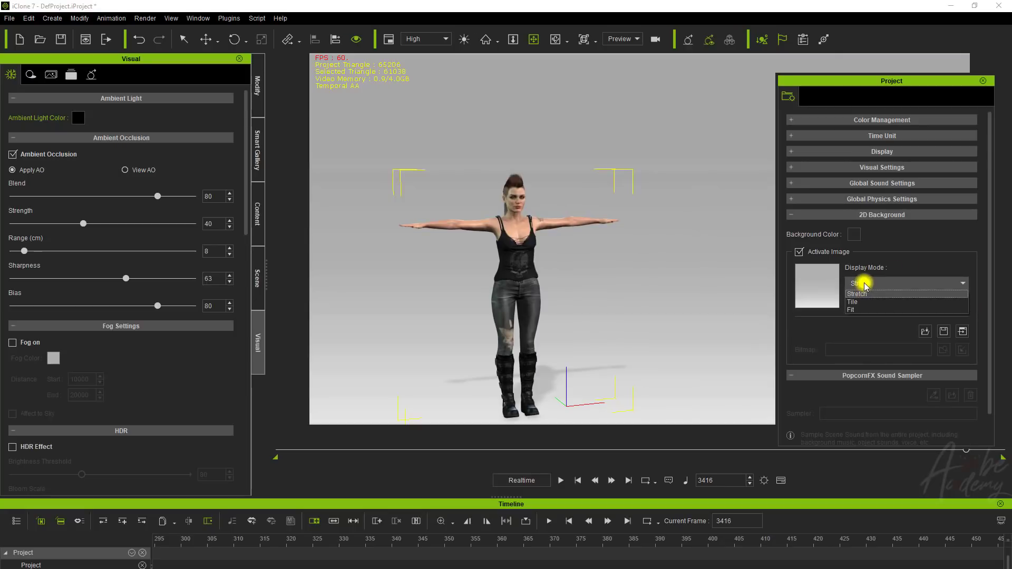
click(860, 303)
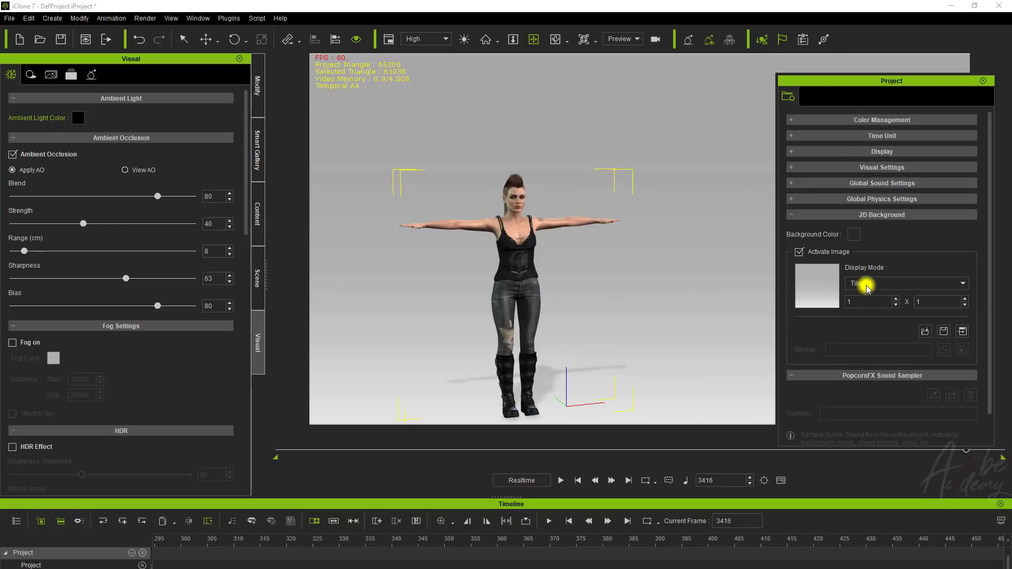
click(864, 284)
click(865, 309)
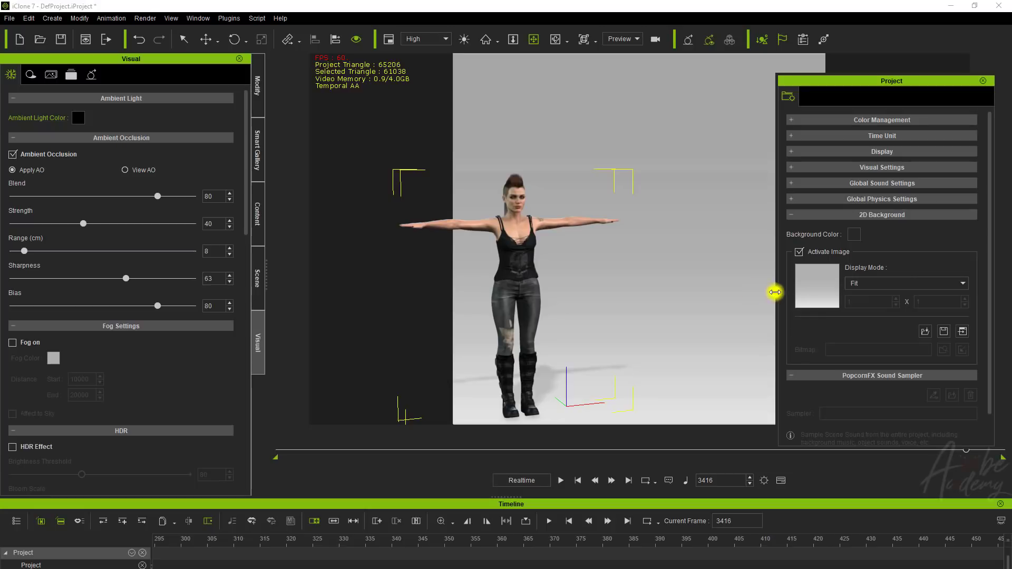
right_drag(605, 287, 752, 325)
click(864, 285)
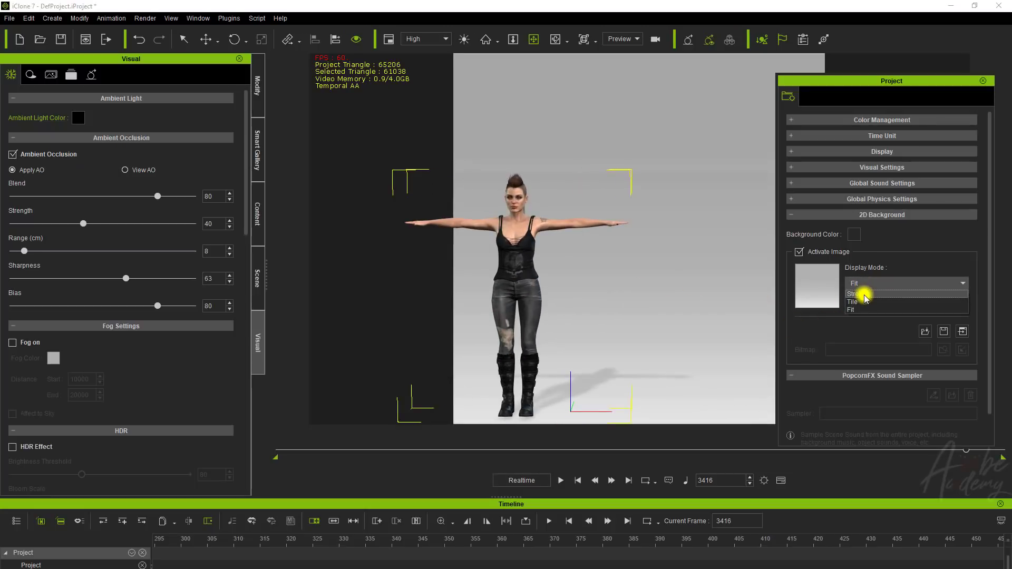
click(843, 295)
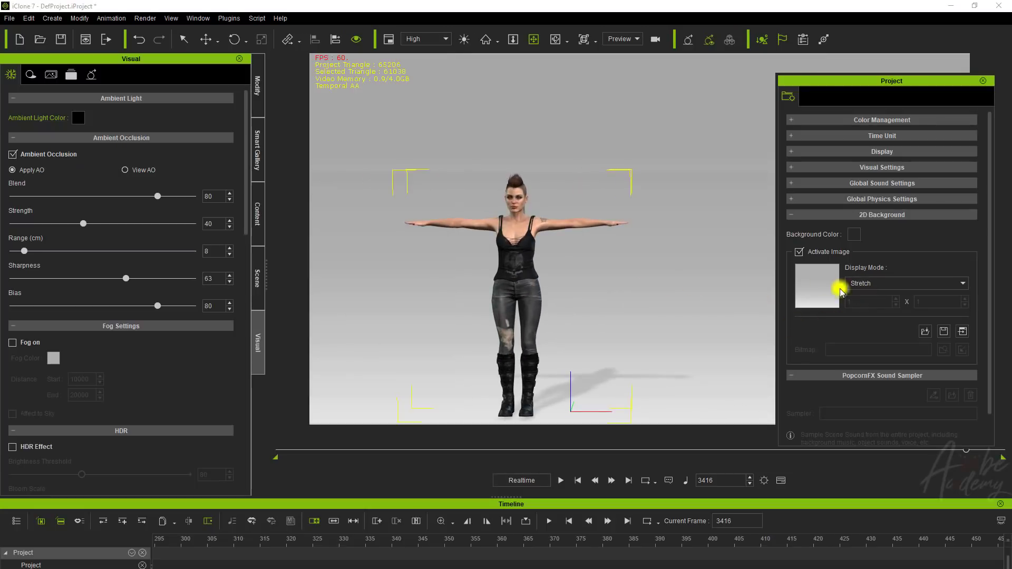
- Toggle the default background image off and on repeatedly, leaving it active
click(799, 253)
click(801, 253)
click(800, 252)
click(800, 252)
click(800, 252)
click(800, 253)
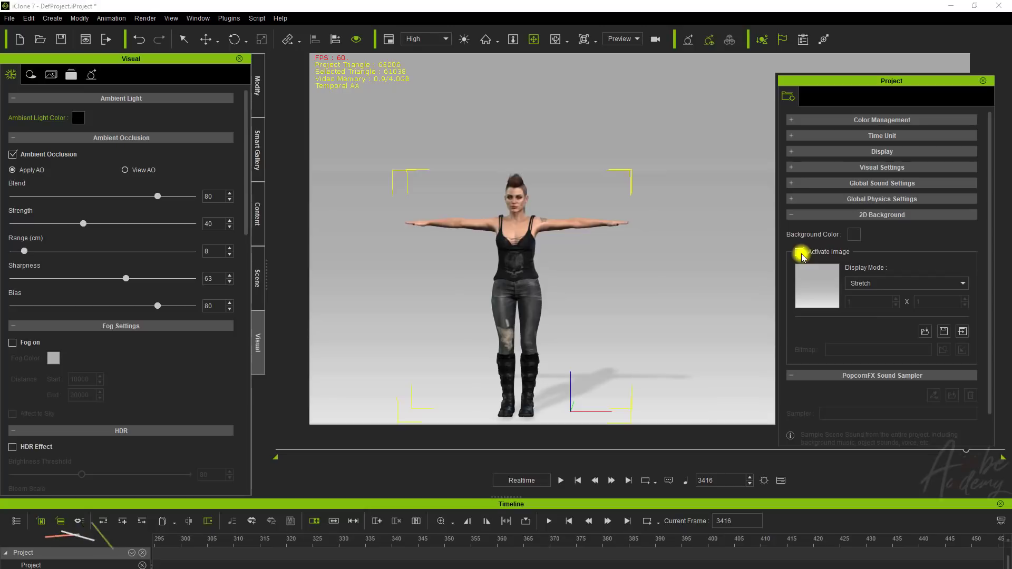
- Load planet_omega-wallpaper-1920x1080.jpg from the Downloads folder as the 2D background image
click(923, 332)
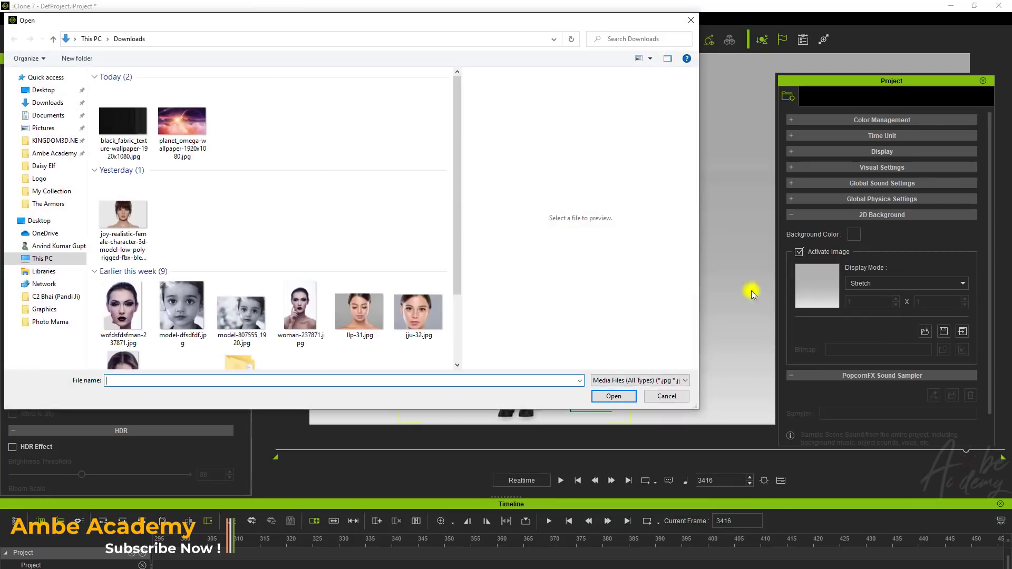
click(193, 140)
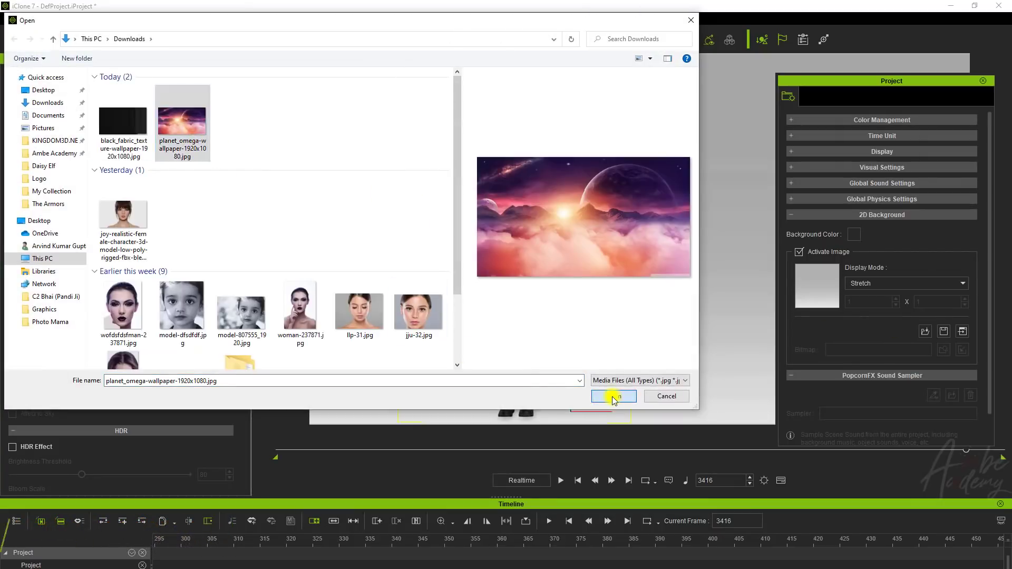
click(611, 397)
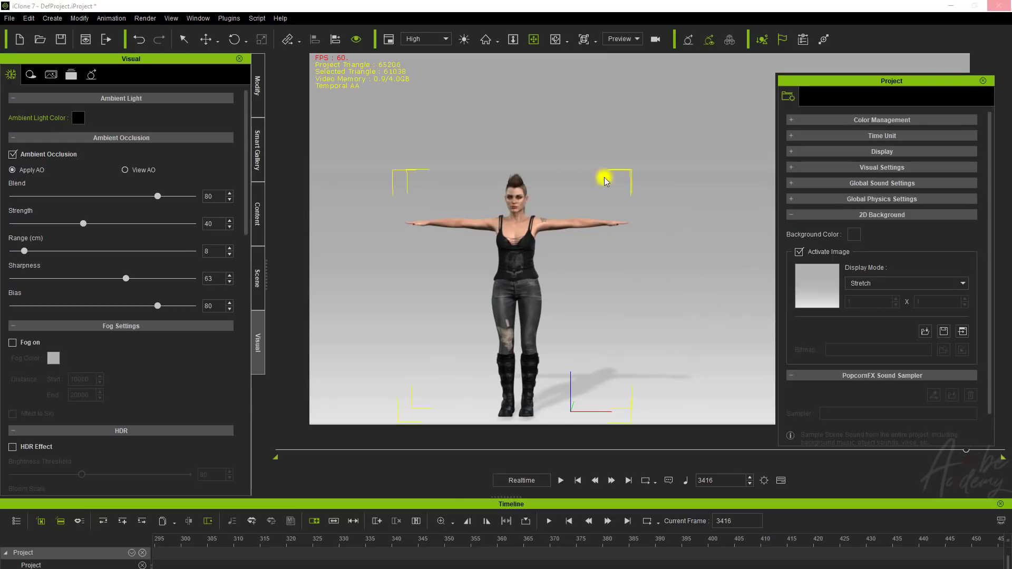
right_drag(665, 293, 782, 302)
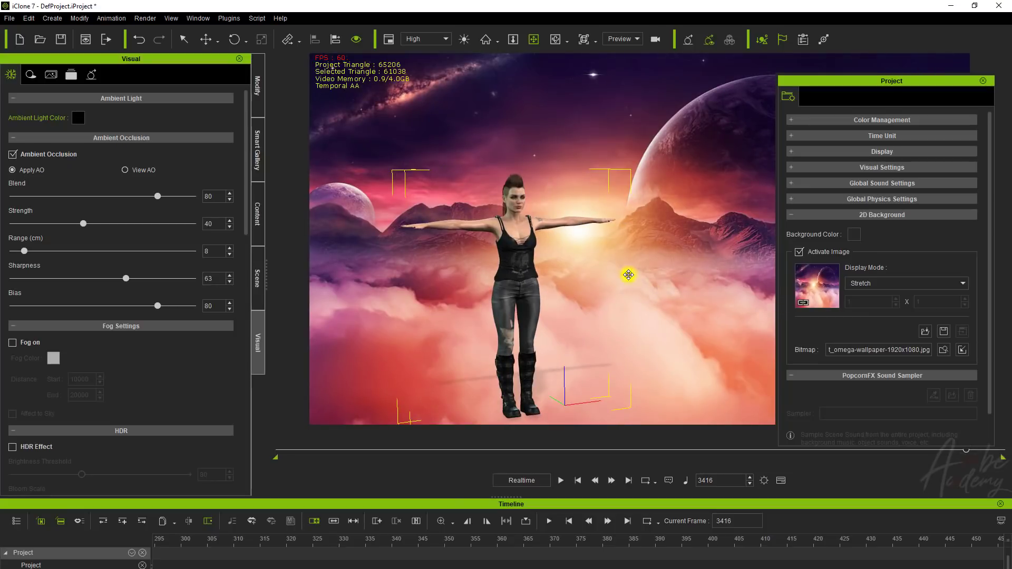
right_drag(643, 270, 574, 280)
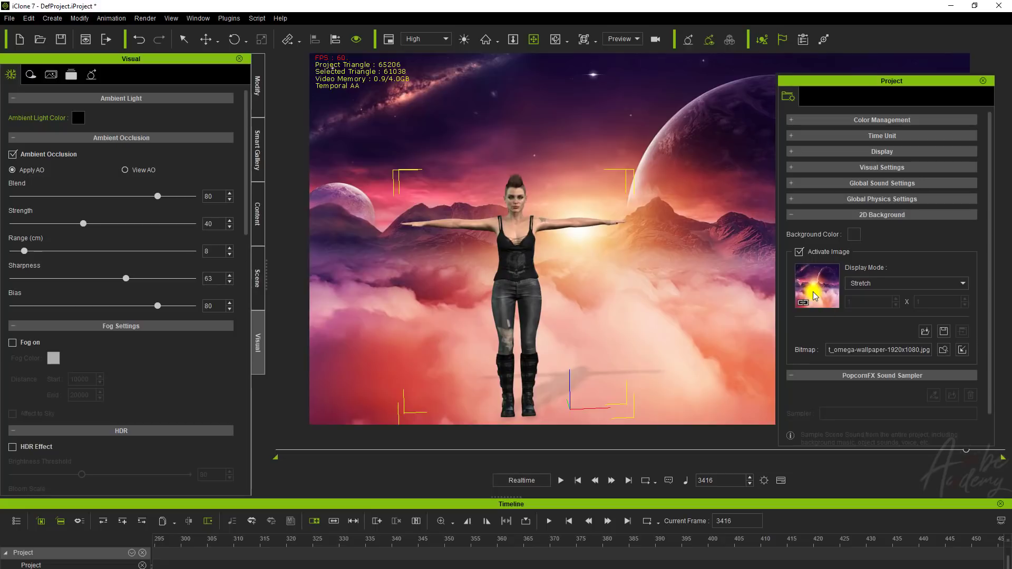
- Compare the scene with and without the planet wallpaper, leaving the background image deactivated
click(798, 251)
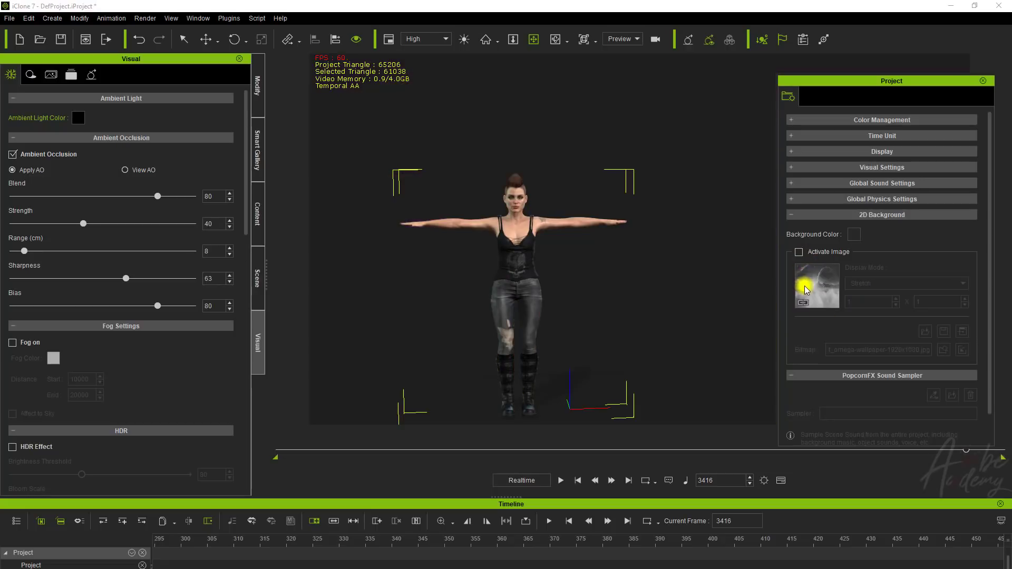
click(800, 255)
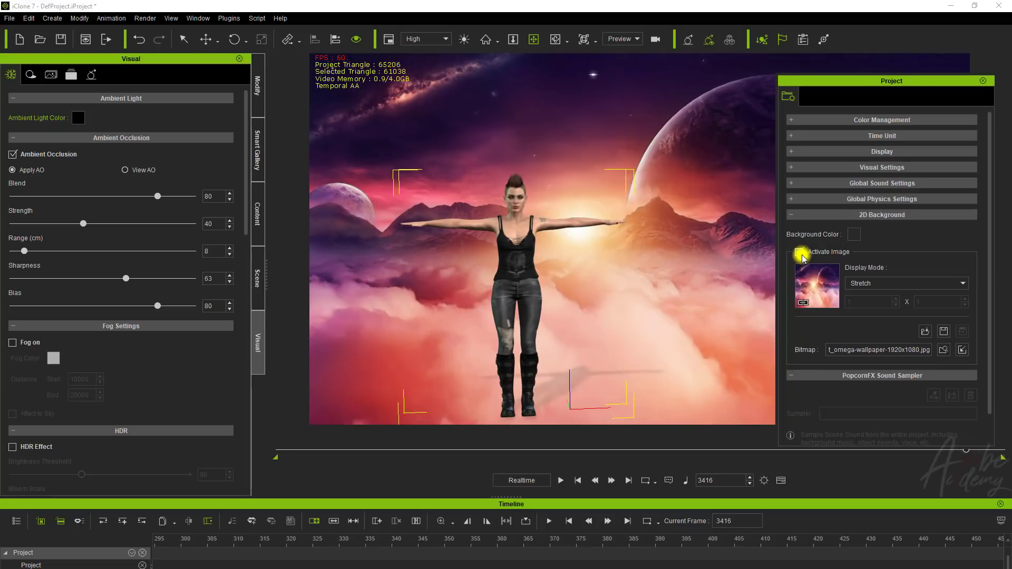
click(800, 254)
- Collapse the 2D Background section and examine the project's length, scene totals and selected object data under Info
click(799, 214)
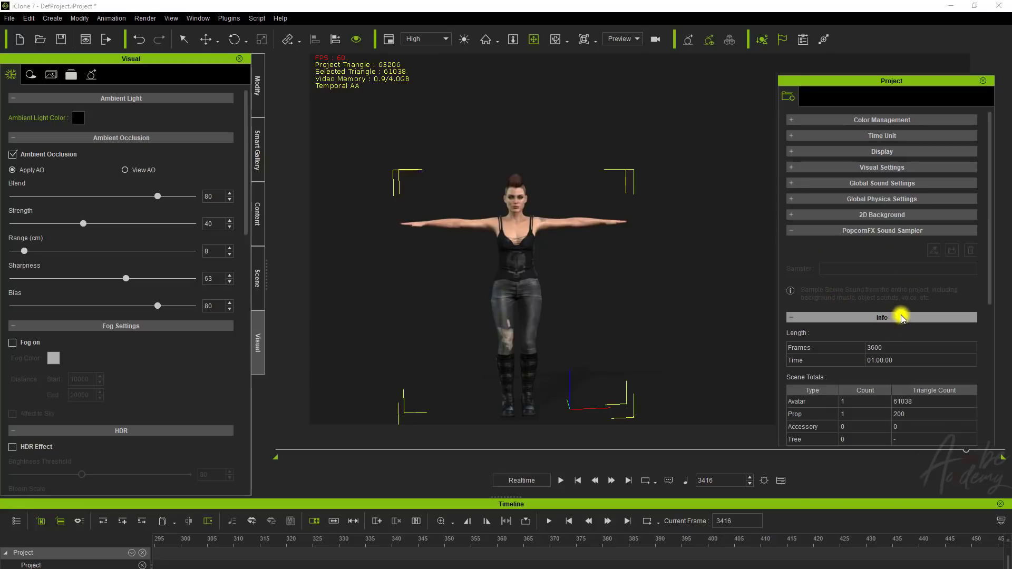
scroll(936, 305, down, 5)
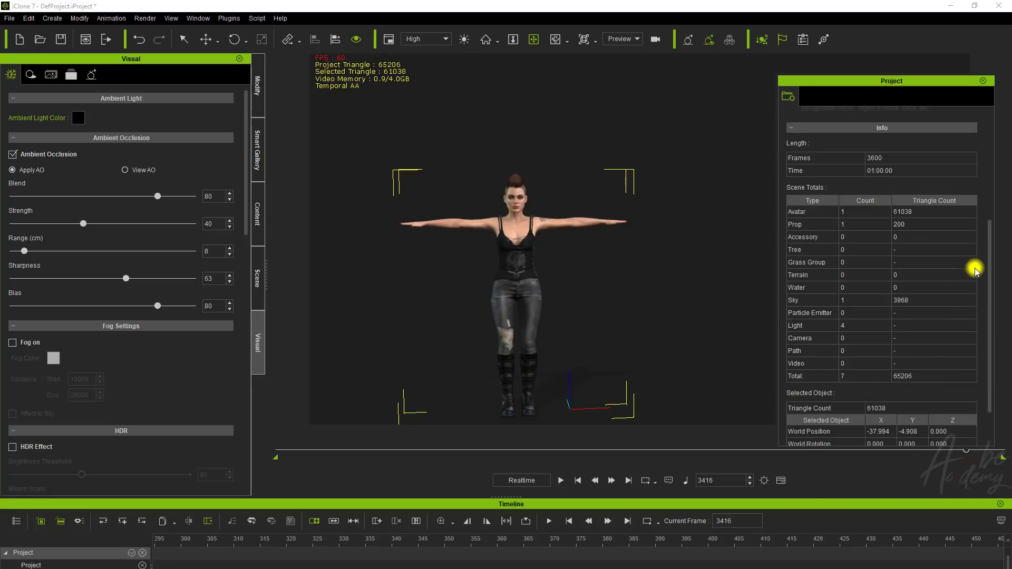
mouse_move(987, 266)
mouse_down()
mouse_move(990, 304)
mouse_move(995, 264)
mouse_move(994, 275)
mouse_up()
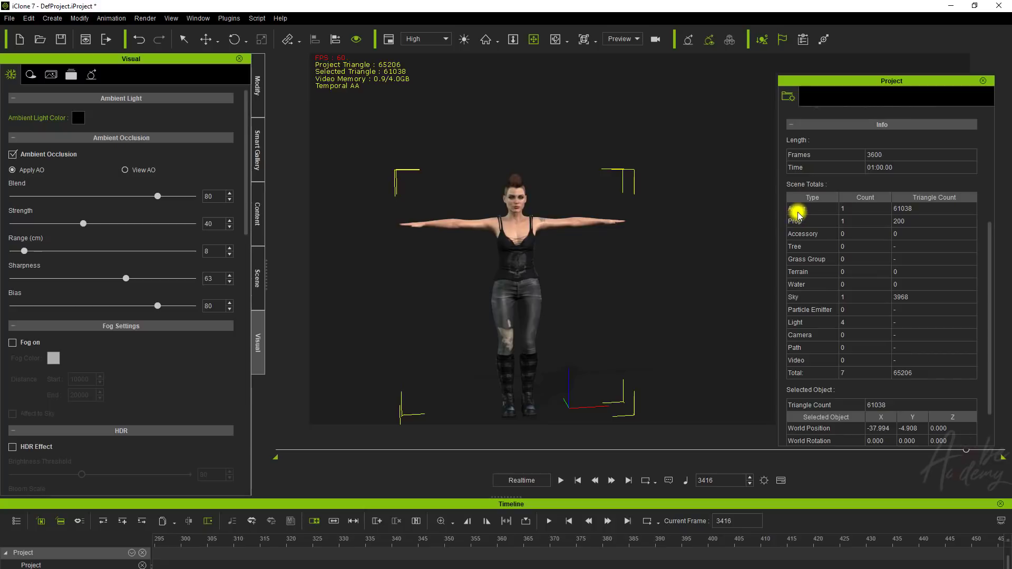
- Examine the scene totals and selected object's transform data, and read through the project's external files list before closing it
drag(543, 266, 564, 250)
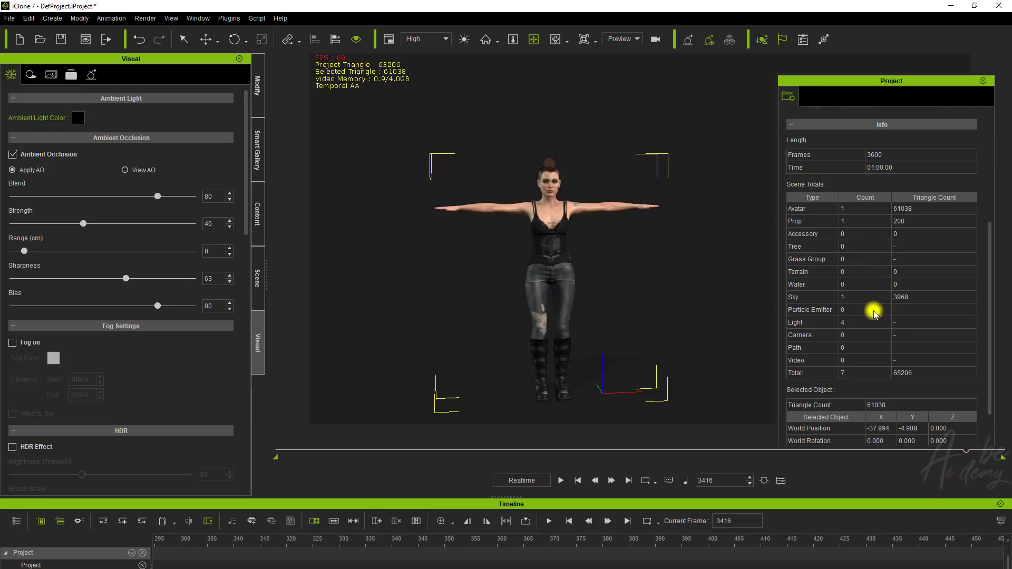
scroll(912, 298, down, 2)
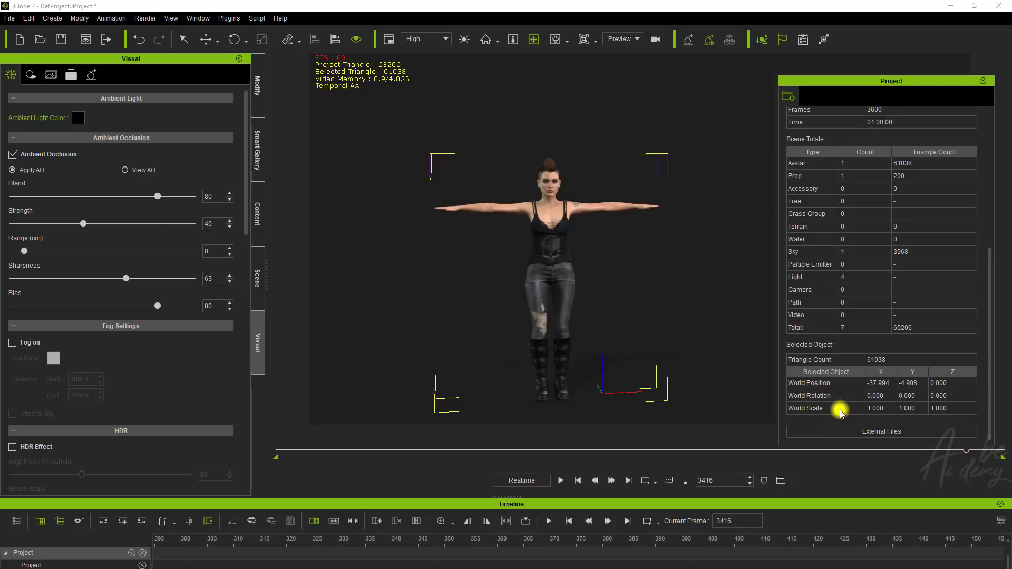
key(e)
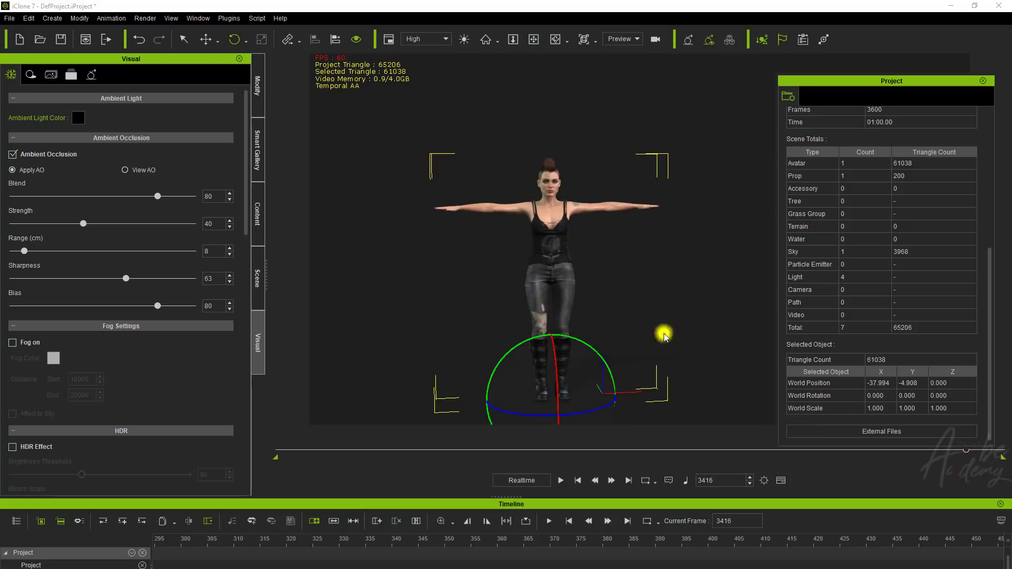
click(885, 433)
scroll(632, 371, down, 5)
scroll(633, 371, up, 5)
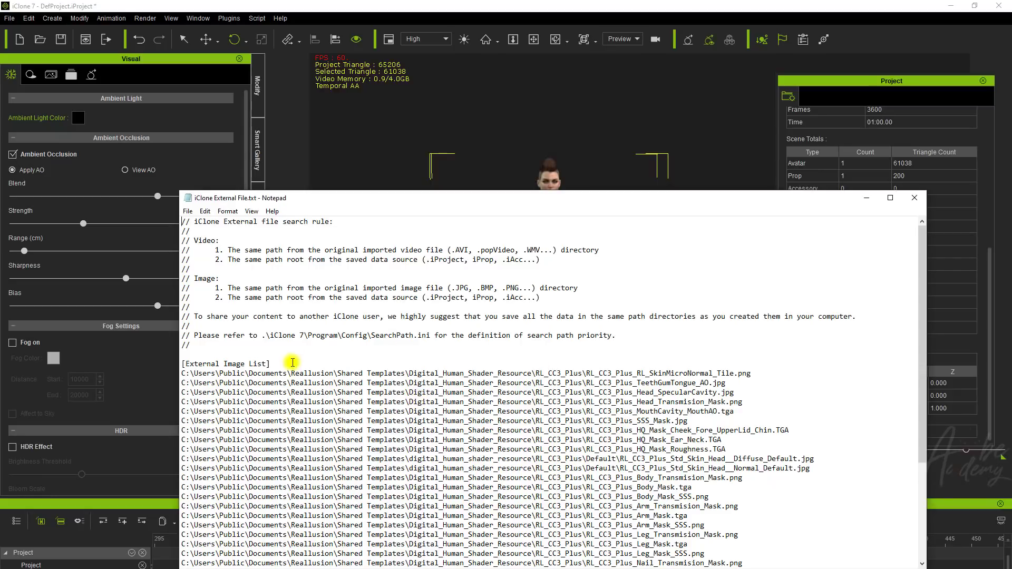
scroll(797, 397, down, 5)
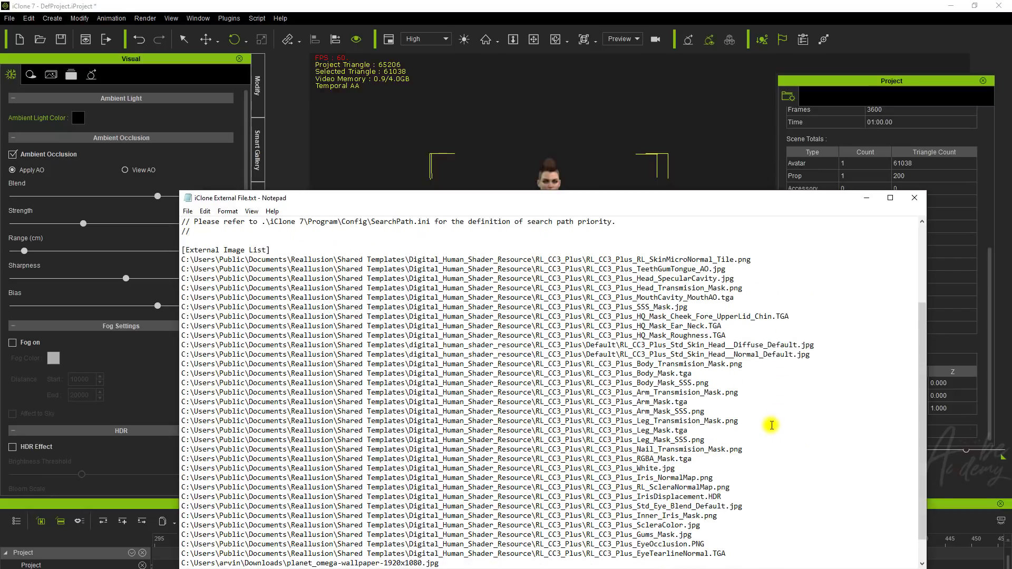
scroll(615, 460, up, 5)
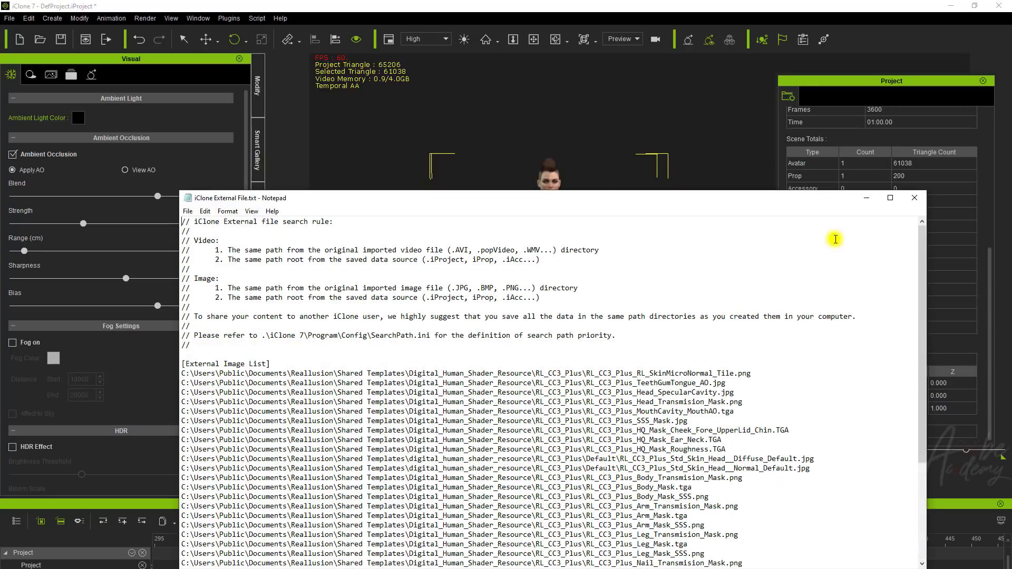
click(914, 198)
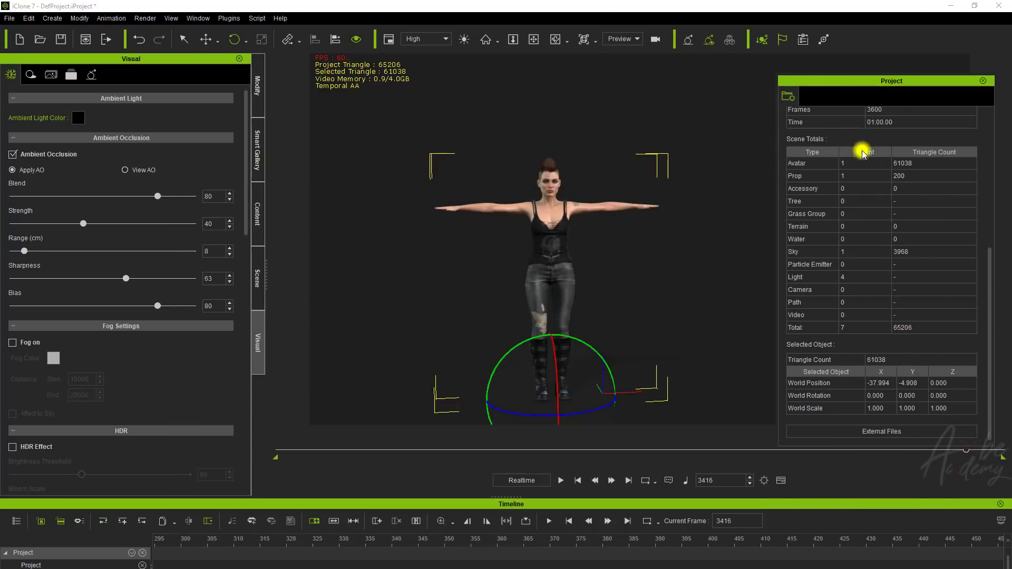
- Collapse the Info section and close the Project settings
scroll(881, 178, up, 4)
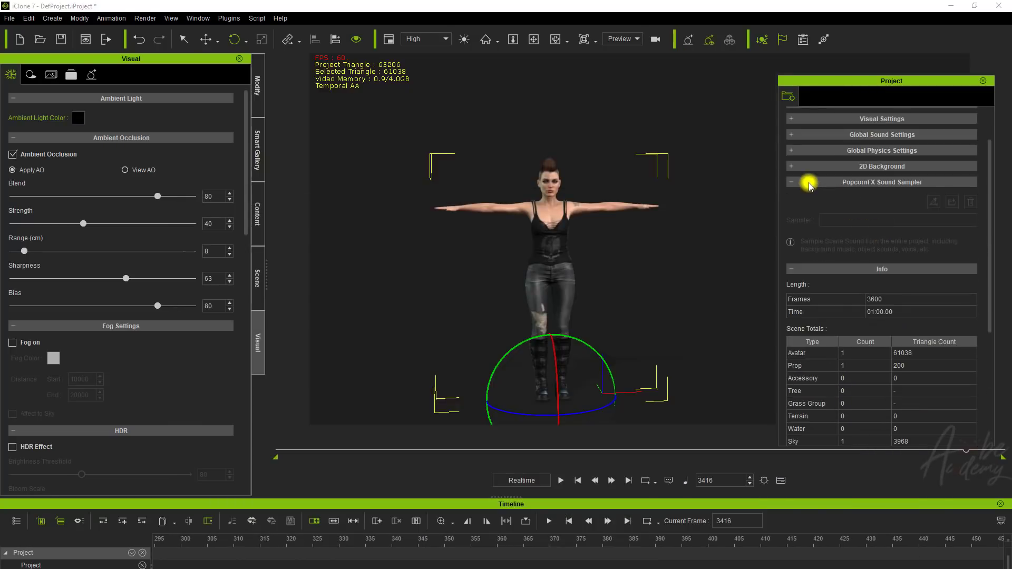
scroll(855, 245, down, 5)
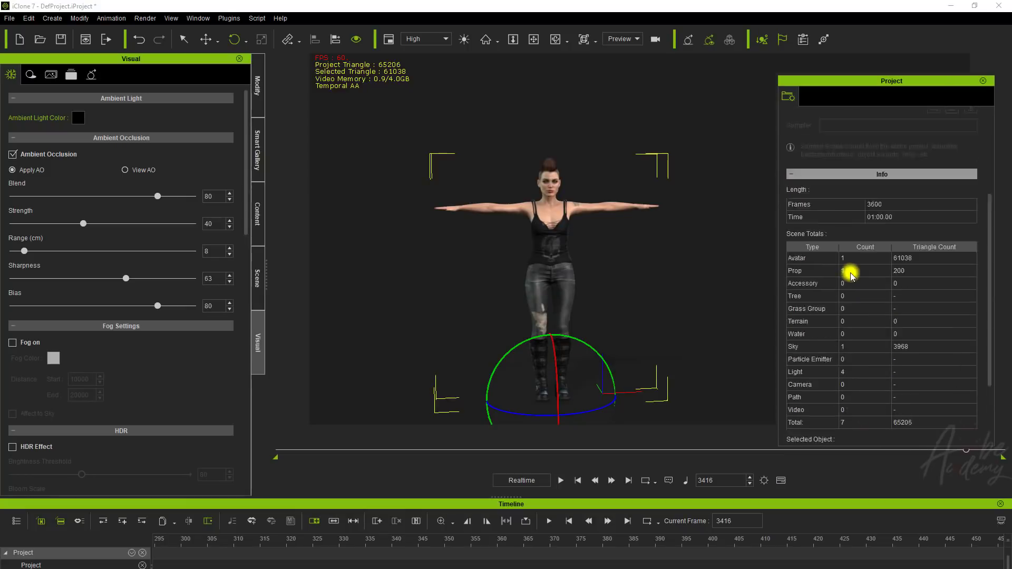
scroll(850, 273, up, 6)
click(816, 300)
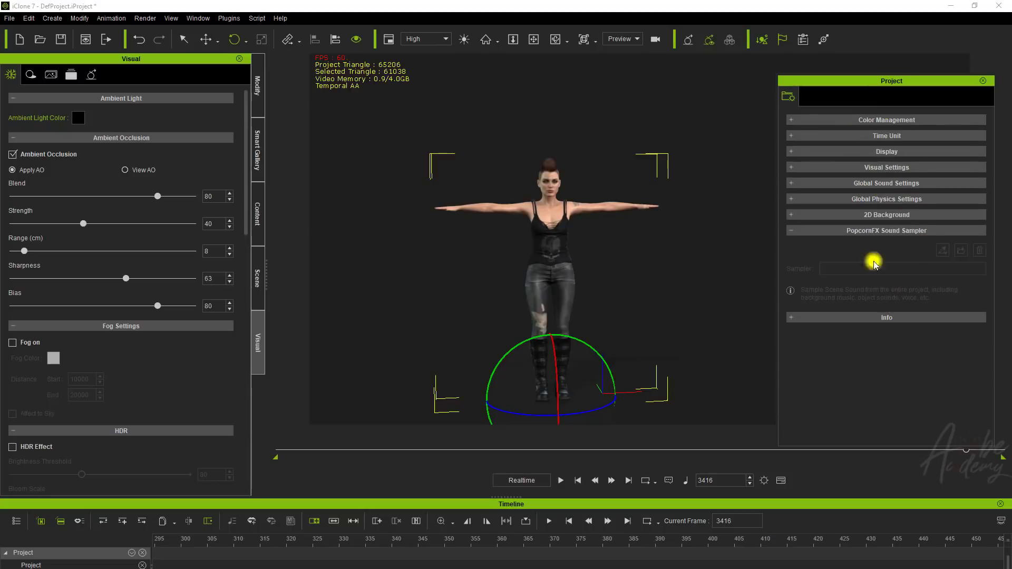
click(985, 81)
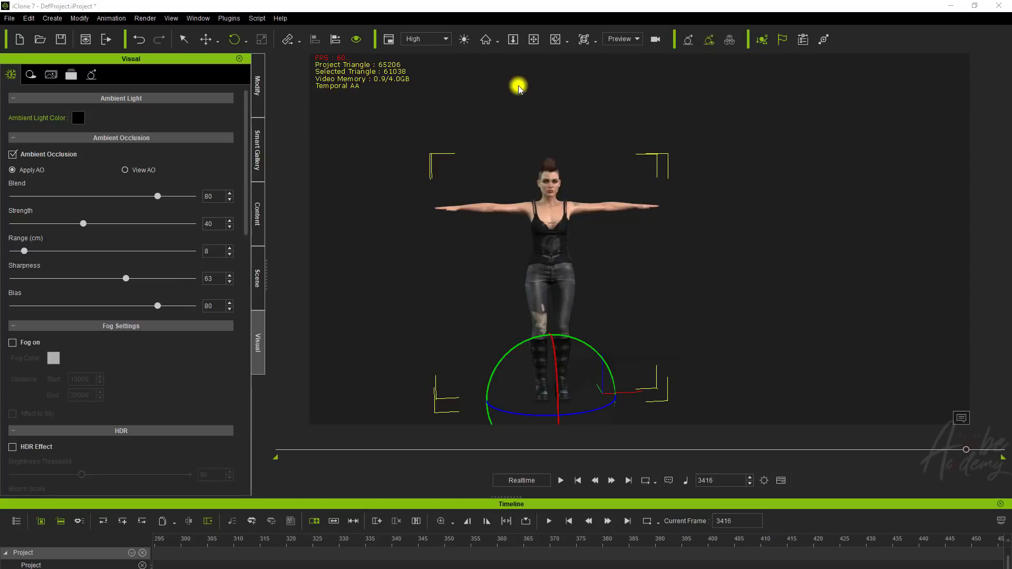
- Pan and orbit the camera around the avatar, resetting it to the Home view each time
click(535, 40)
drag(600, 323, 668, 289)
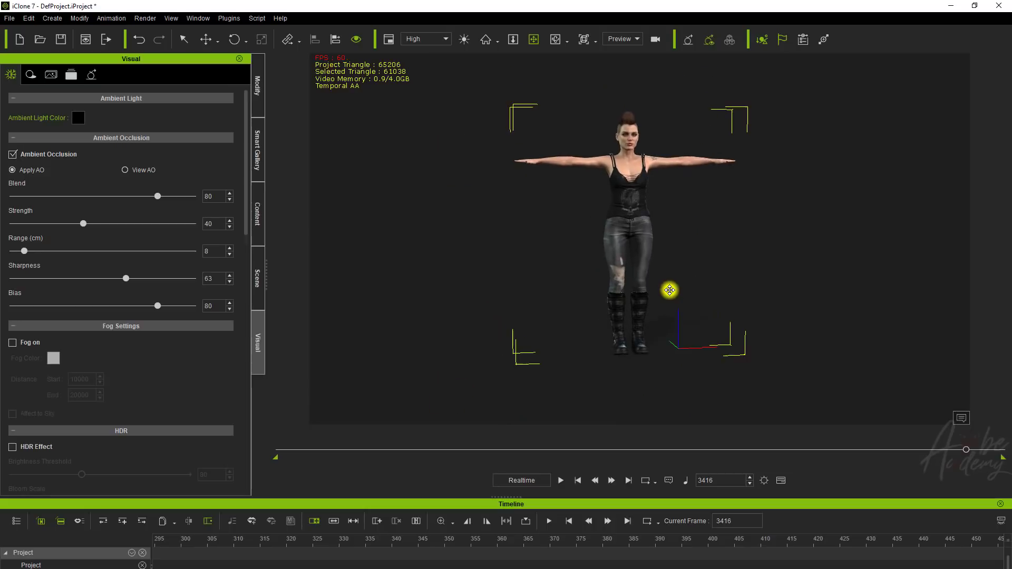
right_drag(718, 282, 683, 303)
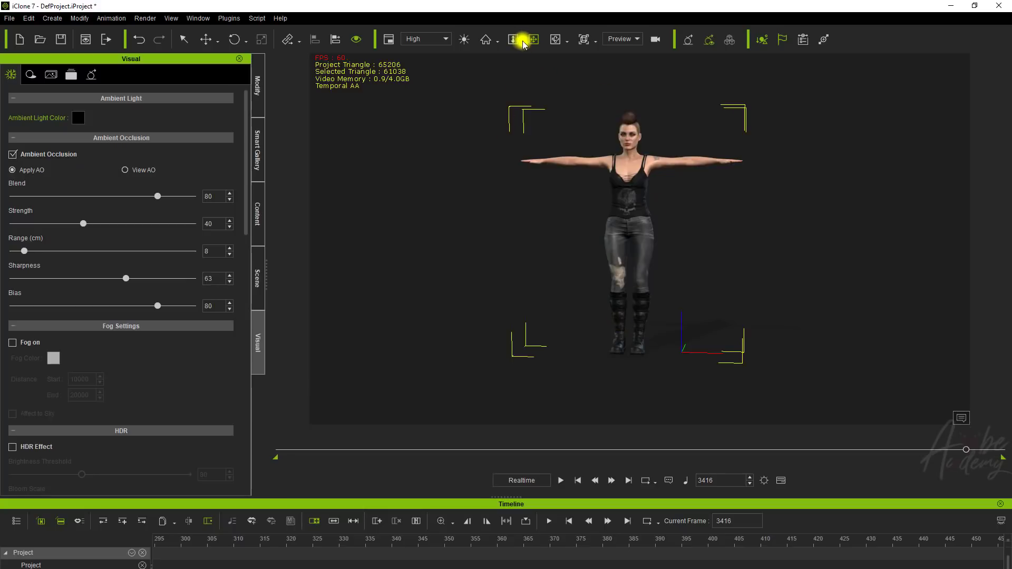
click(486, 42)
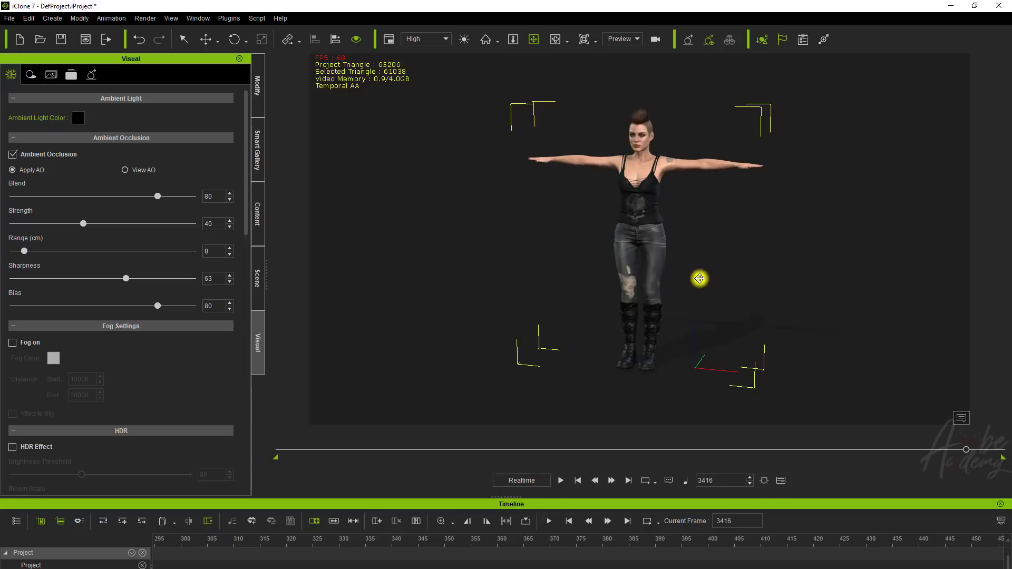
right_drag(631, 311, 862, 326)
click(534, 39)
click(485, 39)
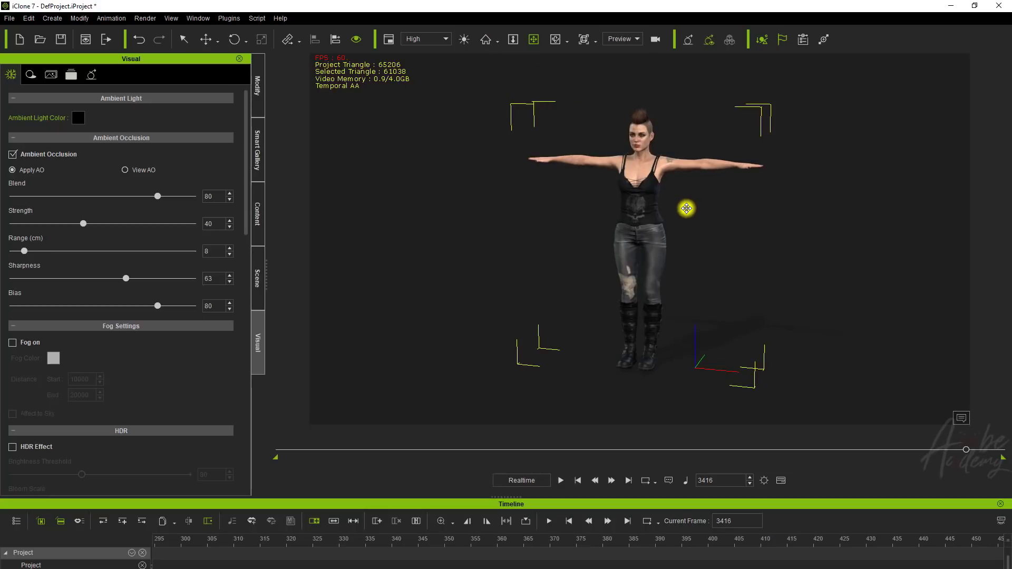
- Try the Center option for the camera view and switch back to Home
click(498, 42)
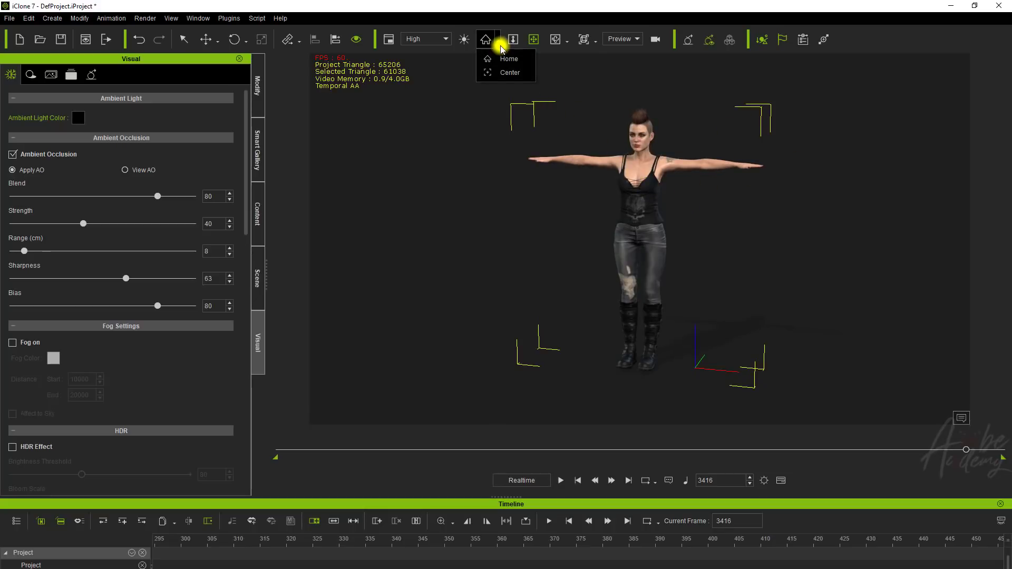
click(509, 72)
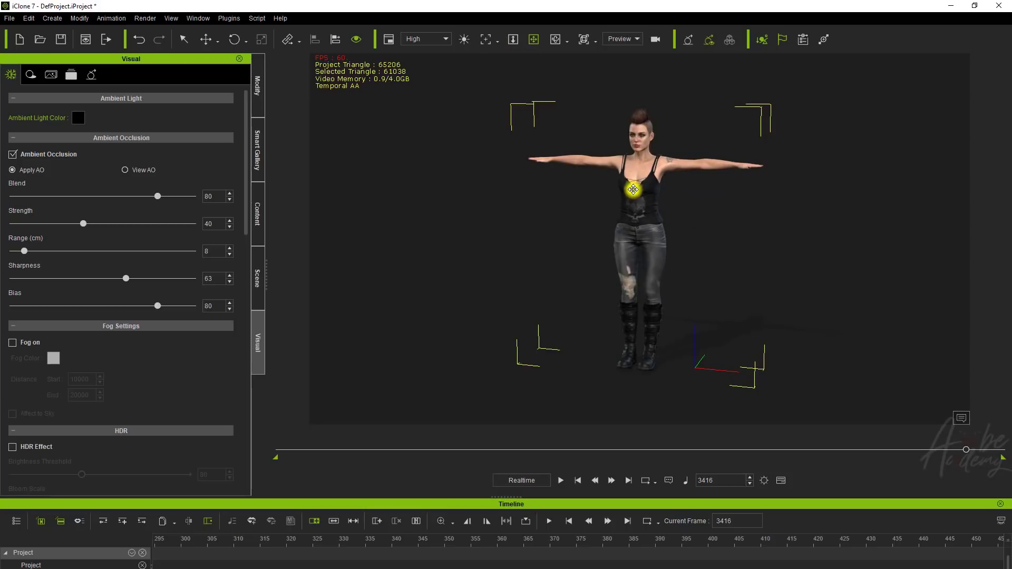
click(498, 41)
click(504, 58)
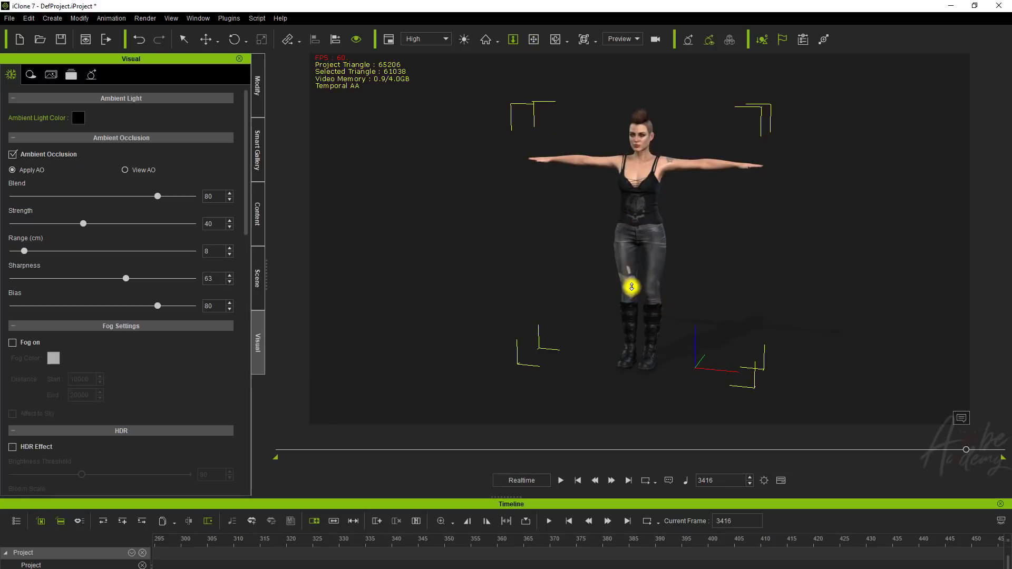
- Zoom the camera in and out until the avatar appears small, and pan the view slightly
drag(629, 277, 665, 247)
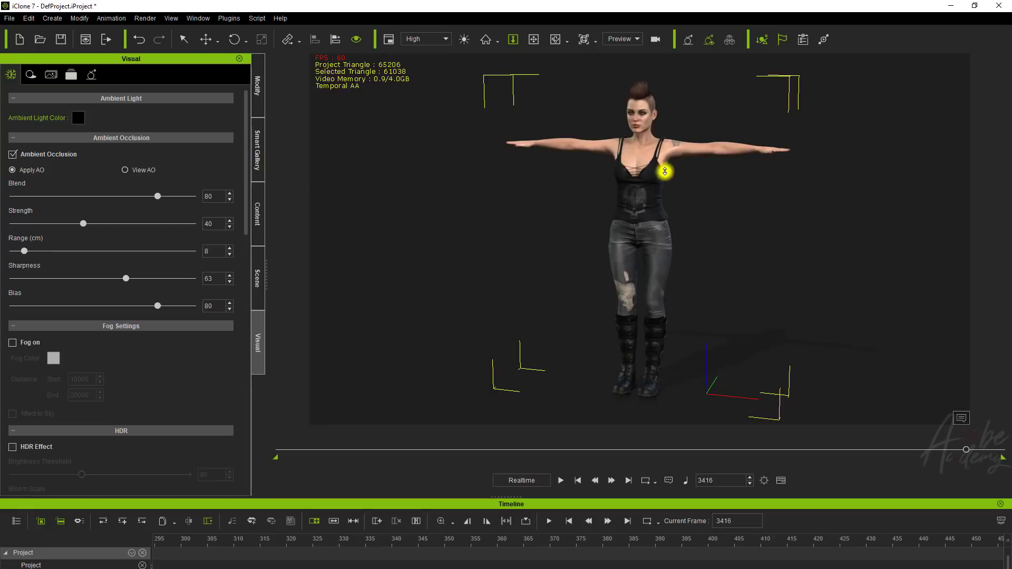
drag(675, 252, 665, 291)
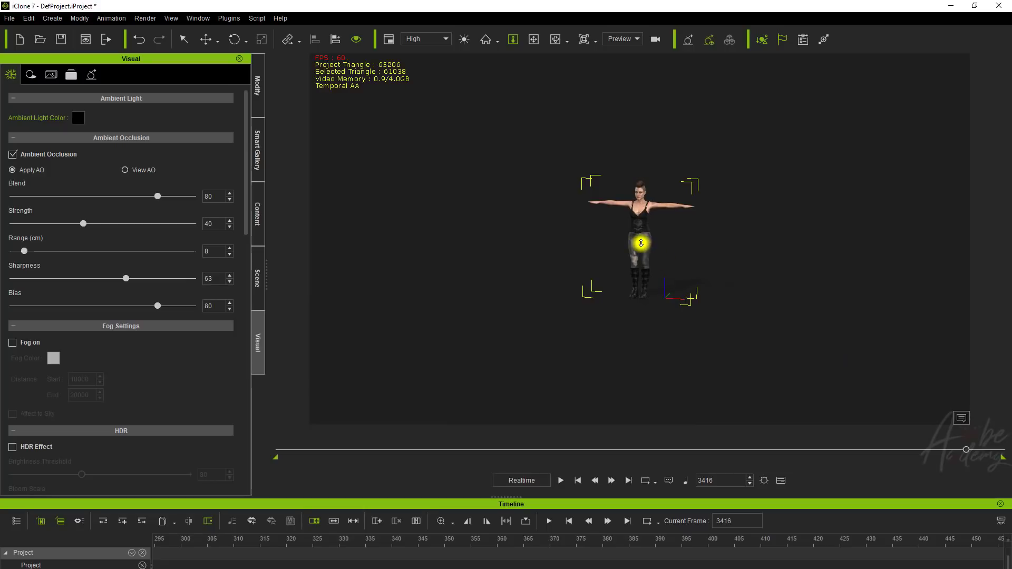
click(535, 42)
mouse_move(625, 264)
mouse_down()
mouse_move(691, 284)
mouse_move(582, 219)
mouse_move(587, 213)
mouse_move(666, 275)
mouse_move(585, 287)
mouse_move(520, 249)
mouse_move(770, 252)
mouse_move(527, 275)
mouse_move(603, 253)
mouse_move(705, 251)
mouse_move(673, 264)
mouse_move(626, 251)
mouse_move(846, 218)
mouse_move(531, 223)
mouse_move(806, 237)
mouse_move(617, 277)
mouse_up()
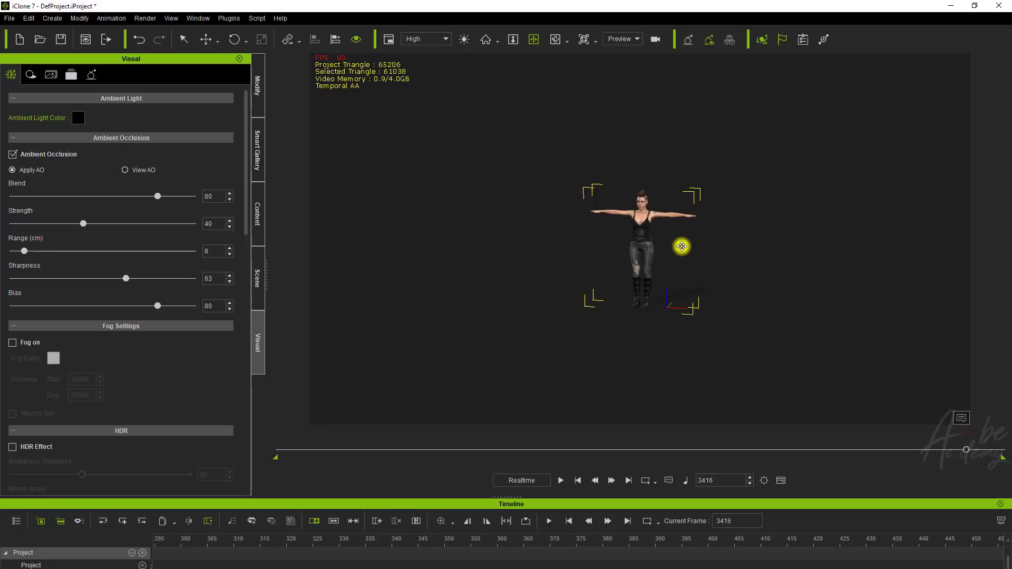
mouse_move(648, 264)
mouse_down()
mouse_move(640, 213)
mouse_move(537, 271)
mouse_move(662, 255)
mouse_move(648, 262)
mouse_up()
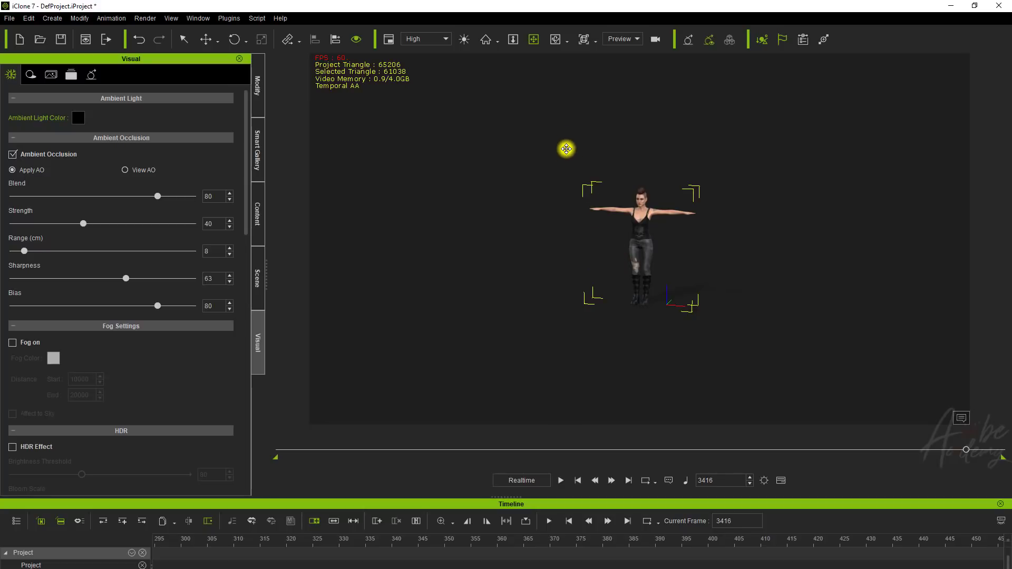
- Orbit the camera around the avatar with the rotate camera tool and zoom in from an elevated angle
click(555, 40)
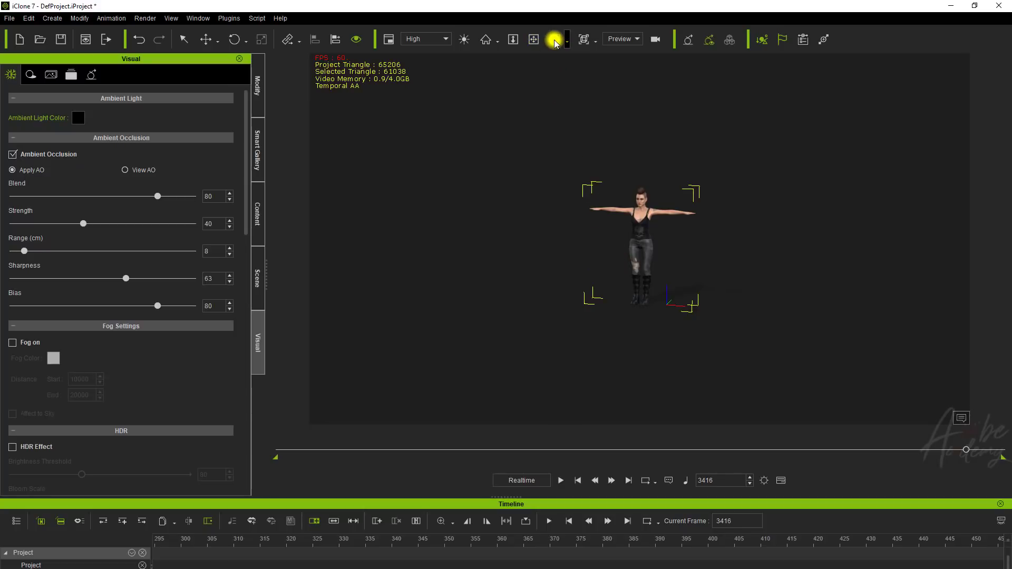
drag(698, 260, 859, 250)
drag(445, 258, 868, 255)
drag(647, 314, 686, 304)
drag(769, 274, 635, 232)
right_drag(627, 322, 628, 238)
scroll(628, 237, up, 10)
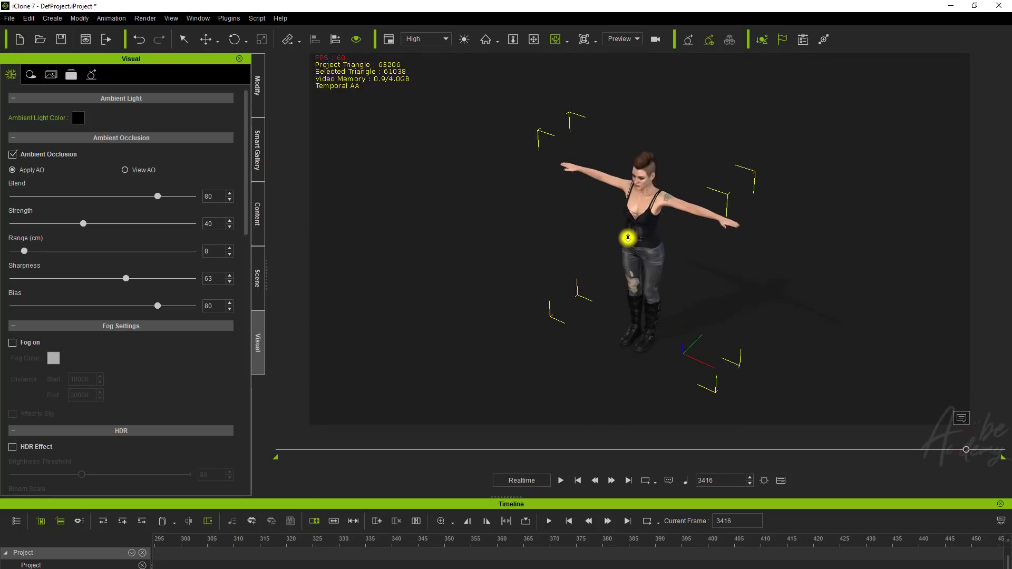
- Combine panning, orbiting and zooming directly in the viewport to inspect the avatar from near and far
drag(659, 206, 649, 185)
scroll(649, 185, down, 3)
middle_drag(649, 184, 648, 176)
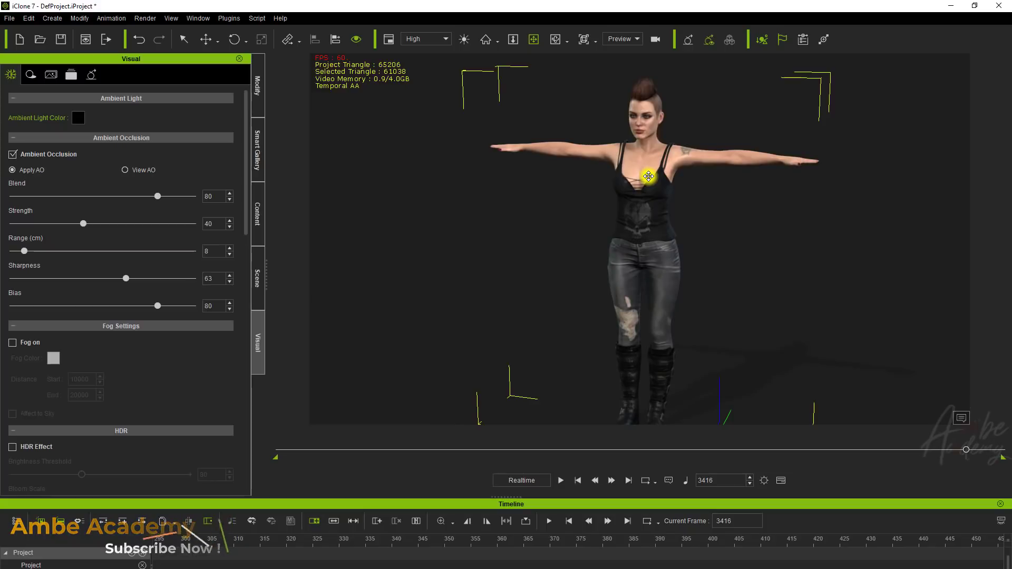
drag(662, 179, 653, 227)
right_drag(654, 227, 698, 215)
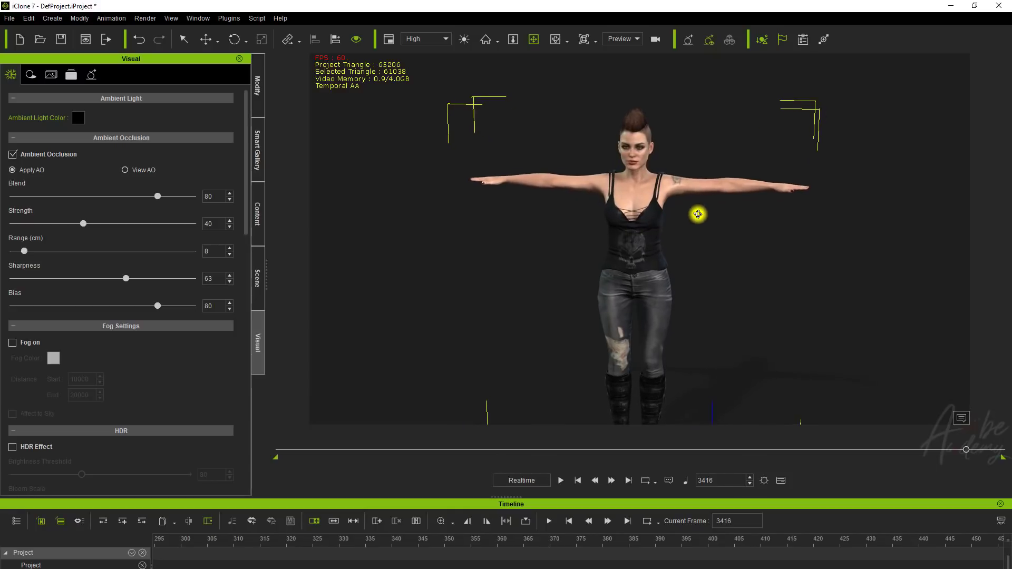
mouse_move(629, 254)
mouse_down()
mouse_move(632, 239)
mouse_move(639, 263)
mouse_up()
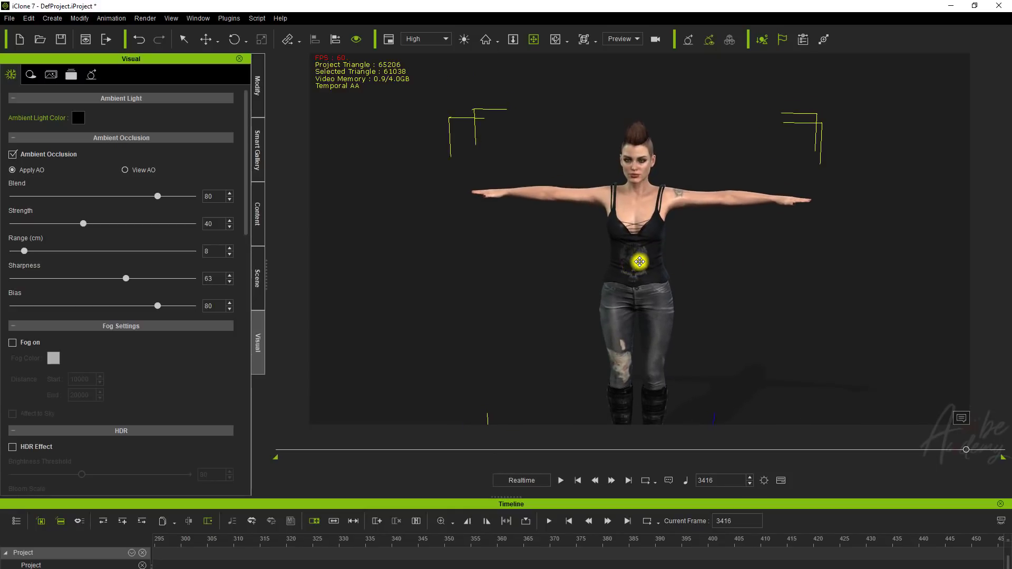
scroll(637, 272, up, 1)
scroll(636, 273, down, 3)
scroll(637, 273, up, 5)
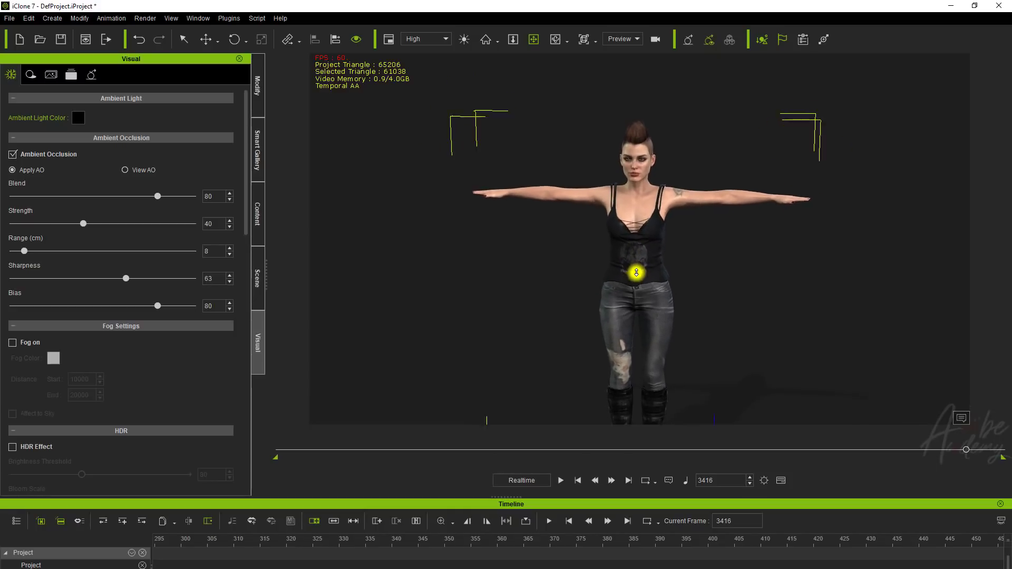
drag(641, 235, 669, 228)
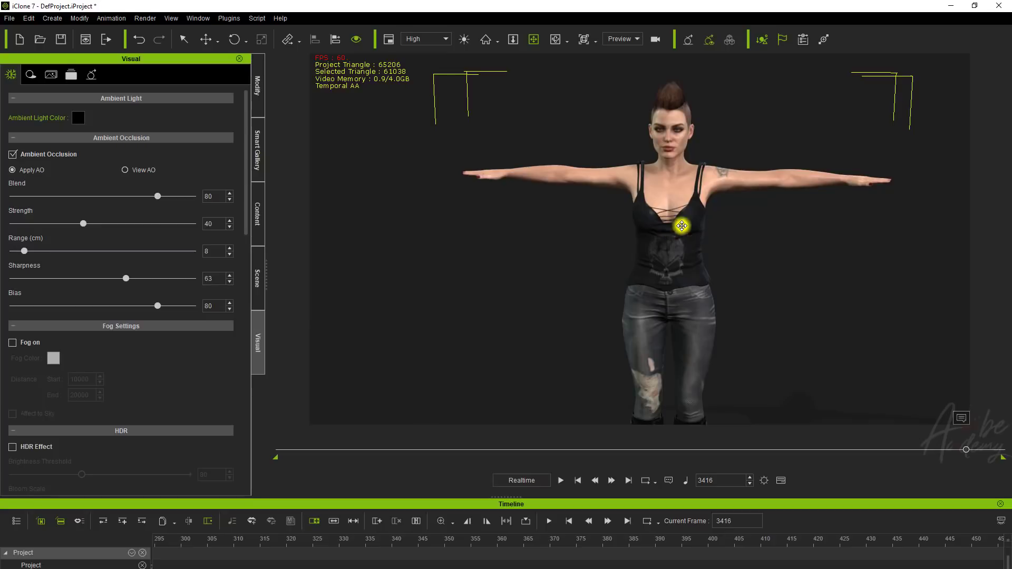
right_drag(720, 225, 700, 269)
scroll(662, 224, up, 5)
scroll(665, 223, down, 4)
scroll(665, 223, up, 2)
scroll(666, 222, down, 6)
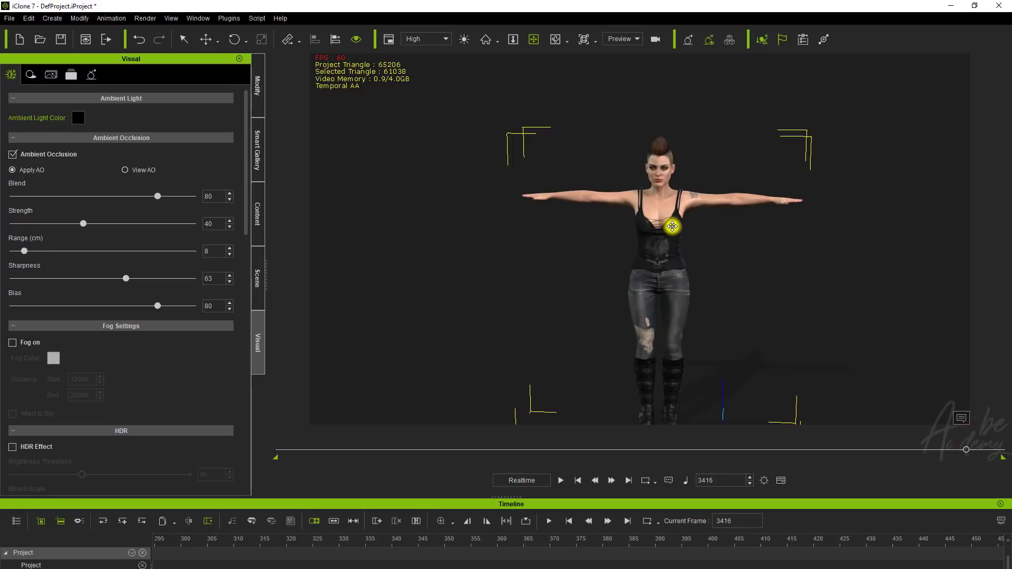
- Try the preset camera view on the scene and switch to a straight front view of the avatar
click(583, 38)
click(582, 39)
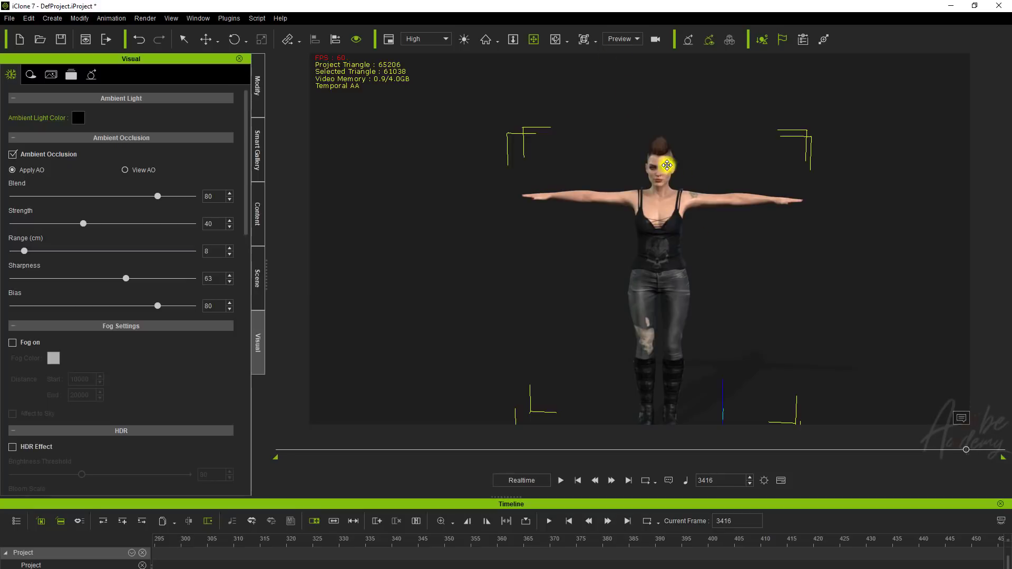
drag(677, 226, 675, 202)
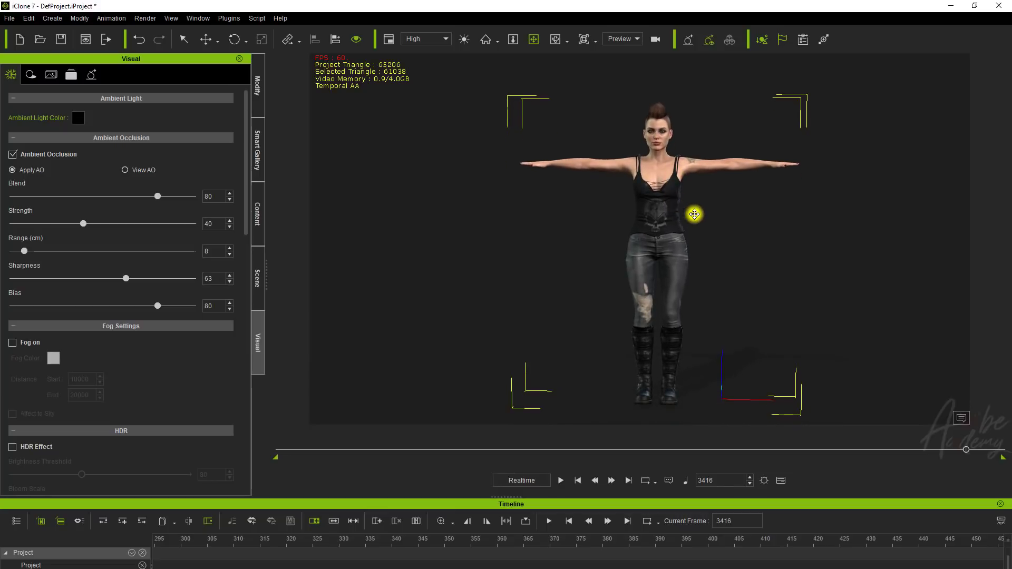
click(582, 39)
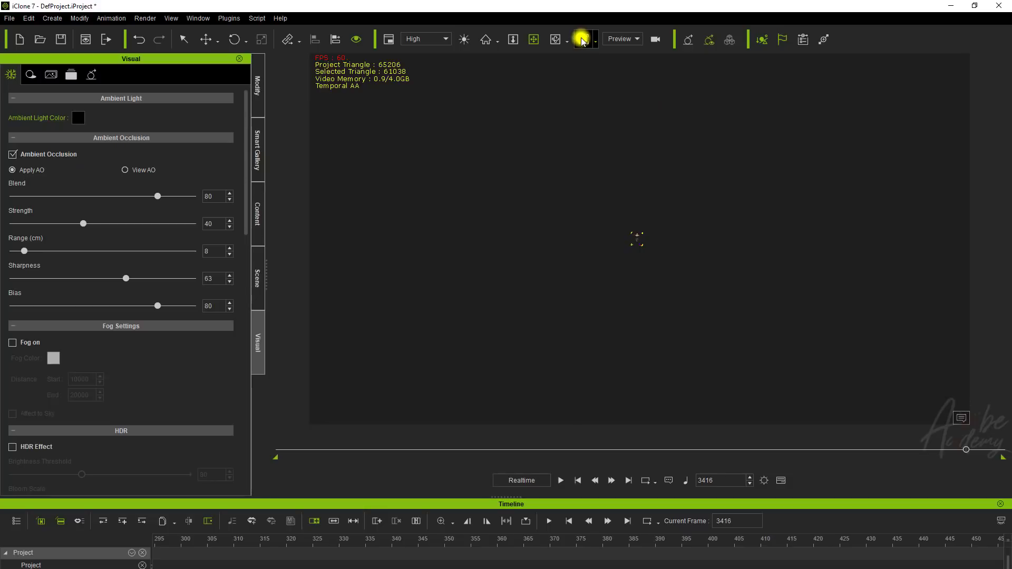
click(583, 39)
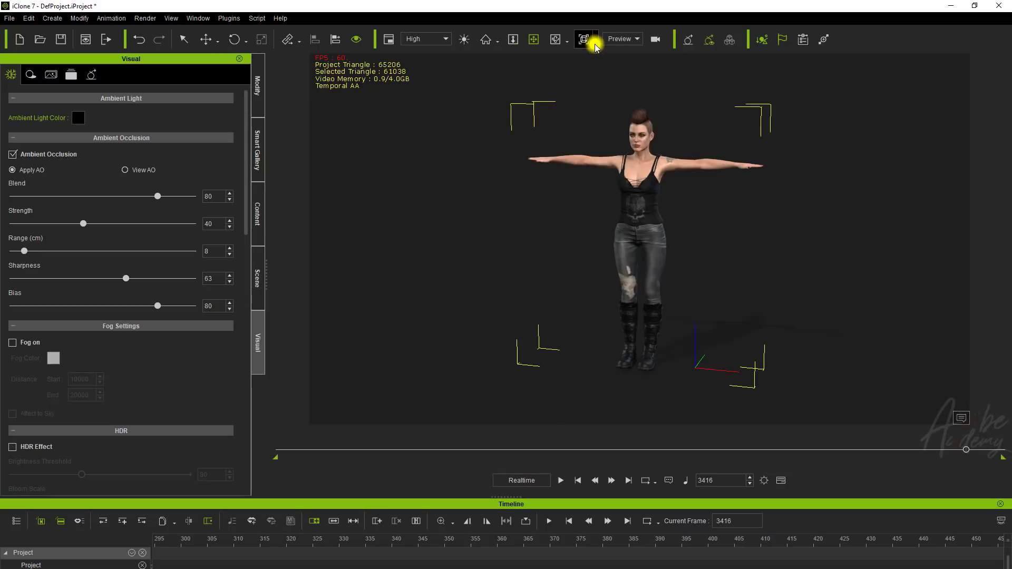
click(595, 42)
click(596, 62)
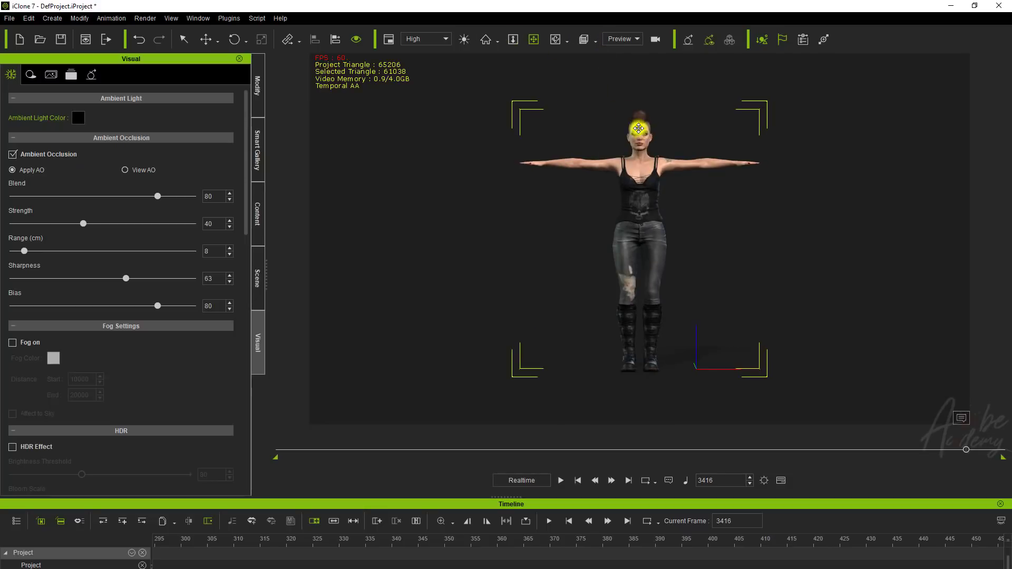
- Switch the camera through the preset Top, Left, Bottom and All views to inspect the avatar
click(595, 43)
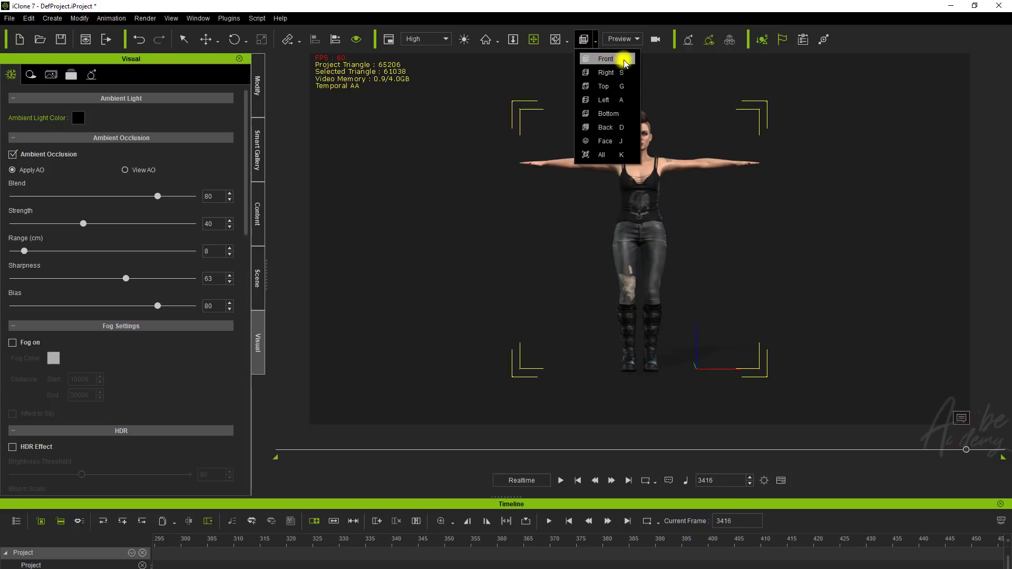
click(620, 86)
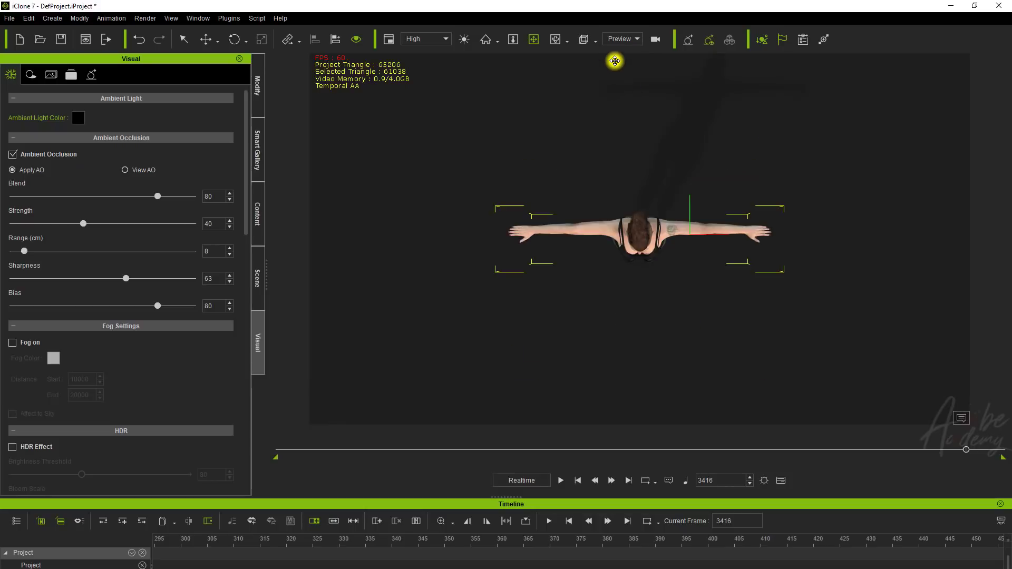
click(595, 41)
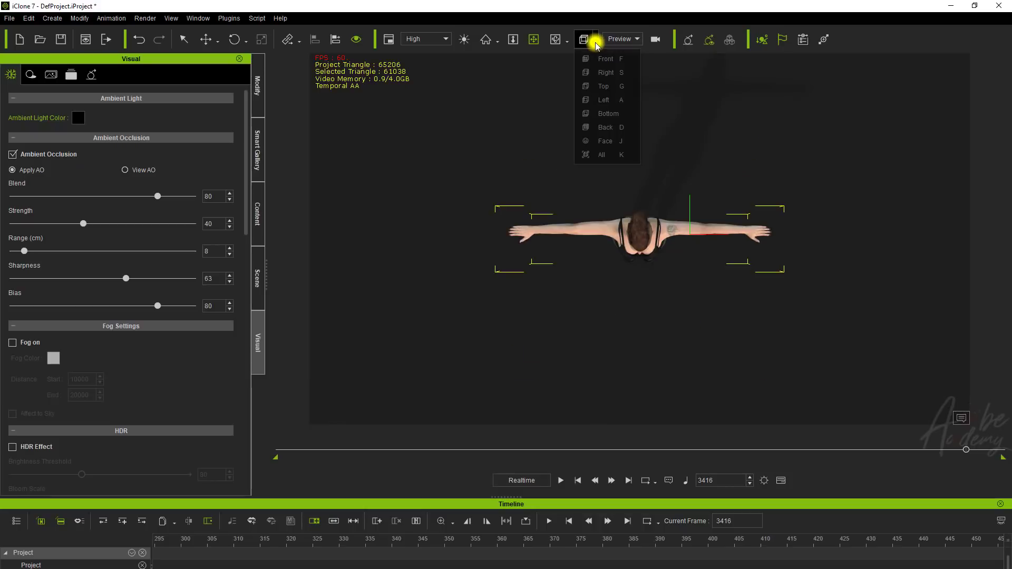
click(617, 100)
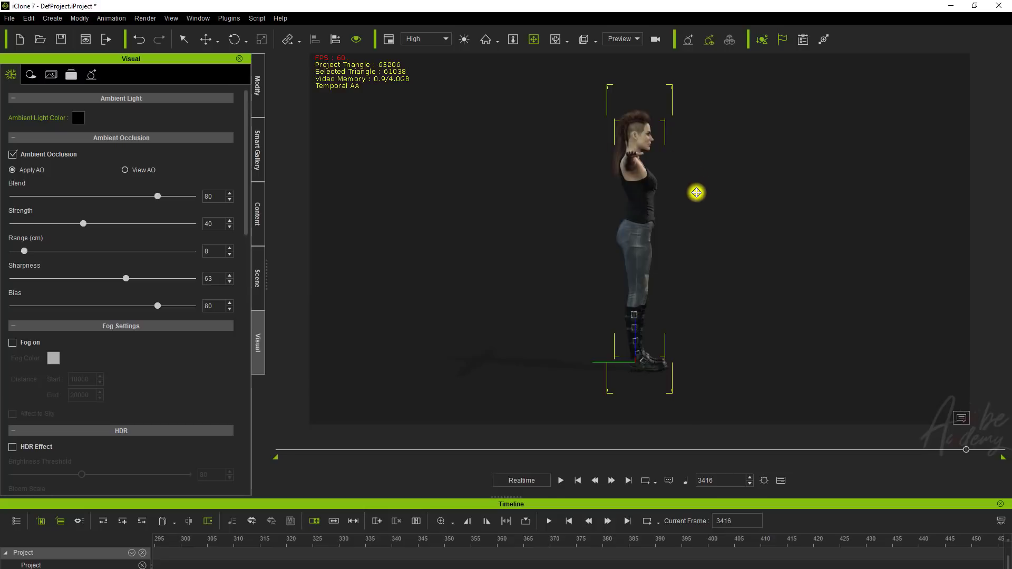
click(595, 40)
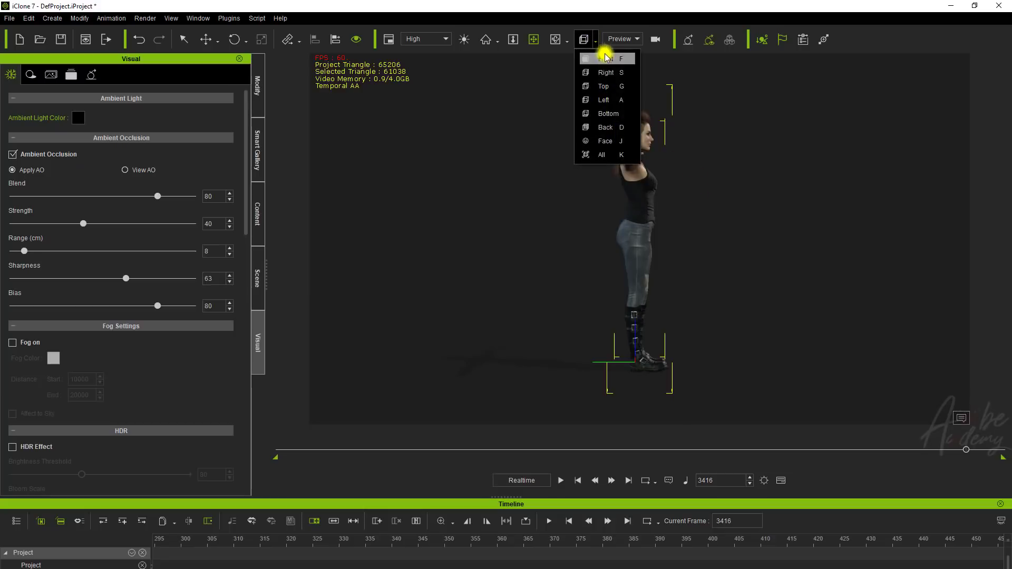
click(611, 113)
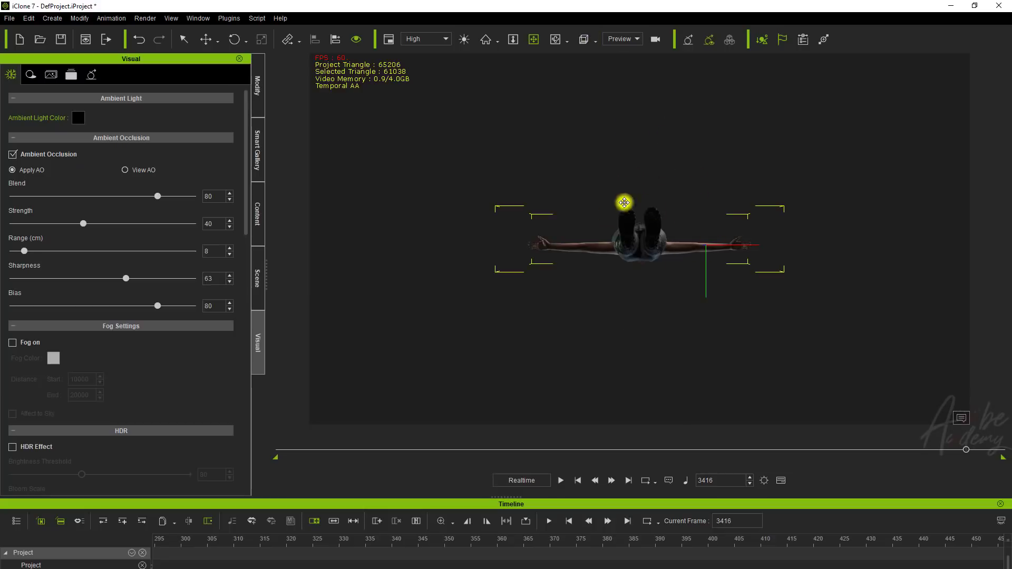
click(595, 45)
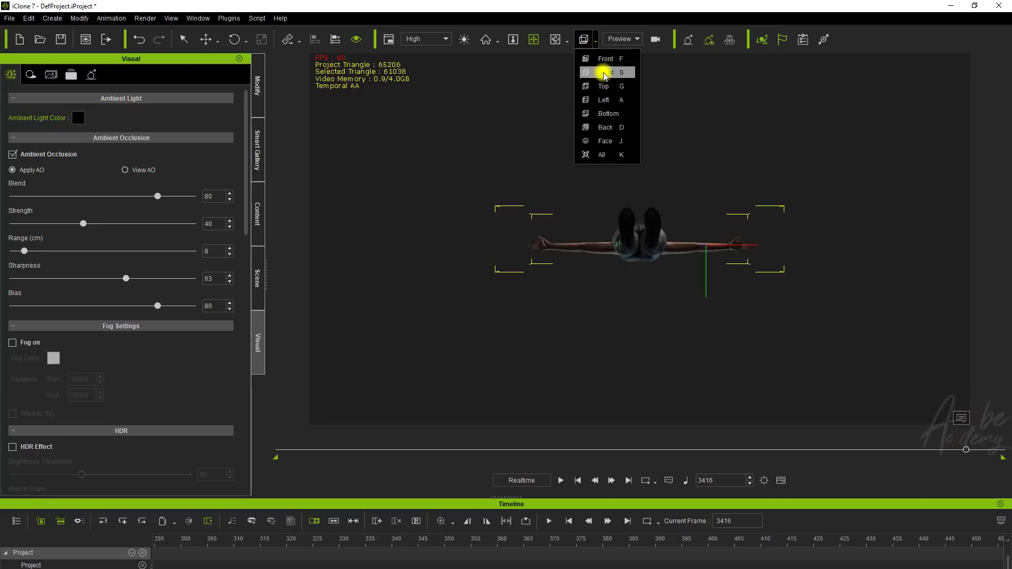
click(622, 157)
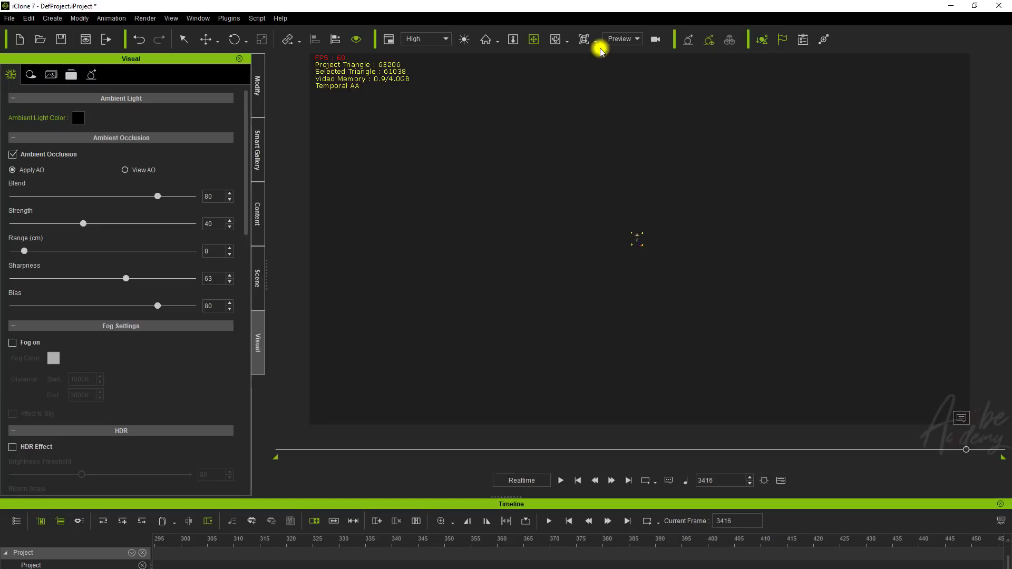
- Frame the avatar with the Face preset view, and use the zoom and pan camera tools to widen the shot to the upper body
key(j)
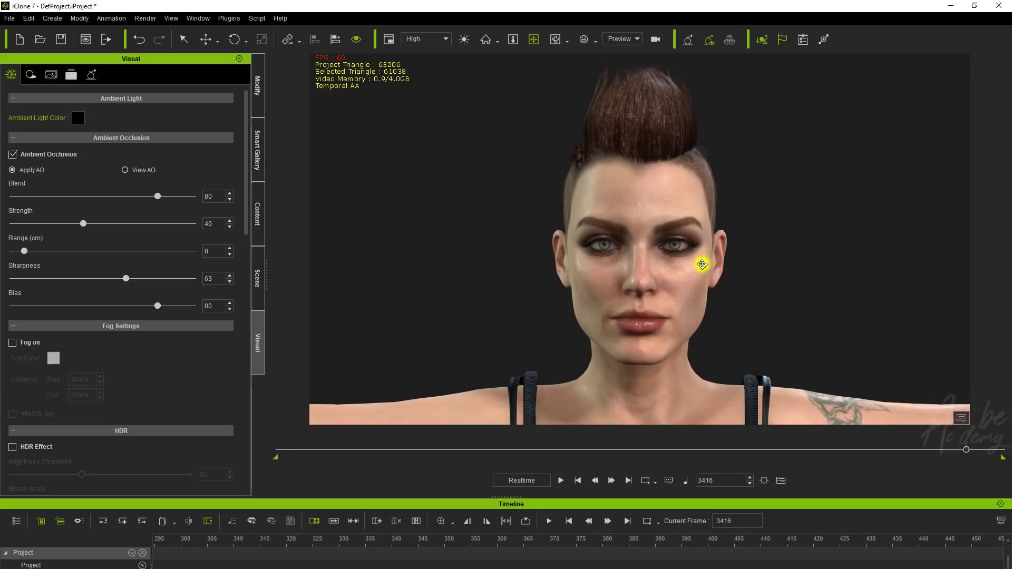
right_drag(766, 278, 747, 291)
click(513, 39)
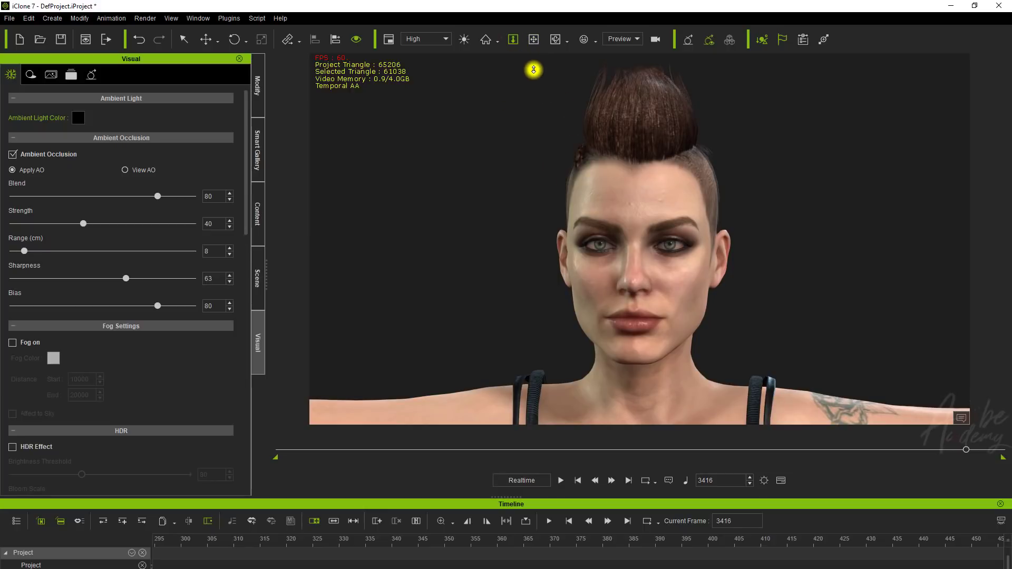
click(533, 39)
drag(563, 168, 677, 213)
scroll(677, 247, down, 5)
drag(682, 277, 599, 285)
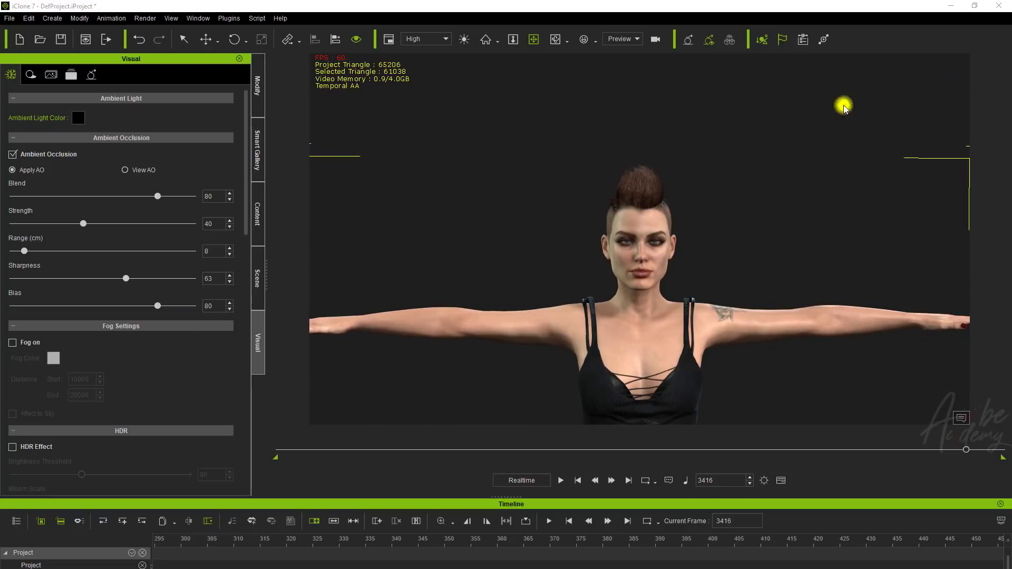
- Open the Preference settings and examine the viewport, content and timeline options in the Control section
click(29, 19)
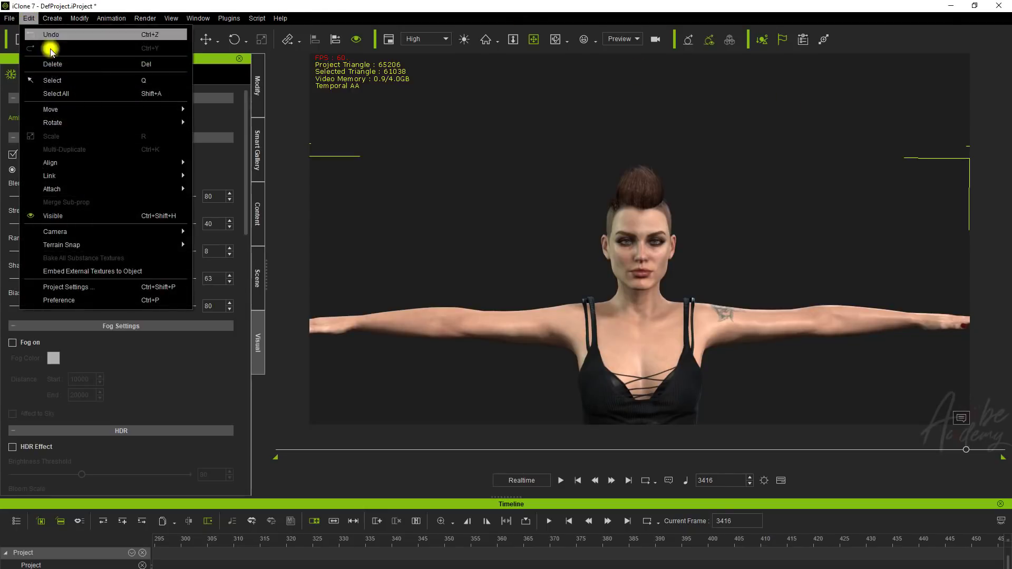
click(74, 302)
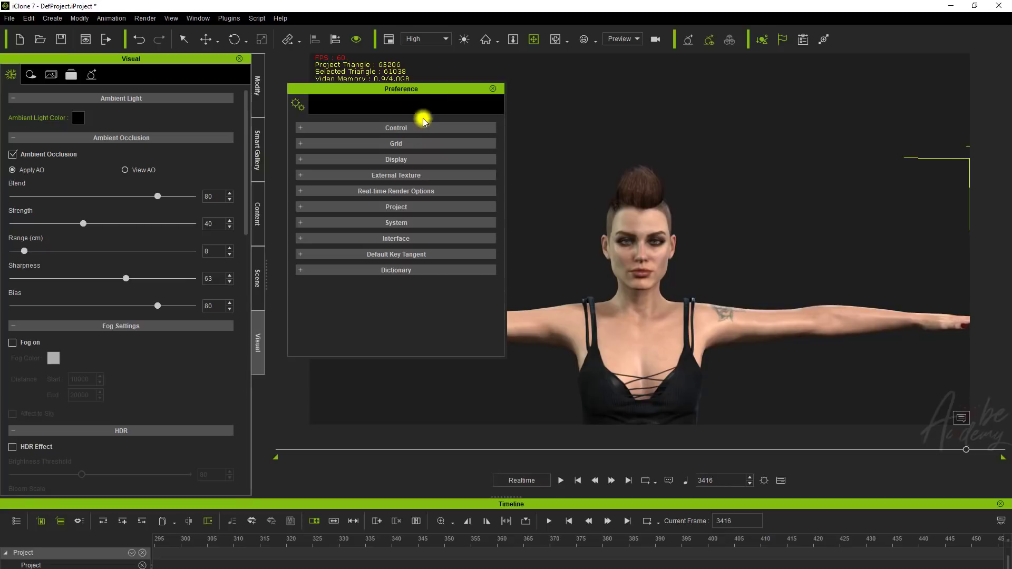
drag(419, 90, 397, 90)
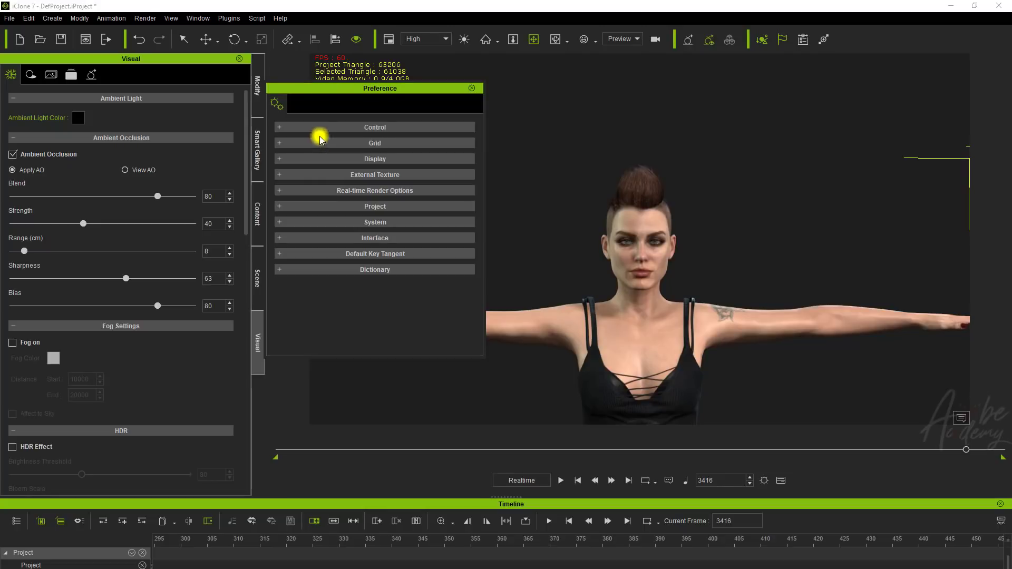
click(280, 127)
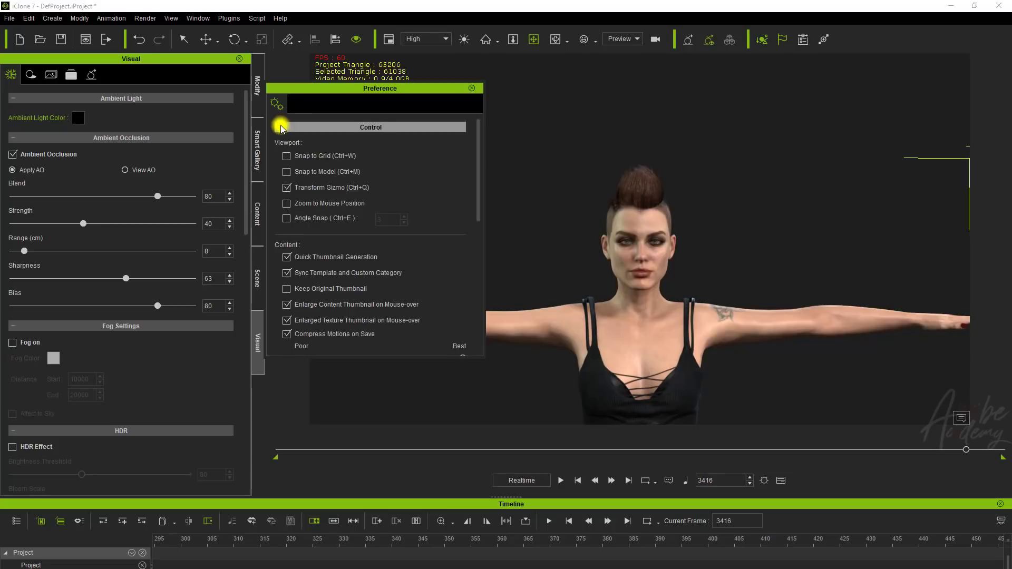
scroll(335, 191, down, 1)
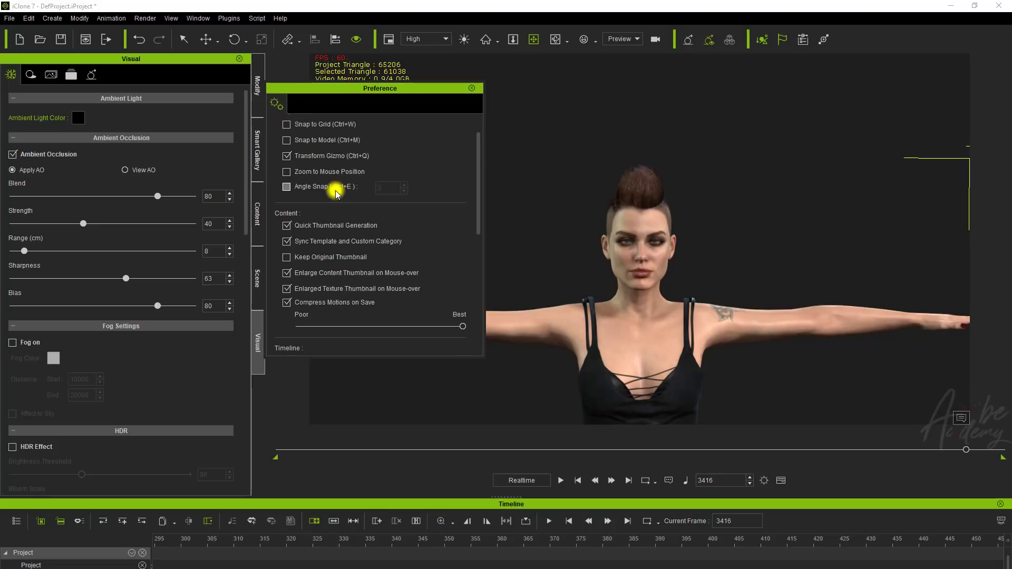
scroll(335, 192, down, 5)
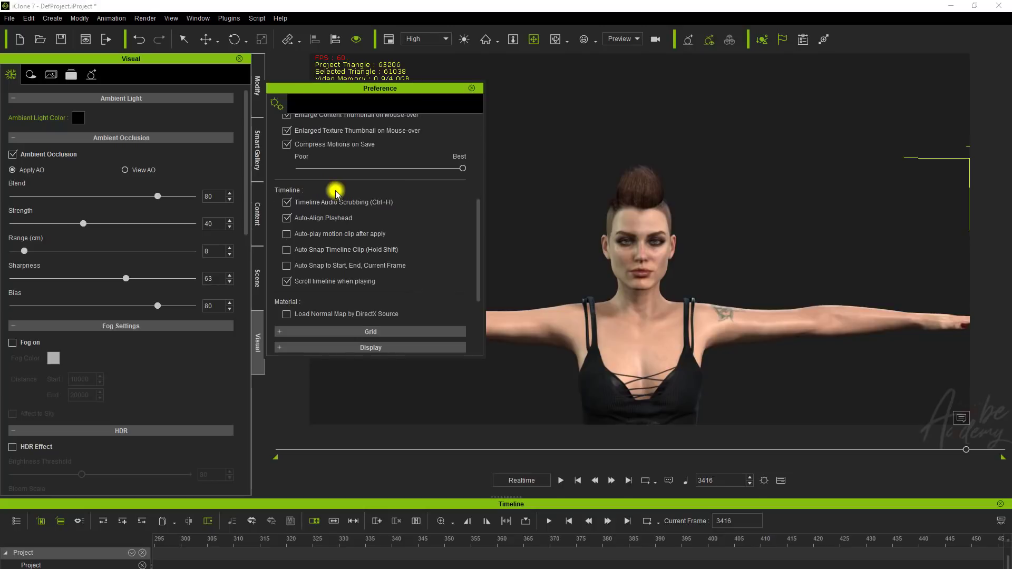
scroll(335, 193, up, 4)
scroll(335, 193, up, 1)
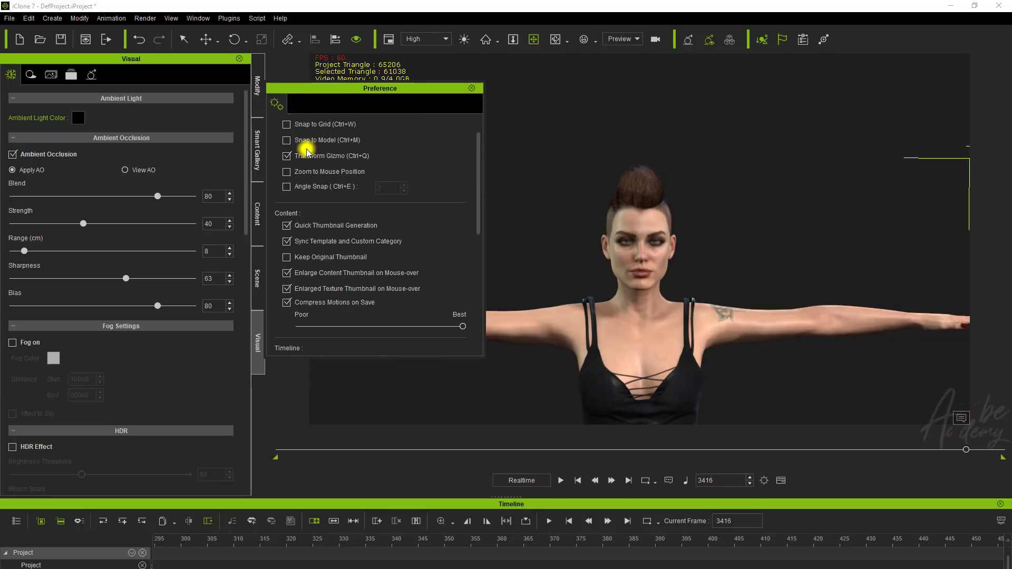
scroll(294, 158, up, 1)
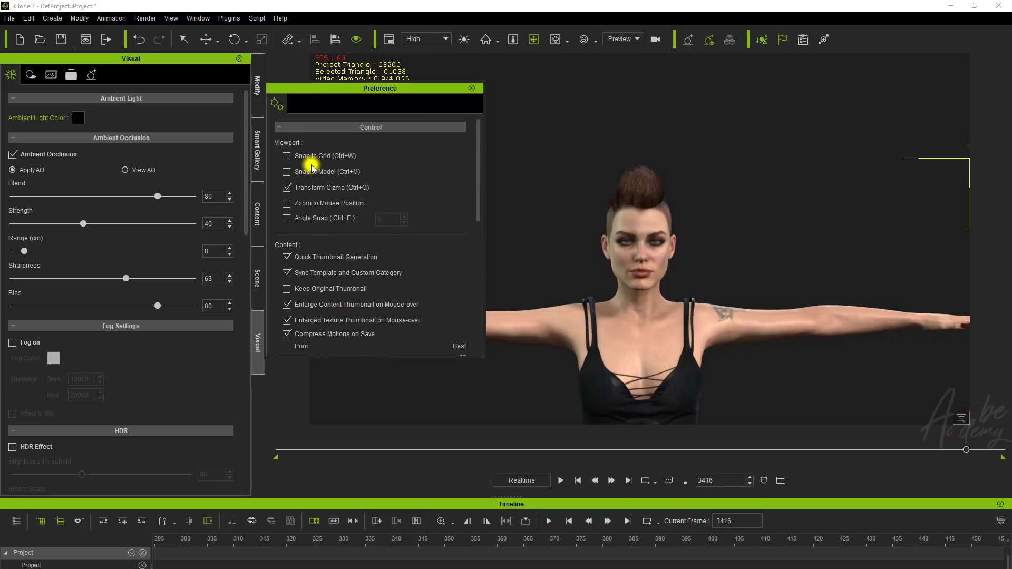
- Inspect the avatar from near and far in the viewport and delete it from the scene
scroll(694, 300, down, 3)
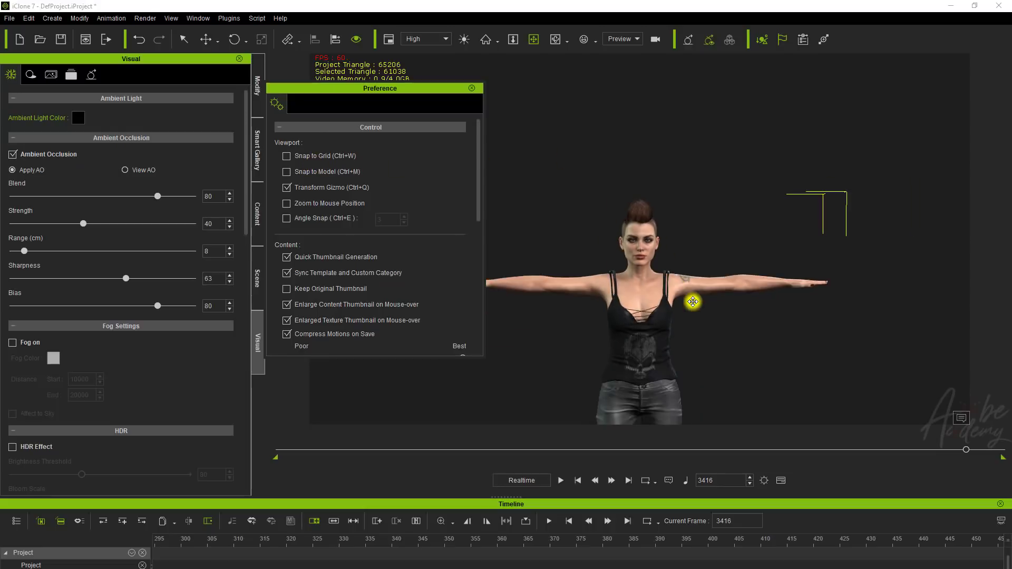
scroll(648, 326, down, 3)
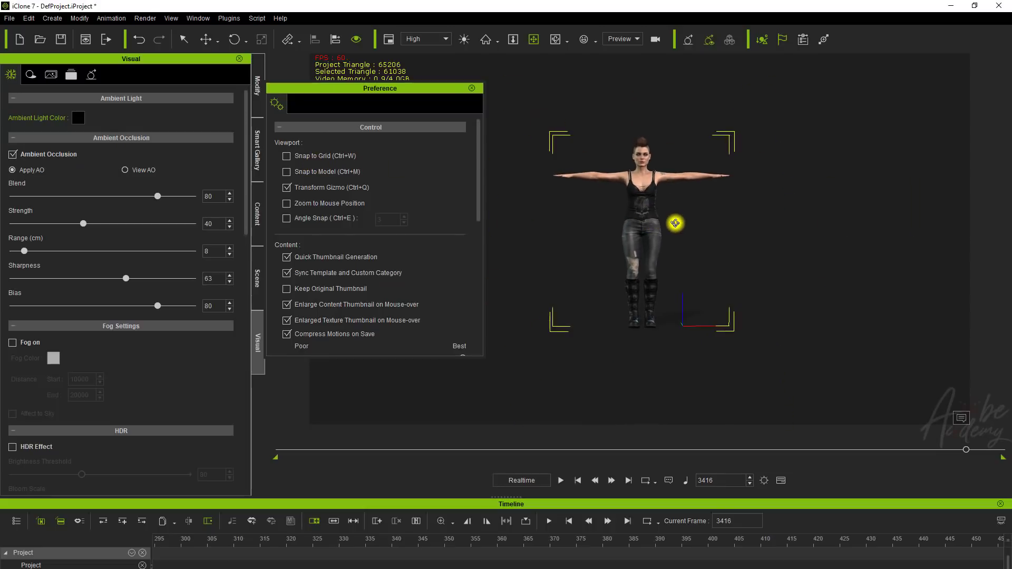
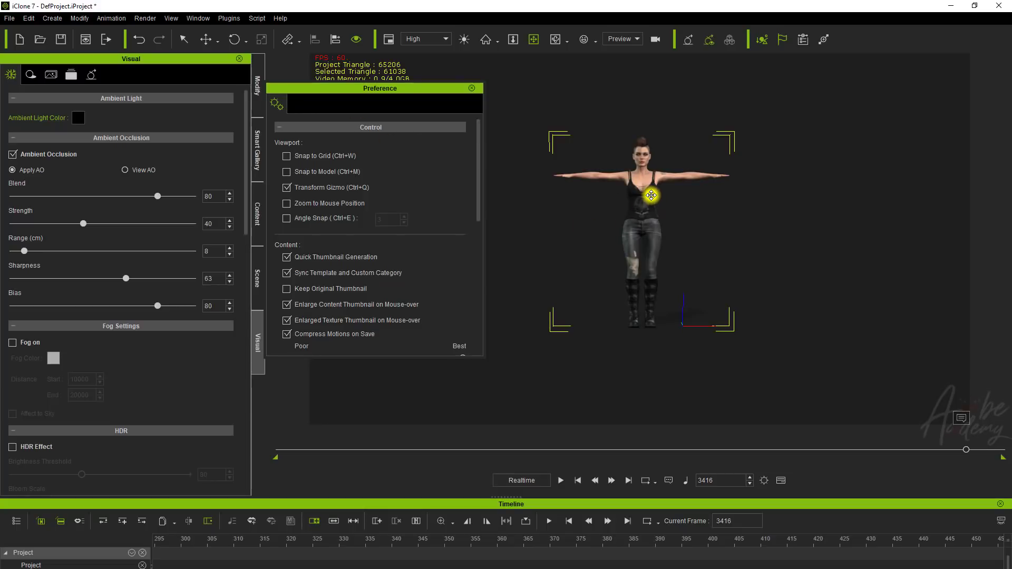
scroll(651, 195, up, 5)
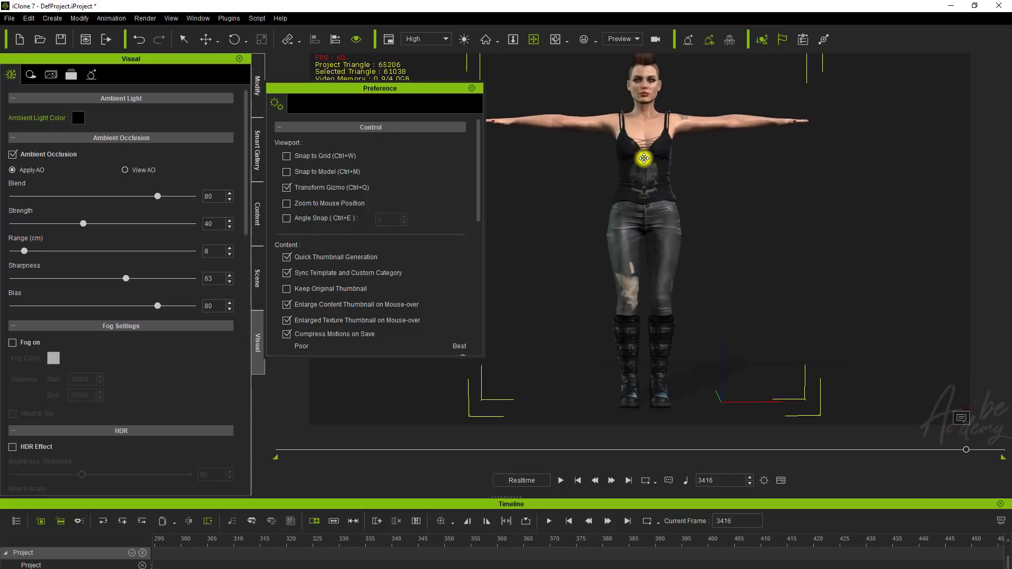
middle_drag(642, 149, 639, 222)
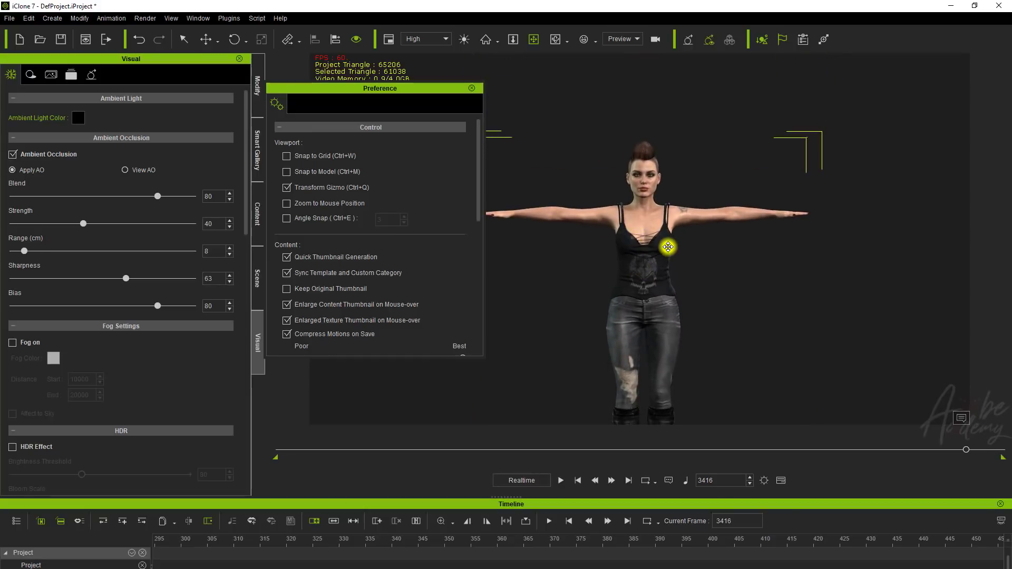
key(Delete)
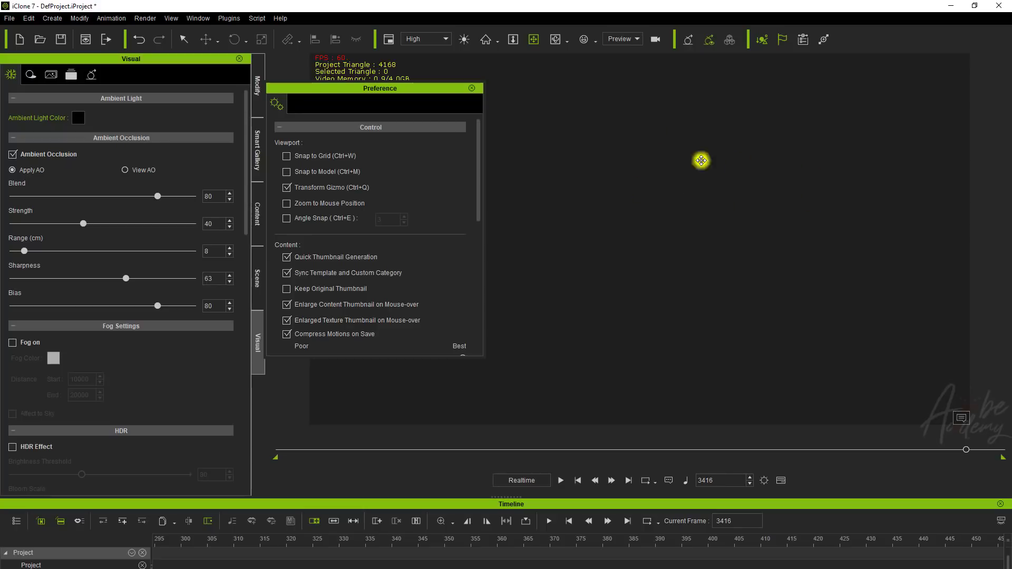
- Dock the Preference window with the other side panels and show the Set templates in the Content library
drag(397, 91, 162, 148)
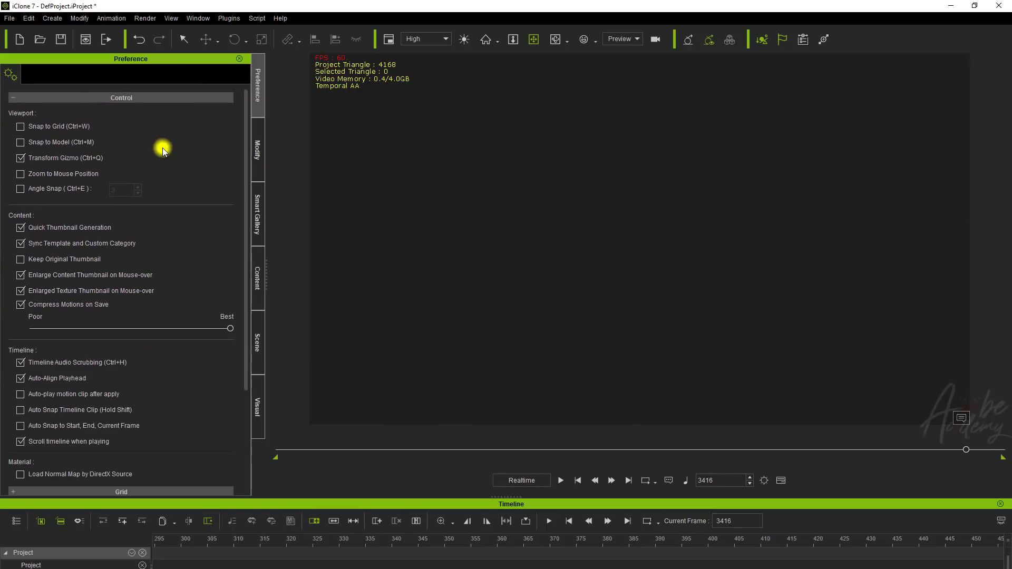
click(258, 278)
click(125, 74)
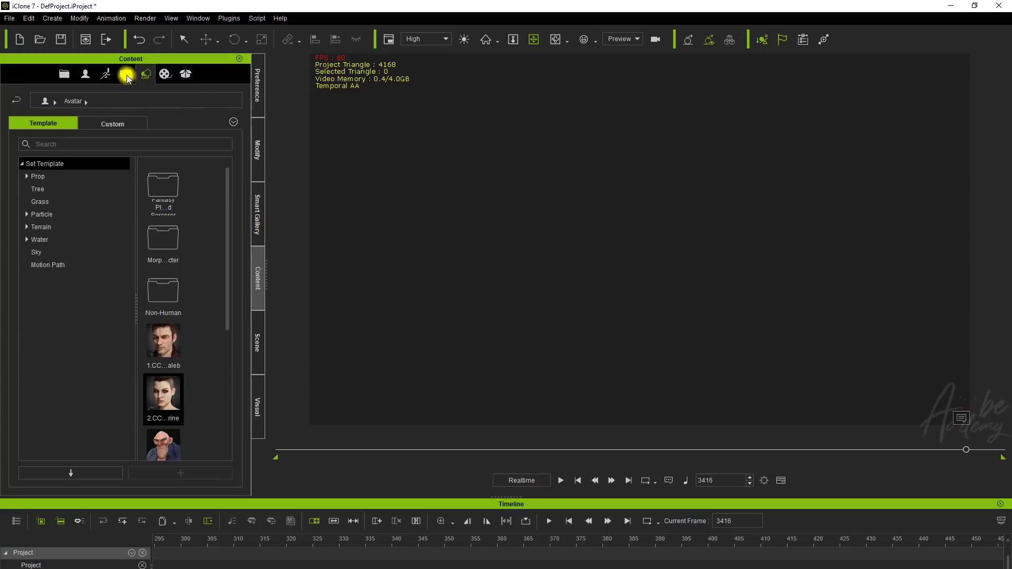
click(146, 74)
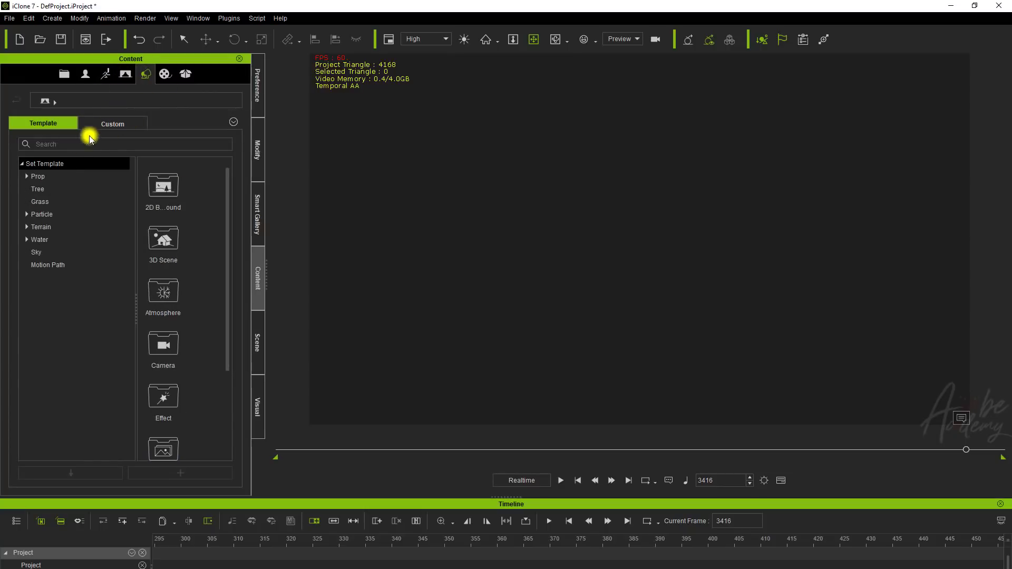
- Expand the Prop category in the Set templates, including its _PBR, Freebie and 3D Blocks folders
click(26, 178)
scroll(60, 274, down, 1)
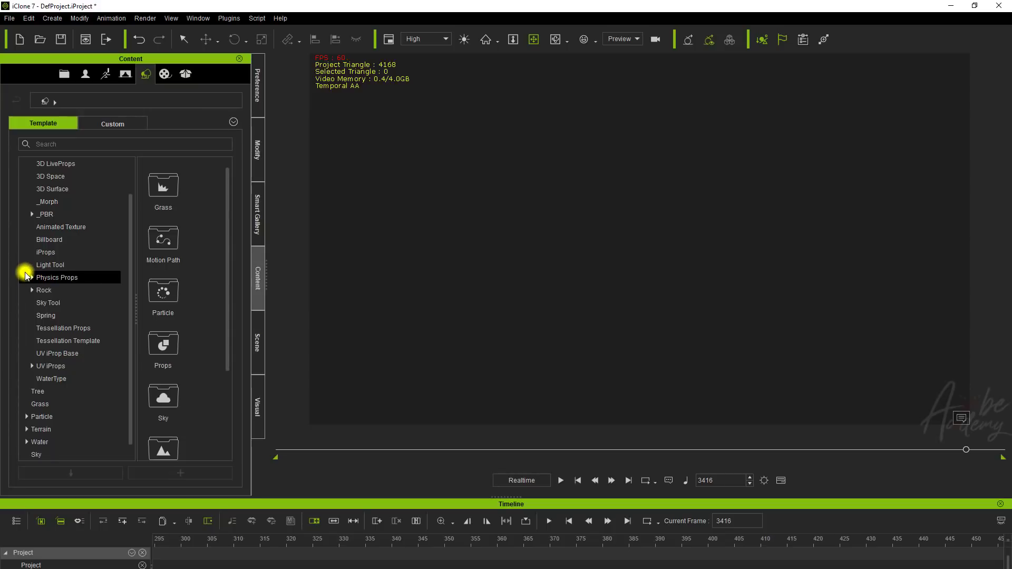
scroll(31, 279, up, 1)
click(32, 253)
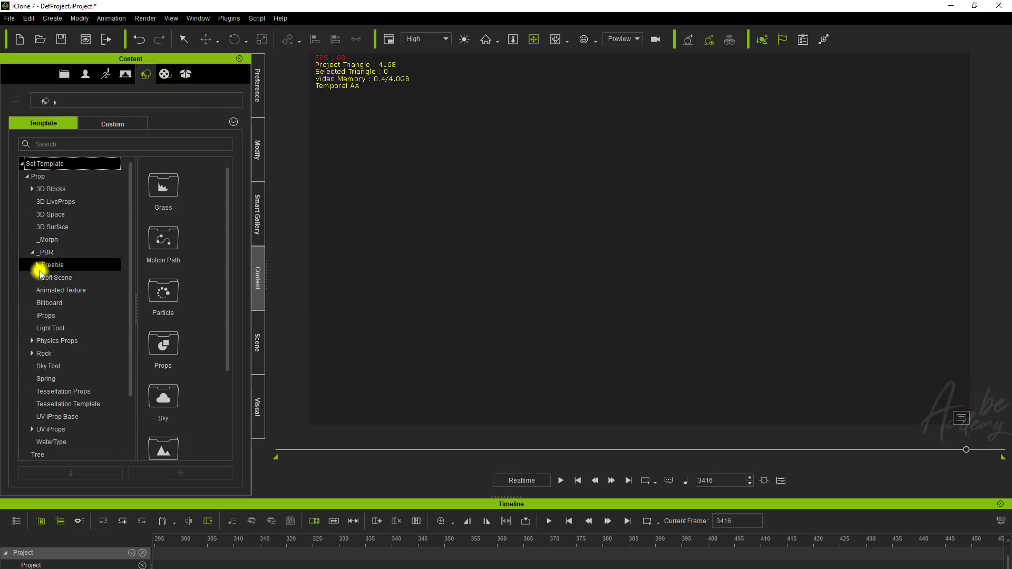
click(38, 265)
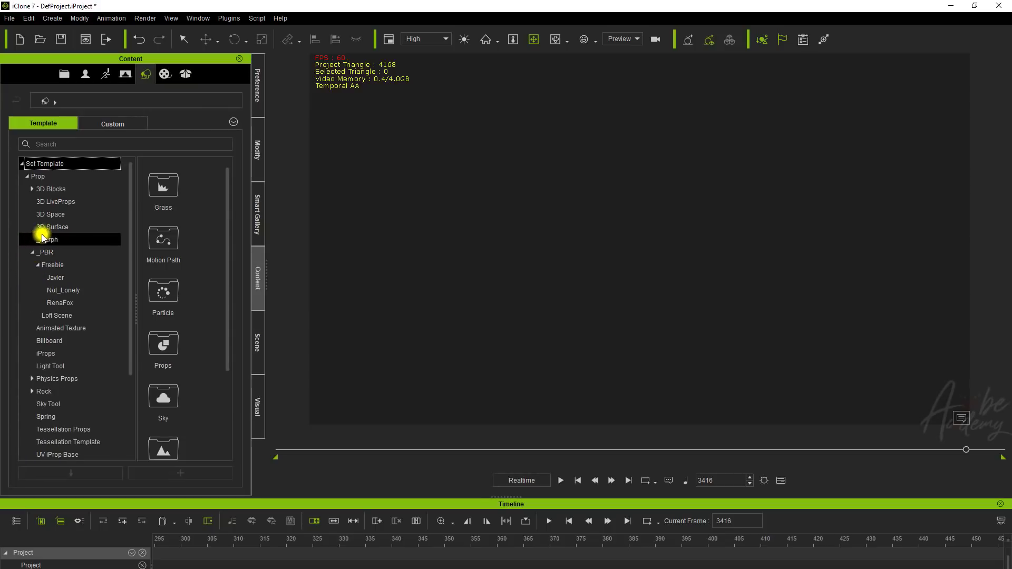
click(32, 189)
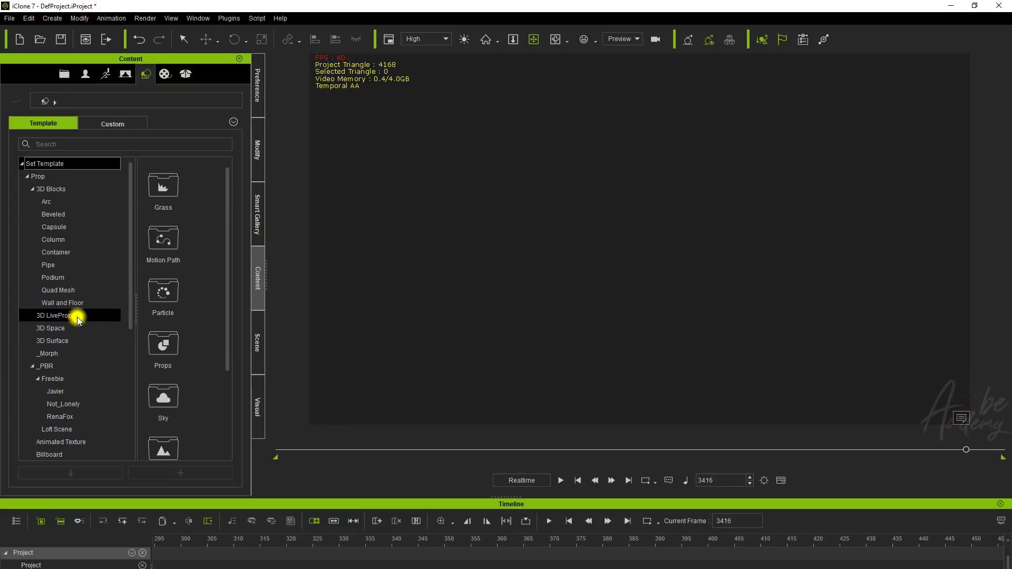
- Add the Floor_001 prop from the Wall and Floor folder of 3D Blocks to the scene
scroll(78, 328, down, 2)
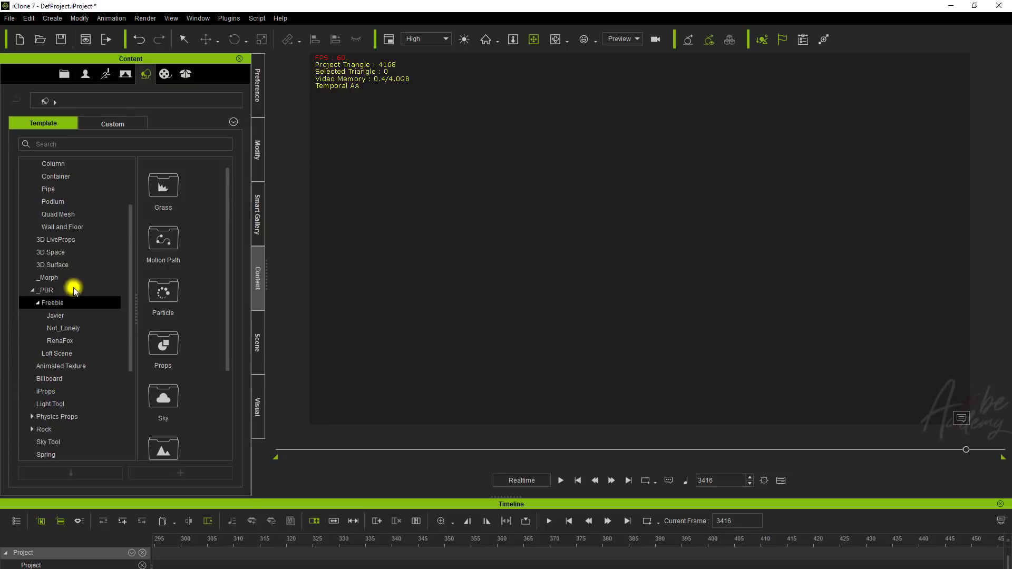
click(79, 227)
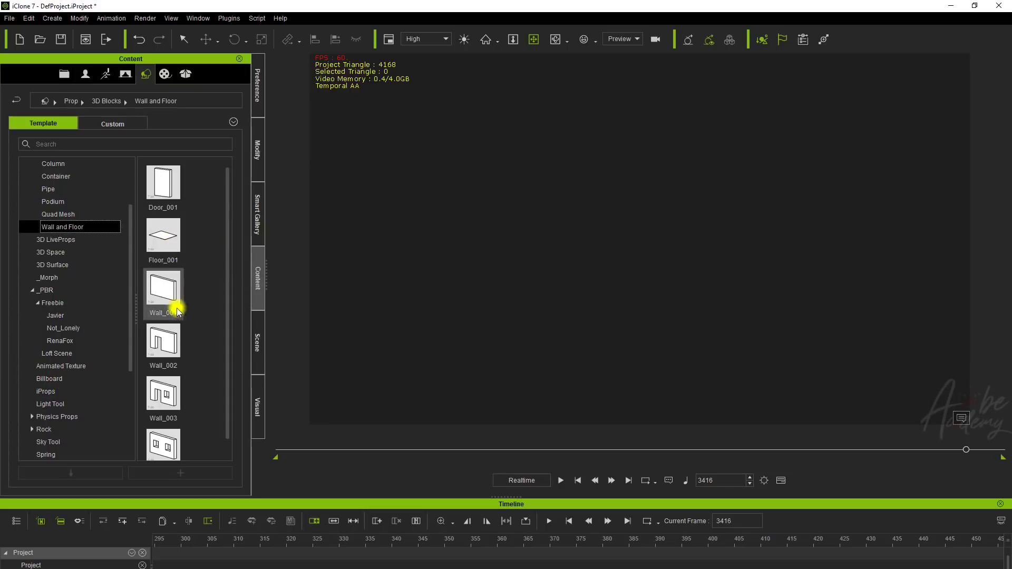
drag(169, 244, 509, 298)
right_drag(652, 257, 637, 316)
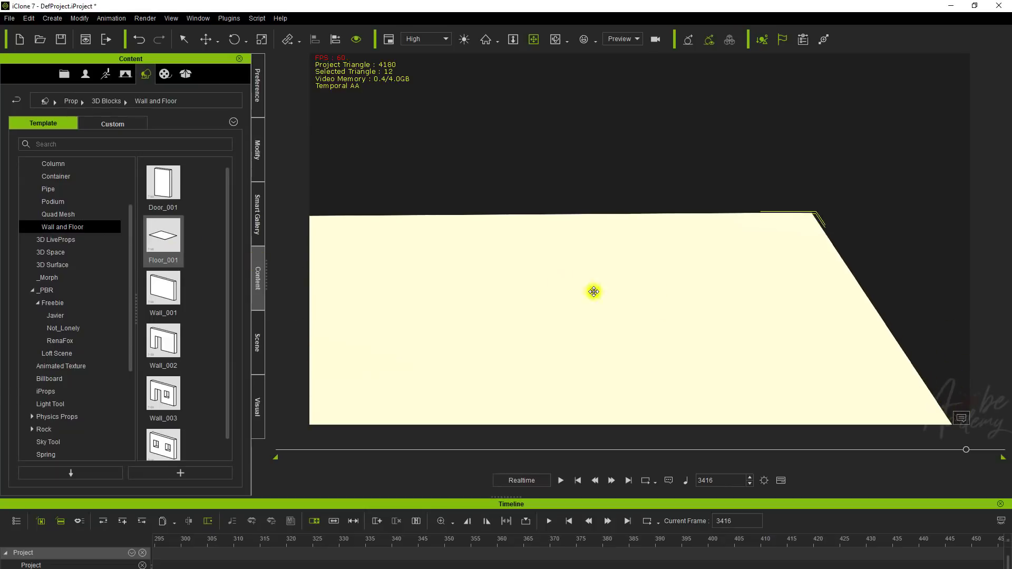
- Add the Wall_001 prop from the Wall and Floor folder to the scene, standing across the floor
middle_drag(637, 316, 727, 221)
middle_drag(568, 238, 638, 232)
drag(163, 303, 472, 315)
right_drag(530, 286, 705, 264)
right_drag(587, 244, 733, 237)
middle_drag(733, 237, 663, 258)
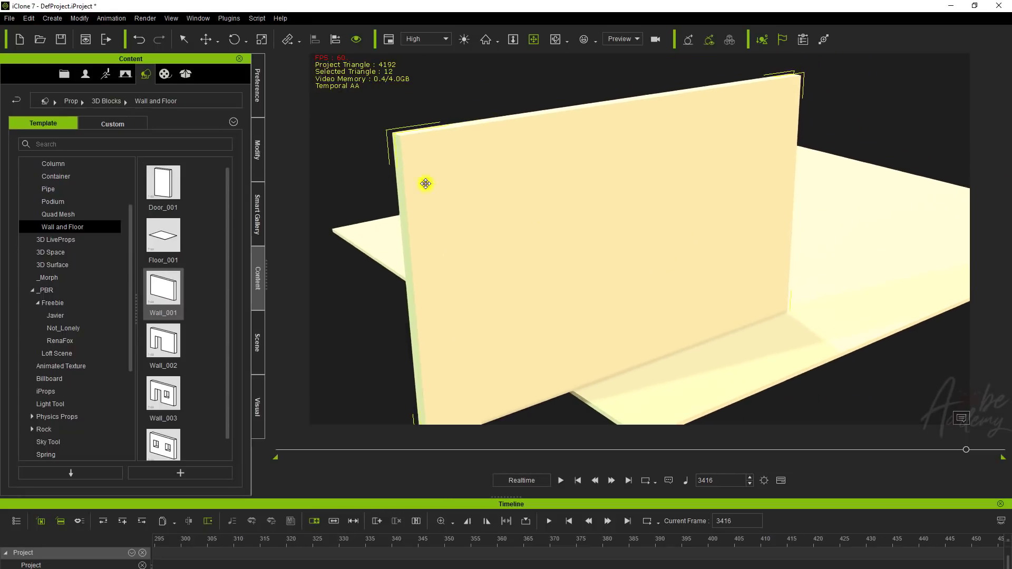
right_drag(543, 290, 592, 199)
middle_drag(592, 198, 610, 244)
scroll(610, 245, down, 4)
right_drag(604, 223, 601, 300)
right_drag(535, 305, 540, 290)
- Use the Select tool to alternate the selection between the floor and the wall, finishing with the wall selected
click(185, 40)
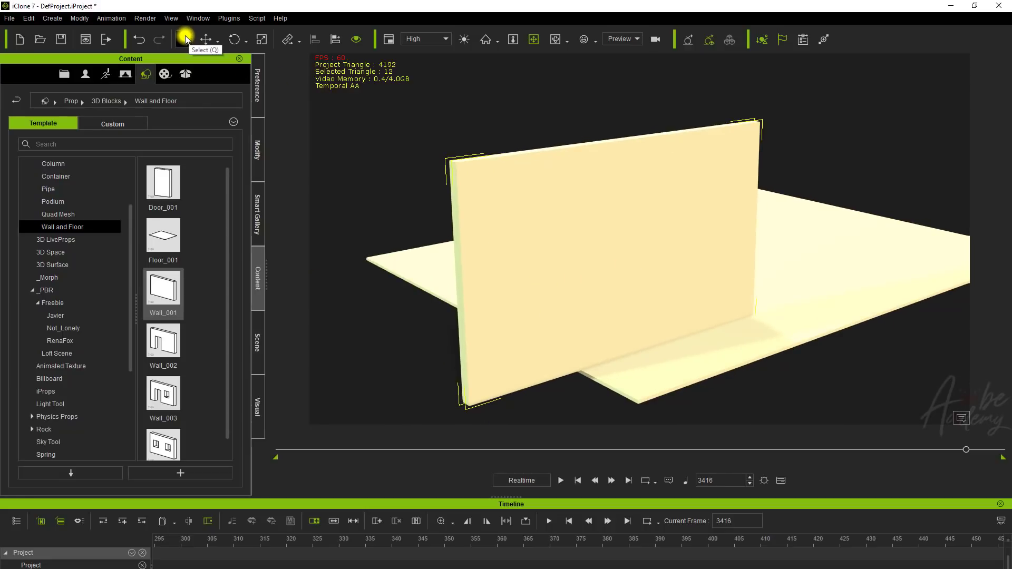
click(825, 291)
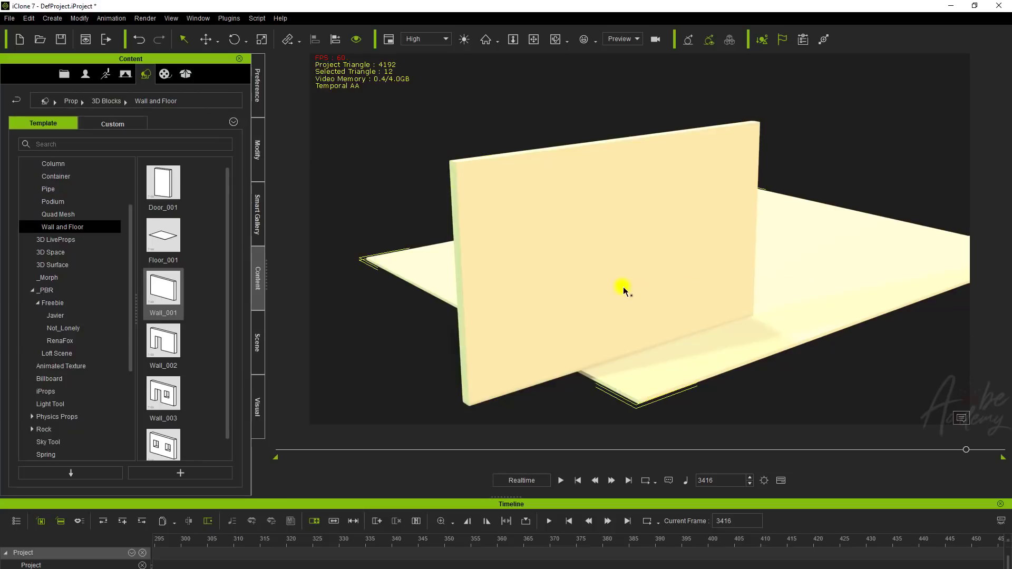
click(597, 286)
click(836, 245)
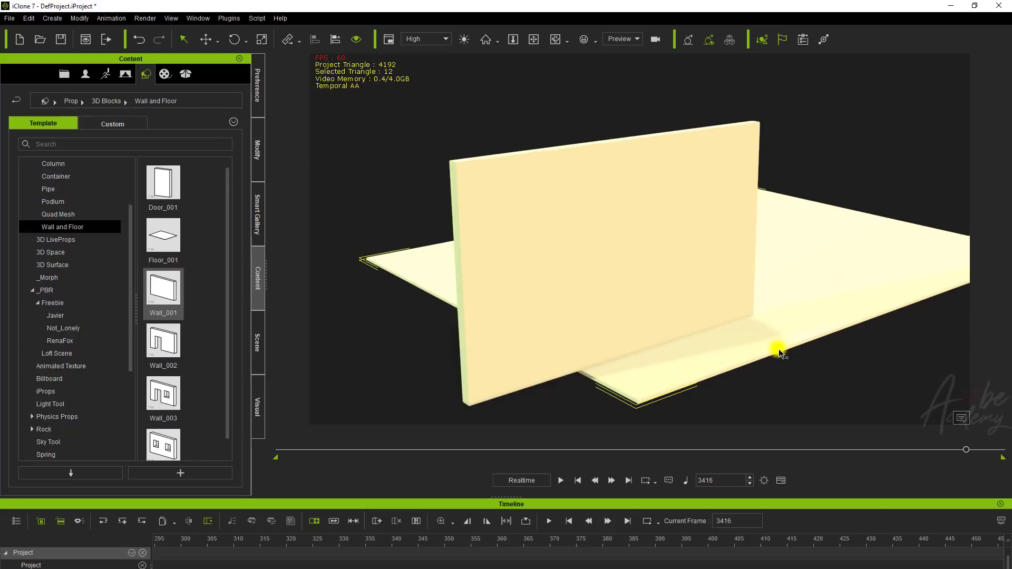
click(486, 191)
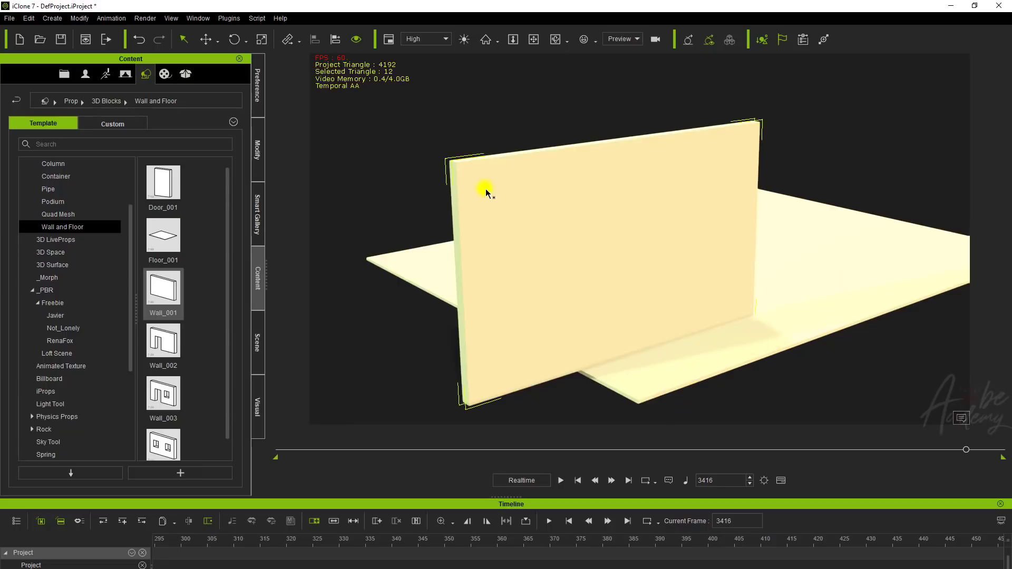
- Move the wall along its X, Y and Z axes with the Move tool
click(205, 41)
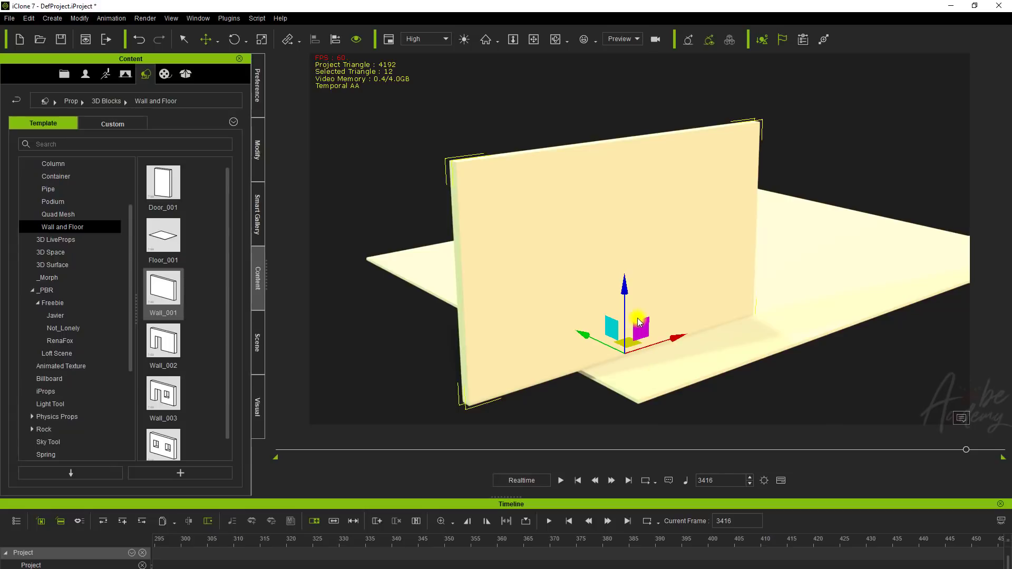
scroll(638, 319, up, 3)
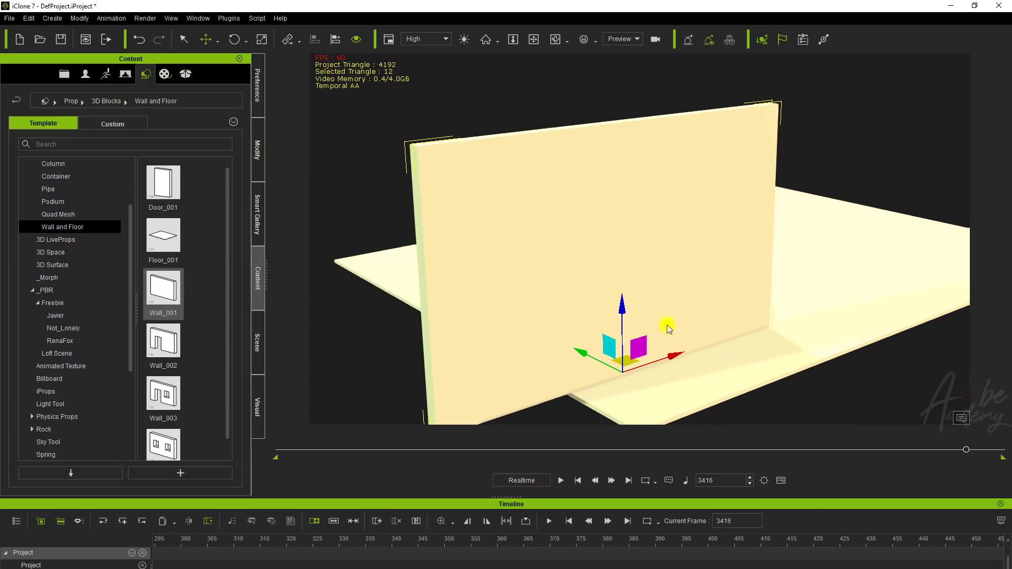
middle_drag(742, 362, 727, 295)
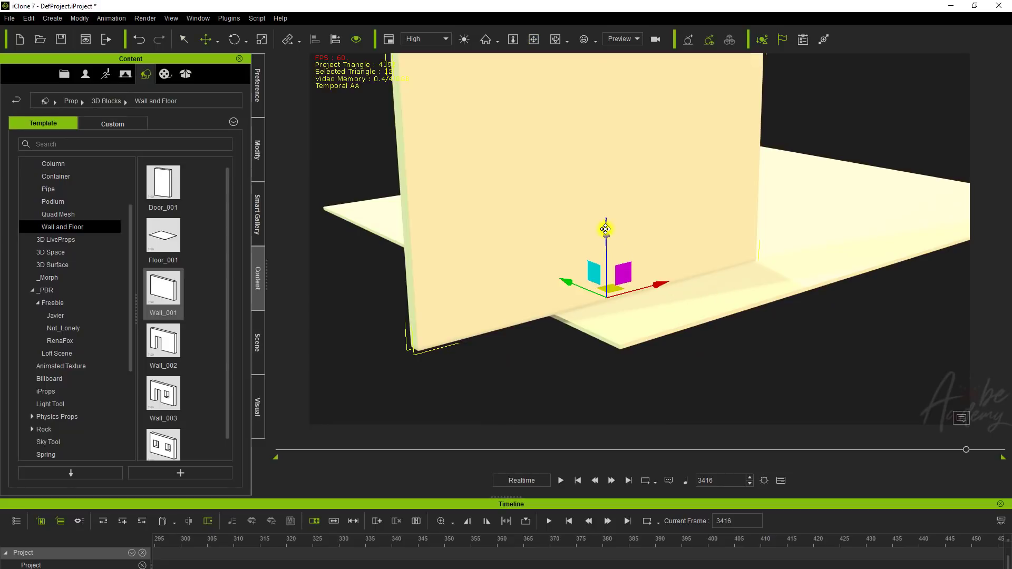
drag(659, 286, 694, 287)
drag(607, 272, 582, 266)
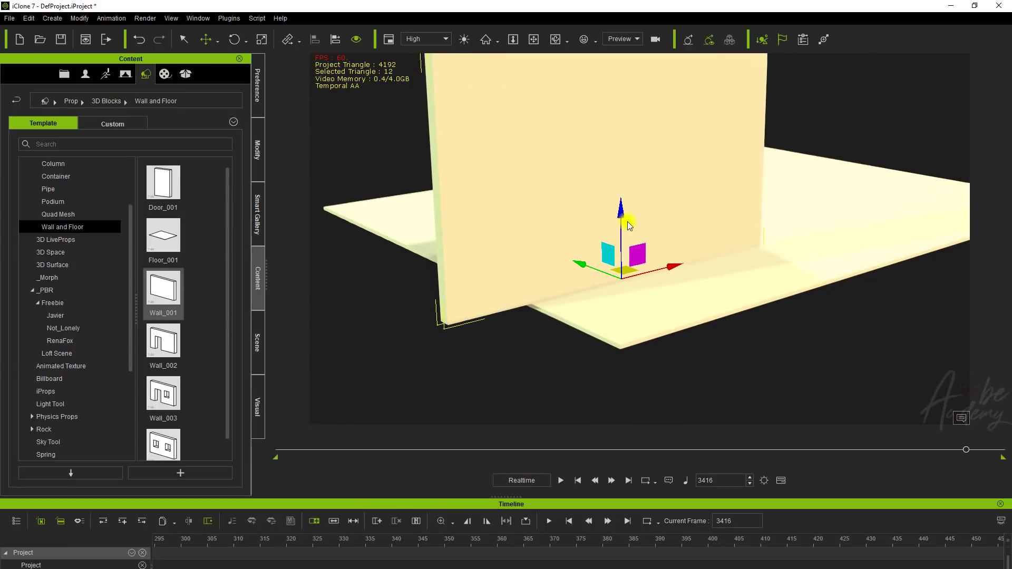
drag(620, 214, 646, 241)
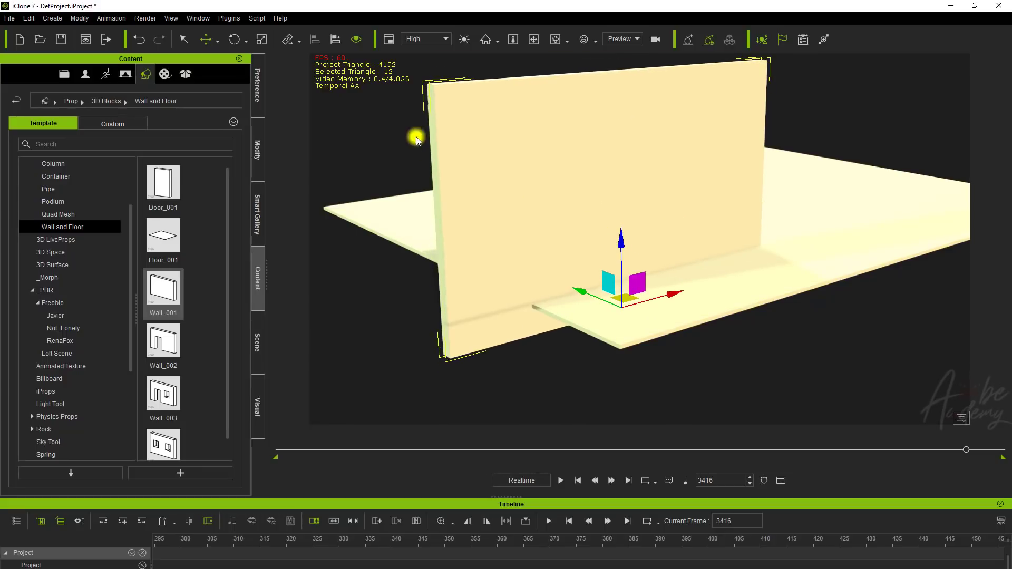
- Move the wall freely within its XZ and XY planes so that it stands further onto the floor
click(235, 40)
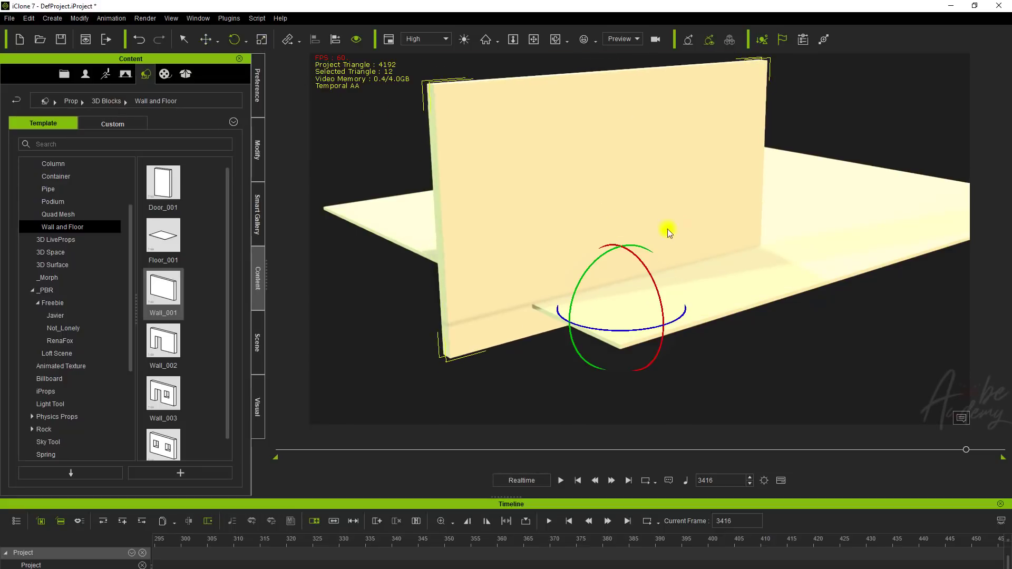
click(206, 40)
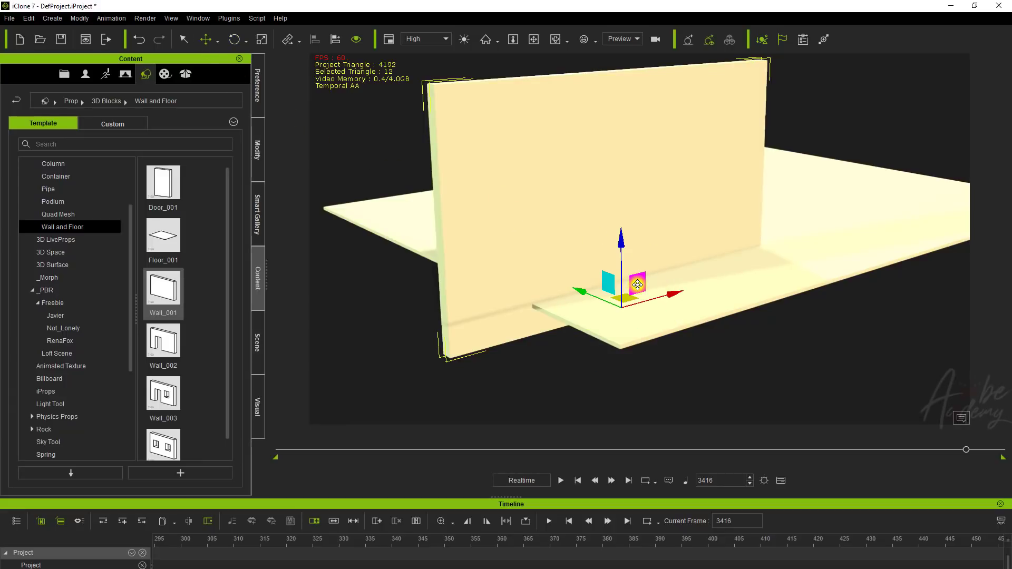
mouse_move(637, 284)
mouse_down()
mouse_move(582, 174)
mouse_move(748, 310)
mouse_move(744, 342)
mouse_move(648, 304)
mouse_move(645, 267)
mouse_up()
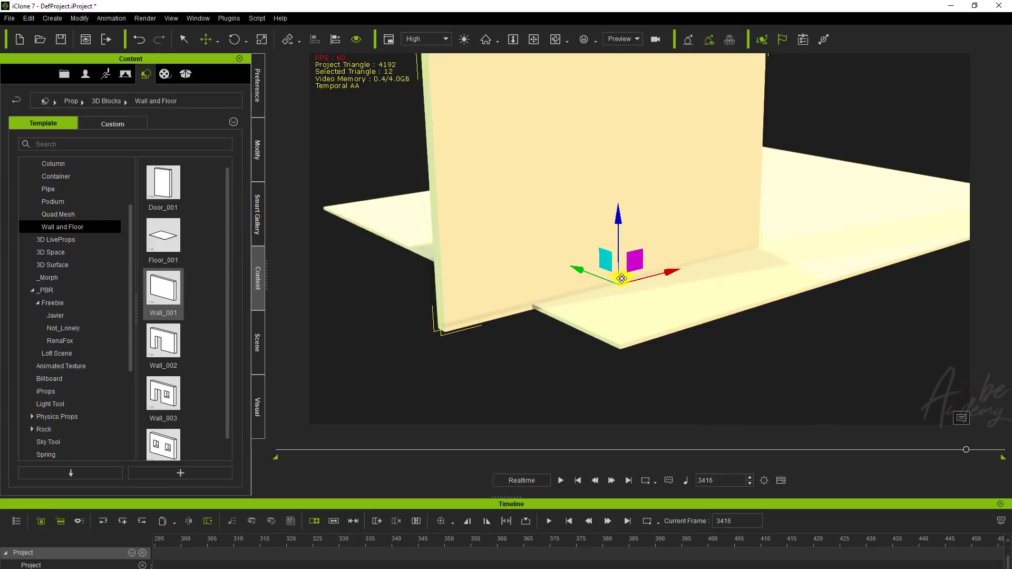
drag(624, 275, 623, 243)
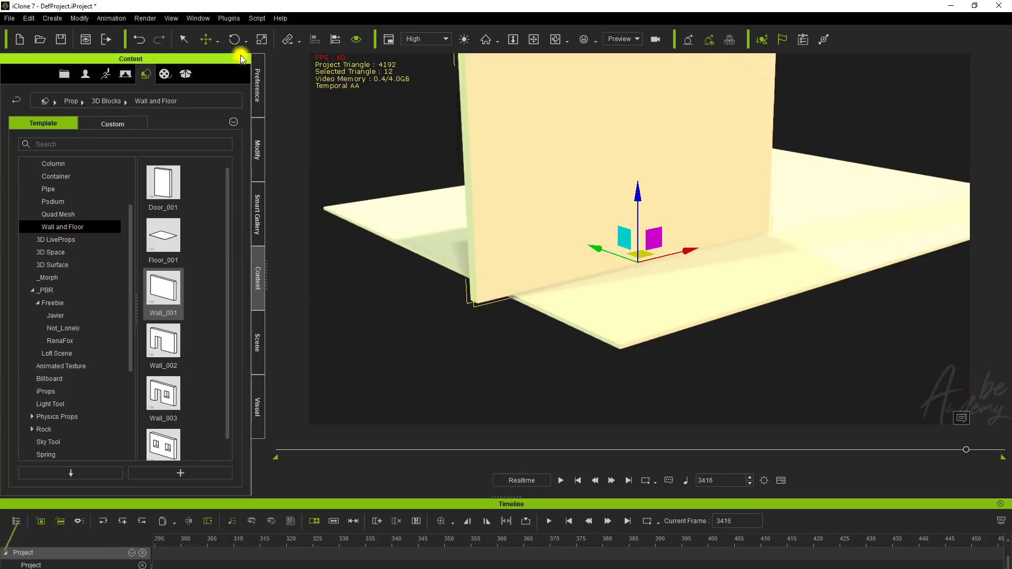
- Activate rotation for the wall, try the Local Rotate mode and set the mode to Parent Rotate
click(232, 41)
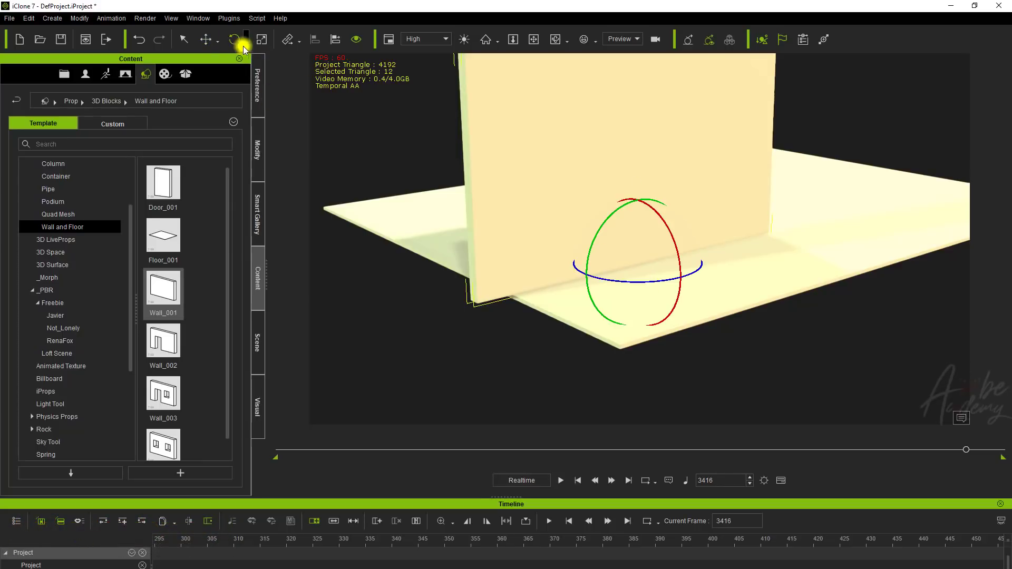
click(246, 41)
click(255, 71)
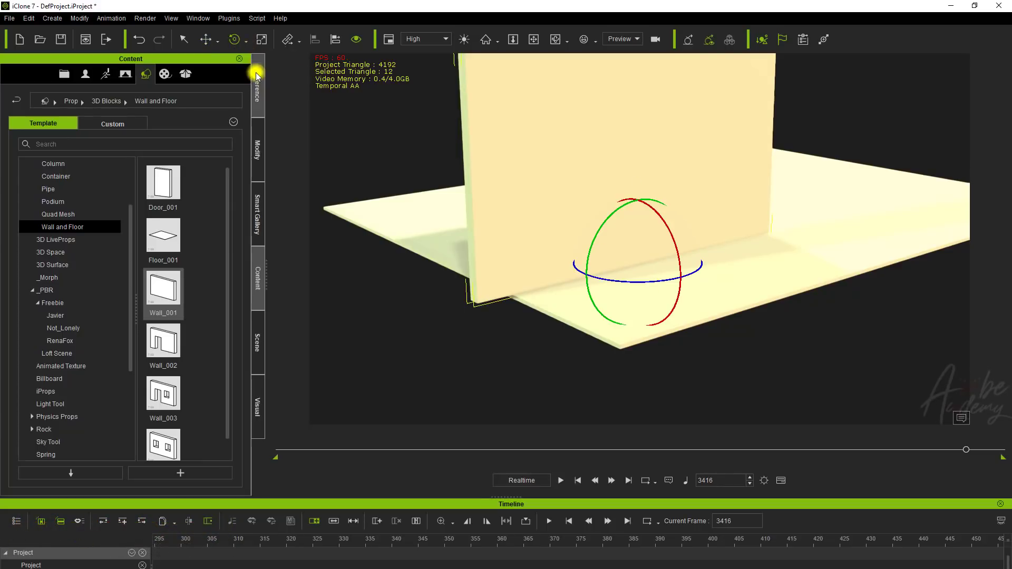
click(247, 42)
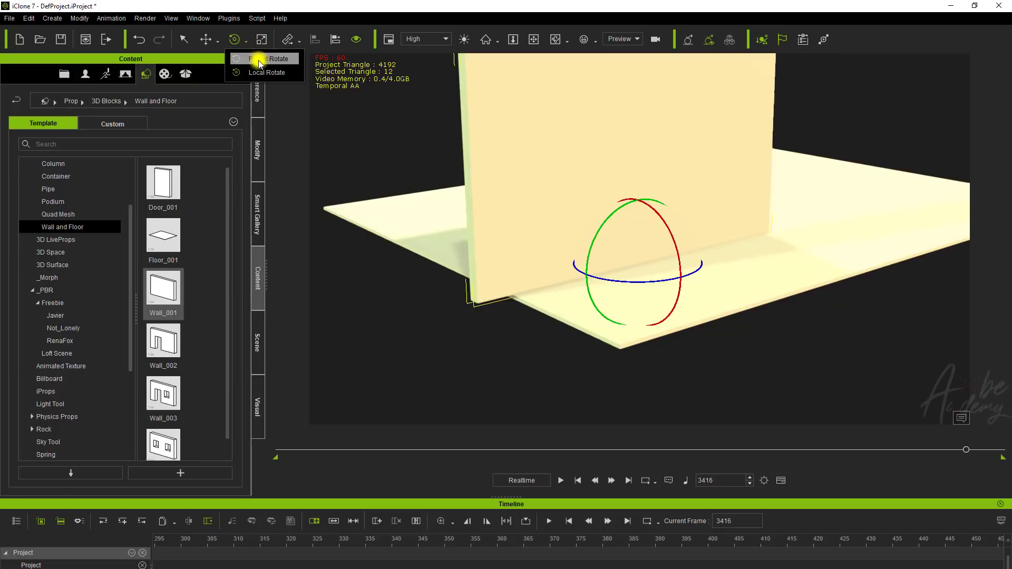
click(259, 60)
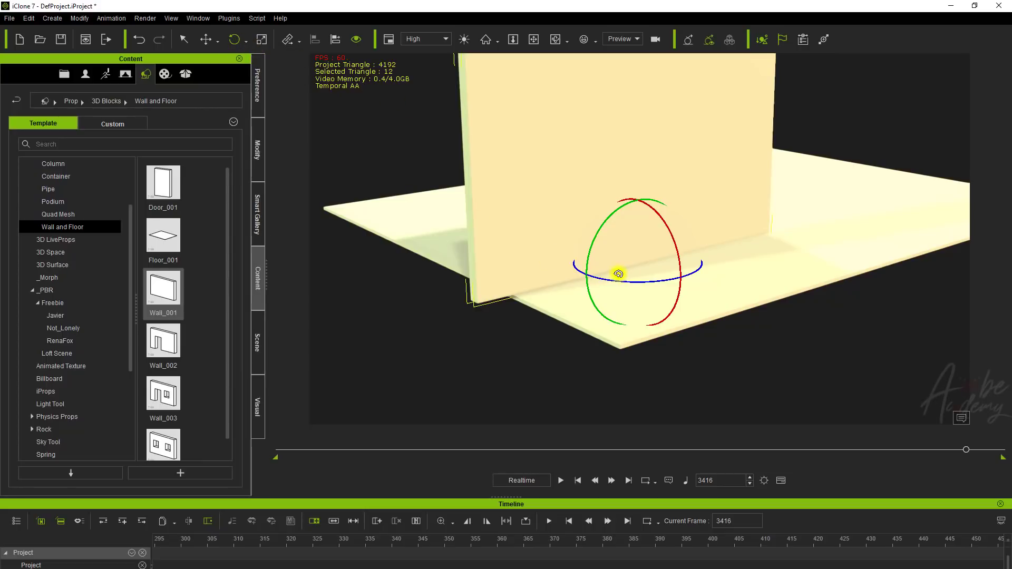
click(247, 42)
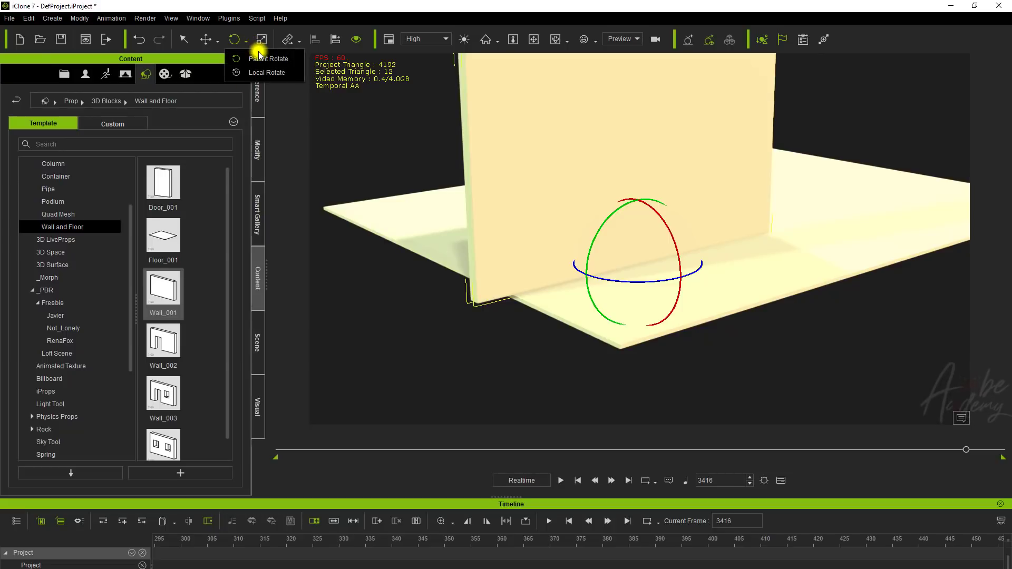
click(258, 59)
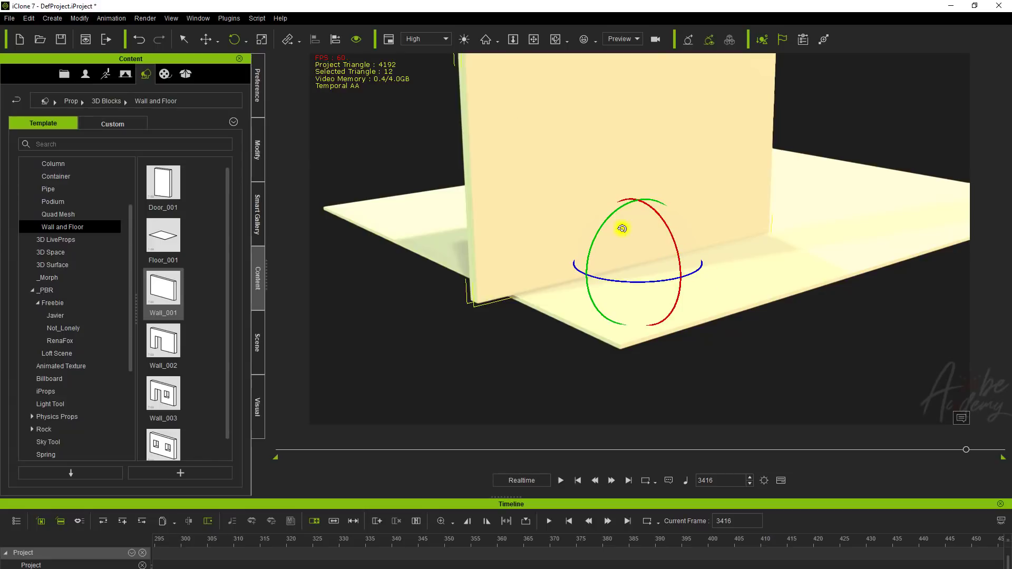
- Try rotating the wall around its Z axis and tilting it around its X axis, and restore its original orientation
drag(667, 280, 626, 280)
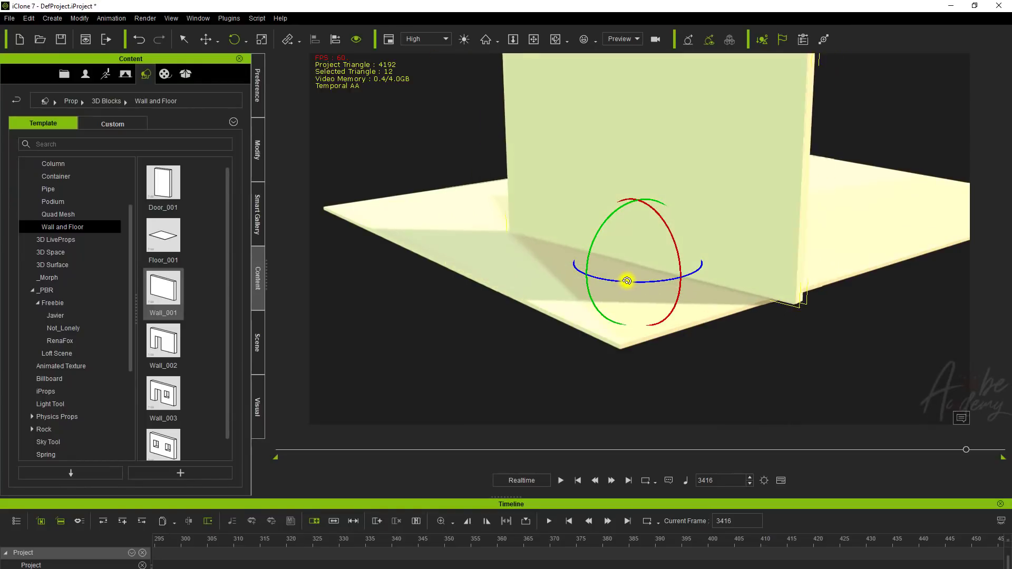
drag(671, 235, 669, 235)
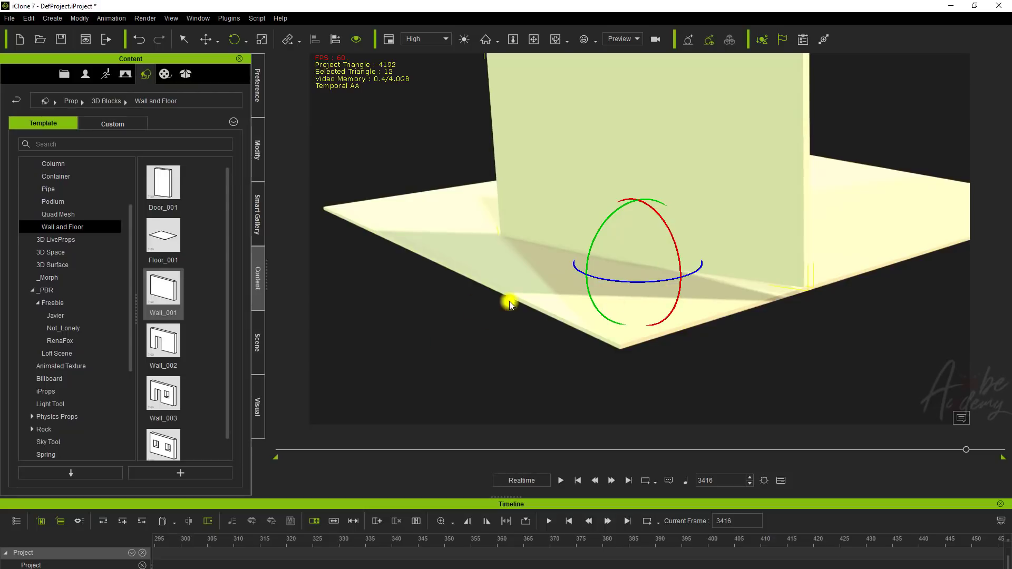
drag(544, 240, 547, 235)
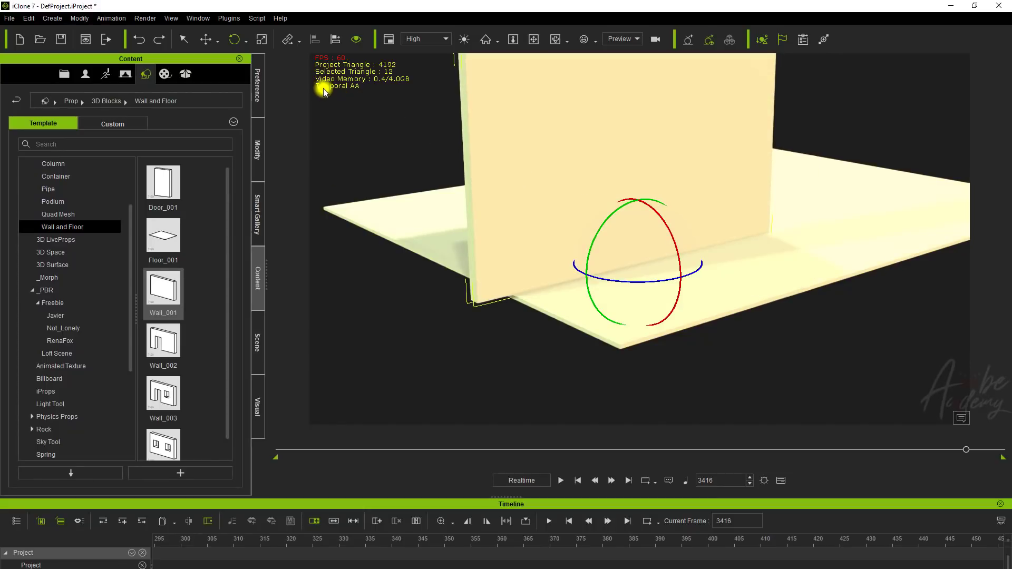
- Try scaling the wall separately along its X, Y and Z axes, and undo the three changes
click(262, 40)
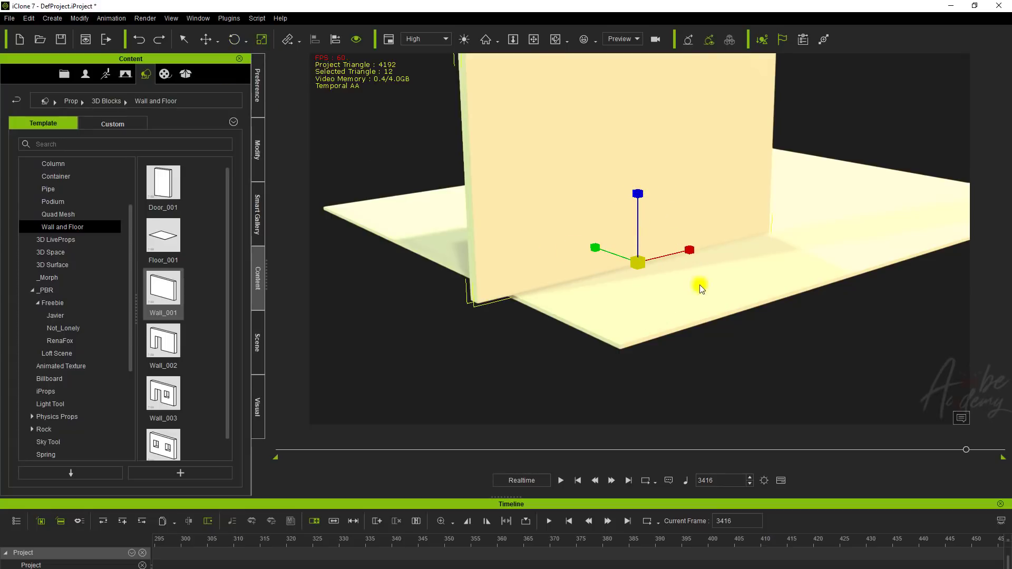
mouse_move(693, 250)
mouse_down()
mouse_move(767, 230)
mouse_move(691, 253)
mouse_move(738, 259)
mouse_move(685, 259)
mouse_up()
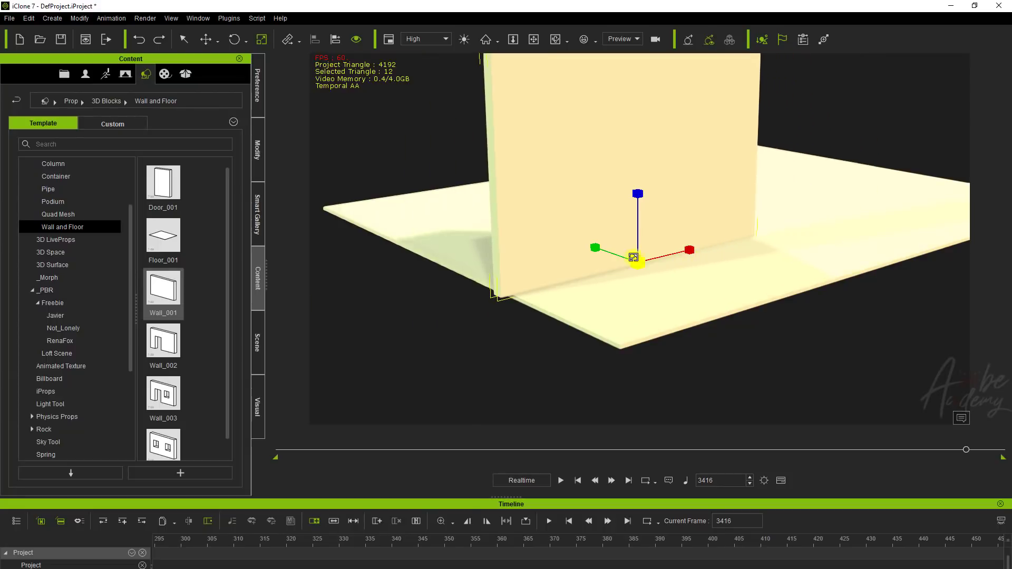
mouse_move(594, 248)
mouse_down()
mouse_move(459, 170)
mouse_move(435, 167)
mouse_move(579, 242)
mouse_up()
drag(639, 193, 656, 178)
key(ctrl+z)
key(ctrl+z)
key(ctrl+z)
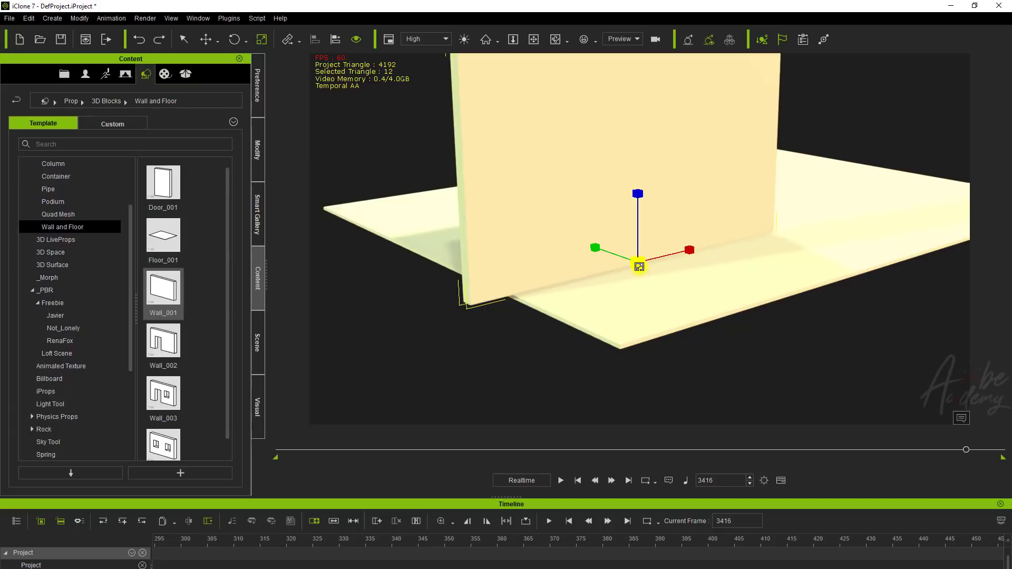
- Try enlarging the wall uniformly on all axes, and undo the enlargement
drag(636, 263, 666, 282)
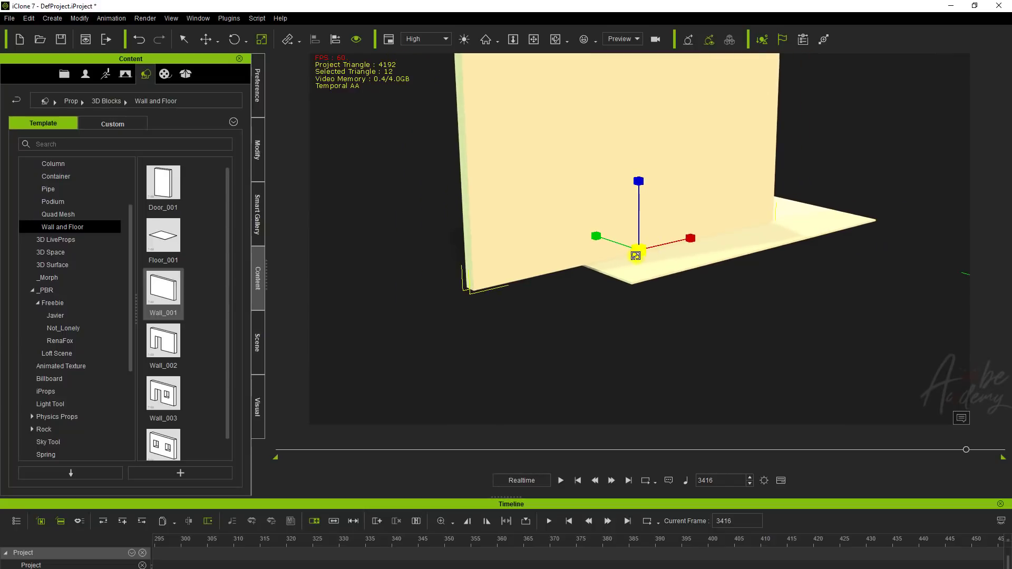
key(ctrl+z)
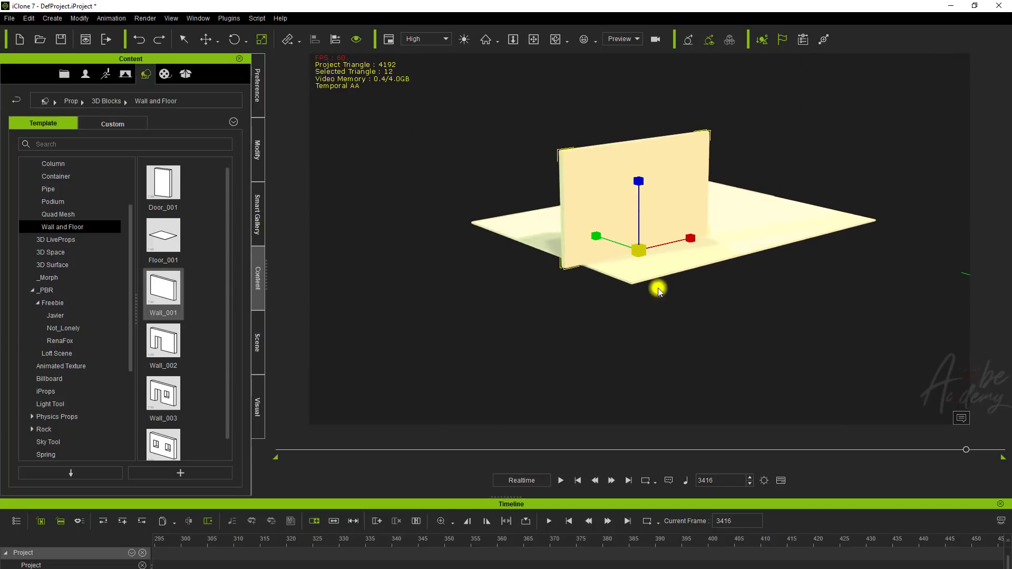
- Rotate the wall around its Z axis to about -84 degrees
scroll(617, 253, up, 3)
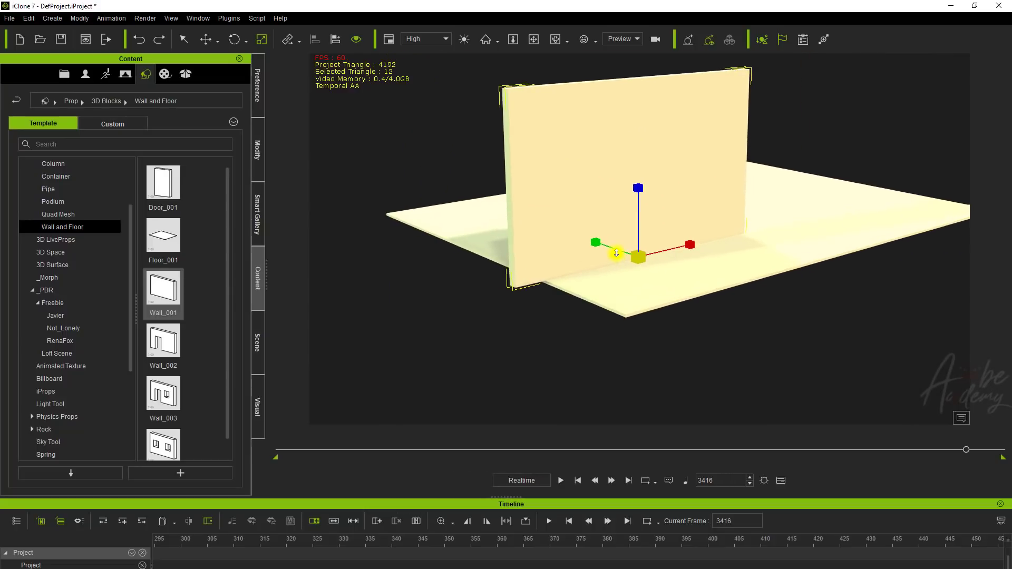
key(e)
drag(632, 275, 592, 276)
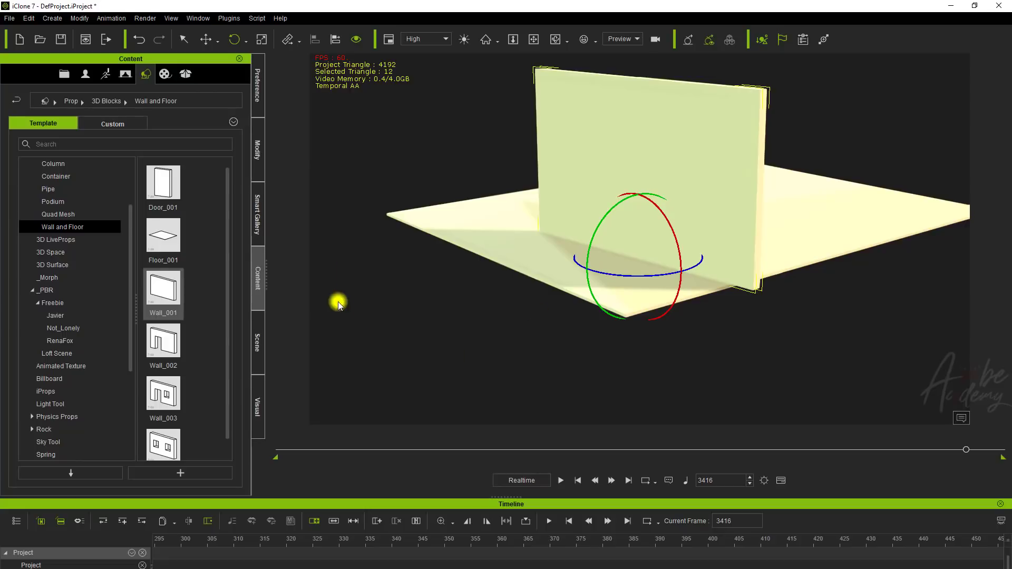
- Show the Modify settings of Wall_001 and look through their sections
click(258, 153)
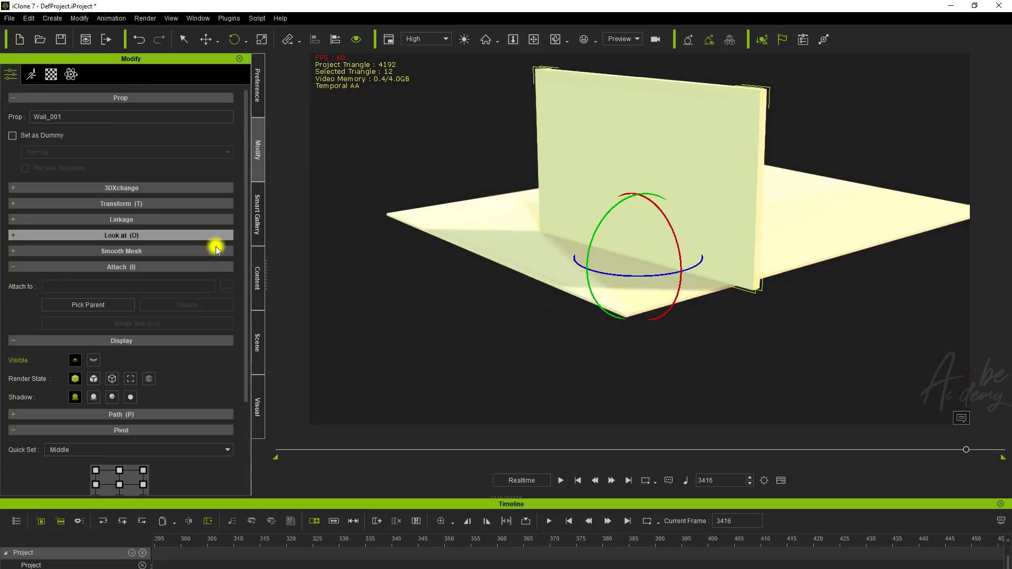
scroll(188, 340, down, 3)
scroll(188, 337, up, 3)
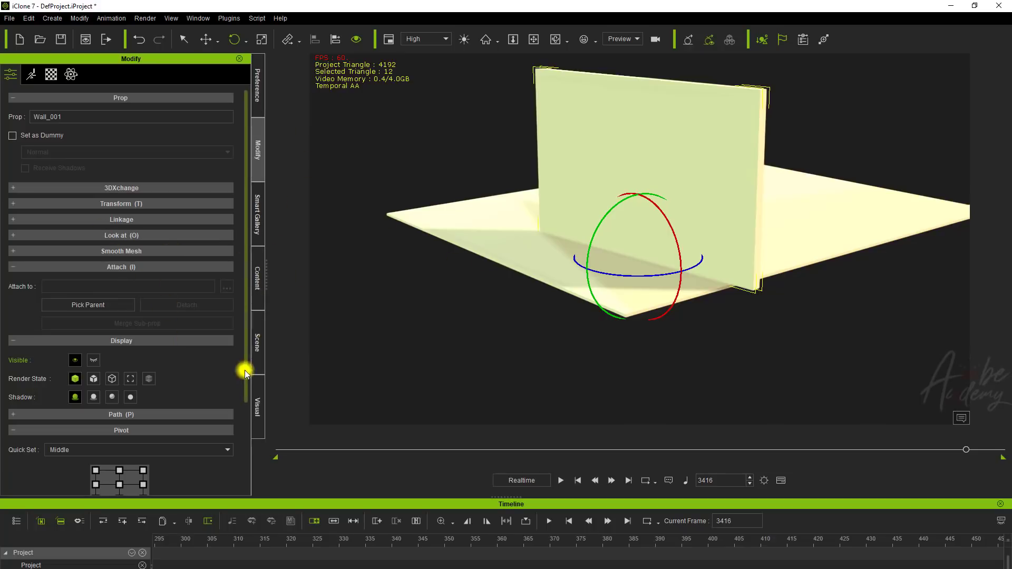
click(253, 394)
scroll(208, 311, down, 3)
scroll(216, 303, up, 3)
- Expand the wall's Transform settings and rotate it around its Z axis to about -92 degrees
click(256, 156)
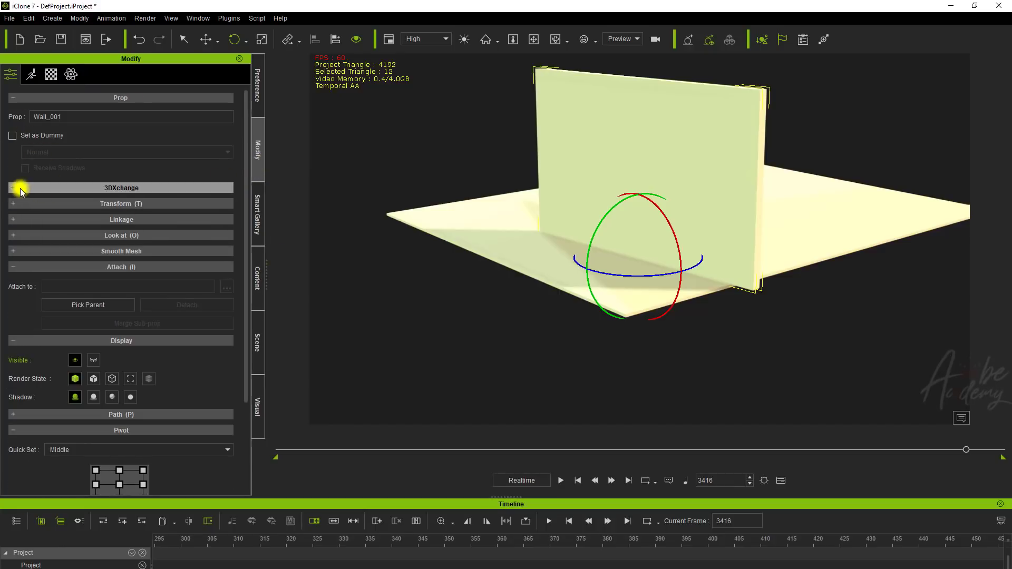
click(15, 204)
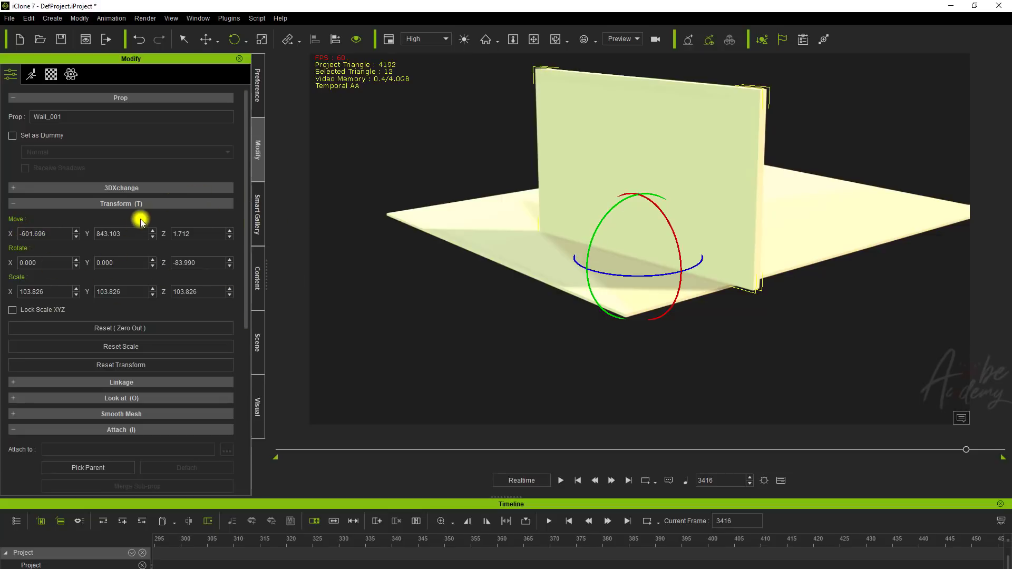
drag(625, 276, 621, 280)
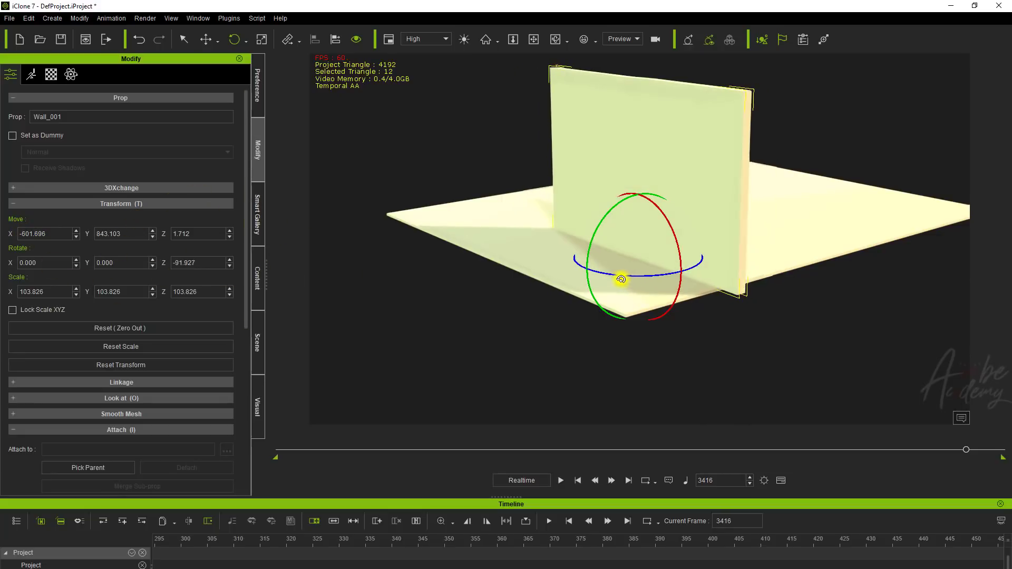
- Set the wall's Z rotation to -90 degrees
click(203, 264)
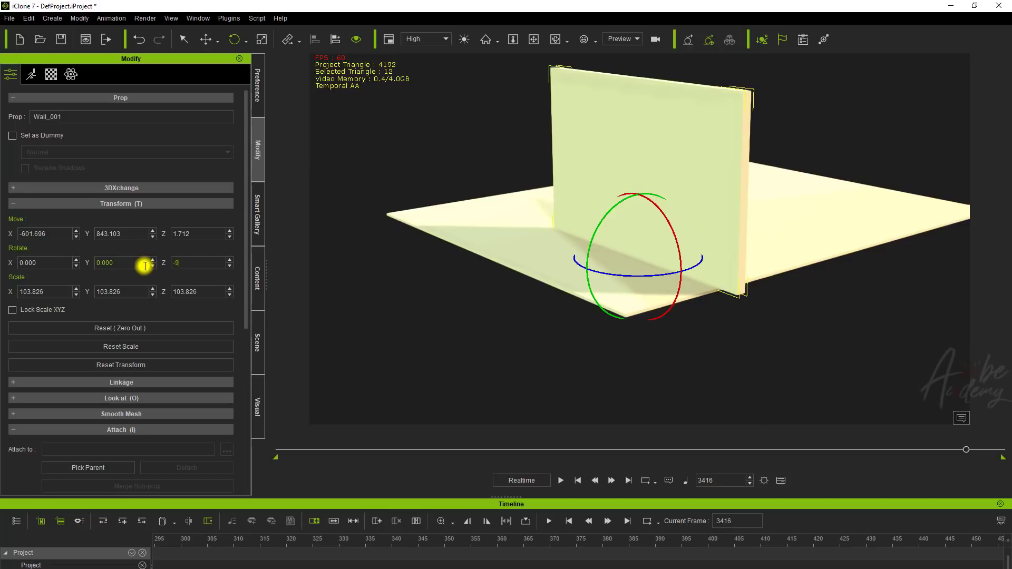
text(-90)
key(Return)
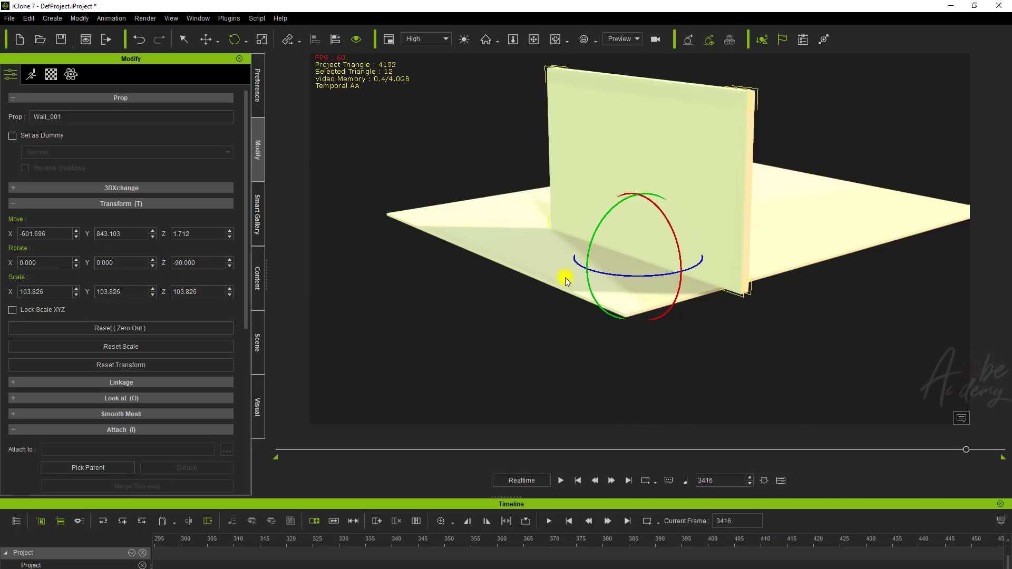
- Show the Preference settings and detach them into a floating panel on the far side of the viewport from the Modify settings
click(258, 84)
drag(179, 69, 912, 75)
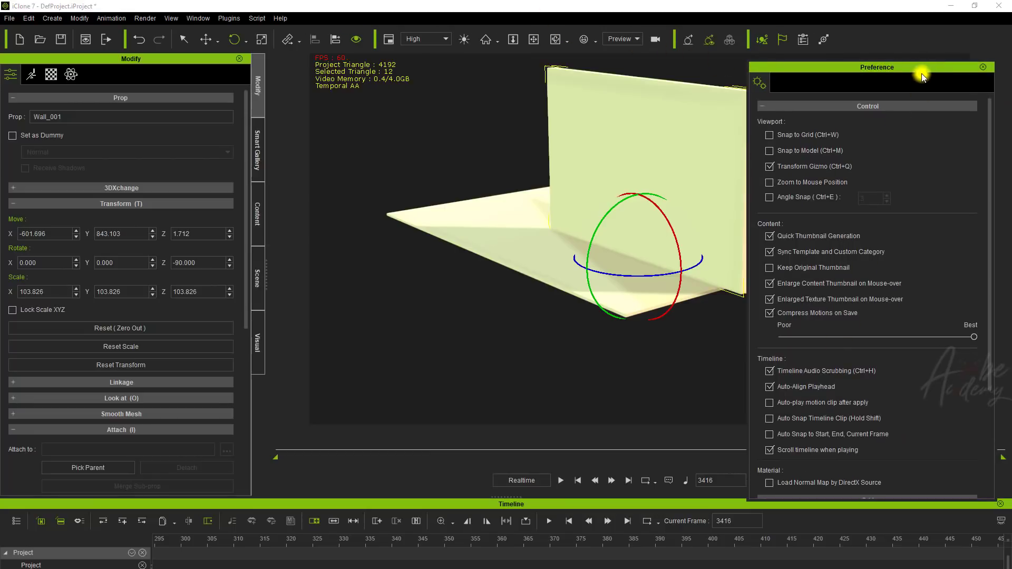
drag(915, 67, 923, 41)
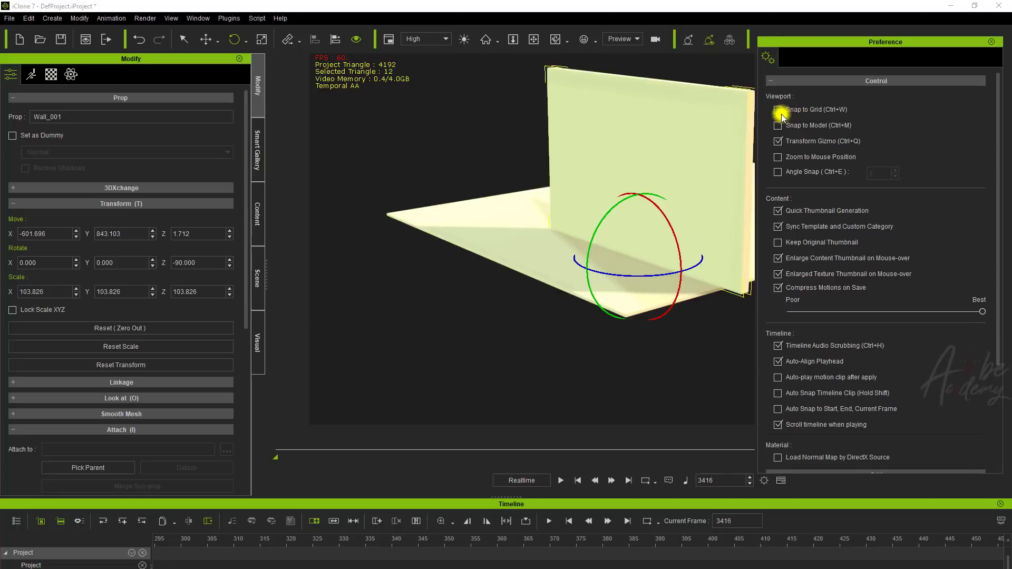
- Move the wall freehand towards the floor's near edge, to about X -814 and Y 903
middle_drag(710, 213, 645, 250)
scroll(643, 239, up, 6)
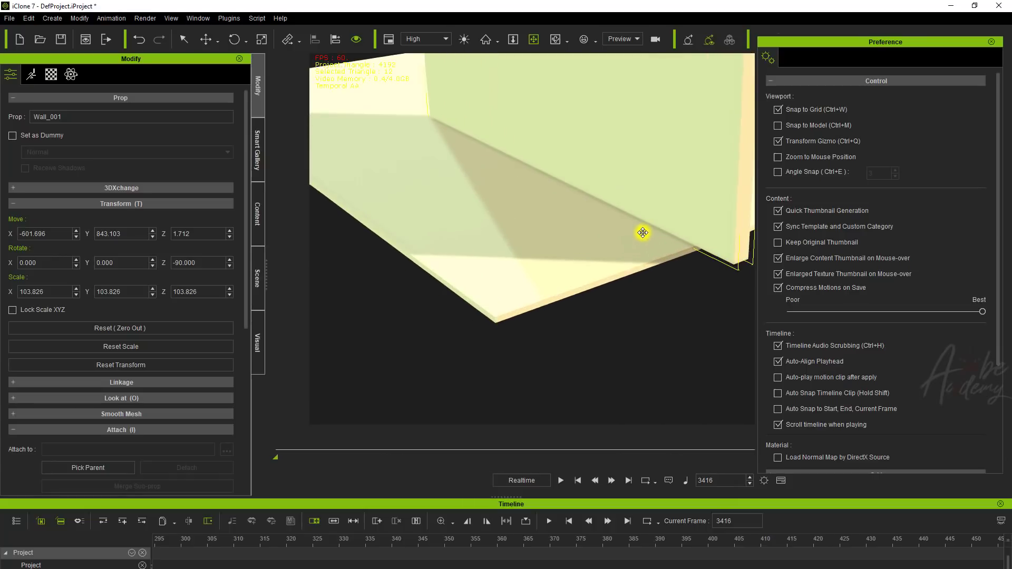
scroll(642, 233, up, 5)
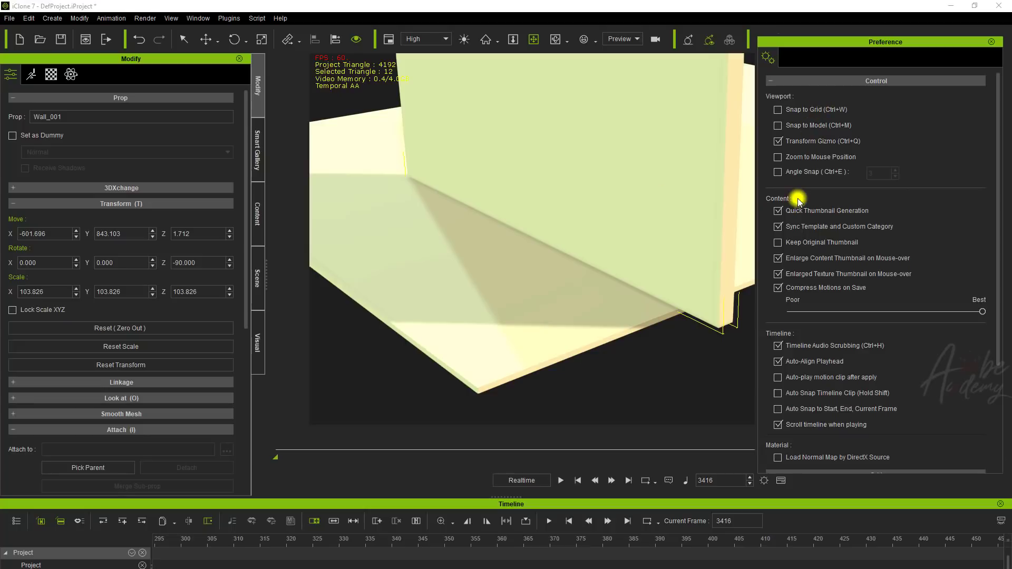
key(w)
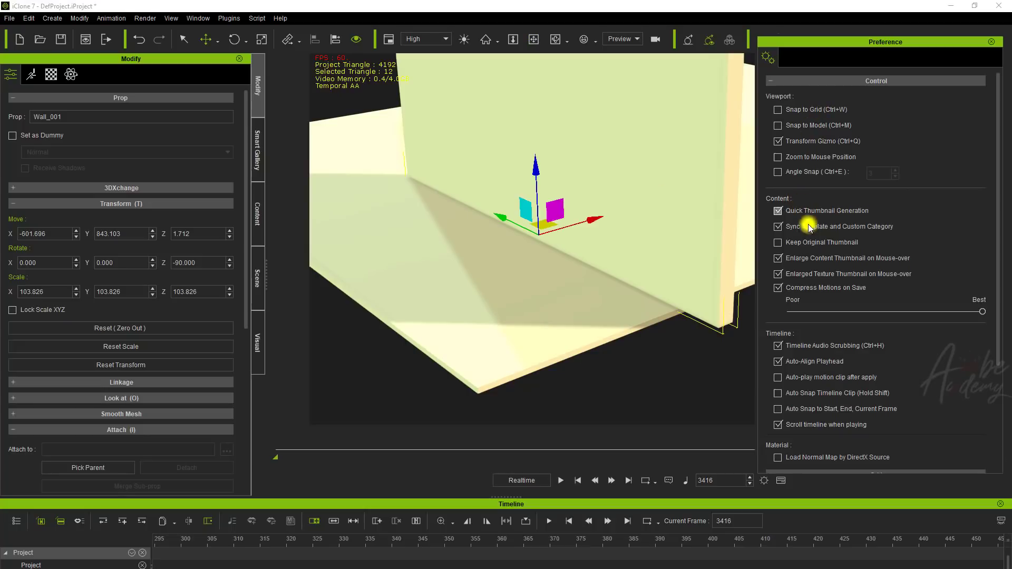
drag(601, 217, 432, 262)
drag(339, 265, 420, 348)
right_drag(453, 370, 493, 285)
right_drag(489, 240, 573, 327)
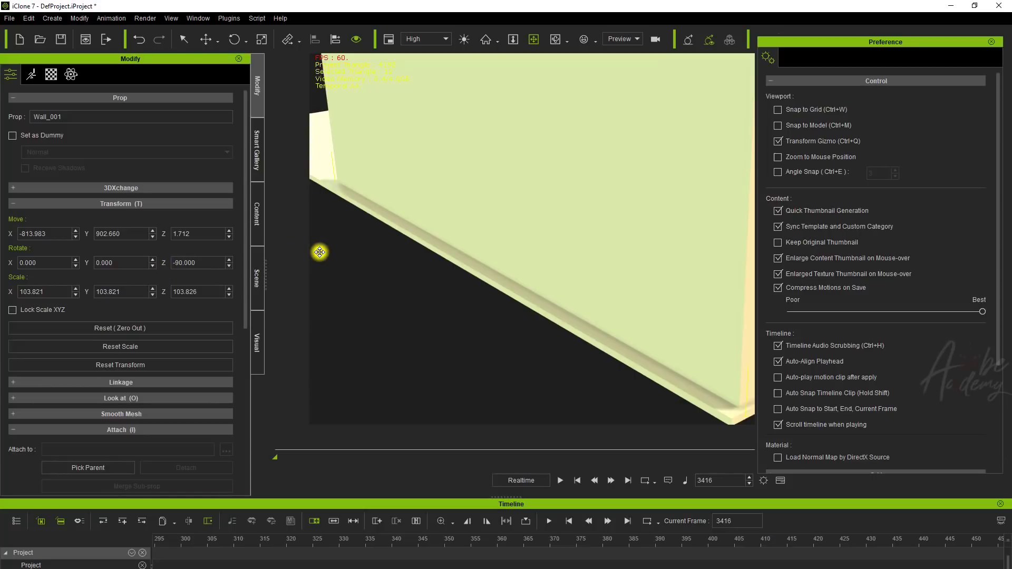
- Fine-tune the wall's position along X and Y against the floor's corner, to about X -826 and Y 898
drag(545, 298, 521, 255)
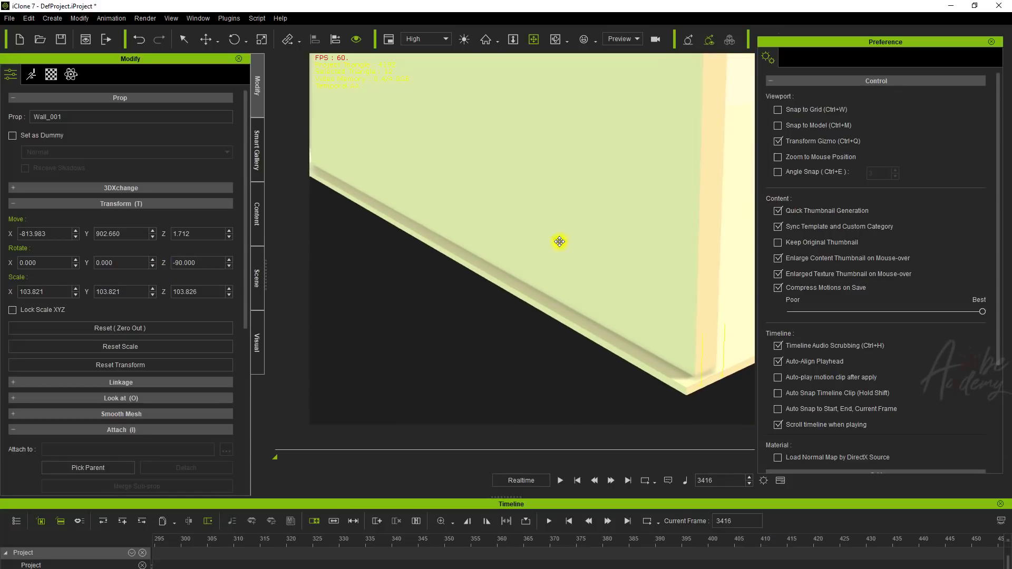
scroll(464, 245, down, 2)
key(w)
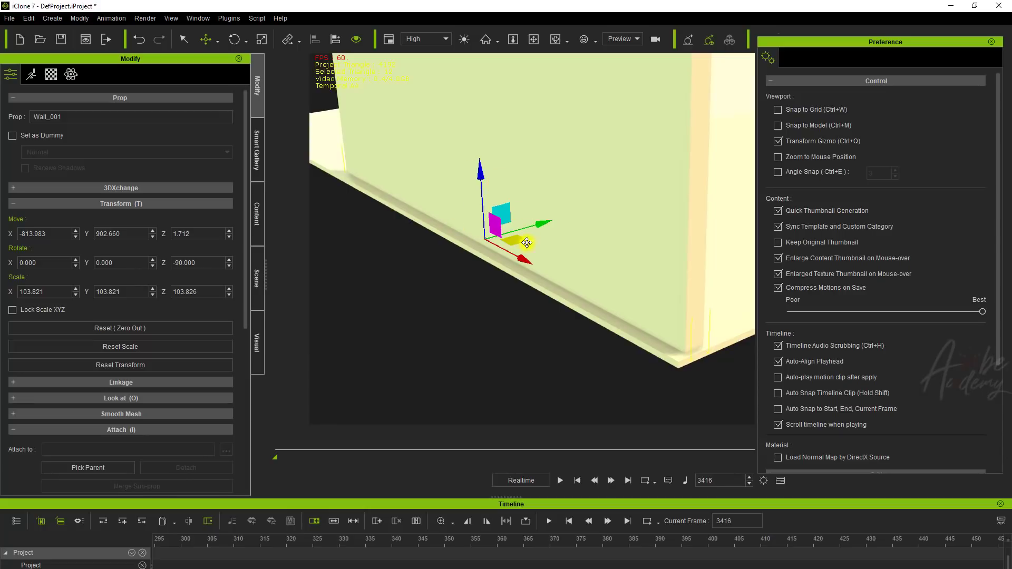
key(w)
drag(448, 223, 445, 221)
drag(534, 223, 526, 225)
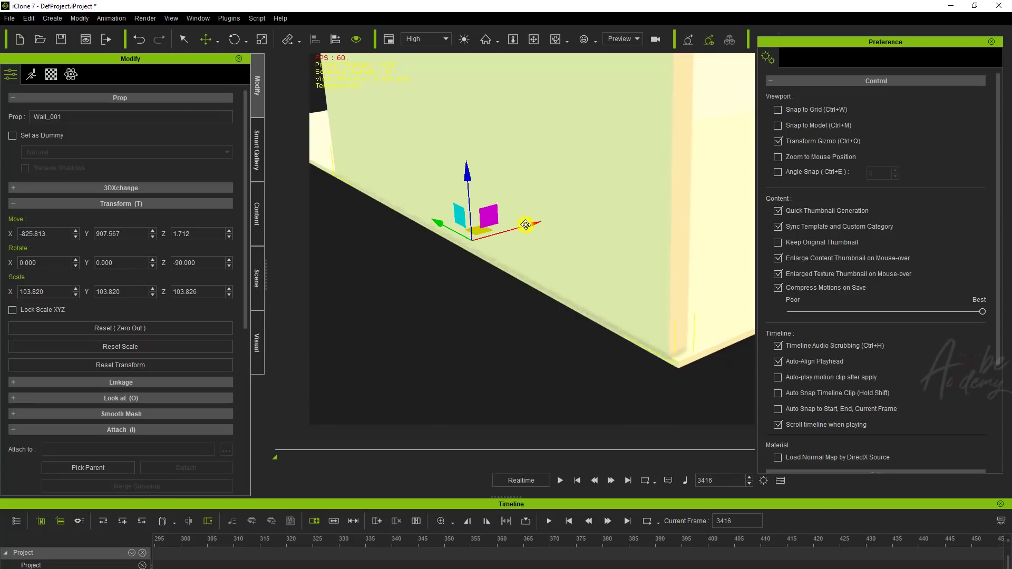
mouse_move(440, 227)
mouse_down()
mouse_move(456, 236)
mouse_move(426, 240)
mouse_up()
scroll(706, 376, up, 2)
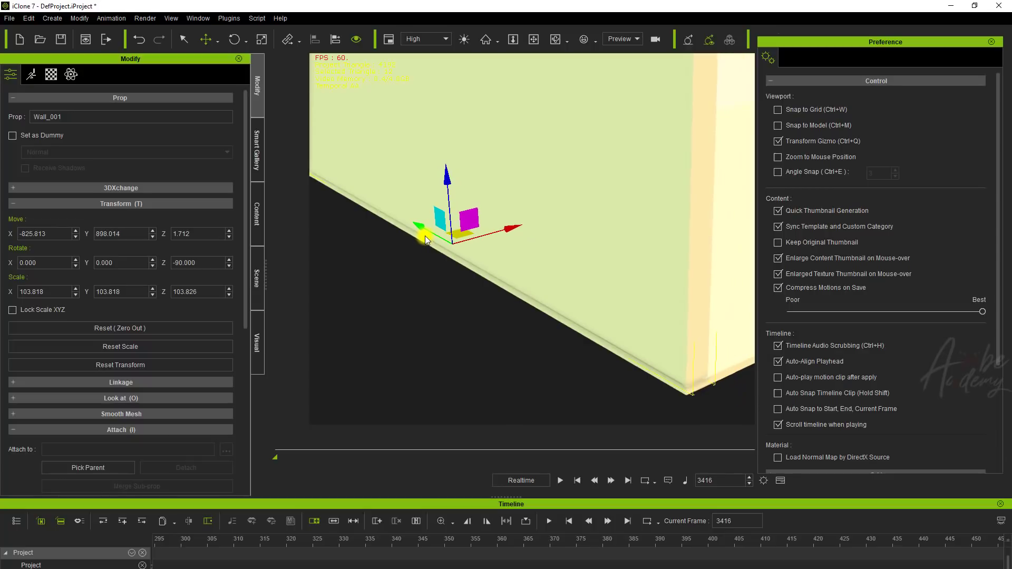
scroll(665, 371, up, 2)
middle_drag(660, 371, 629, 342)
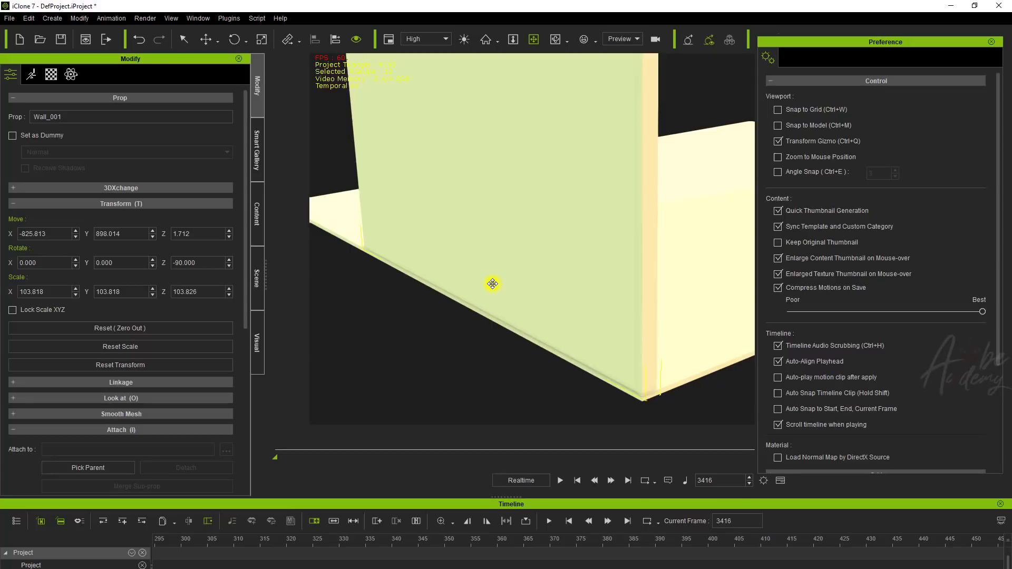
- Delete the wall and place a new Wall_001 from the Wall and Floor props onto the floor
click(258, 213)
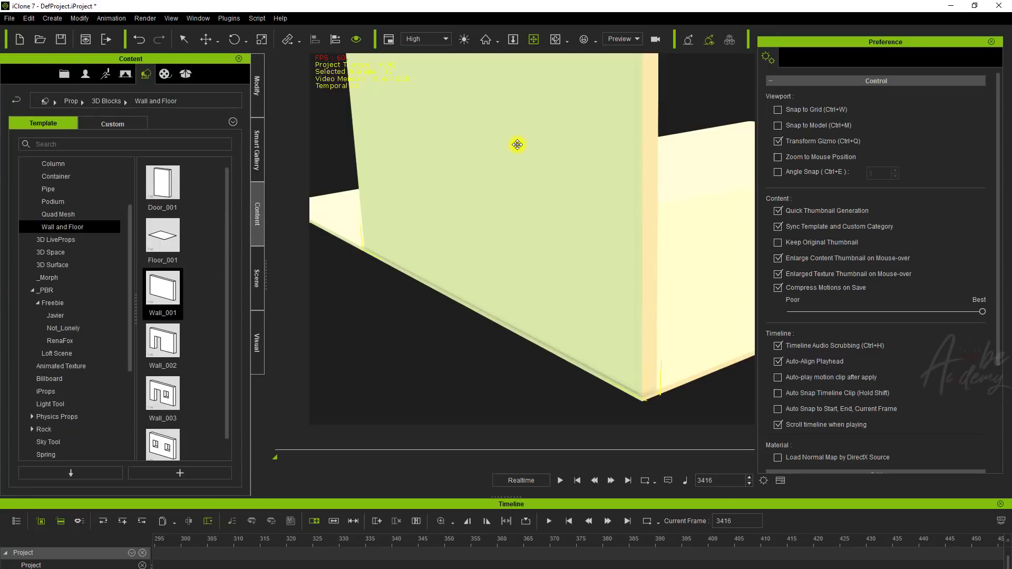
key(Delete)
drag(169, 233, 517, 283)
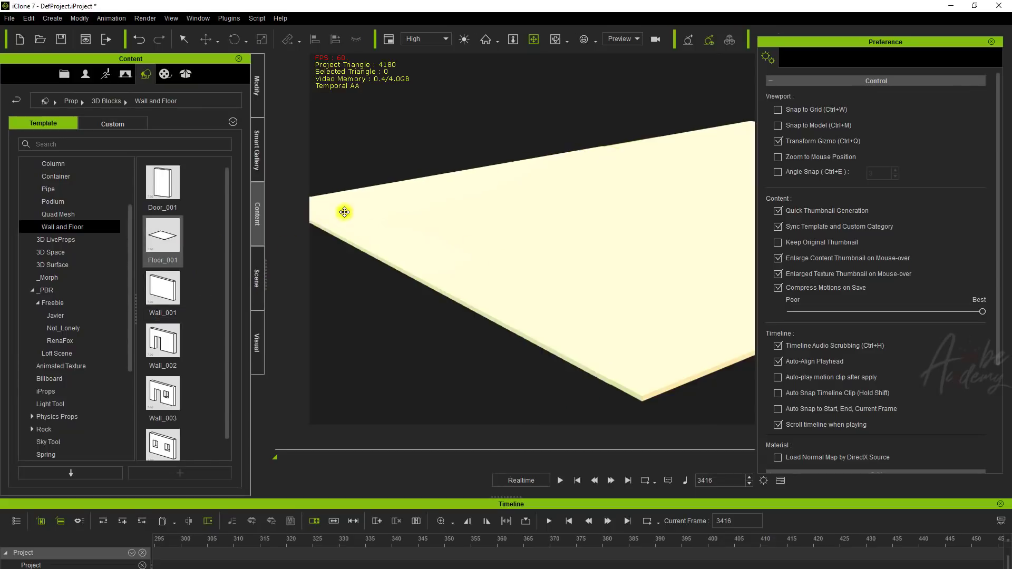
drag(163, 289, 458, 296)
key(e)
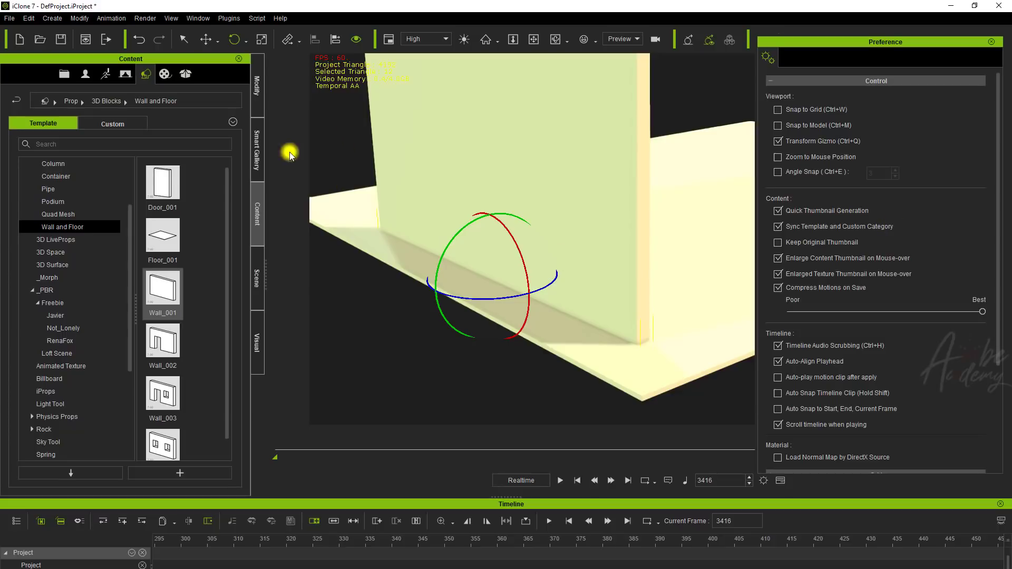
- Set the new wall's Z rotation to exactly -90 degrees in its Transform settings
click(253, 95)
double_click(198, 262)
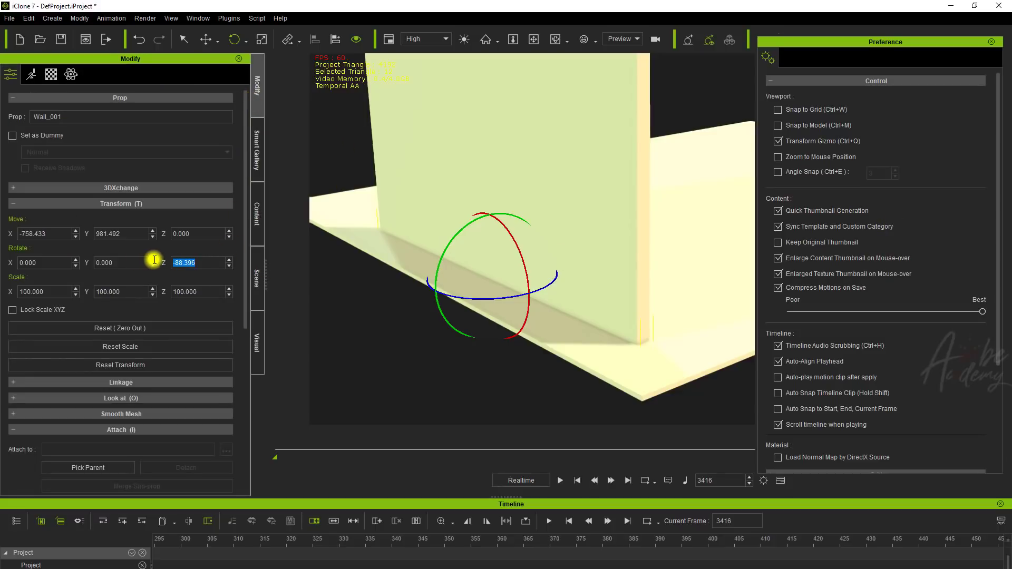
key(Return)
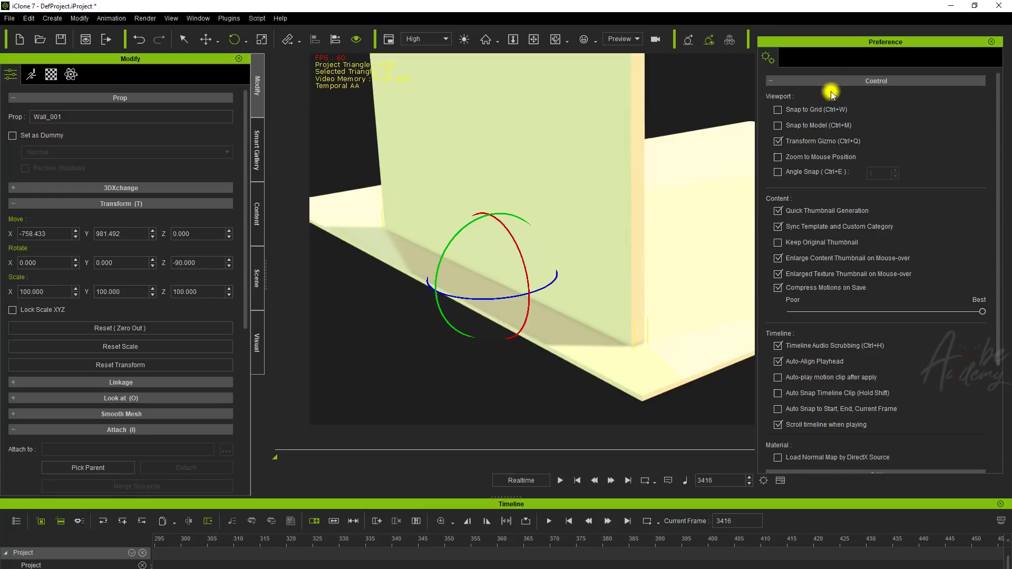
- Enable Snap to Grid and Snap to Model in the preferences, and display the grid
click(778, 109)
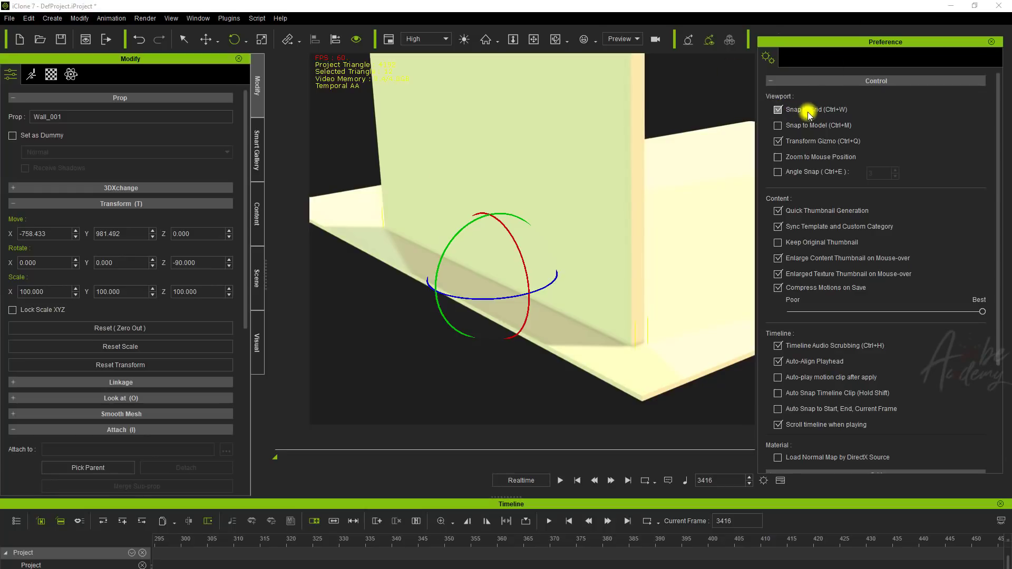
click(794, 126)
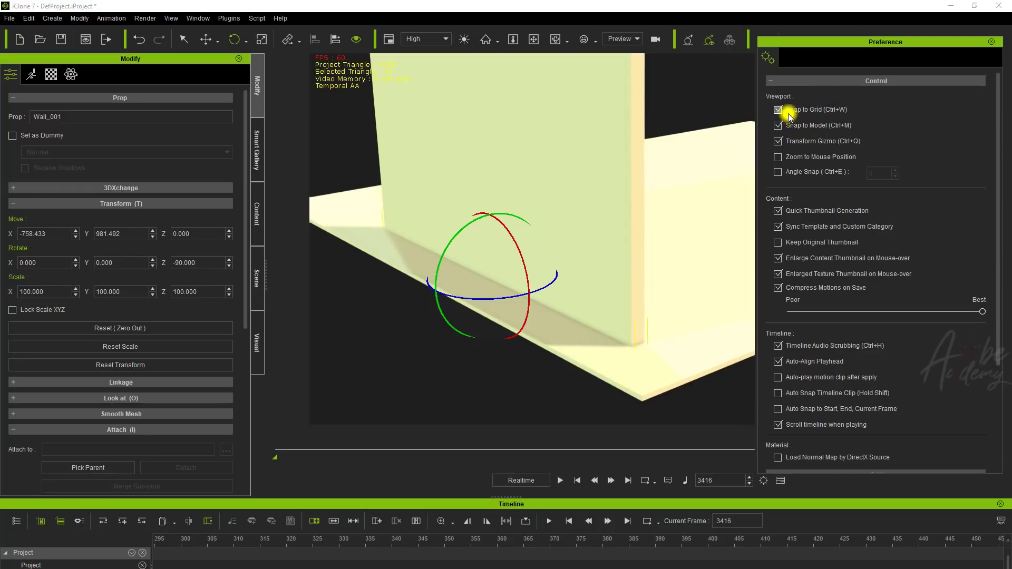
click(791, 111)
key(ctrl+g)
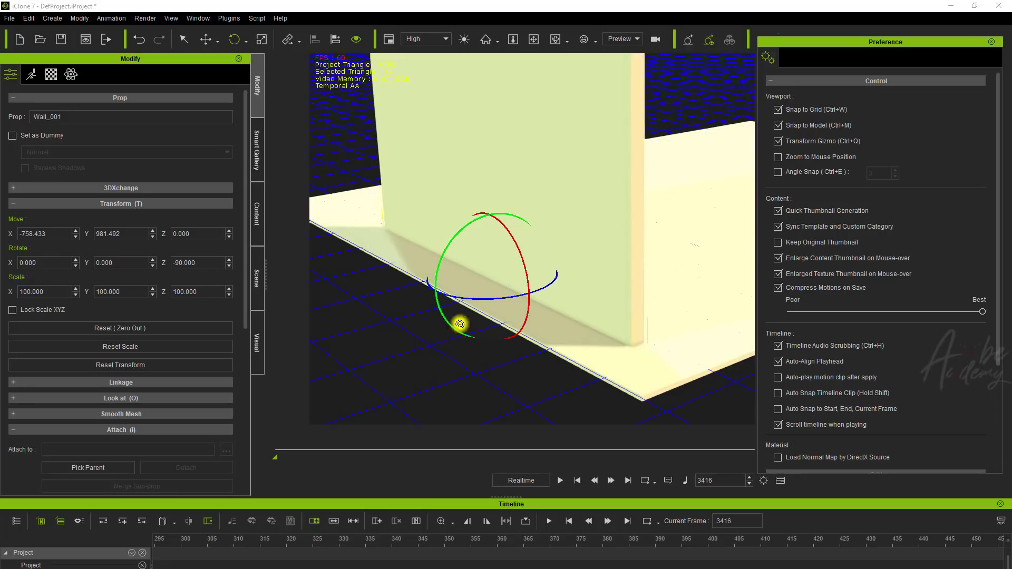
- Try moving the wall with grid snapping, to X -744 and Y 1023
key(w)
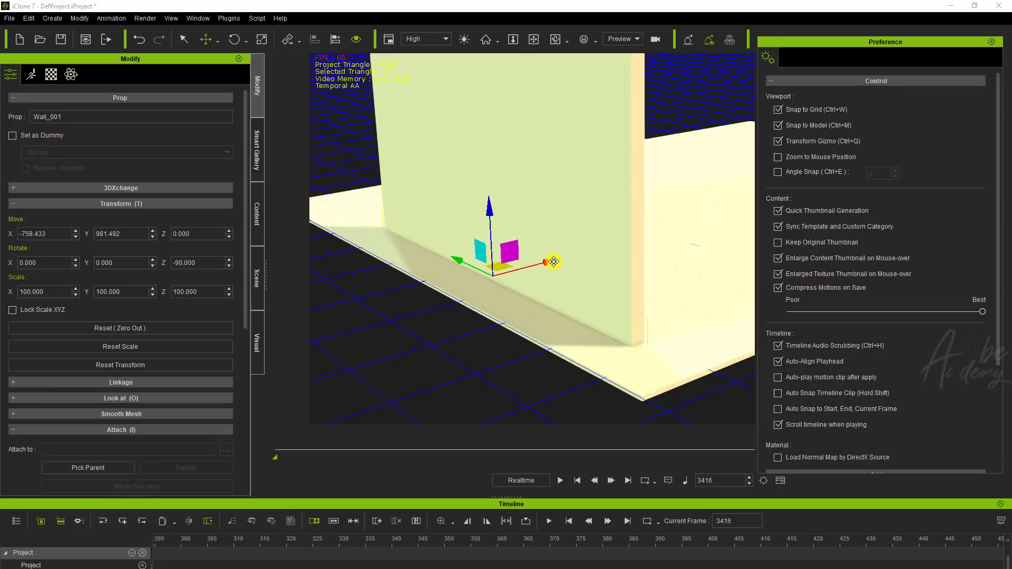
mouse_move(554, 261)
mouse_down()
mouse_move(576, 261)
mouse_move(552, 261)
mouse_move(577, 278)
mouse_move(509, 298)
mouse_move(673, 255)
mouse_move(567, 271)
mouse_up()
- Turn off Snap to Grid and move the wall onto the floor's near corner, at about X -825 and Y 888
click(796, 108)
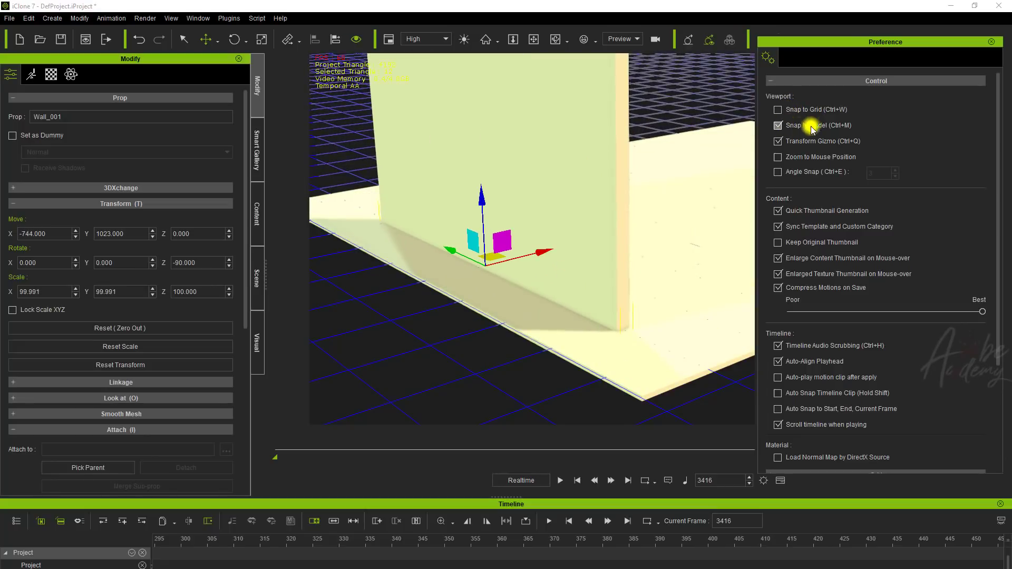
drag(548, 255, 498, 257)
drag(410, 267, 462, 297)
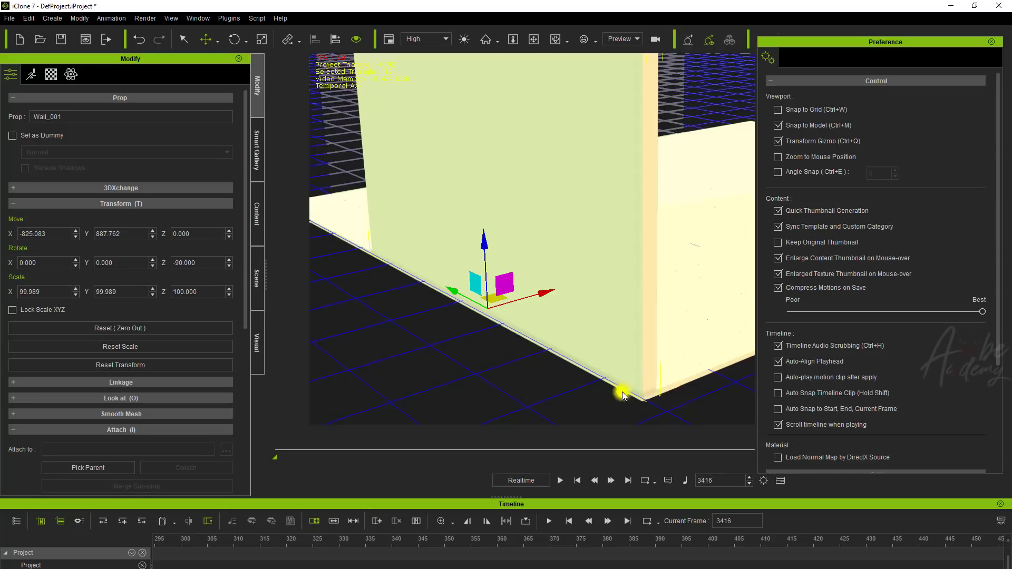
mouse_move(557, 293)
mouse_down()
mouse_move(579, 292)
mouse_move(566, 293)
mouse_up()
key(x)
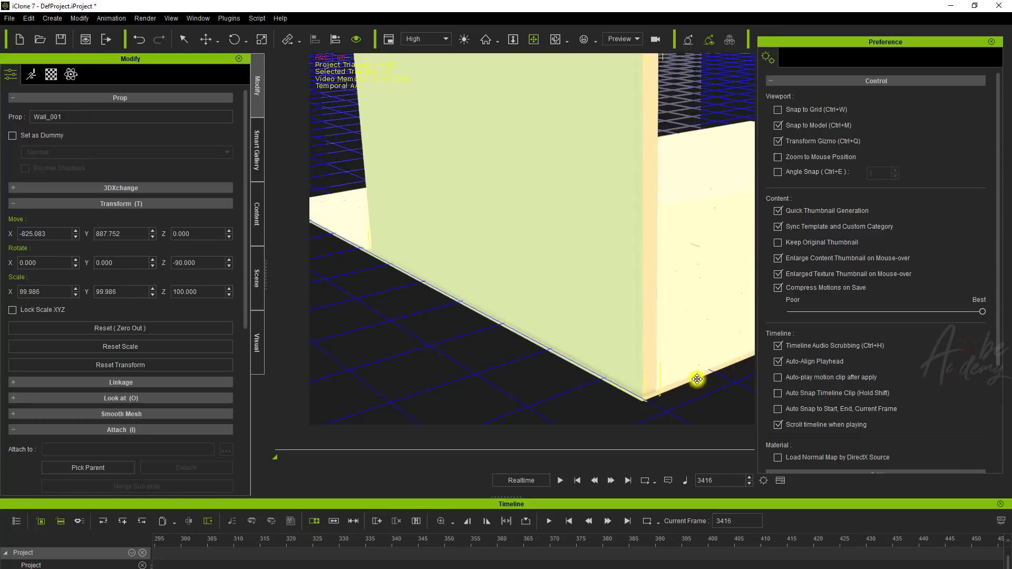
- Examine up close how the wall's lower corner aligns with the floor's corner
drag(696, 379, 623, 278)
scroll(621, 277, up, 6)
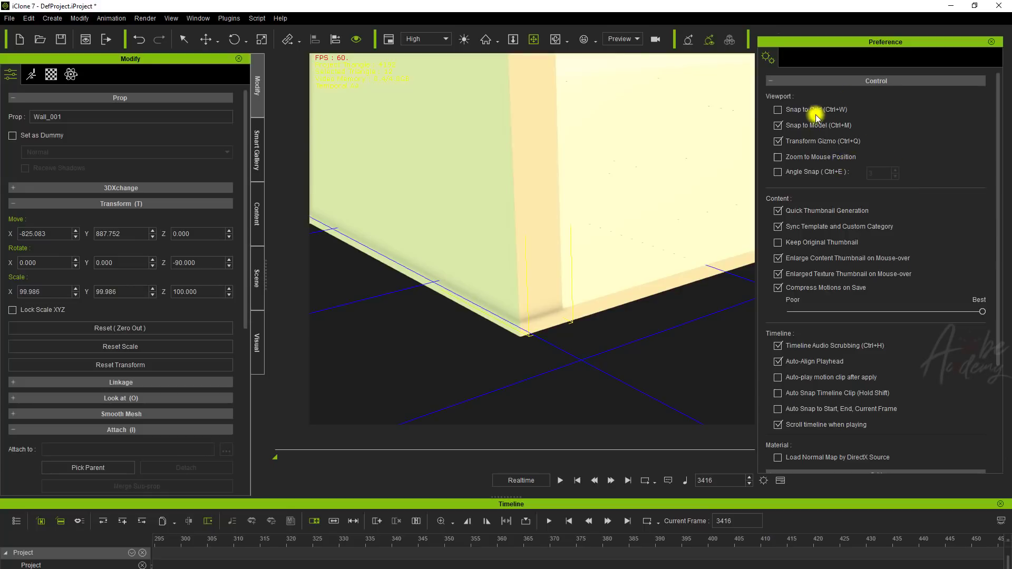
scroll(559, 316, up, 3)
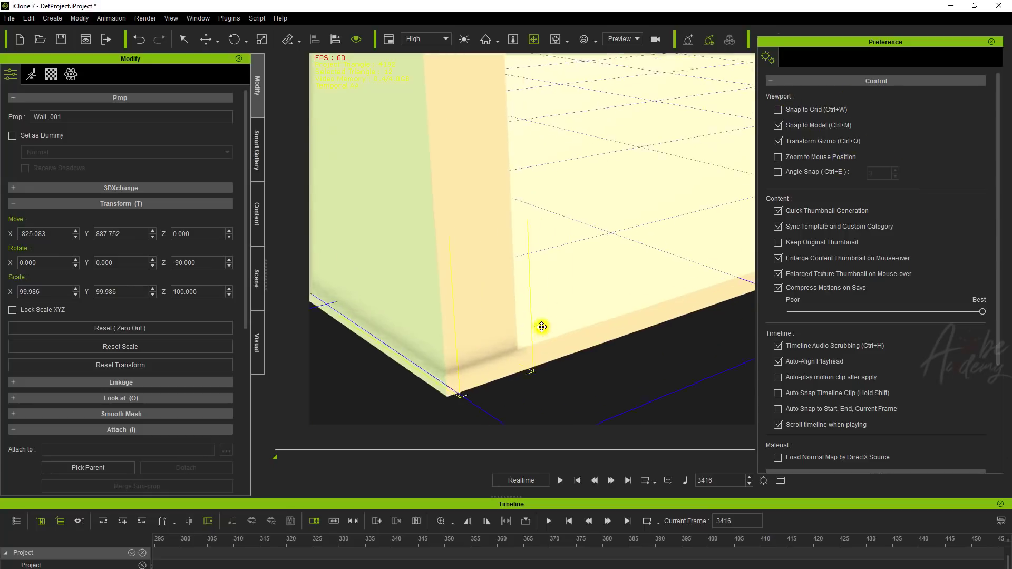
drag(512, 353, 615, 281)
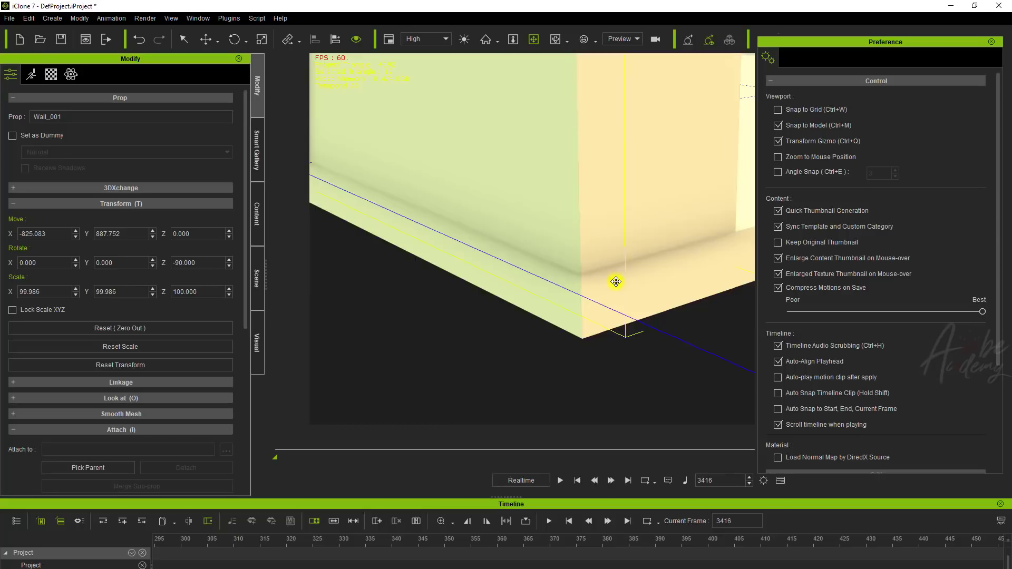
scroll(616, 281, up, 2)
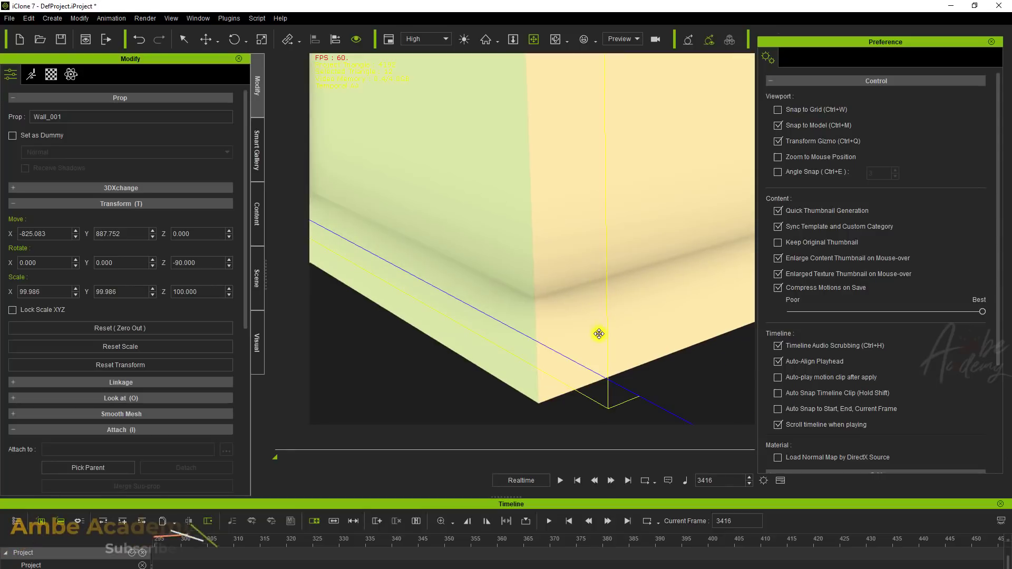
scroll(598, 266, down, 5)
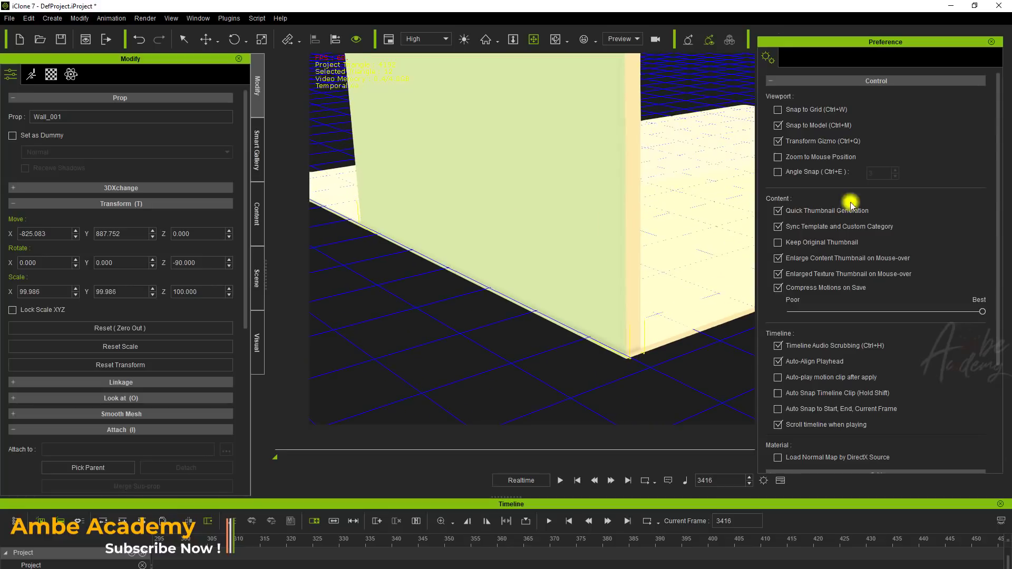
- Look over the Control preferences, including Zoom to Mouse Position and Angle Snap
click(784, 157)
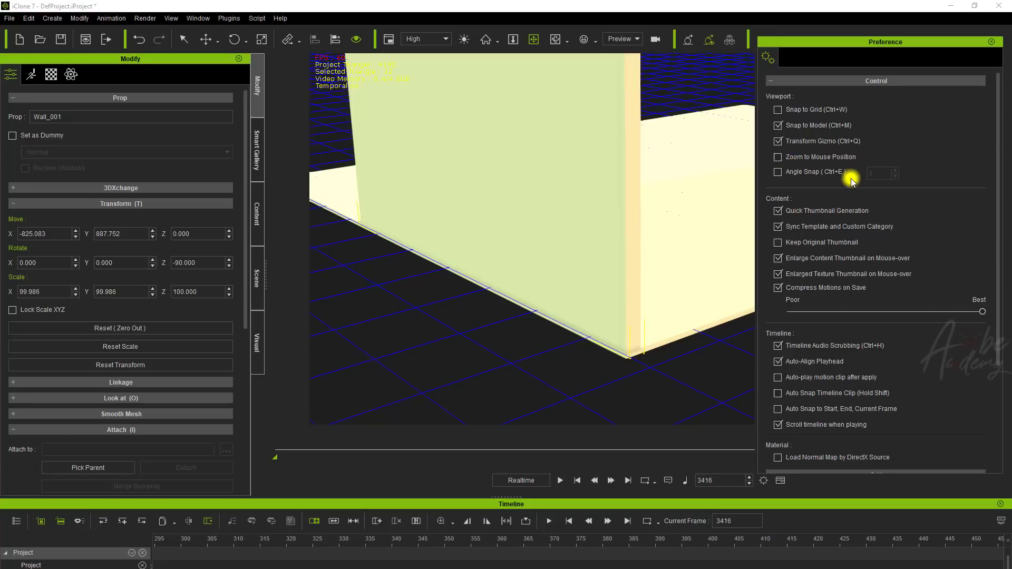
click(818, 172)
click(805, 79)
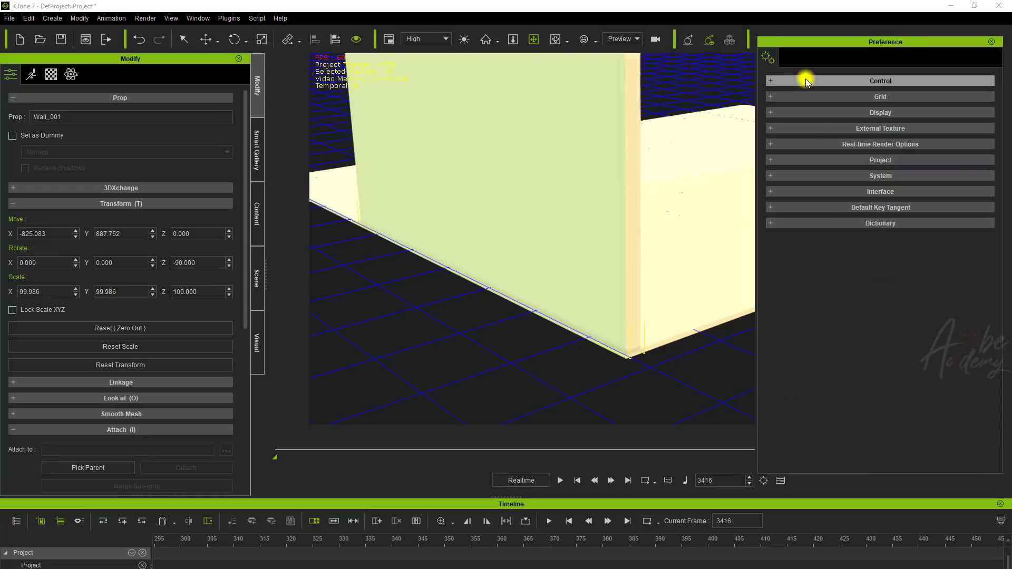
click(805, 79)
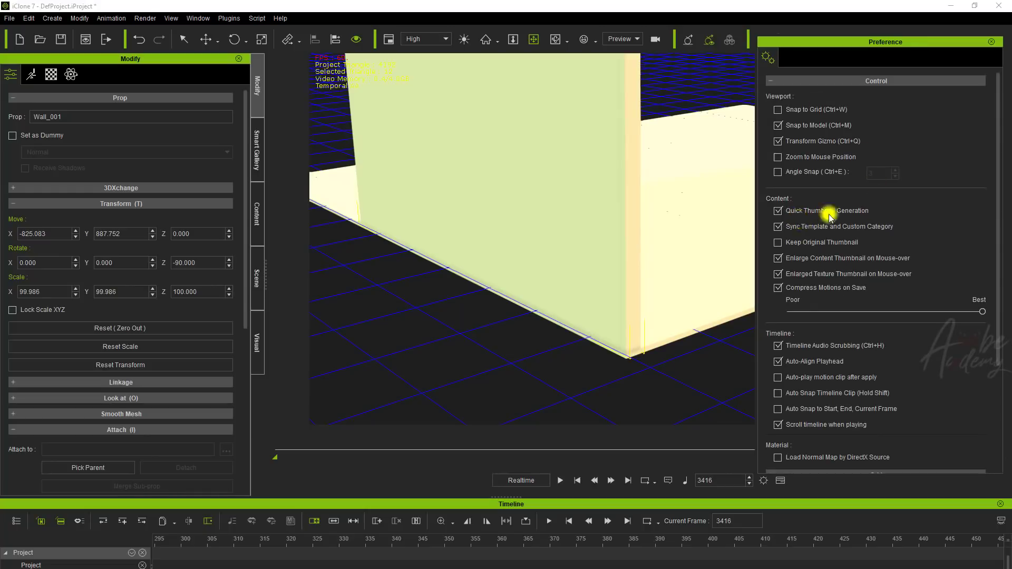
scroll(666, 283, down, 3)
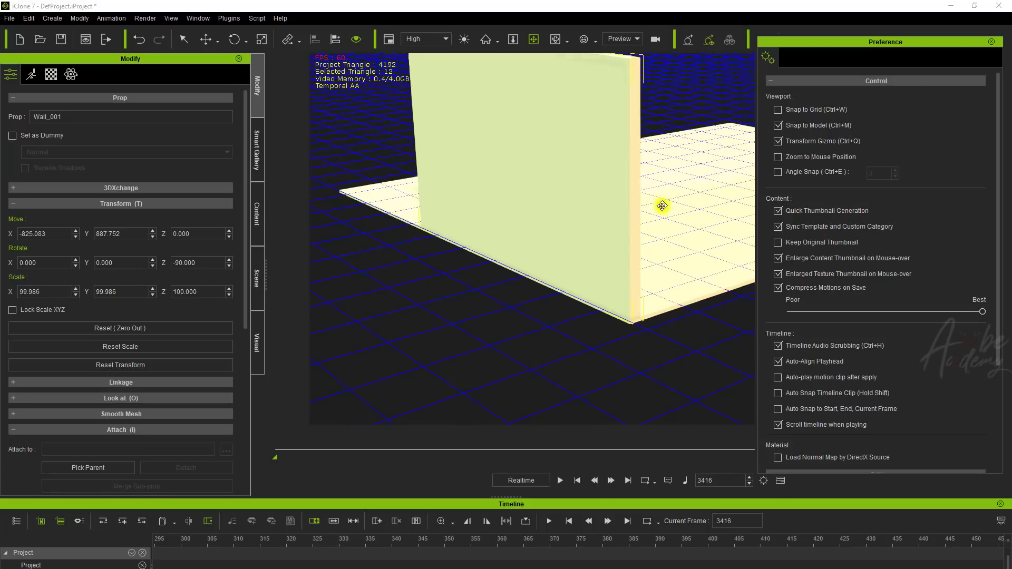
middle_drag(646, 214, 617, 253)
key(ctrl+g)
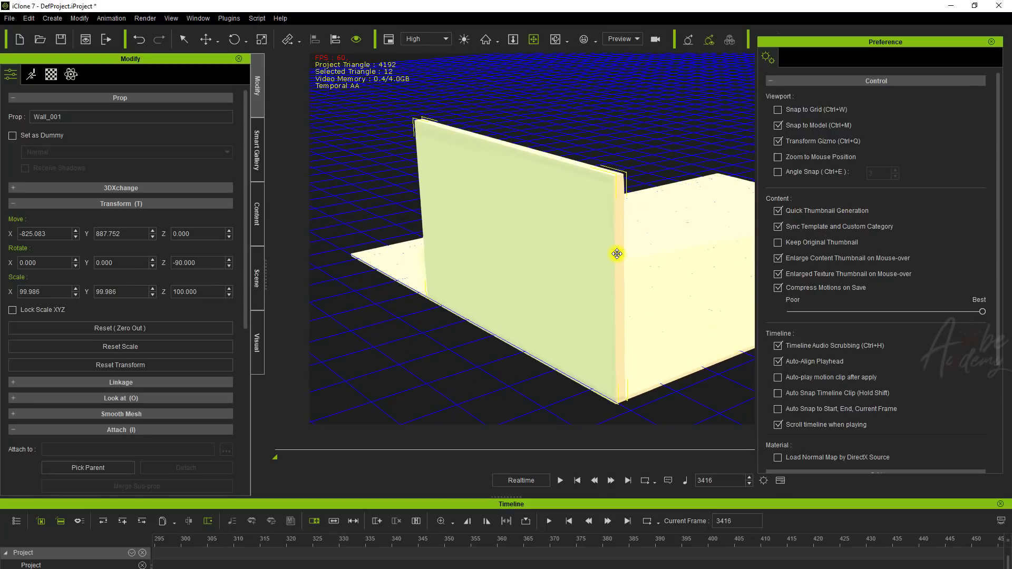
- Examine how the wall sits on the floor from several angles and look over the Timeline options in the preferences
right_drag(686, 257, 630, 286)
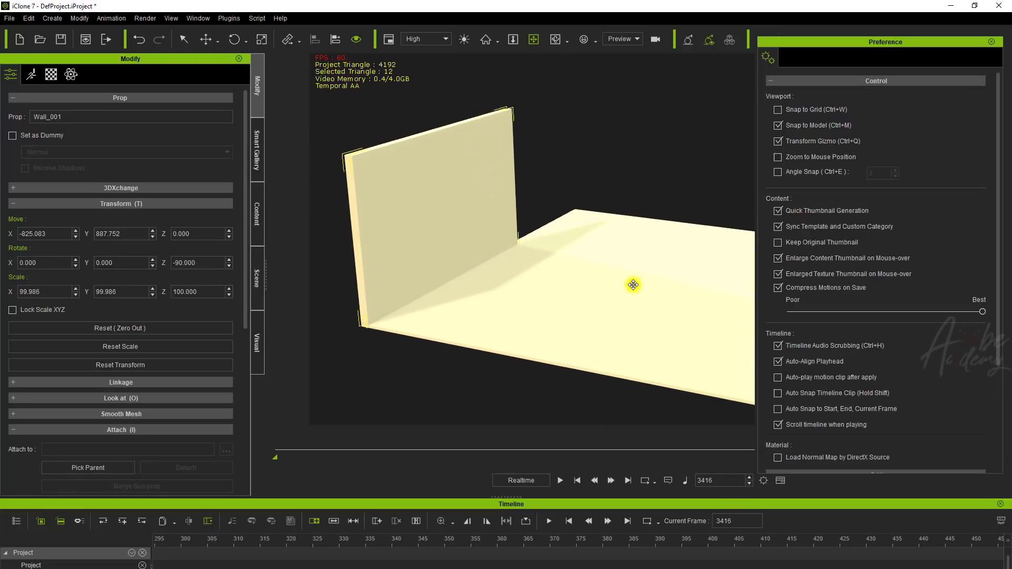
click(262, 204)
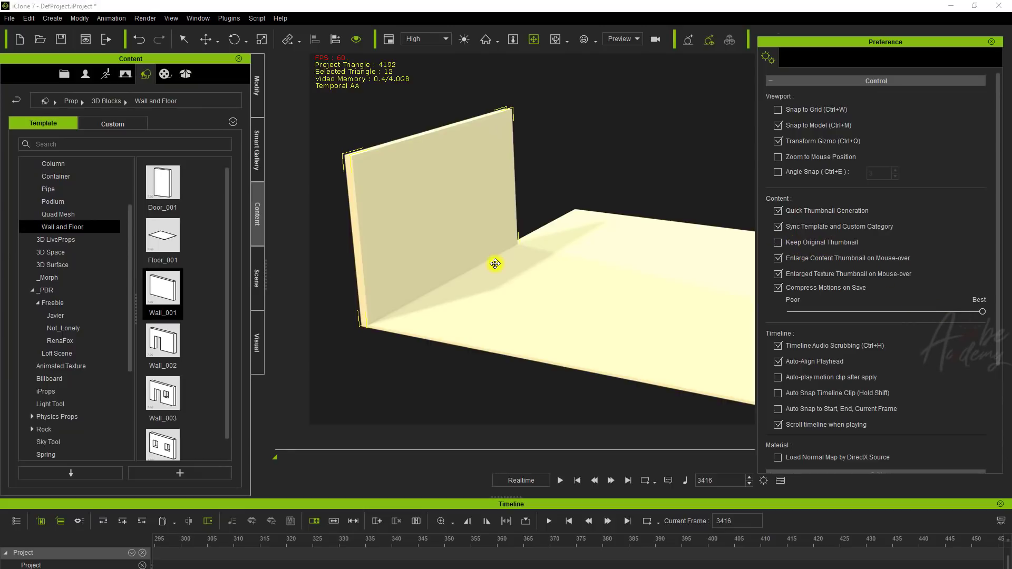
right_drag(480, 256, 587, 256)
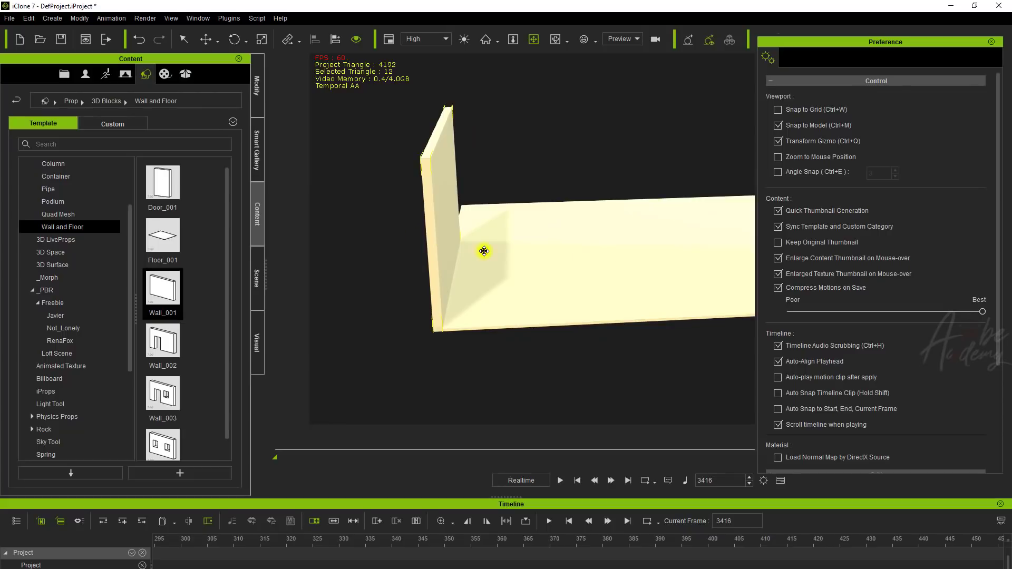
right_drag(474, 248, 389, 270)
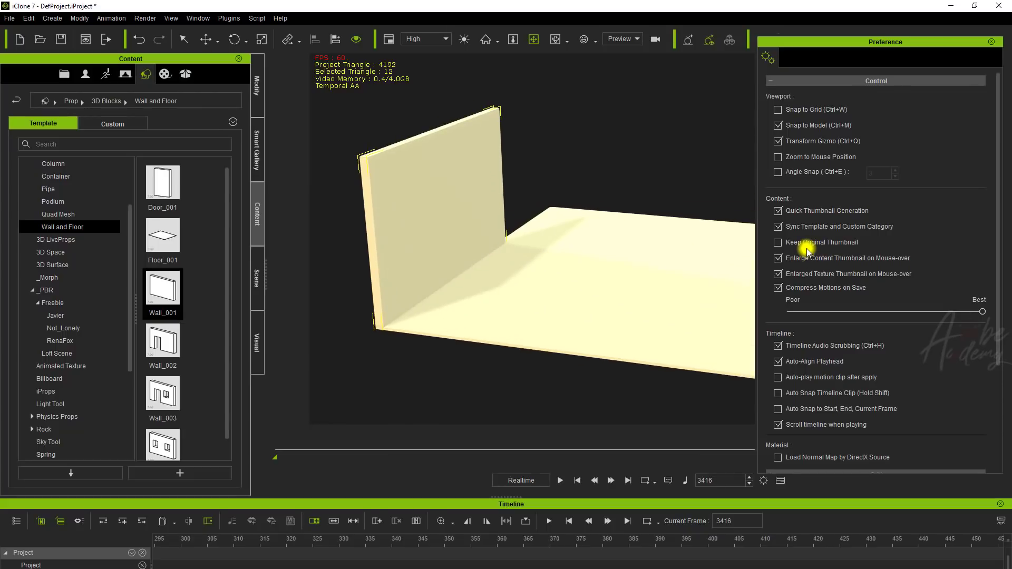
scroll(873, 258, down, 2)
scroll(873, 258, down, 2)
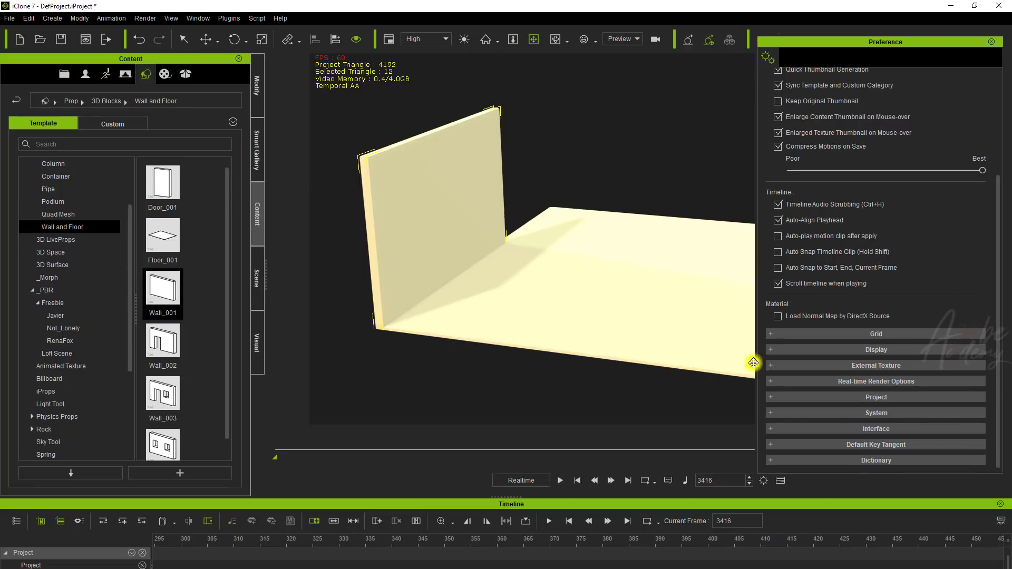
drag(557, 273, 557, 261)
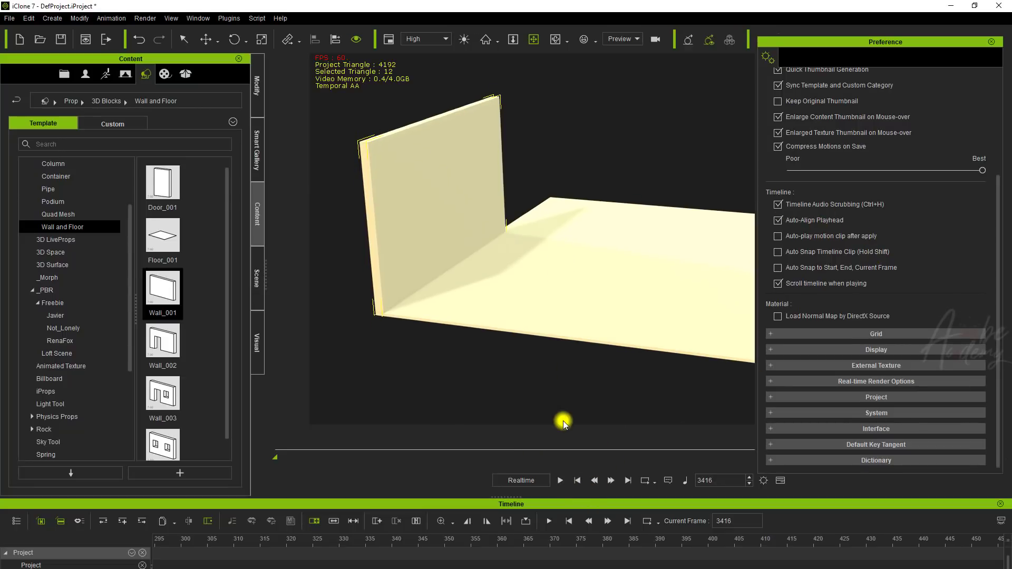
drag(528, 505, 513, 432)
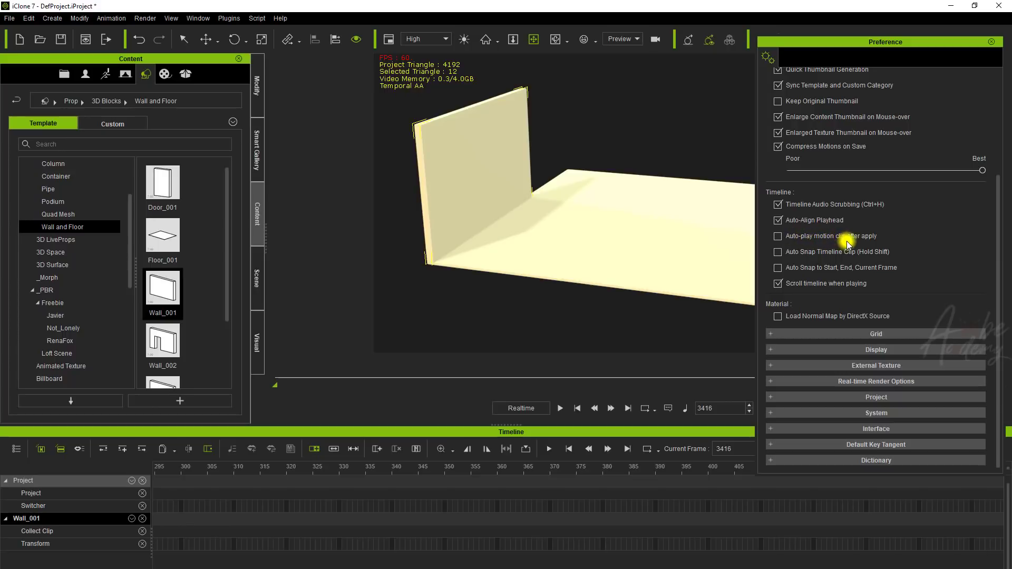
right_drag(559, 269, 725, 267)
middle_drag(553, 215, 608, 218)
scroll(611, 273, up, 2)
scroll(611, 273, up, 1)
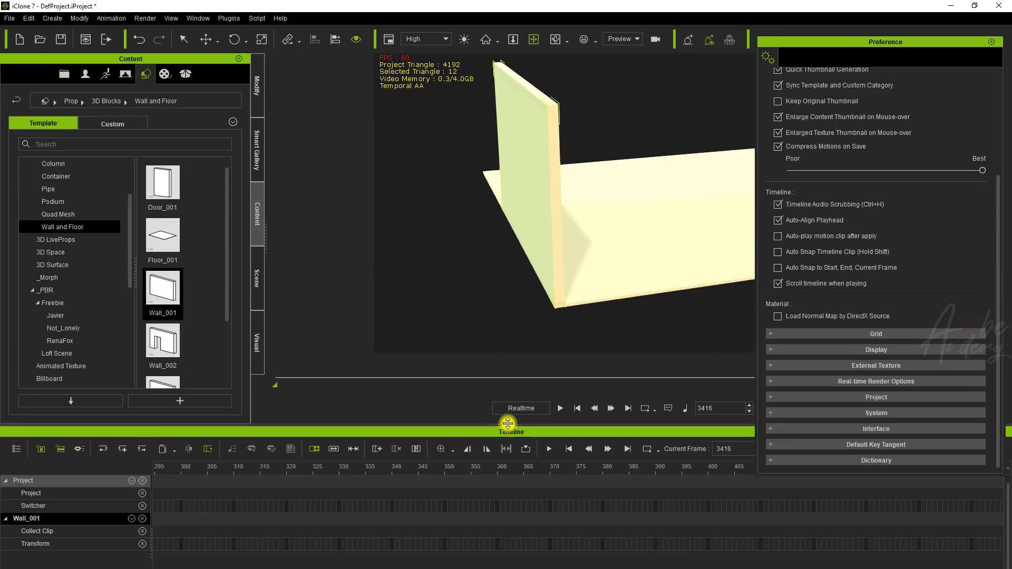
drag(506, 425, 500, 528)
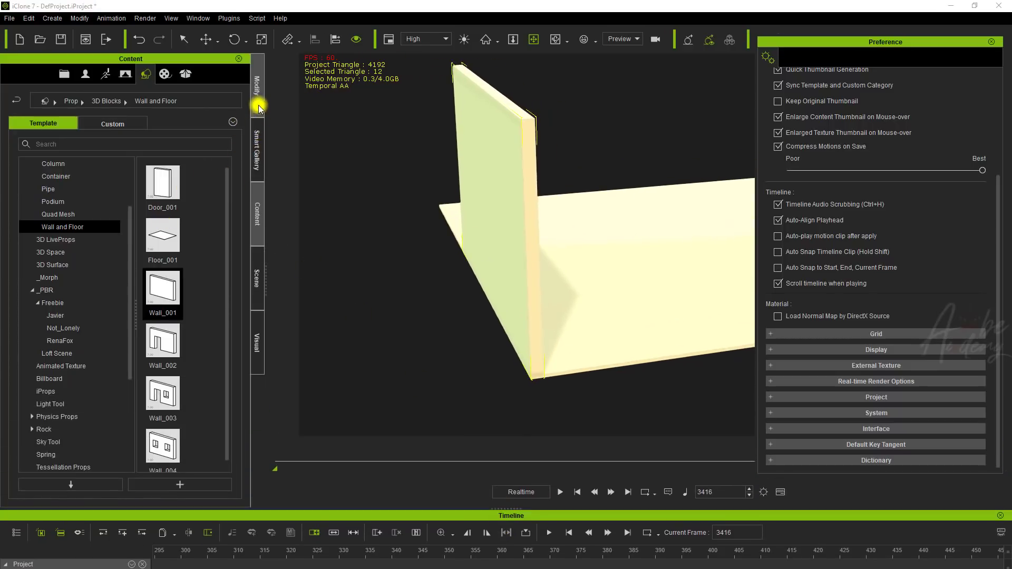
- Add the CC3+_Katherine avatar in front of the wall, and delete the wall and the floor
click(86, 74)
drag(163, 392, 433, 351)
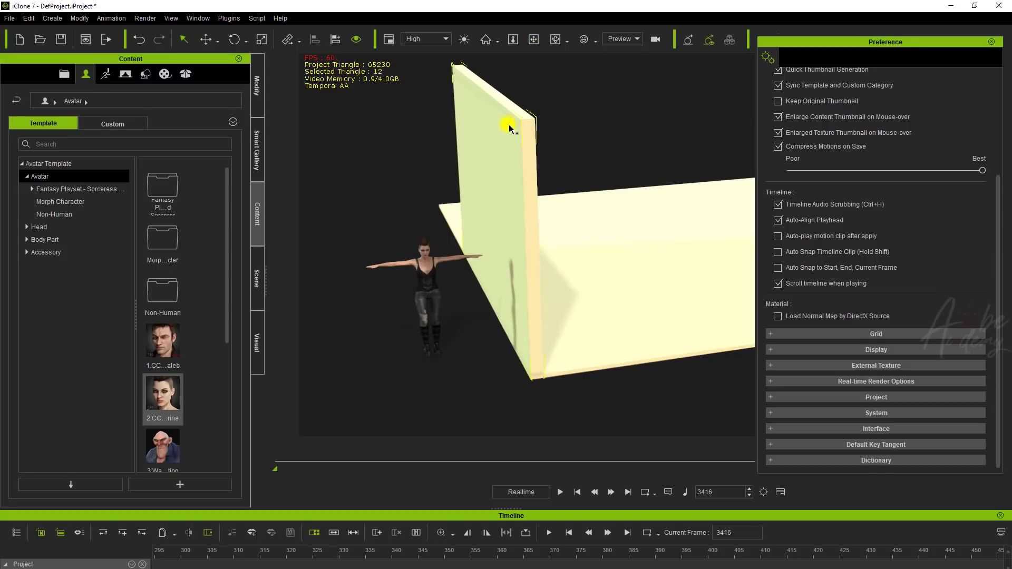
key(Delete)
click(591, 228)
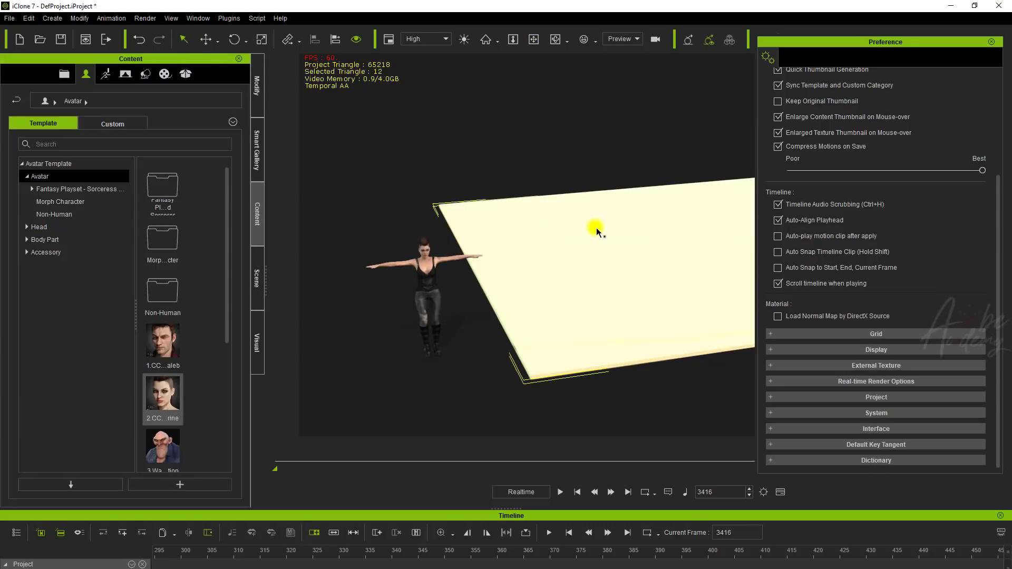
key(Delete)
key(x)
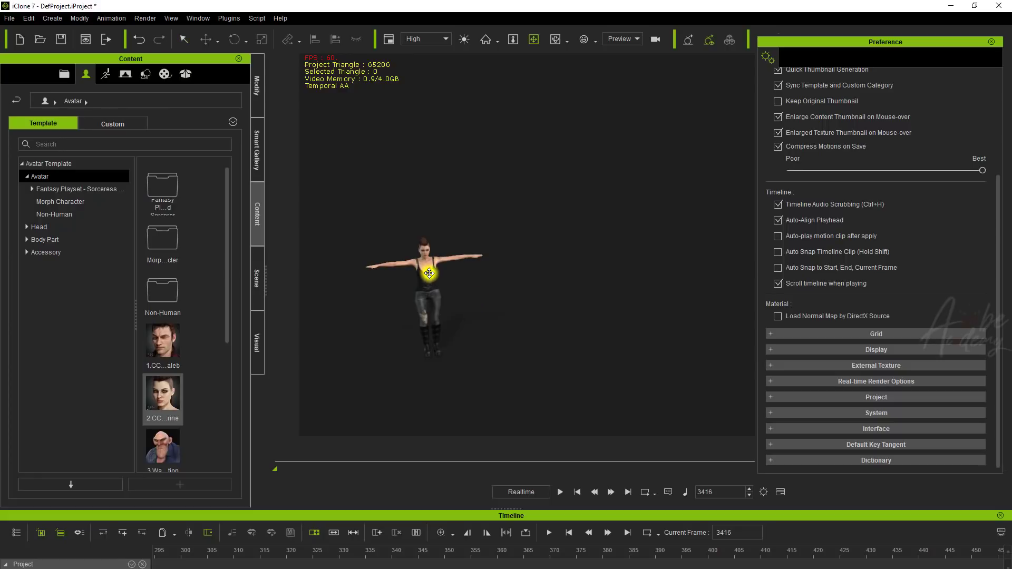
- Apply the Catwalk end motion from the 02_G6 Motion_Heidi Move folder to the avatar, and play the scene before returning to frame 1
click(421, 289)
scroll(429, 291, up, 4)
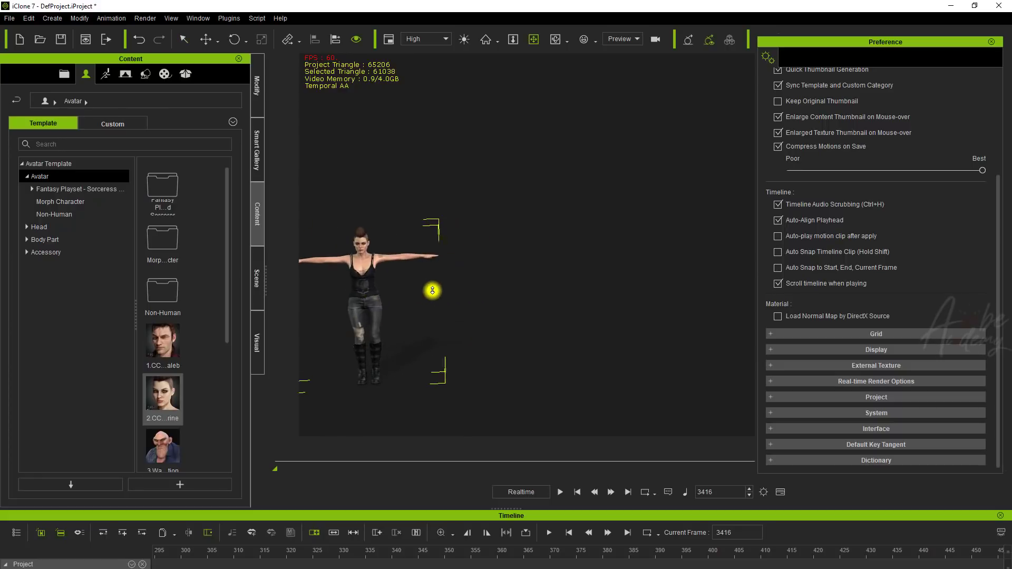
click(485, 40)
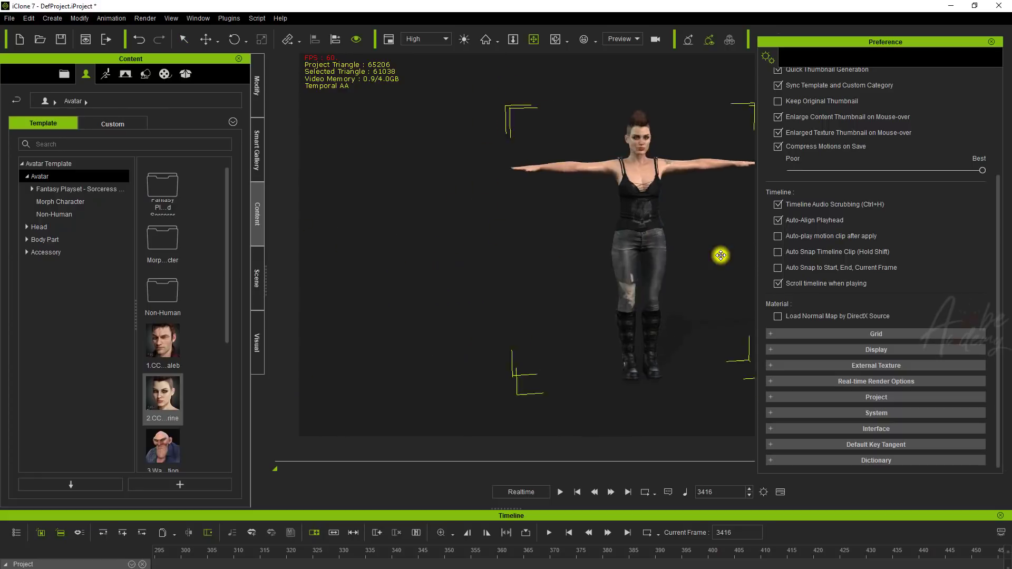
drag(559, 262, 546, 226)
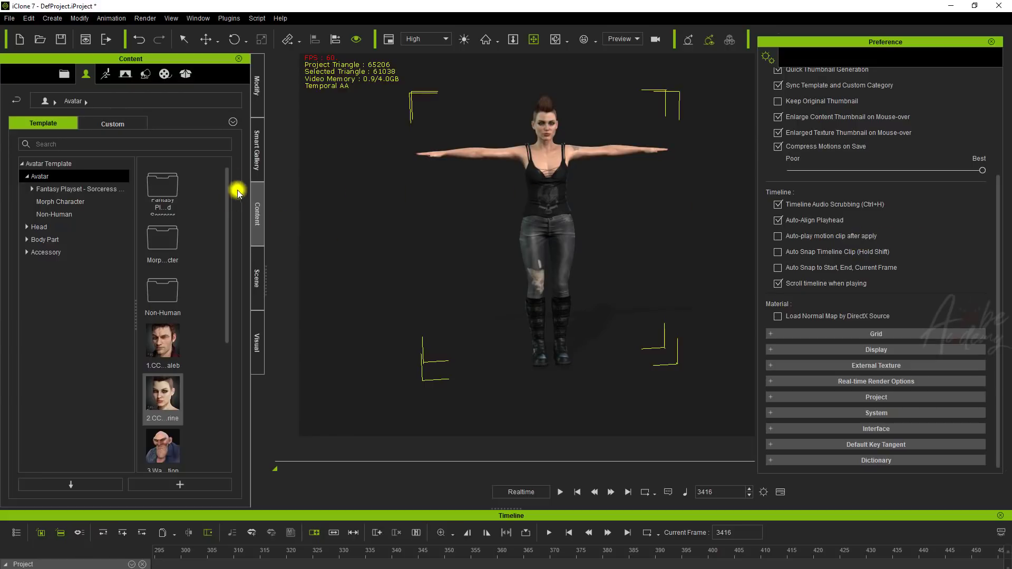
click(106, 74)
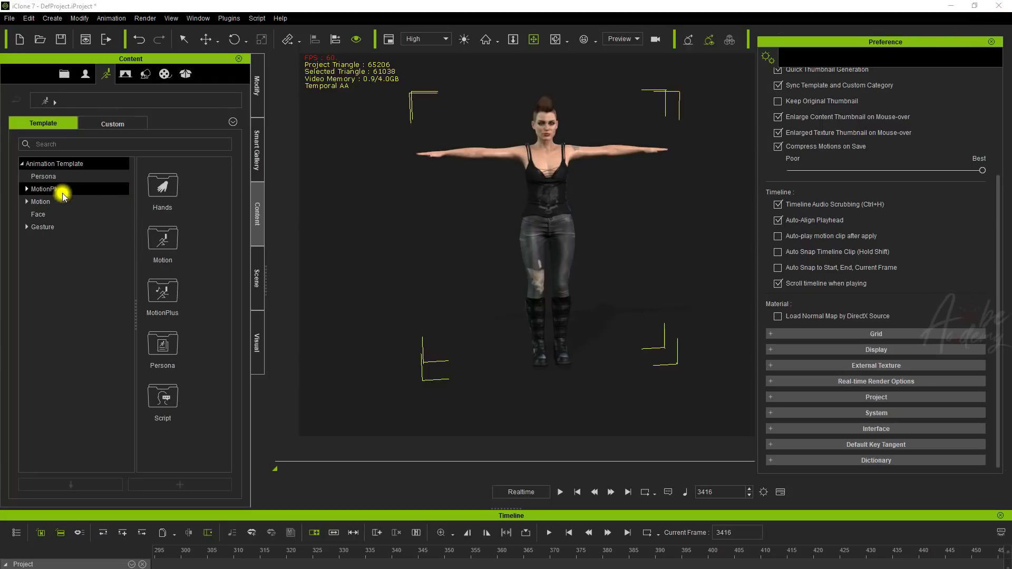
click(32, 200)
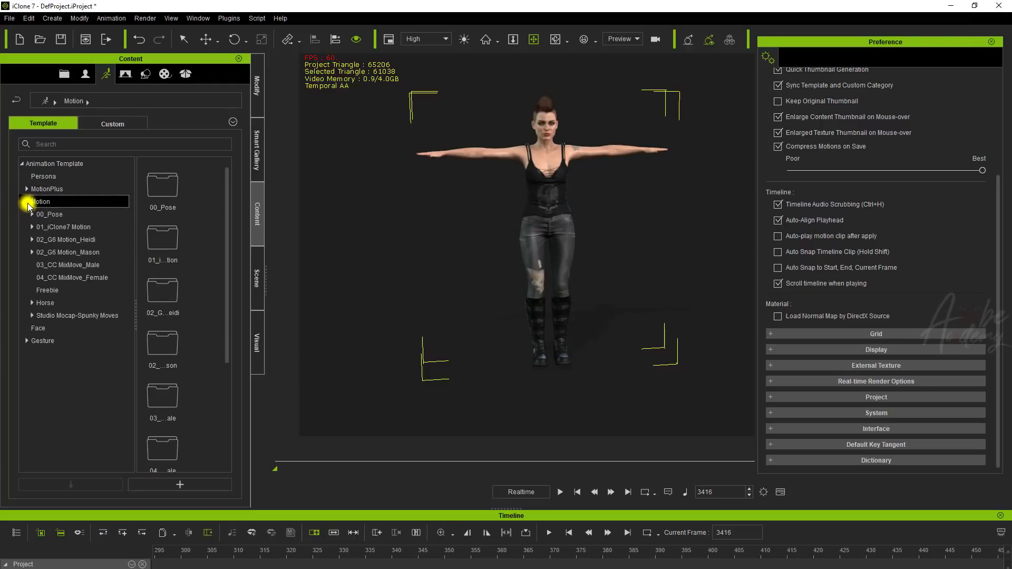
click(32, 239)
click(49, 264)
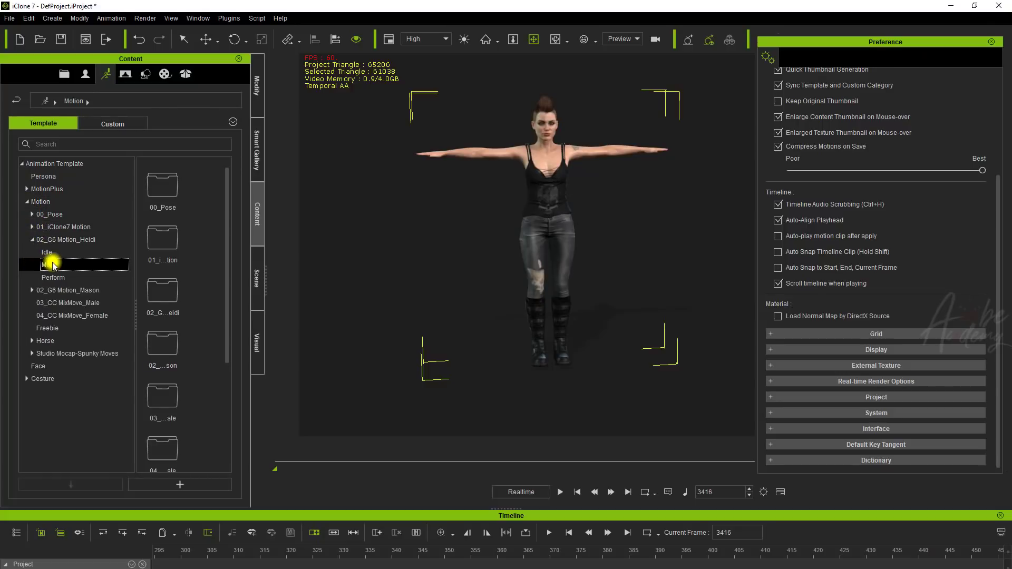
drag(168, 189, 556, 197)
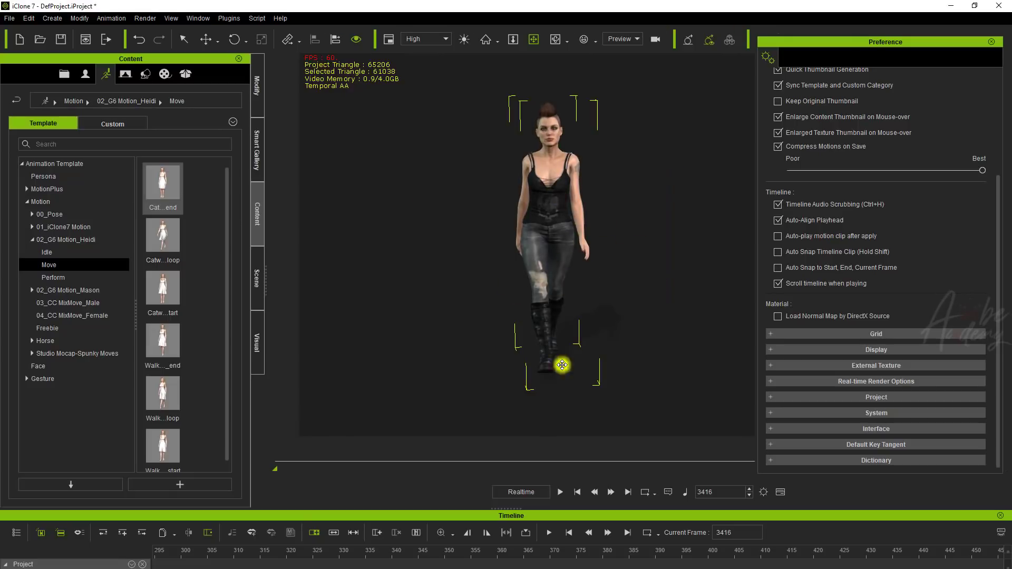
click(560, 493)
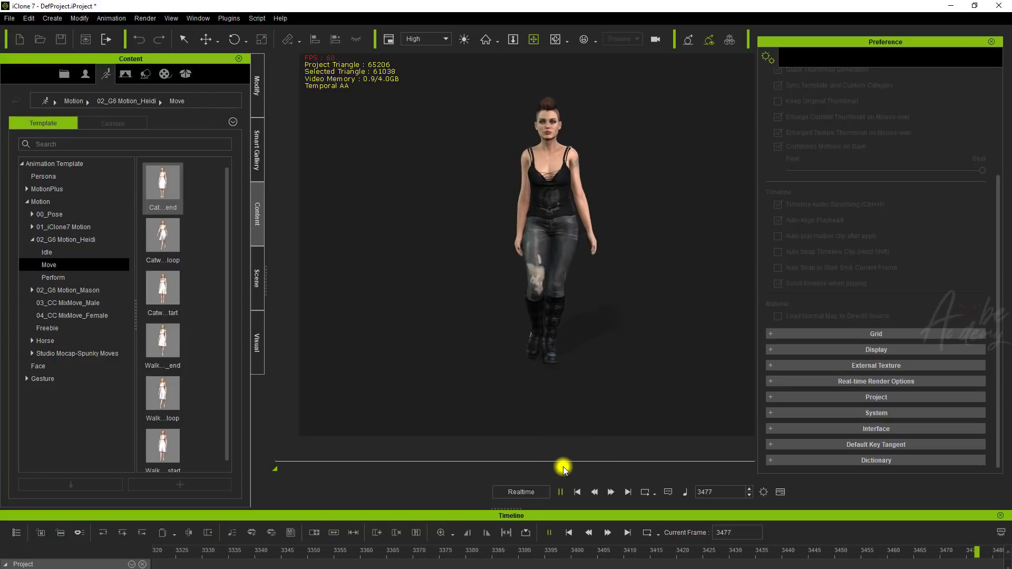
click(577, 492)
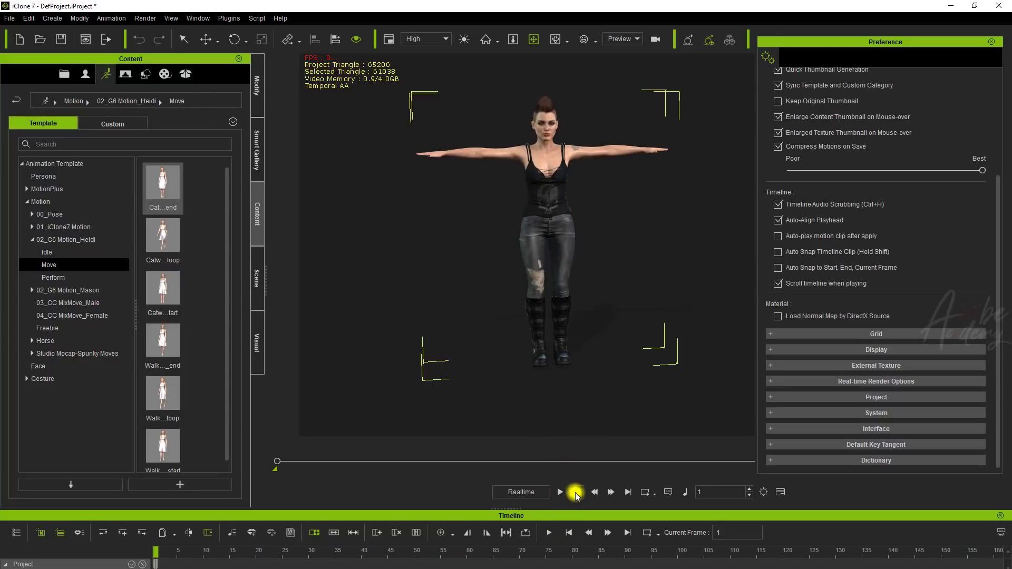
- Enable Auto-play motion clip after apply and apply the Catwalk_loop motion to the avatar at frame 1
click(778, 236)
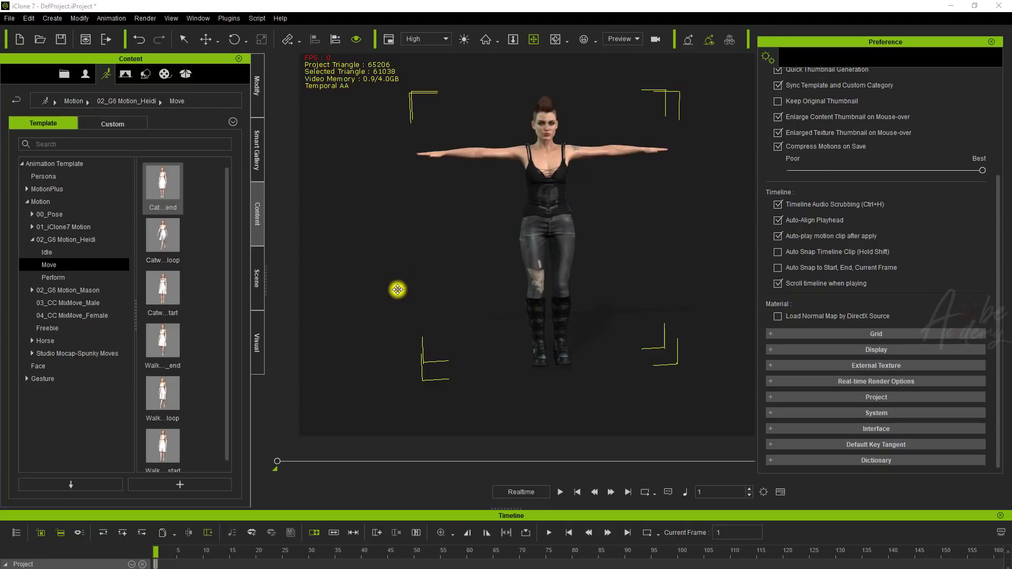
drag(163, 237, 548, 226)
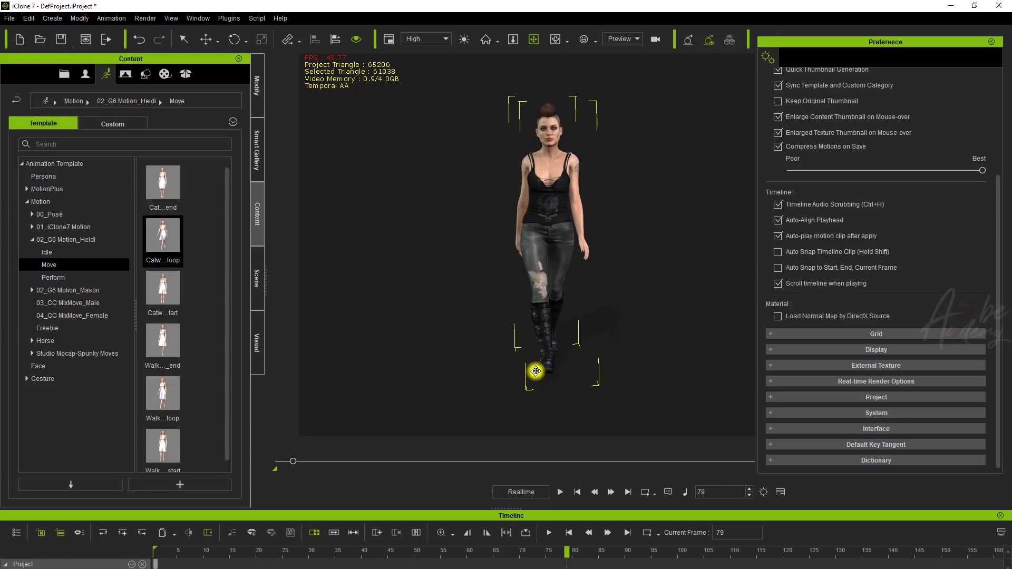
click(576, 492)
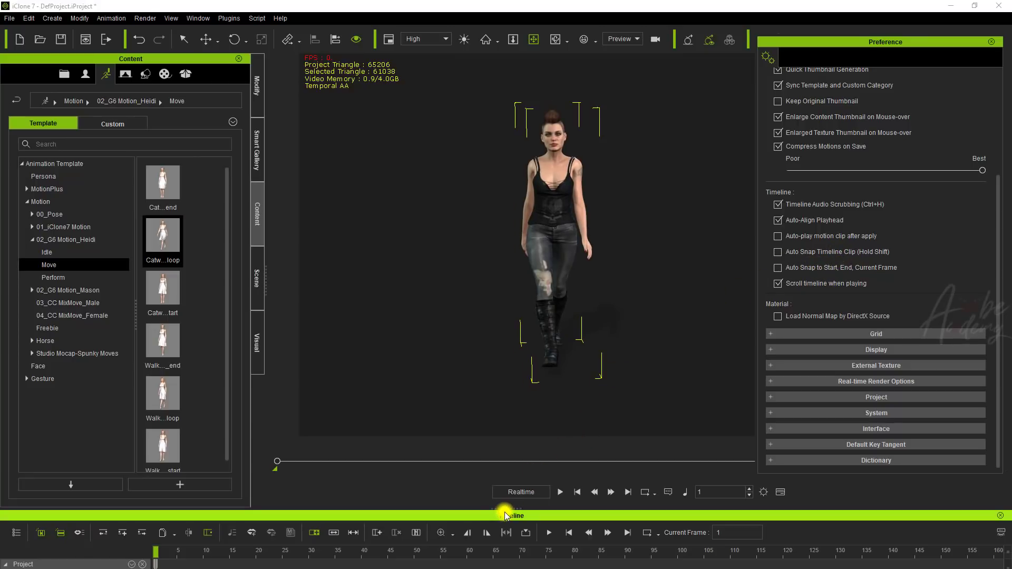
- Reapply Catwalk_loop at frame 1 with Auto Snap Timeline Clip enabled, and add a second Catwalk_loop clip at frame 81
drag(501, 512, 482, 357)
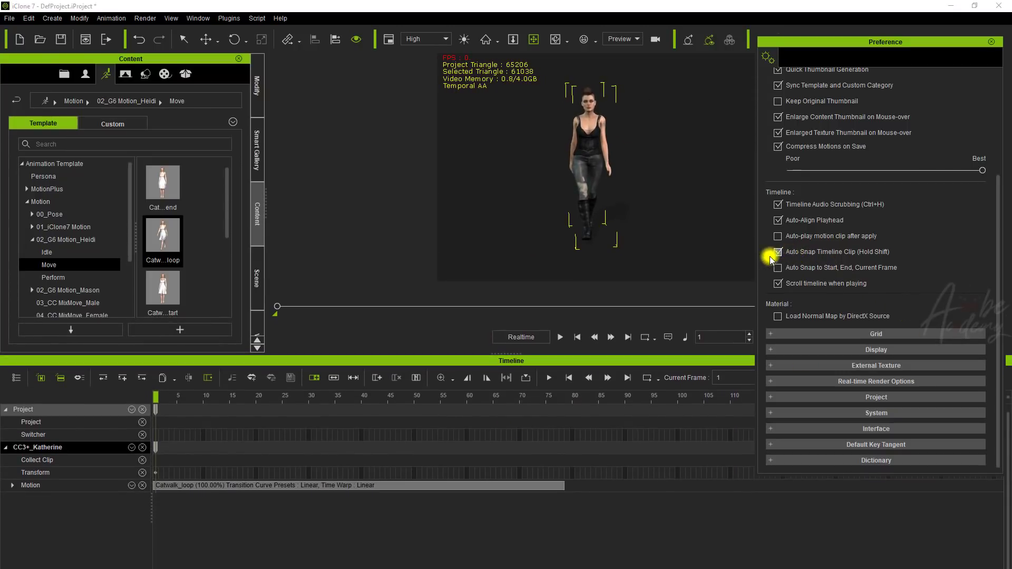
drag(171, 232, 577, 163)
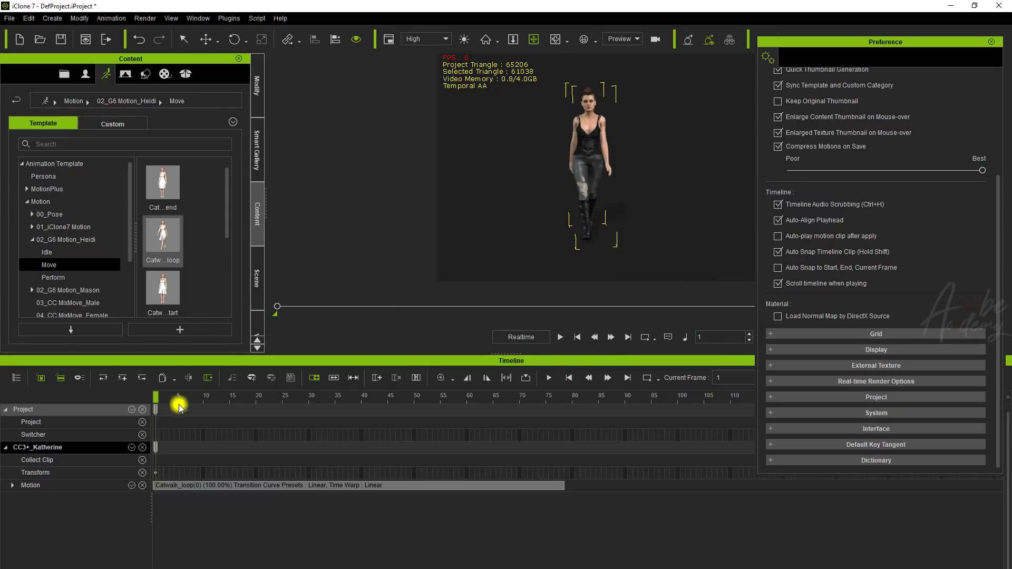
drag(158, 399, 561, 422)
drag(169, 234, 580, 481)
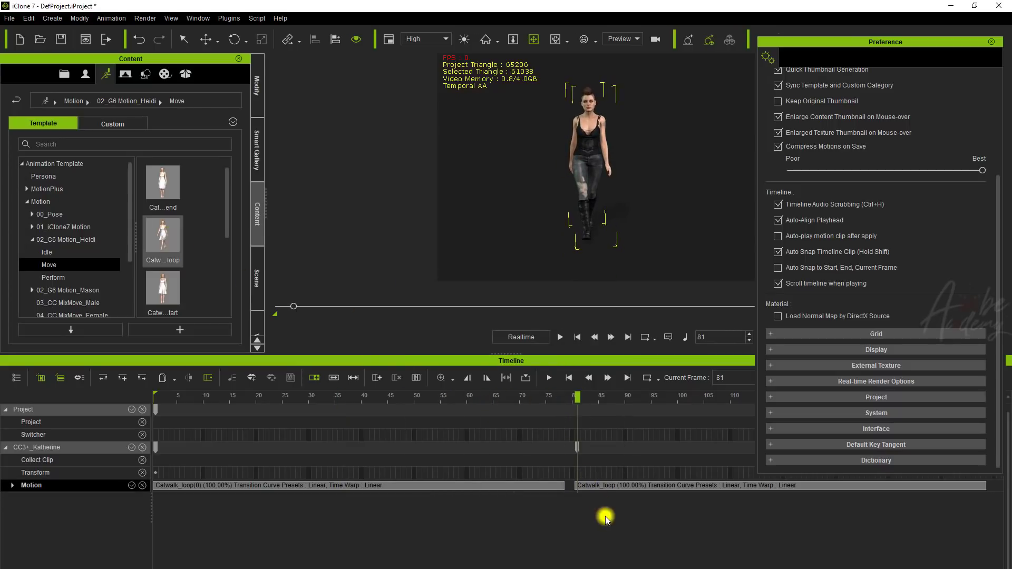
- Snap the second Catwalk_loop clip against the end of the first, and turn off Auto Snap Timeline Clip
click(617, 485)
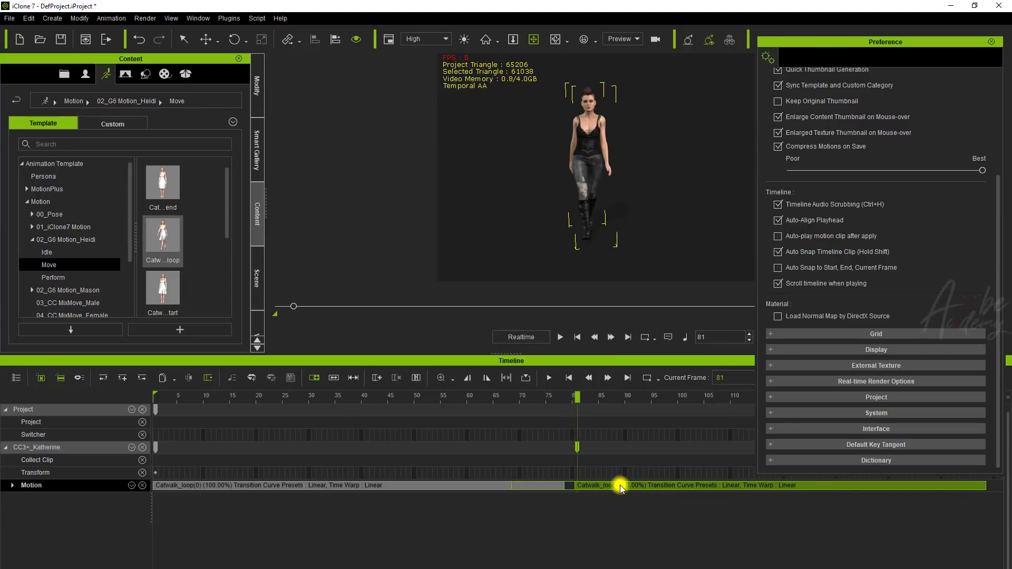
drag(618, 484, 613, 486)
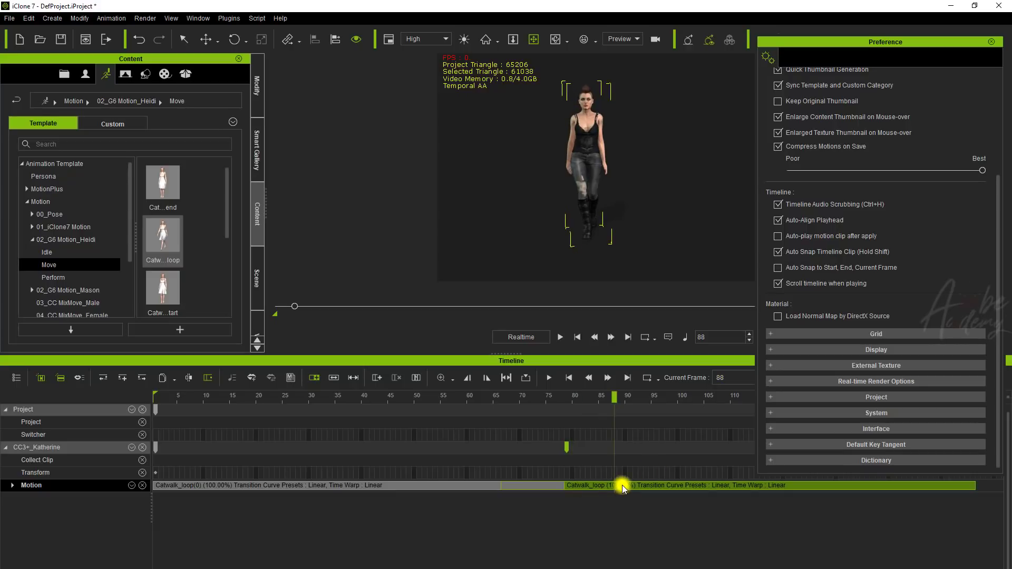
click(813, 256)
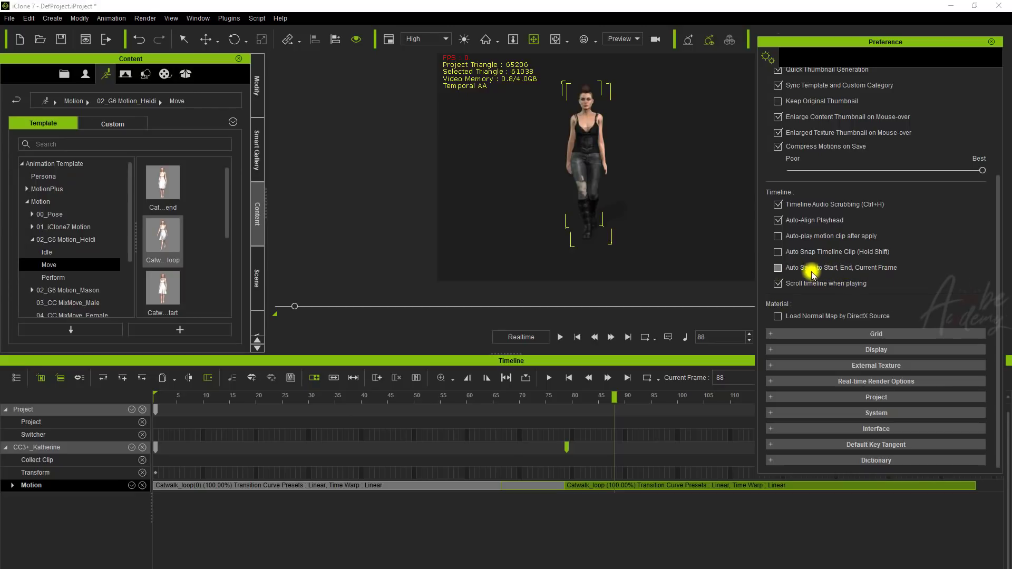
- Review the remaining Control preferences and shrink the Timeline to give the viewport more room
scroll(890, 316, up, 3)
scroll(889, 316, down, 4)
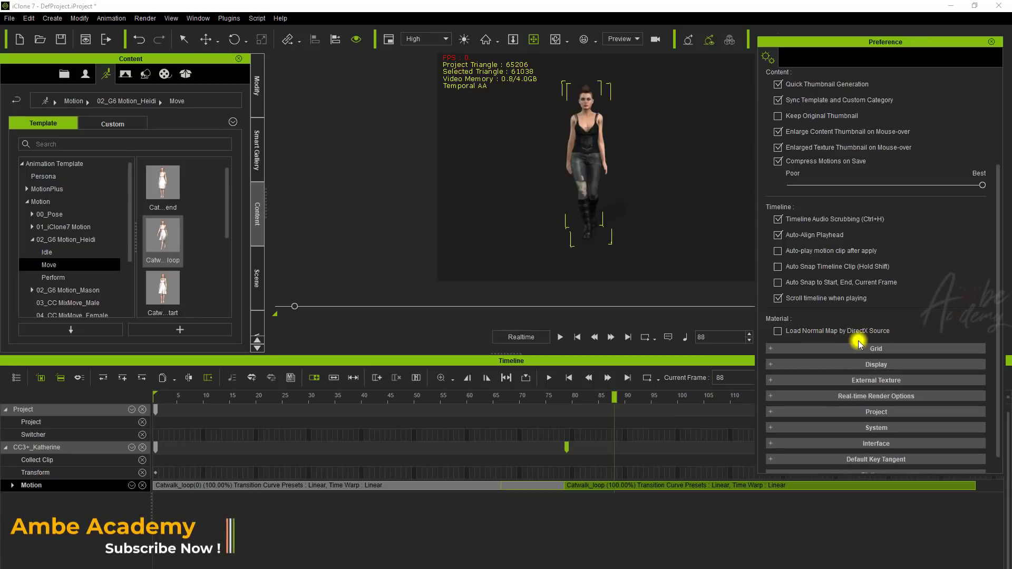
scroll(775, 267, up, 3)
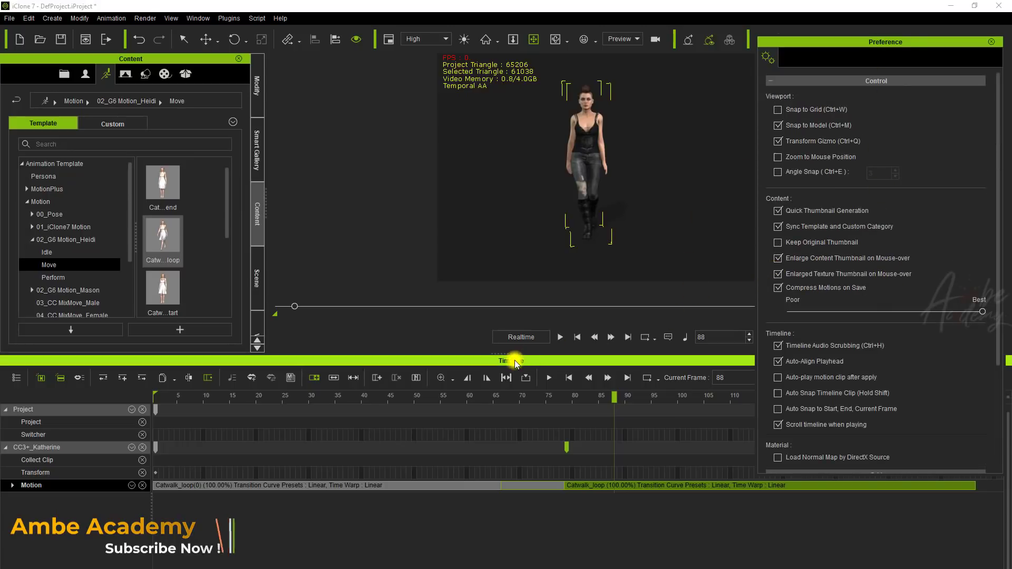
drag(511, 353, 496, 519)
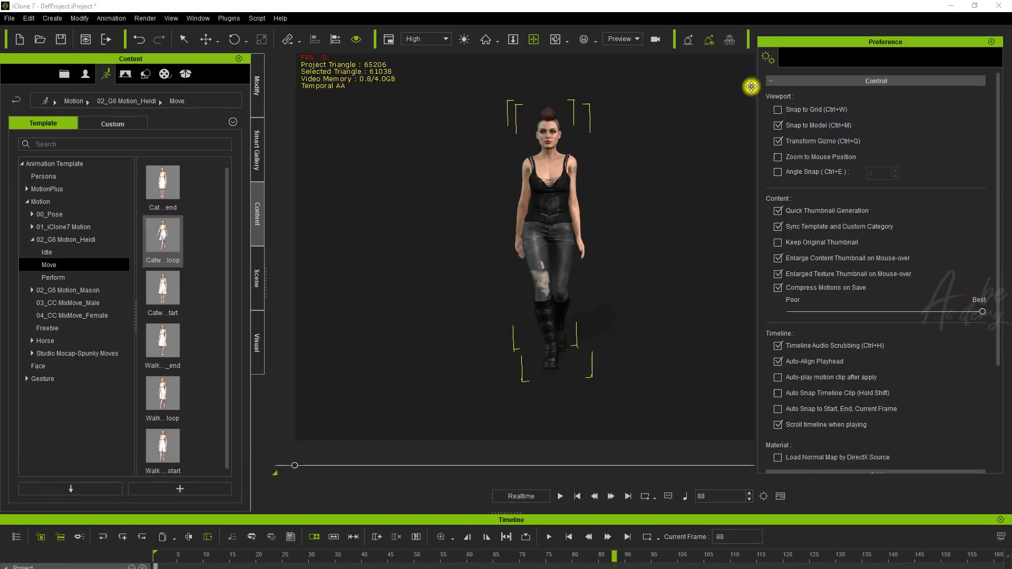
- Turn on Show Grid in the Grid preferences and view the grid around the avatar from the side
click(776, 82)
click(781, 97)
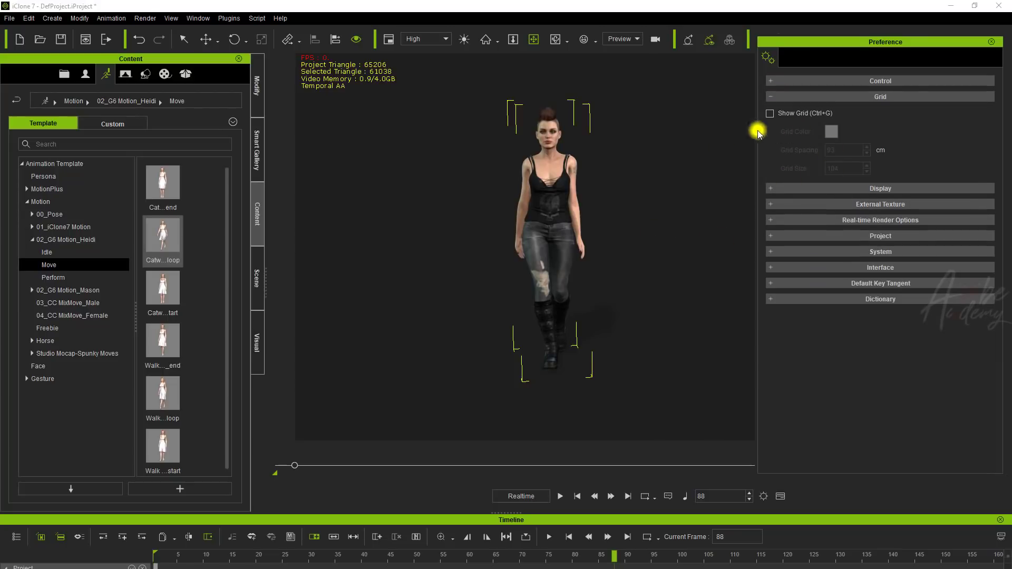
click(770, 114)
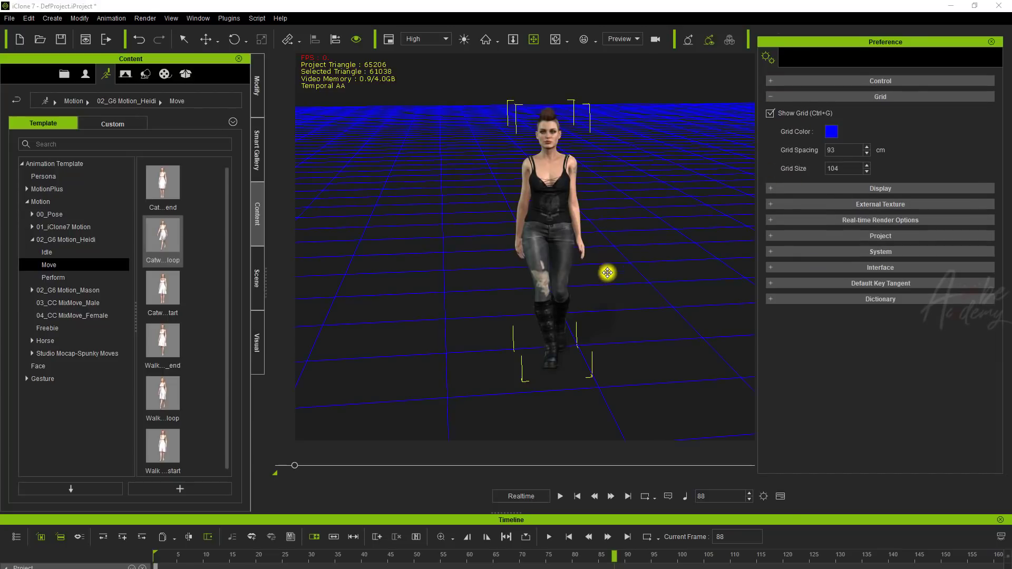
right_drag(654, 219, 579, 256)
right_drag(560, 357, 793, 255)
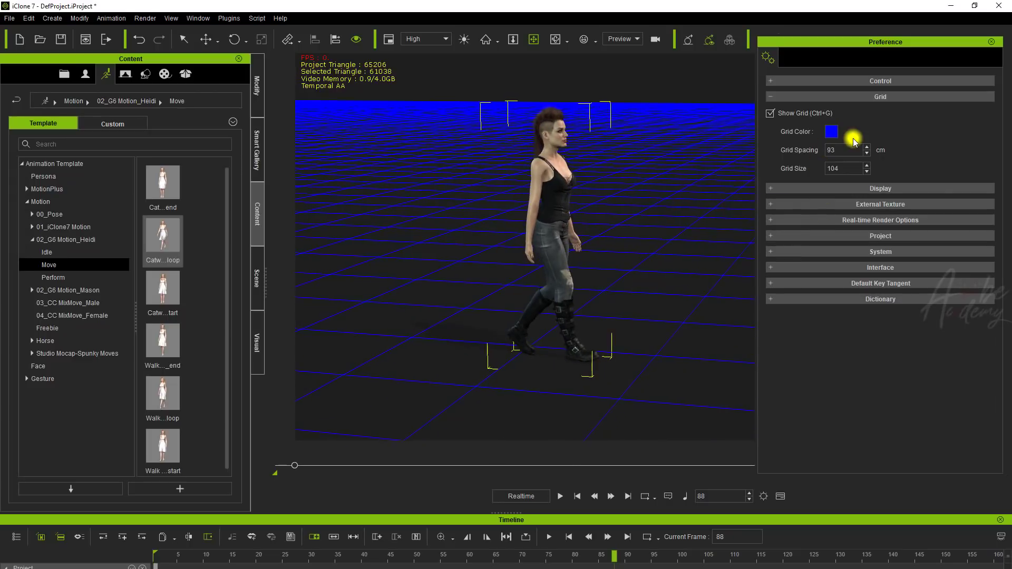
- Change the grid color to dark red, #aa0000
click(832, 133)
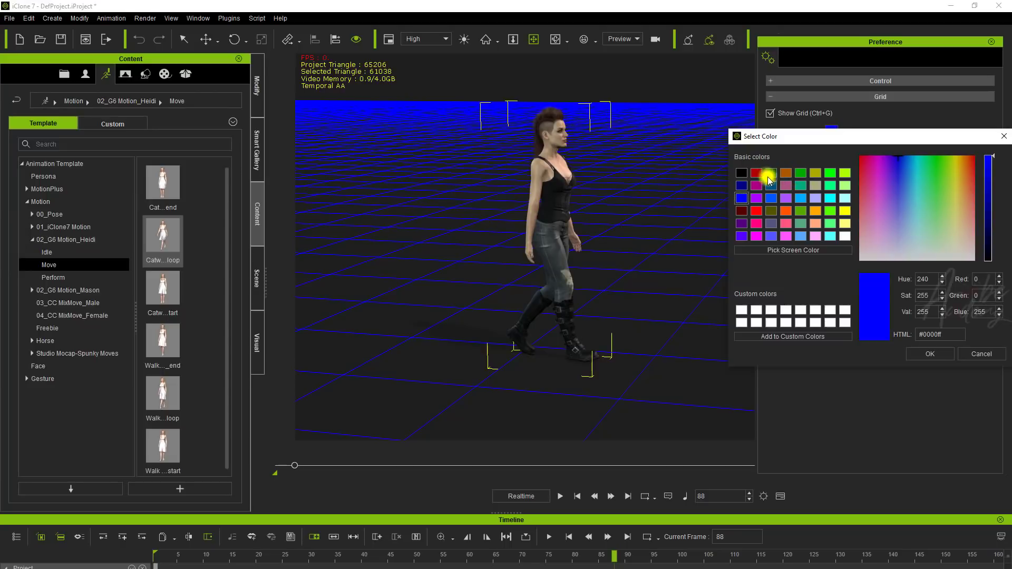
click(756, 173)
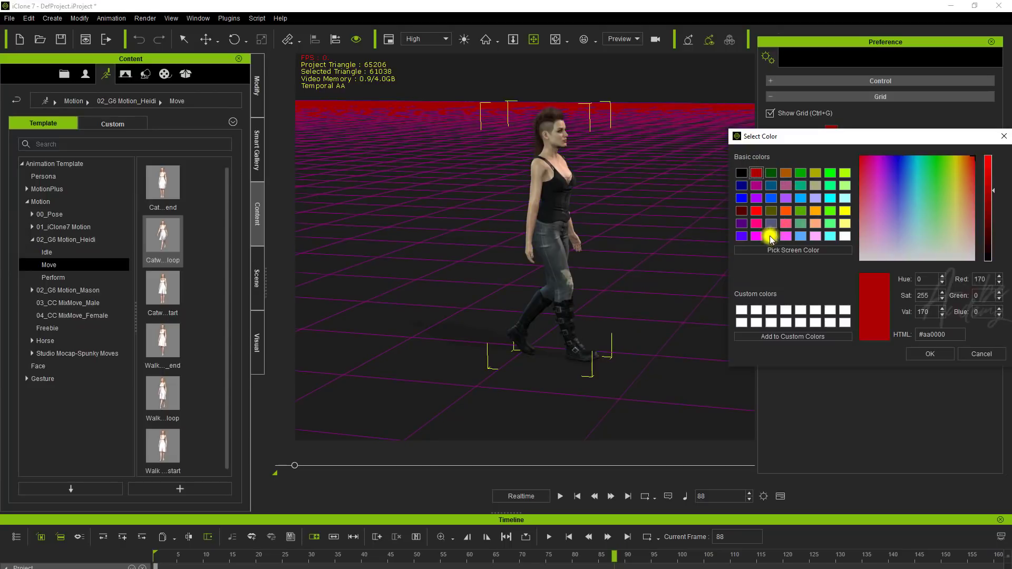
- Try several swatches for the grid colour and set it to the grey #646464
click(742, 176)
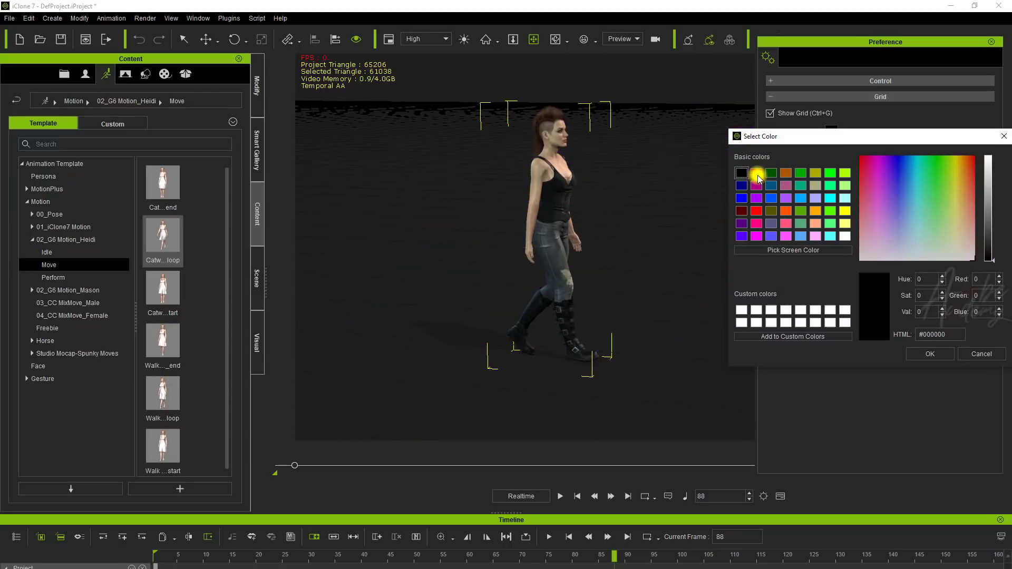
click(757, 211)
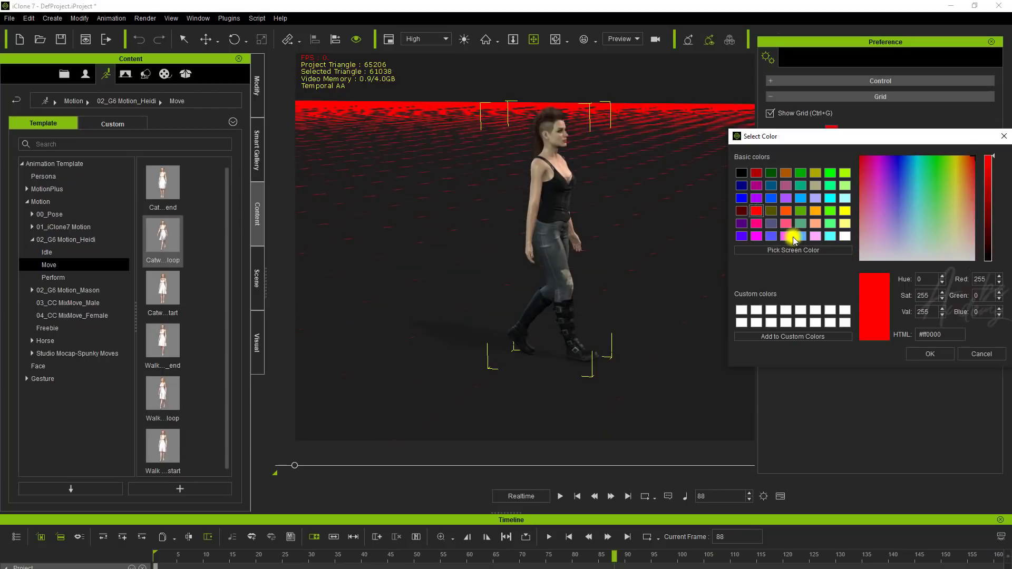
click(749, 312)
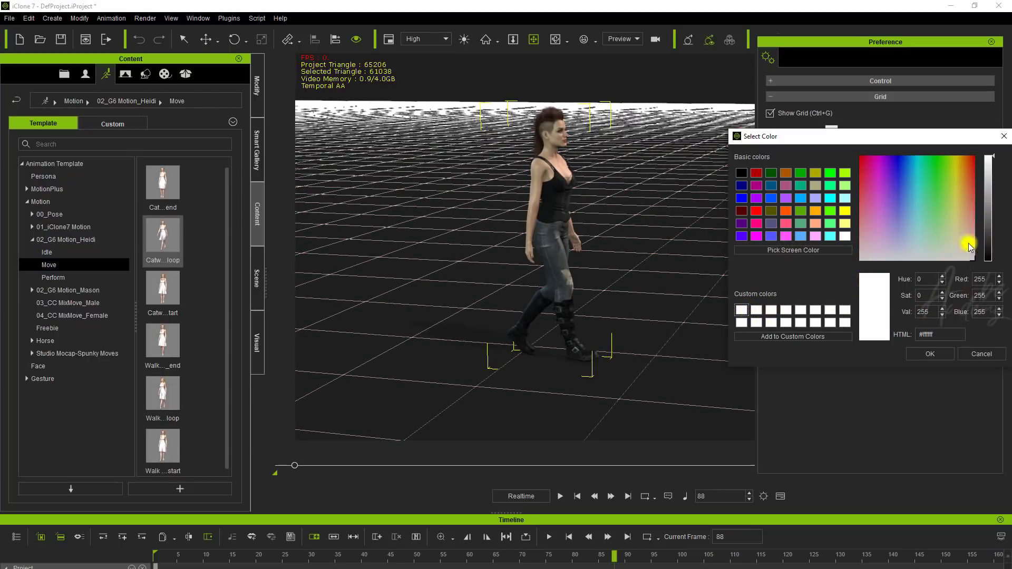
drag(992, 160, 990, 219)
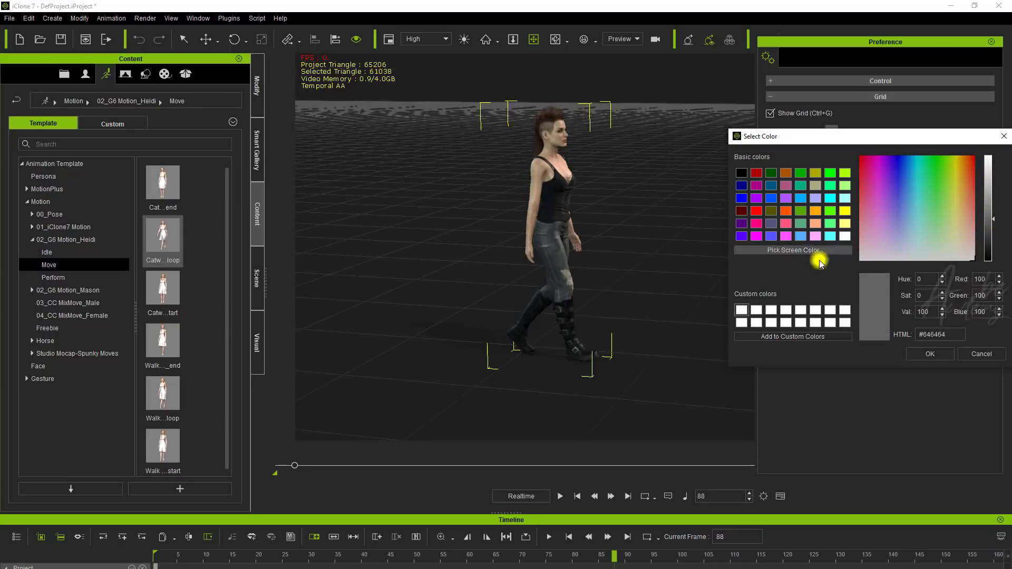
click(930, 356)
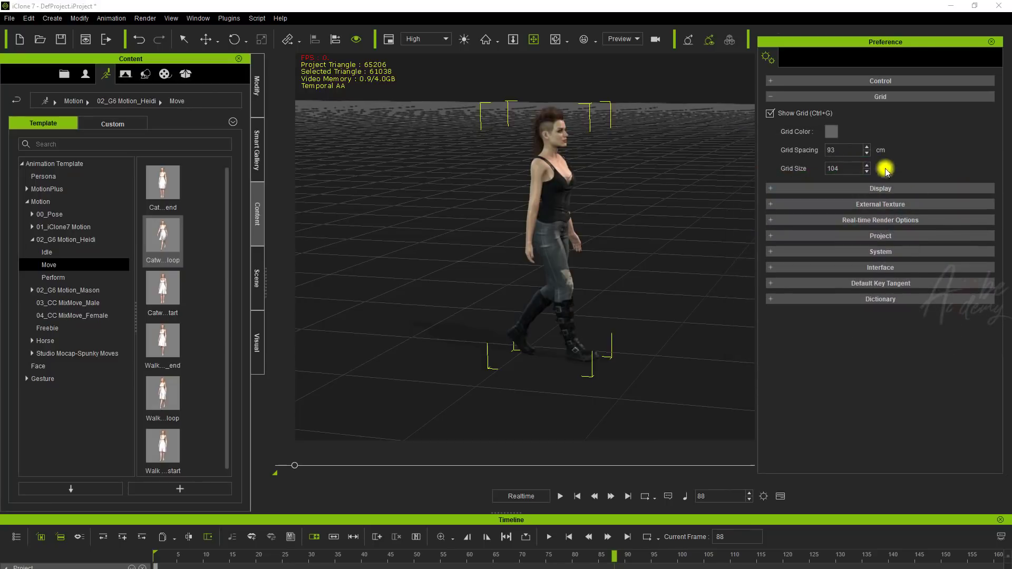
- Set the grid spacing to 50 cm
right_drag(685, 252, 589, 267)
right_drag(646, 244, 659, 400)
drag(845, 152, 790, 153)
text(50)
key(Return)
scroll(643, 337, up, 3)
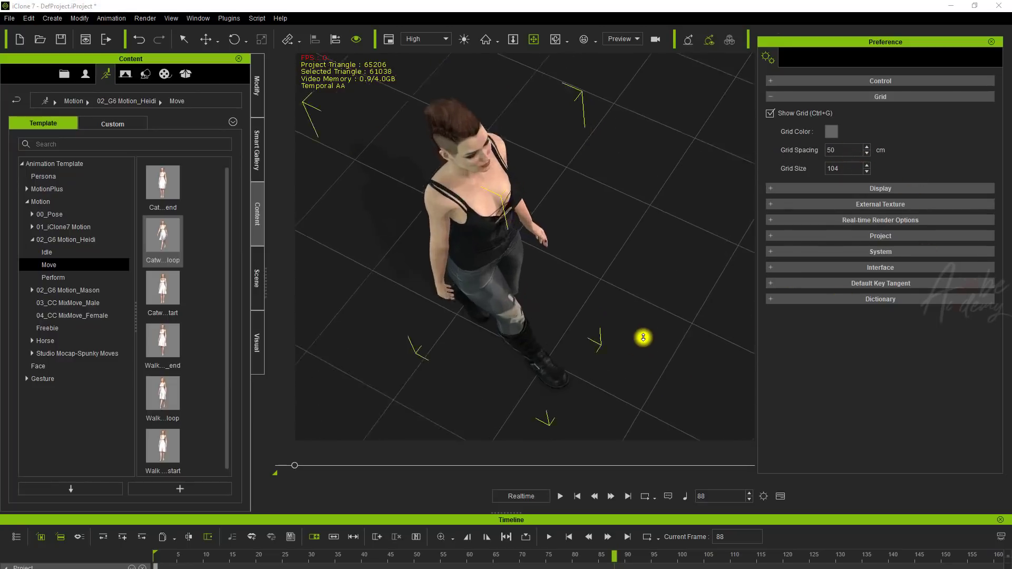
scroll(643, 337, down, 5)
scroll(640, 336, up, 3)
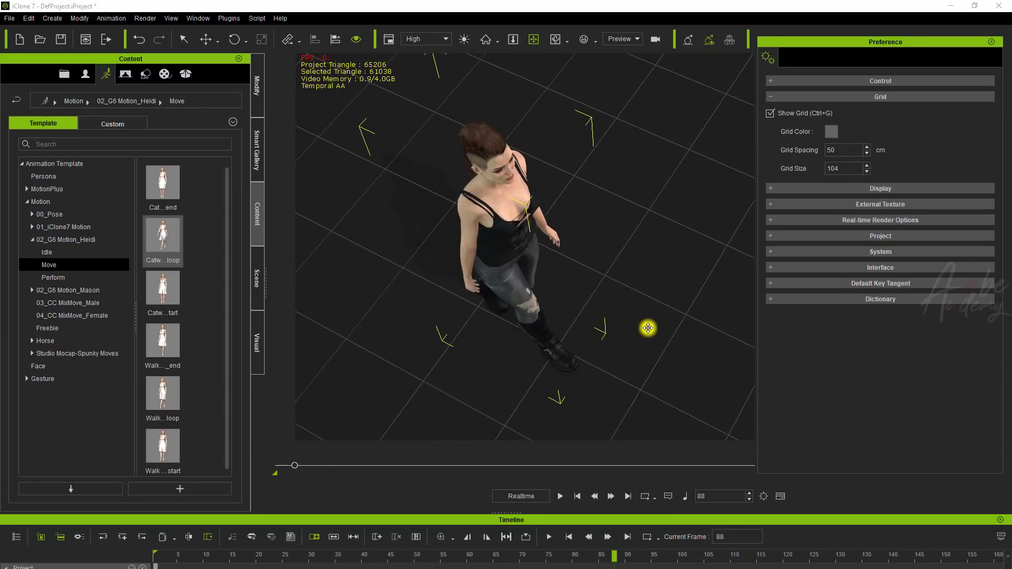
- Set the grid spacing to 200 cm
drag(843, 150, 789, 151)
text(200)
key(Return)
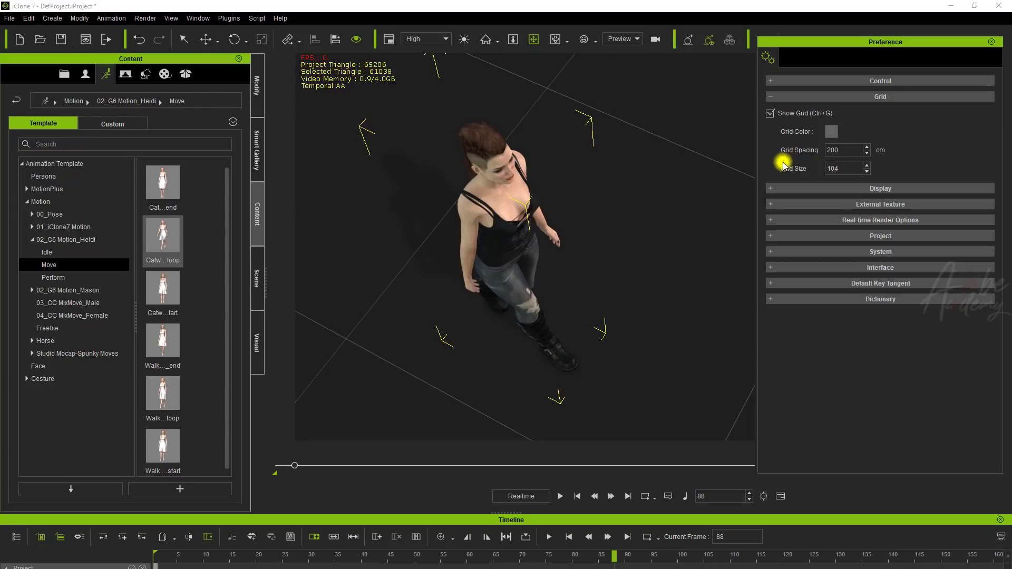
scroll(611, 263, down, 3)
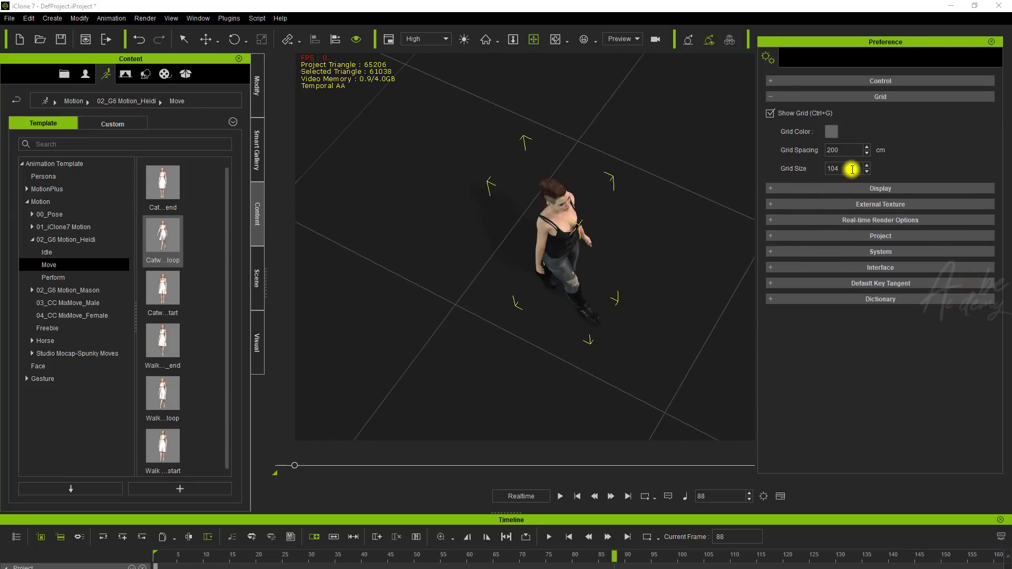
- Set the grid size to 10
drag(852, 169, 808, 174)
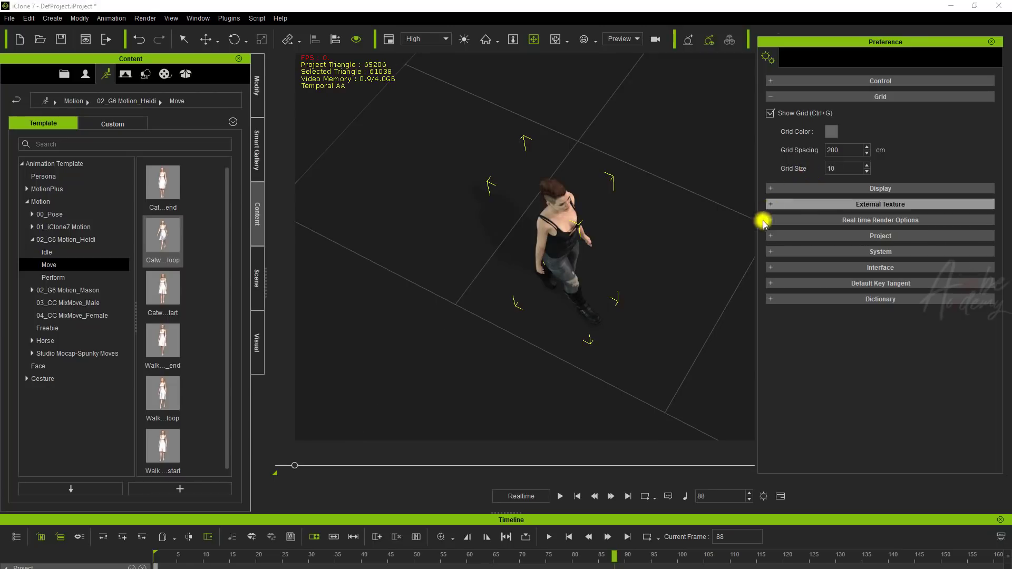
scroll(599, 242, down, 5)
right_drag(592, 255, 650, 136)
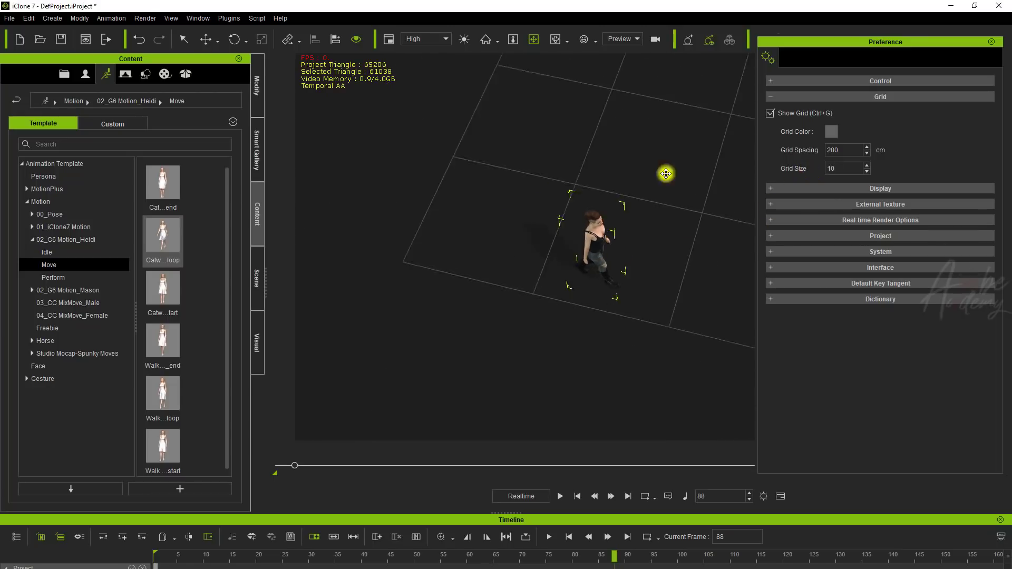
- Examine the outer edges of the reduced grid and its extent relative to the character
drag(650, 136, 603, 255)
right_drag(603, 255, 644, 248)
drag(592, 201, 535, 305)
drag(747, 350, 538, 237)
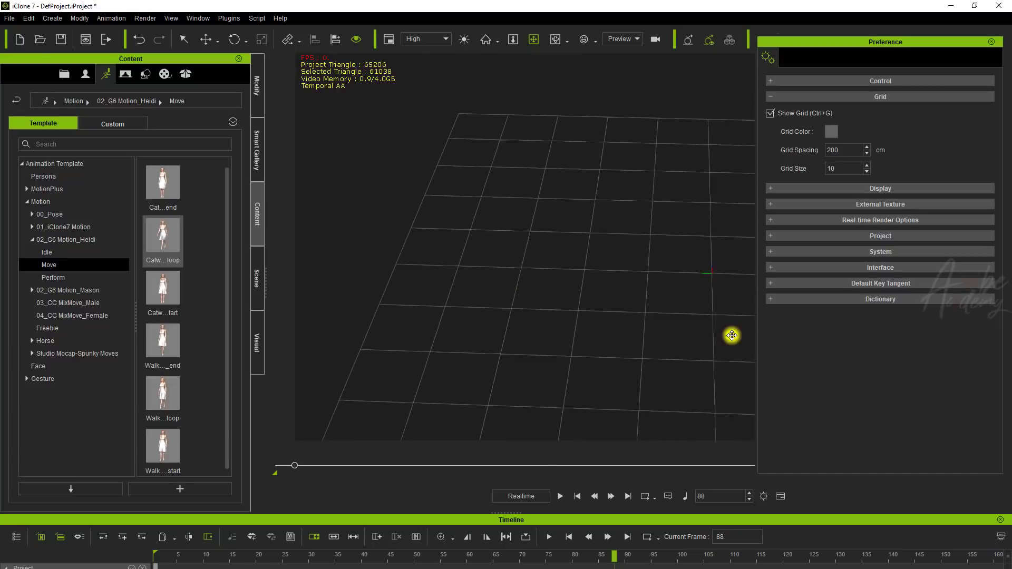
drag(727, 244, 606, 267)
drag(723, 289, 607, 264)
right_drag(607, 264, 551, 253)
drag(551, 253, 676, 274)
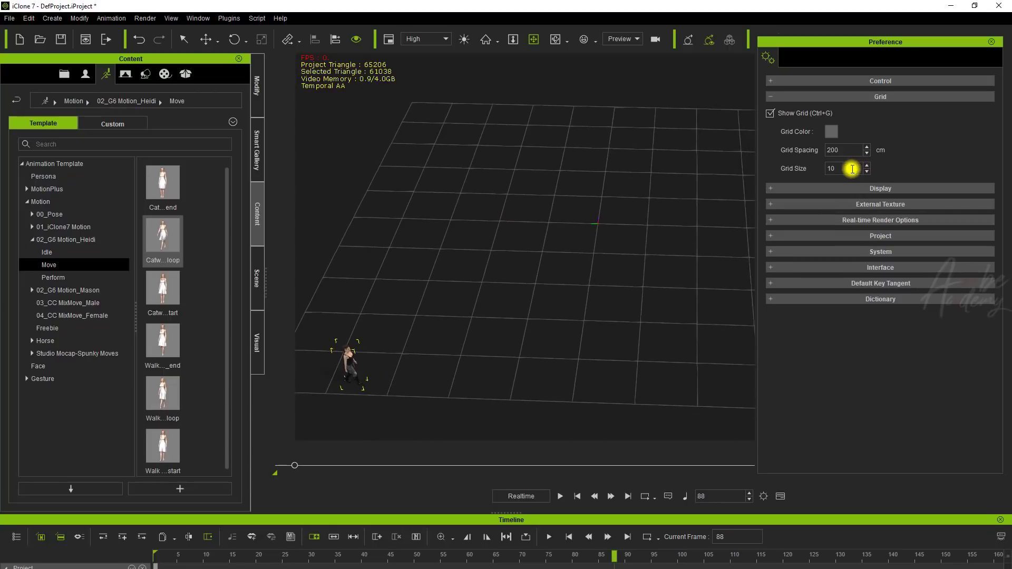
- Set the grid size to 100
drag(852, 169, 800, 170)
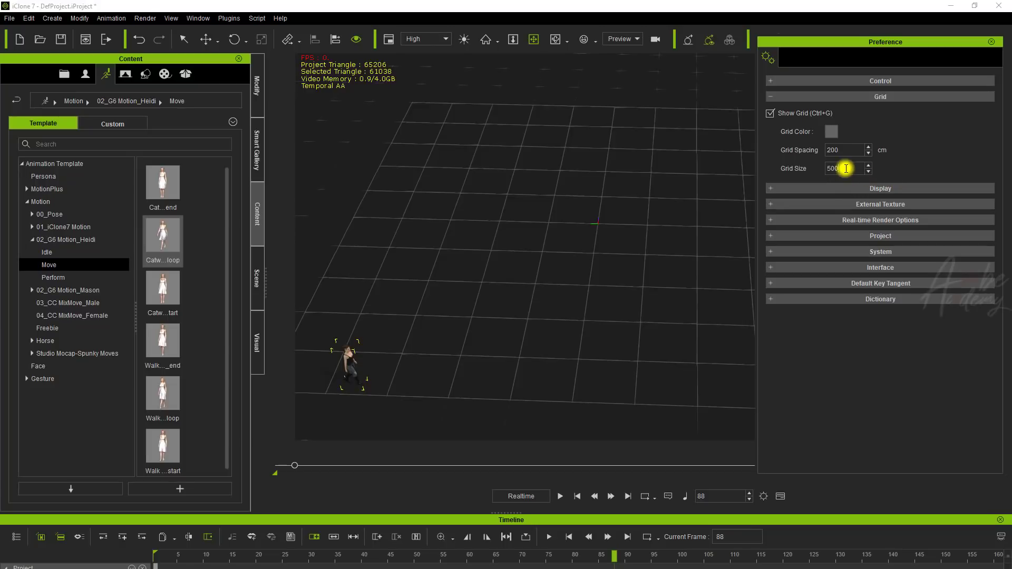
drag(846, 168, 767, 170)
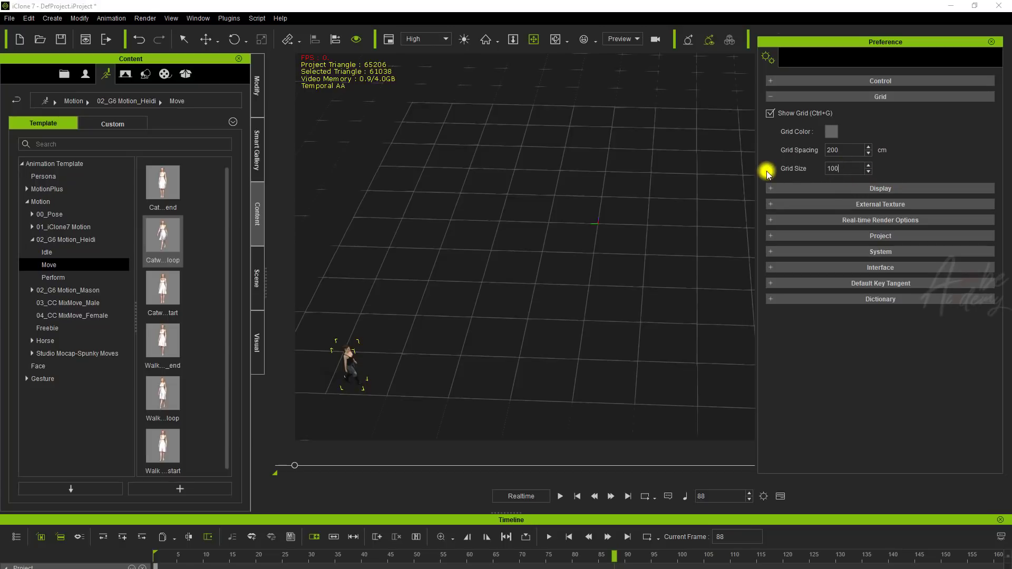
scroll(562, 227, down, 3)
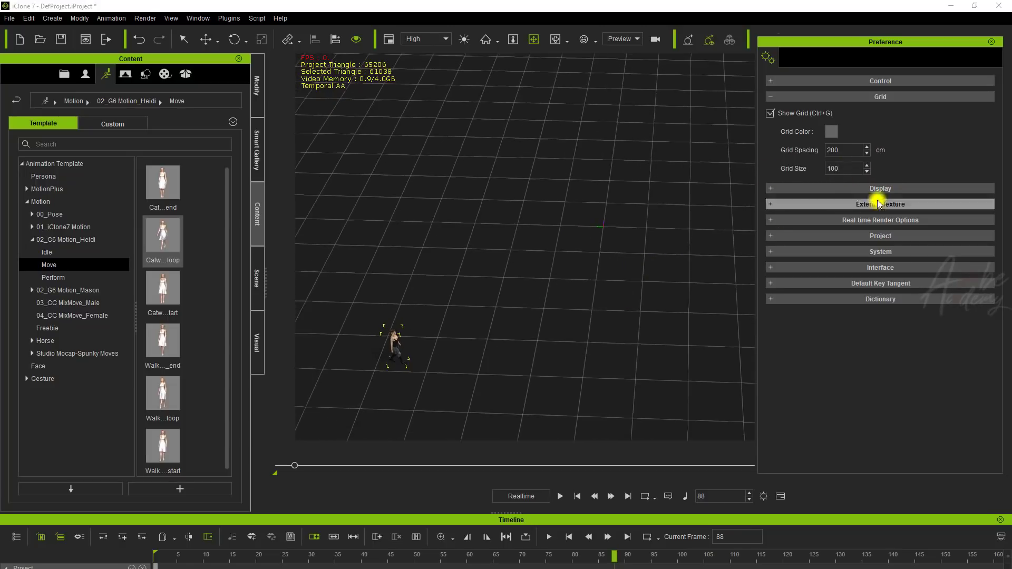
- Set the grid size to 500
drag(848, 170, 801, 177)
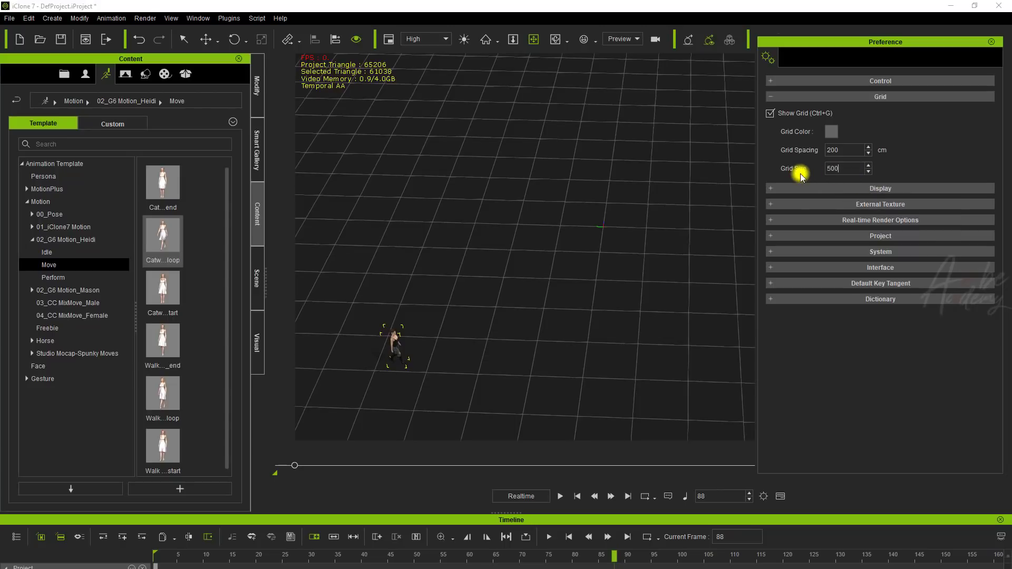
drag(859, 169, 811, 172)
key(Return)
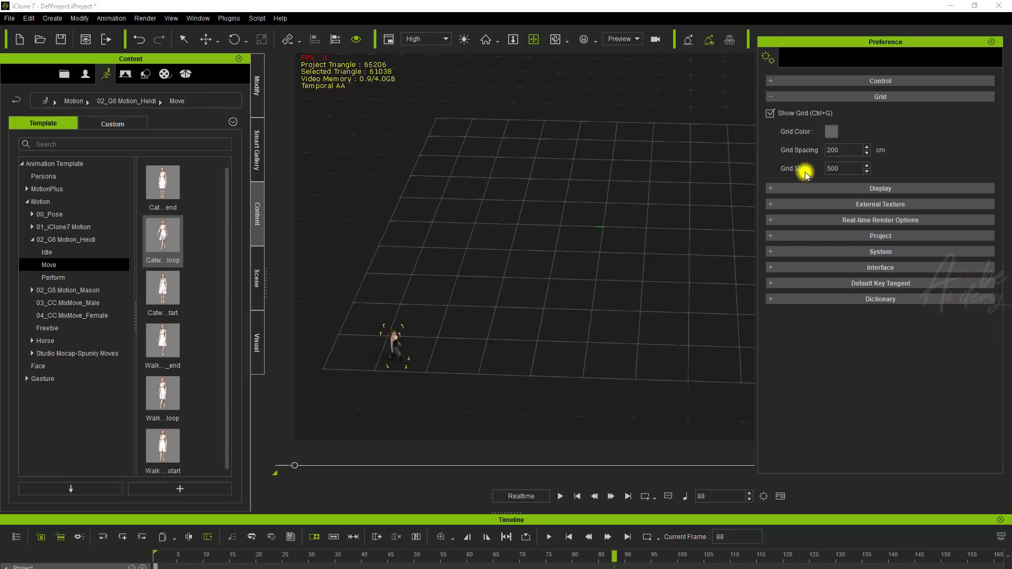
- Examine how far the enlarged grid extends around the scene, and return the view to the character
right_drag(628, 281, 515, 328)
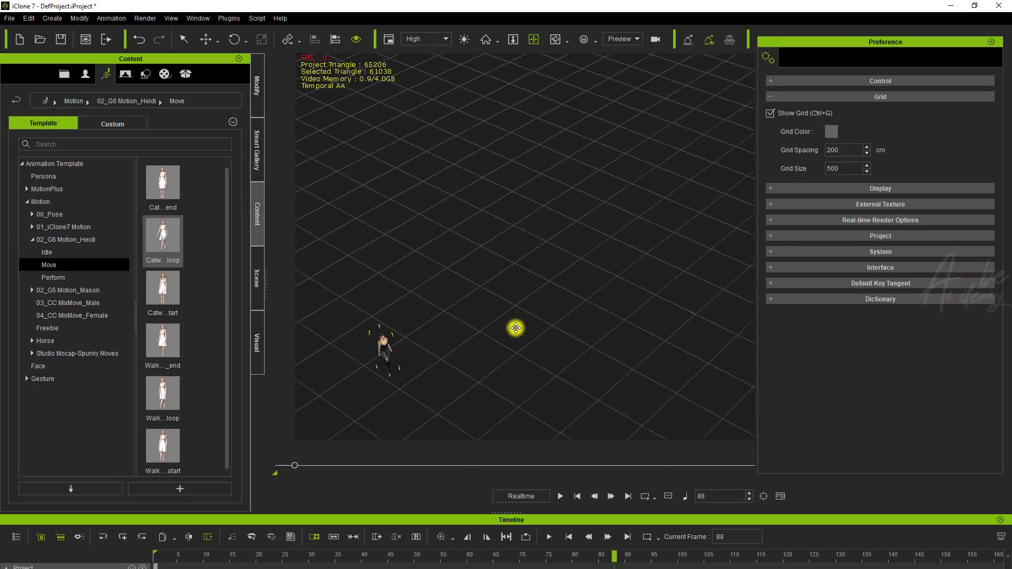
right_drag(673, 266, 599, 189)
scroll(602, 191, down, 3)
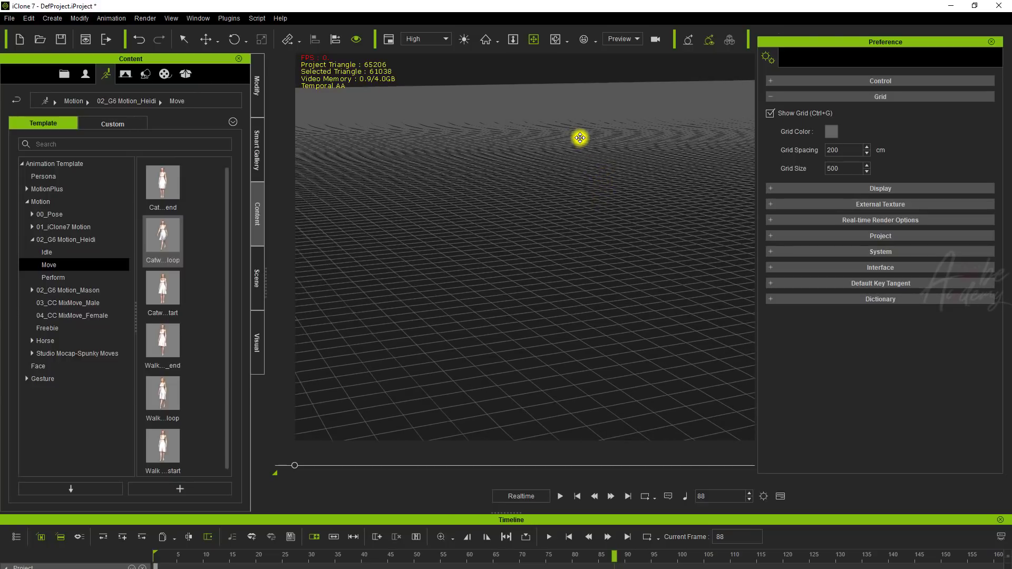
scroll(583, 211, down, 5)
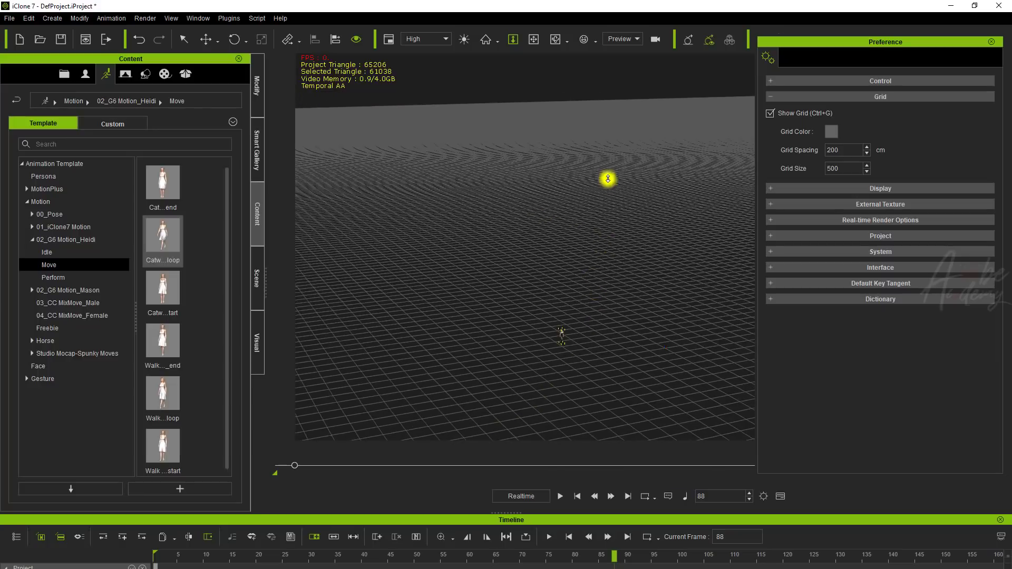
scroll(590, 201, down, 5)
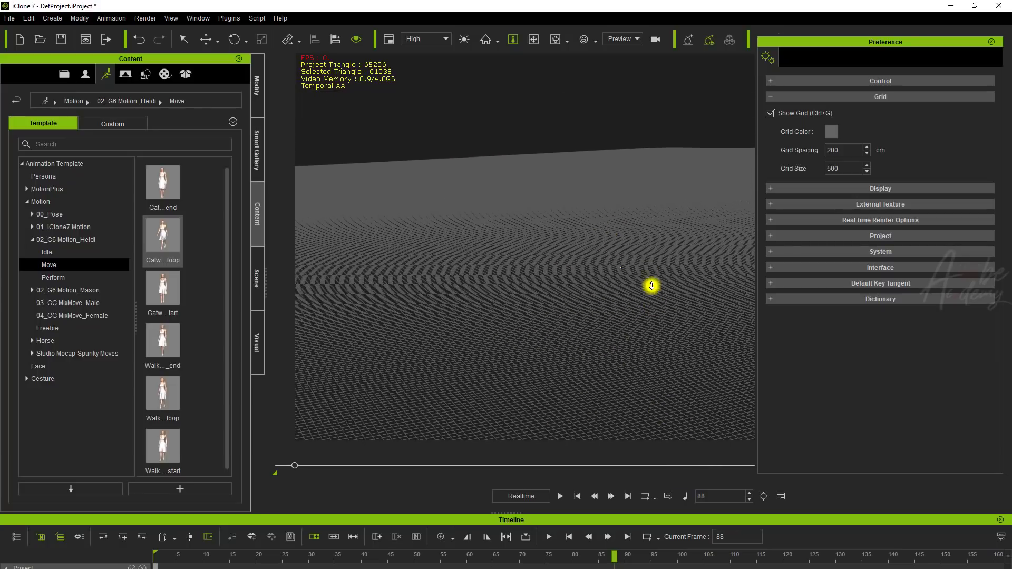
scroll(649, 358, down, 5)
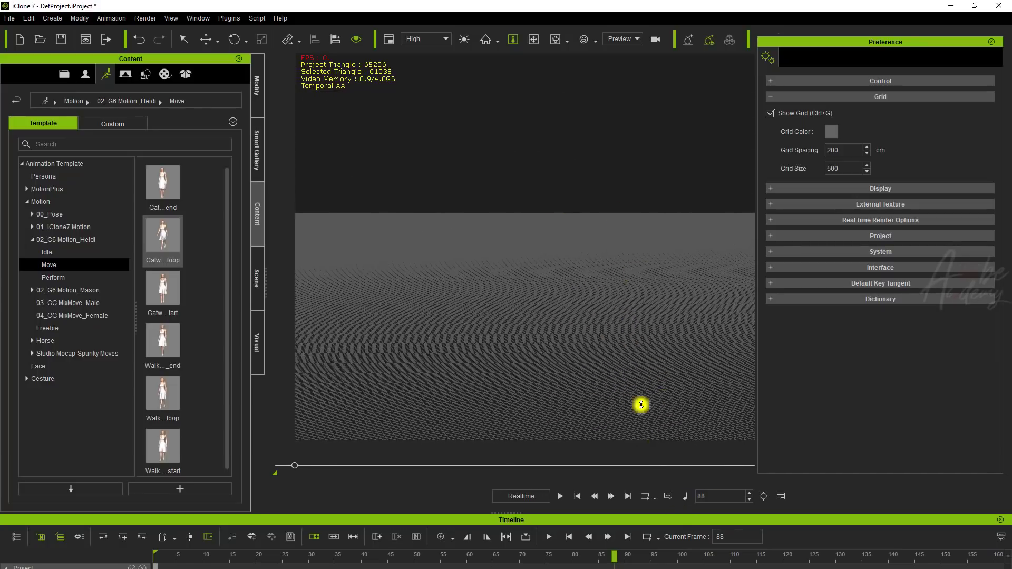
drag(651, 391, 651, 422)
drag(653, 299, 662, 427)
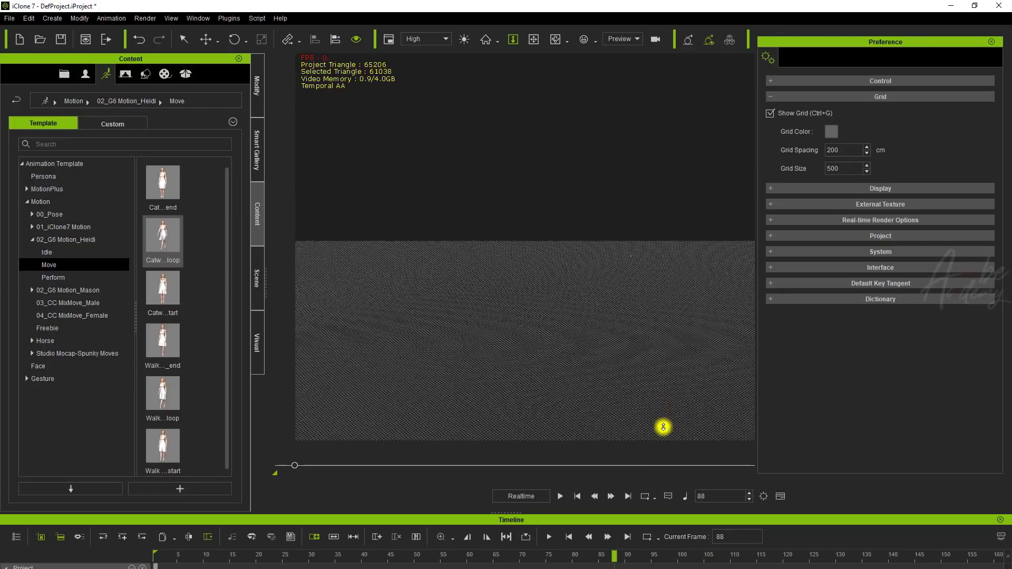
click(510, 40)
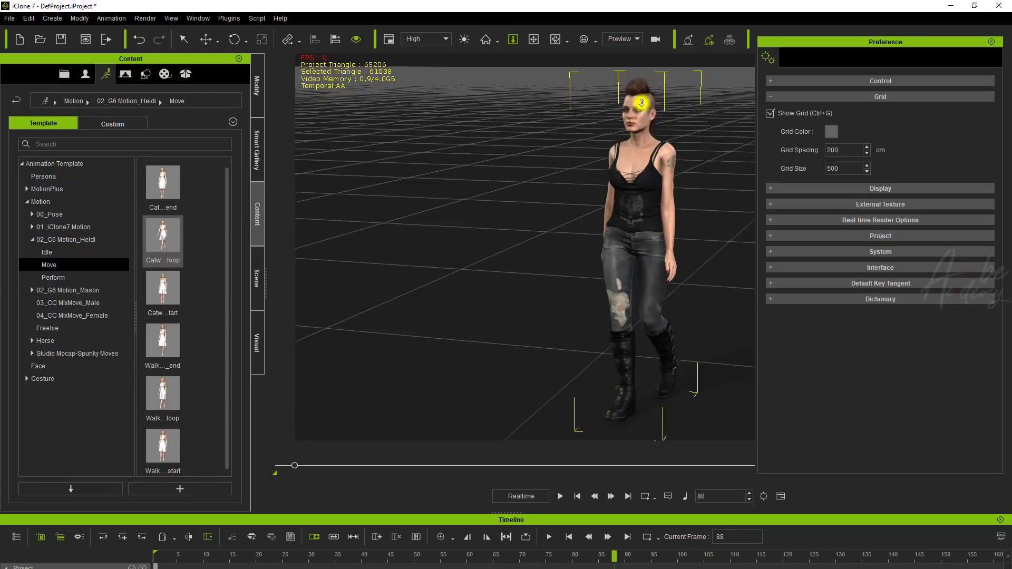
- Turn off Show Grid and expand the Display preferences in place of the Grid ones
click(787, 115)
click(792, 99)
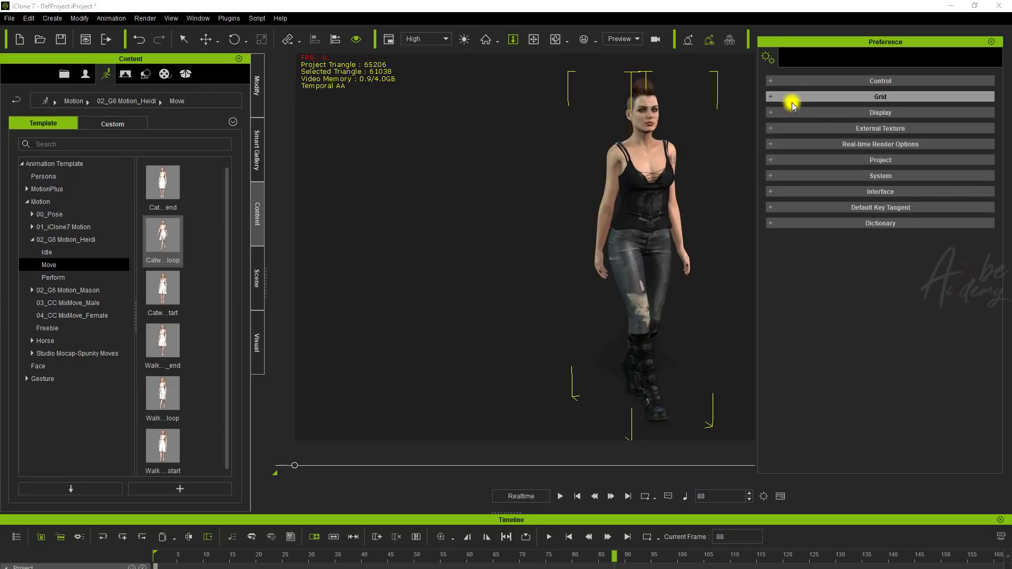
click(777, 115)
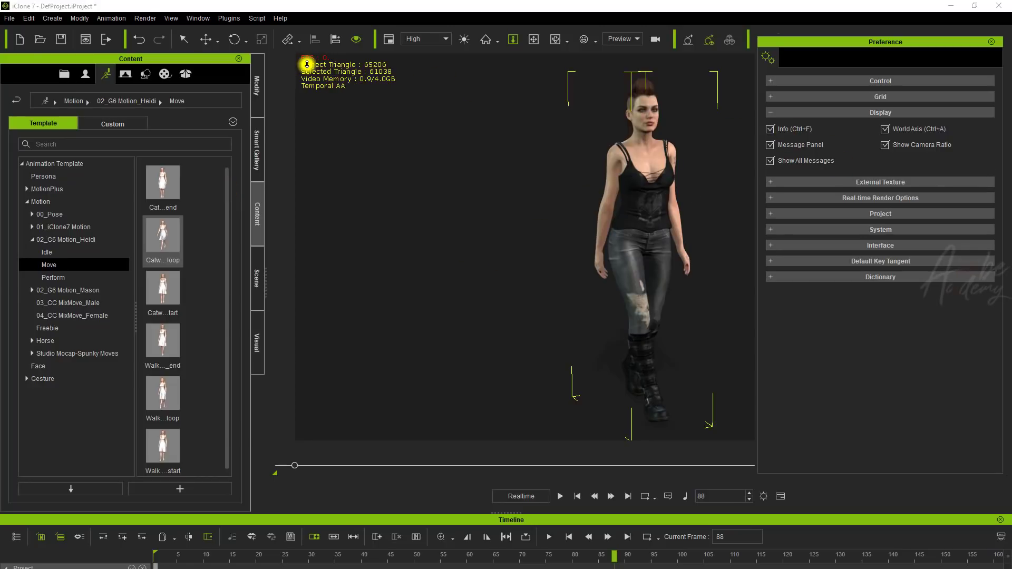
- Toggle the Info overlay and look around the character for the world axis in the viewport
click(770, 129)
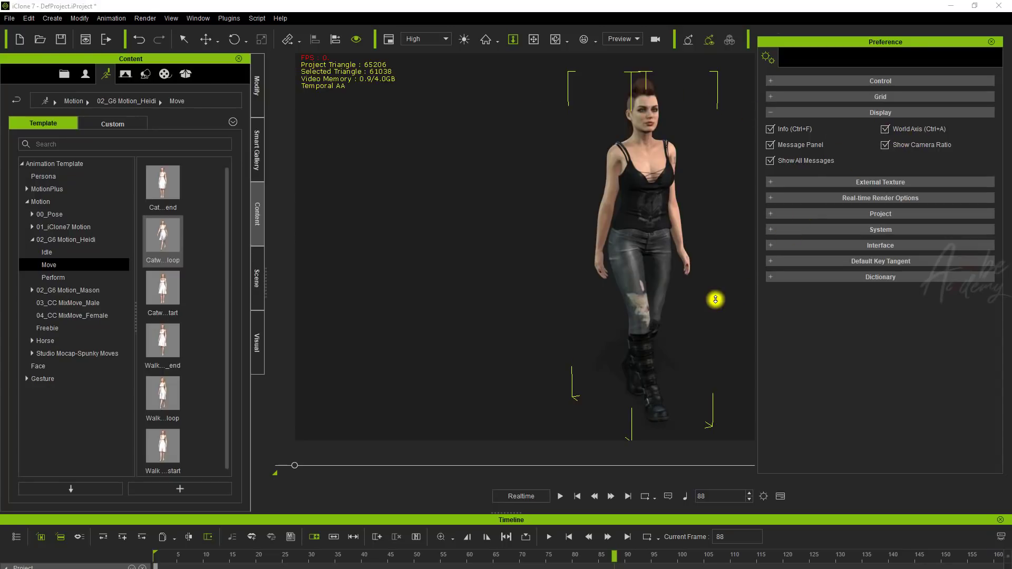
key(x)
middle_drag(650, 342, 510, 257)
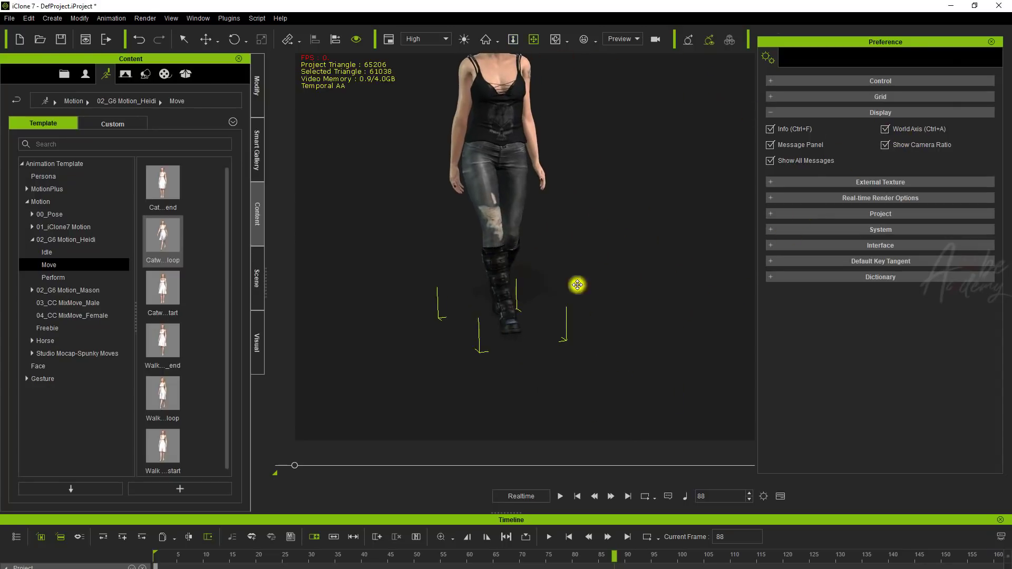
scroll(623, 304, down, 5)
click(487, 44)
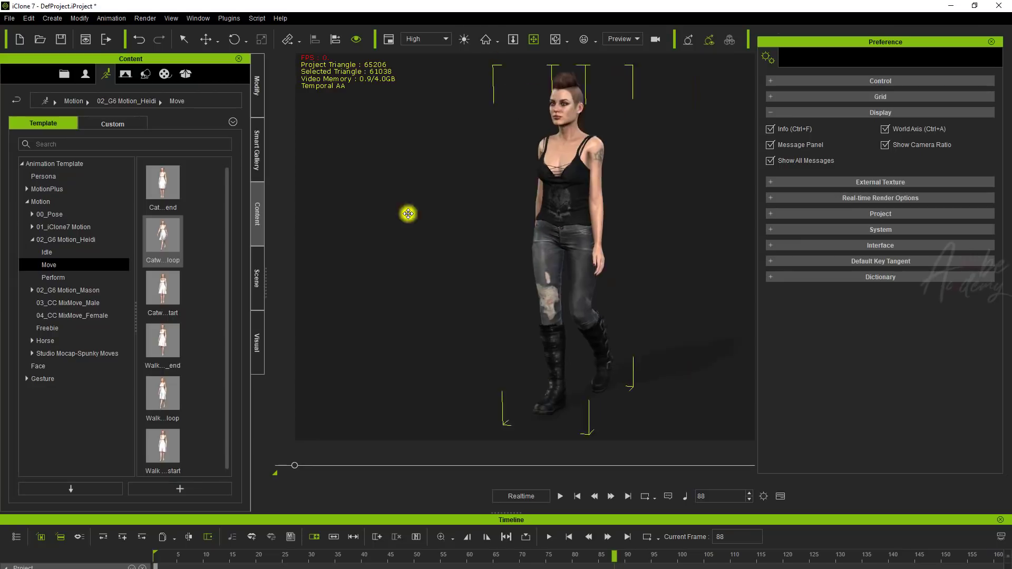
drag(536, 298, 363, 298)
drag(475, 225, 558, 219)
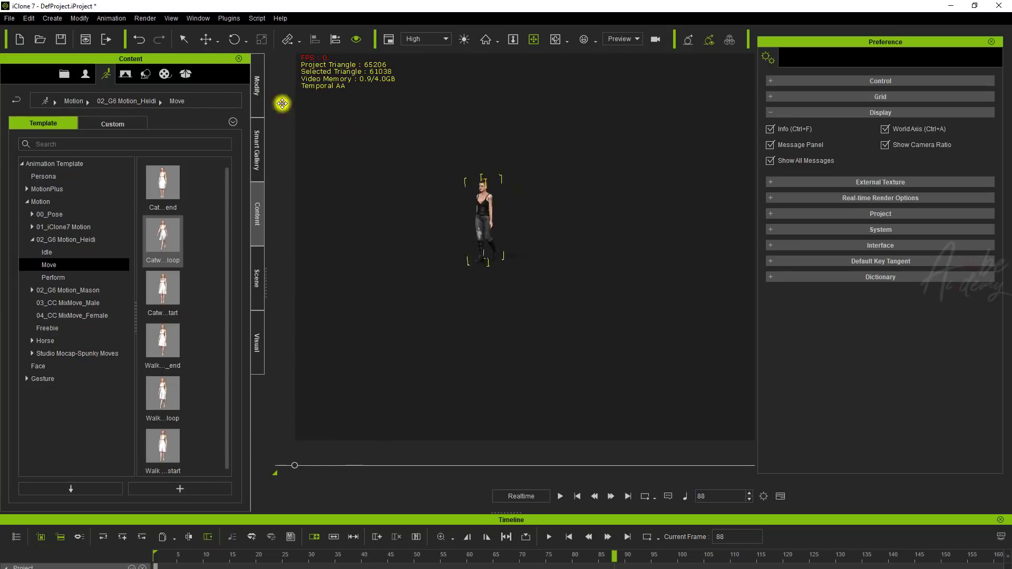
- Start a new empty project in place of the character scene and examine the world axis at its origin
click(19, 40)
click(495, 340)
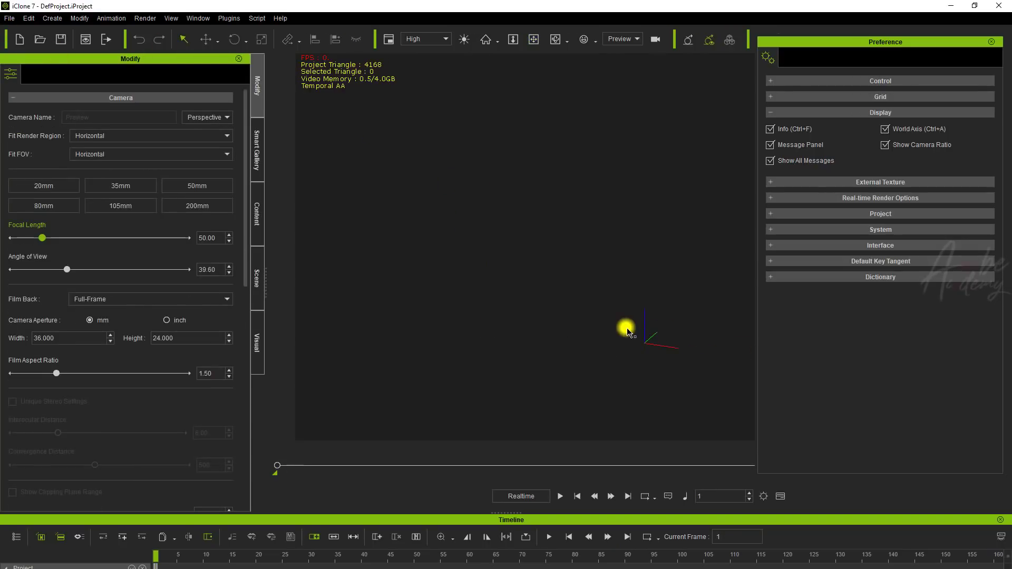
middle_drag(626, 330, 538, 294)
scroll(539, 293, up, 5)
middle_drag(479, 362, 698, 262)
middle_drag(456, 326, 468, 288)
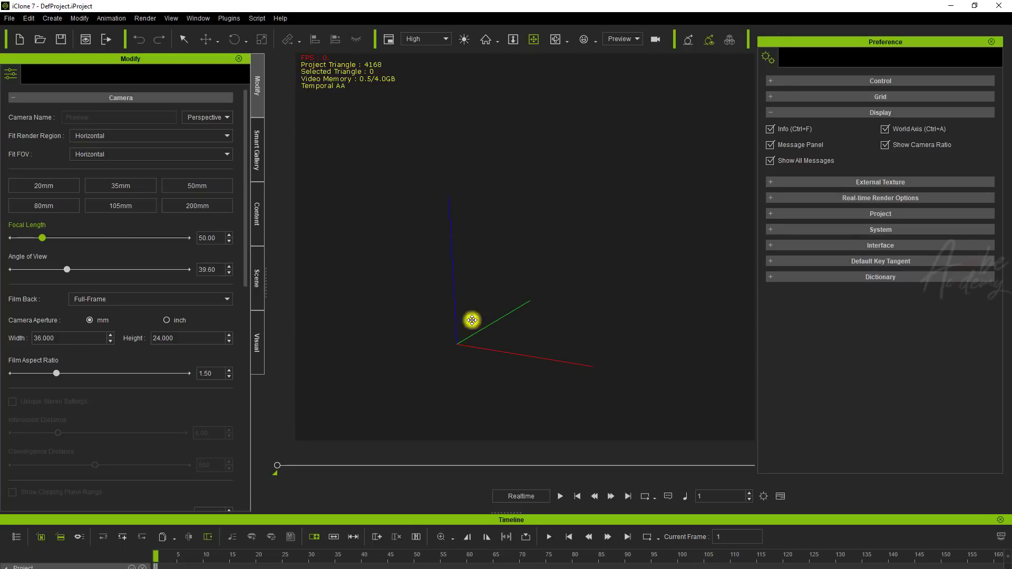
- Turn the World Axis display off and back on
click(885, 129)
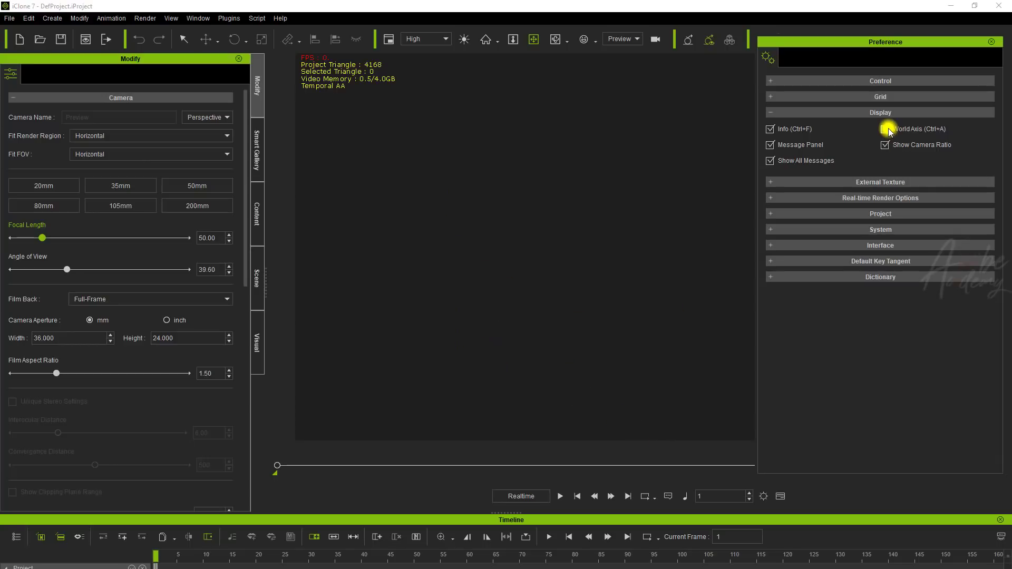
click(885, 129)
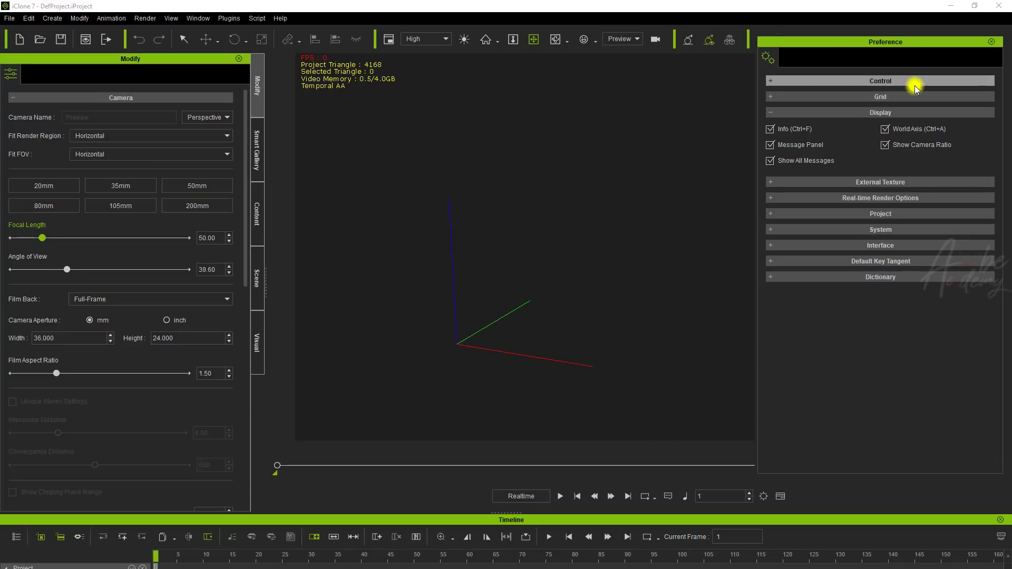
- Shorten the Preference window to uncover the viewport's message panel, and expand and collapse that message panel
drag(903, 476, 905, 433)
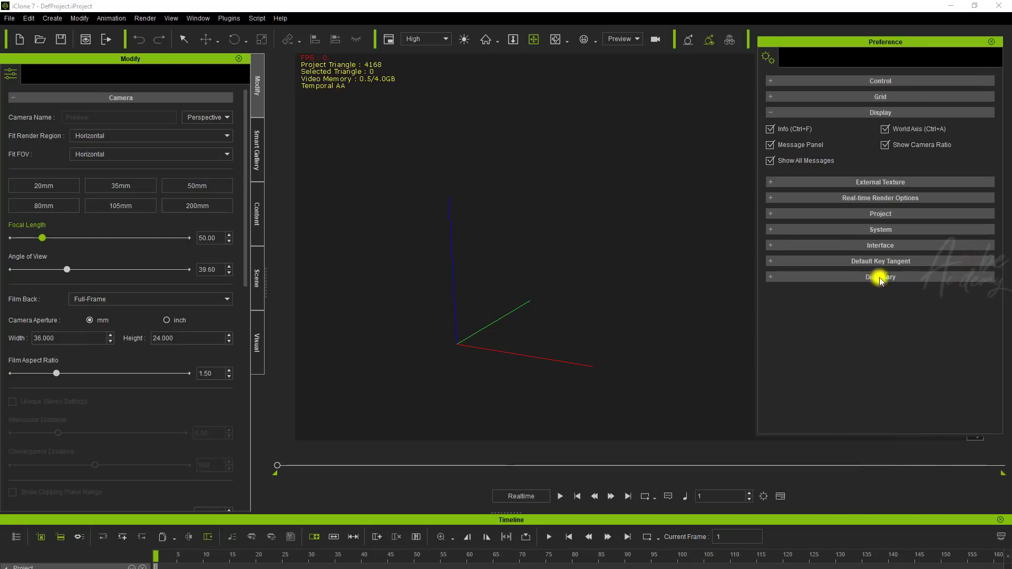
click(794, 147)
drag(884, 435, 877, 397)
click(973, 436)
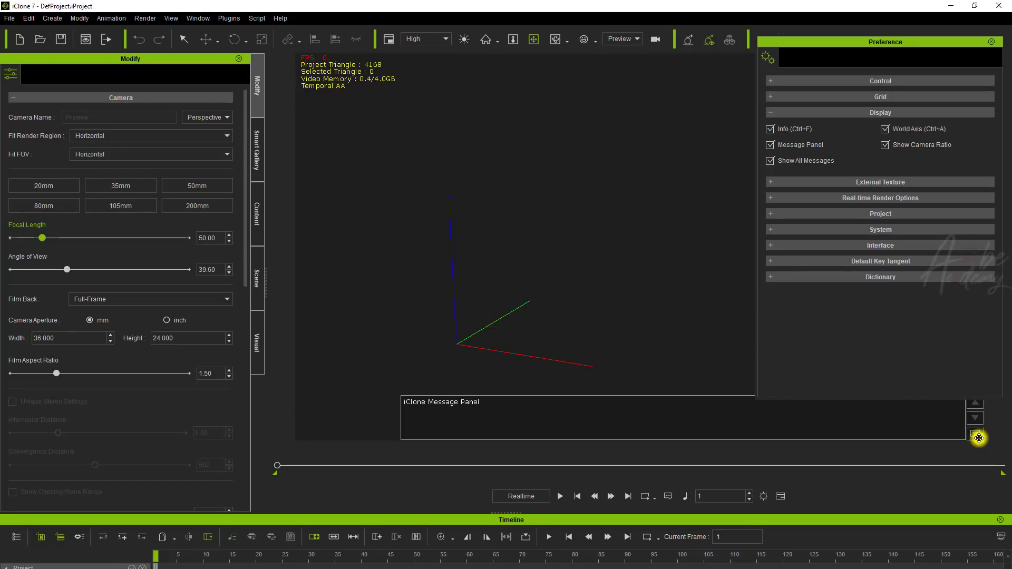
click(978, 438)
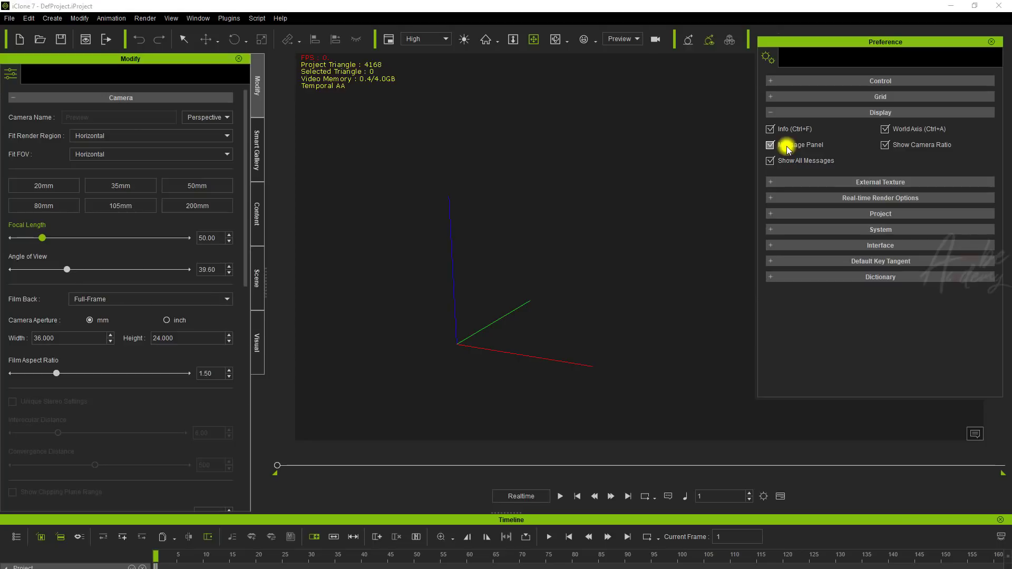
click(886, 147)
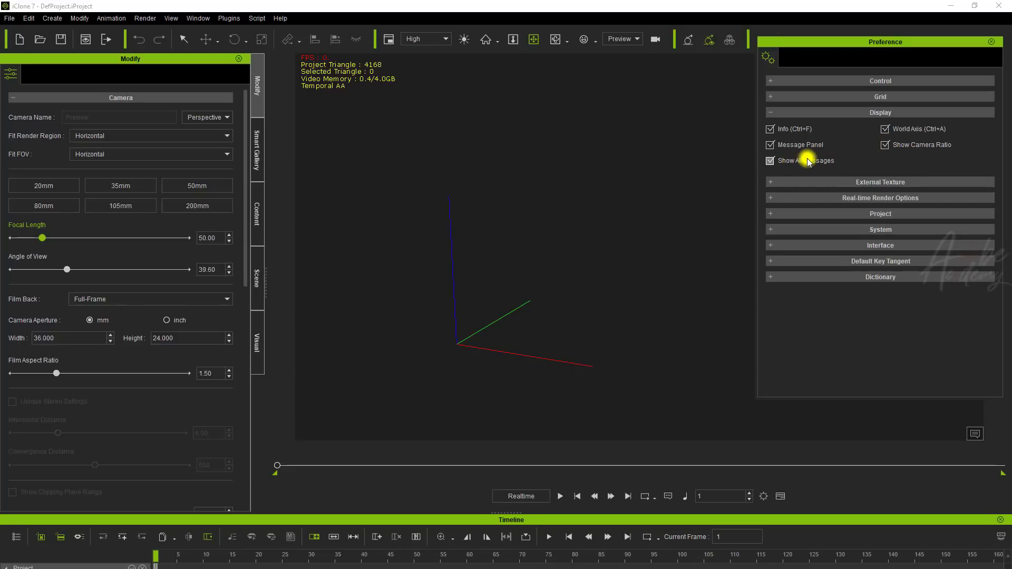
- Expand the External Texture preferences in place of Display, open the External Files text list, read its search rules and close it
click(837, 113)
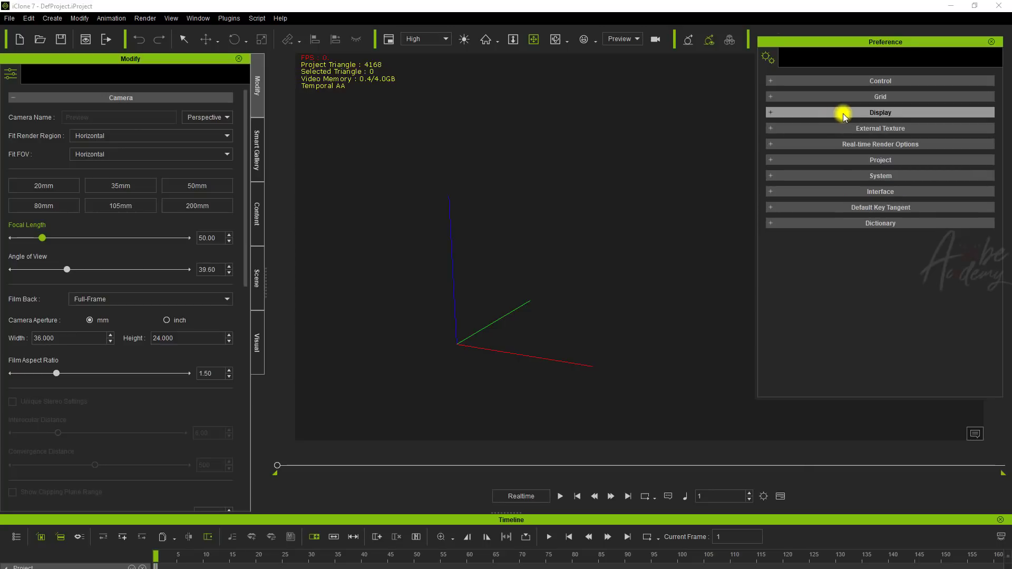
click(875, 128)
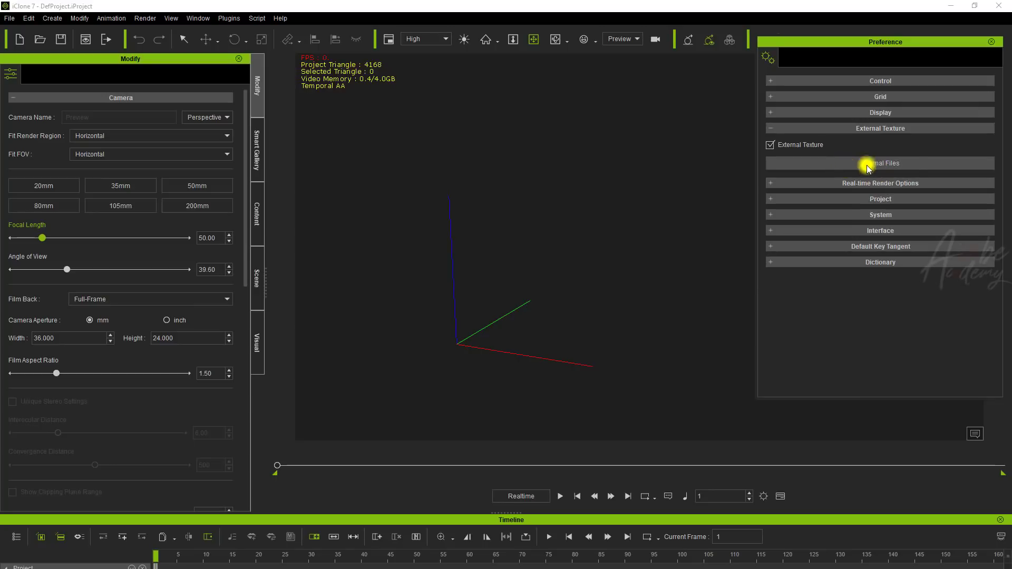
click(883, 161)
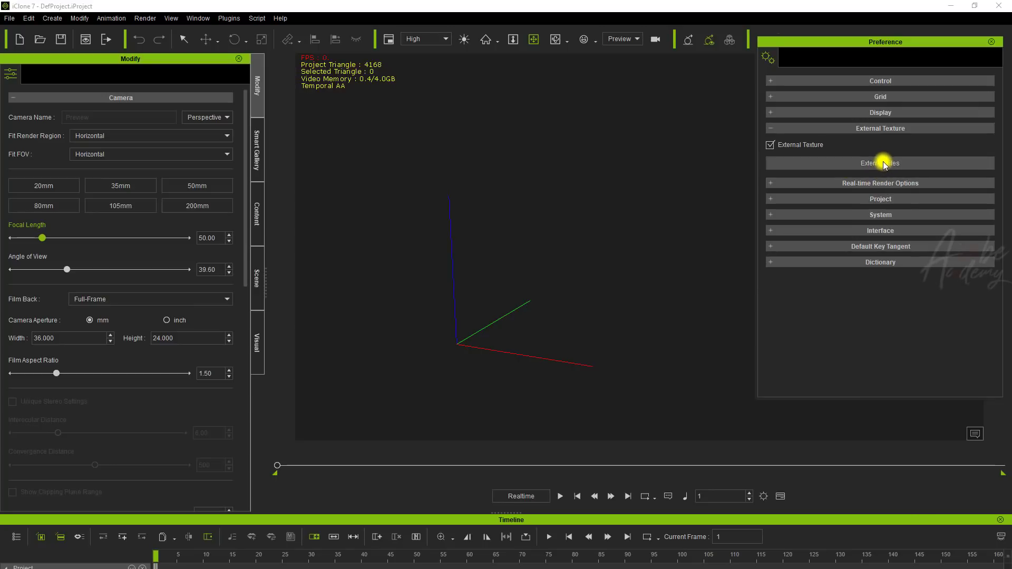
drag(647, 208, 732, 98)
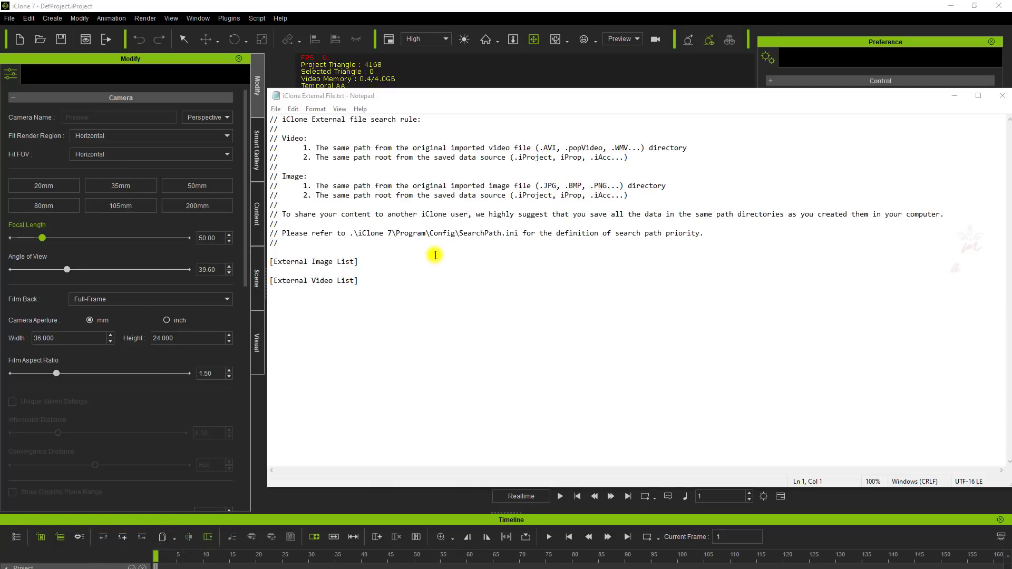
click(645, 108)
drag(540, 101, 418, 92)
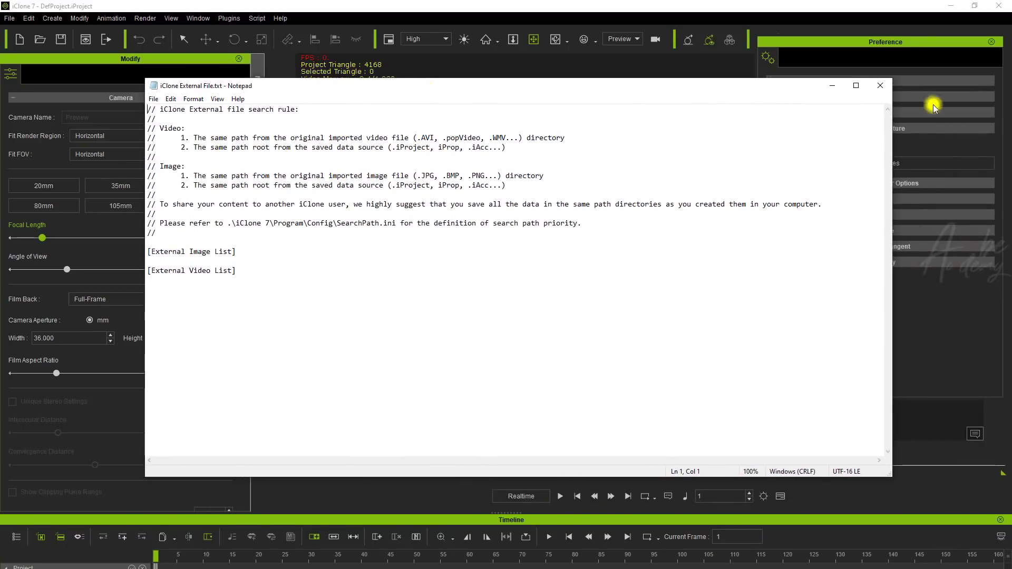
click(879, 84)
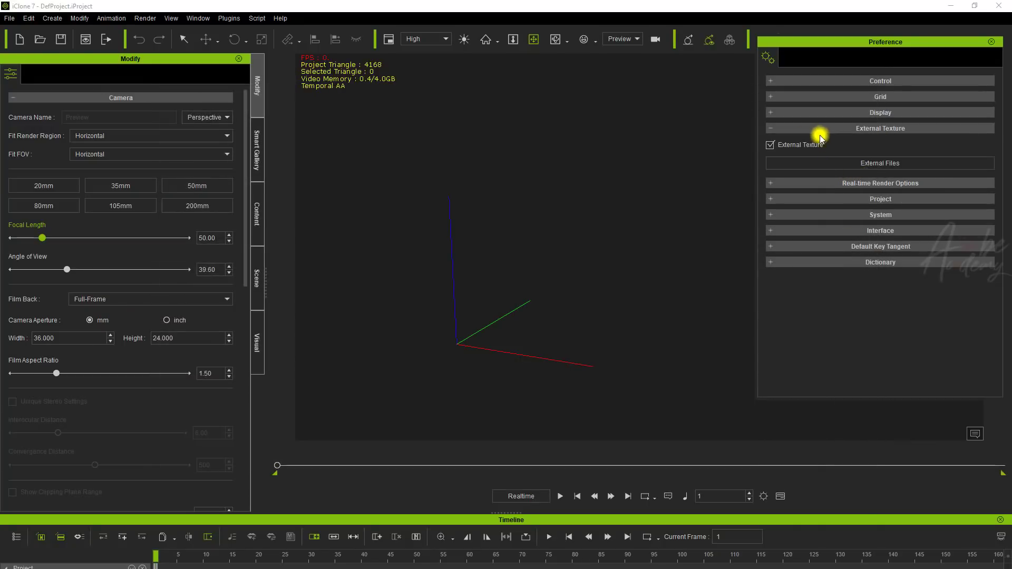
- Expand the Real-time Render Options in place of External Texture and load the 3.AccuLips ToKoMotion character project template into the viewport
click(774, 129)
click(795, 144)
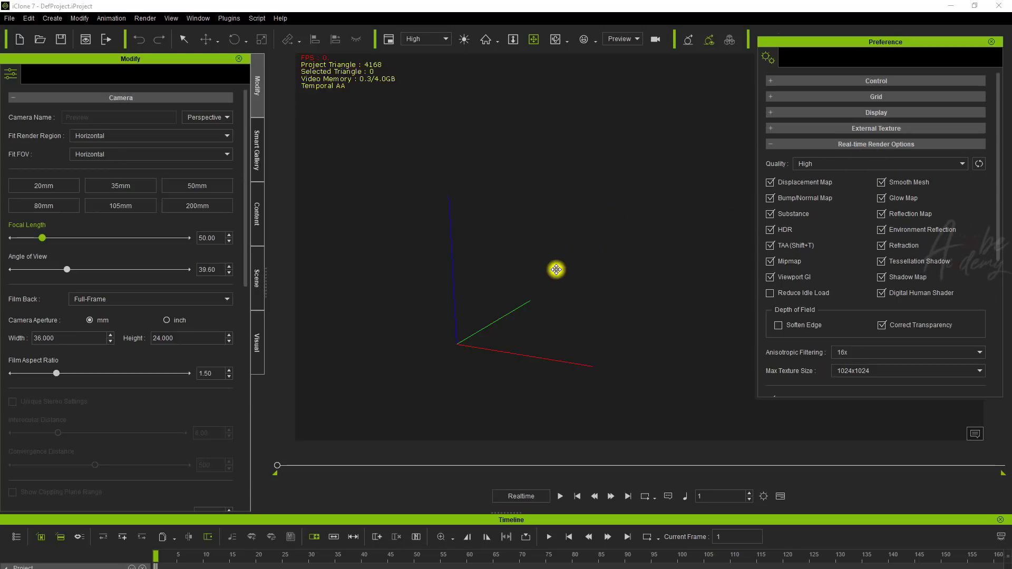
click(260, 230)
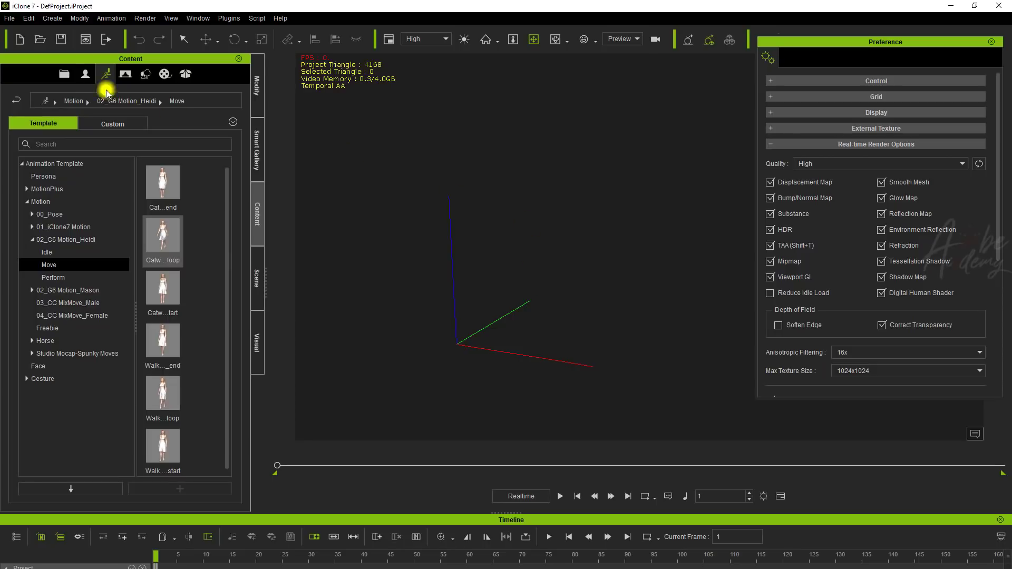
click(64, 74)
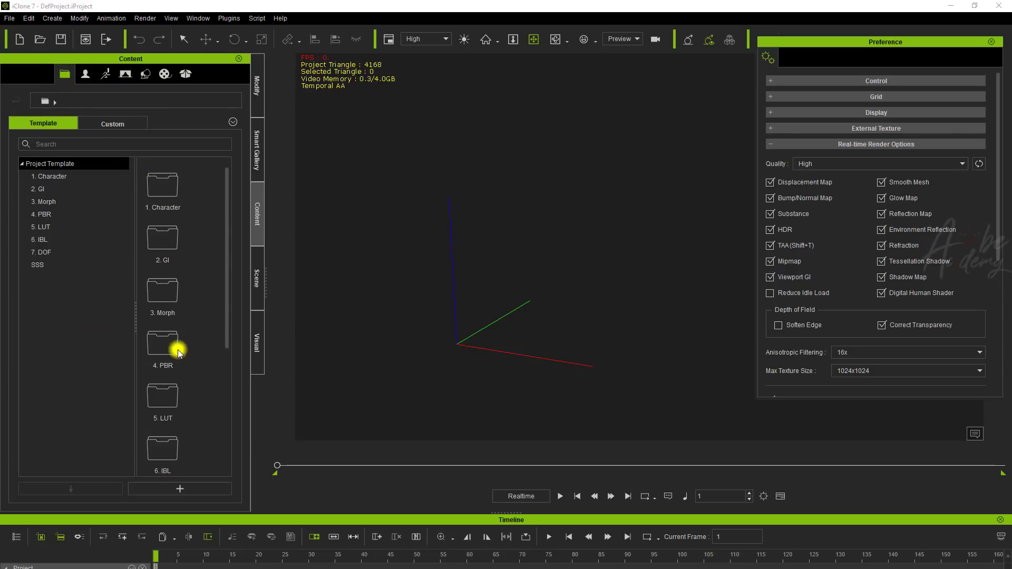
click(53, 176)
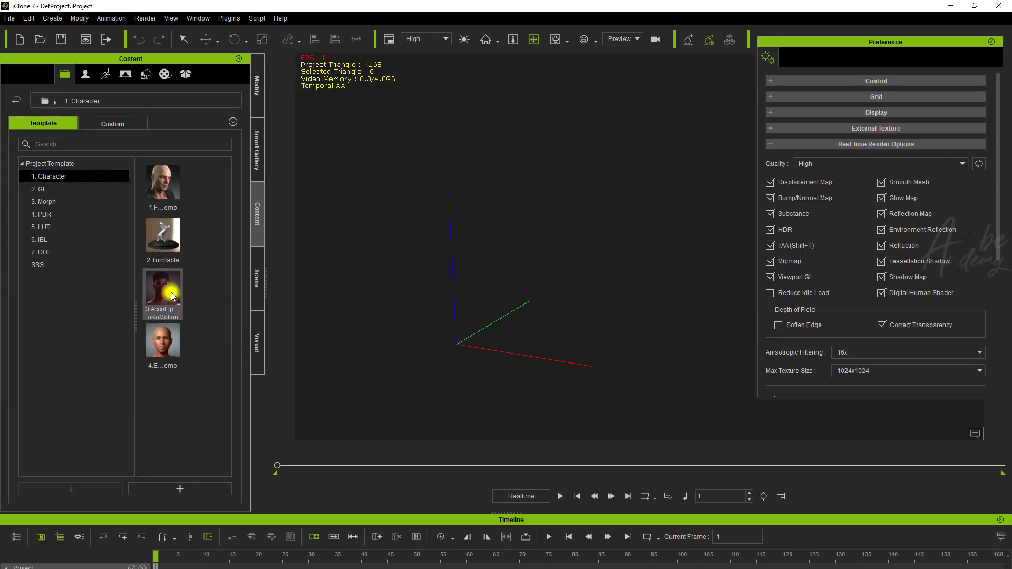
drag(160, 302, 511, 325)
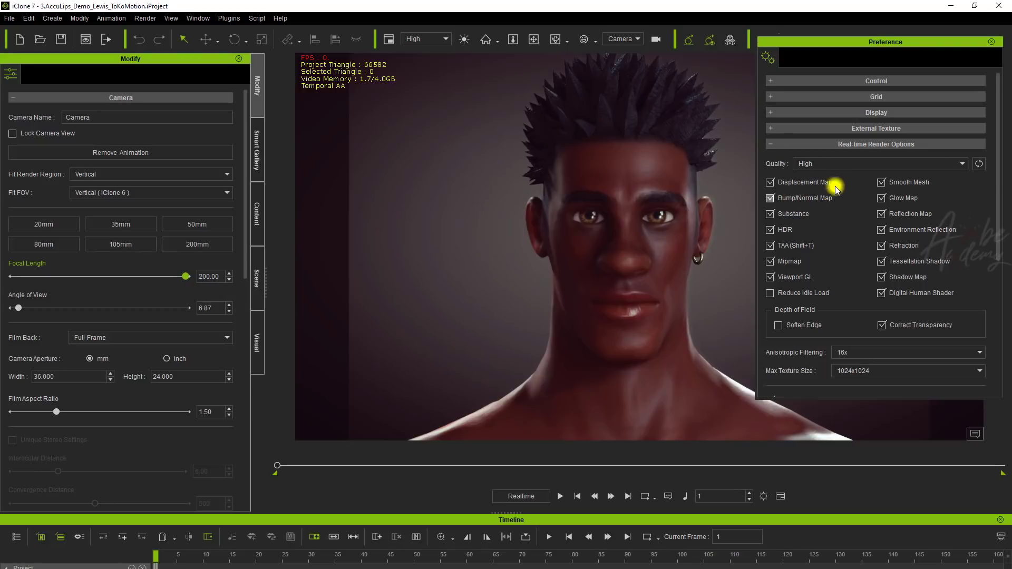
- Shift the Preference window slightly off the character and review the Quality presets in both places where they are offered
drag(930, 43, 928, 39)
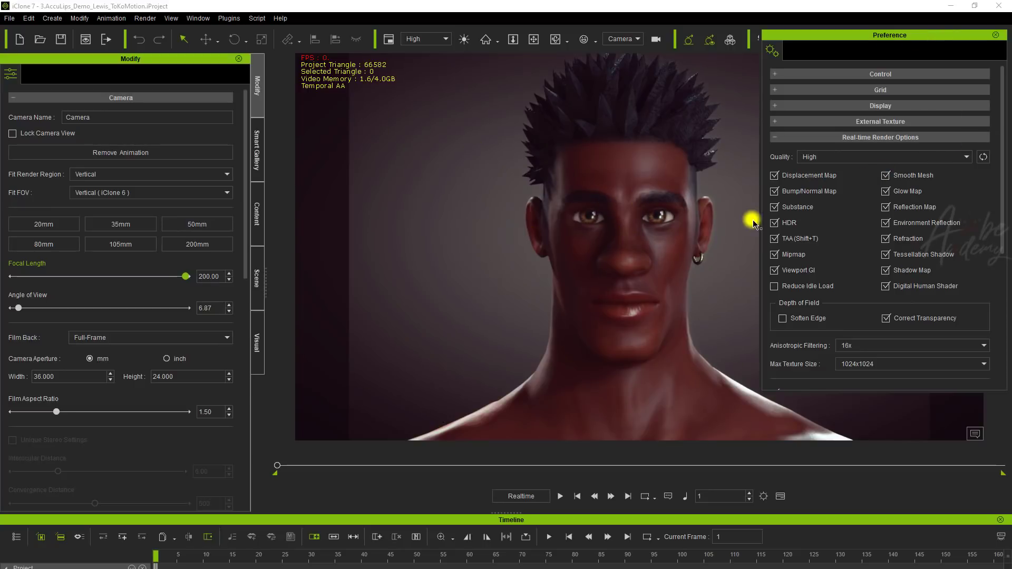
click(837, 157)
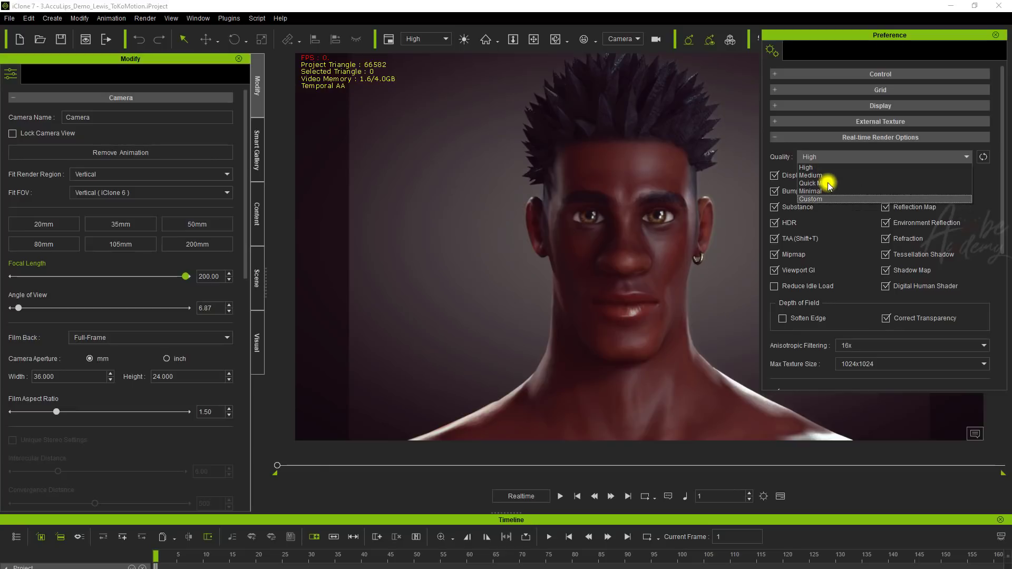
click(447, 38)
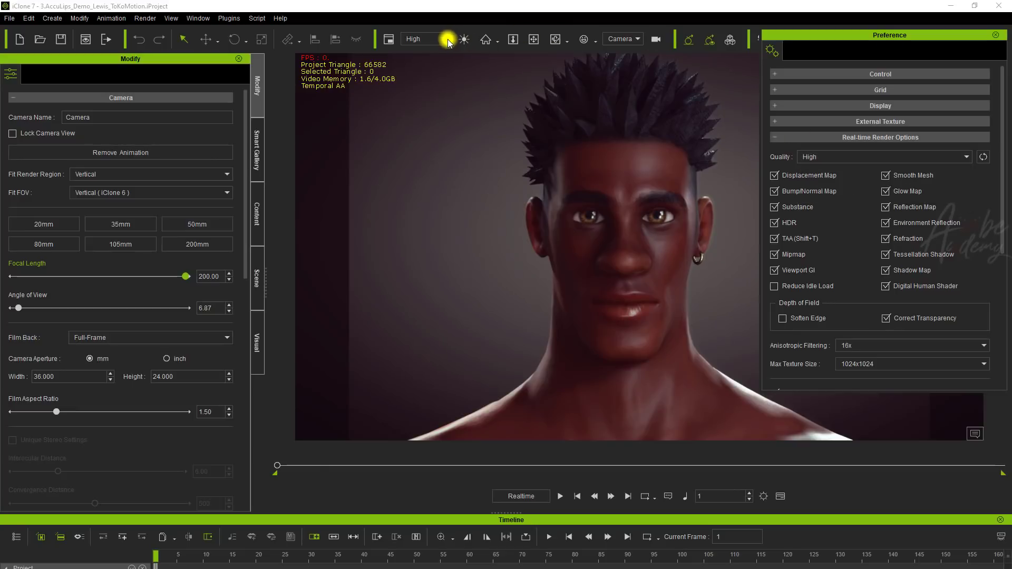
click(448, 39)
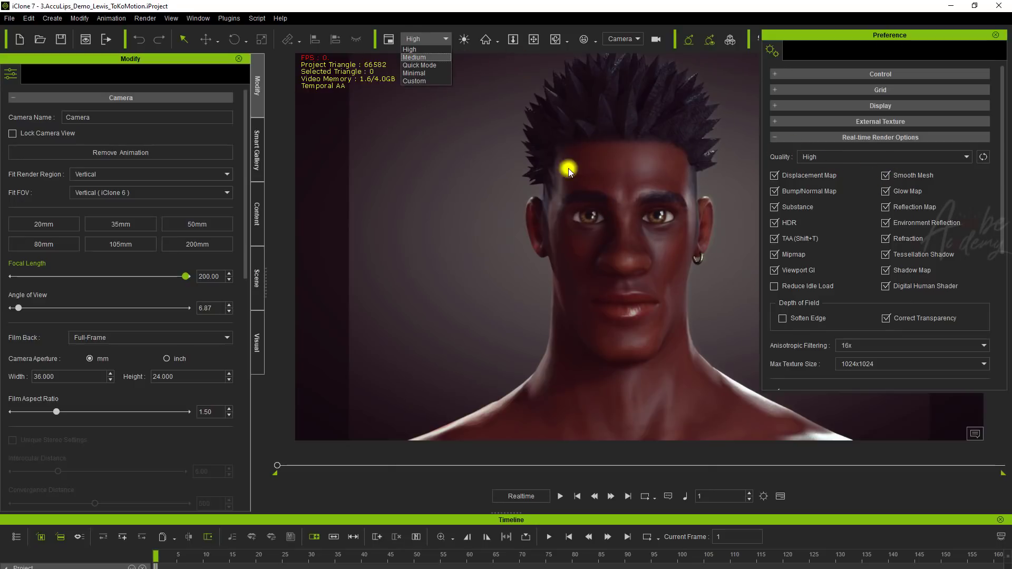
click(398, 498)
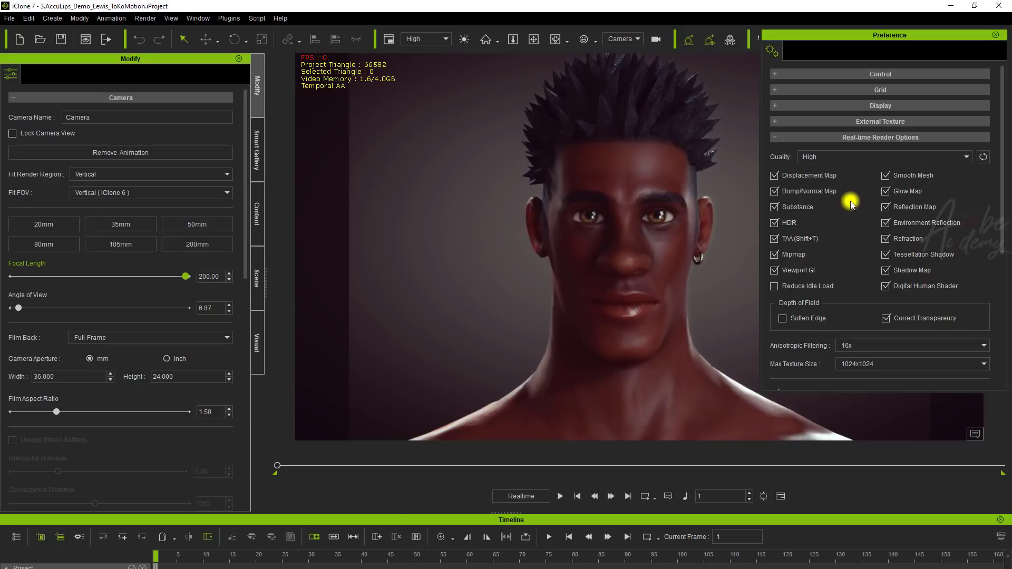
- Play the character's animation at High quality to examine its frame rate, and return to the first frame
click(822, 158)
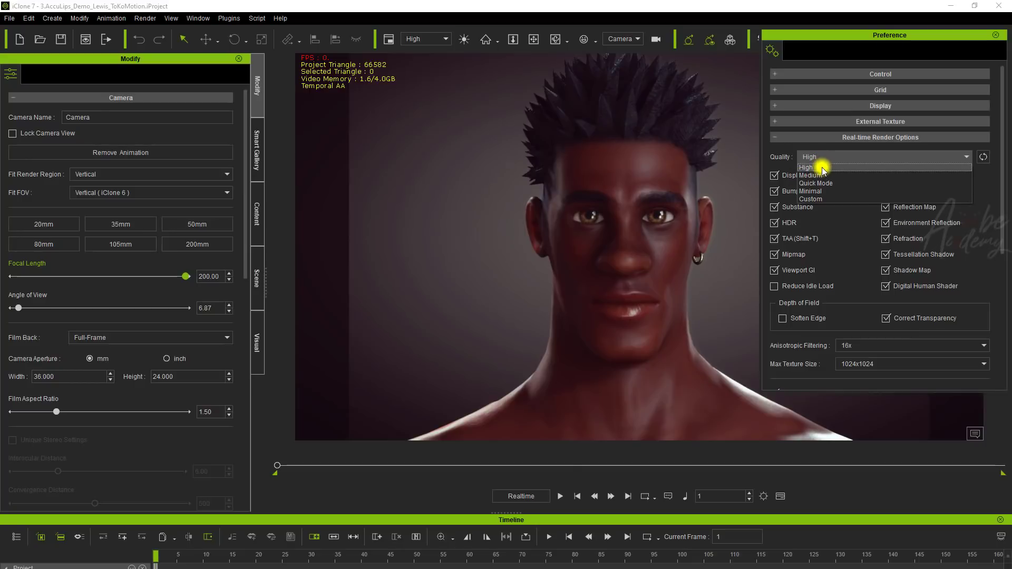
click(560, 497)
click(559, 497)
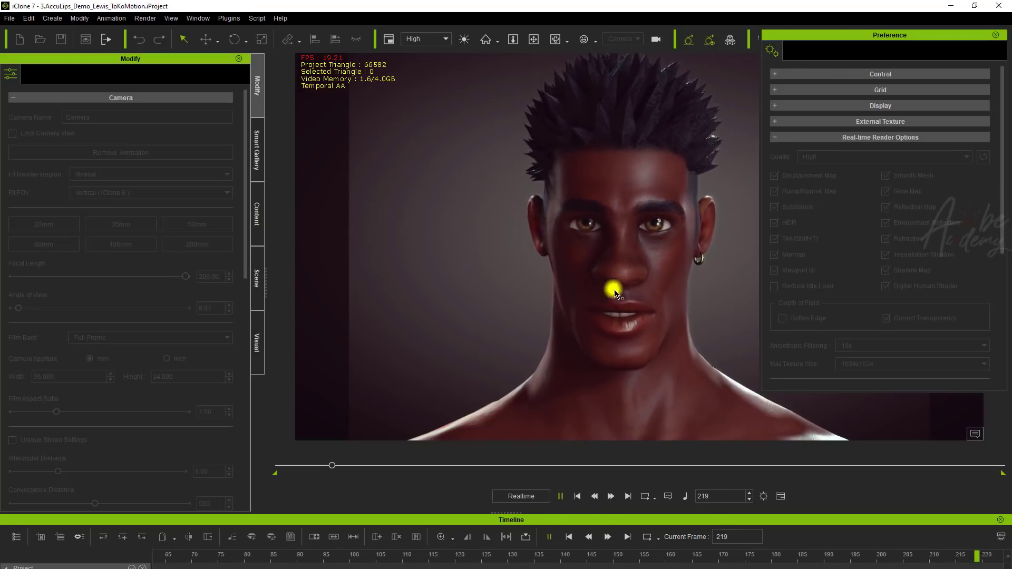
click(578, 494)
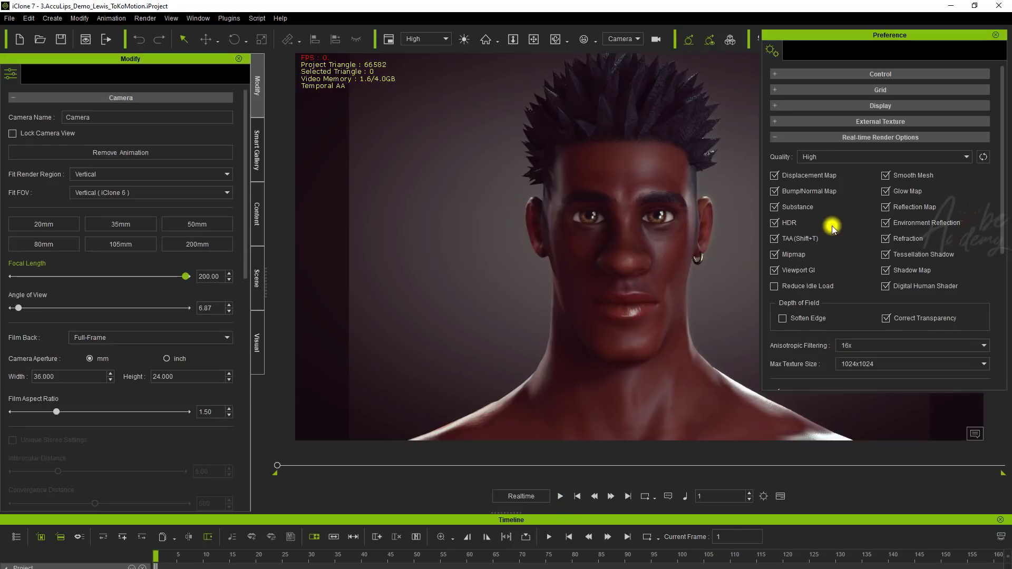
- Switch the render Quality to Medium and back to High to compare which render options each preset enables
click(852, 157)
click(816, 168)
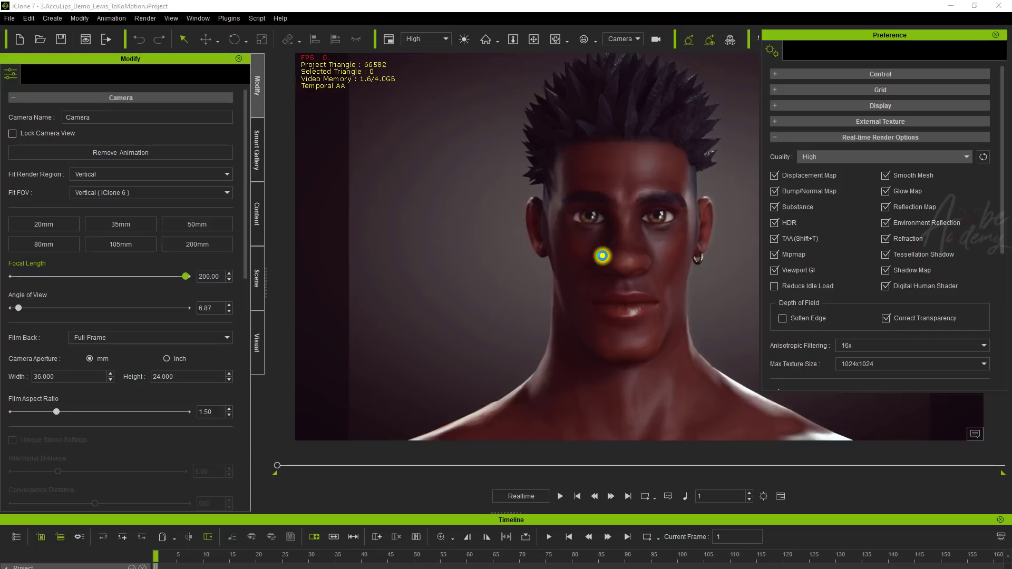
key(Down)
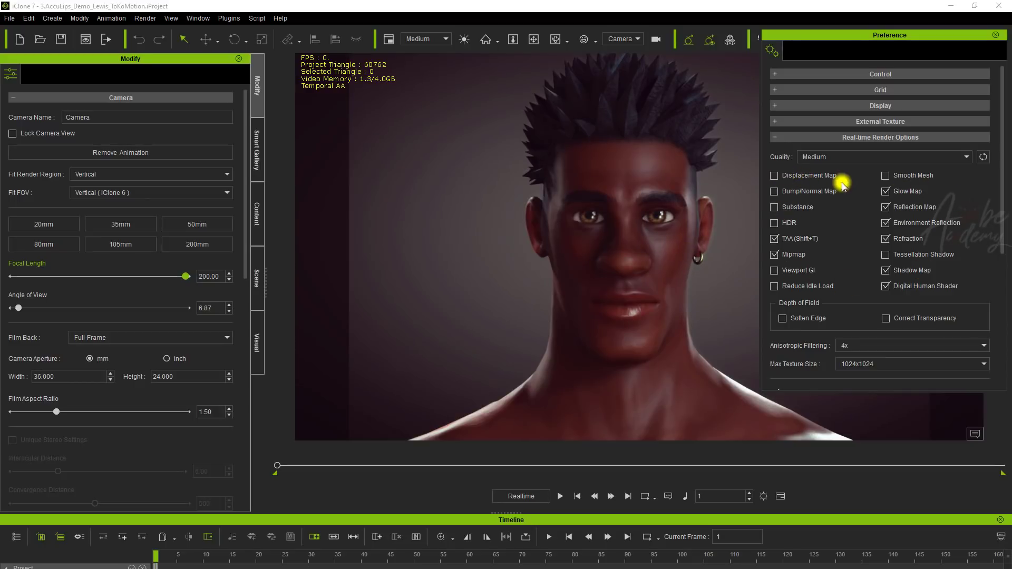
click(831, 156)
click(827, 168)
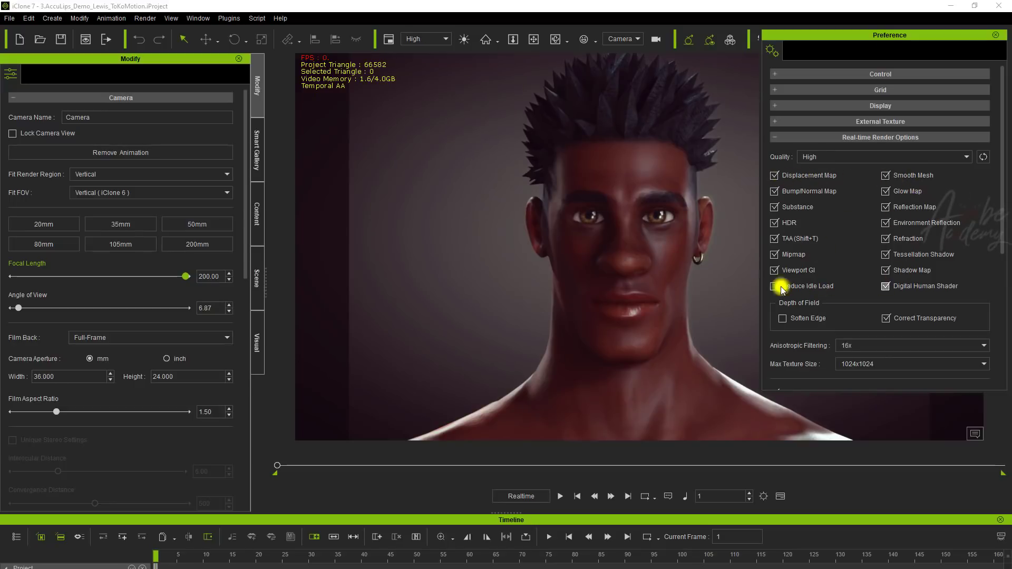
- Set the render Quality to Medium and play the animation briefly to check its frame rate
click(826, 157)
click(817, 176)
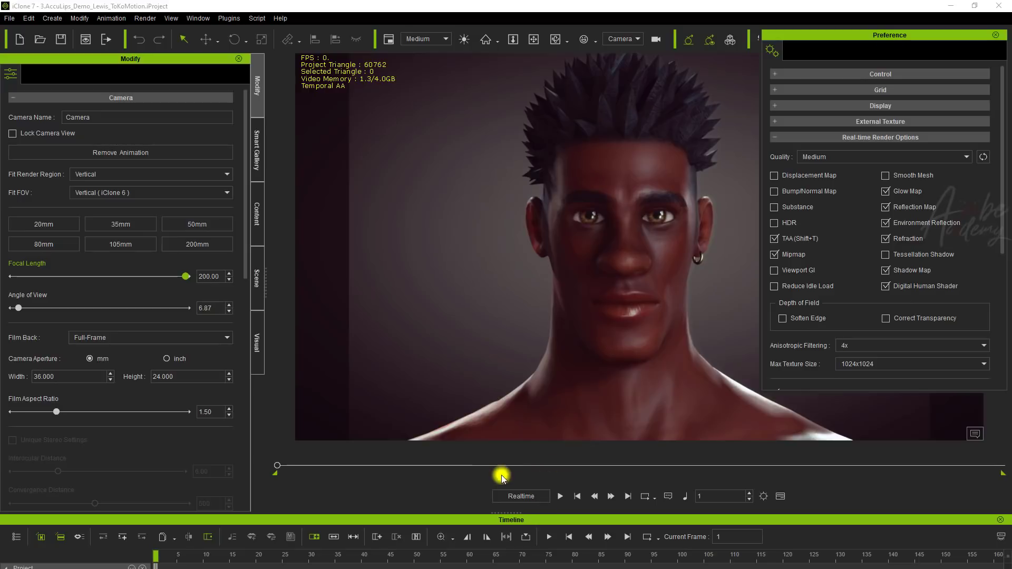
click(560, 496)
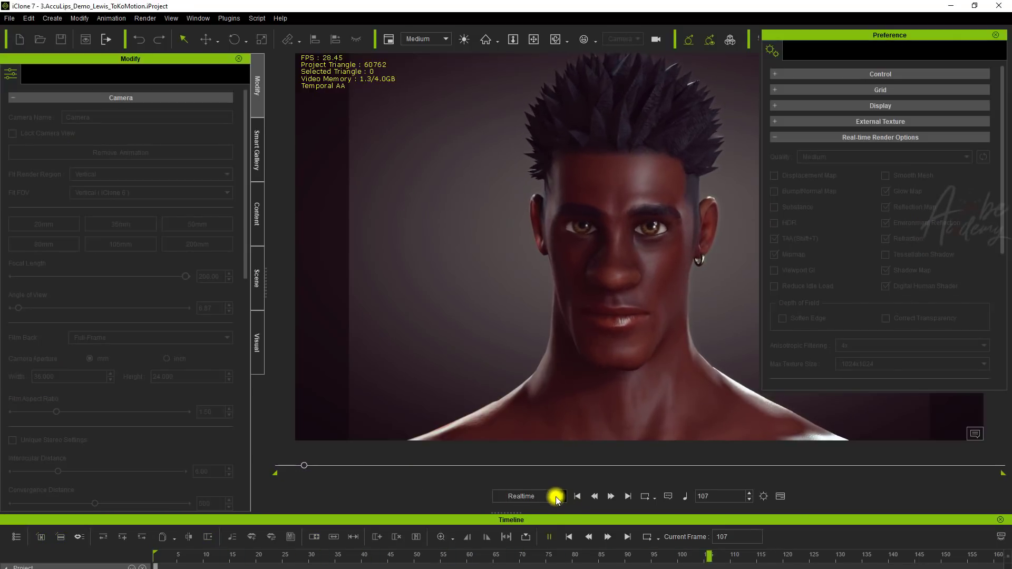
click(556, 496)
- Set the render Quality to Quick Mode and play a short stretch of the animation
click(846, 157)
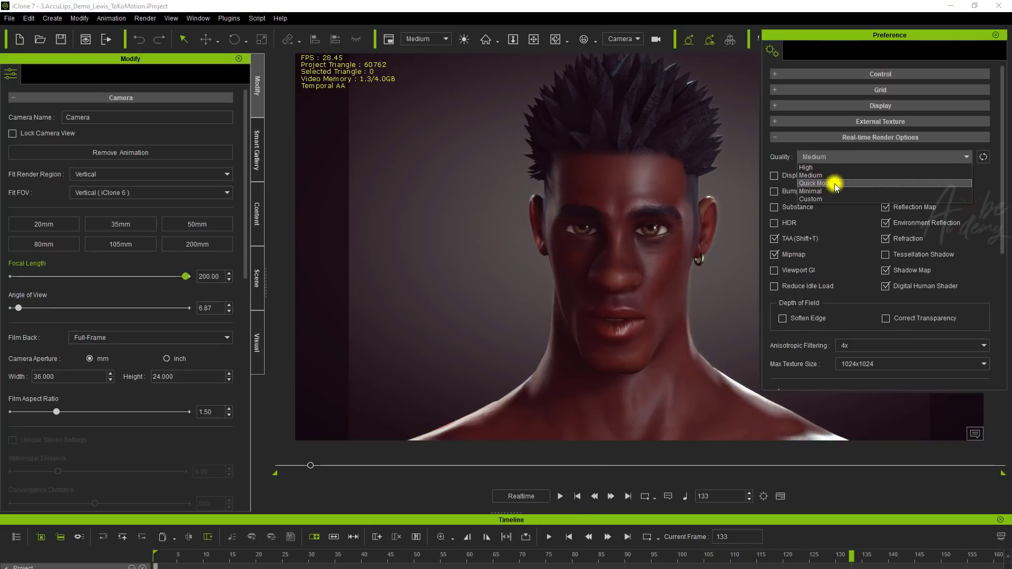
click(833, 183)
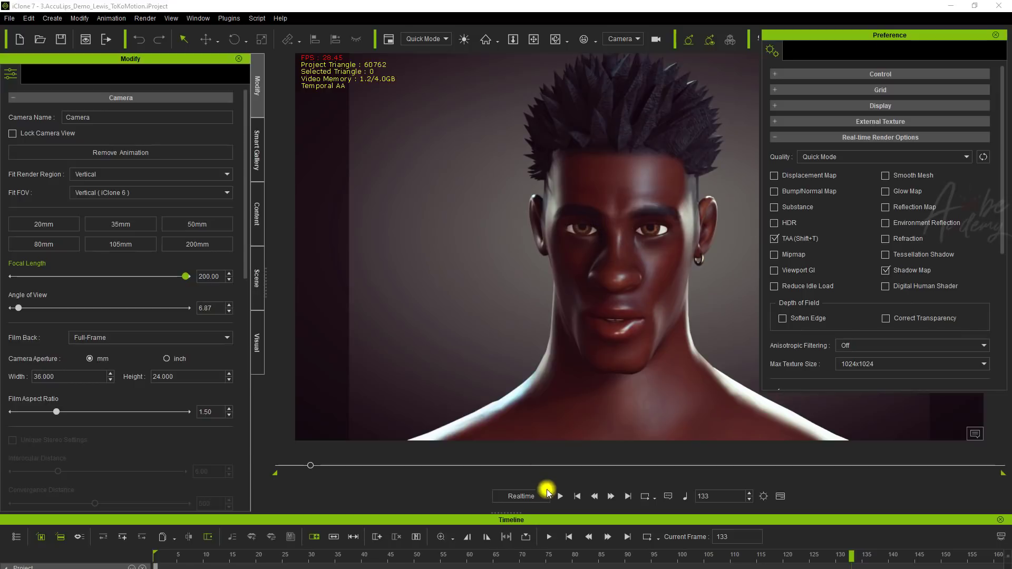
click(560, 496)
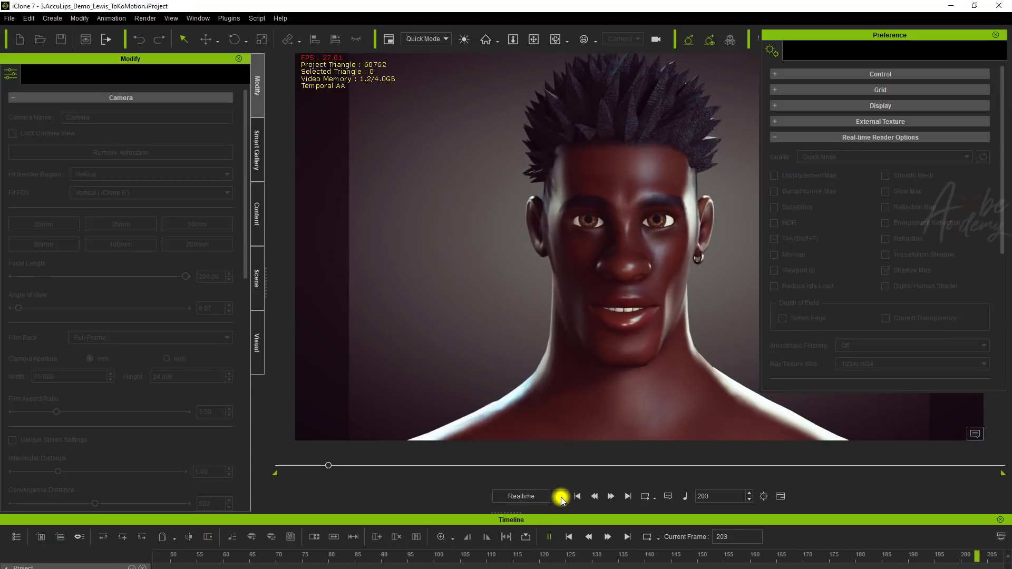
click(565, 495)
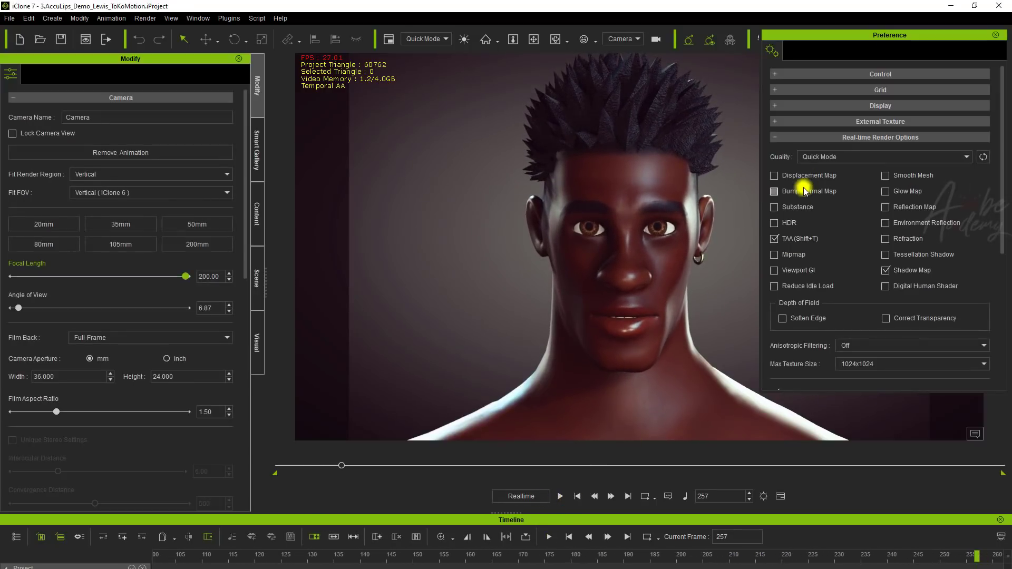
- Set the render Quality to Minimal and play the character's animation
click(818, 156)
click(836, 191)
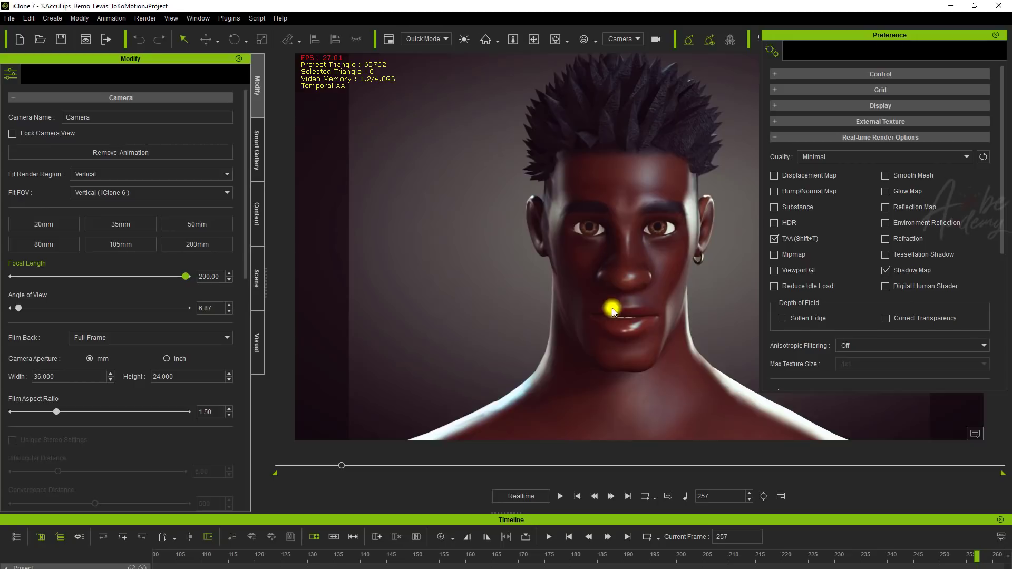
key(ctrl+1)
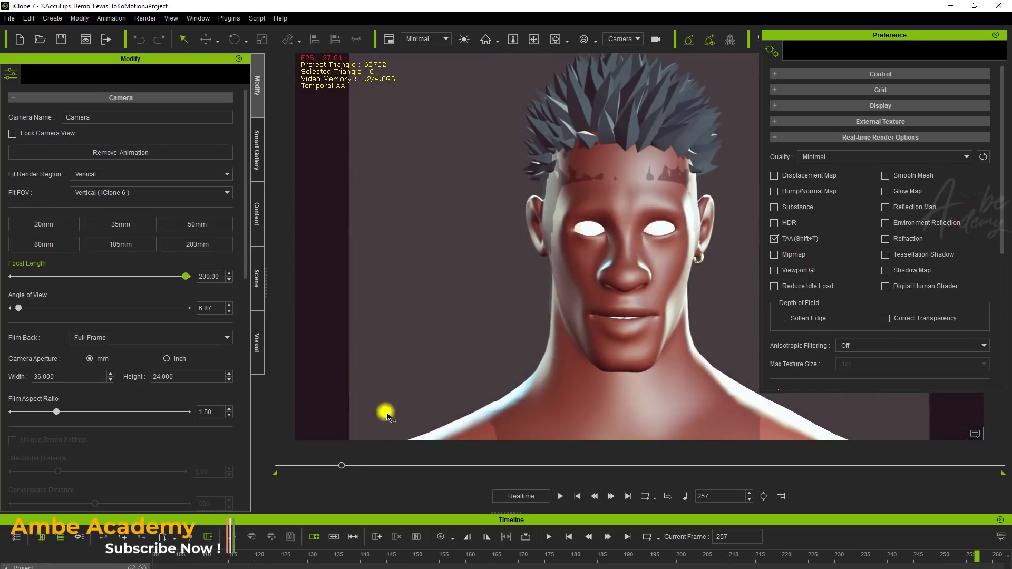
click(559, 496)
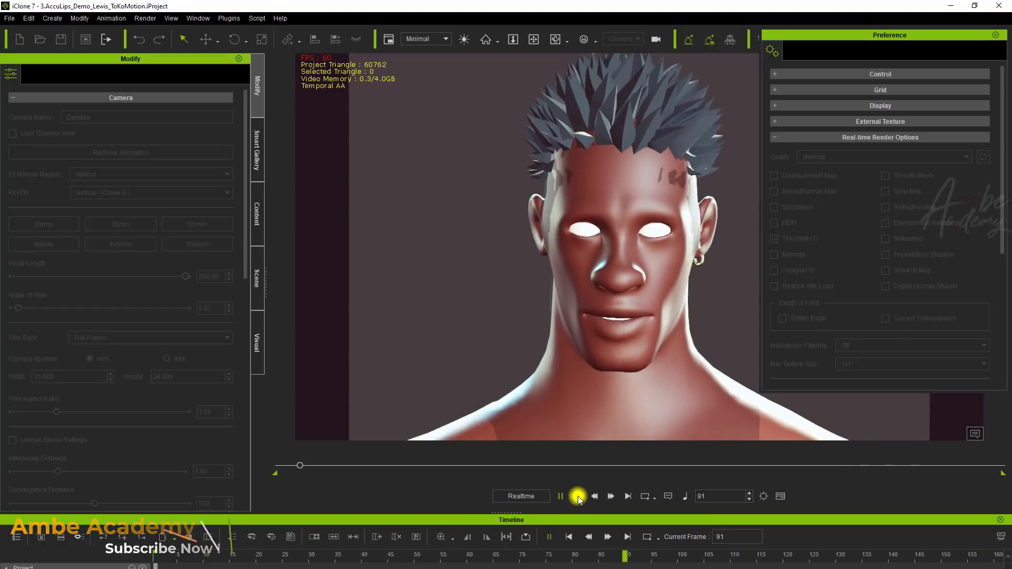
- Stop the animation playback and set the render Quality to High
click(578, 496)
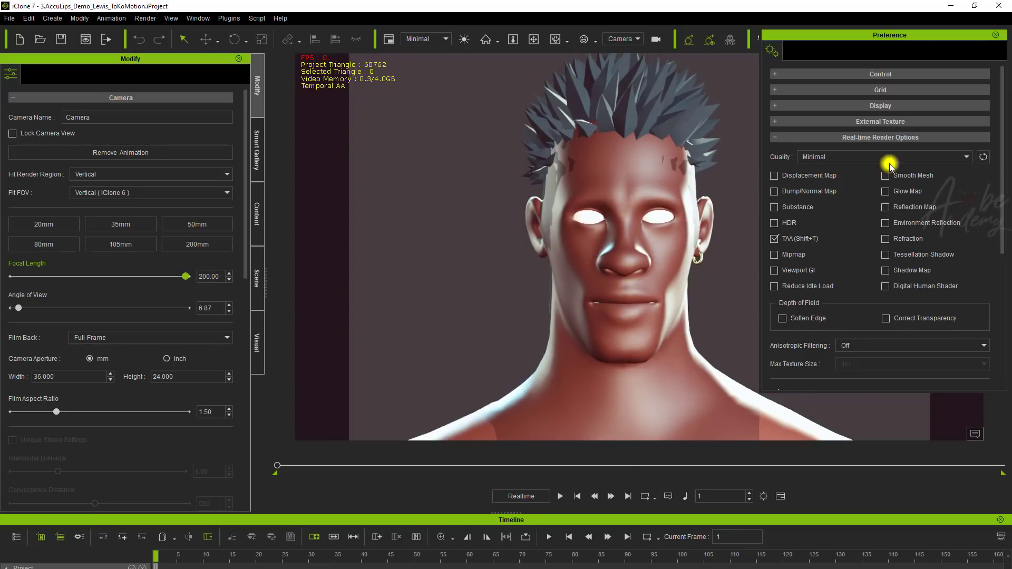
click(839, 161)
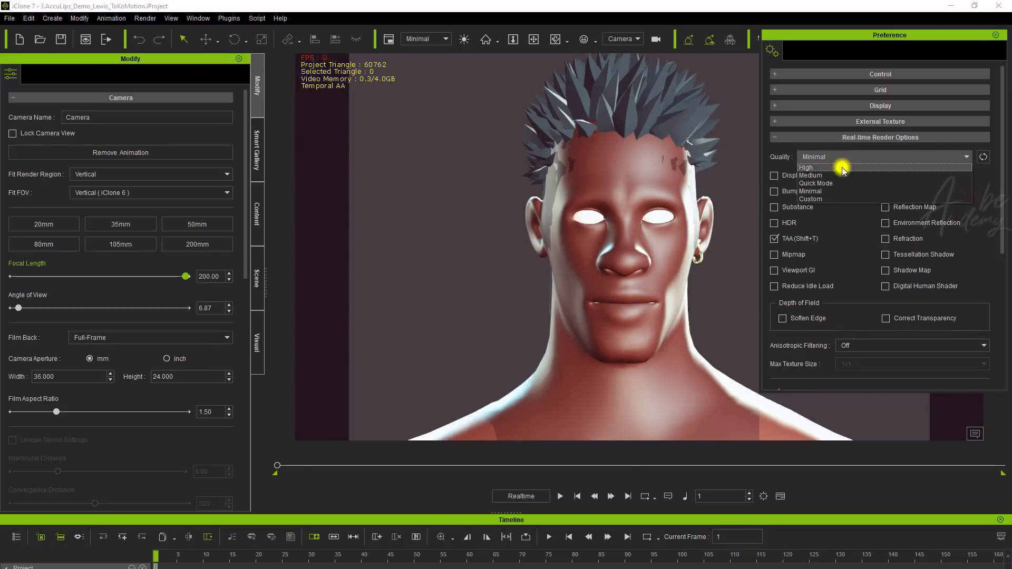
click(806, 168)
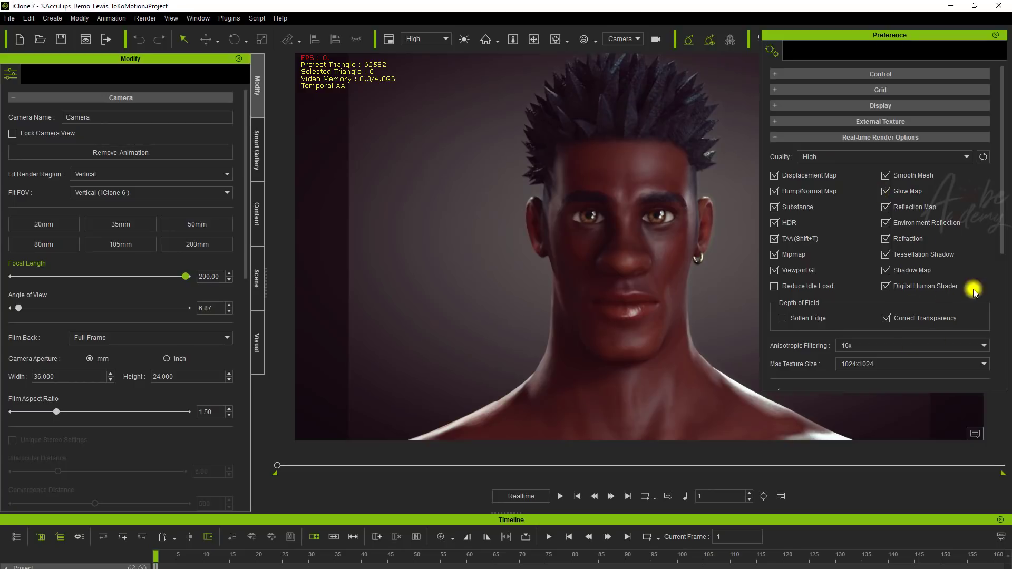
- Examine the Max Texture Size choices in the Real-time Render Options without selecting another size
drag(1000, 214, 1000, 265)
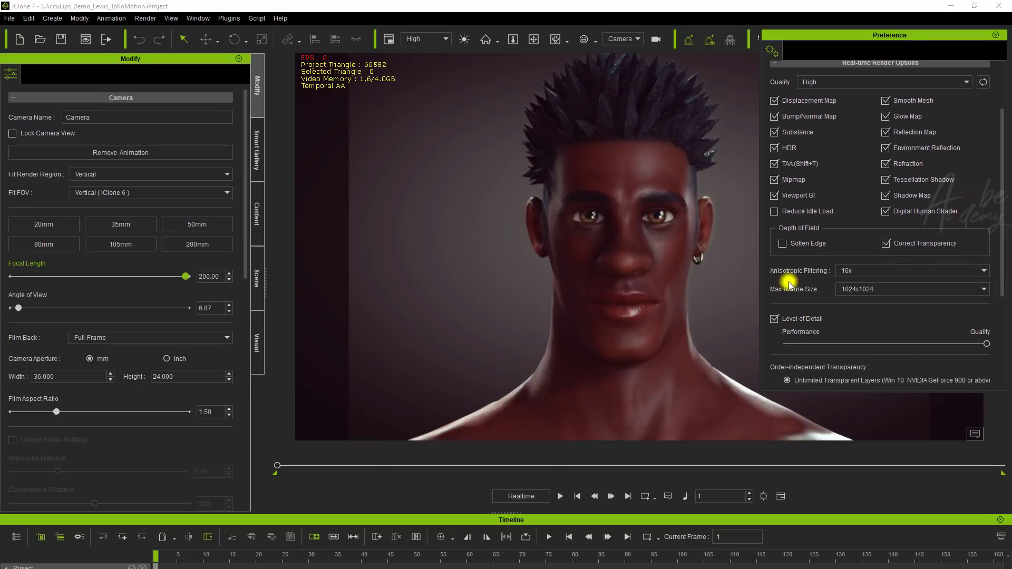
click(859, 289)
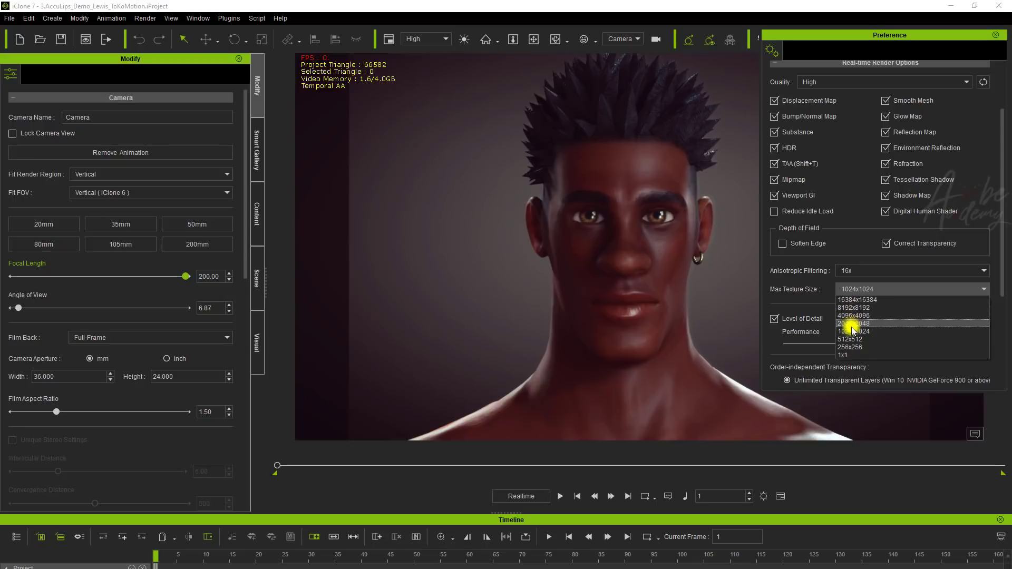
click(818, 288)
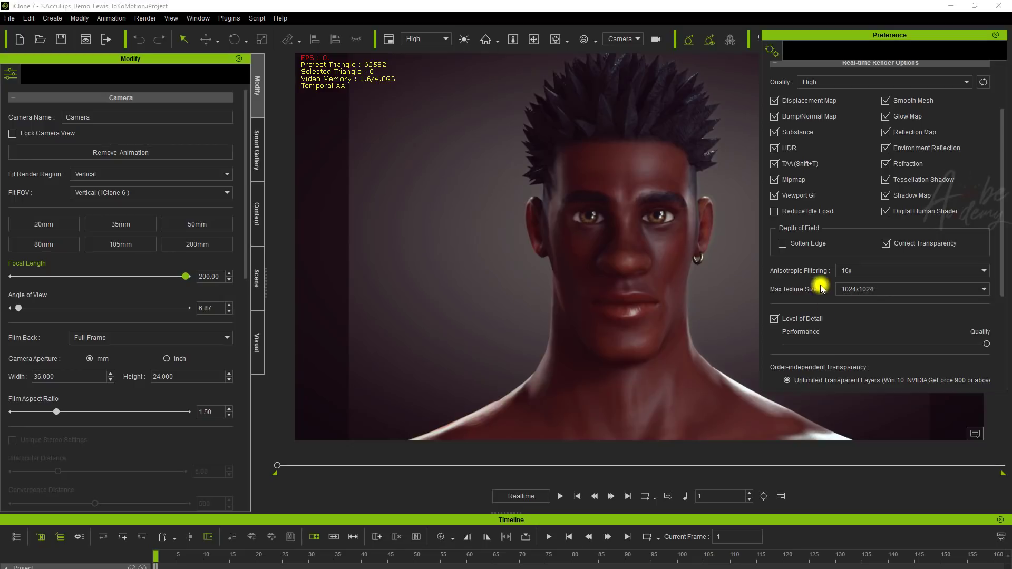
click(858, 289)
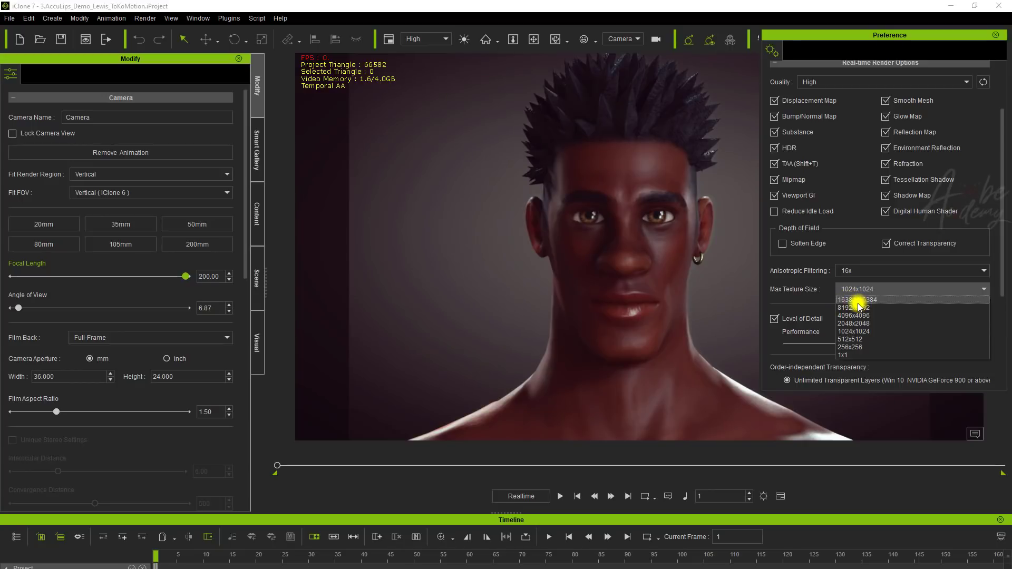
click(810, 303)
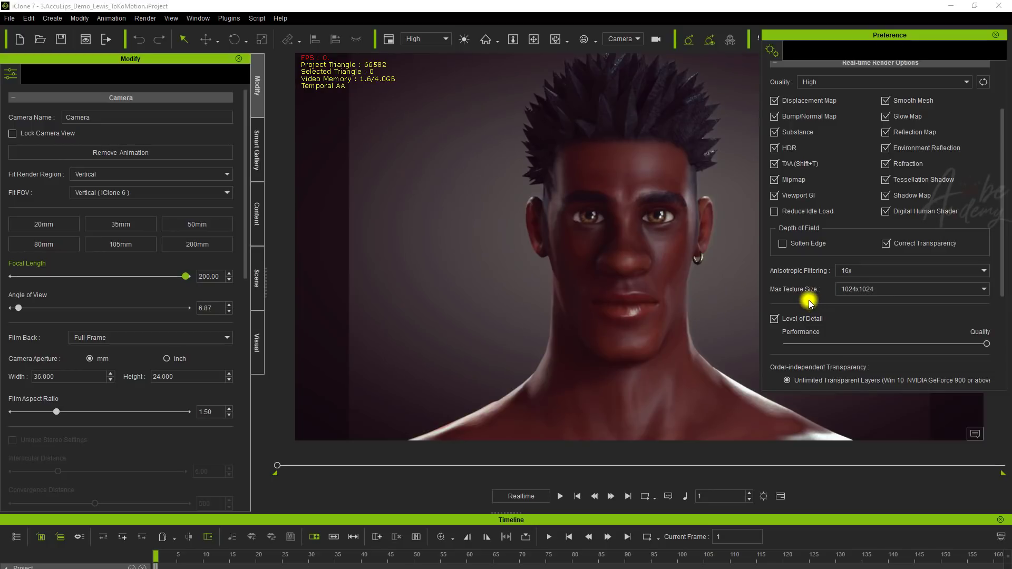
click(865, 290)
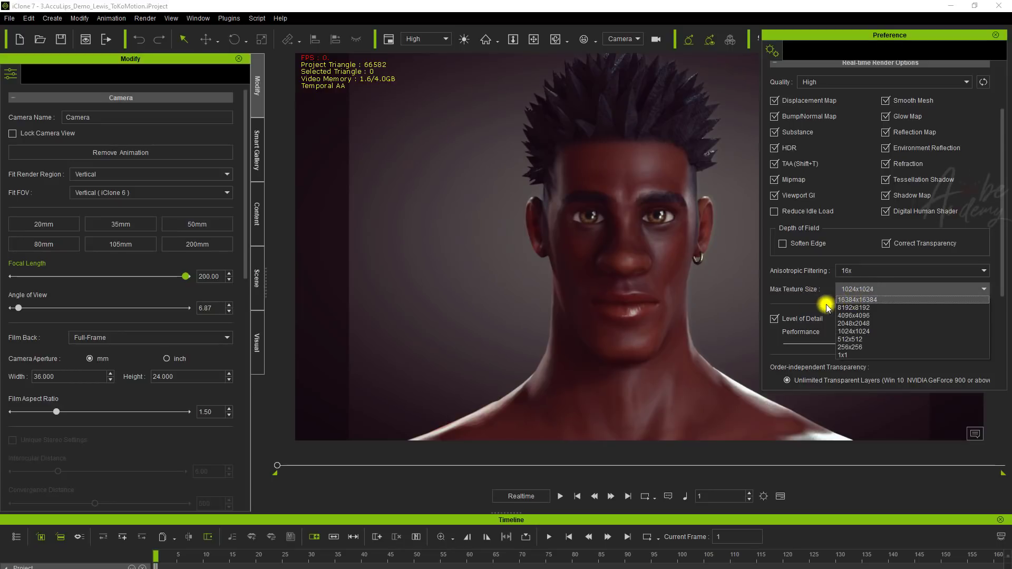
click(793, 303)
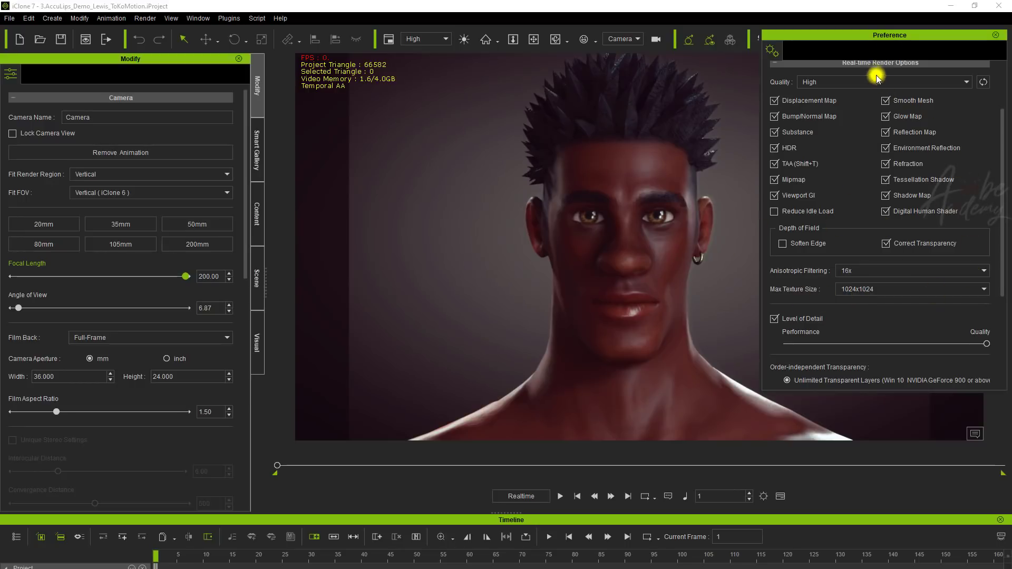
- Switch the Max Texture Size to 512x512 and back to 1024x1024
scroll(937, 260, down, 2)
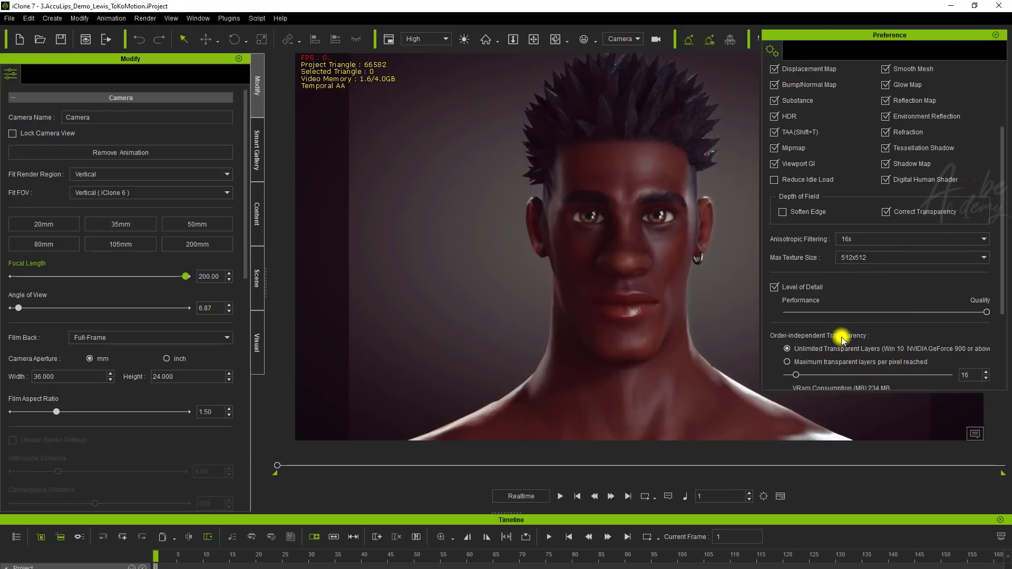
click(866, 256)
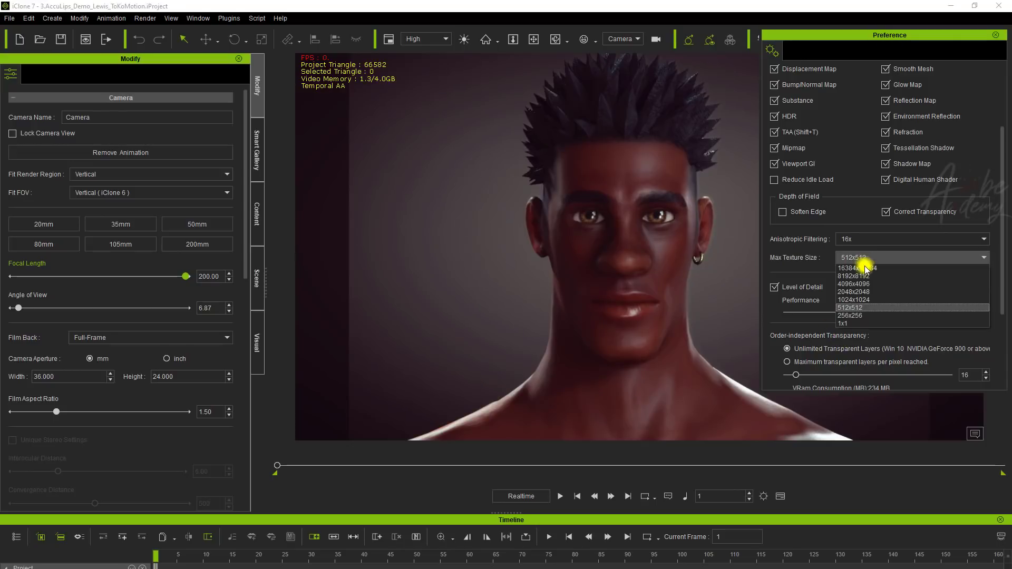
click(850, 299)
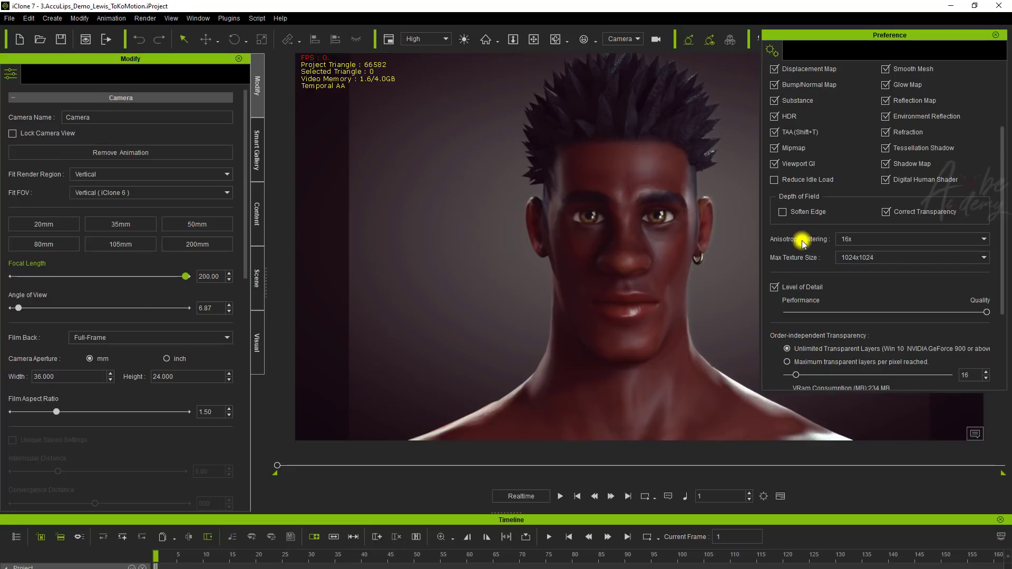
- Set Order-independent Transparency to Maximum transparent layers per pixel reached and dismiss the restart notice
drag(1003, 188, 1004, 252)
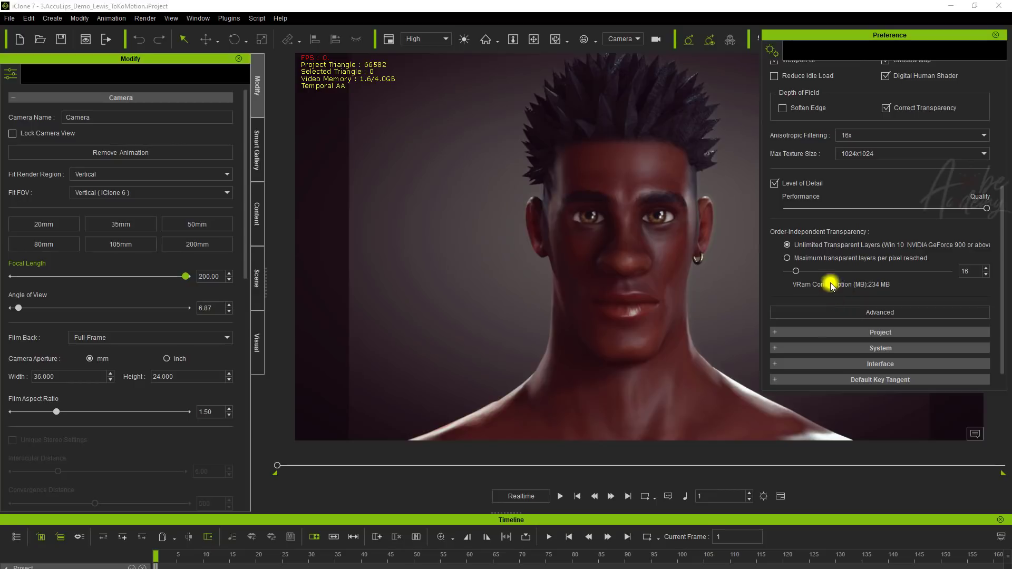
scroll(830, 283, down, 1)
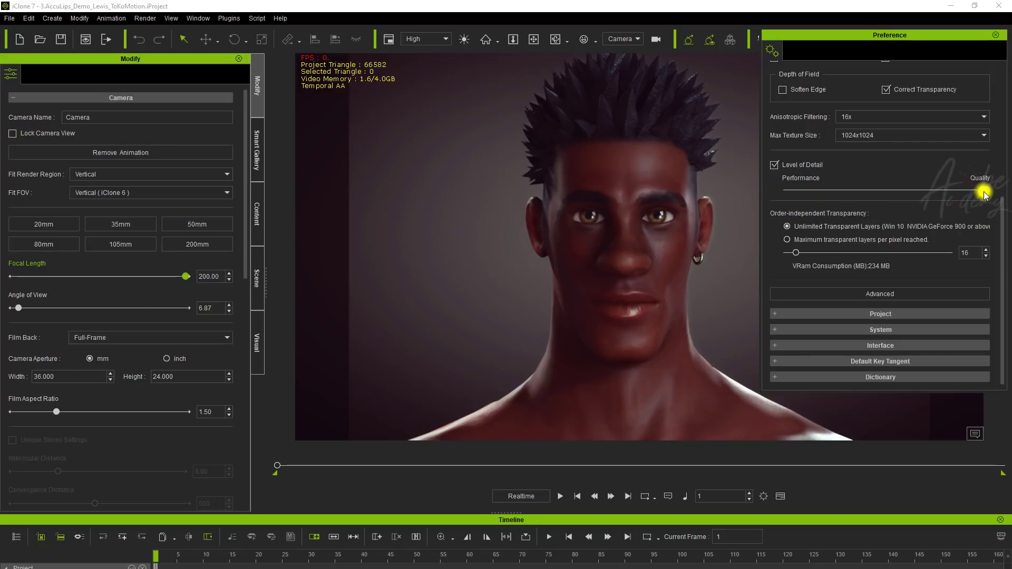
click(909, 192)
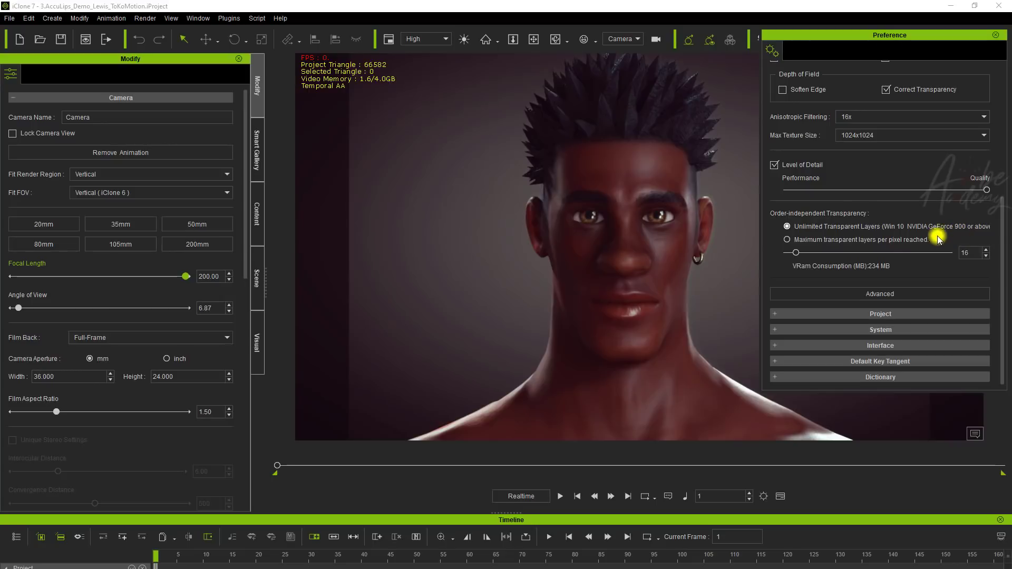
click(802, 241)
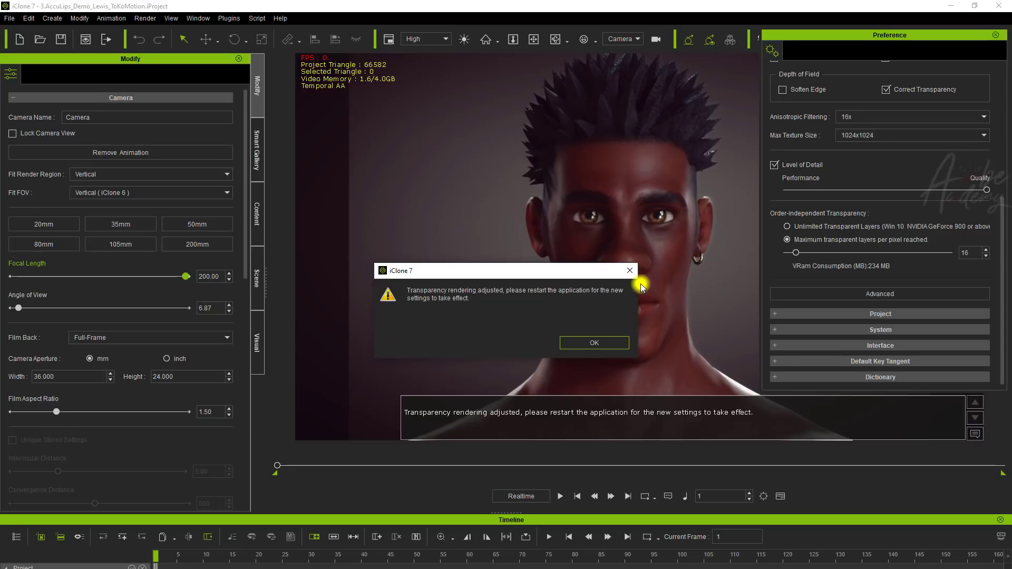
click(629, 270)
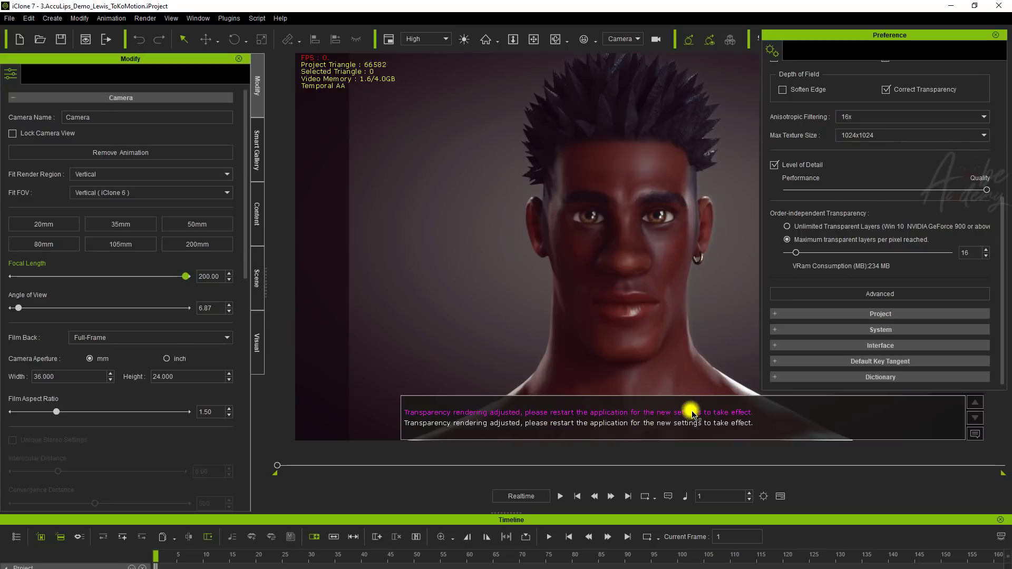
- Set Order-independent Transparency to Unlimited Transparent Layers and the transparent layer count to 17
click(789, 228)
click(612, 342)
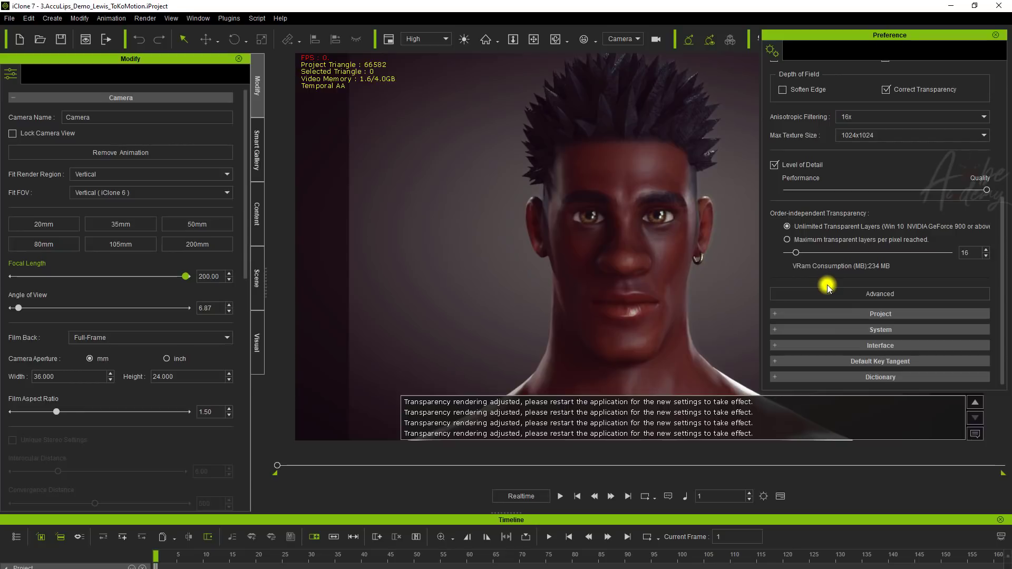
mouse_move(796, 253)
mouse_down()
mouse_move(963, 254)
mouse_move(794, 253)
mouse_move(808, 255)
mouse_up()
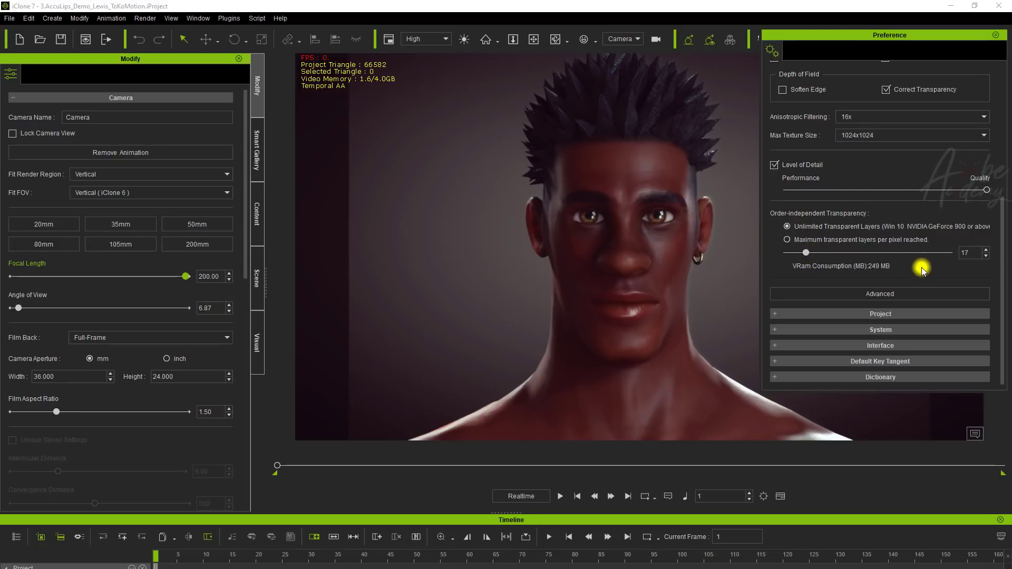
- Review the Advanced Settings of the render options alongside the Tree category of the set templates, and close the settings
click(890, 293)
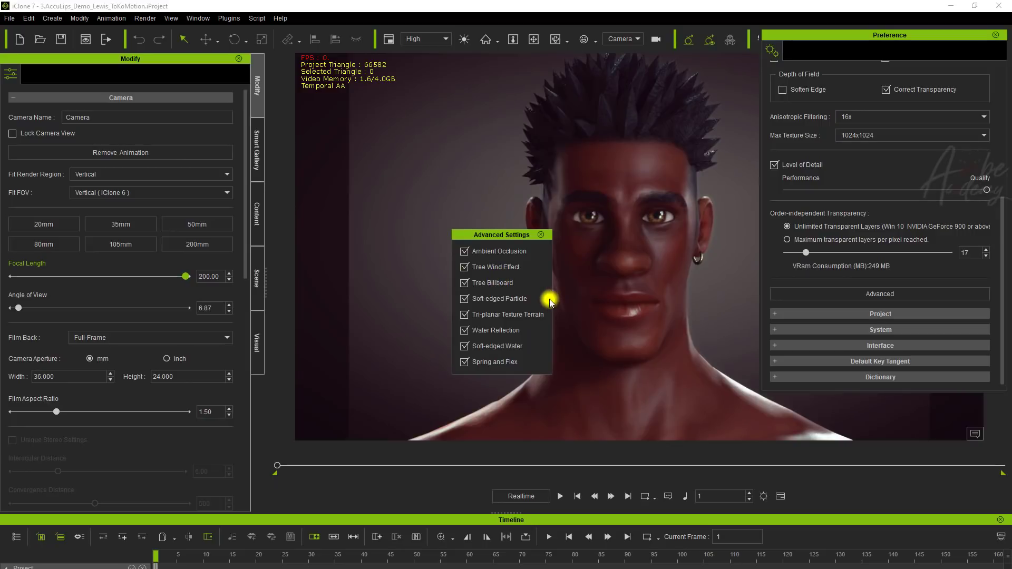
click(256, 213)
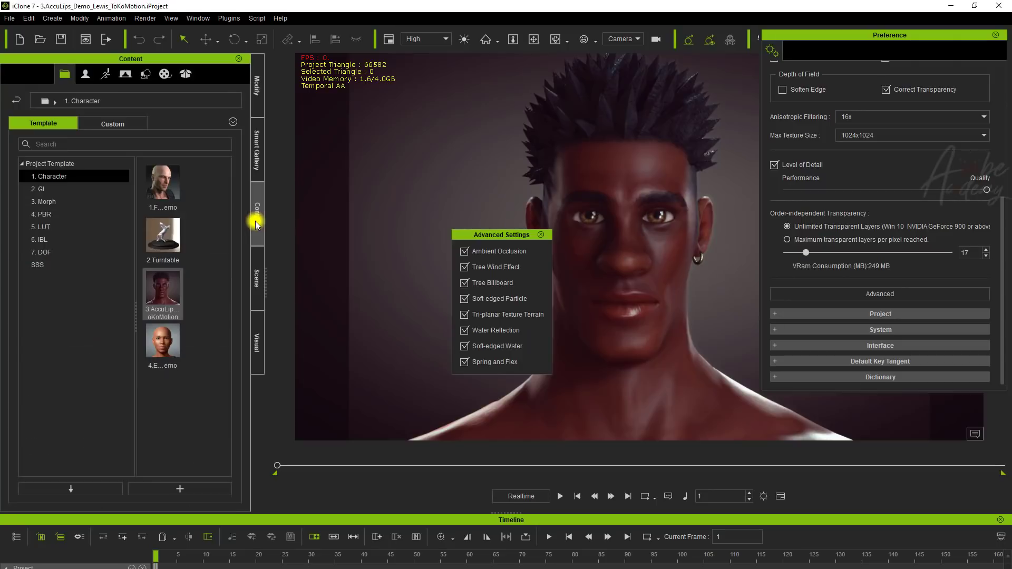
click(147, 74)
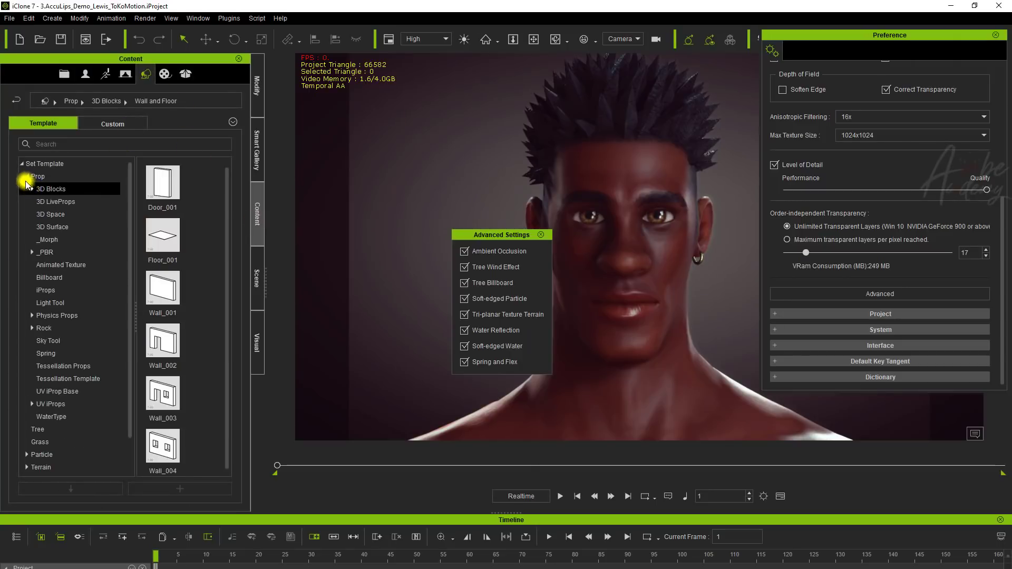
click(25, 176)
click(42, 189)
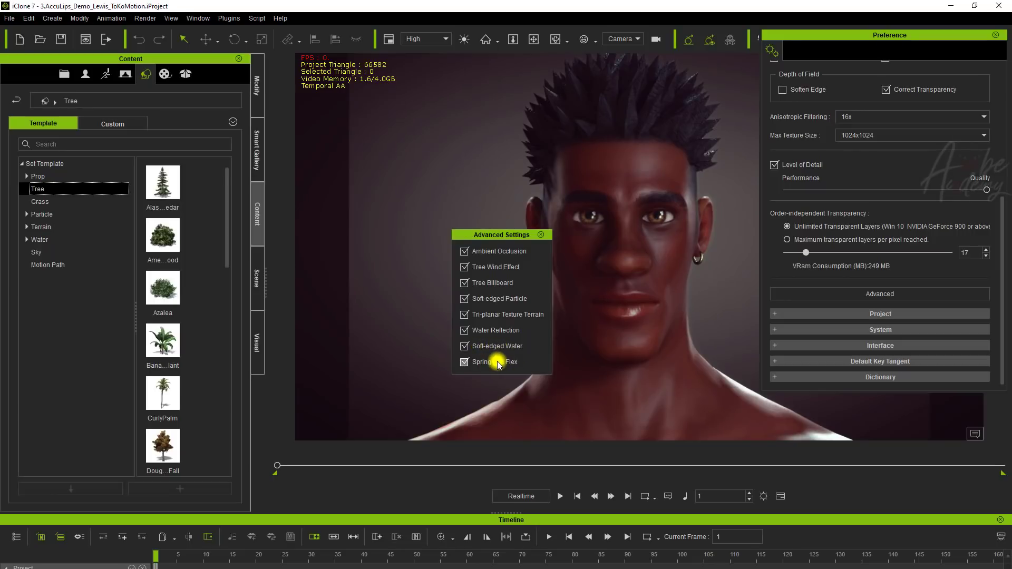
click(540, 234)
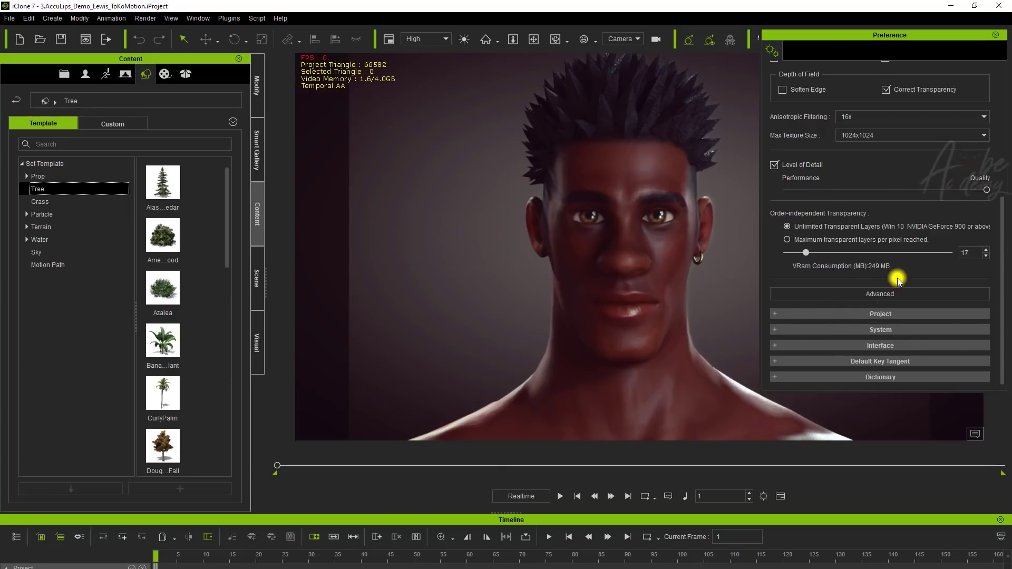
- Collapse the Real-time Render Options, view the Project preferences and browse for a Default Project file without choosing one
scroll(894, 266, up, 3)
click(893, 98)
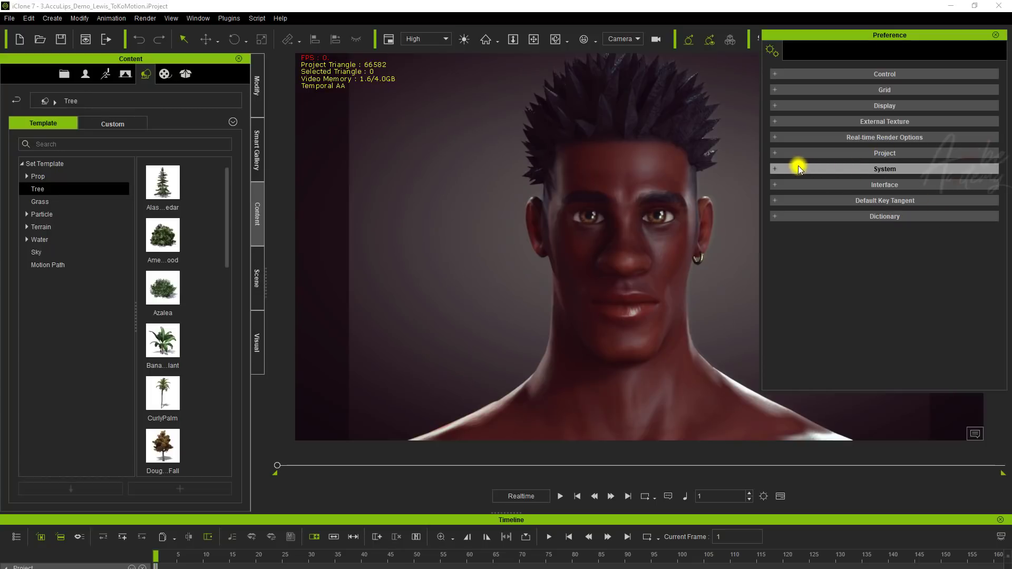
click(777, 153)
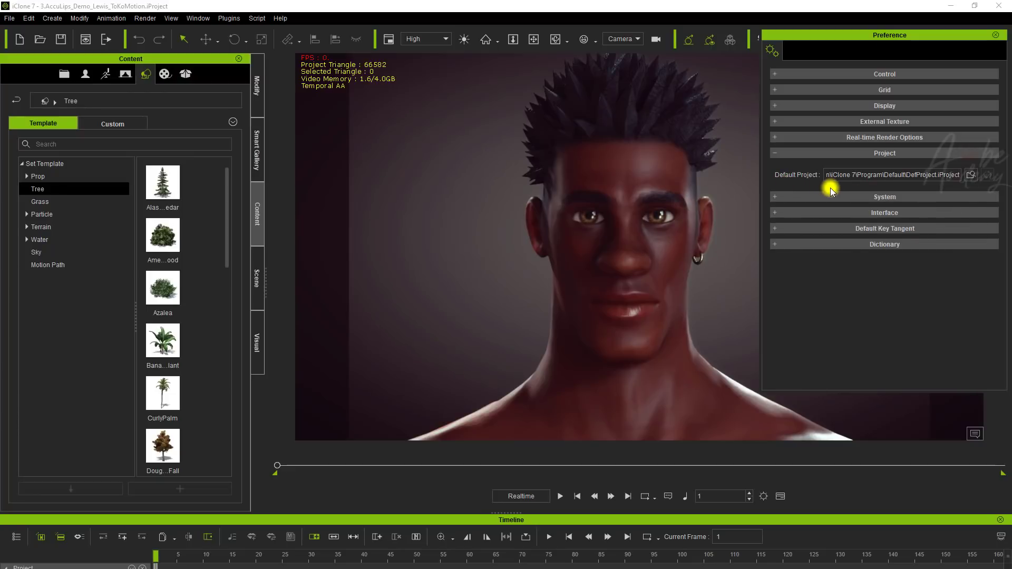
click(973, 175)
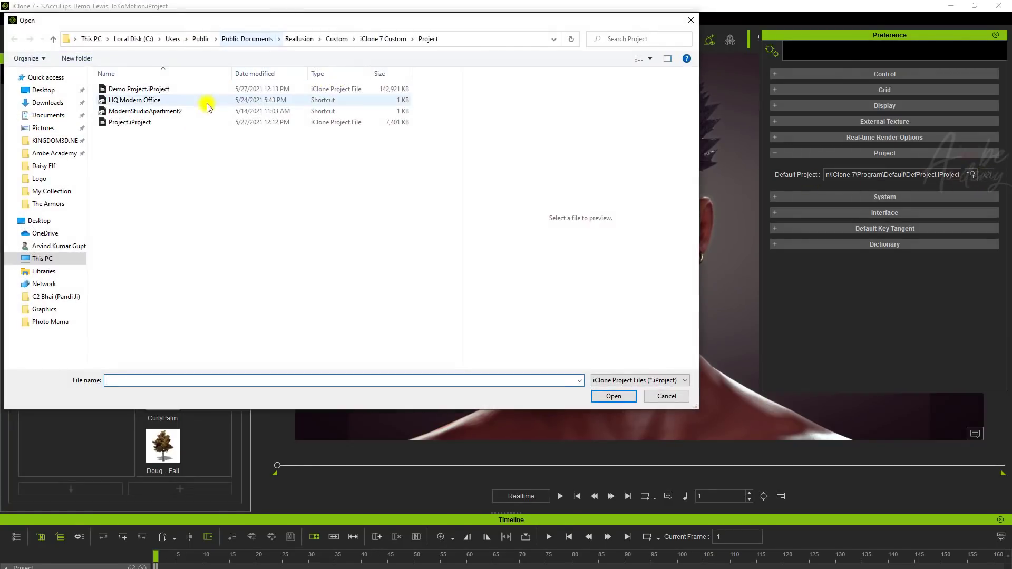
click(690, 23)
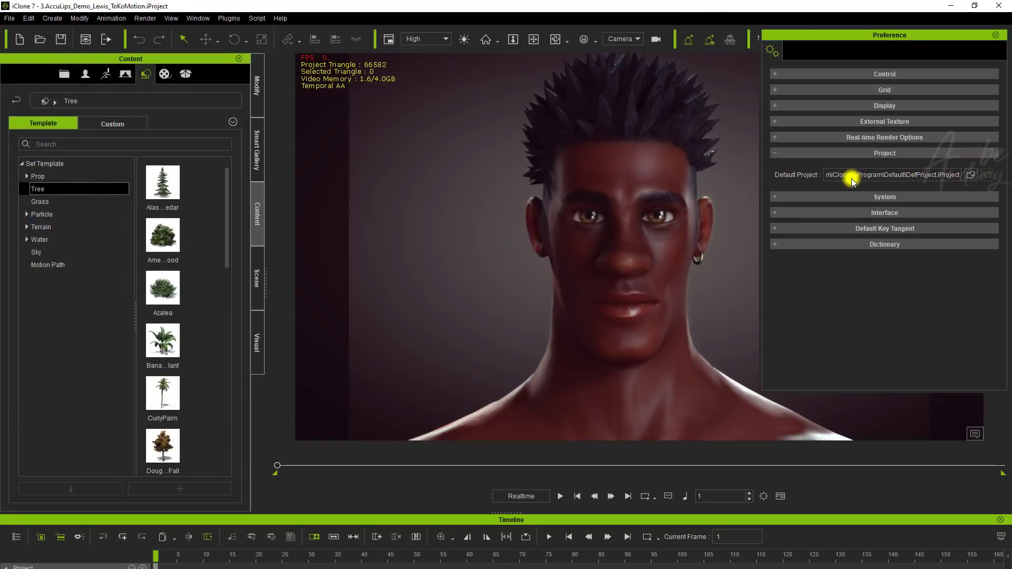
- Collapse the Project preferences and examine the undo, temp folder and texture editor settings in the System section
click(852, 152)
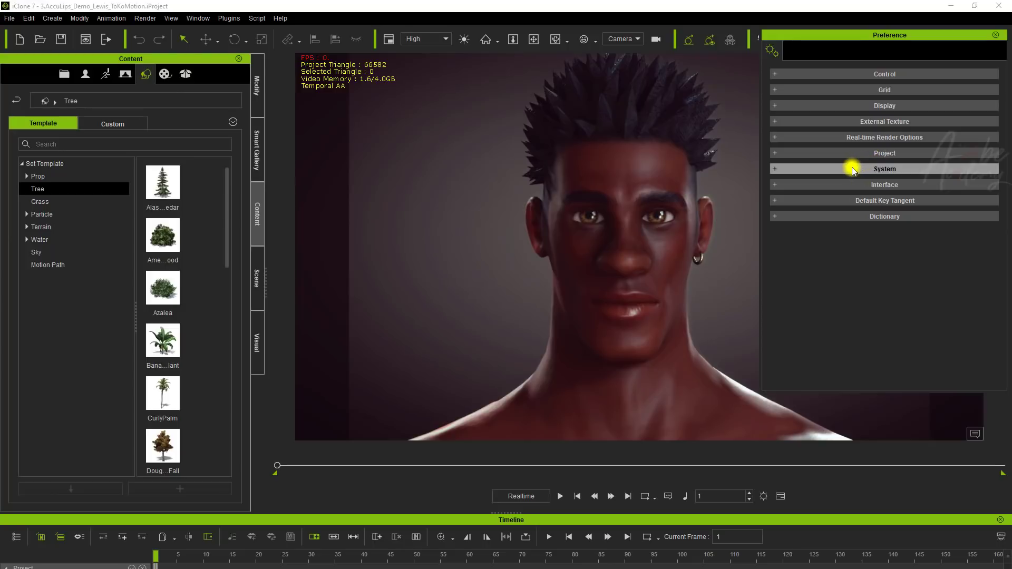
click(851, 167)
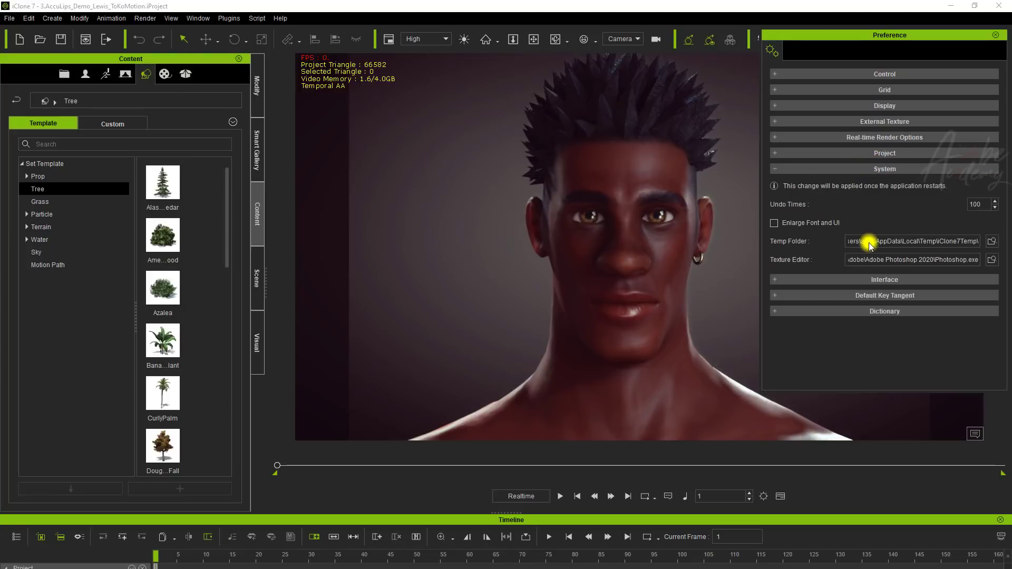
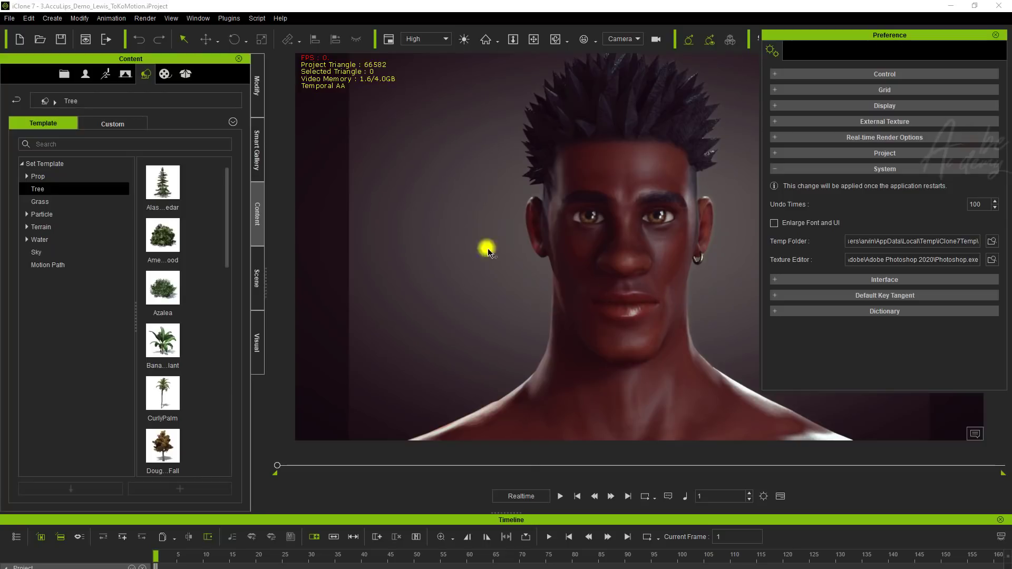
- Look briefly at the Modify and Smart Gallery contents and create a new project
click(254, 100)
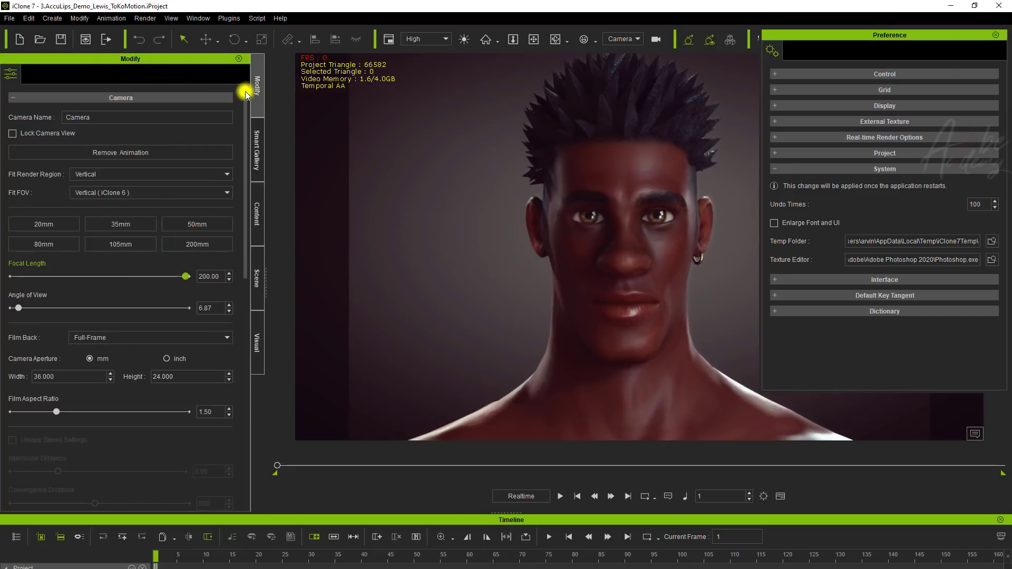
click(257, 158)
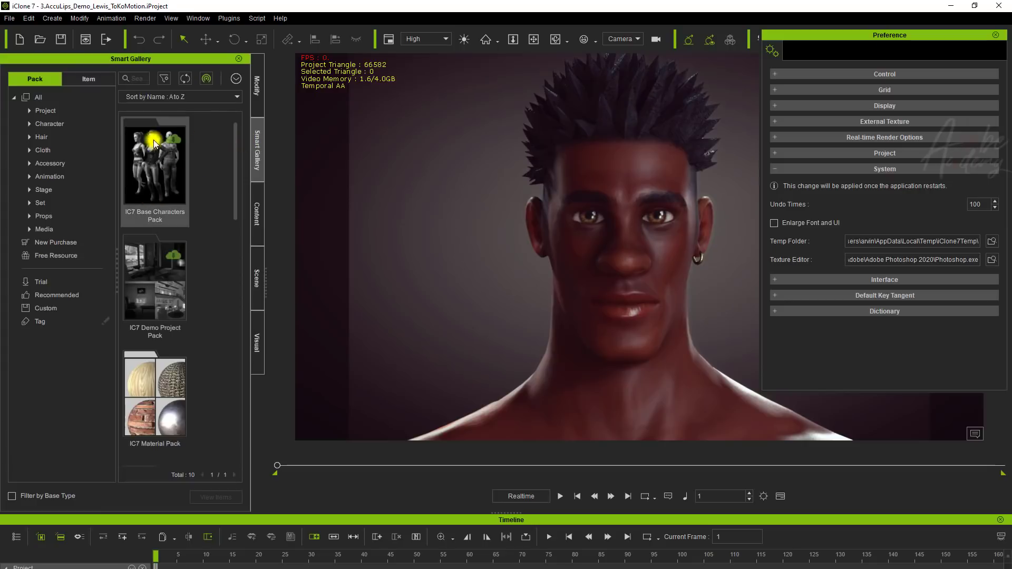
click(17, 39)
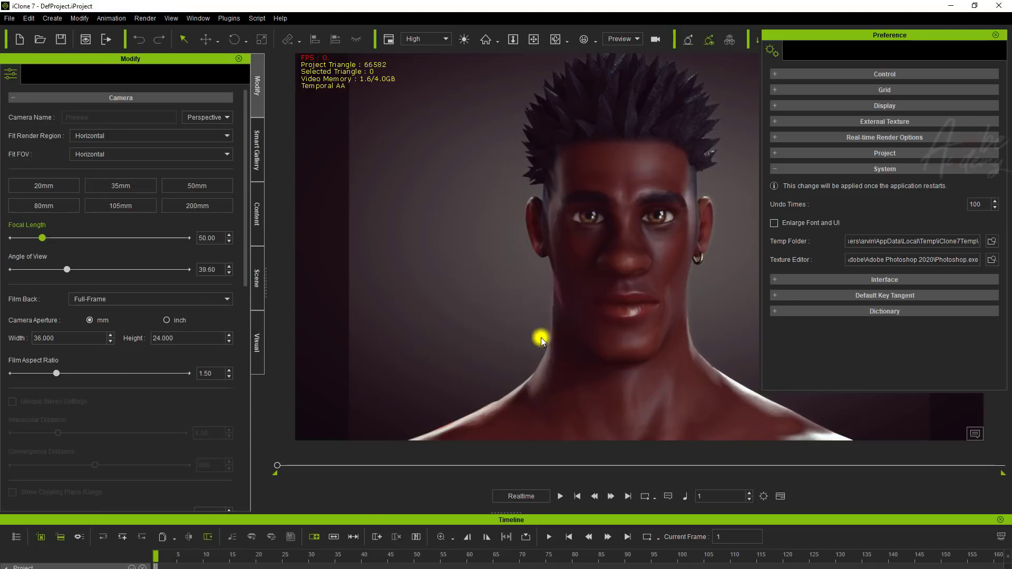
- Try to add the CC Caleb avatar from the Avatar templates to the new scene, and return to the desktop
click(257, 214)
click(85, 74)
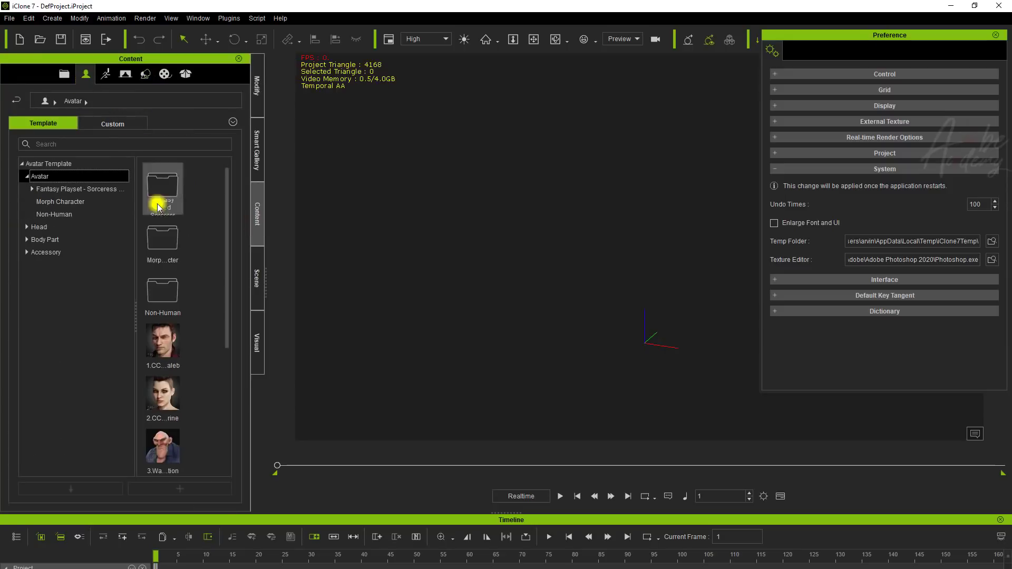
drag(157, 333, 518, 289)
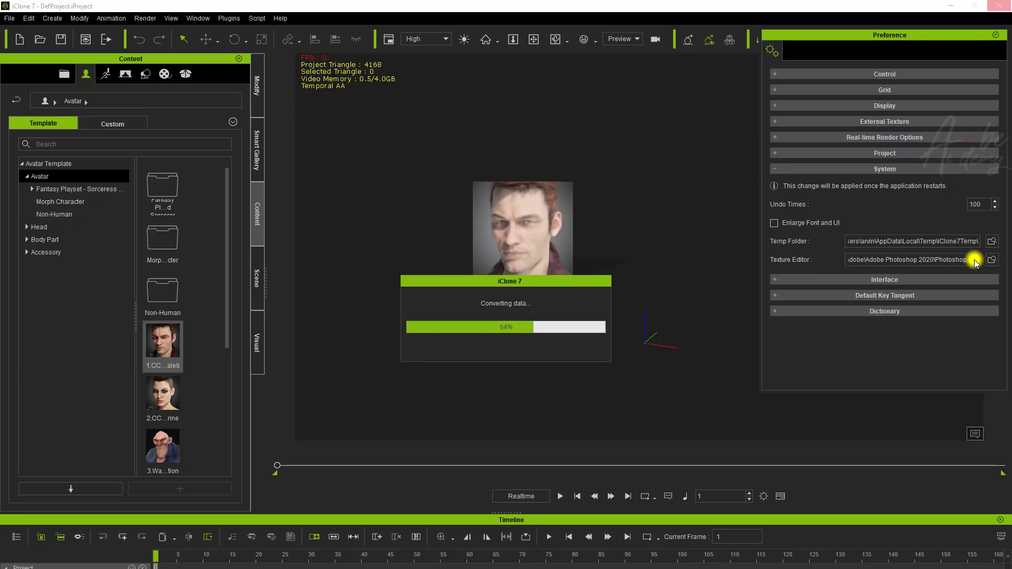
key(super+d)
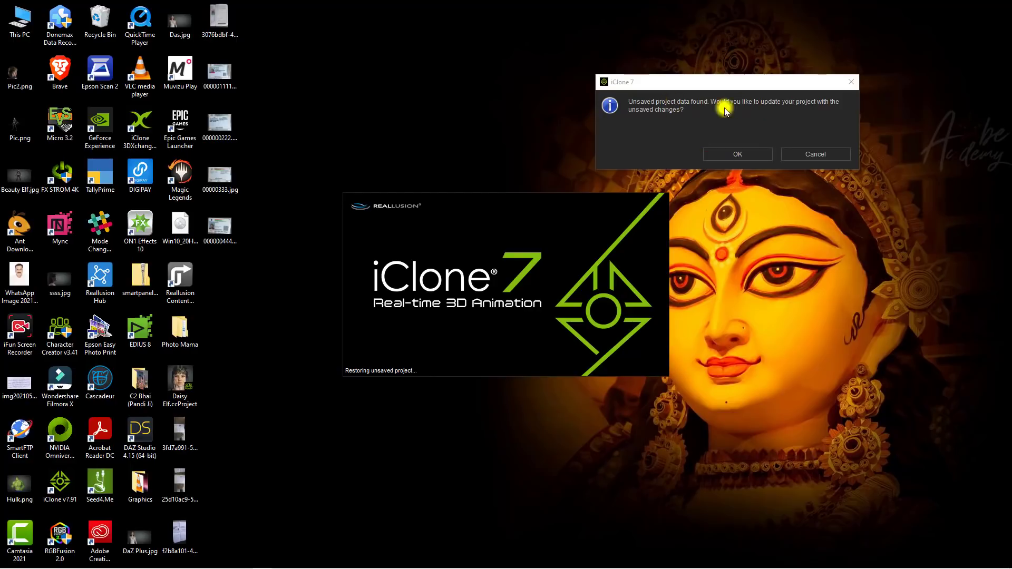
- Accept updating the project with the unsaved changes, and dismiss the Save As dialog without saving
drag(672, 92, 561, 242)
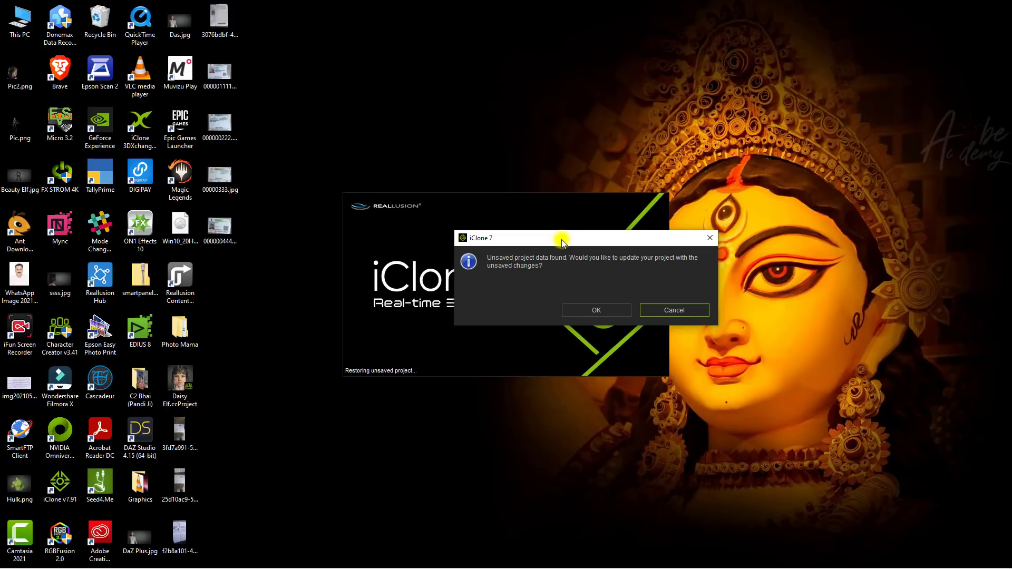
click(601, 311)
drag(616, 169, 575, 75)
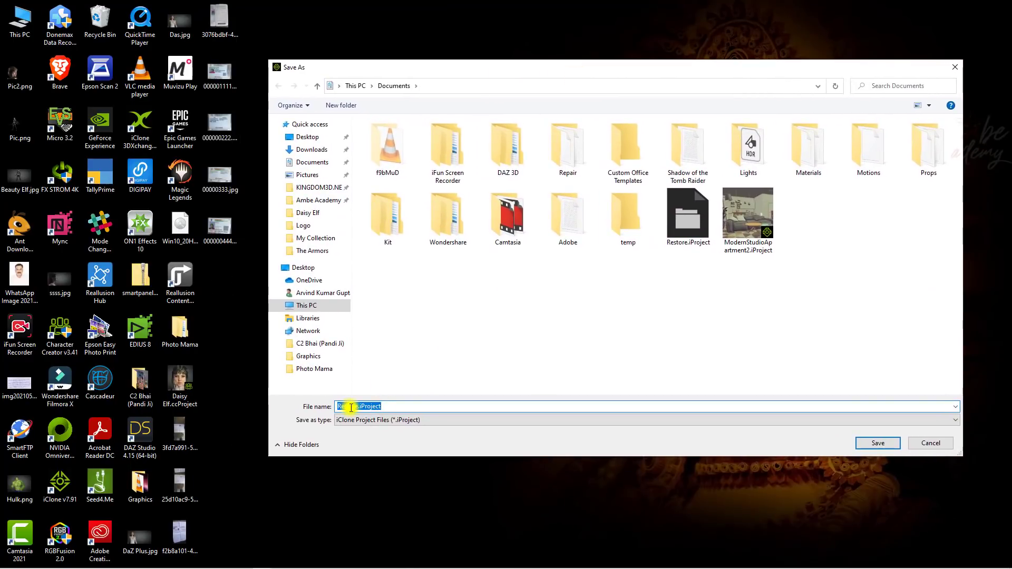
click(954, 67)
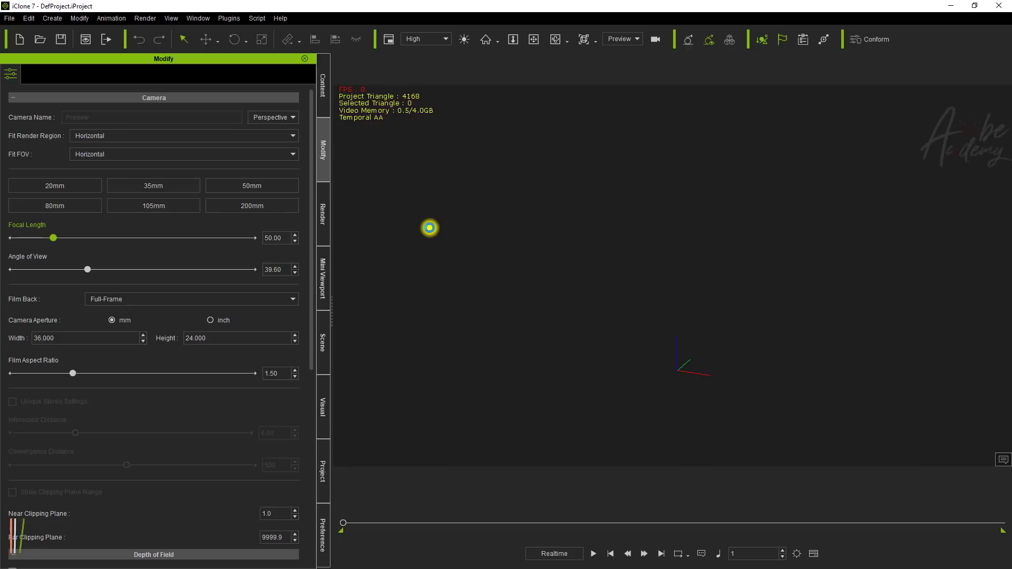
- Add the Outfits_Jody avatar from the Avatar templates to the empty scene
click(324, 88)
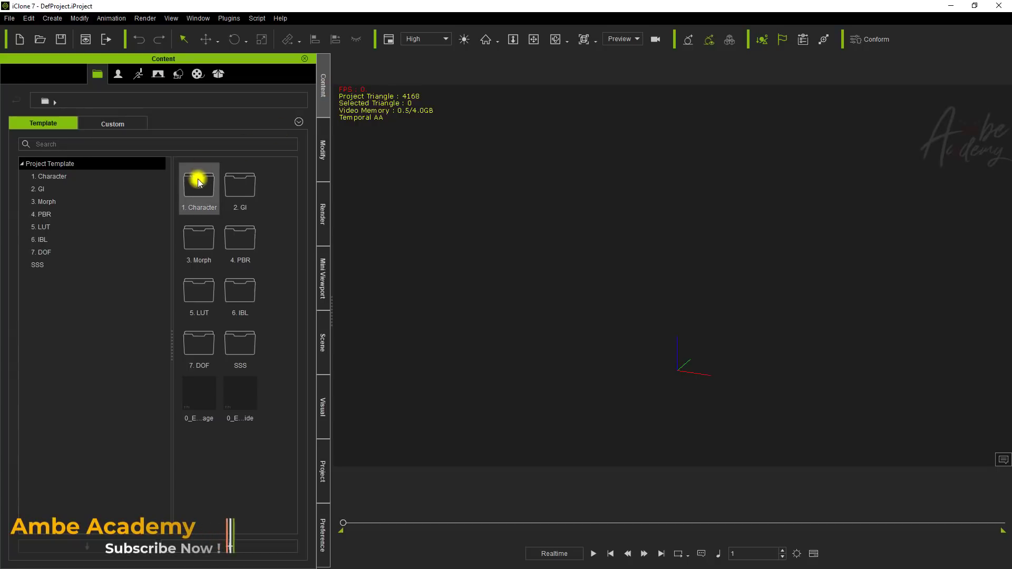
click(115, 74)
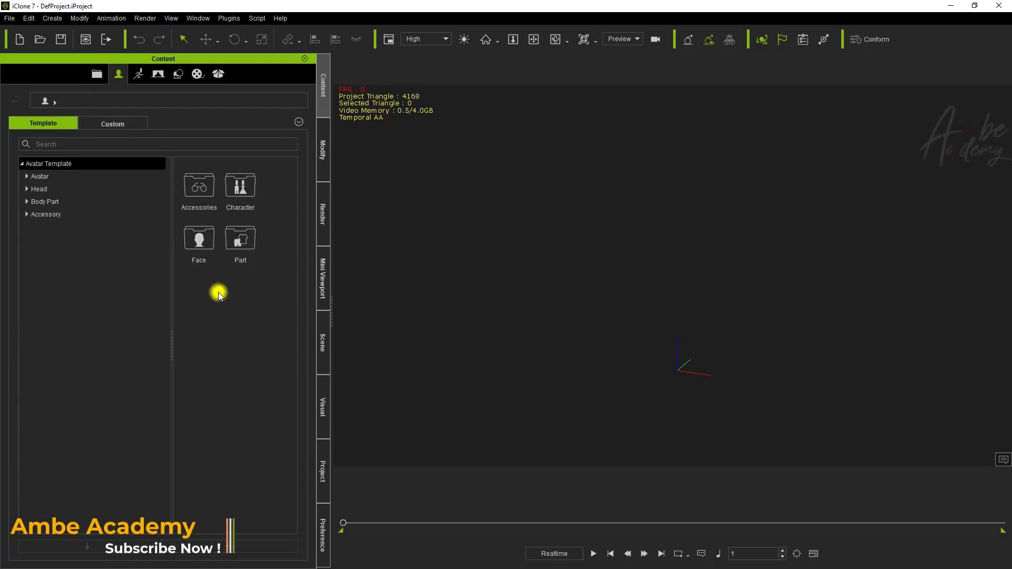
click(40, 193)
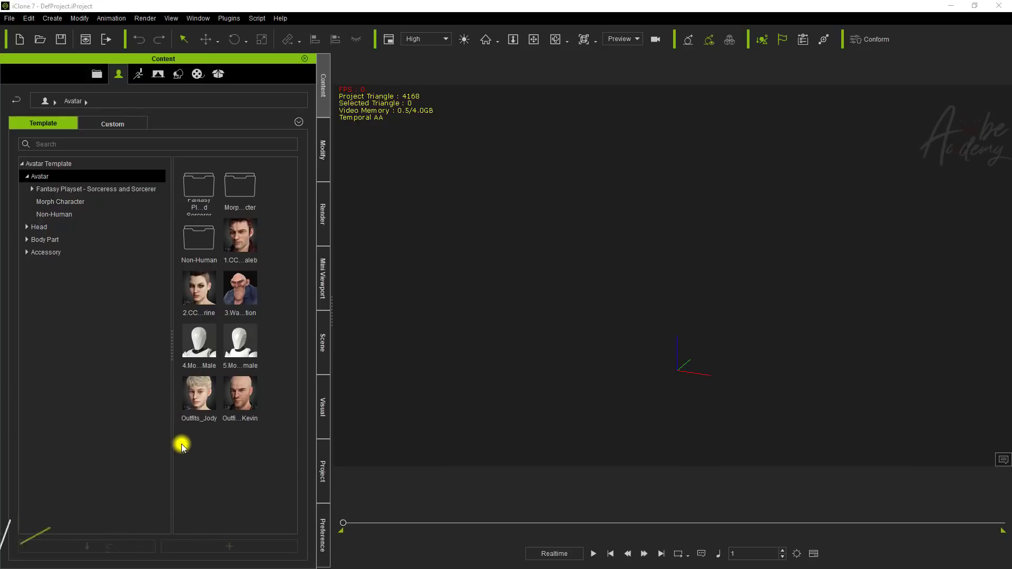
drag(198, 394, 676, 374)
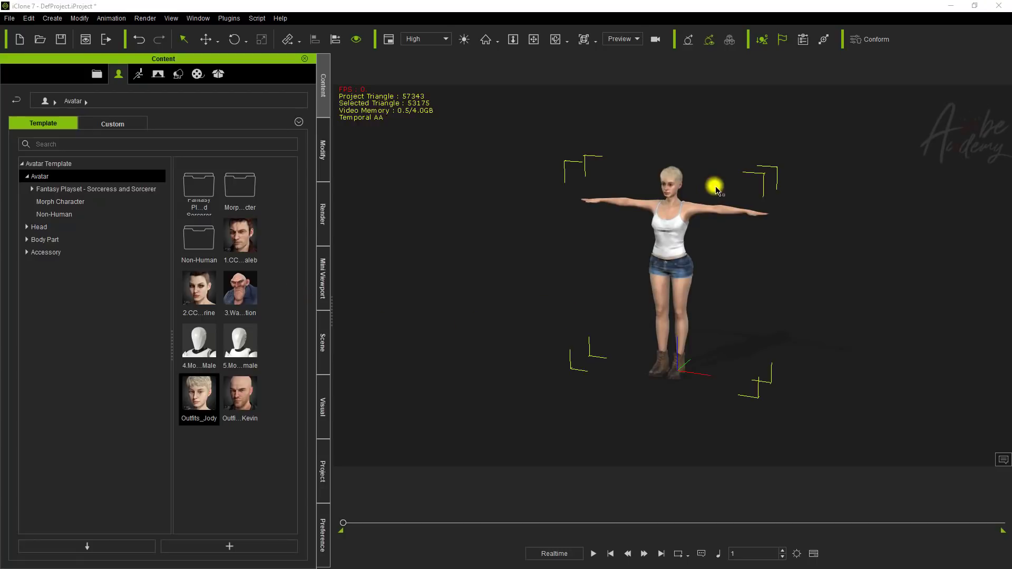
- Select the avatar's Spaghetti-strap Top and launch its Base Color texture in the external texture editor
scroll(705, 195, up, 3)
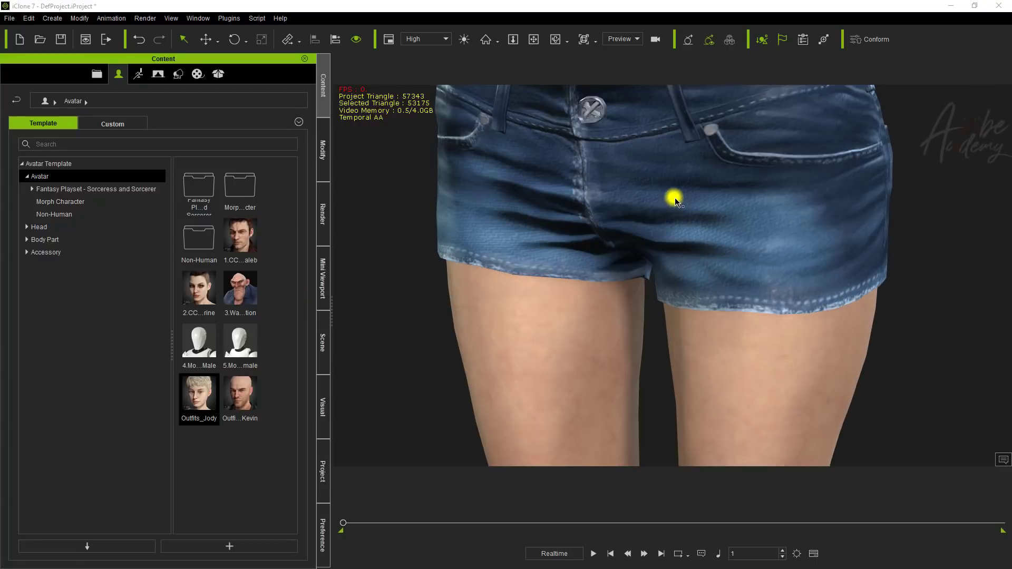
drag(678, 158, 653, 372)
key(x)
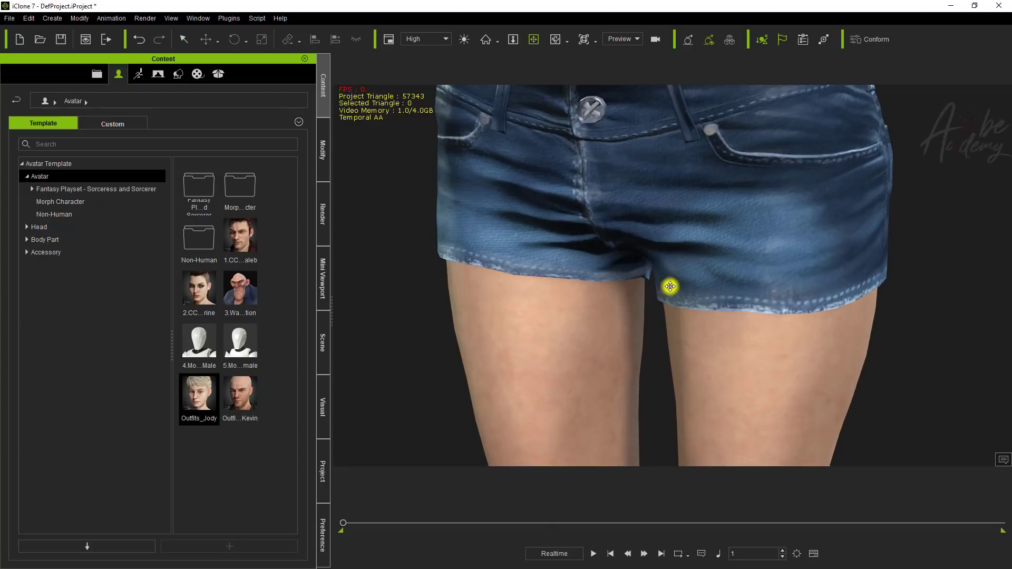
drag(687, 211, 685, 316)
scroll(657, 226, down, 3)
drag(643, 258, 628, 310)
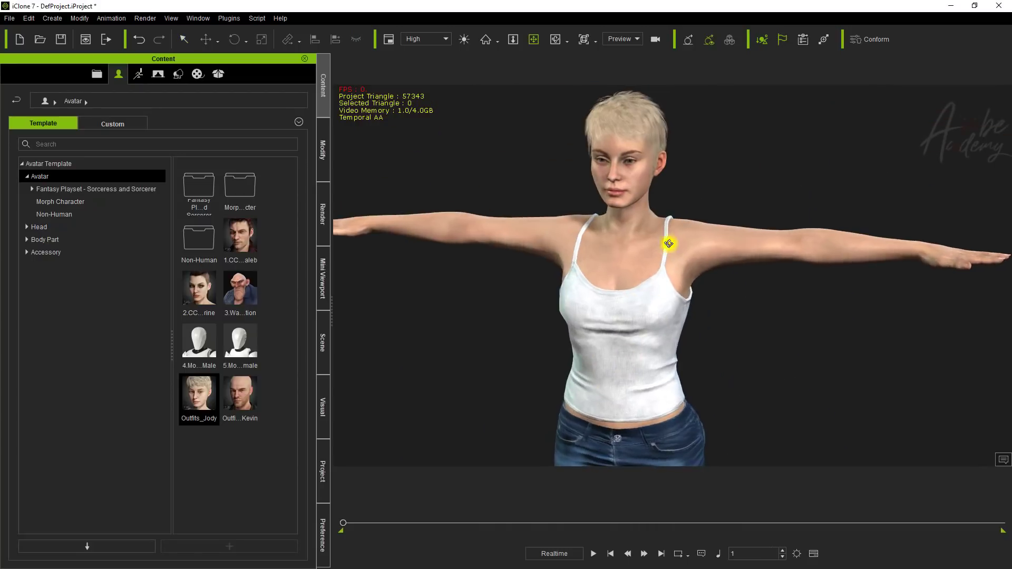
click(323, 149)
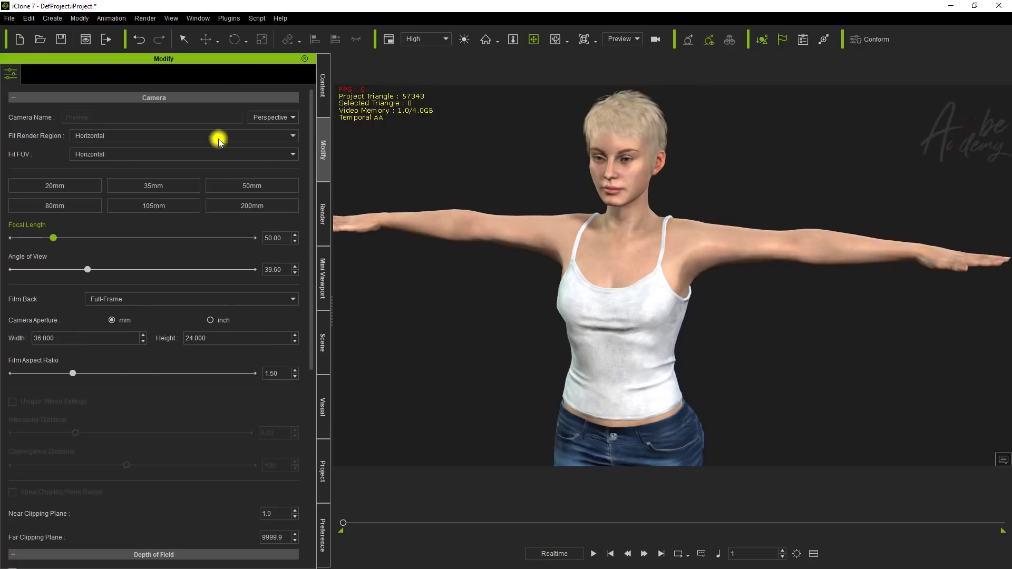
click(183, 39)
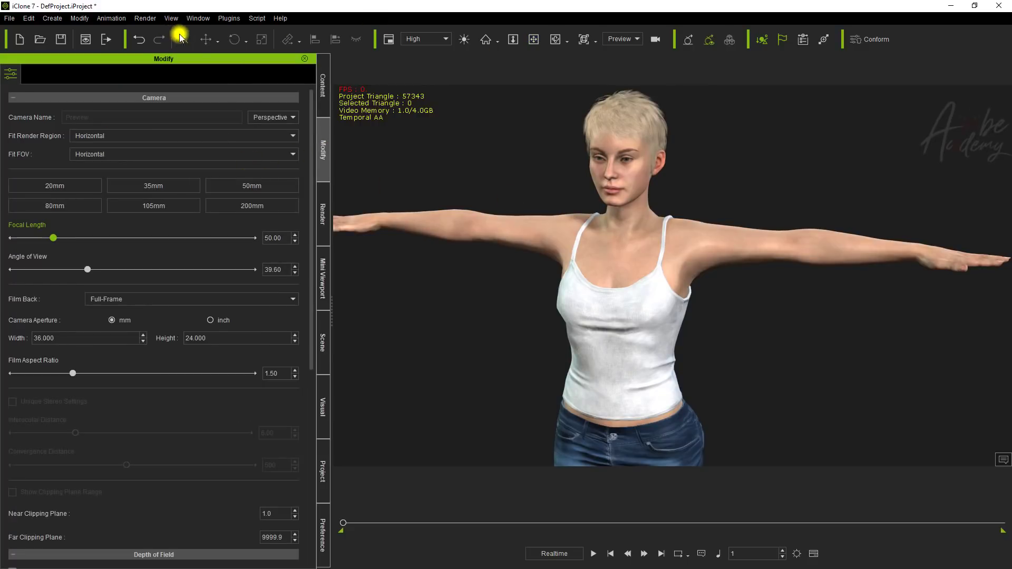
click(575, 304)
click(581, 295)
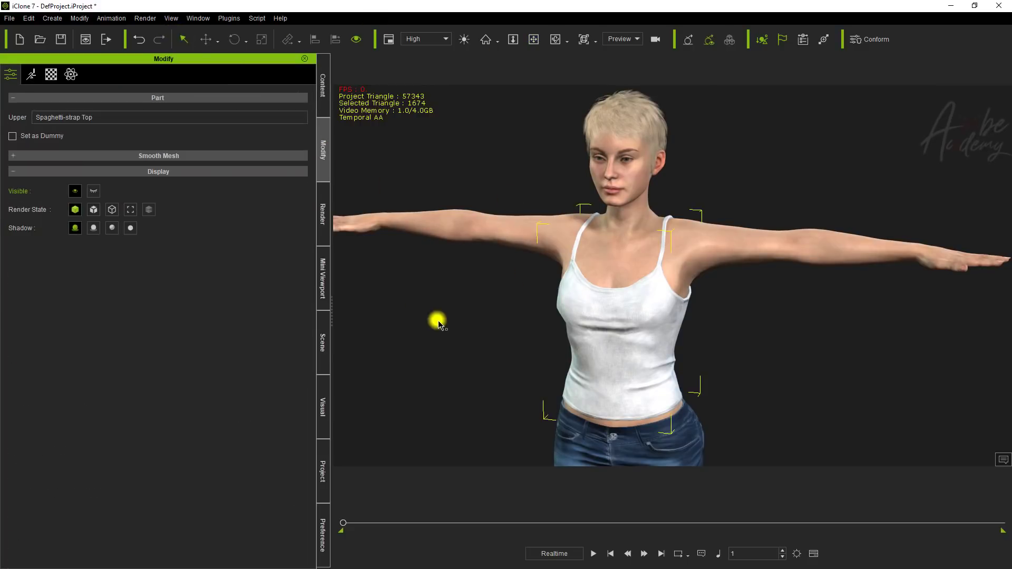
click(50, 74)
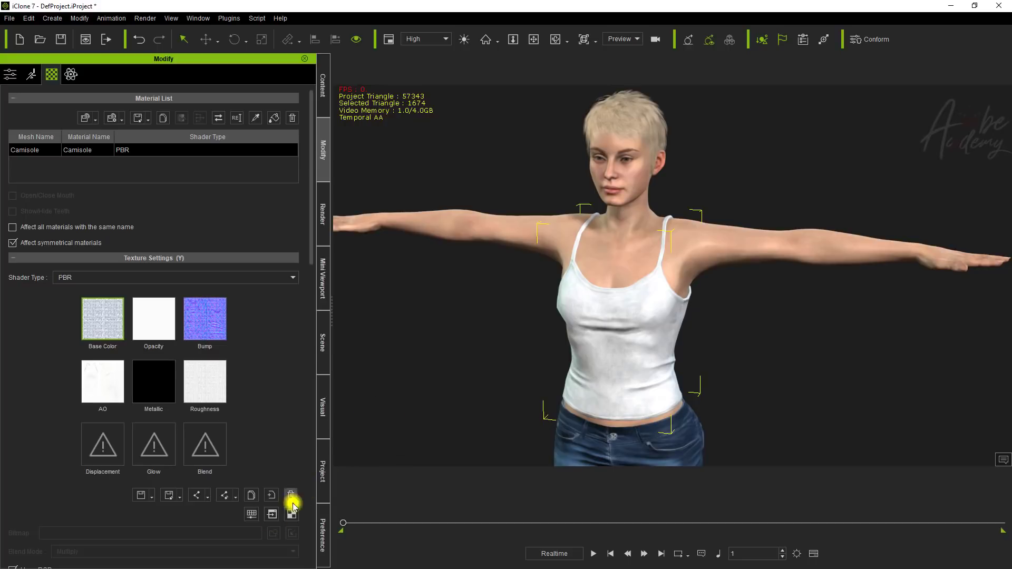
click(275, 568)
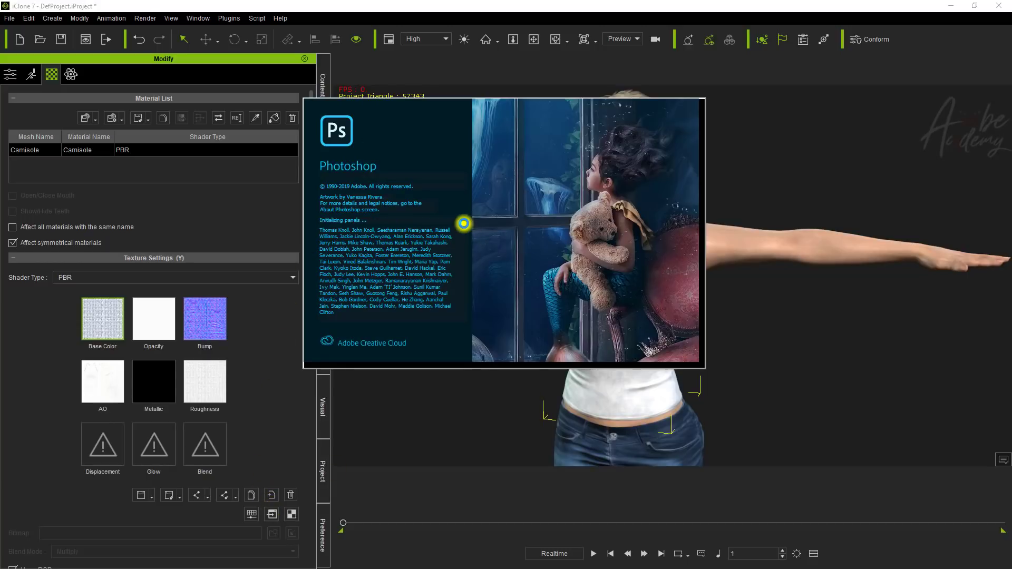
- Reopen the preferences, undock them to float over the viewport and expand the System section
click(27, 18)
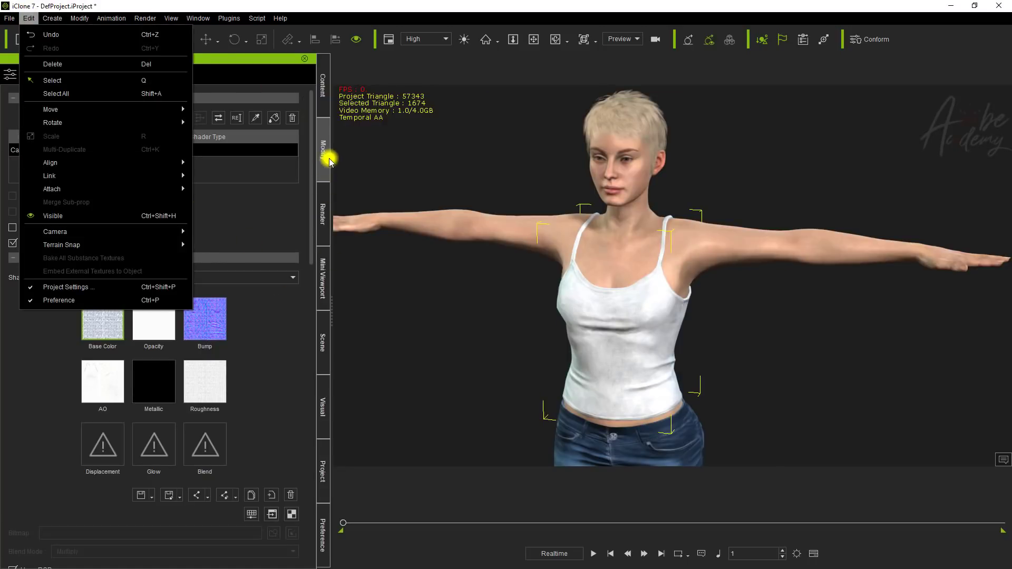
click(323, 527)
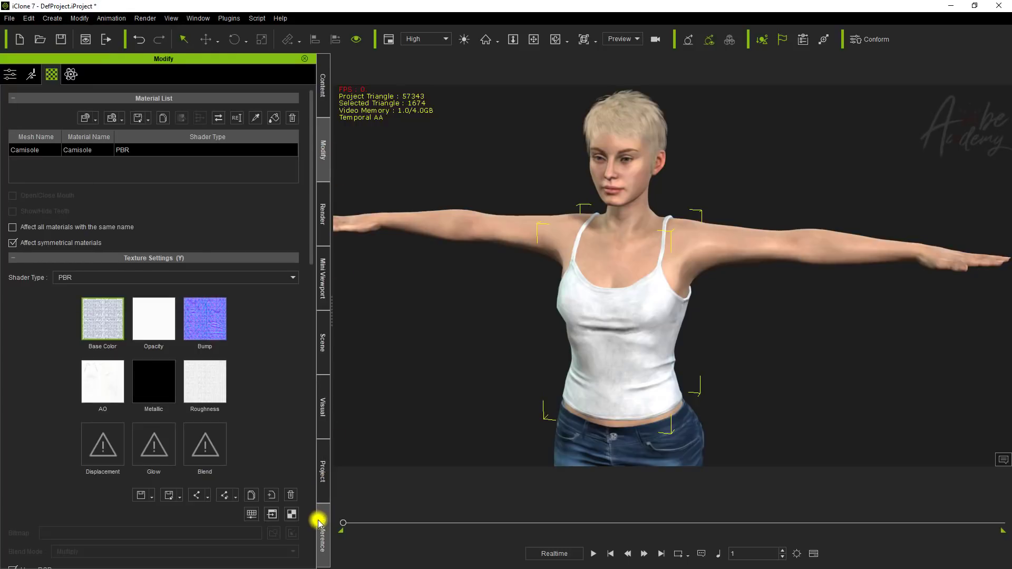
click(319, 524)
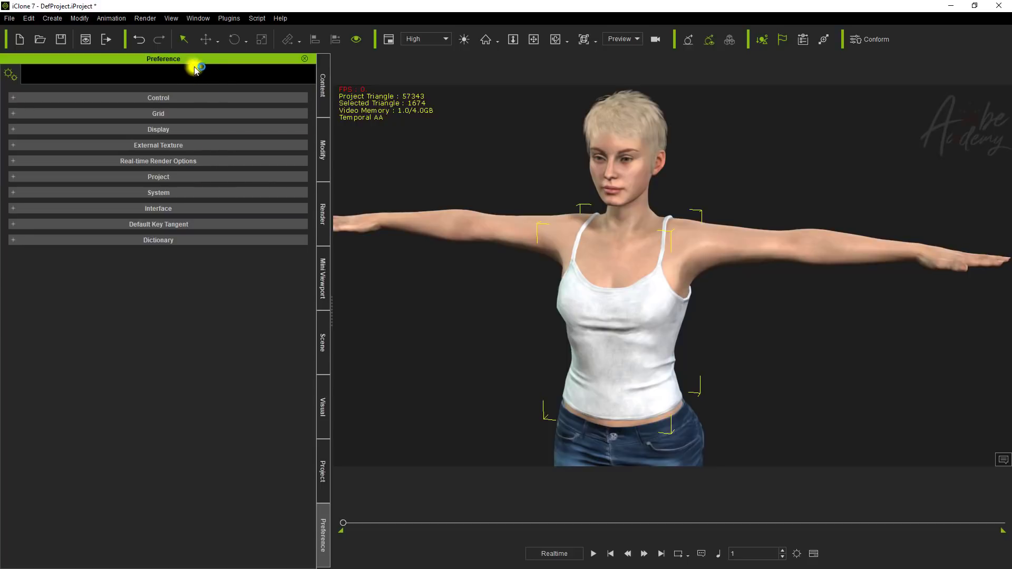
drag(196, 62, 888, 32)
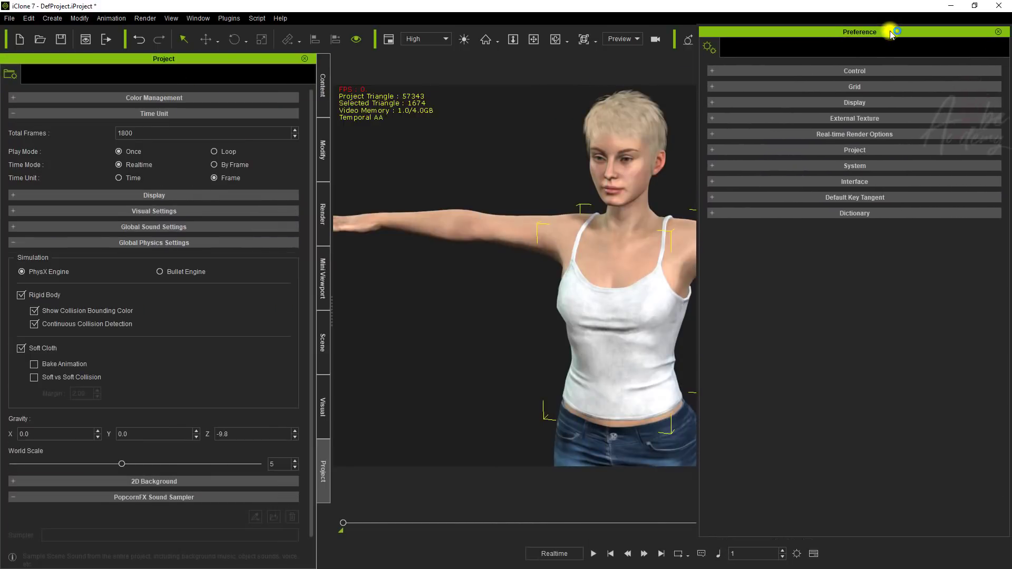
click(712, 169)
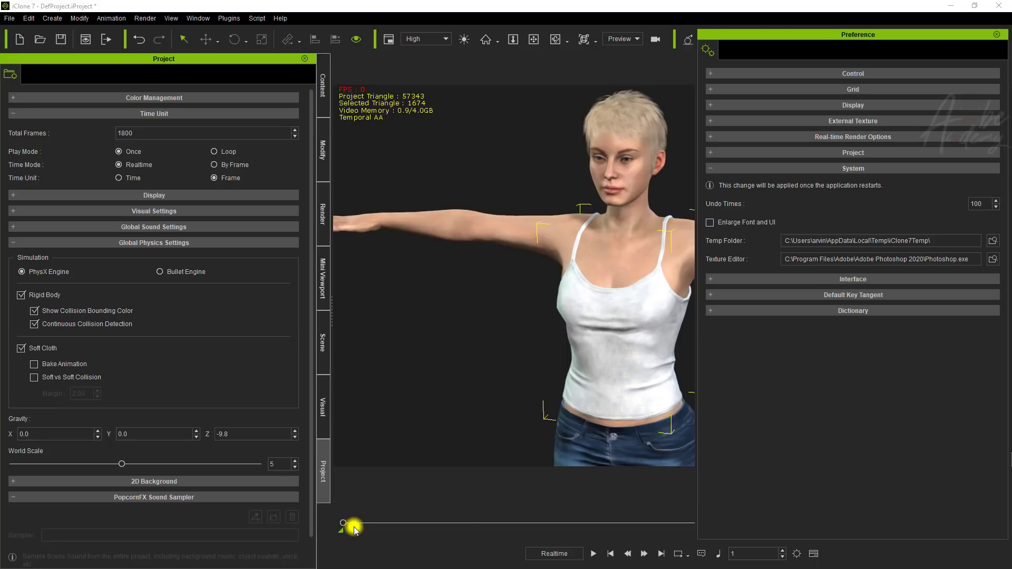
- Choose Photoshop.exe from C:\Program Files\Adobe\Adobe Photoshop 2020 as the Texture Editor
click(451, 381)
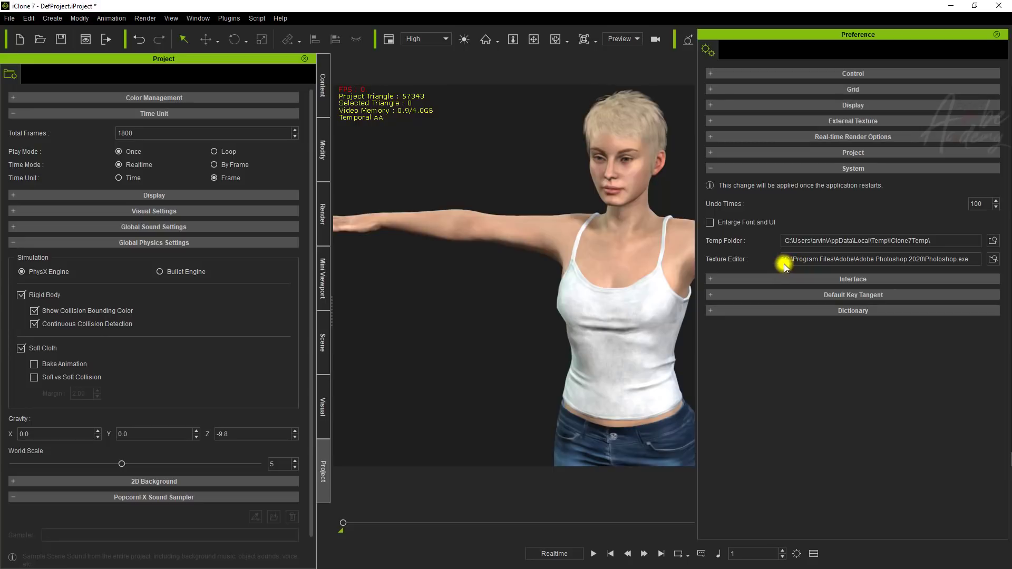
click(992, 258)
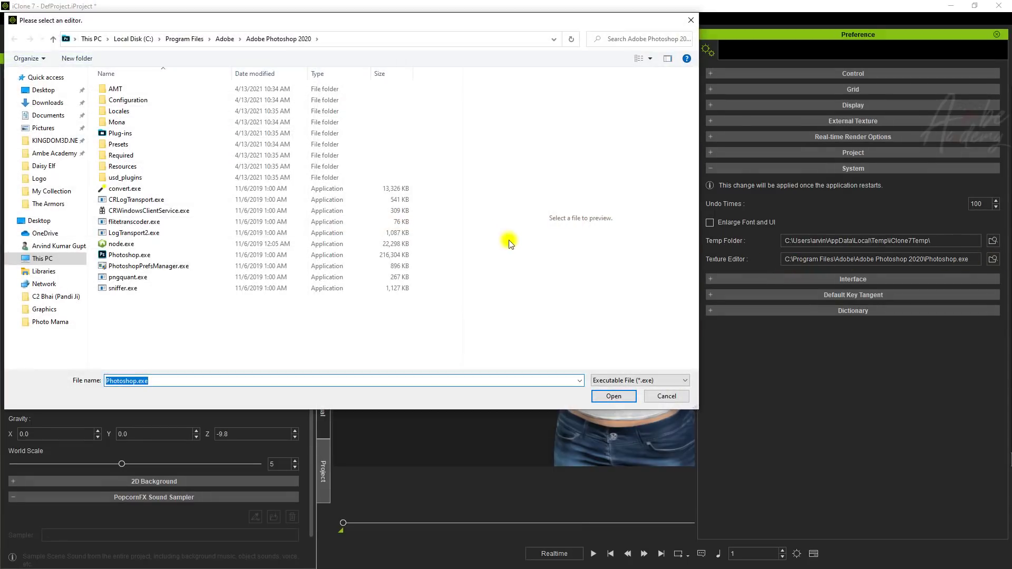
click(653, 416)
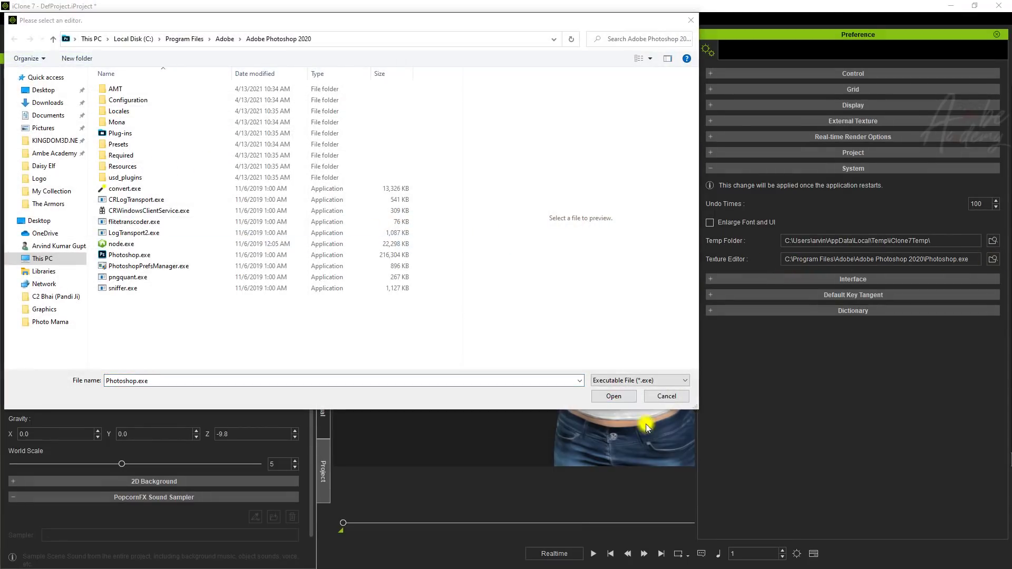
click(136, 40)
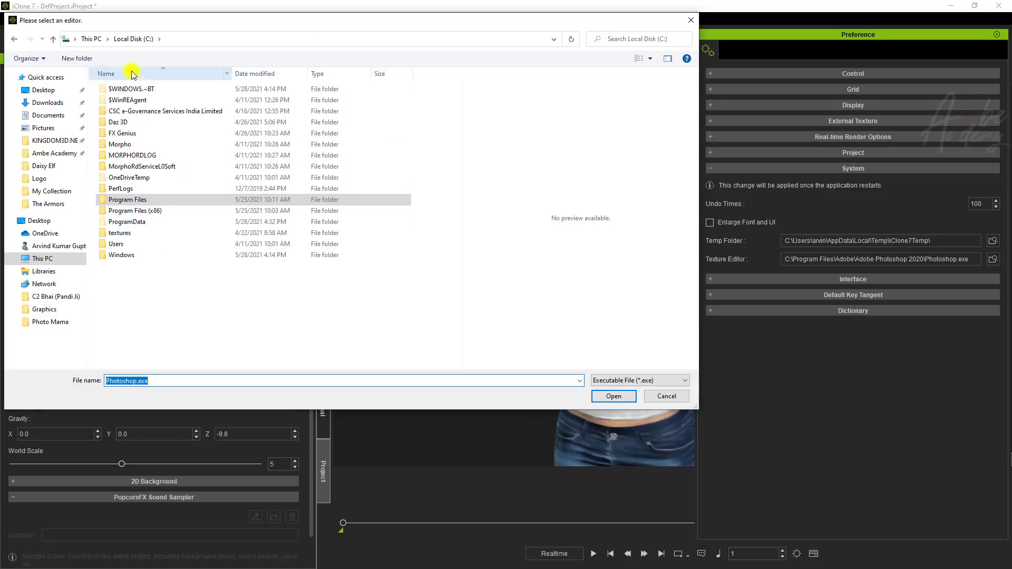
double_click(151, 201)
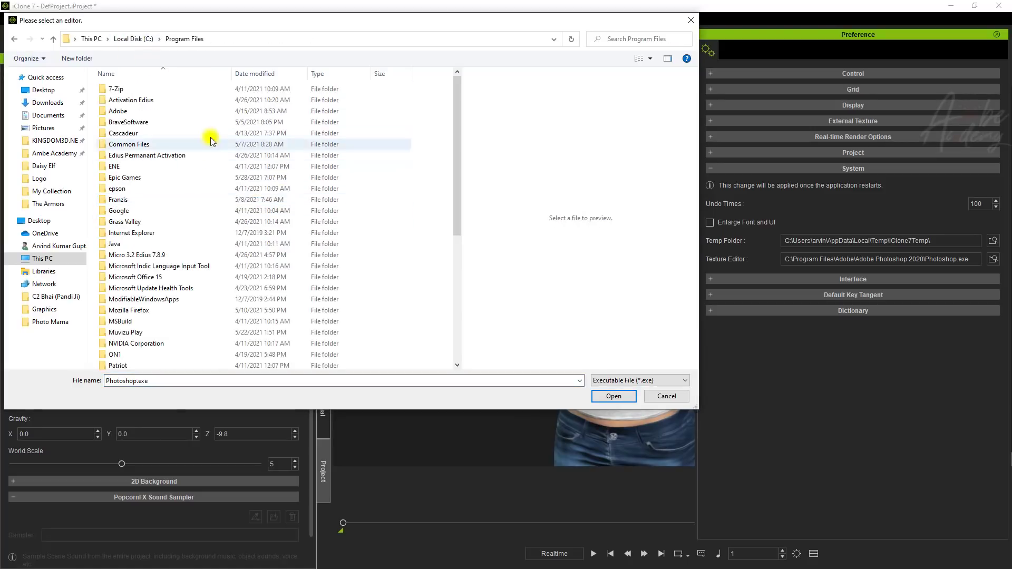
double_click(120, 112)
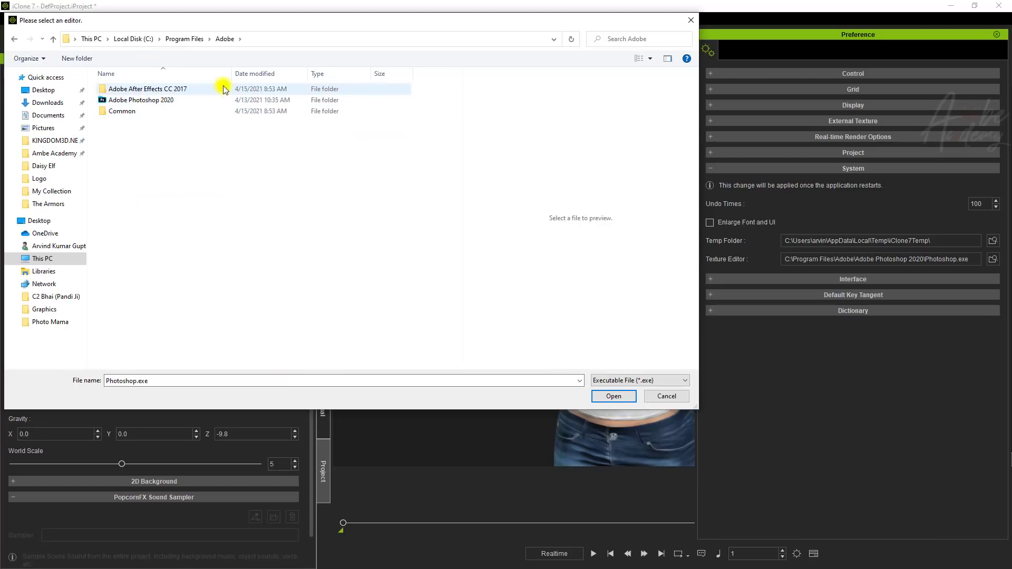
click(161, 102)
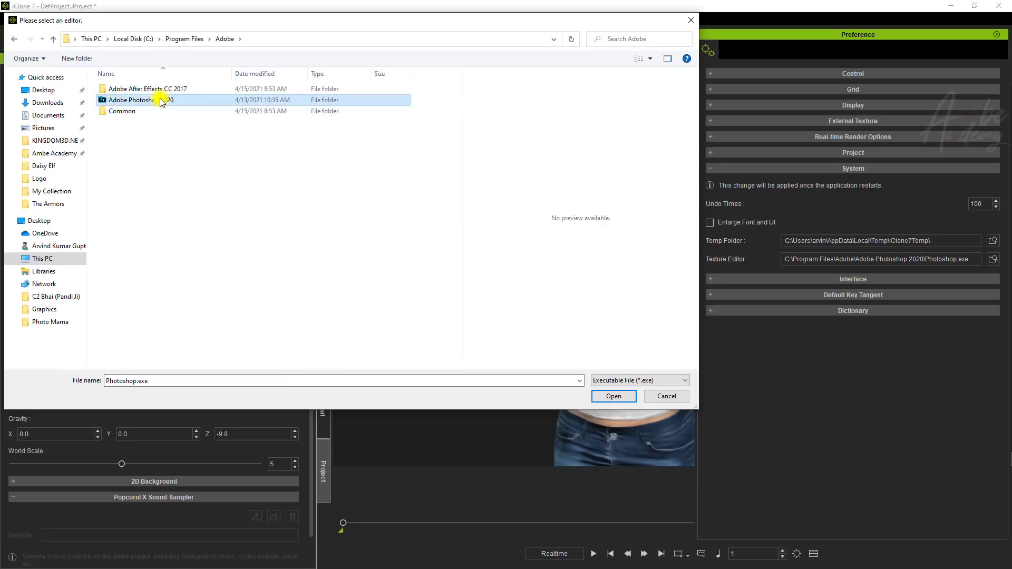
double_click(160, 102)
click(139, 256)
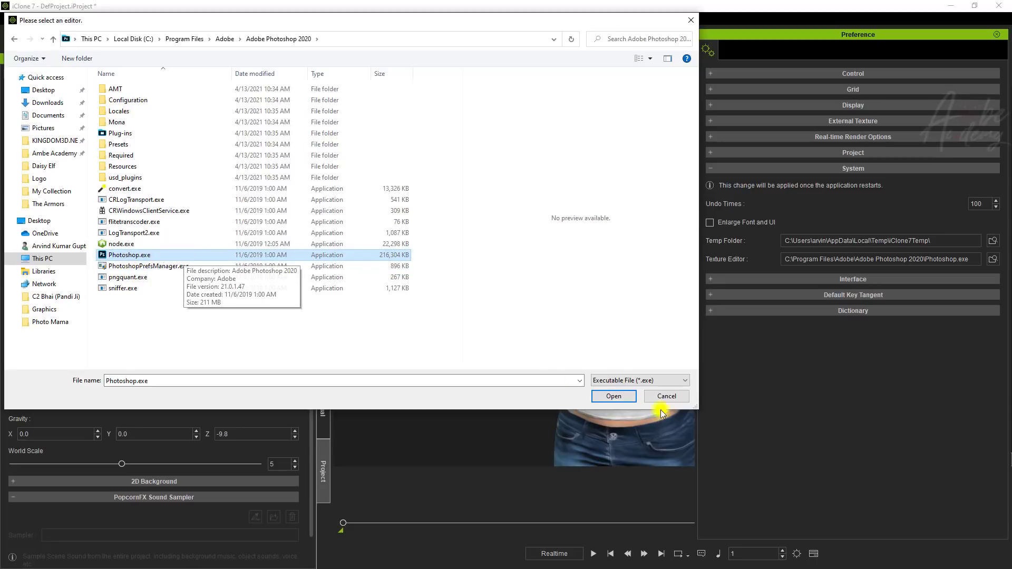
click(613, 395)
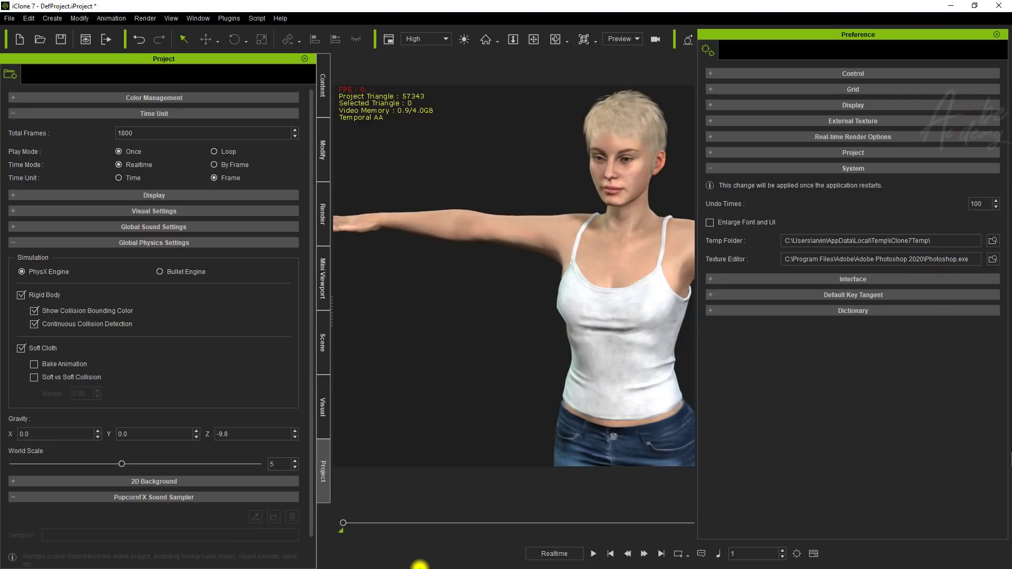
- Switch to Photoshop to view the top's diffuse texture, and move its window clear of the avatar and preferences
key(super)
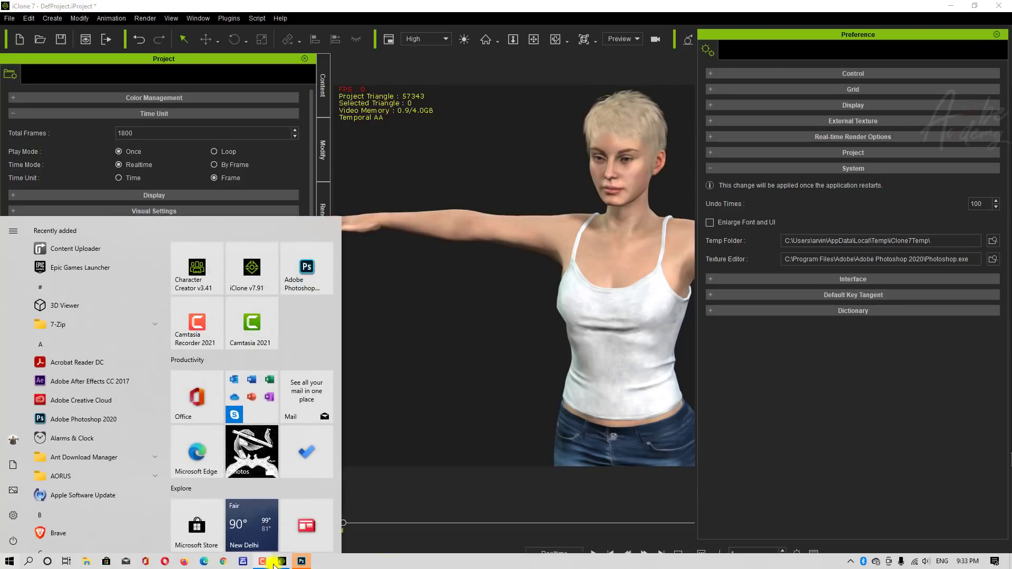
click(298, 562)
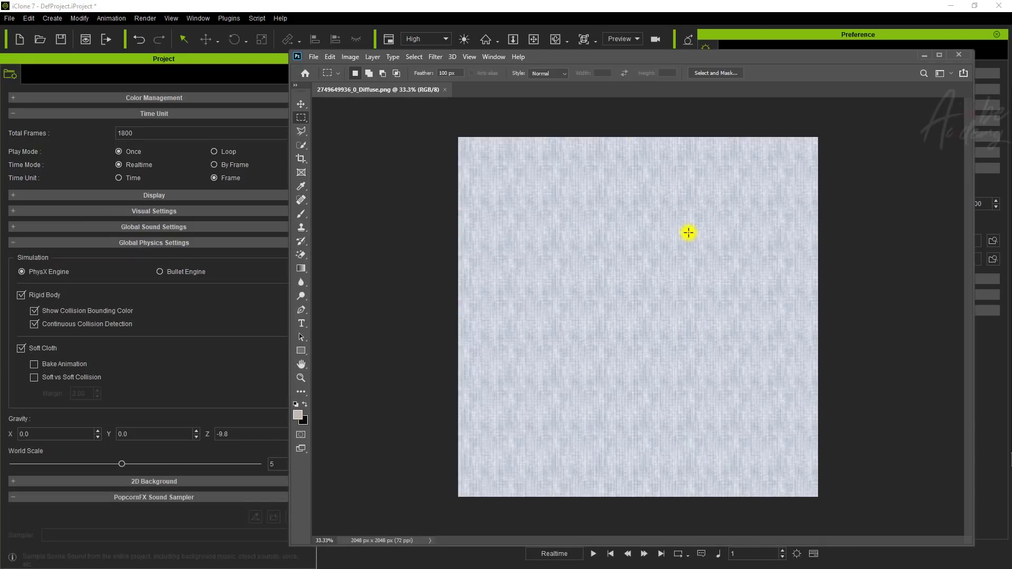
drag(727, 51, 337, 114)
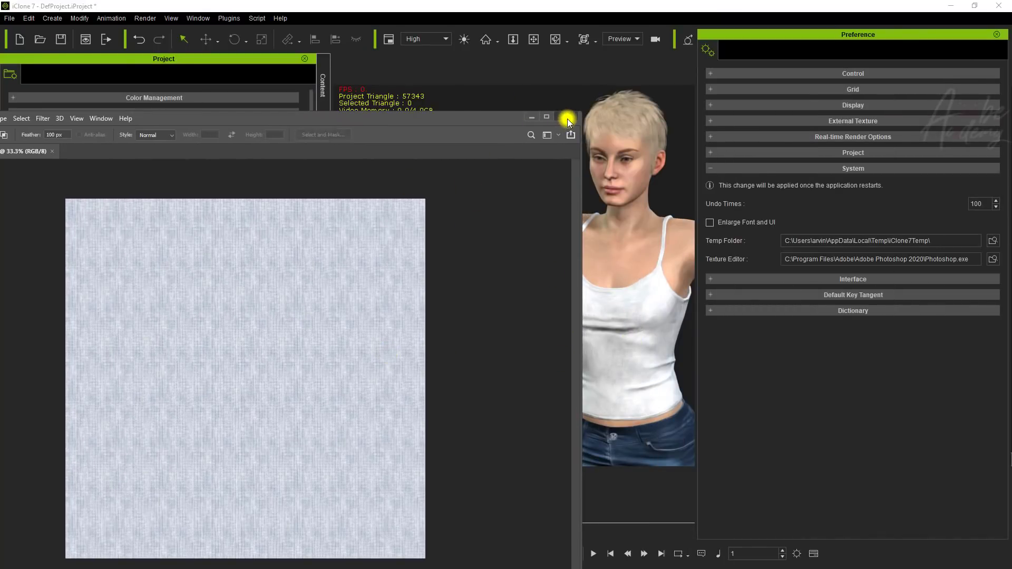
- Close Photoshop, collapse the System preferences and expand the Interface section
click(566, 117)
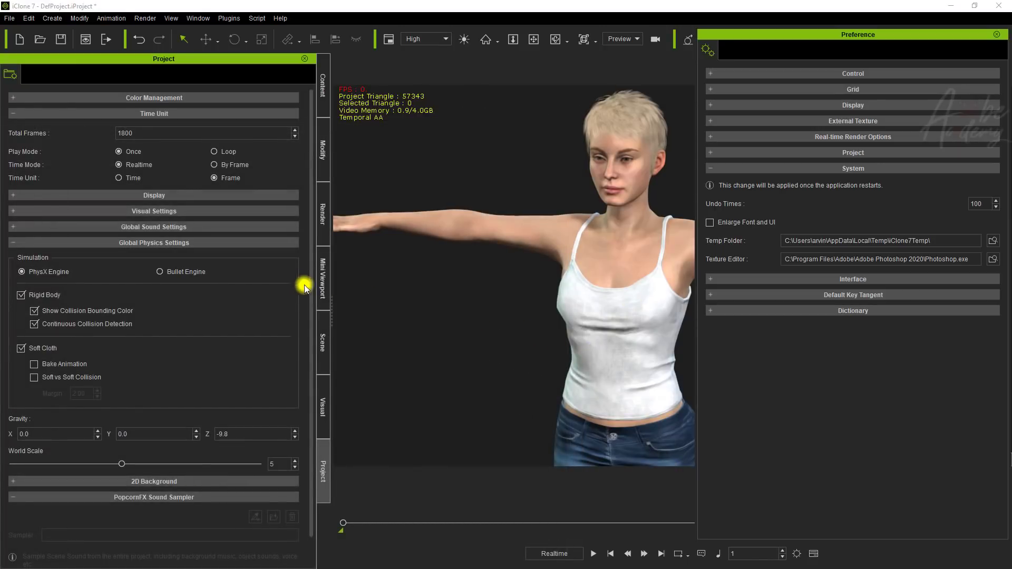
click(857, 168)
click(794, 185)
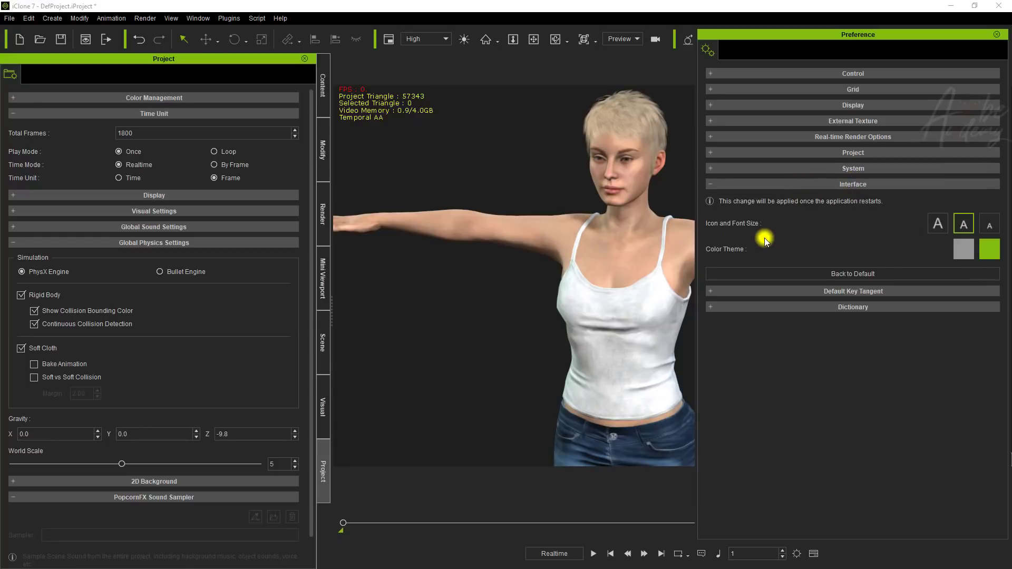
- Try the large, medium and small Icon and Font Size options, ending on the medium size
click(935, 227)
click(964, 224)
click(989, 224)
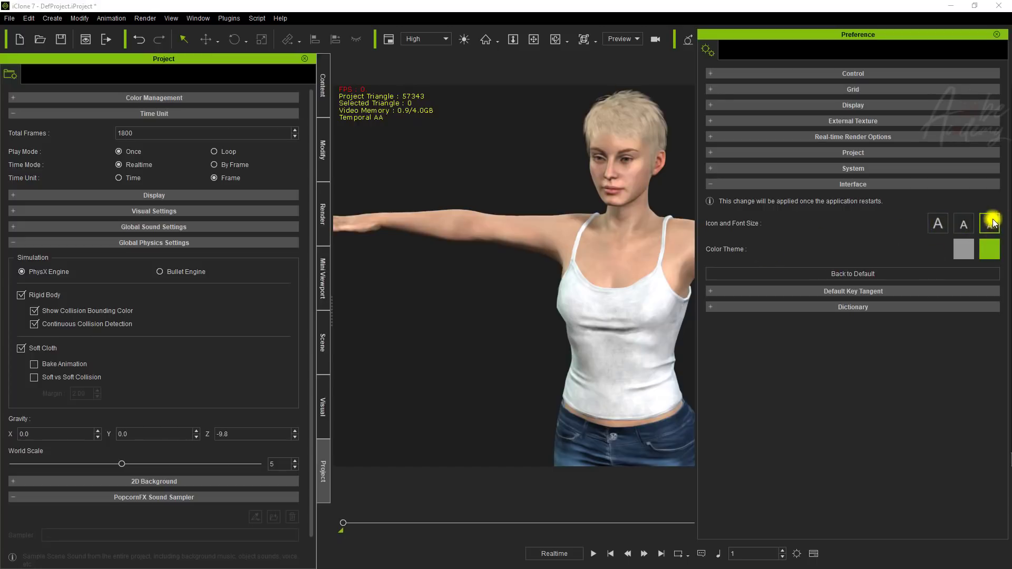
click(941, 227)
click(962, 223)
click(990, 223)
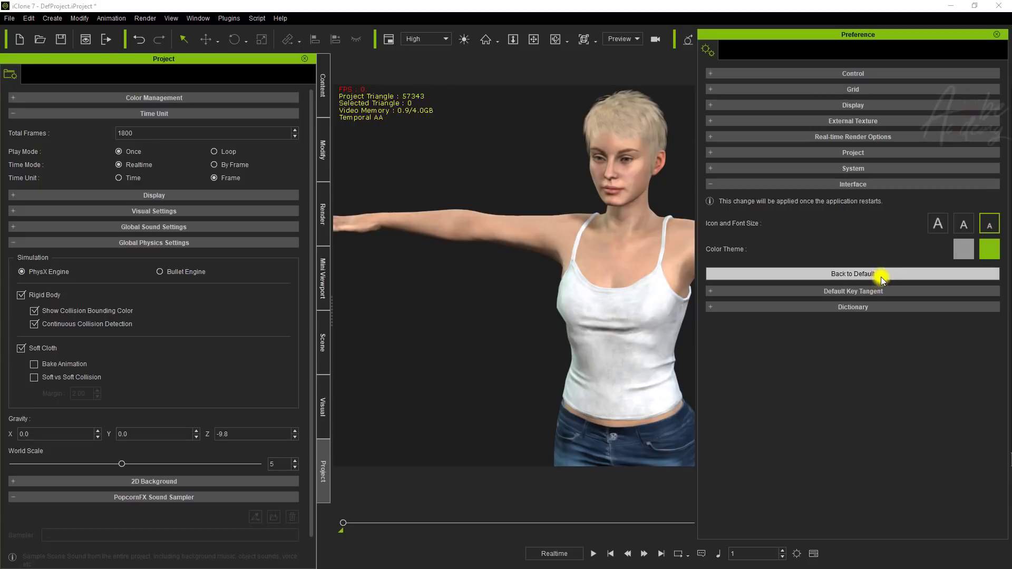
click(970, 229)
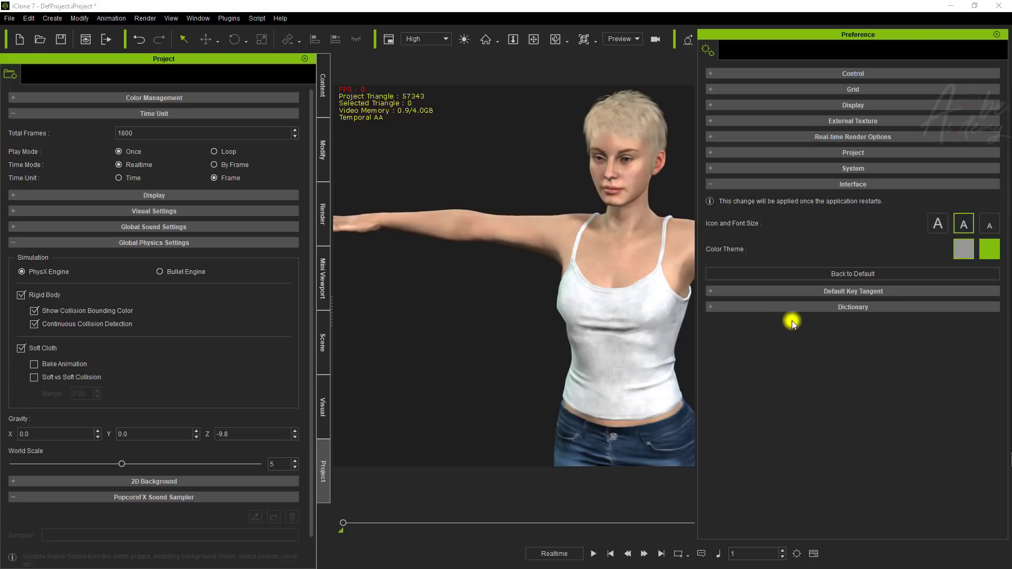
- Look over the Default Key Tangent options in the preferences, collapse them and expand the Dictionary section
click(892, 184)
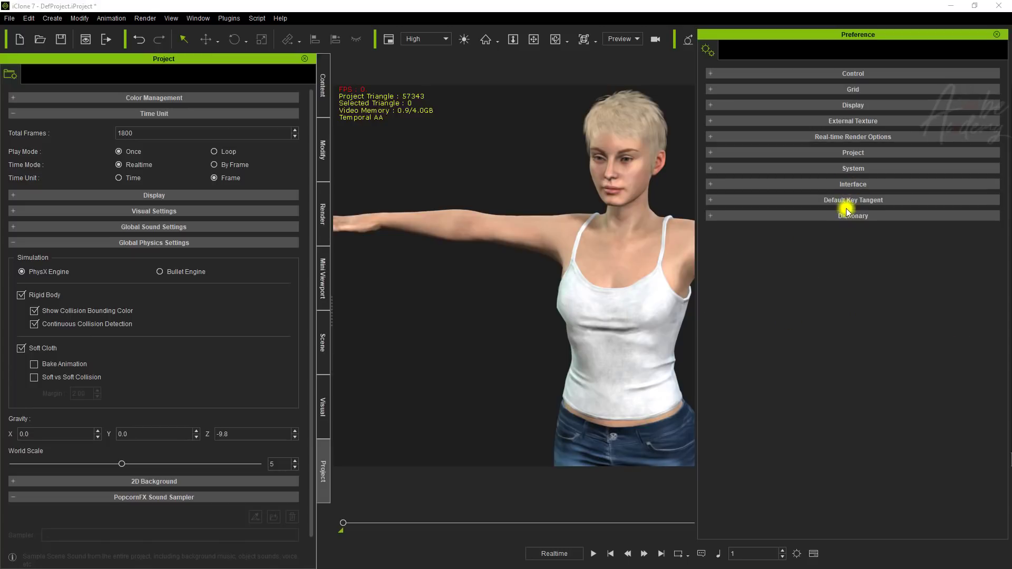
click(829, 201)
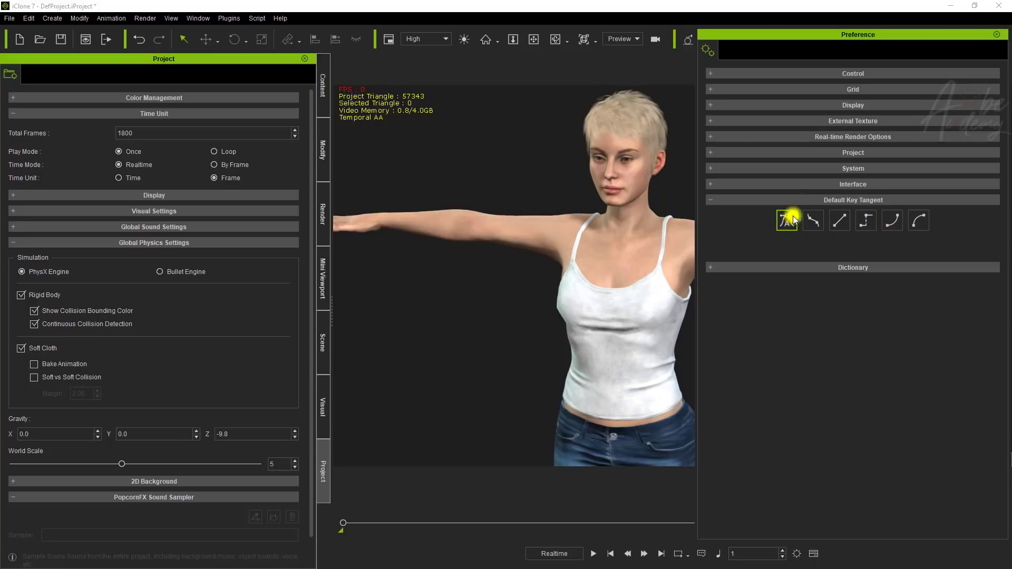
click(742, 200)
click(725, 215)
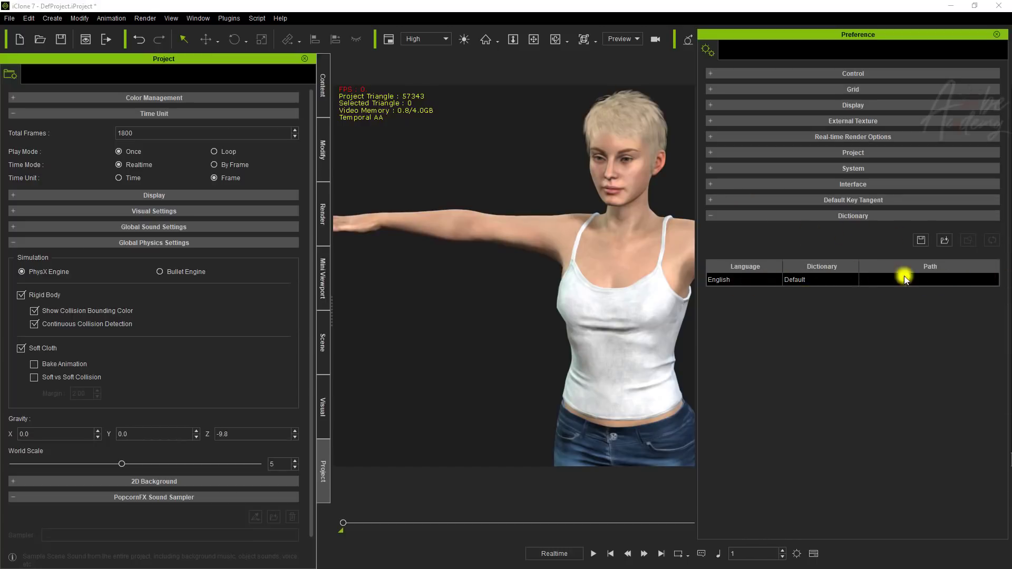
- View the dialog for loading a Dictionary (*.dict) file, cancel it and collapse the Dictionary section
click(945, 241)
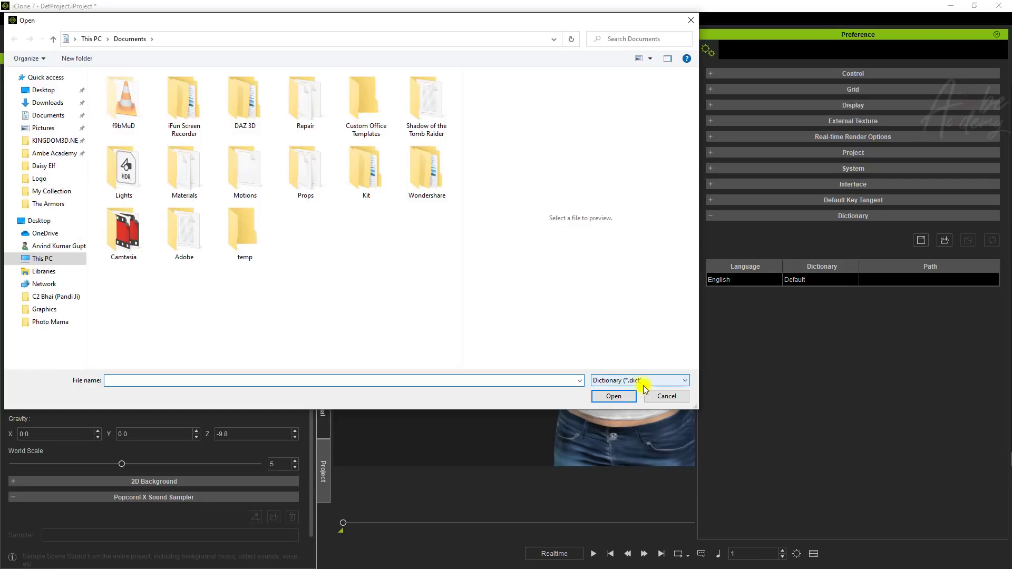
click(691, 21)
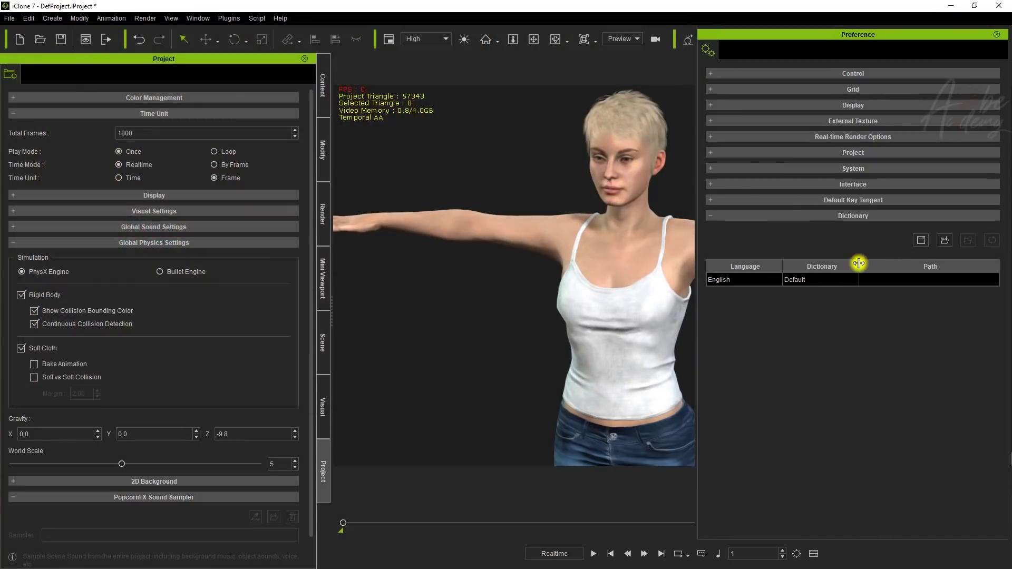
click(759, 217)
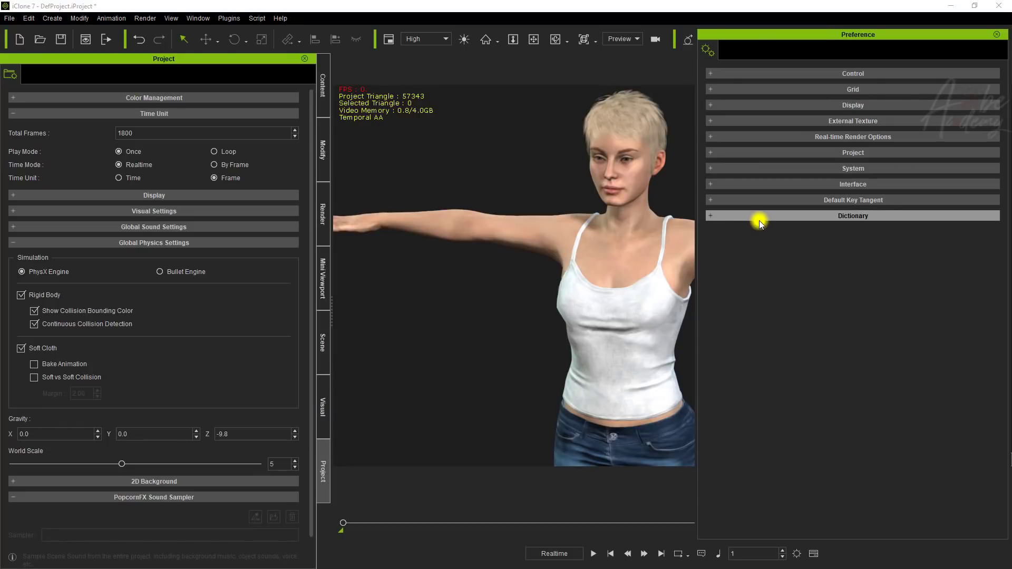
click(725, 216)
click(726, 216)
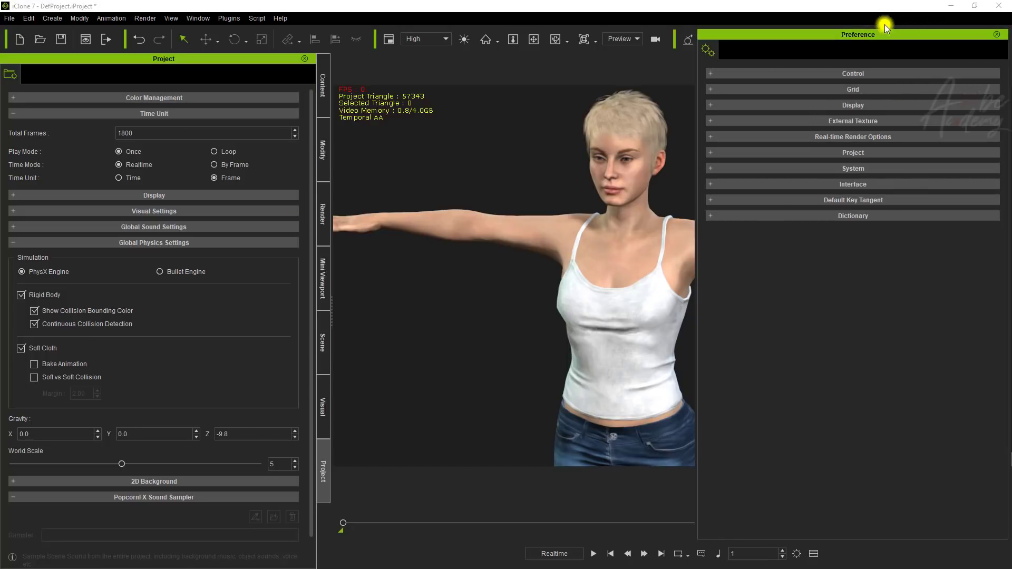
- Move the floating preferences over the viewport, close them and show the avatar content library
drag(876, 33, 685, 55)
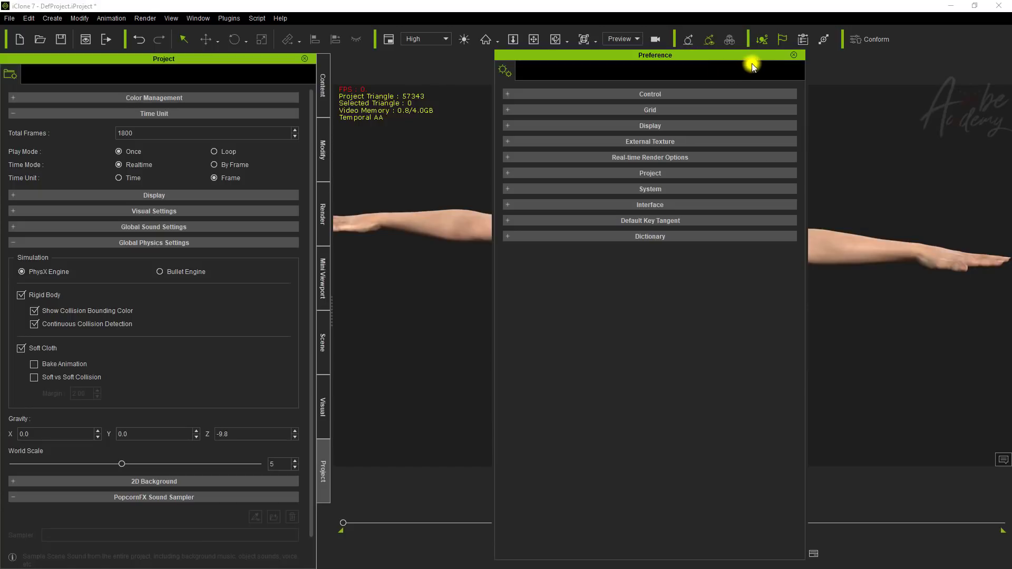
click(794, 54)
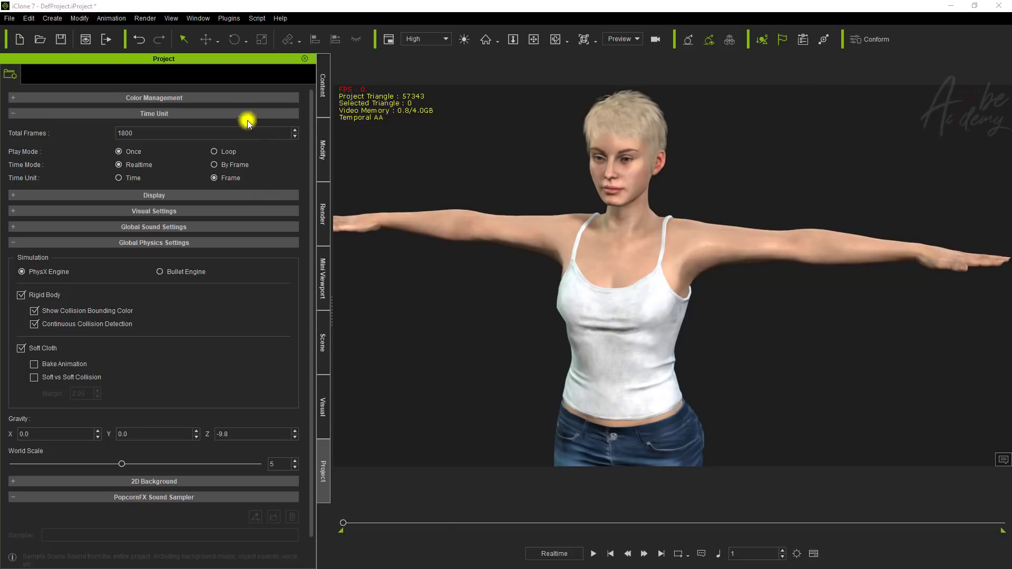
click(322, 88)
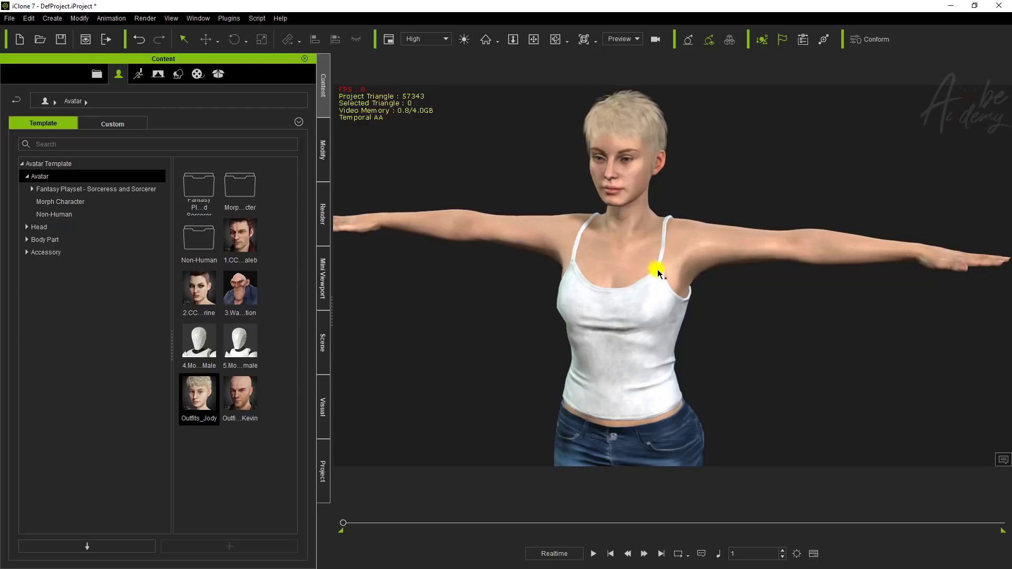
- Start a new project without saving the current one, and render a preview image of the empty scene
click(21, 42)
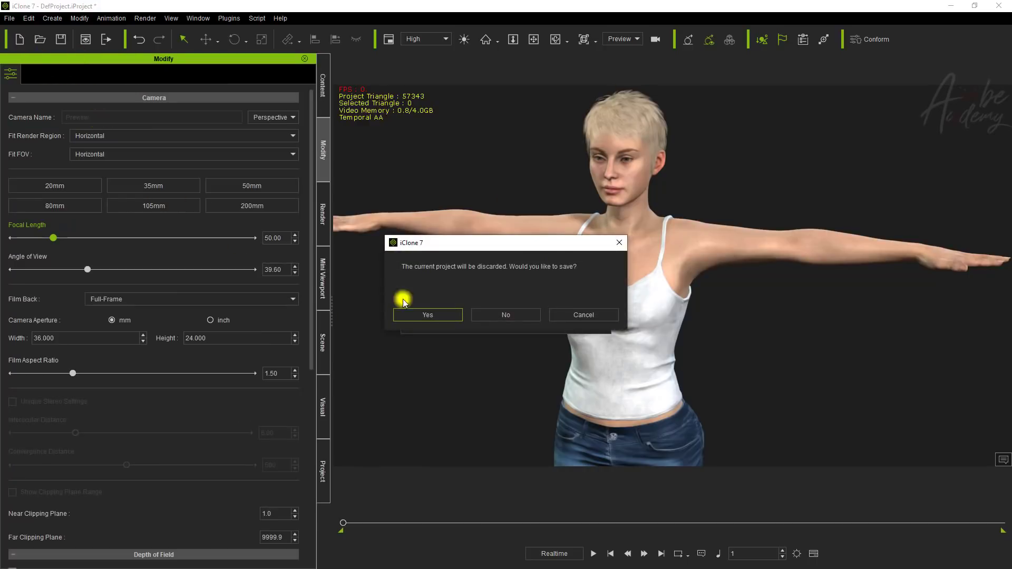
click(507, 315)
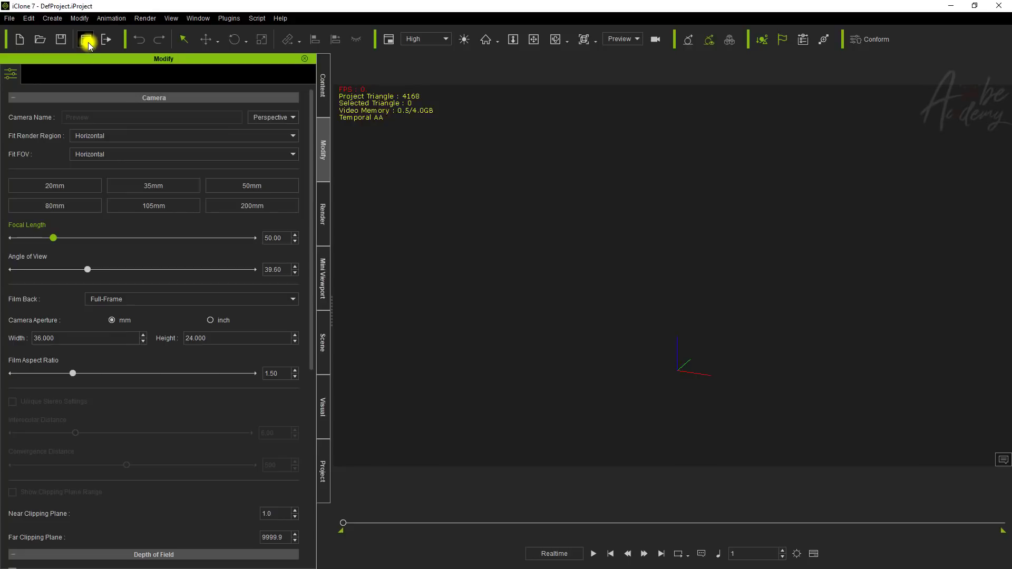
click(88, 42)
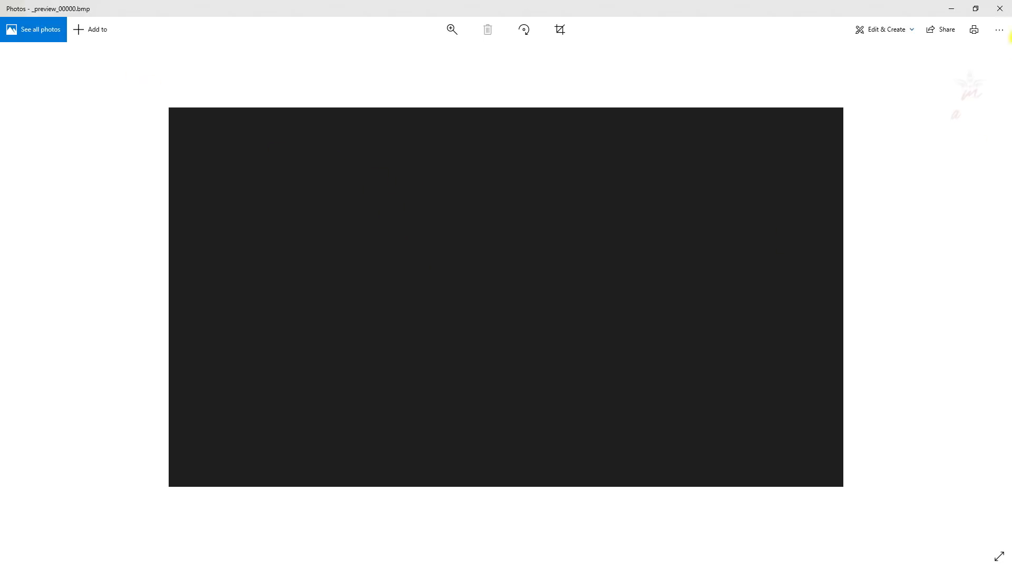
click(999, 9)
- Add the female mannequin avatar template to the scene and render a close-up preview image of its legs
click(325, 105)
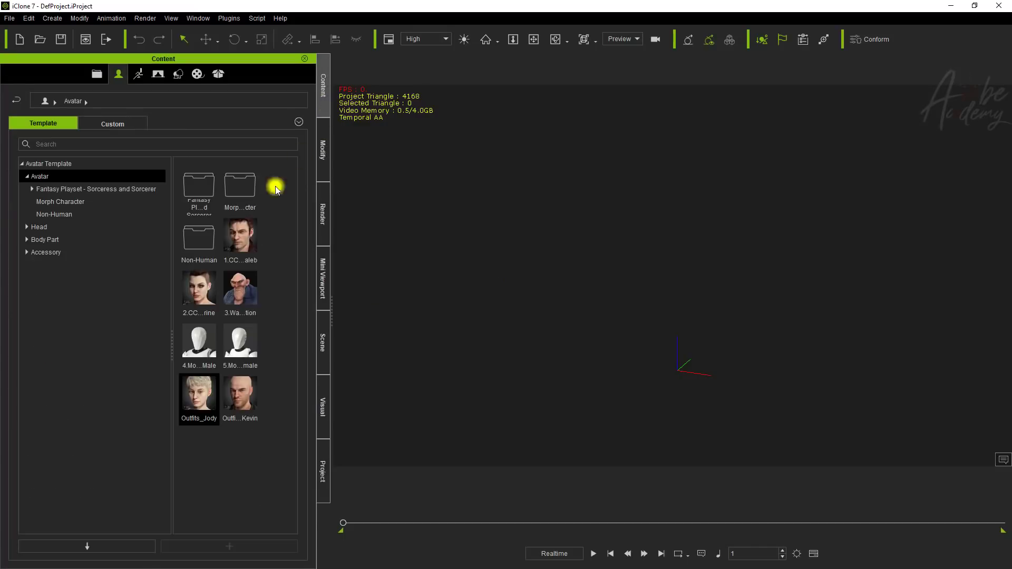
drag(238, 329, 649, 346)
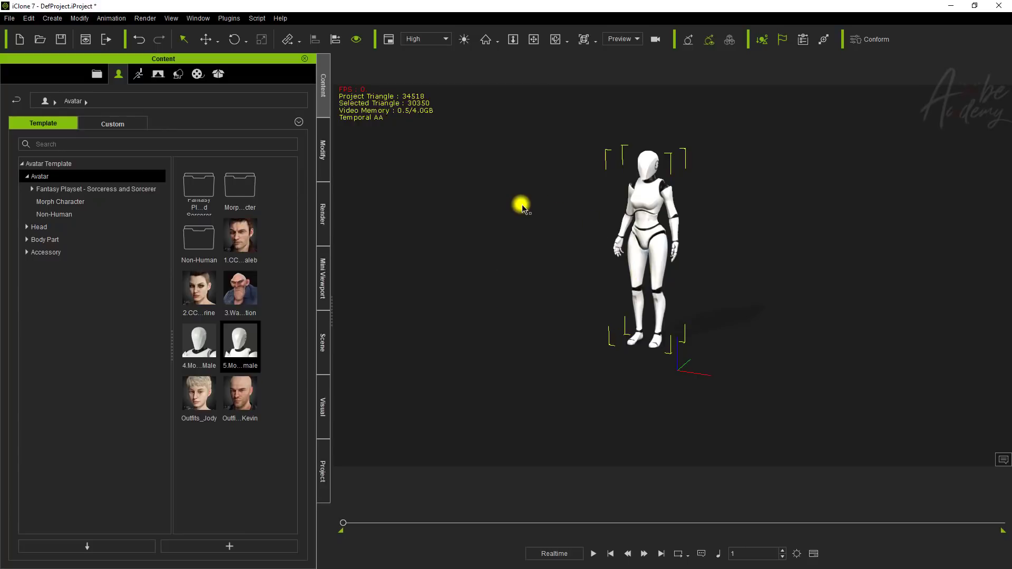
scroll(651, 223, up, 3)
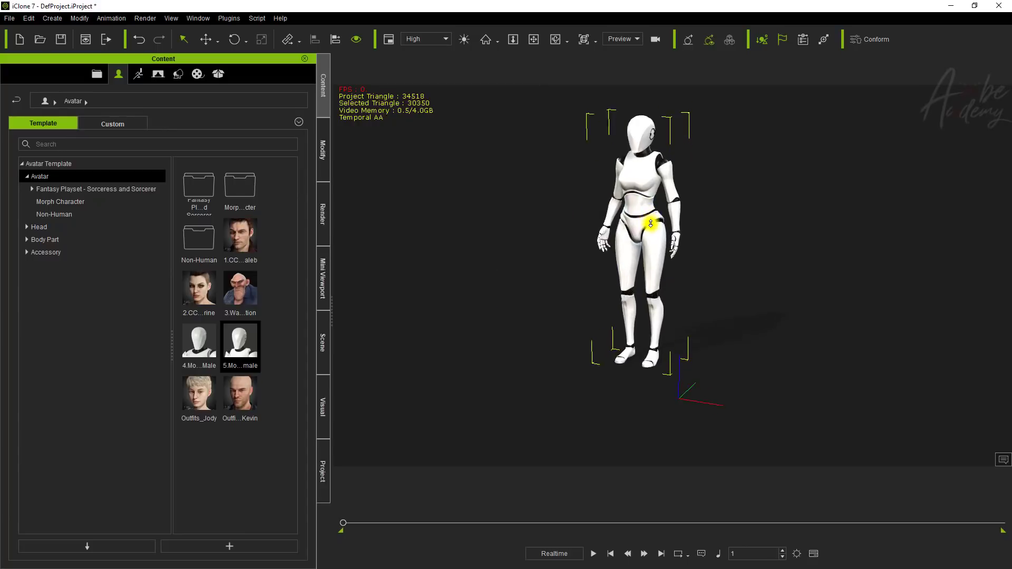
scroll(650, 223, up, 5)
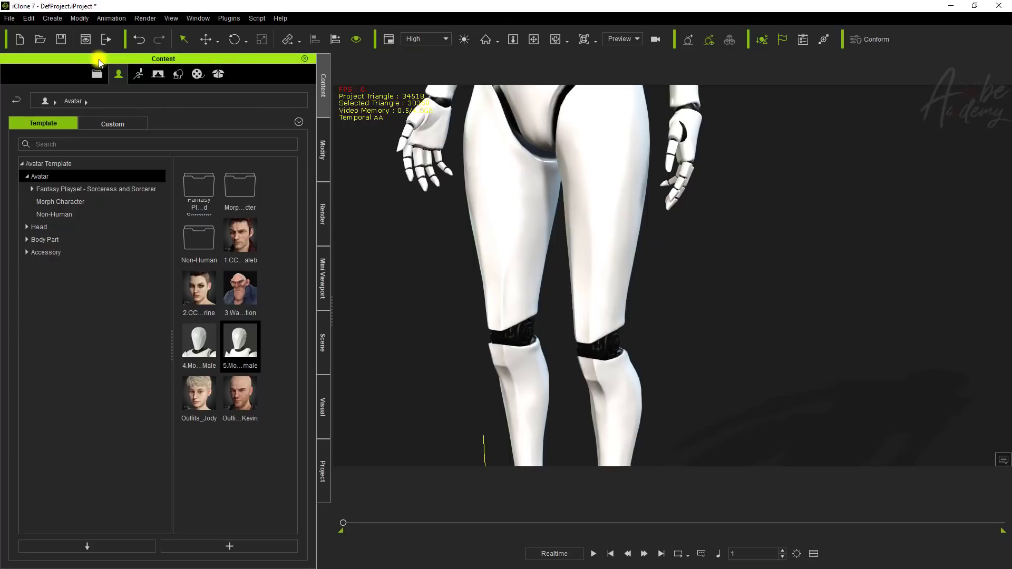
click(85, 39)
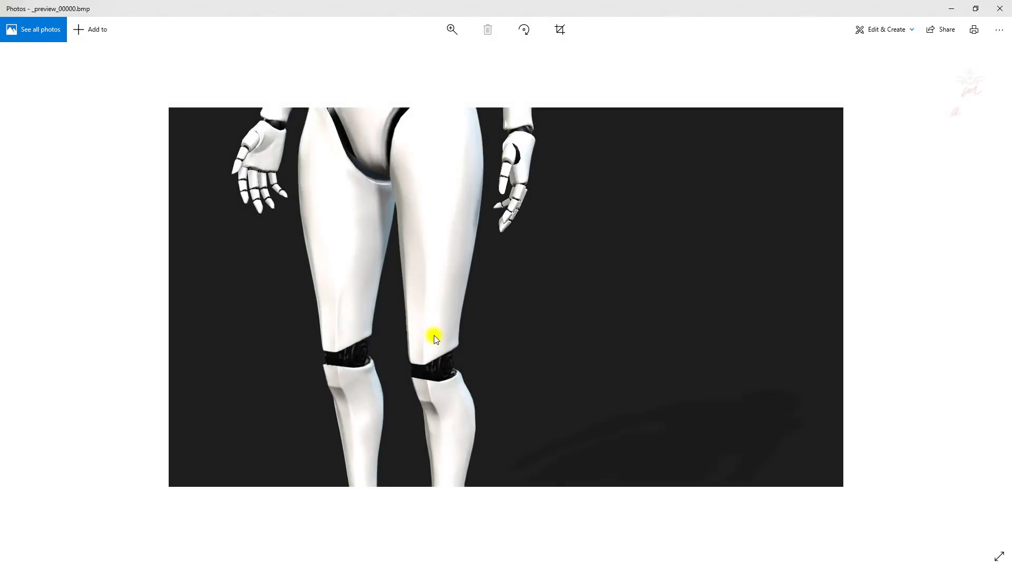
click(999, 8)
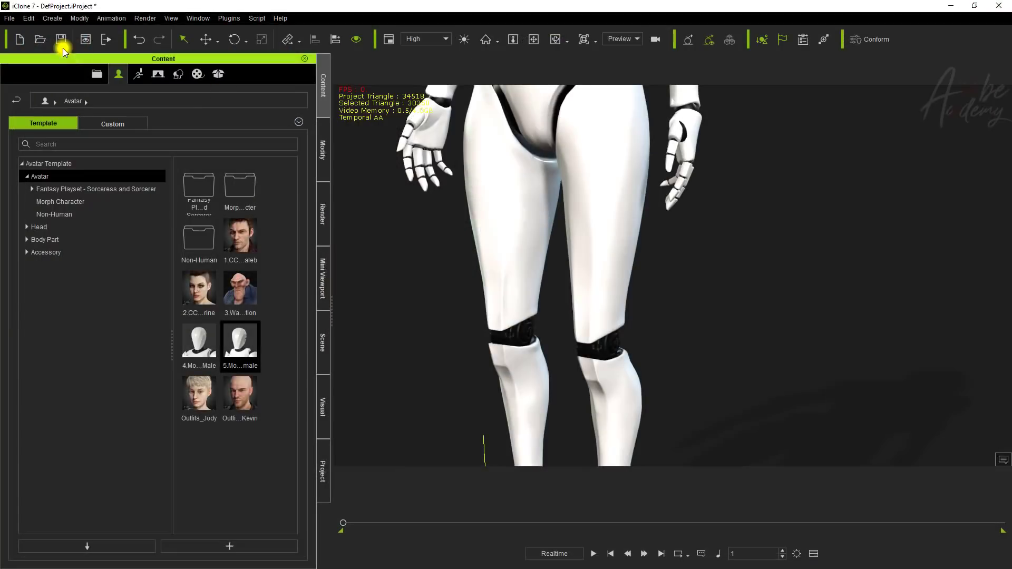
- Float the render settings over the viewport and compare the Image and Video output options, ending on Image
click(103, 42)
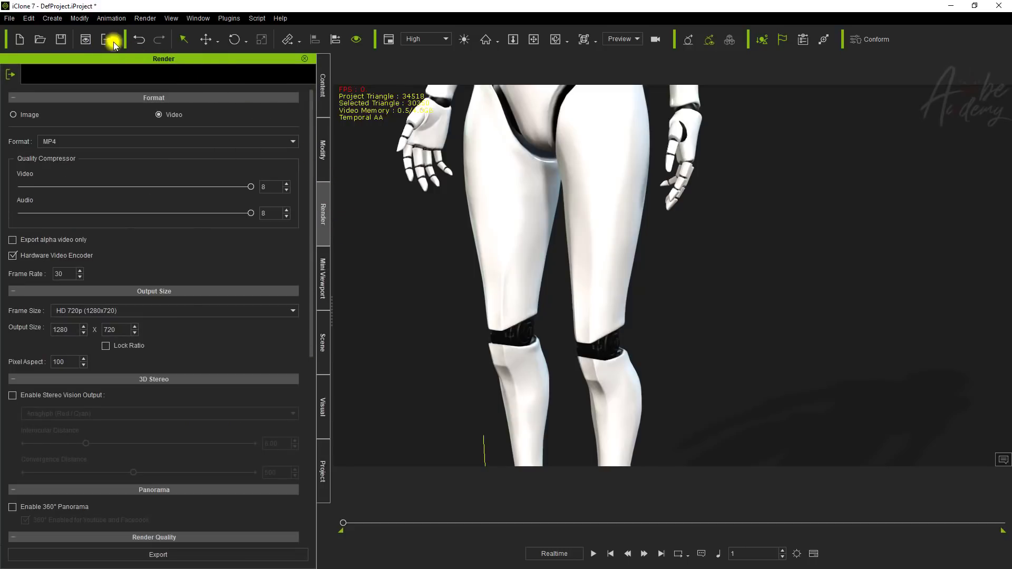
drag(141, 59, 523, 82)
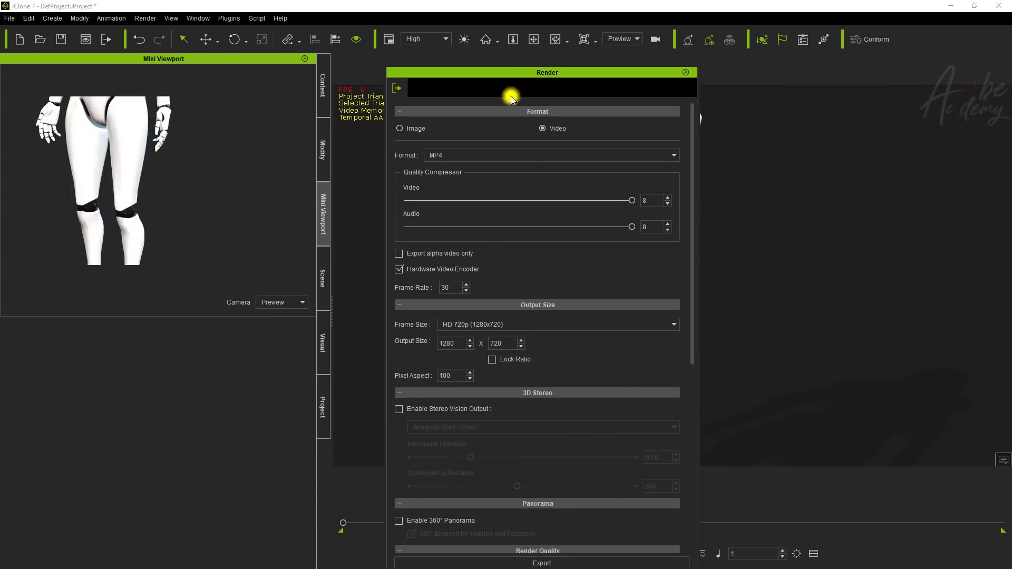
click(415, 131)
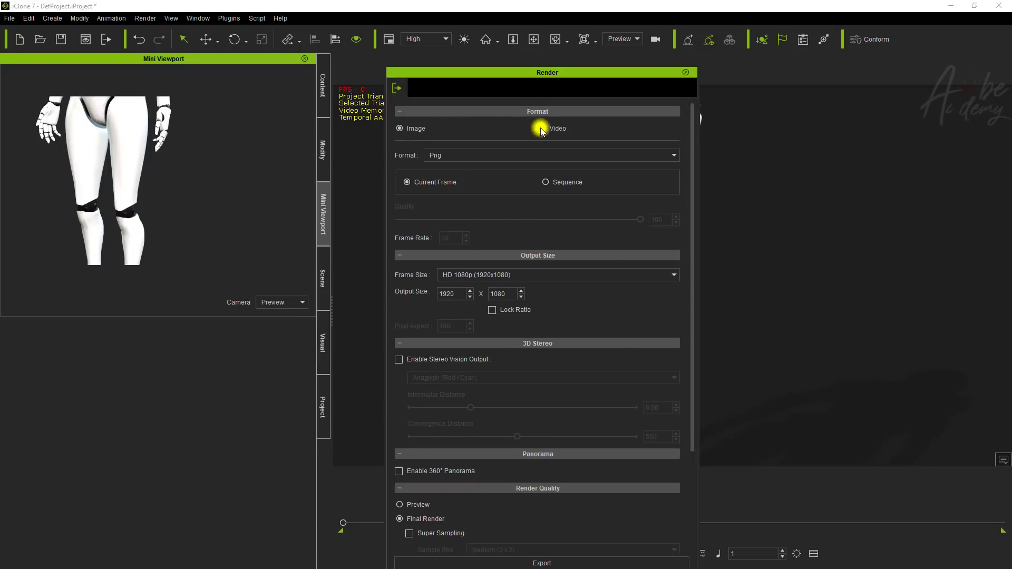
click(541, 128)
click(415, 128)
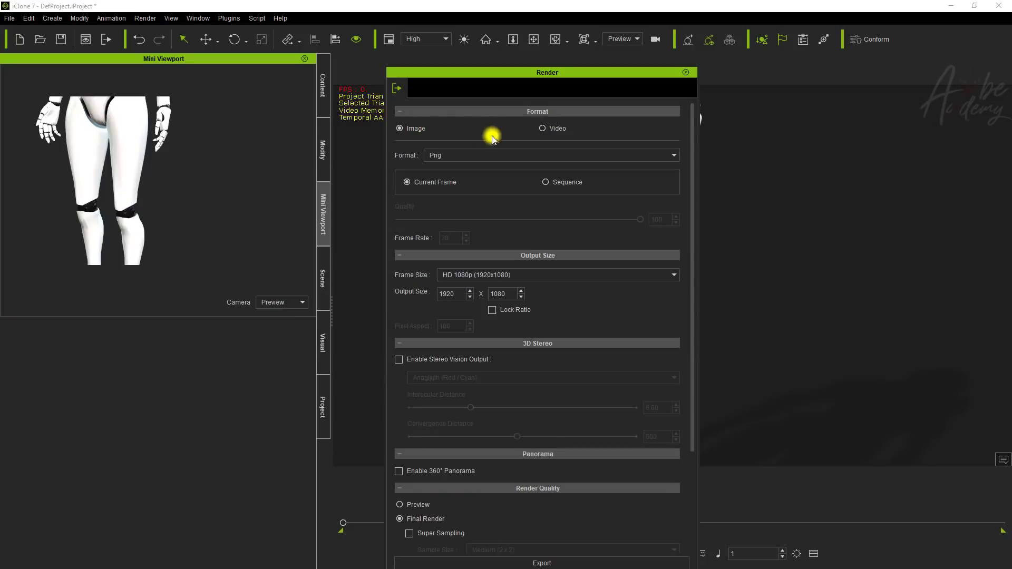
click(556, 131)
click(428, 129)
click(551, 129)
click(420, 129)
click(541, 127)
click(399, 130)
- Keep Png as the image format and set the output to Sequence with a frame rate of 60
click(441, 155)
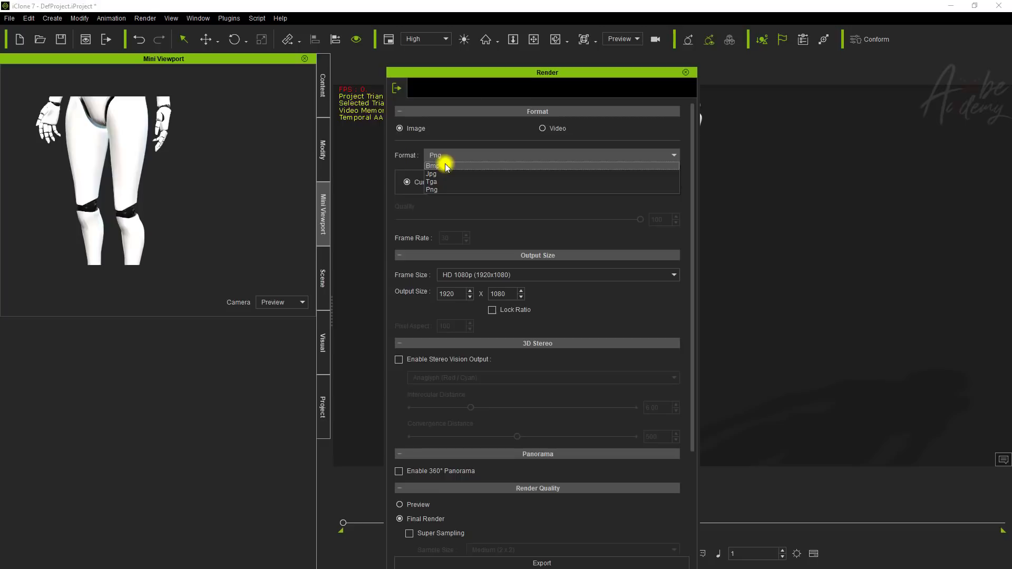
click(413, 154)
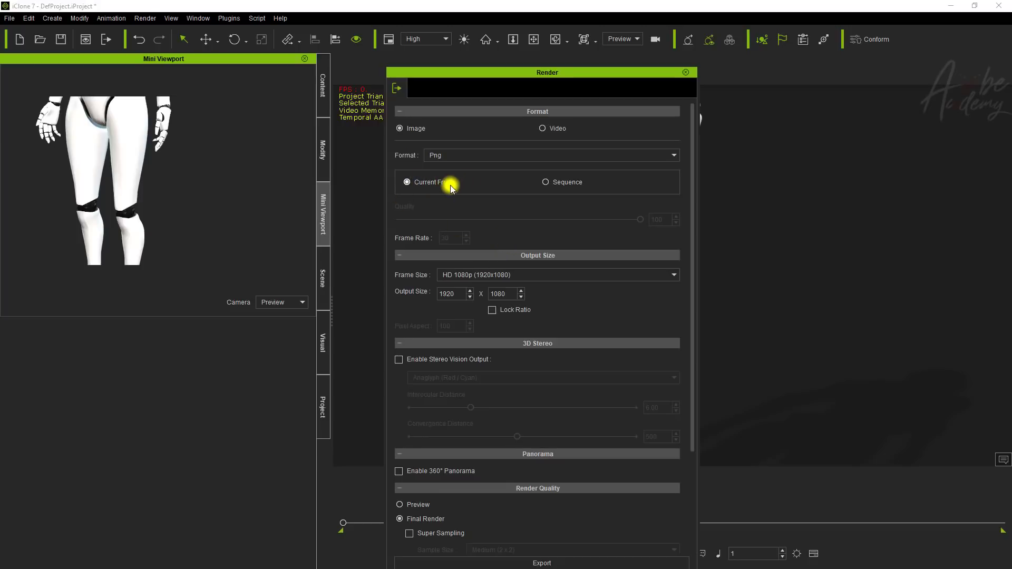
click(544, 182)
drag(452, 238, 434, 243)
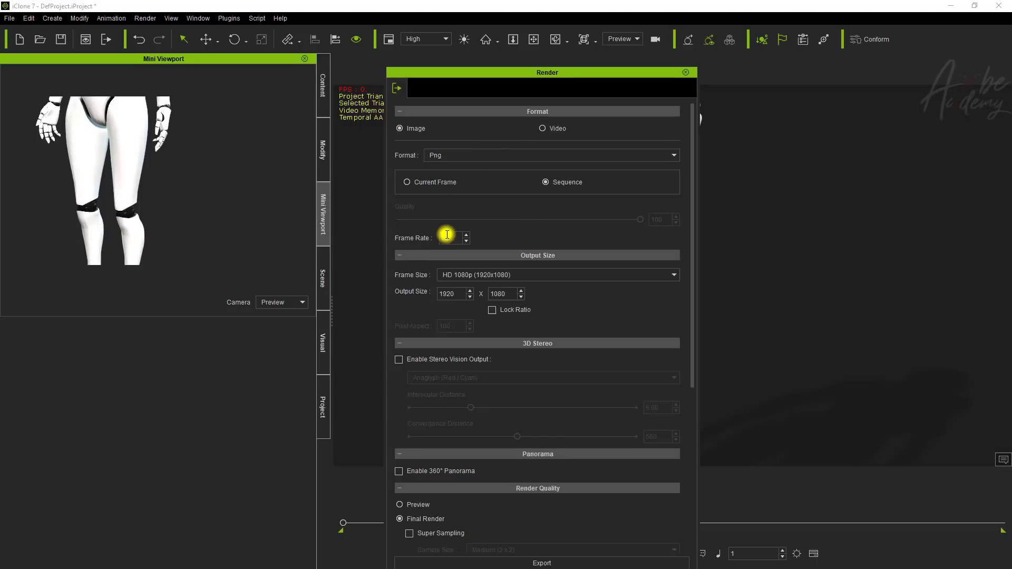
click(546, 128)
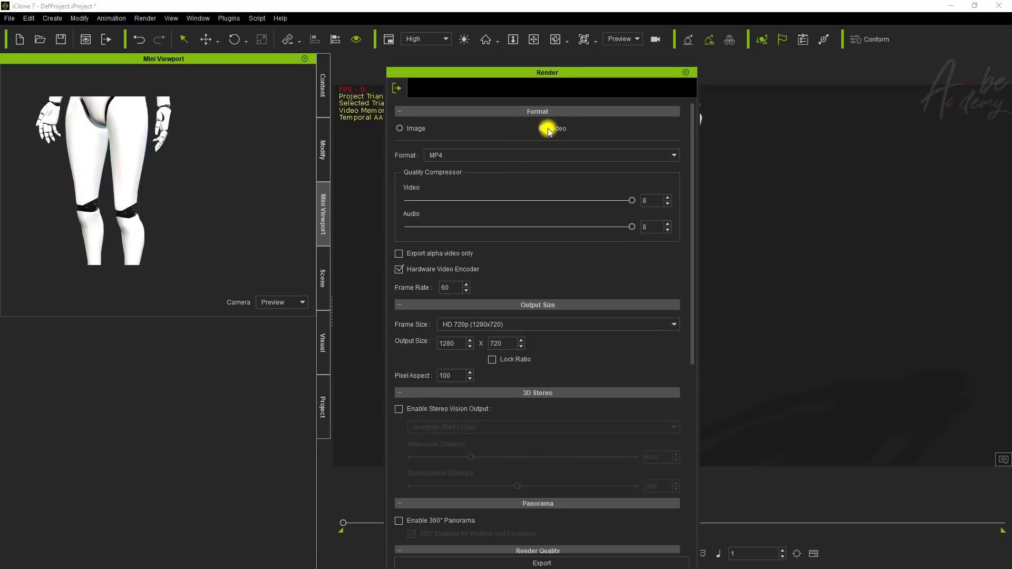
click(401, 129)
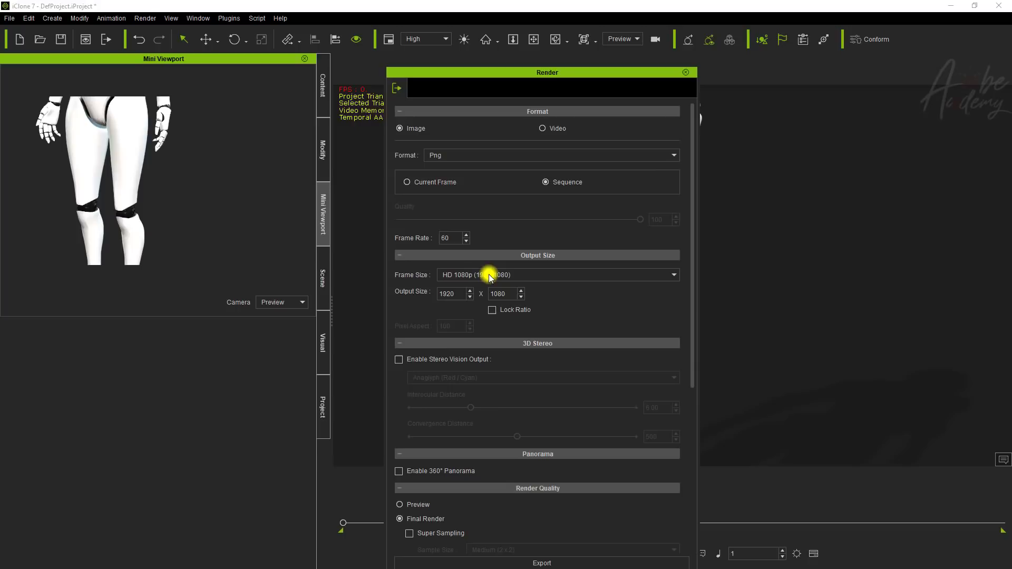
- Review the Frame Size presets for the image output, keeping HD 1080p (1920x1080)
click(514, 274)
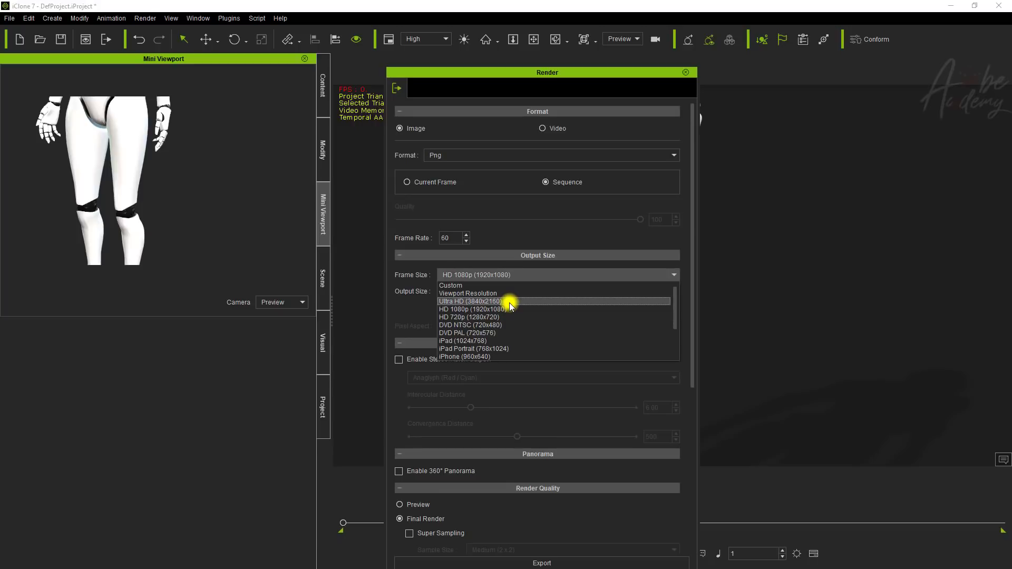
click(562, 274)
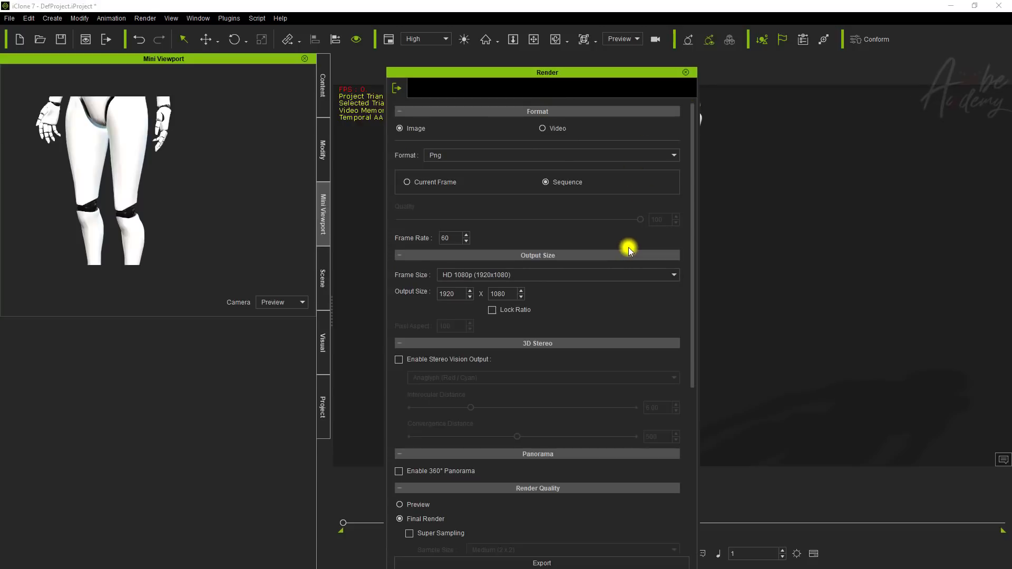
- Close the render settings and frame the whole female mannequin in the viewport
click(685, 72)
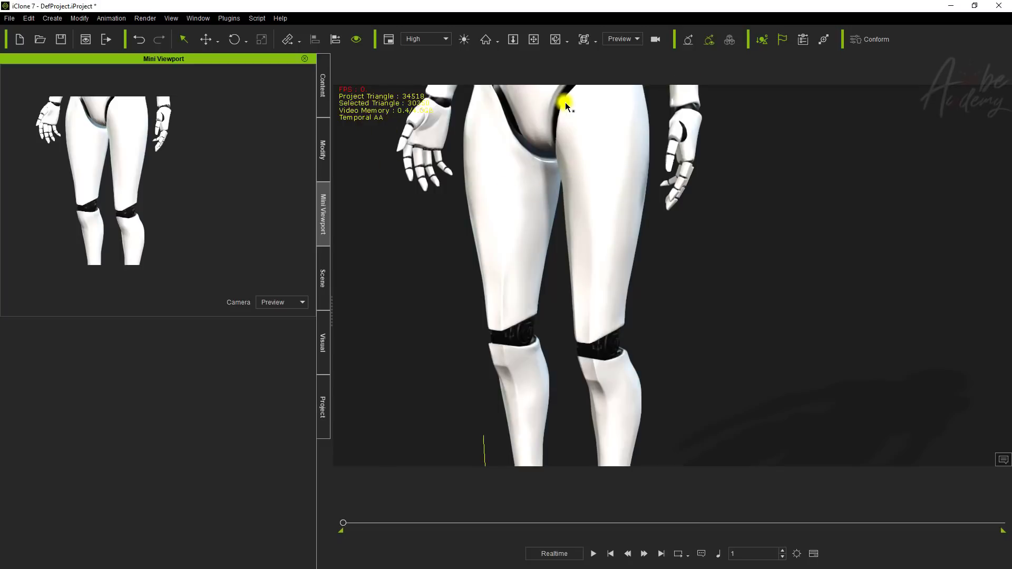
middle_drag(578, 200, 571, 422)
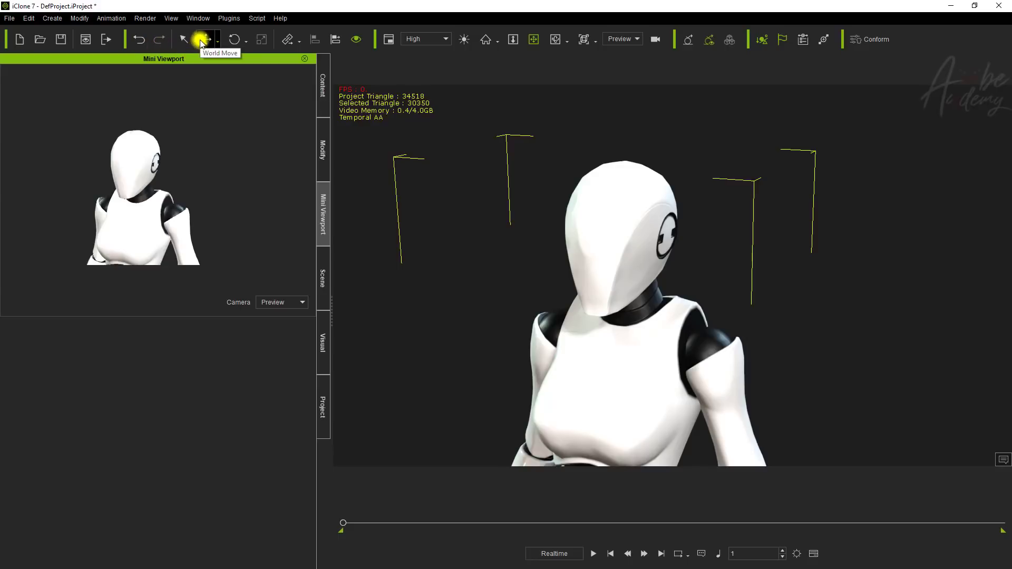
click(299, 42)
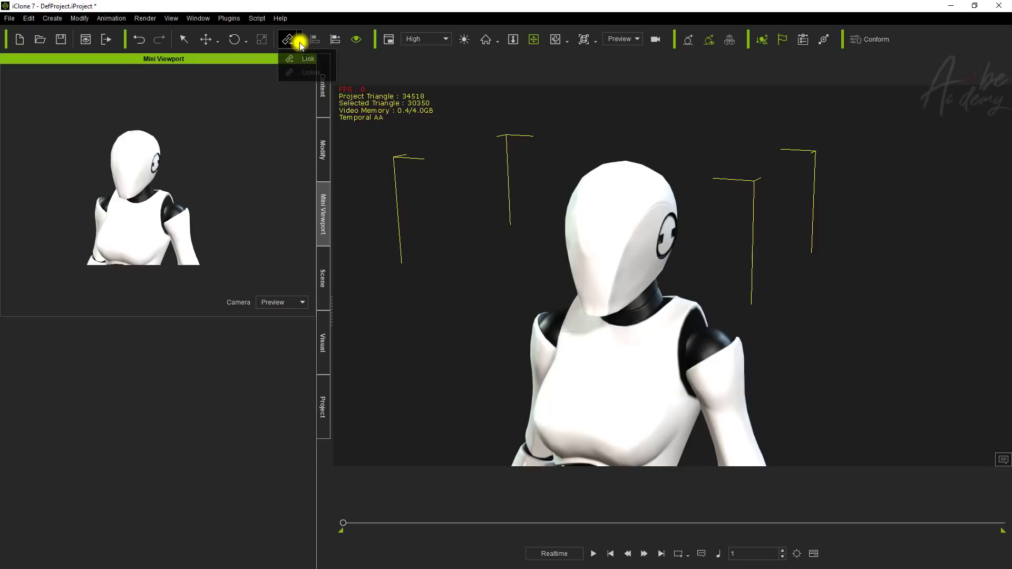
click(299, 42)
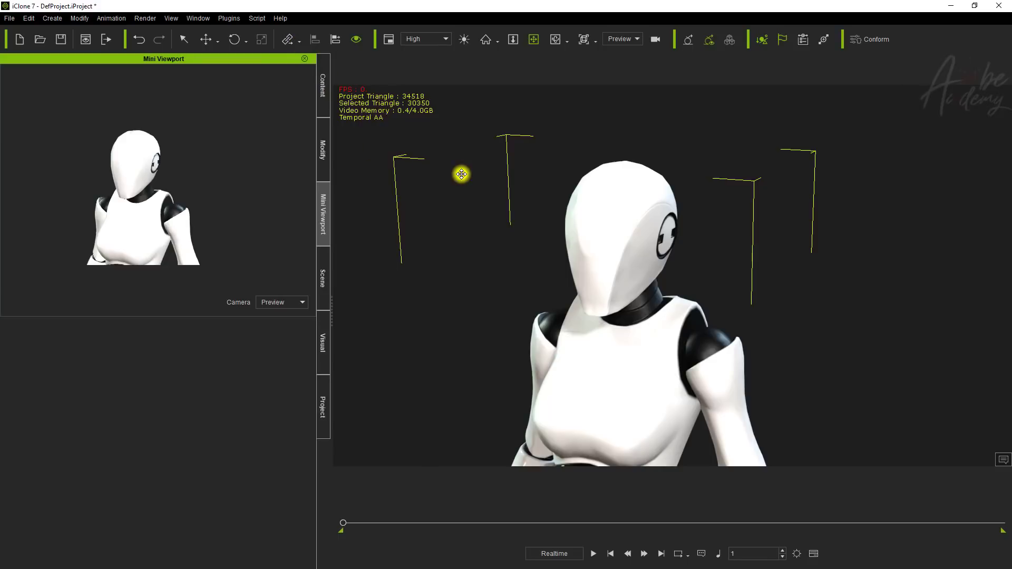
scroll(591, 267, down, 6)
scroll(582, 235, down, 5)
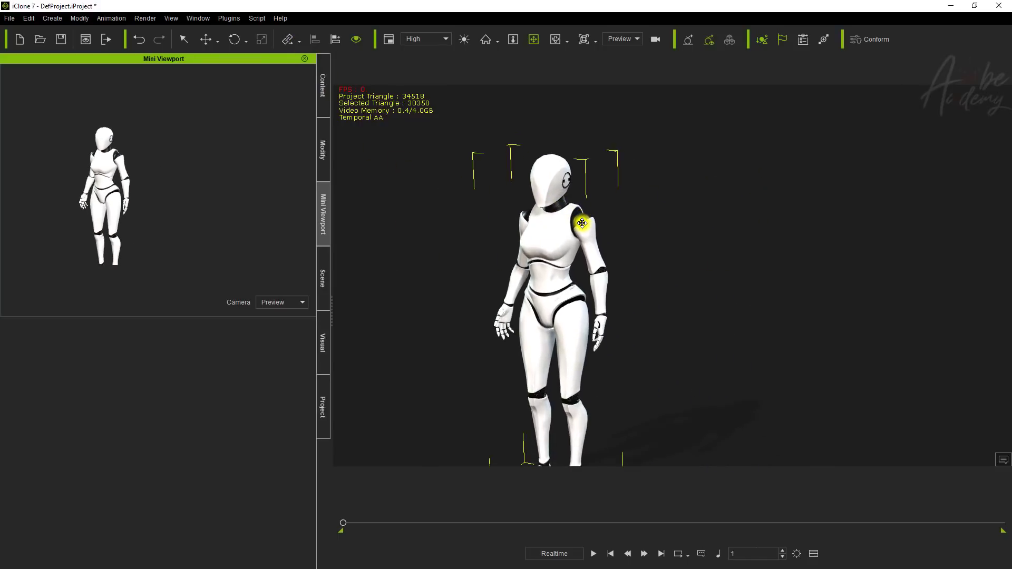
right_drag(578, 240, 589, 215)
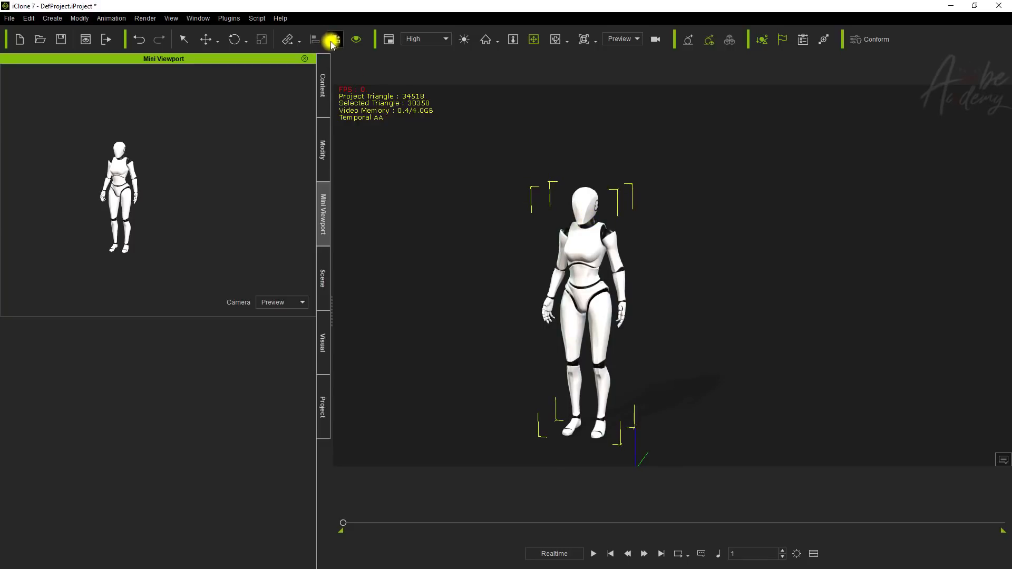
right_drag(617, 301, 560, 299)
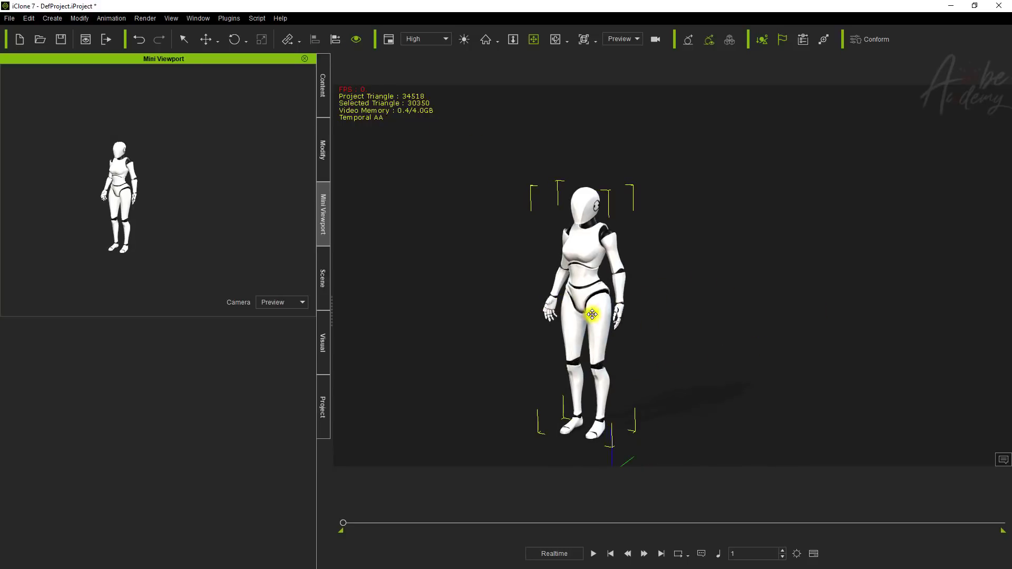
right_drag(617, 293, 614, 269)
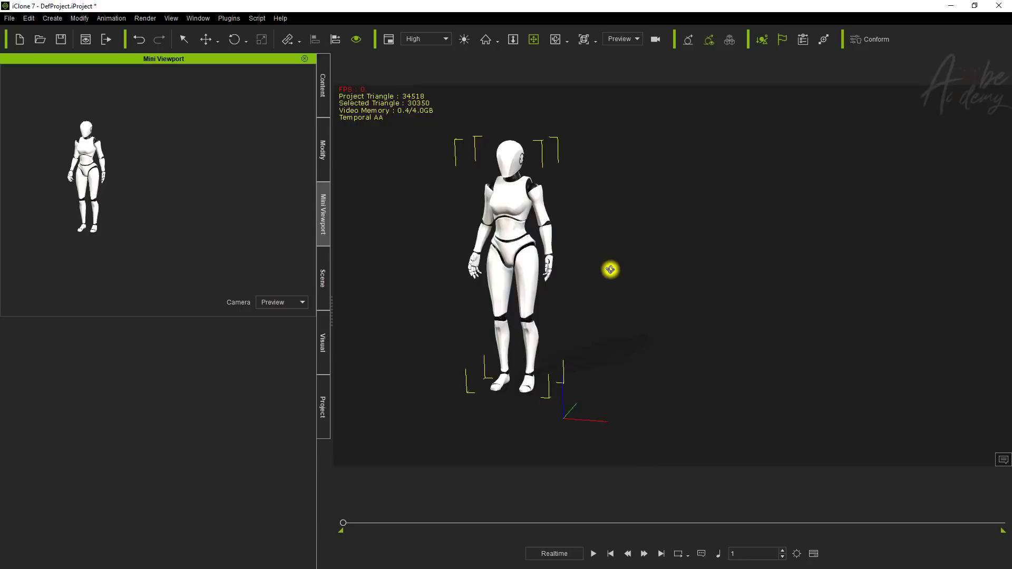
- Add the male mannequin avatar template to the scene beside the female mannequin
click(323, 100)
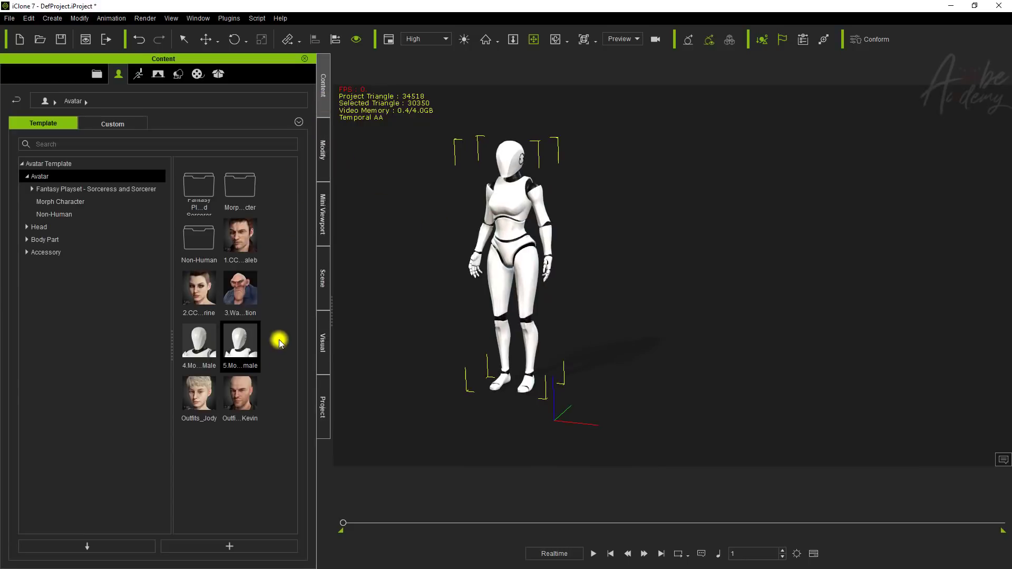
drag(200, 348, 617, 371)
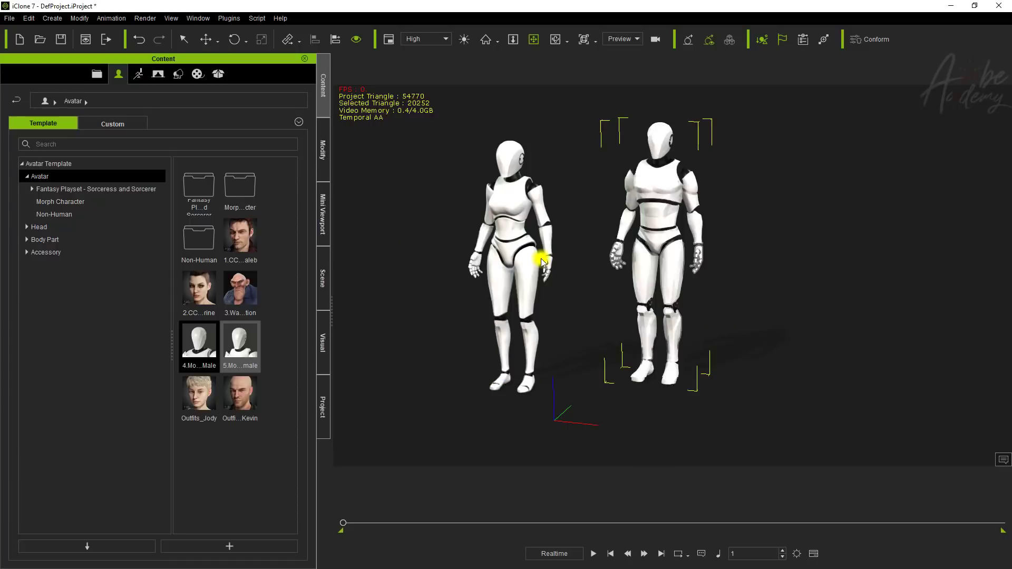
right_drag(575, 296, 623, 353)
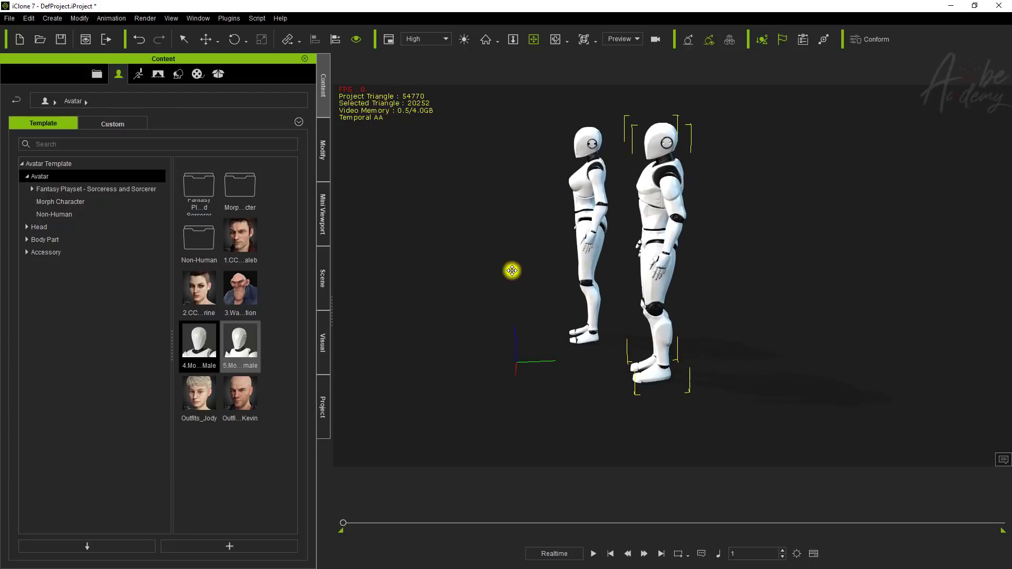
middle_drag(635, 325, 625, 315)
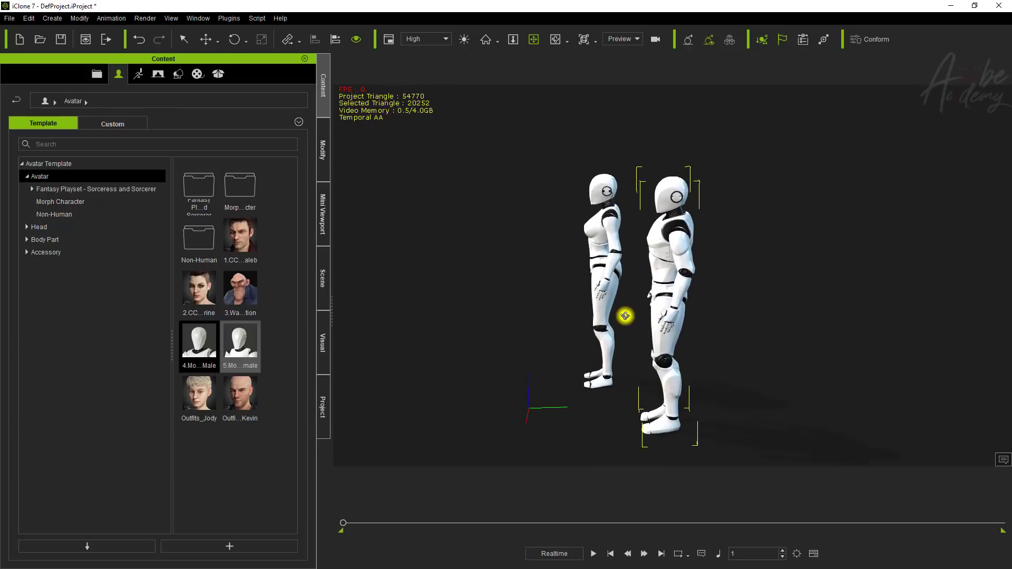
right_drag(637, 314, 626, 278)
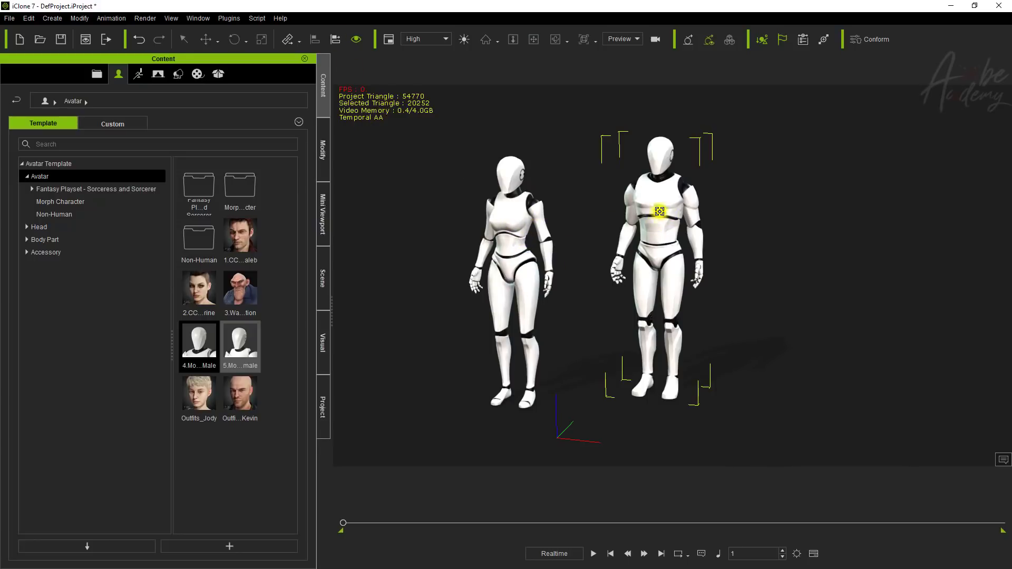
- Align the male mannequin to the female mannequin along the Y axis only, using Pivot as the reference point
click(512, 232)
drag(848, 226, 878, 224)
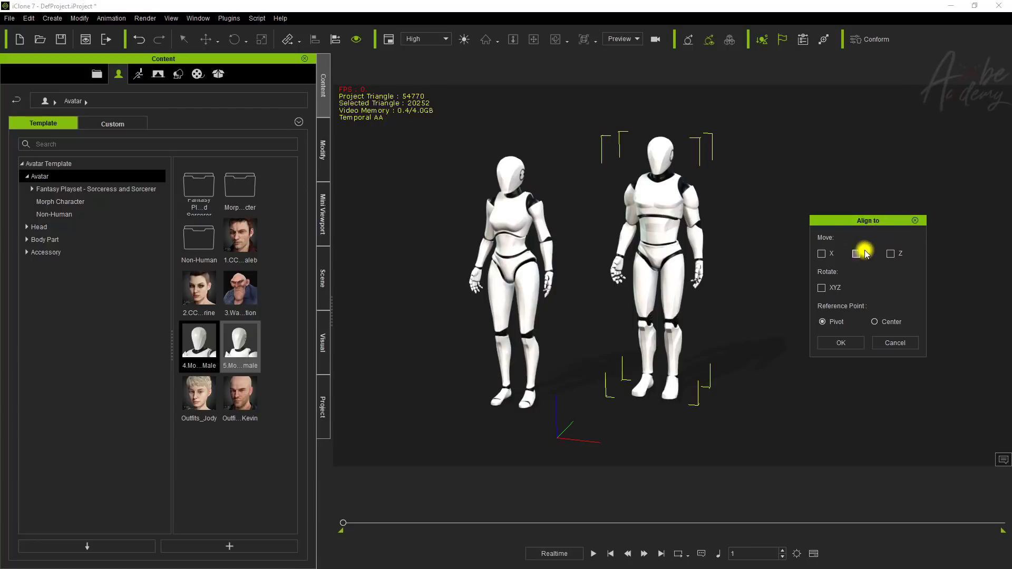
click(821, 253)
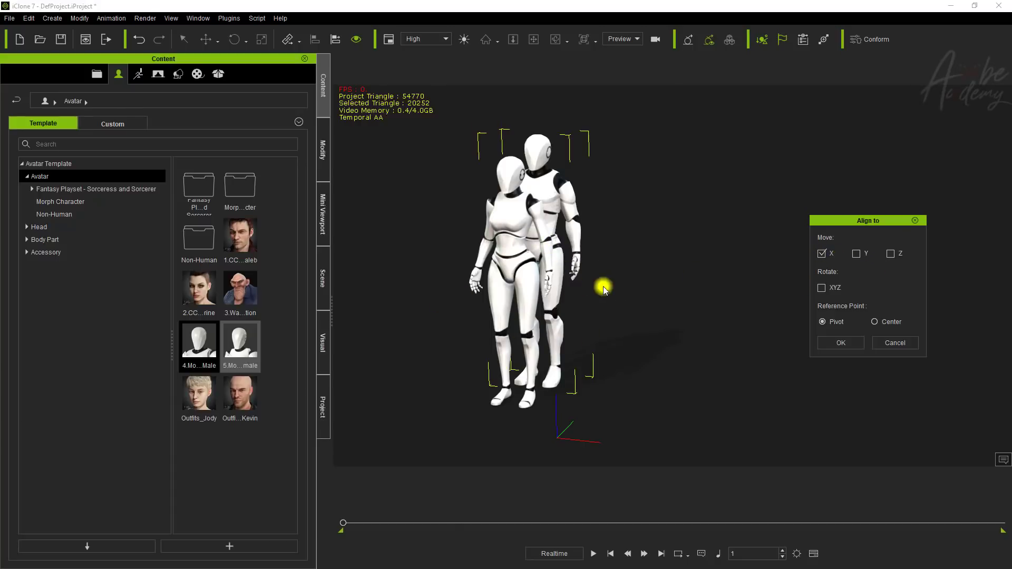
click(821, 253)
click(855, 253)
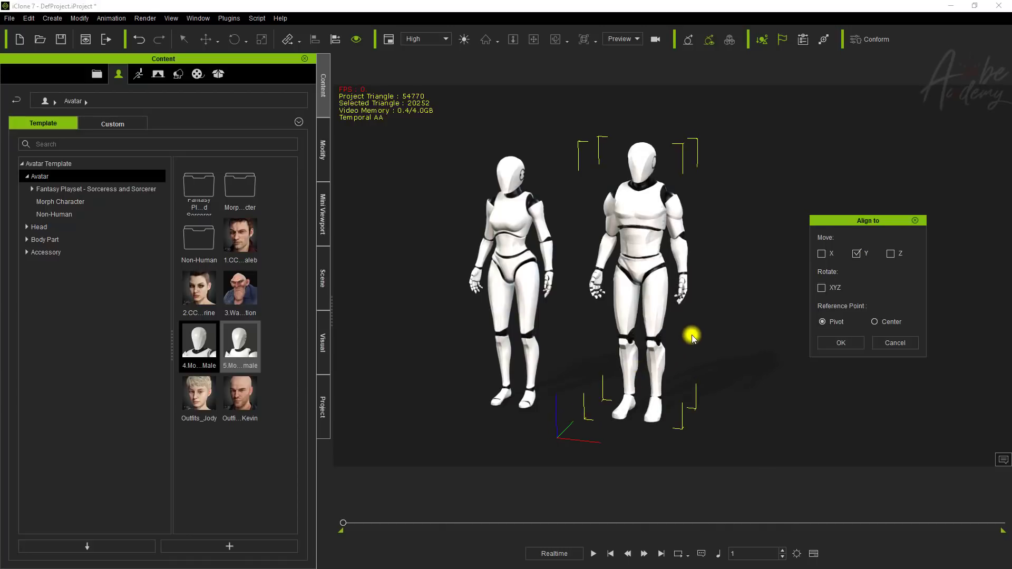
click(847, 343)
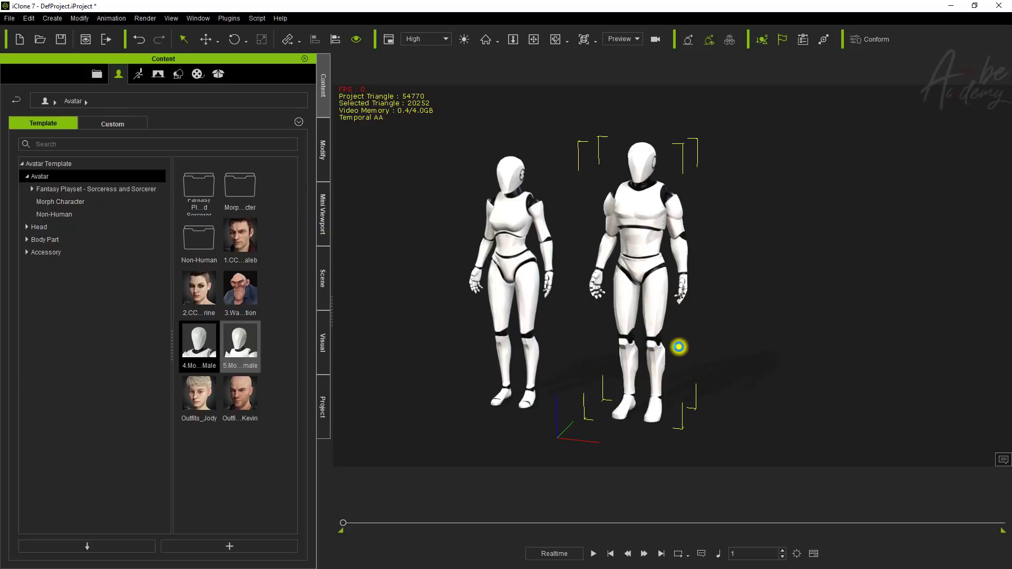
right_drag(689, 342, 513, 343)
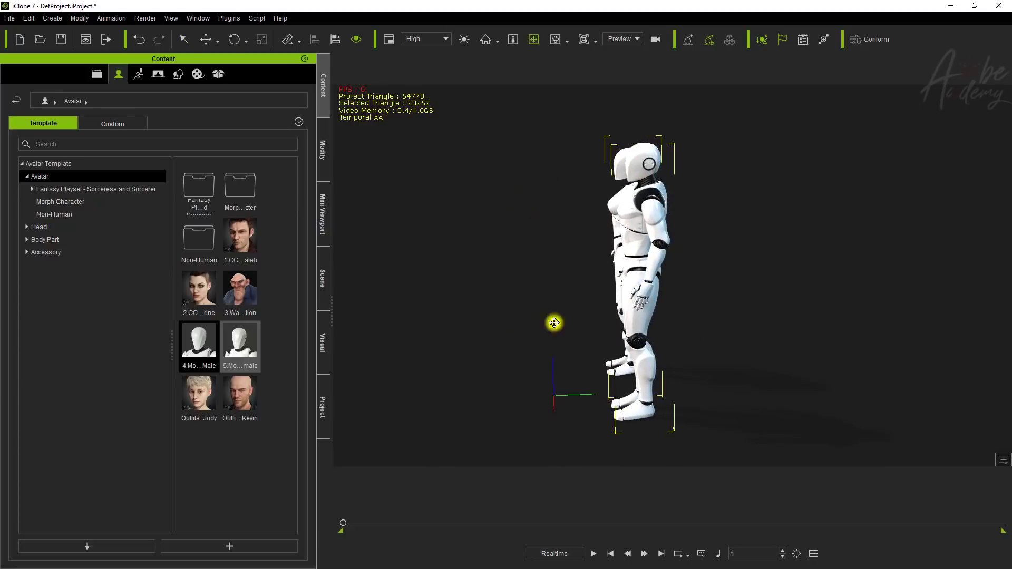
right_drag(753, 265, 852, 305)
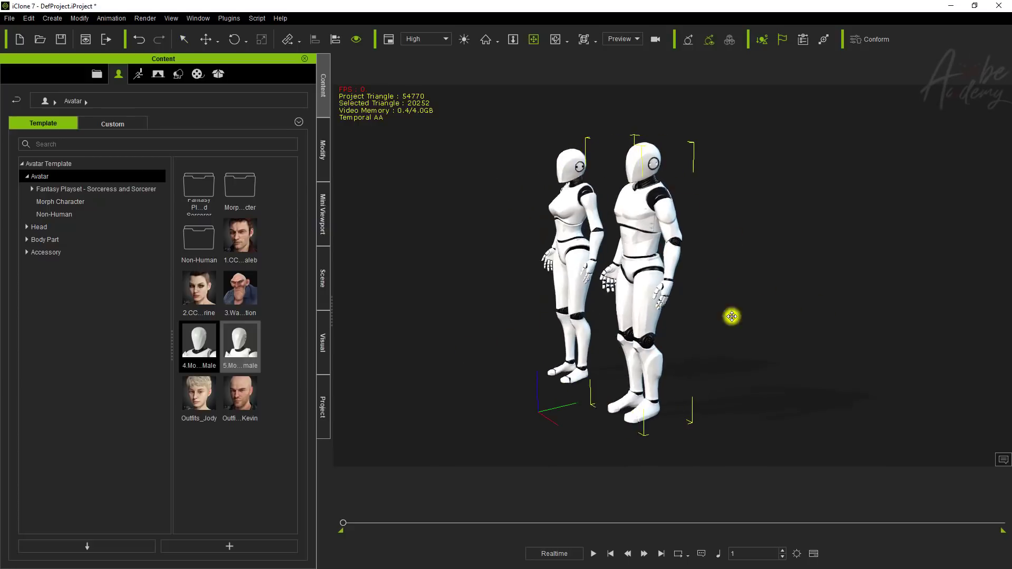
- Try aligning the male mannequin to the female with Y off, testing the Move X and Rotate XYZ options
click(335, 39)
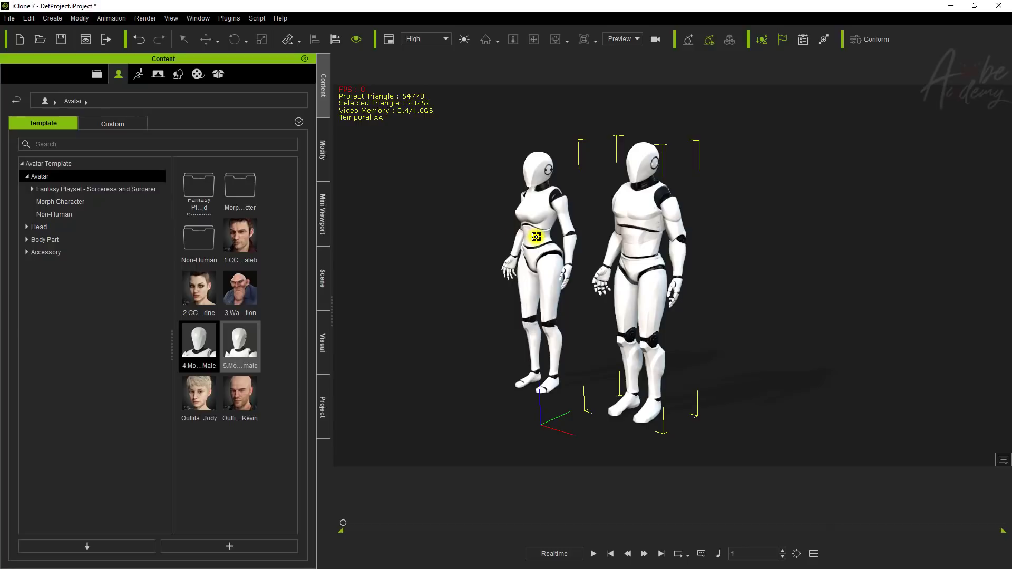
click(858, 255)
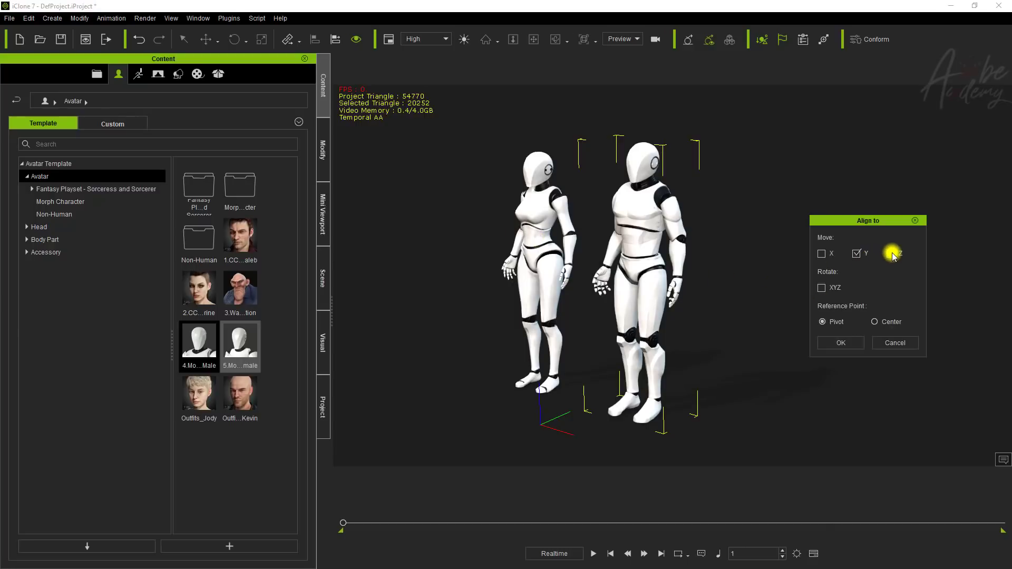
click(861, 256)
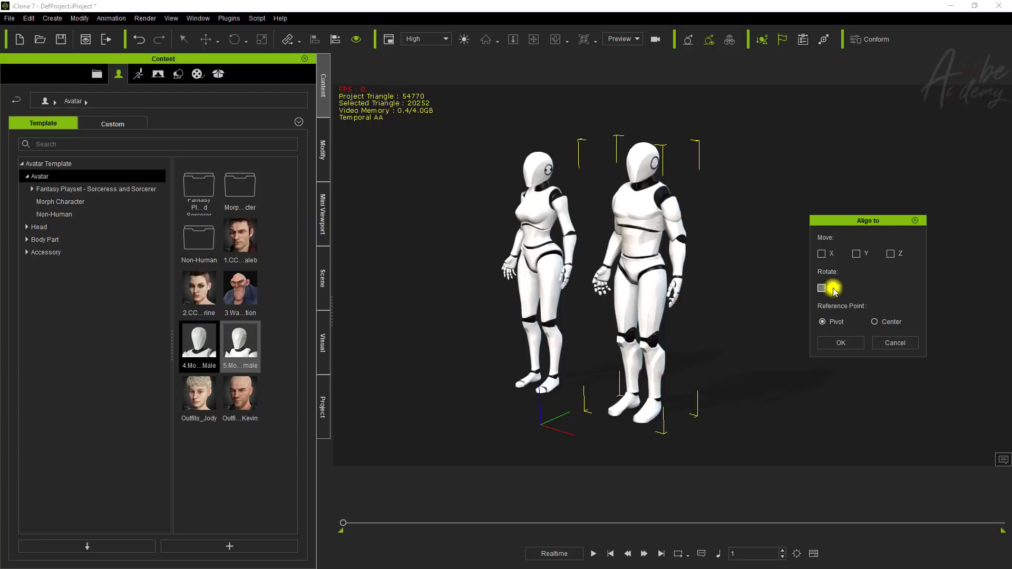
click(824, 255)
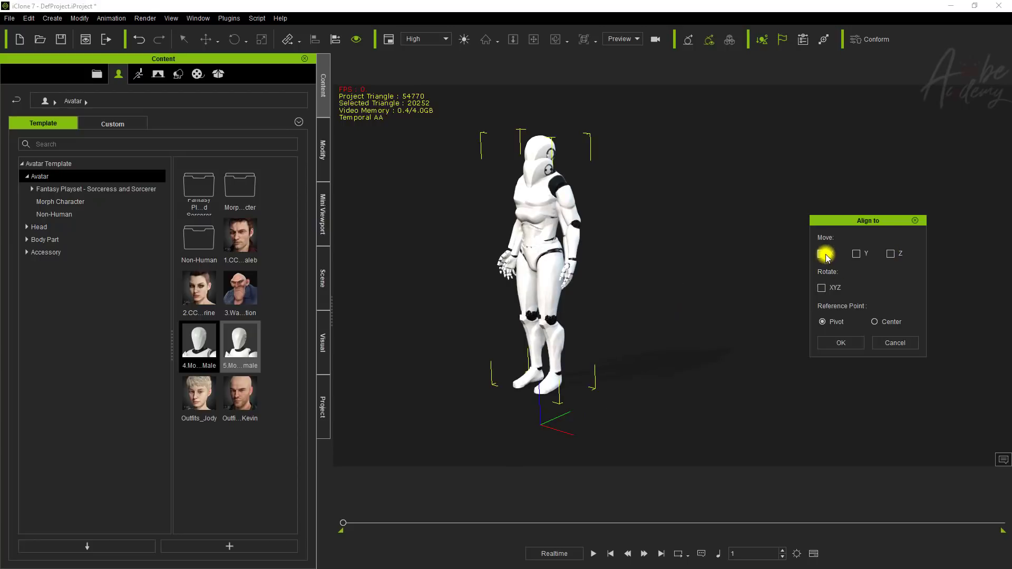
click(822, 254)
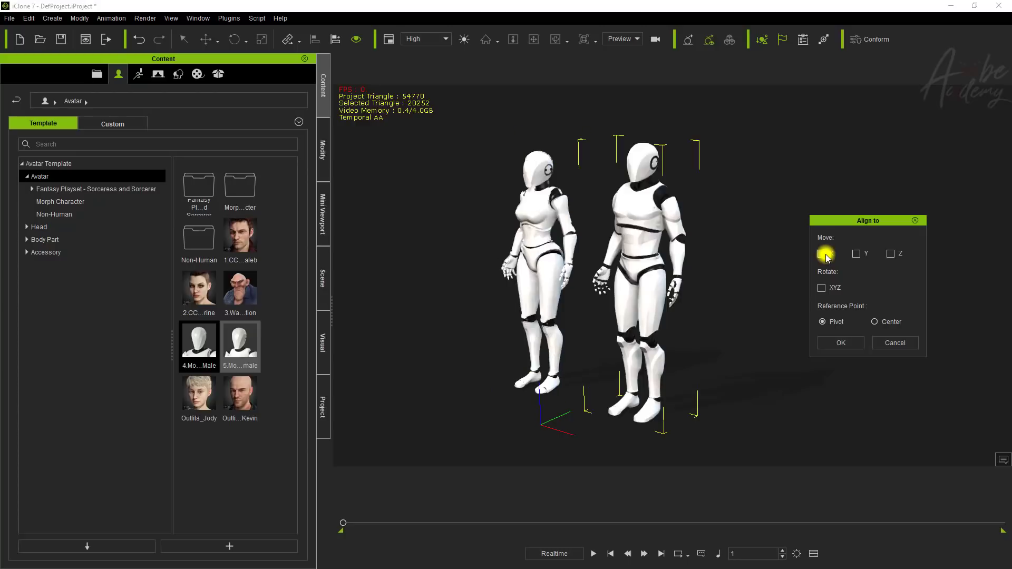
click(823, 290)
click(832, 290)
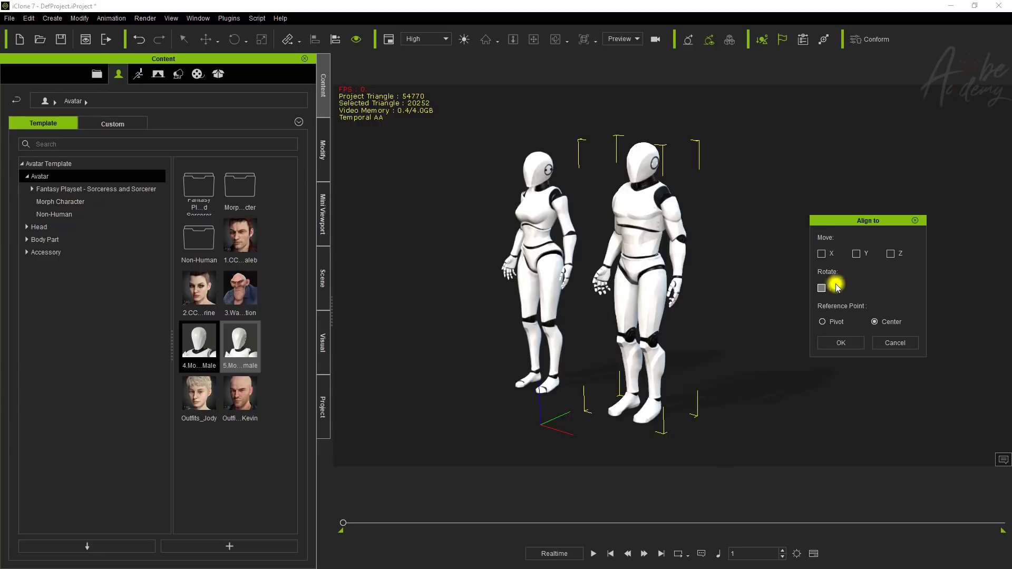
- Compare the Center and Pivot reference points for the X alignment, and cancel the alignment
click(822, 254)
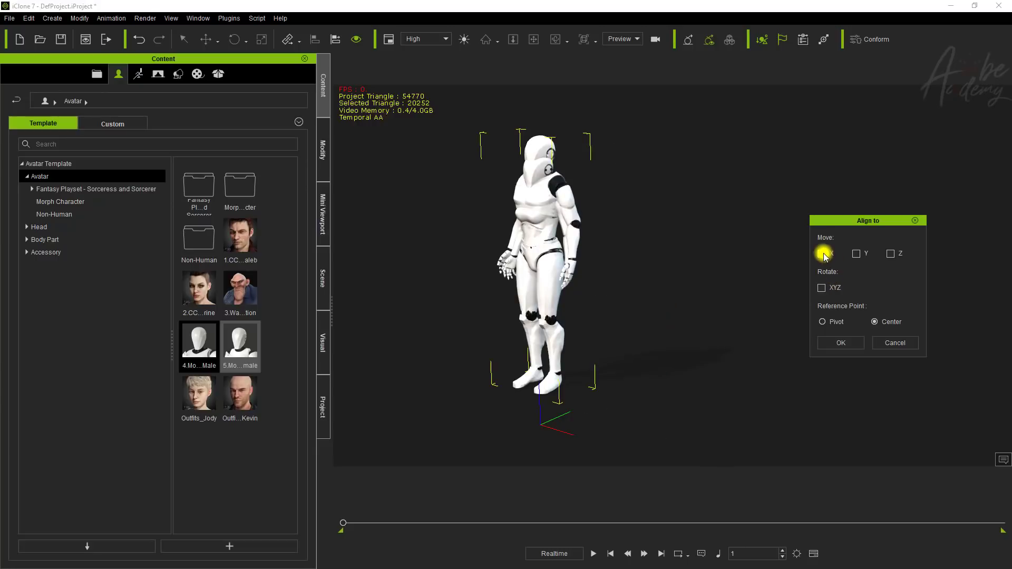
click(840, 319)
click(825, 255)
click(825, 255)
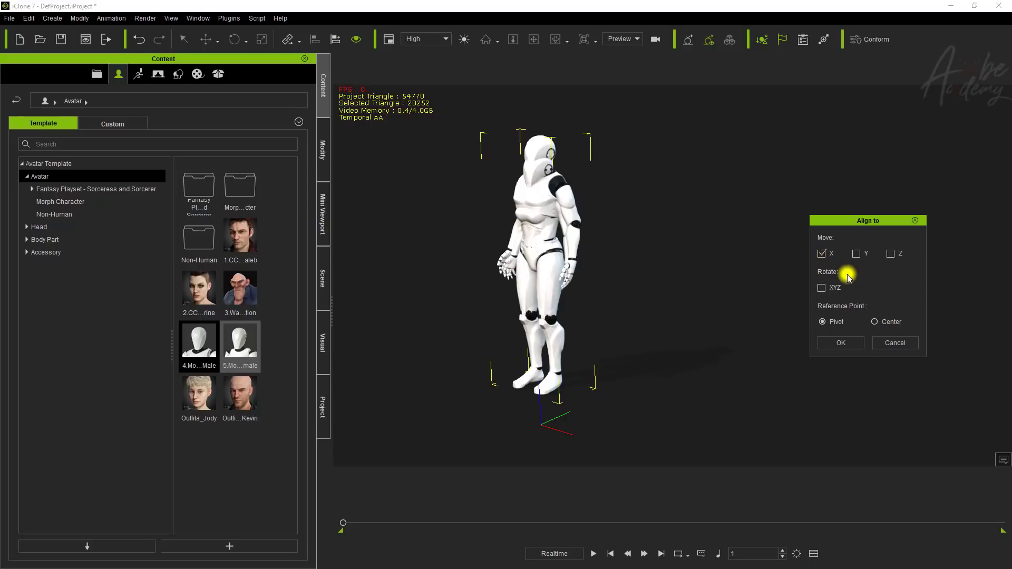
click(893, 342)
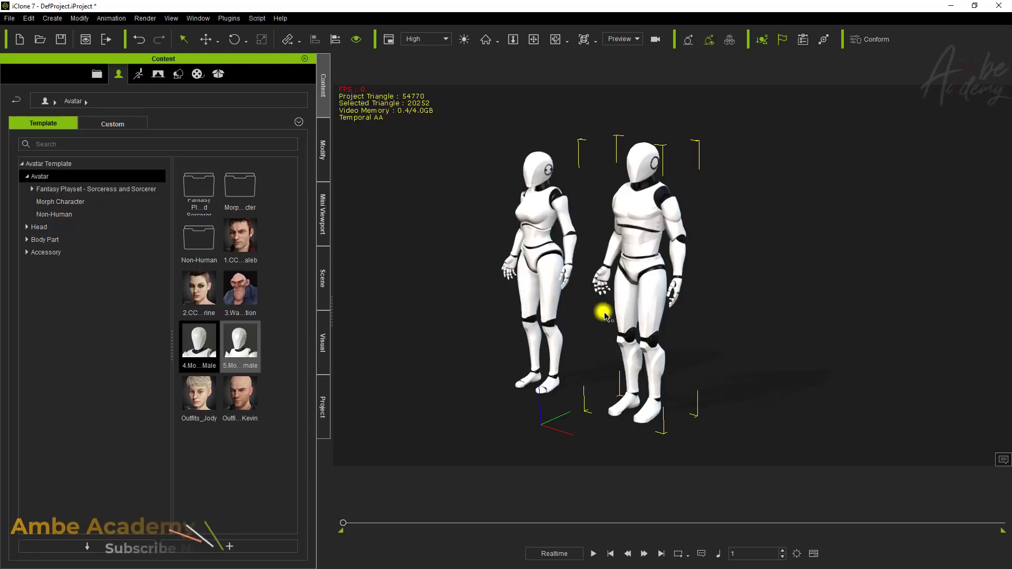
- Link the male mannequin to the female mannequin
alt+right_drag(607, 283, 705, 279)
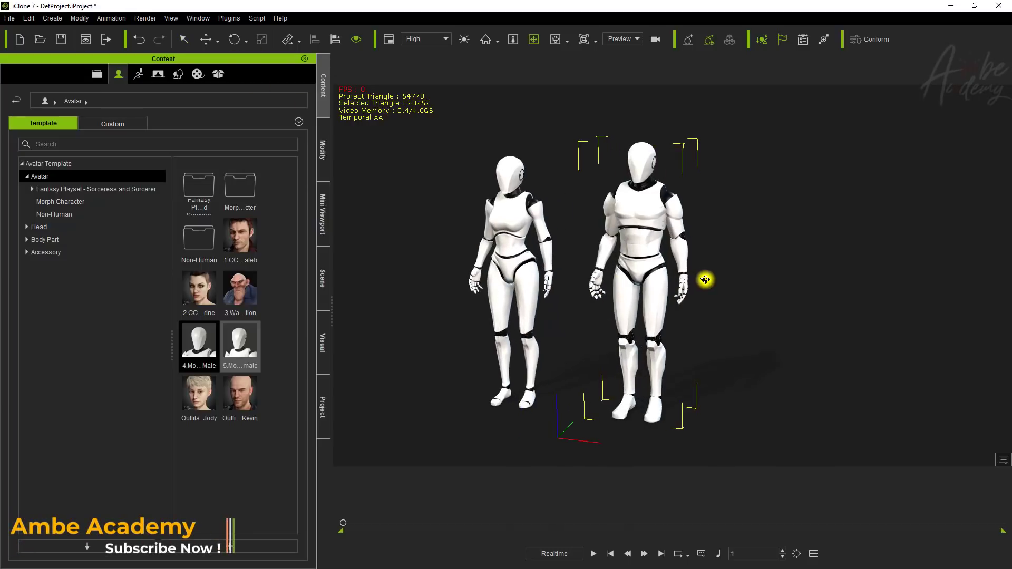
click(298, 41)
click(321, 60)
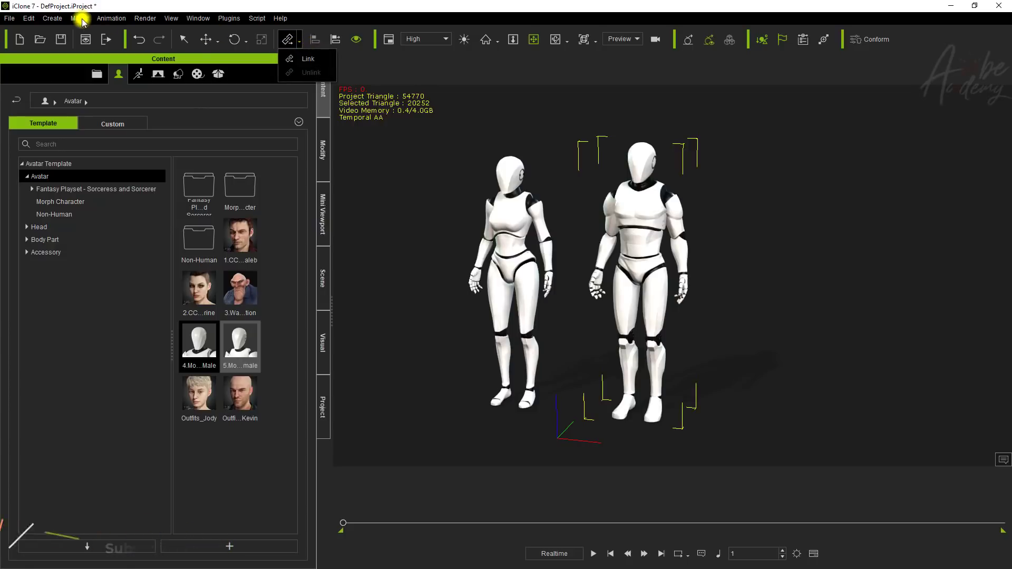
click(34, 19)
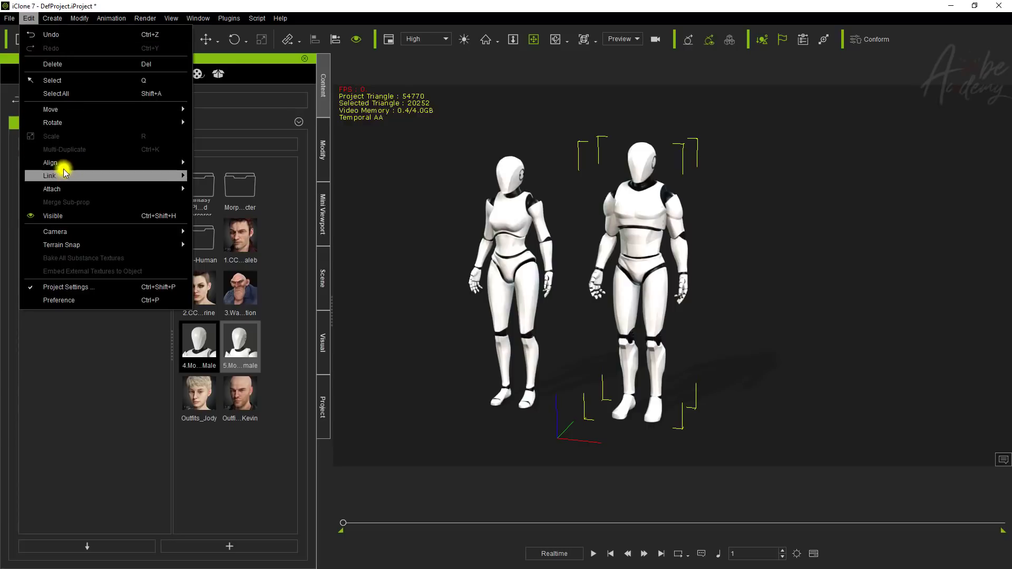
mouse_move(61, 163)
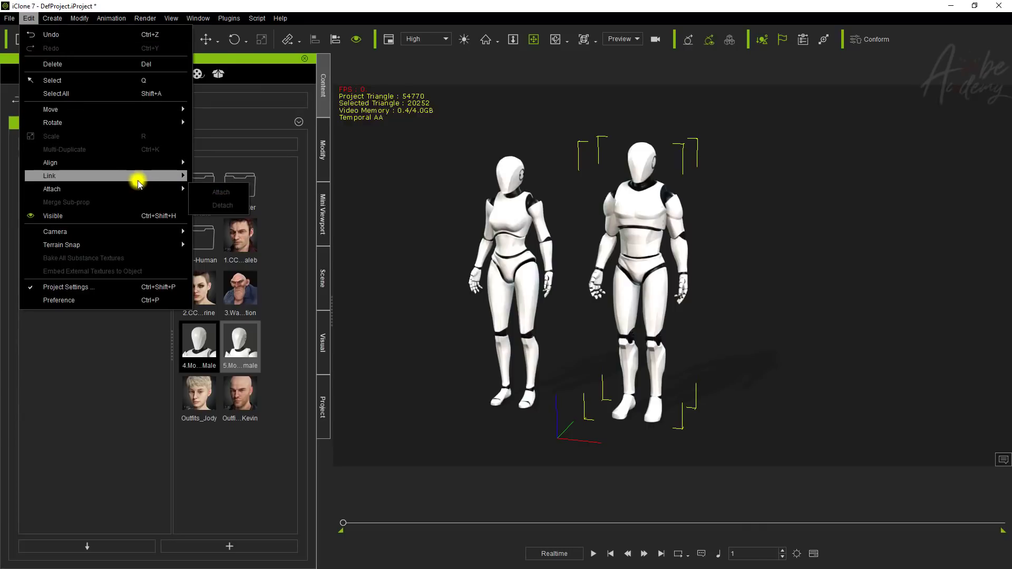
mouse_move(135, 182)
click(217, 179)
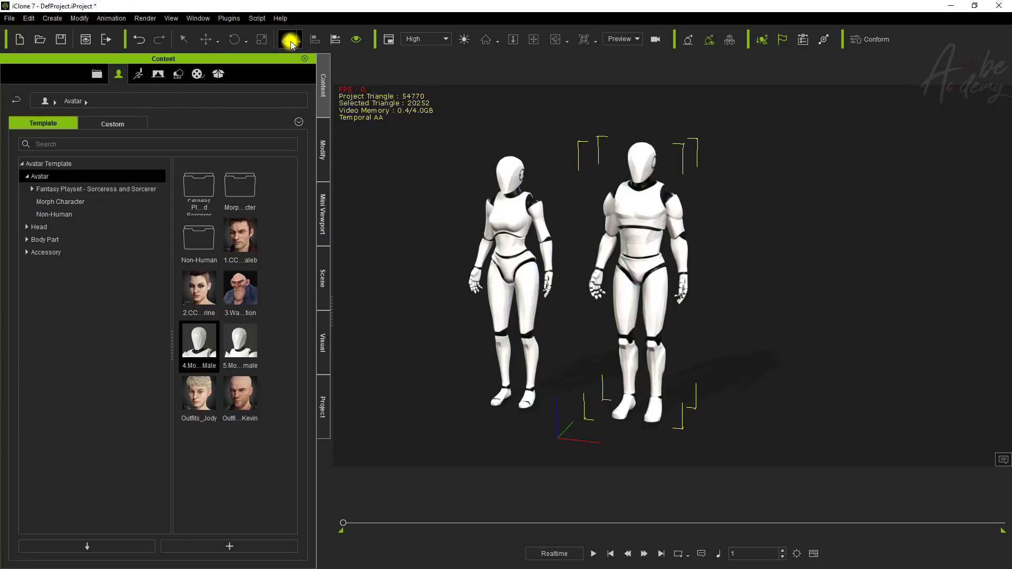
click(508, 227)
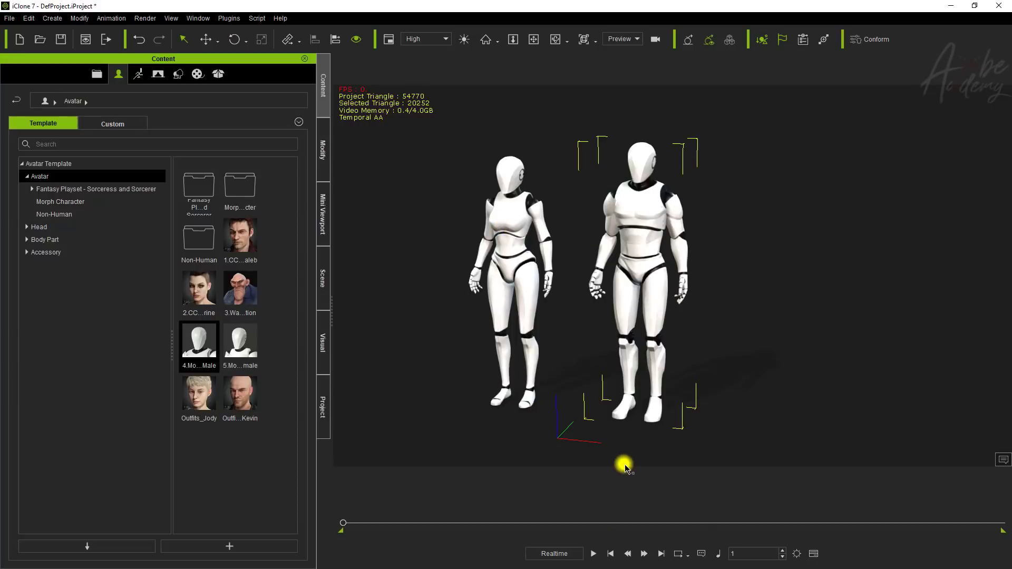
- Move the linked male mannequin farther away from the female mannequin
key(w)
drag(659, 403, 792, 391)
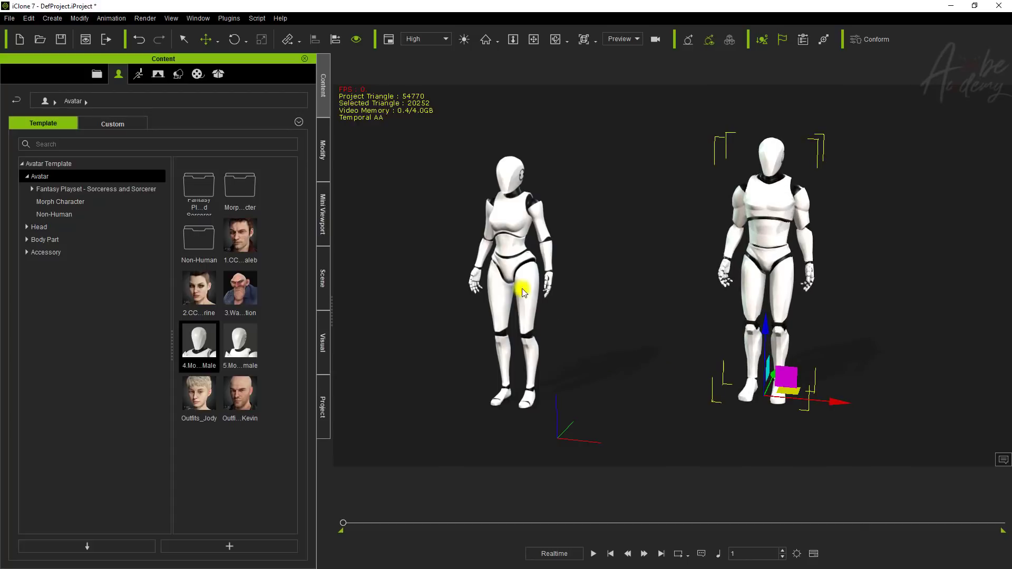
- Move the female mannequin to a new spot on the ground and rotate it about its vertical axis
click(508, 220)
mouse_move(549, 396)
mouse_down()
mouse_move(563, 379)
mouse_move(522, 321)
mouse_move(514, 413)
mouse_move(550, 409)
mouse_up()
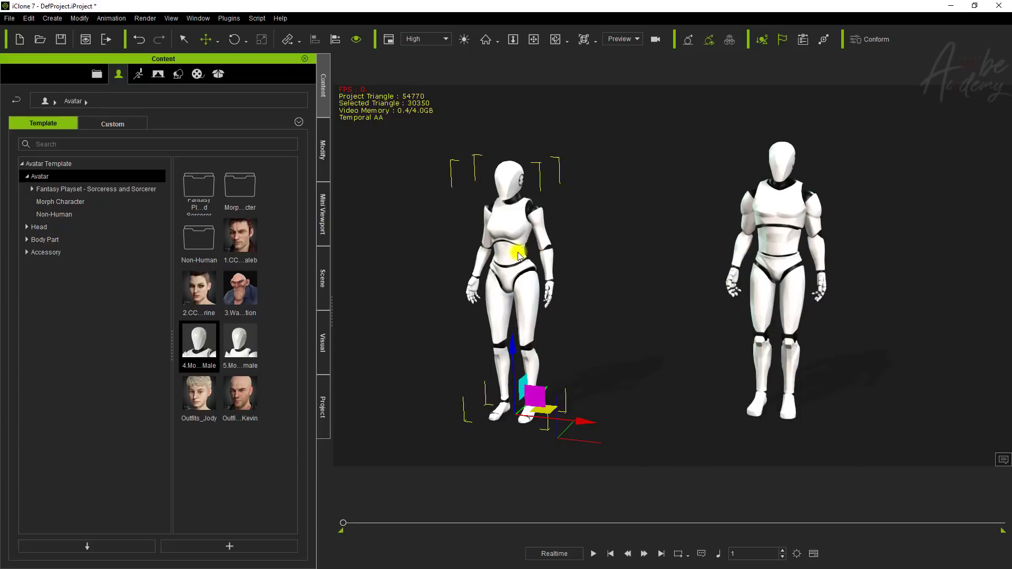
drag(539, 401, 586, 371)
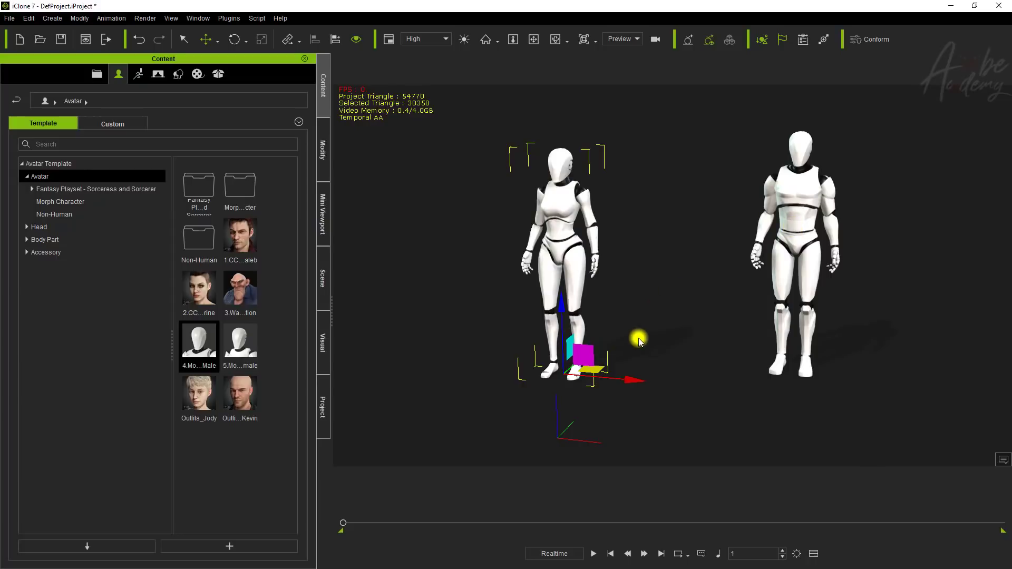
key(e)
drag(601, 388, 573, 389)
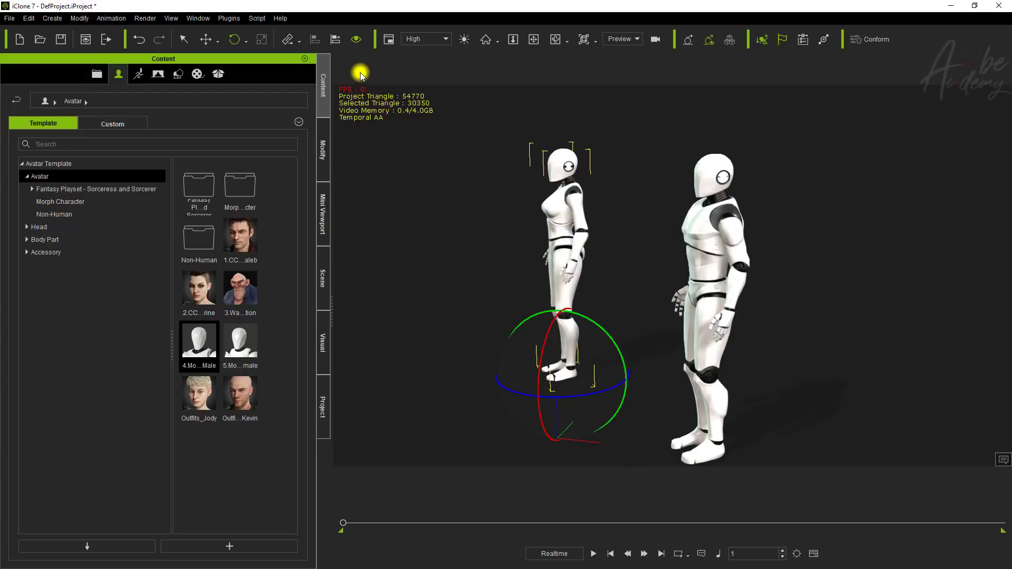
- Hide the female mannequin and show it again
click(357, 40)
click(357, 40)
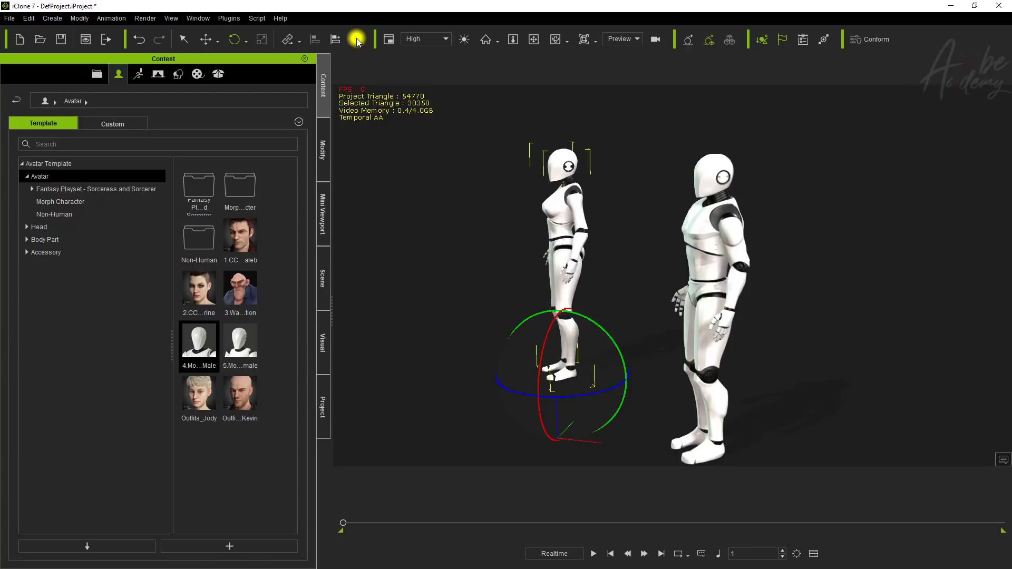
click(357, 40)
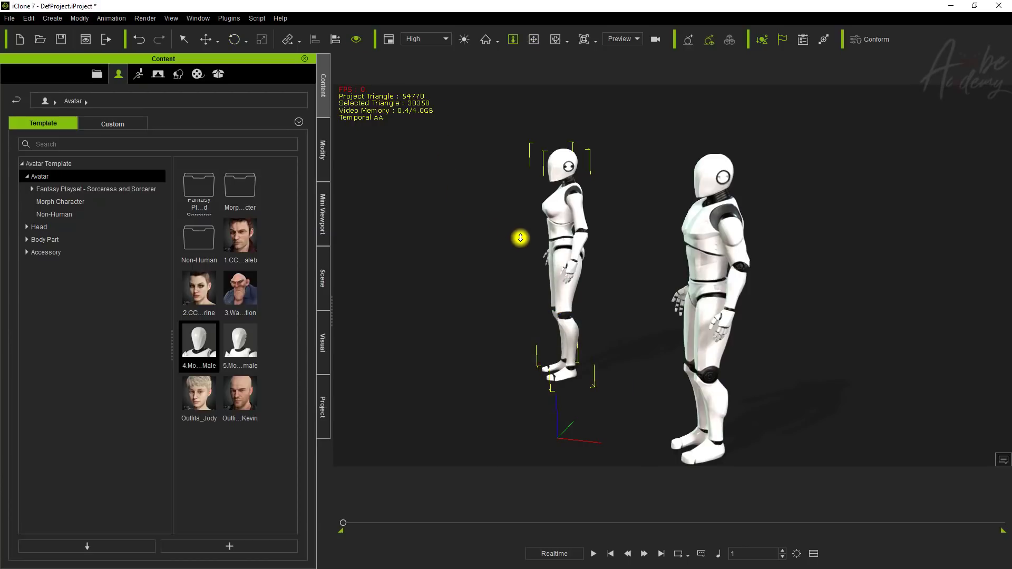
right_drag(531, 245, 684, 273)
drag(684, 273, 659, 291)
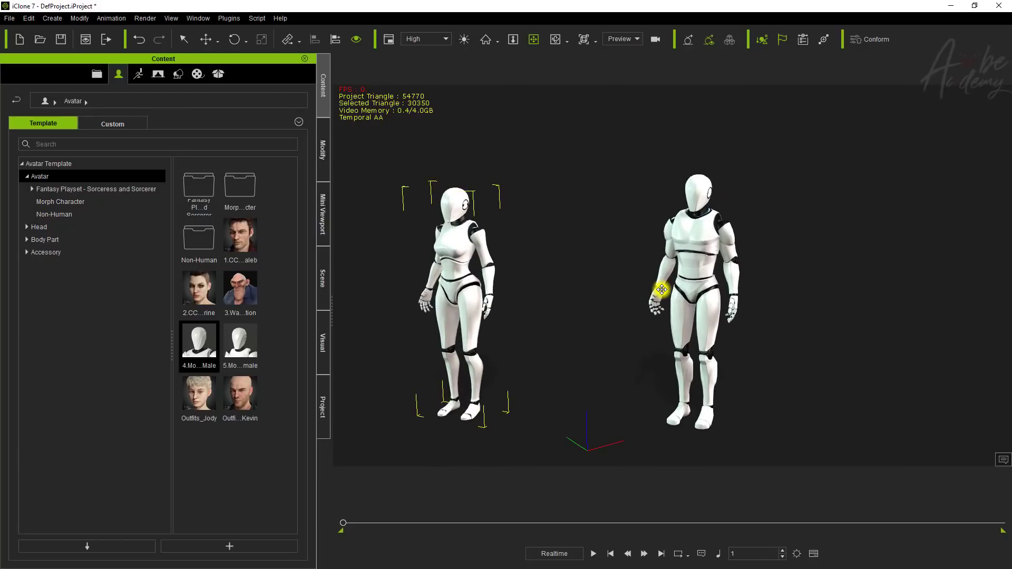
- Select the male mannequin, hide it and show it again
click(712, 269)
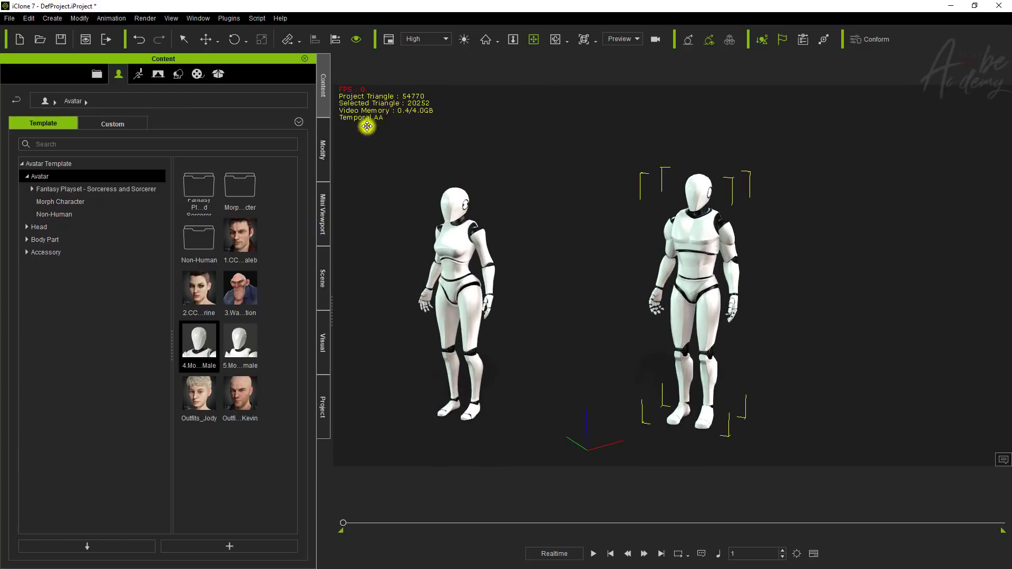
click(357, 46)
click(357, 46)
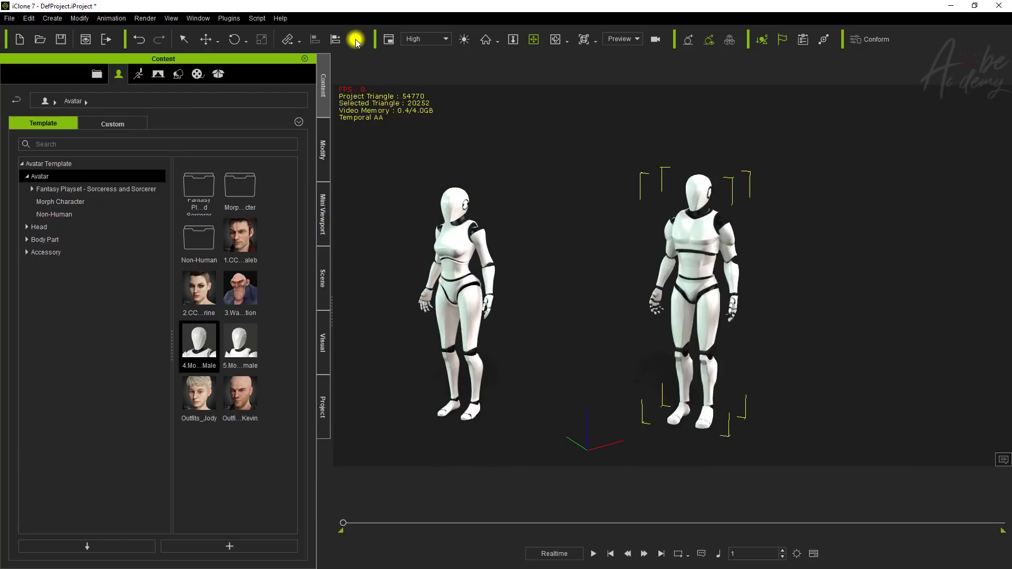
- Show the Mini Viewport as a floating window with its camera on Preview, and dock it back among the side panels
click(388, 42)
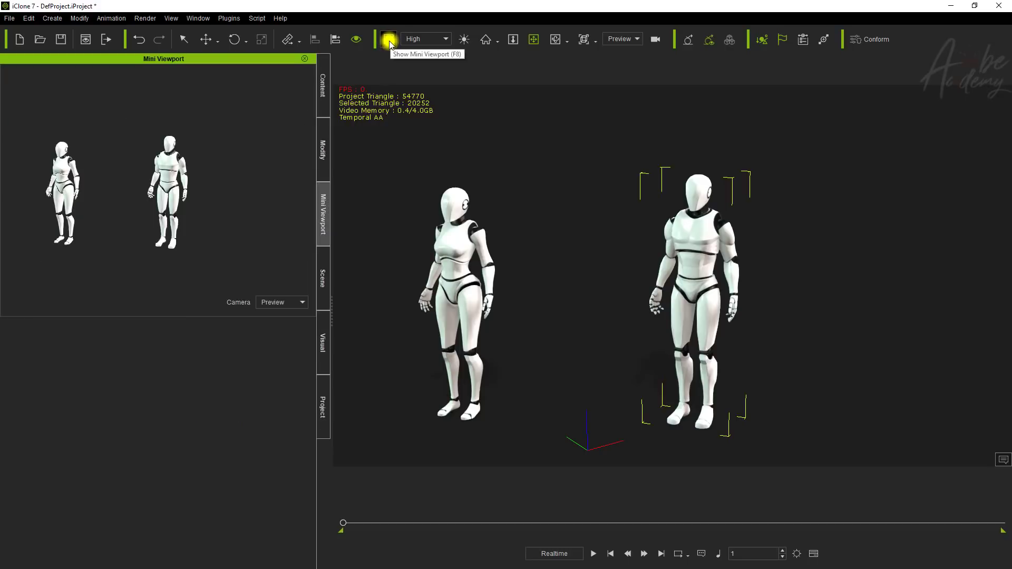
drag(145, 65, 834, 181)
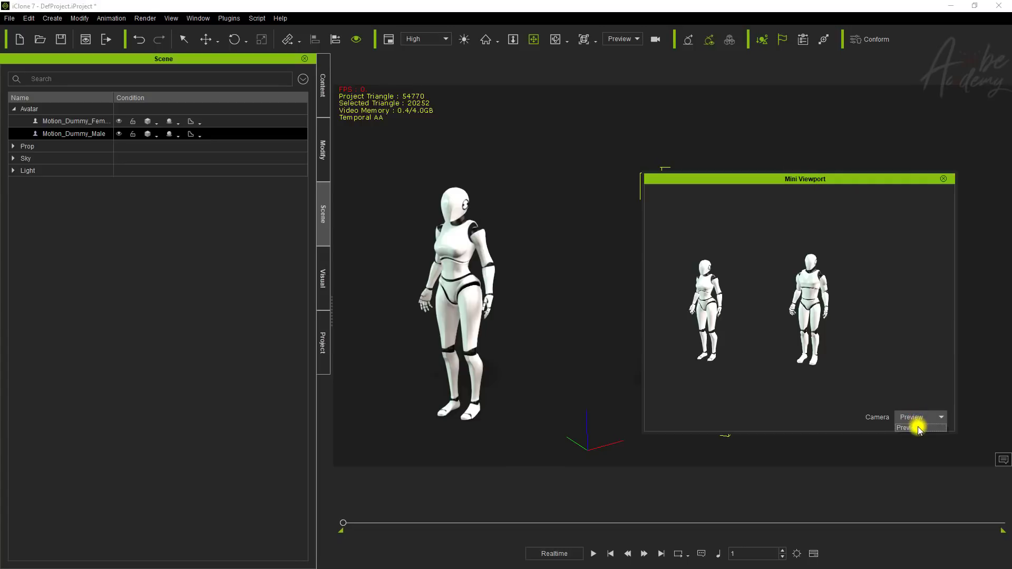
click(918, 428)
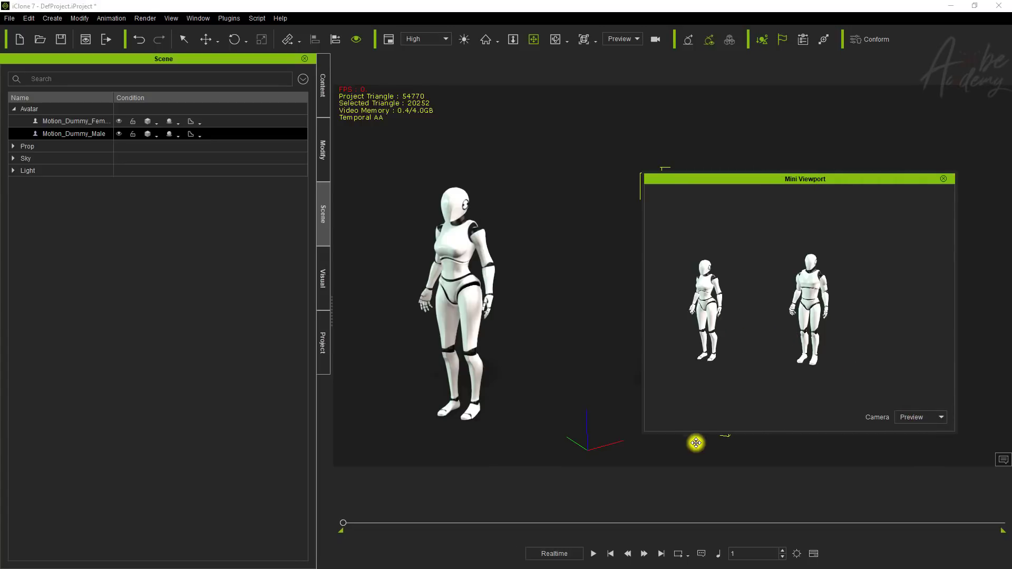
drag(858, 182, 323, 113)
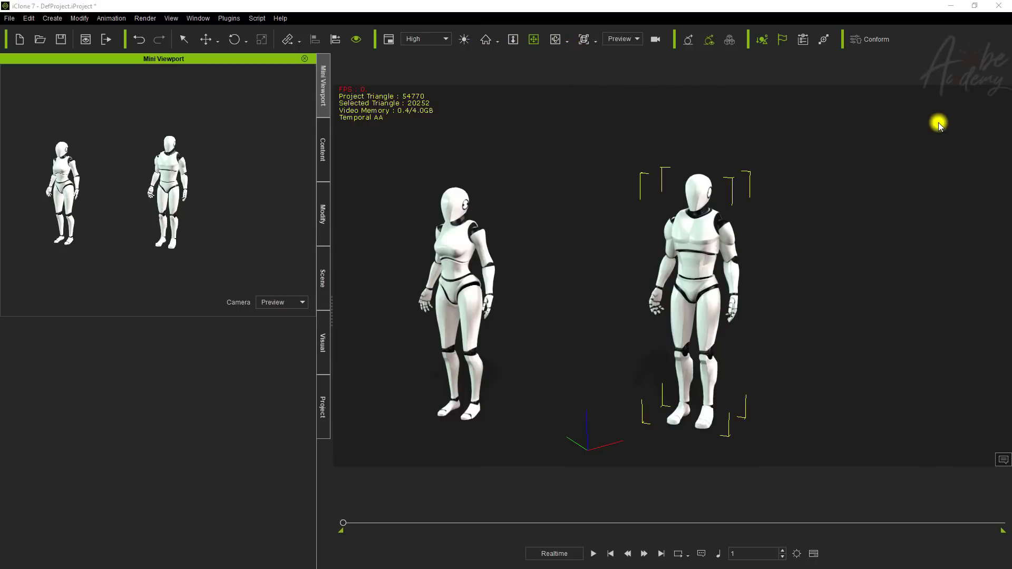
- Check the available view cameras and create a new camera in the scene
click(636, 40)
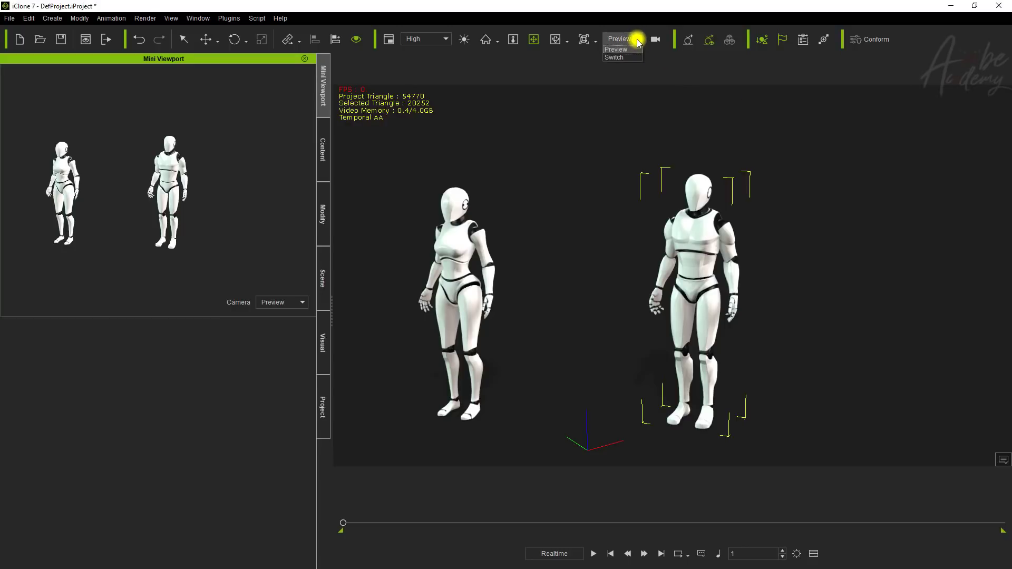
click(657, 57)
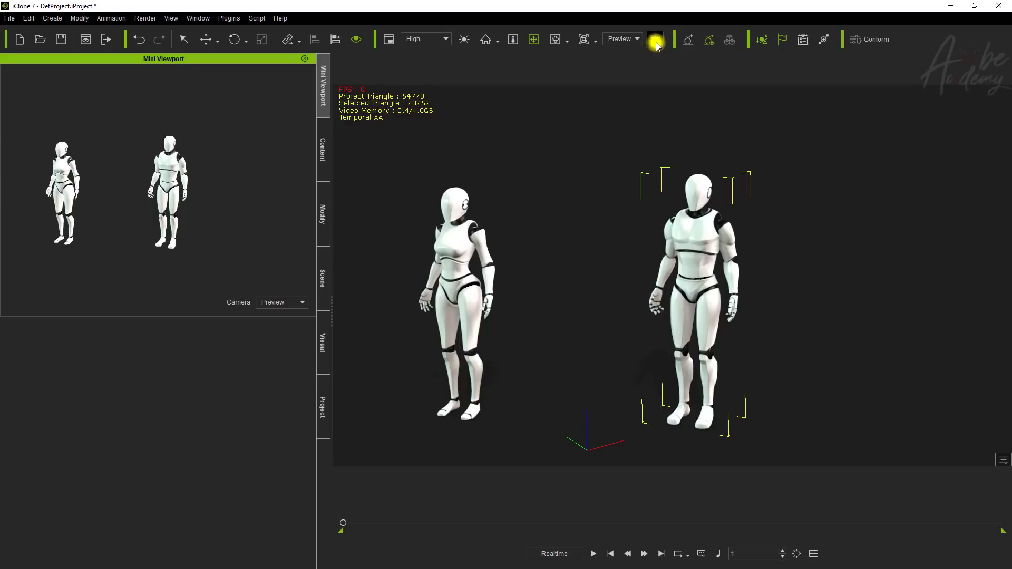
click(639, 35)
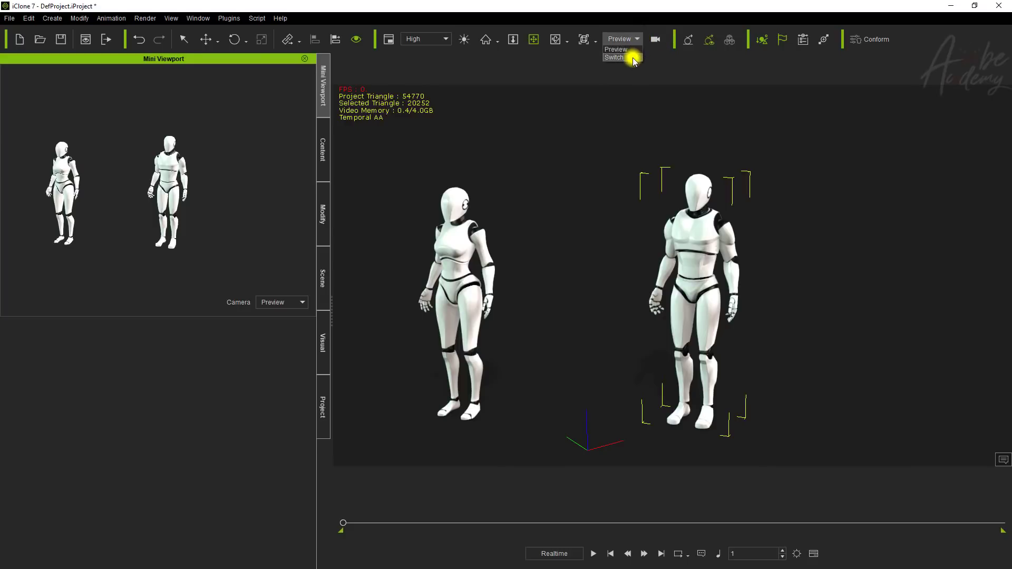
click(50, 19)
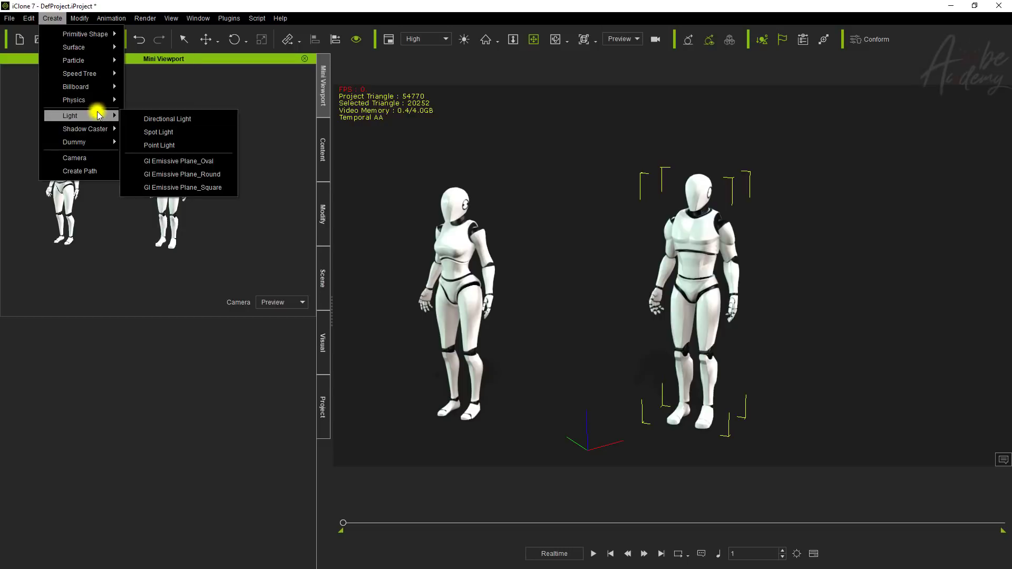
click(94, 158)
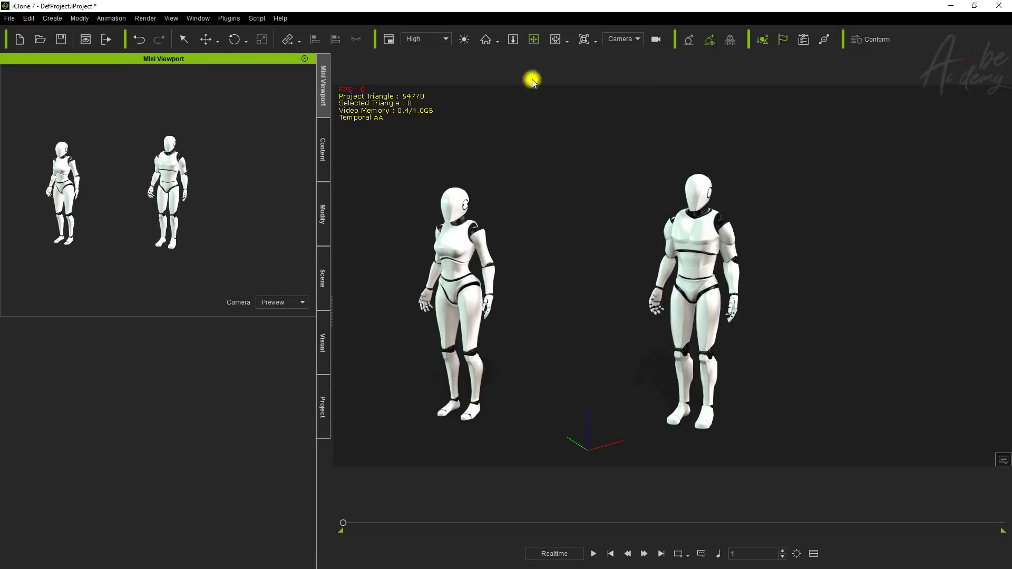
- Show the new camera's Modify settings and switch between the camera and the male mannequin with Camera & Object Switch
click(620, 39)
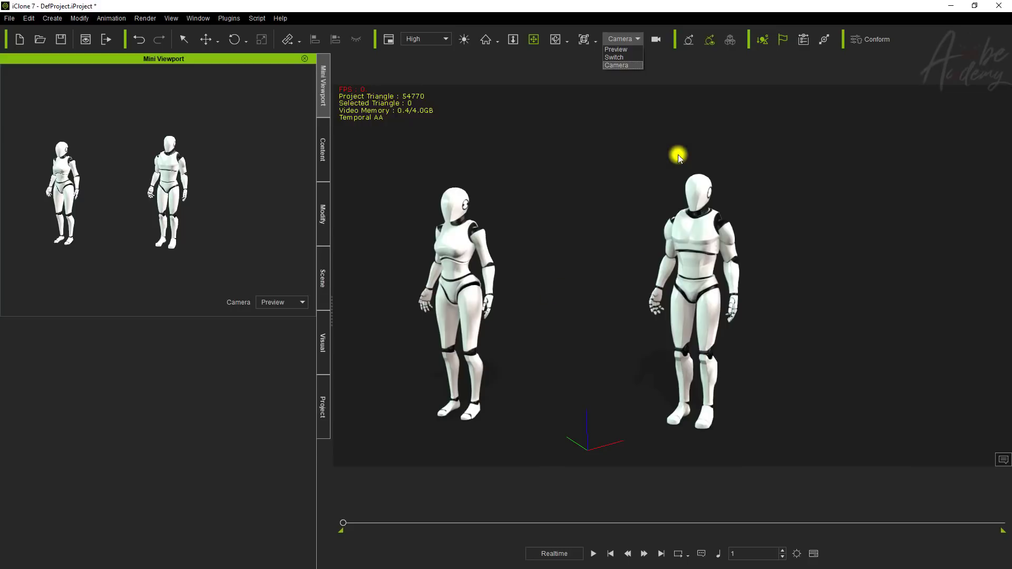
click(658, 63)
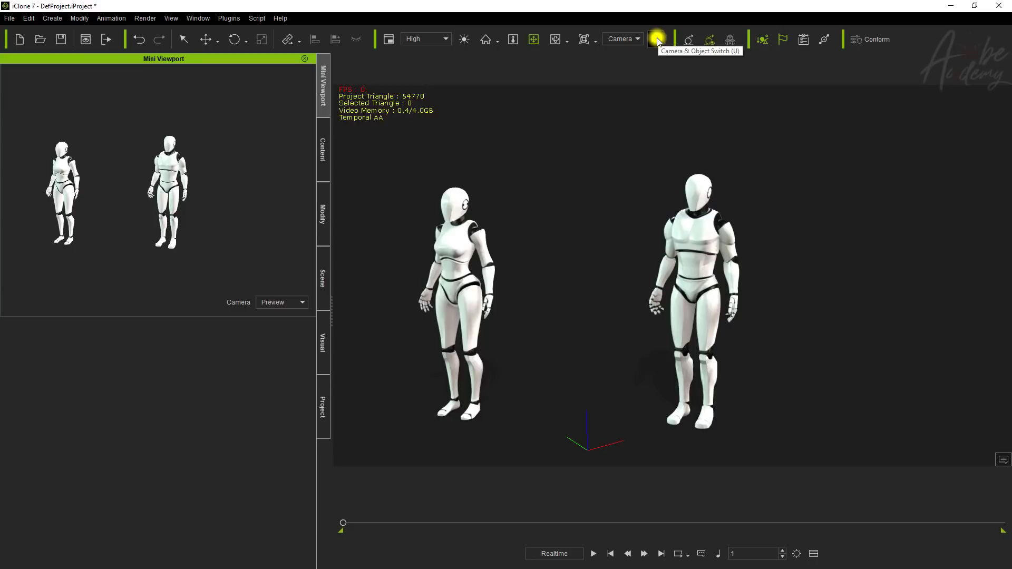
click(657, 40)
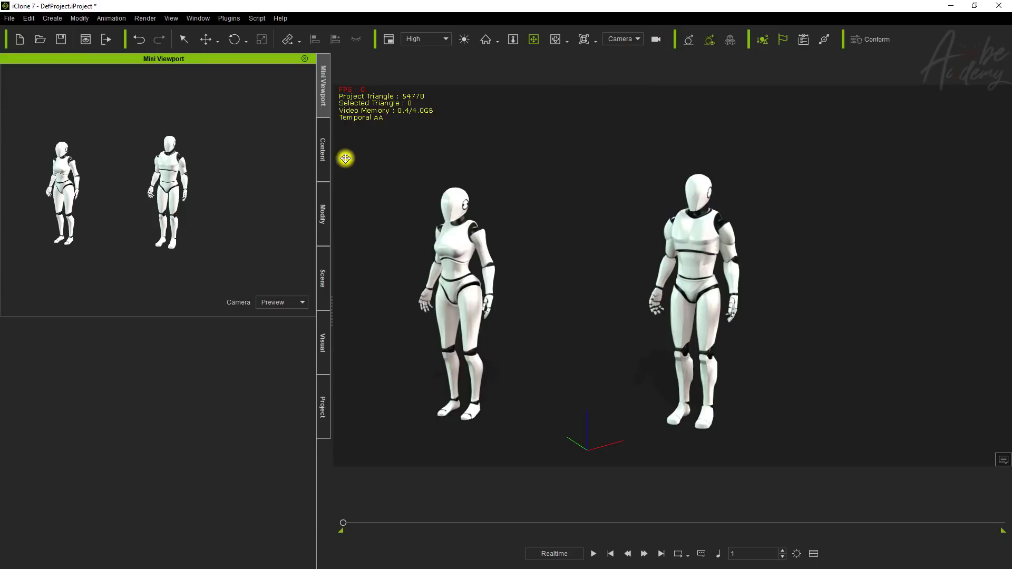
click(323, 214)
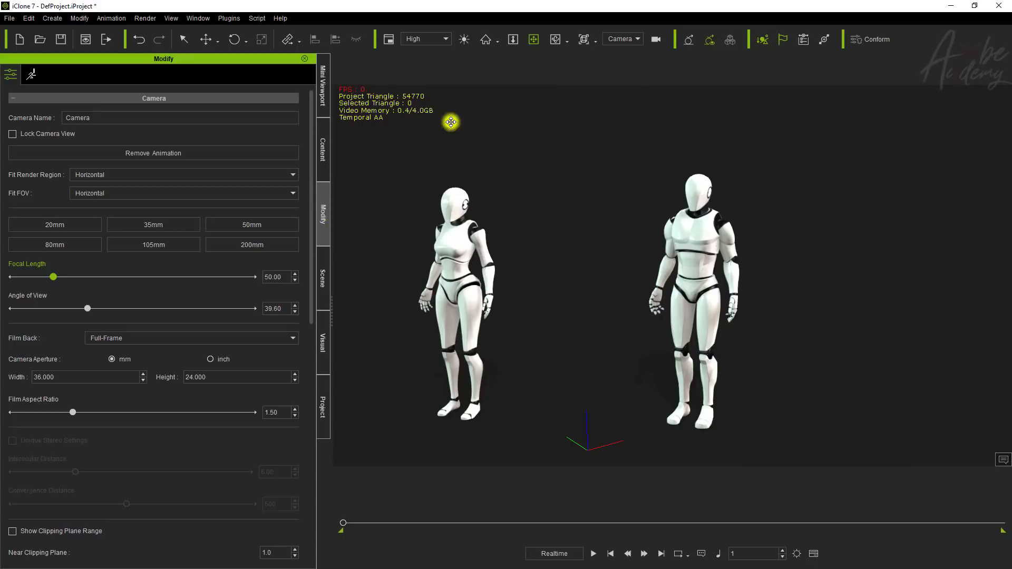
click(656, 41)
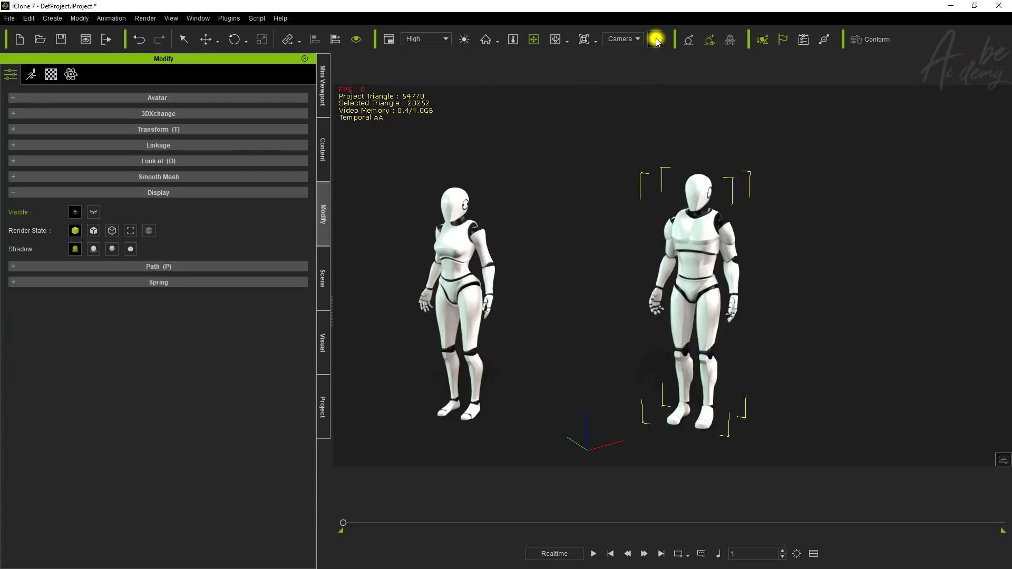
click(656, 41)
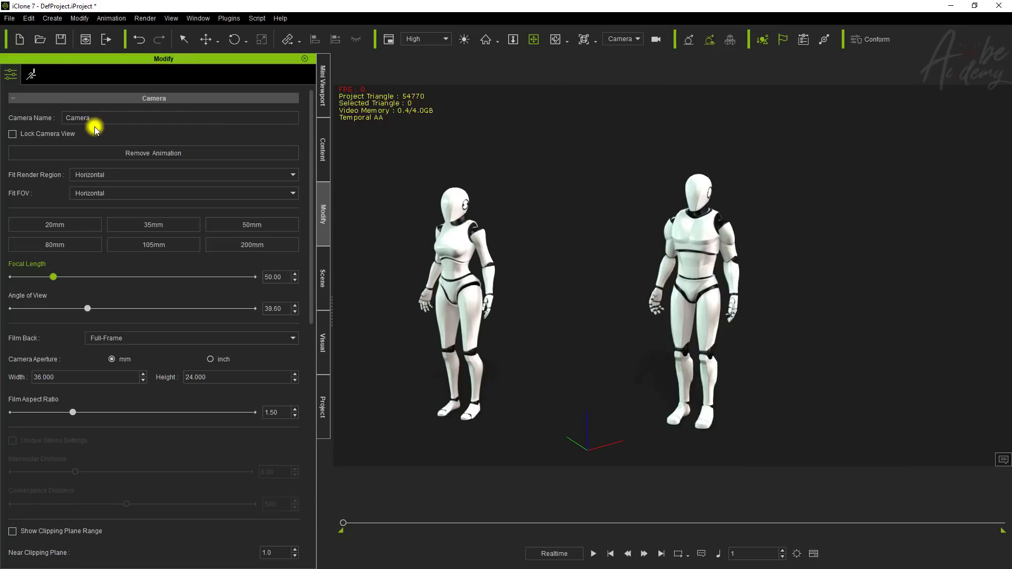
- Set the camera's focal length to about 44.79, and with the Preview view active apply the 20 mm preset
mouse_move(62, 278)
mouse_down()
mouse_move(27, 274)
mouse_move(56, 293)
mouse_up()
click(621, 39)
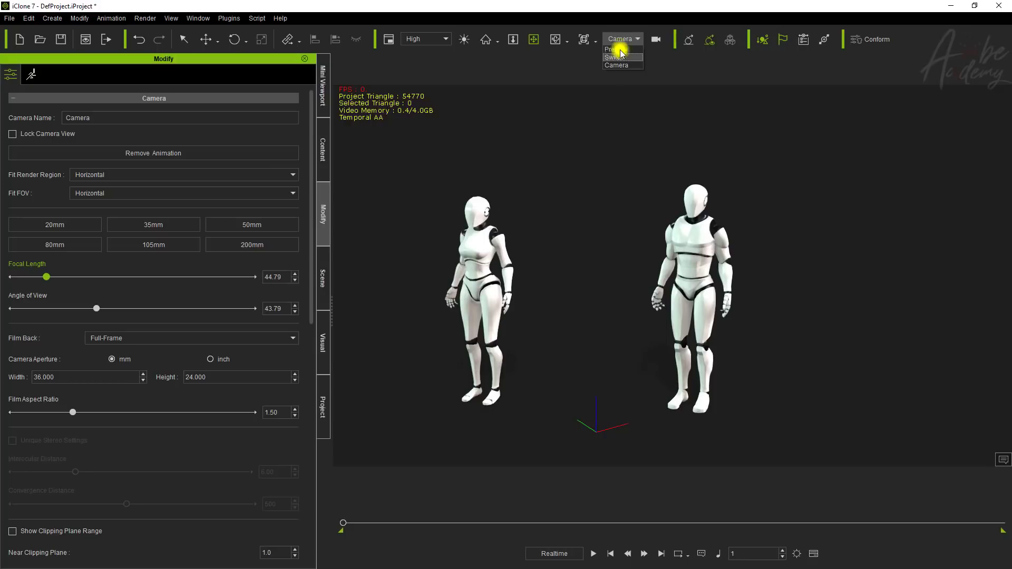
click(615, 49)
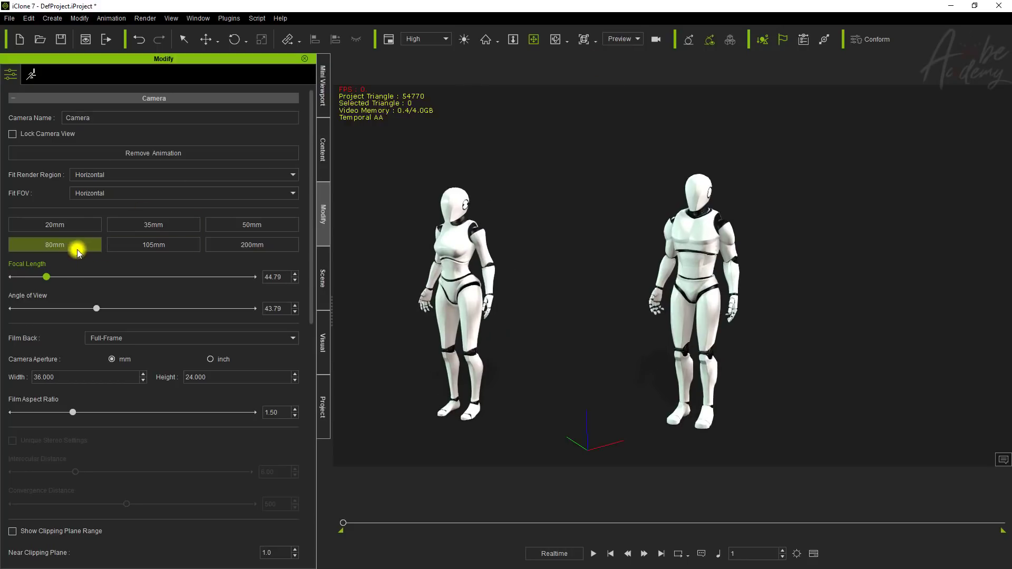
mouse_move(48, 276)
mouse_down()
mouse_move(81, 283)
mouse_move(78, 293)
mouse_move(33, 287)
mouse_up()
click(63, 223)
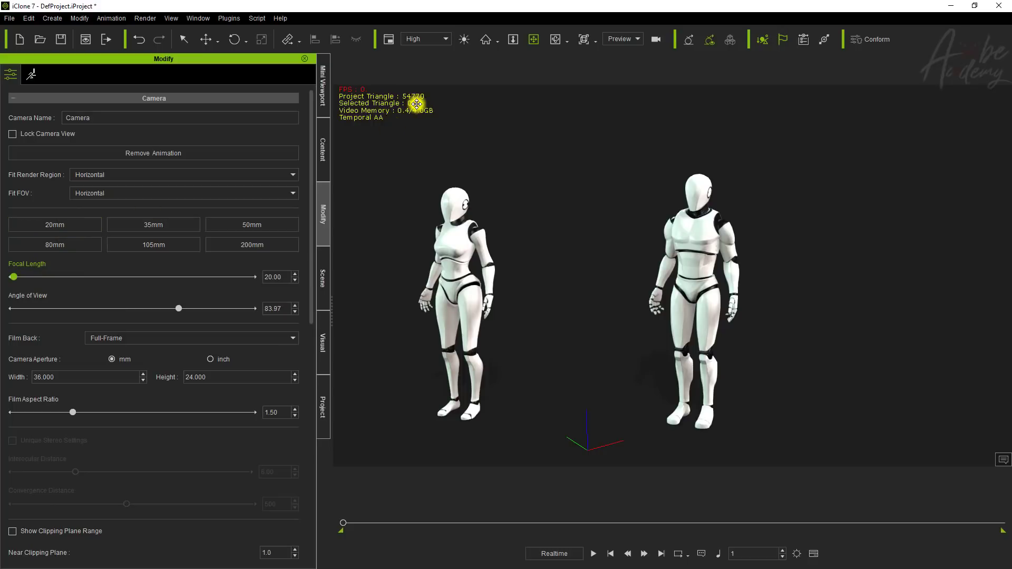
- View through Camera, raise its focal length to about 90.29 and return to the Preview view
click(621, 38)
click(621, 65)
drag(21, 279, 105, 296)
click(615, 41)
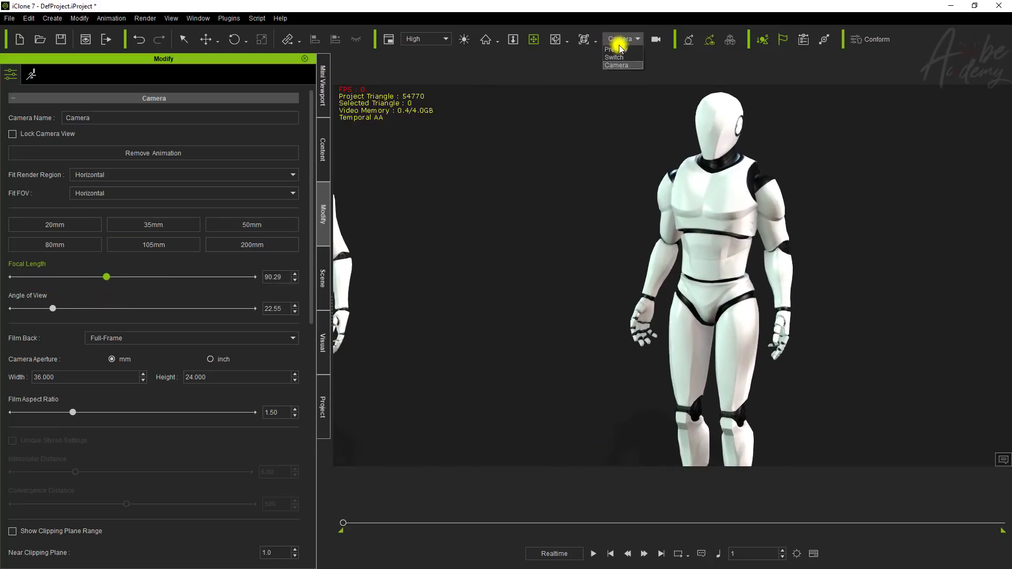
click(616, 49)
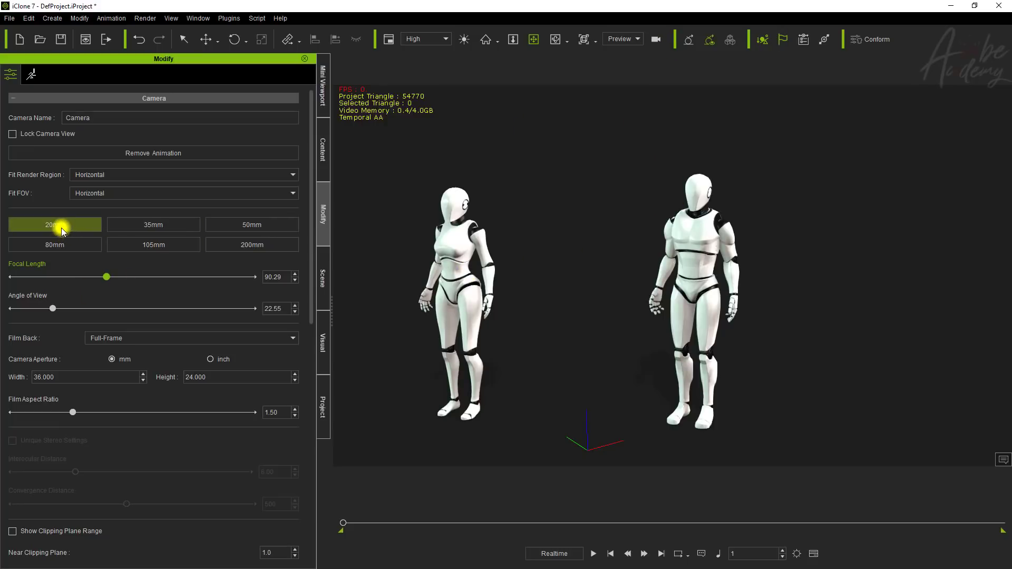
- Apply the 35 mm, 50 mm and 105 mm lens presets to the camera while staying in the Preview view
click(117, 225)
click(232, 224)
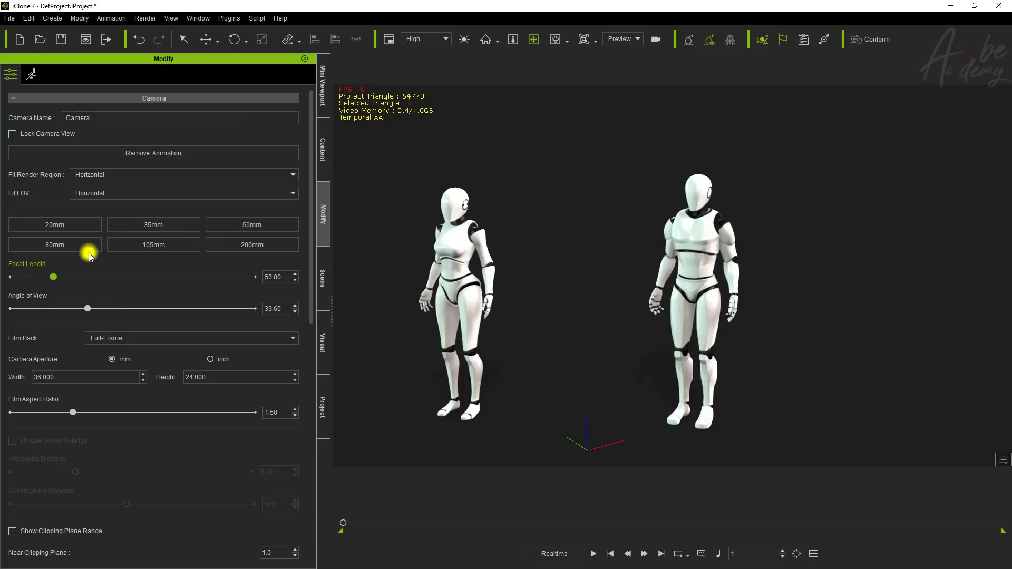
click(147, 245)
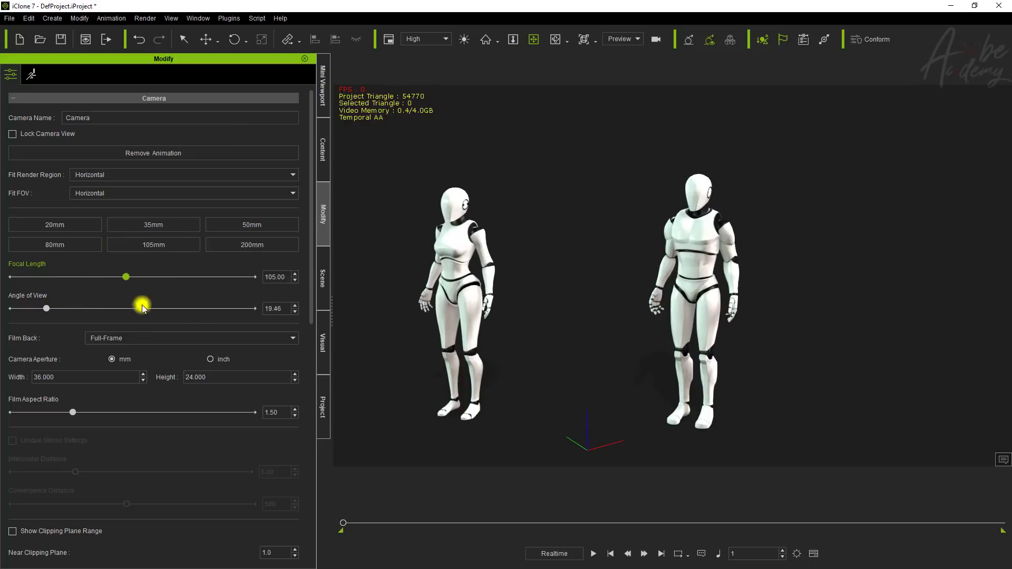
- View through Camera and step through the 20, 35, 50, 80, 105 and 200 mm lens presets, finishing on 200 mm
click(618, 38)
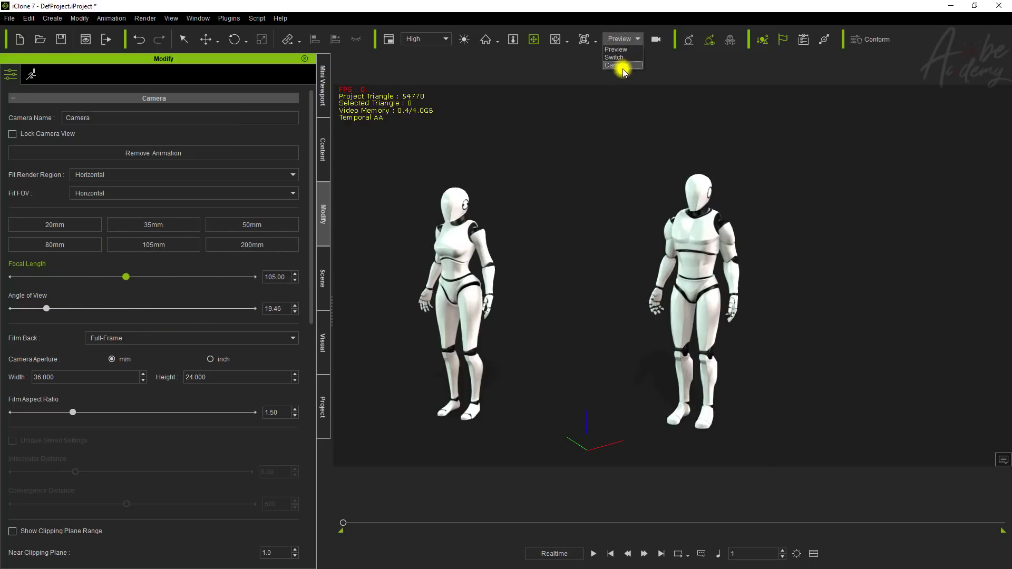
click(620, 65)
click(55, 224)
click(151, 225)
click(222, 224)
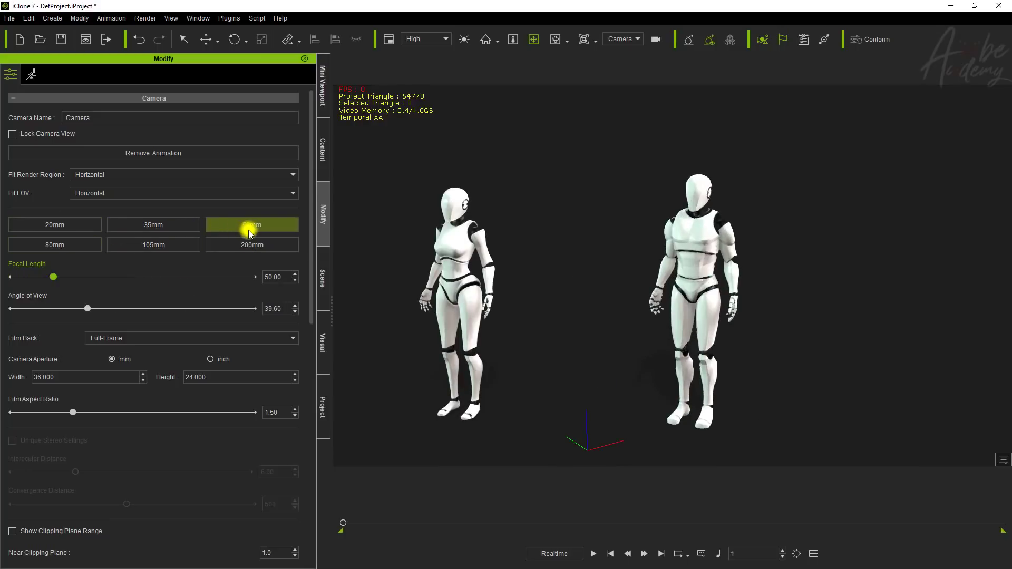
click(55, 245)
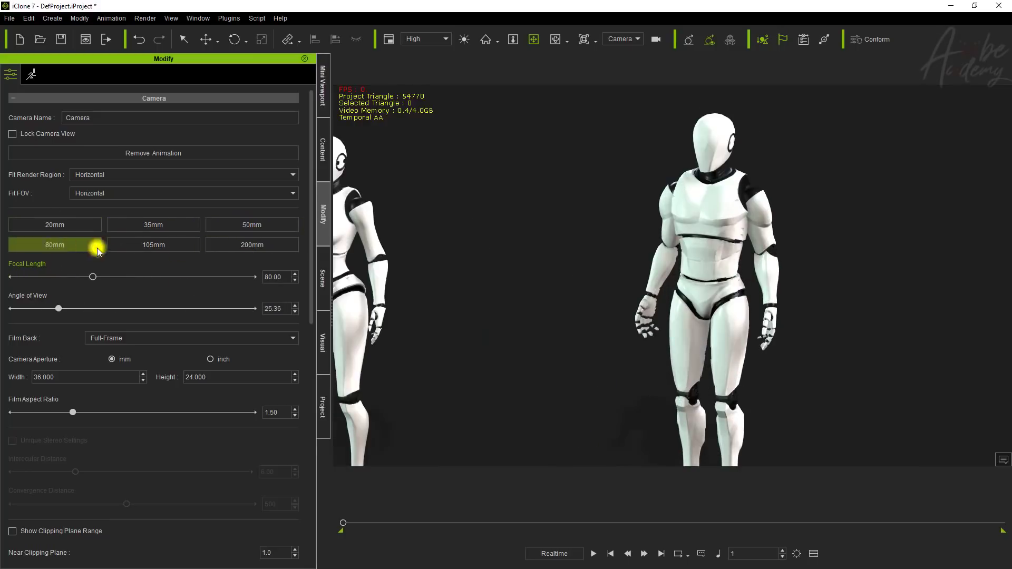
click(157, 249)
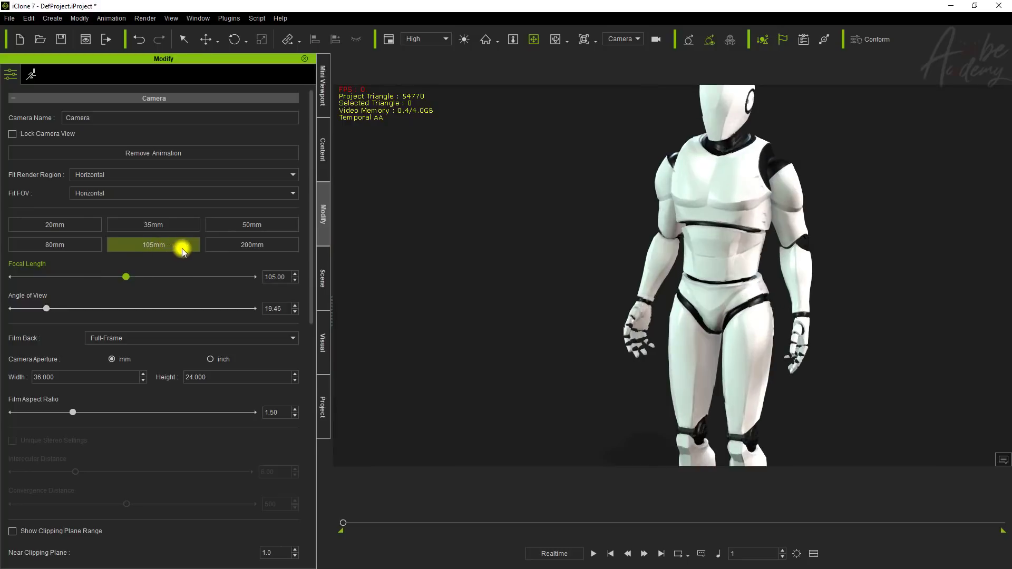
click(258, 245)
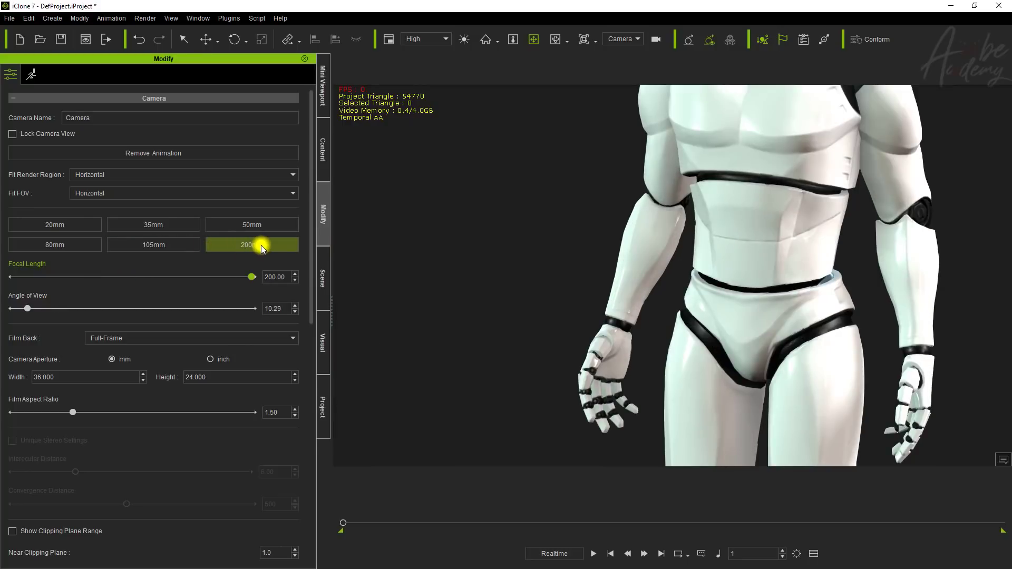
- Apply the 20 mm lens preset to the camera and try toggling Global Illumination on and off
click(79, 225)
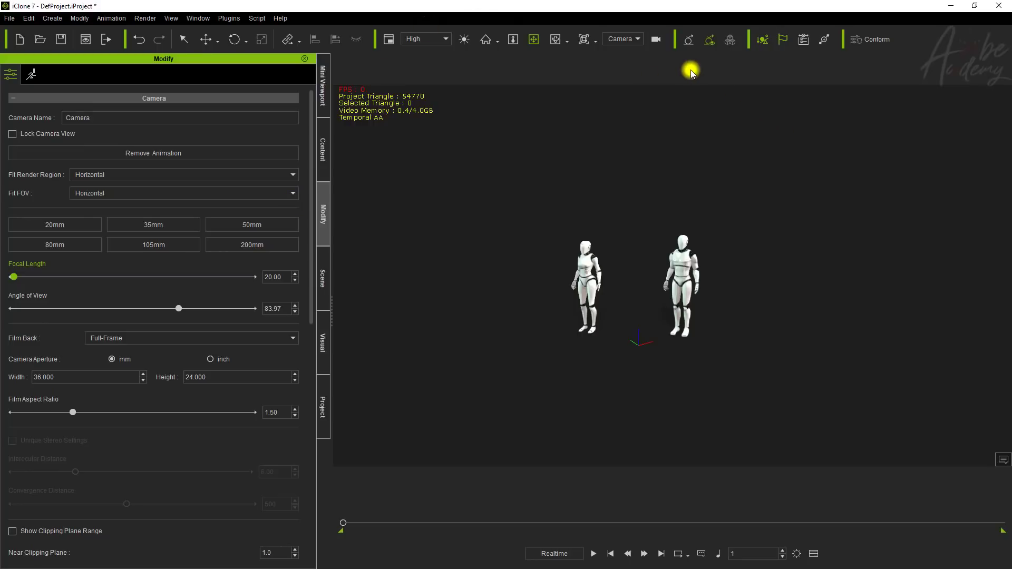
click(690, 38)
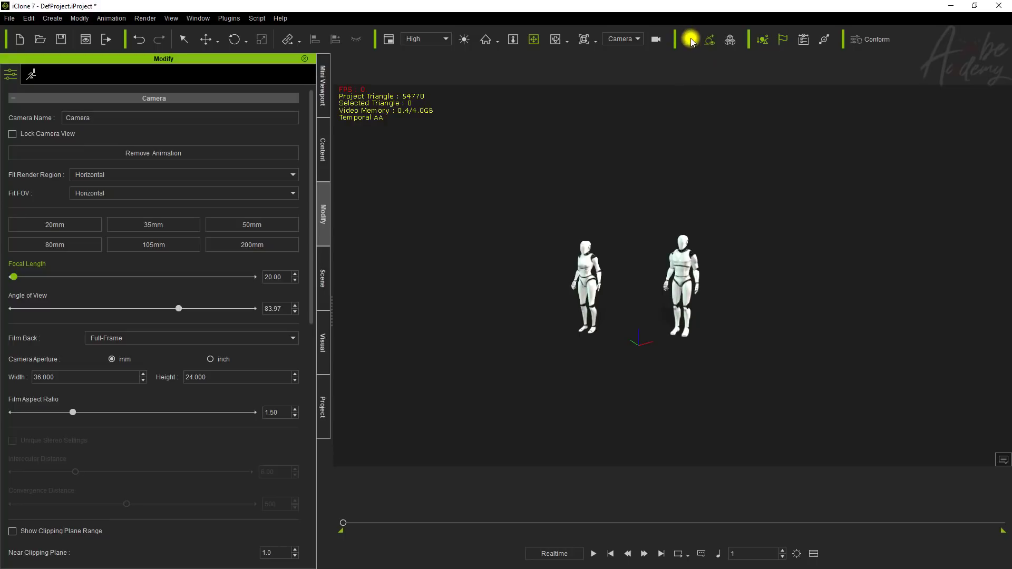
click(690, 41)
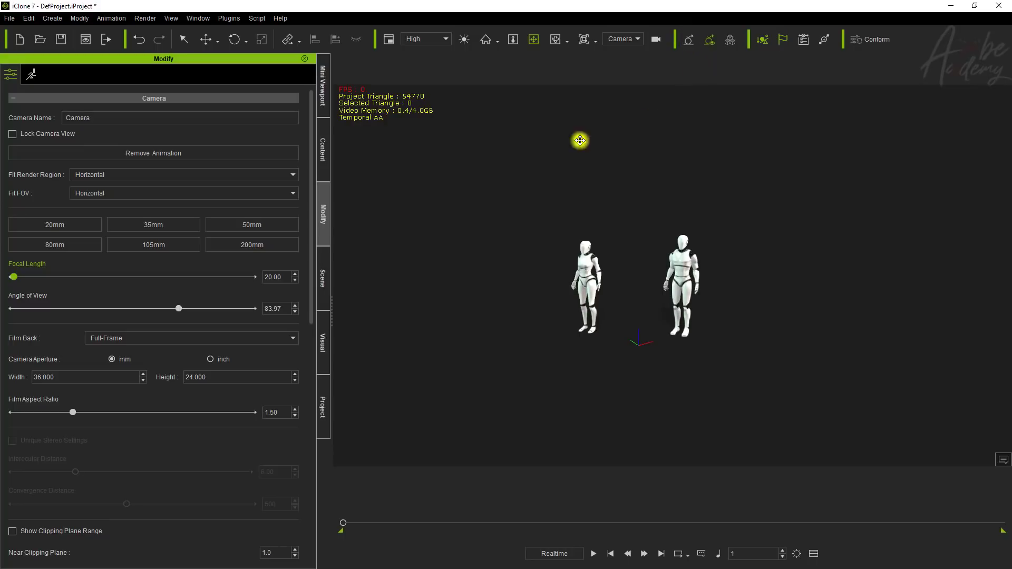
- Open the Preference window and expand Visual Settings in the project settings to reach the Global Illumination options
click(52, 19)
mouse_move(28, 18)
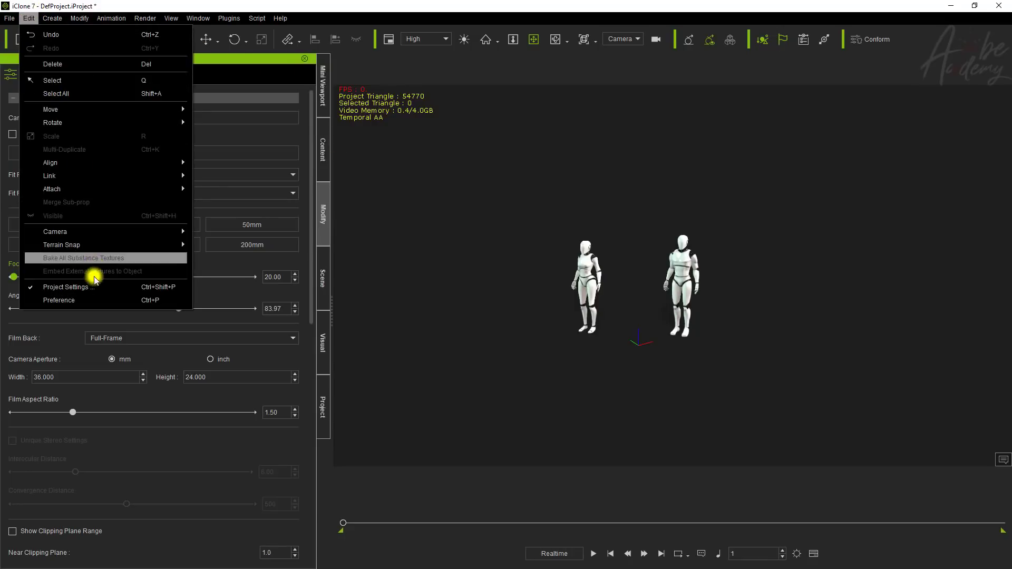
click(84, 299)
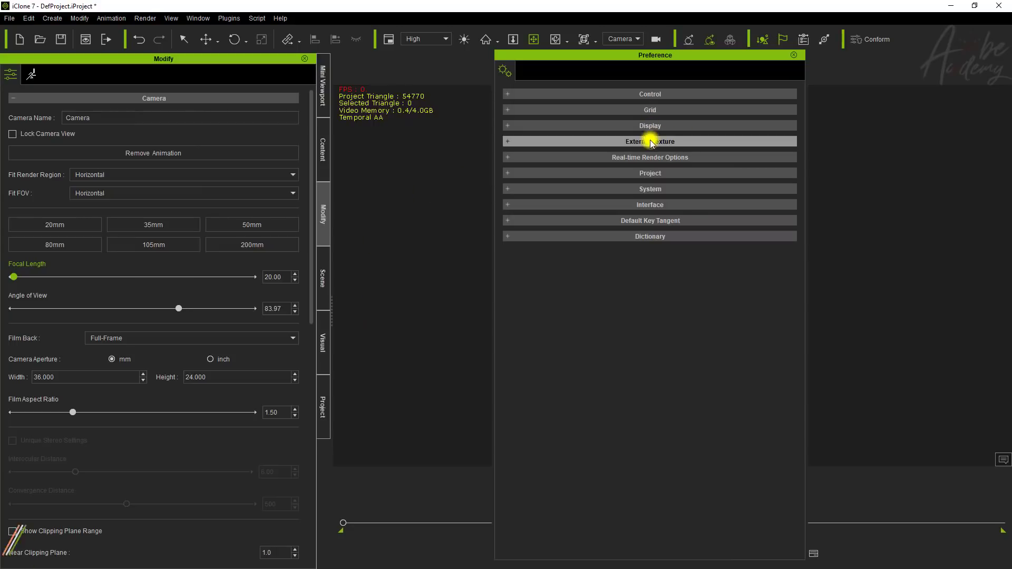
click(328, 377)
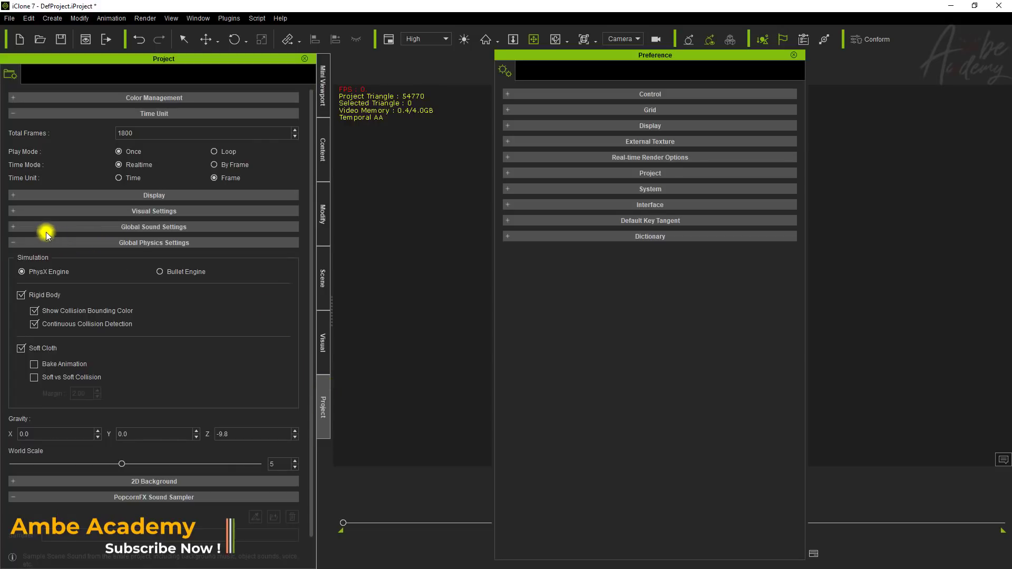
click(30, 211)
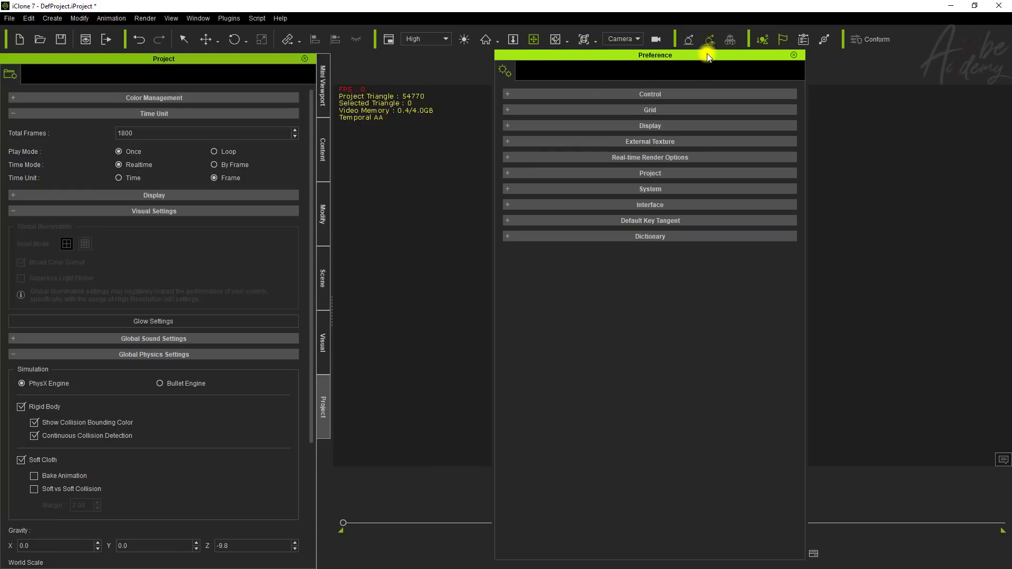
- Close the Preference window, enable Global Illumination and set its voxel mode to the coarser grid, keeping Broad Color Gamut on
drag(706, 55, 657, 91)
click(720, 93)
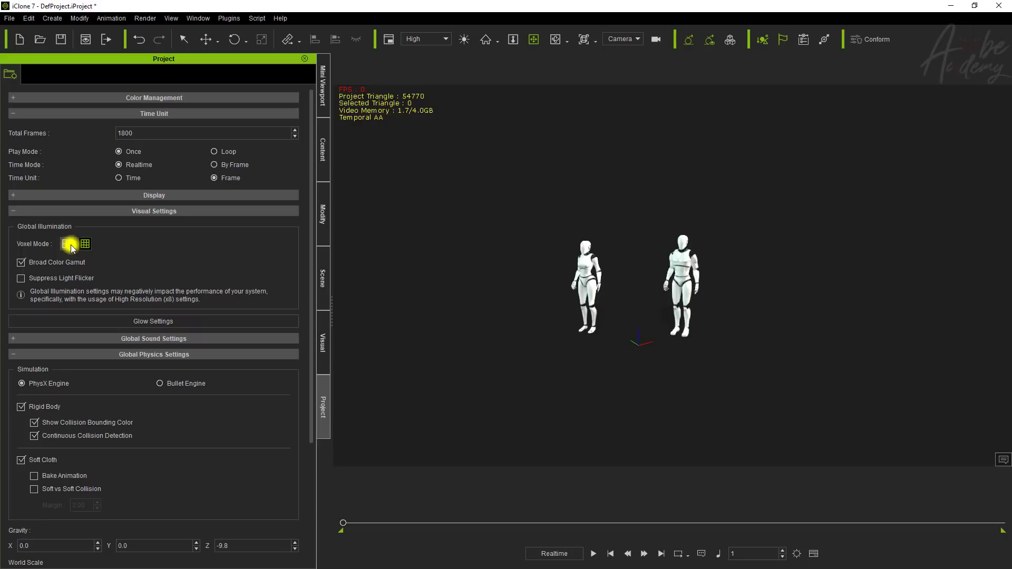
click(61, 265)
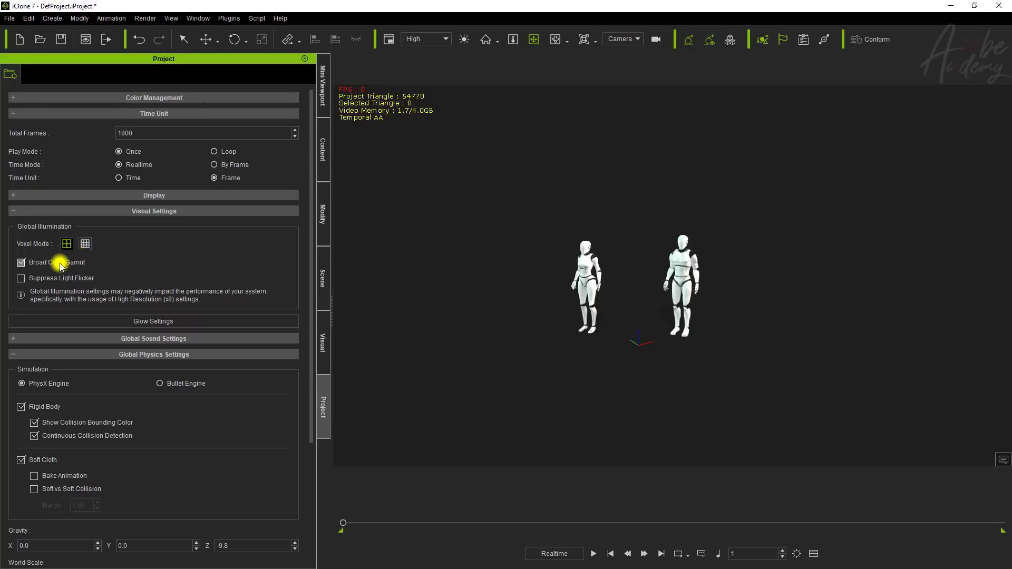
click(711, 45)
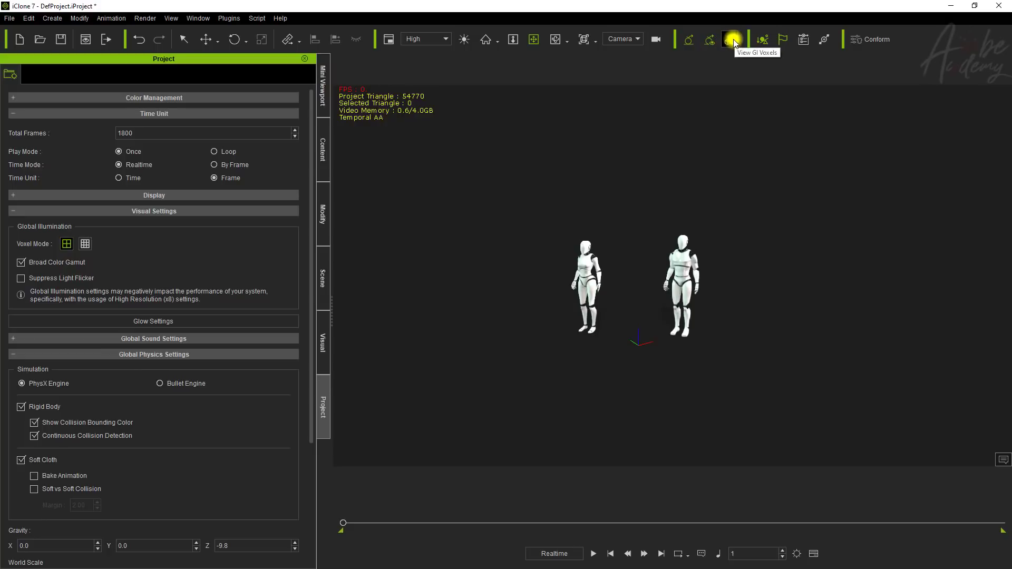
- Display the GI voxels, inspect both avatars up close, and return to the normal shaded display
click(732, 40)
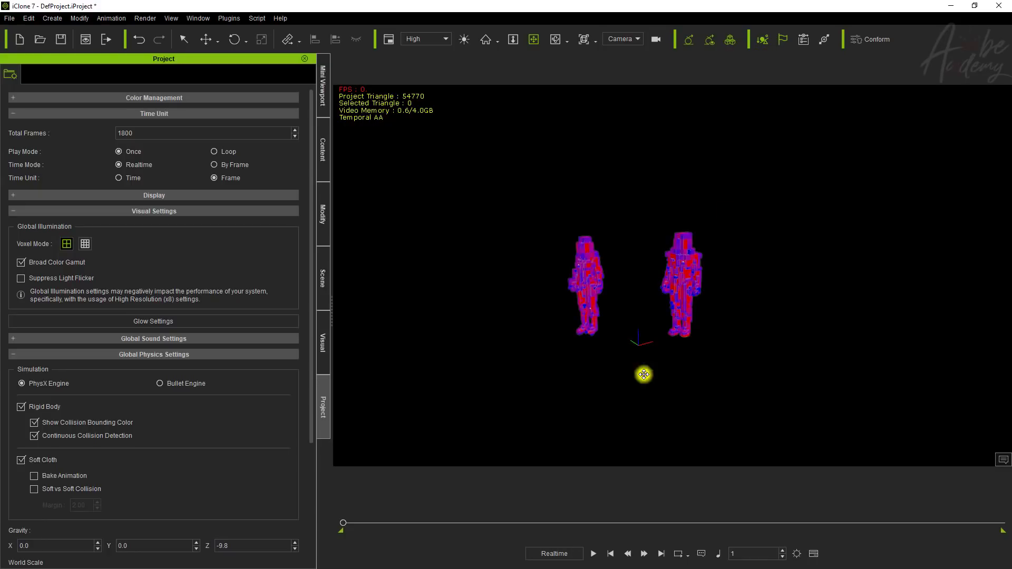
right_drag(732, 310, 583, 334)
scroll(723, 303, up, 8)
mouse_move(706, 304)
right_down()
mouse_move(795, 311)
mouse_move(725, 300)
right_up()
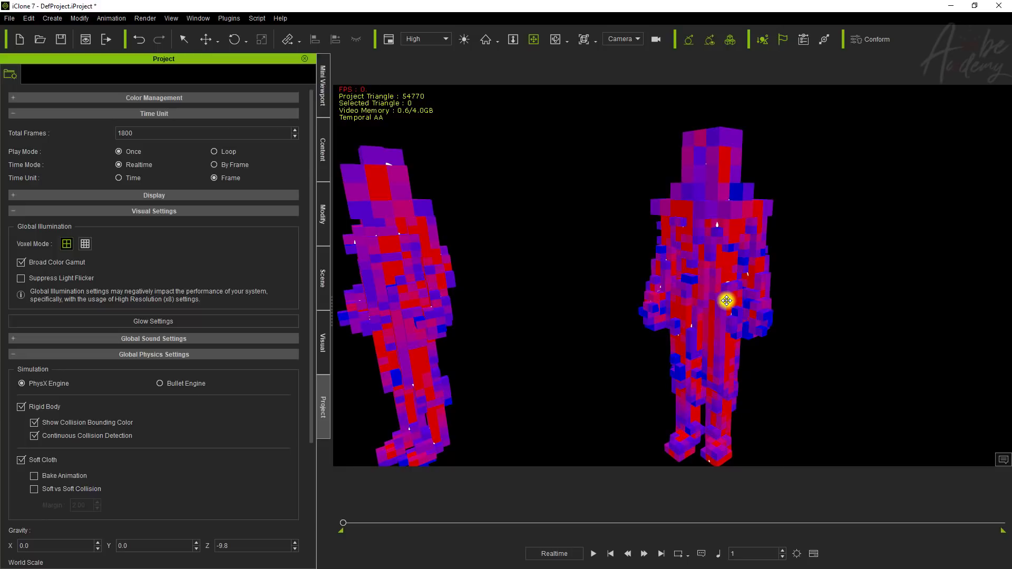
scroll(725, 300, down, 5)
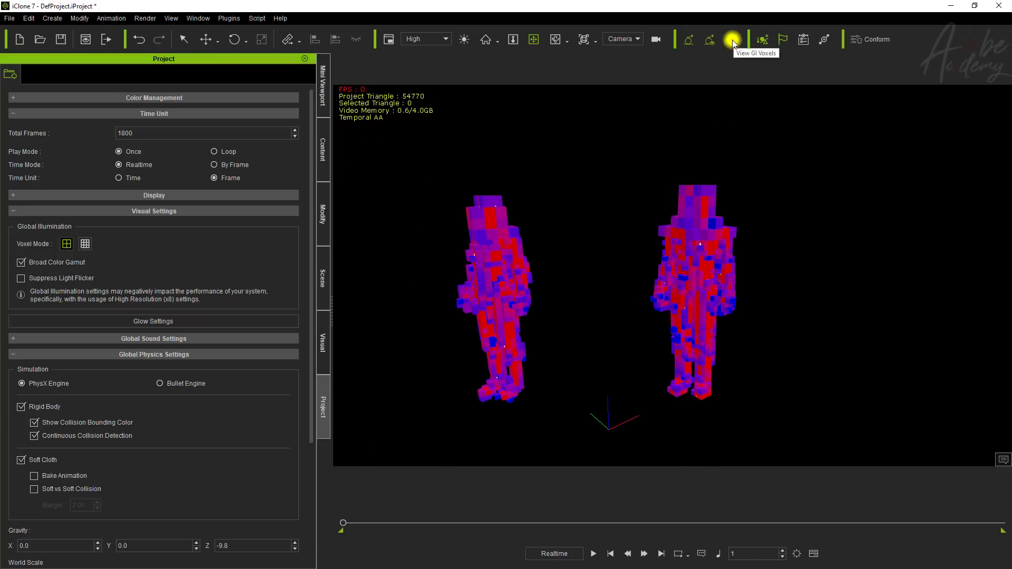
click(732, 41)
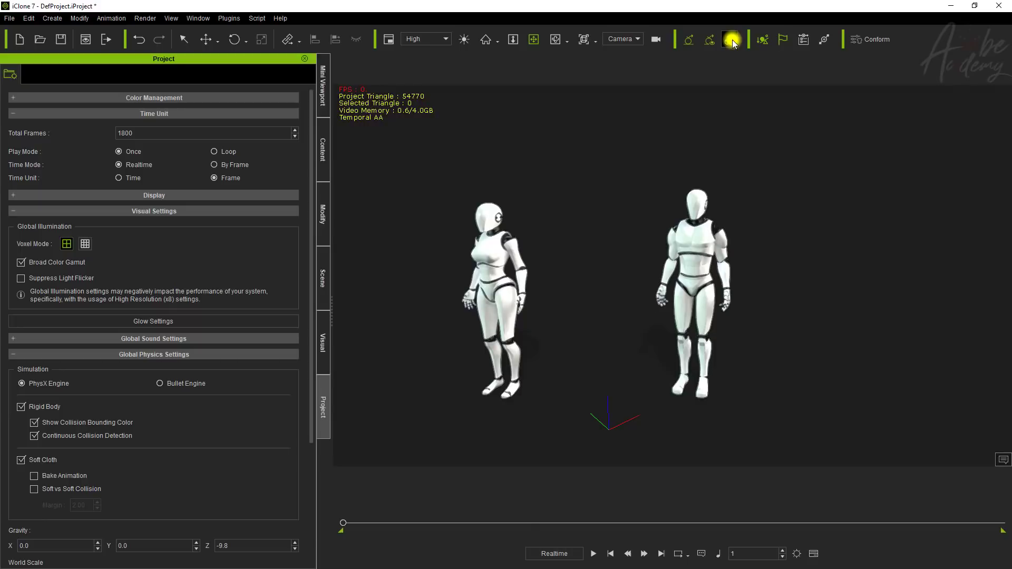
- Toggle the rigid body and soft cloth simulation switches off and back on
click(762, 40)
click(763, 41)
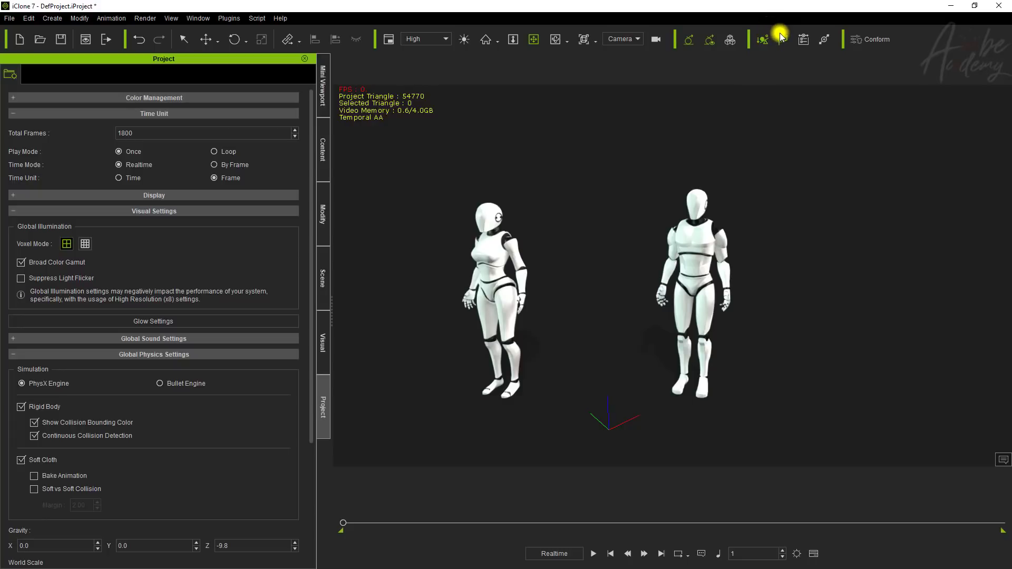
click(781, 39)
click(782, 40)
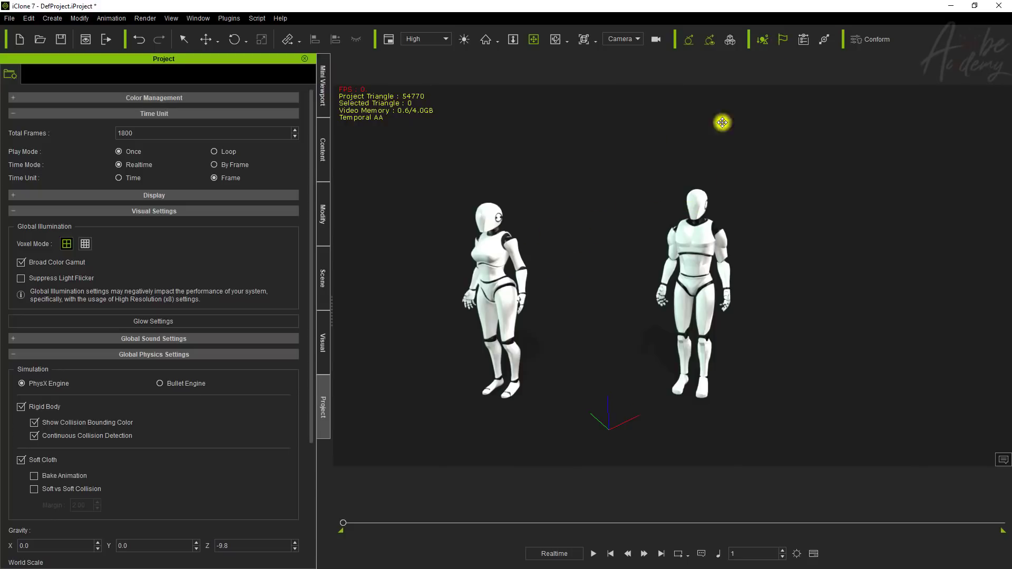
click(784, 40)
click(784, 40)
- View the Constraint Manager and the Add Constraint types, closing each without adding a constraint
click(802, 40)
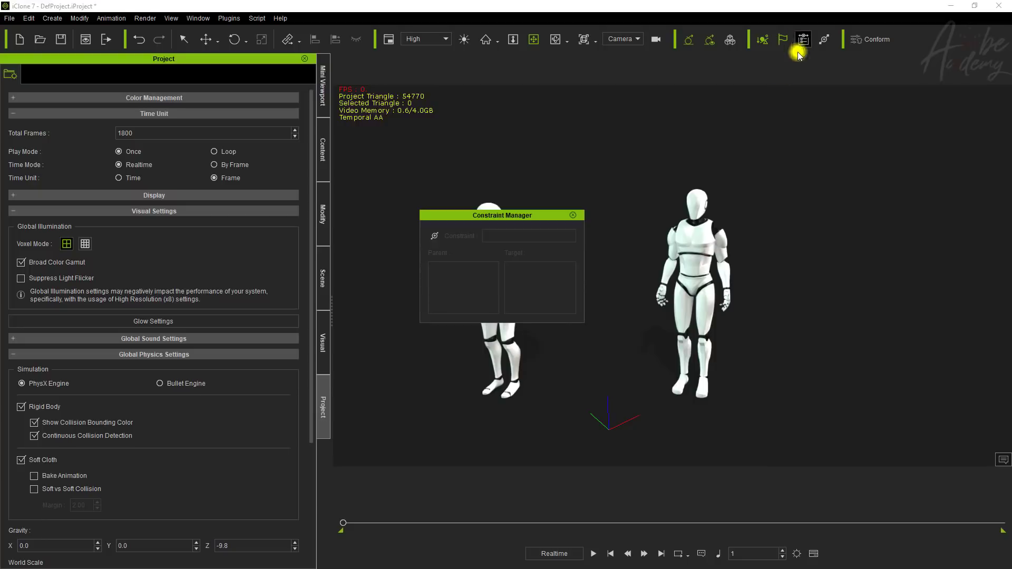
click(573, 215)
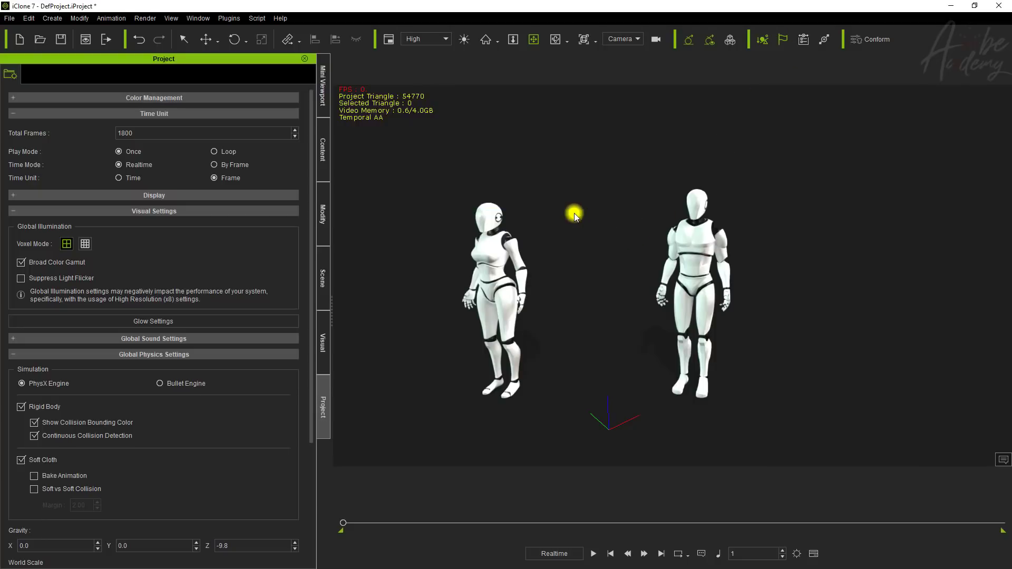
click(826, 40)
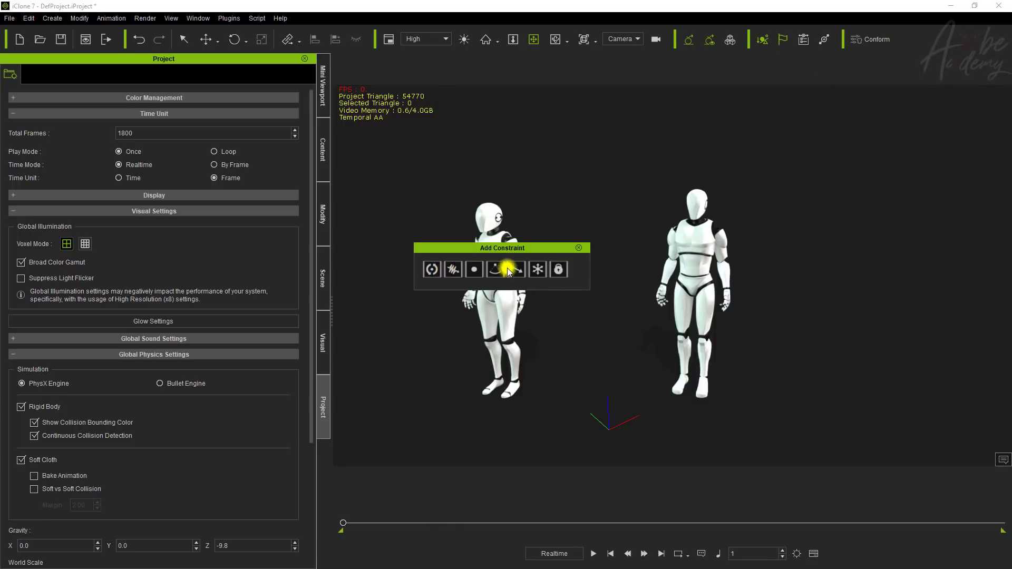
click(577, 248)
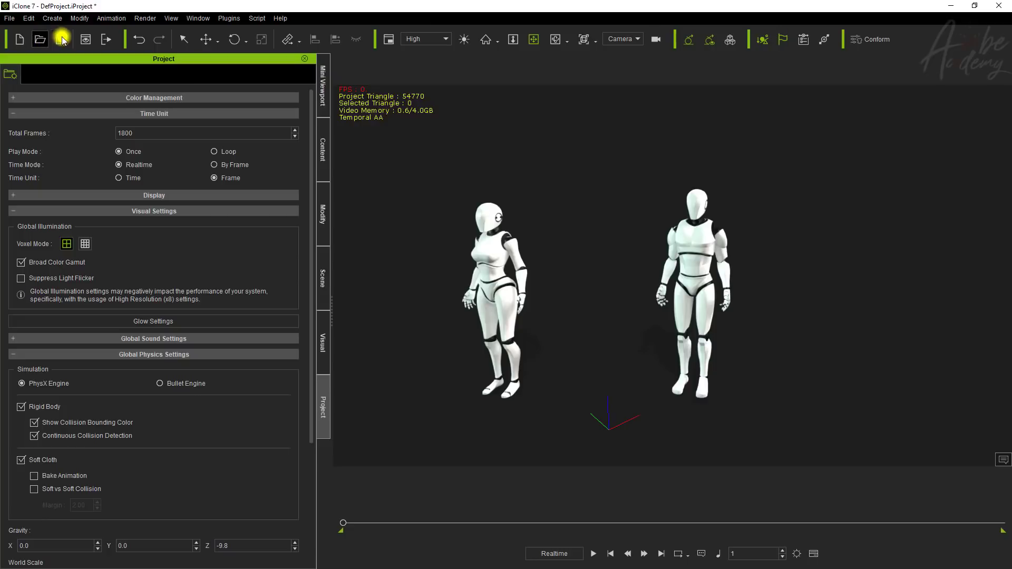
- Import the avatar file Ambi Elf Mage.iAvatar from the Documents folder into the scene
click(11, 18)
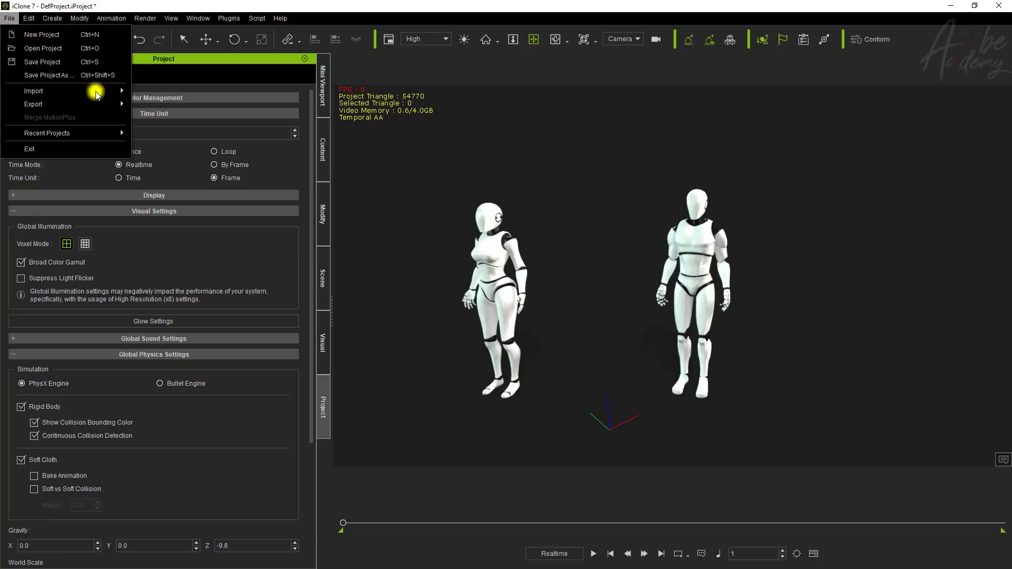
mouse_move(91, 91)
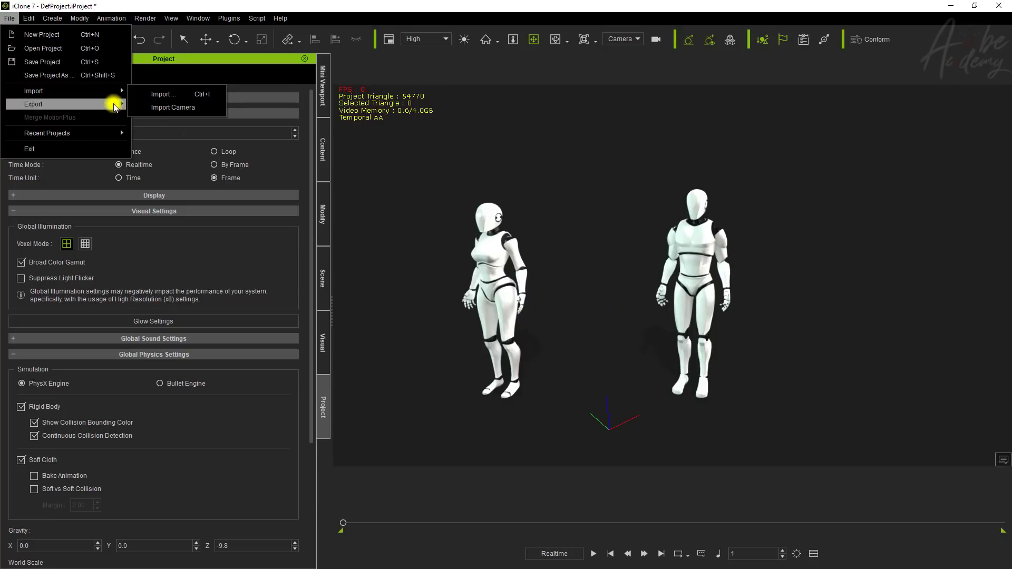
click(163, 95)
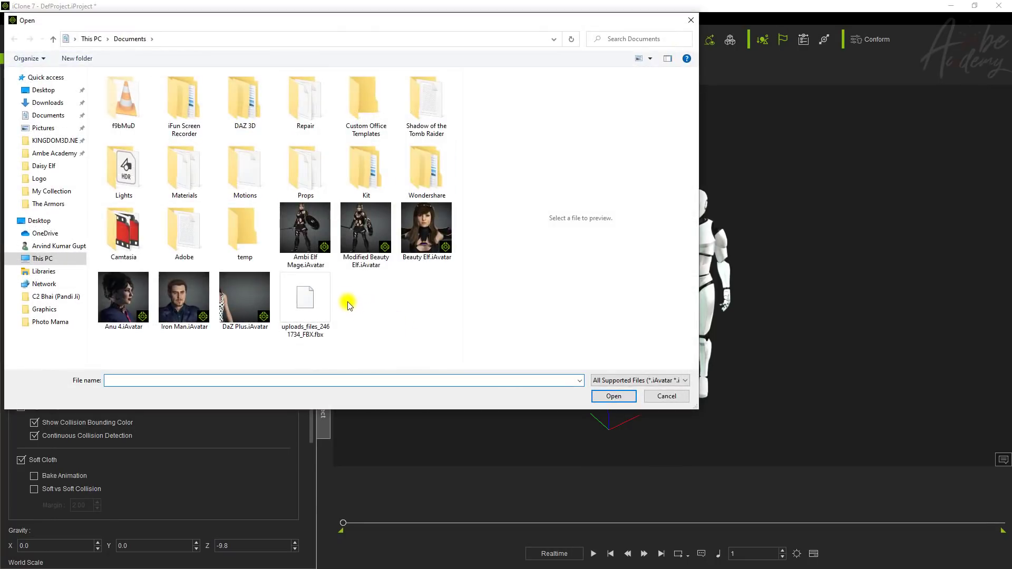
click(307, 252)
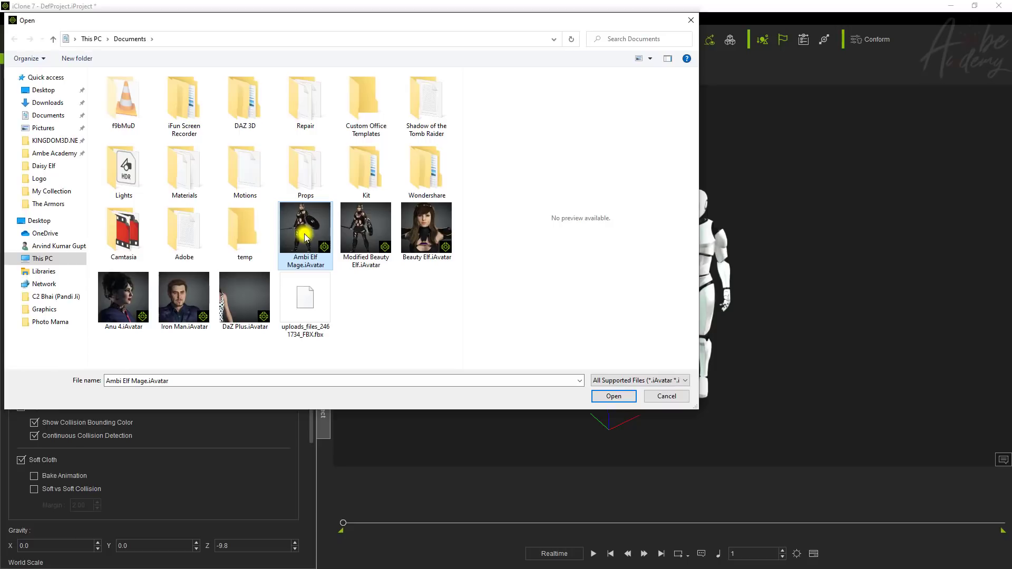
click(612, 396)
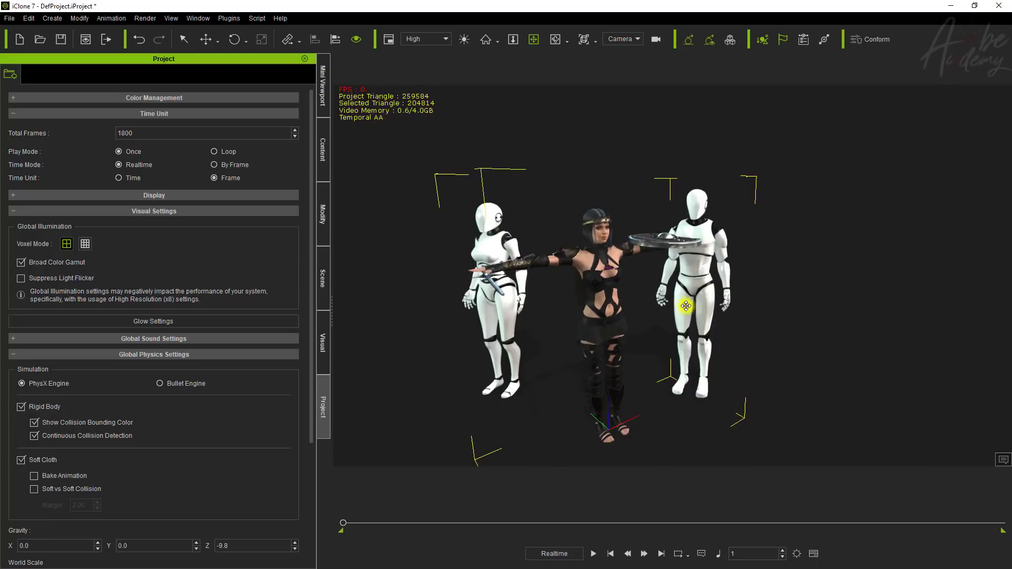
- Examine the imported elf avatar beside the two dummies from several angles and distances
right_drag(723, 304, 564, 304)
scroll(611, 292, up, 3)
scroll(611, 292, up, 3)
scroll(594, 274, down, 3)
right_drag(594, 274, 683, 269)
scroll(609, 308, up, 3)
right_drag(603, 310, 632, 273)
scroll(632, 273, down, 5)
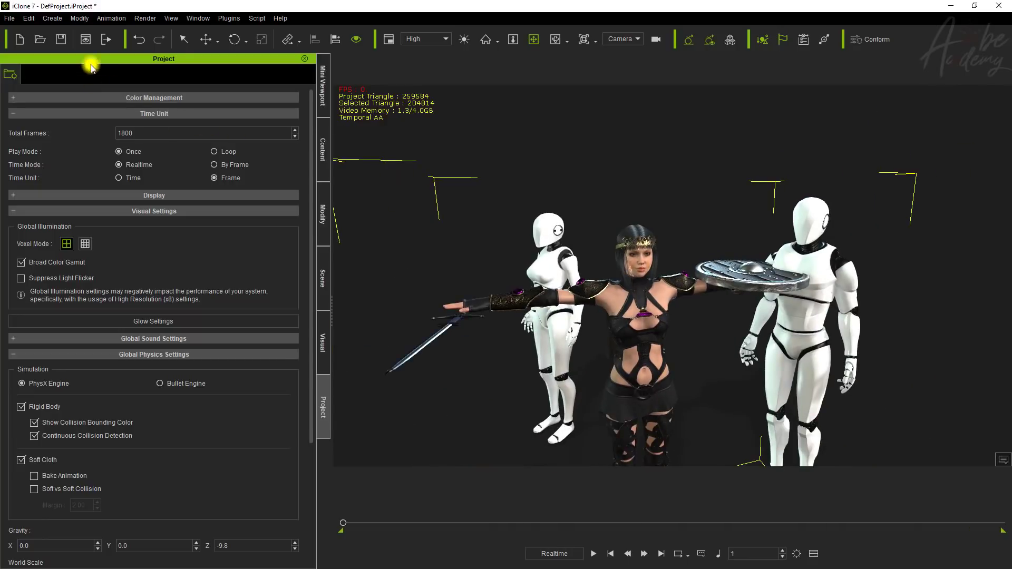
- Review the list of file types supported for import, and cancel without importing a file
click(10, 18)
mouse_move(38, 91)
click(156, 92)
drag(665, 163, 398, 79)
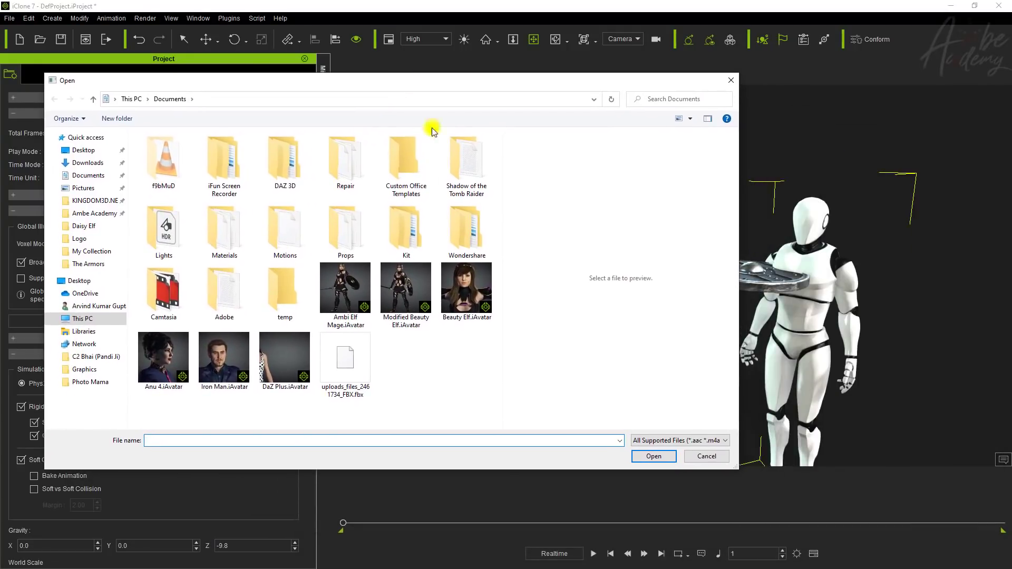
click(661, 441)
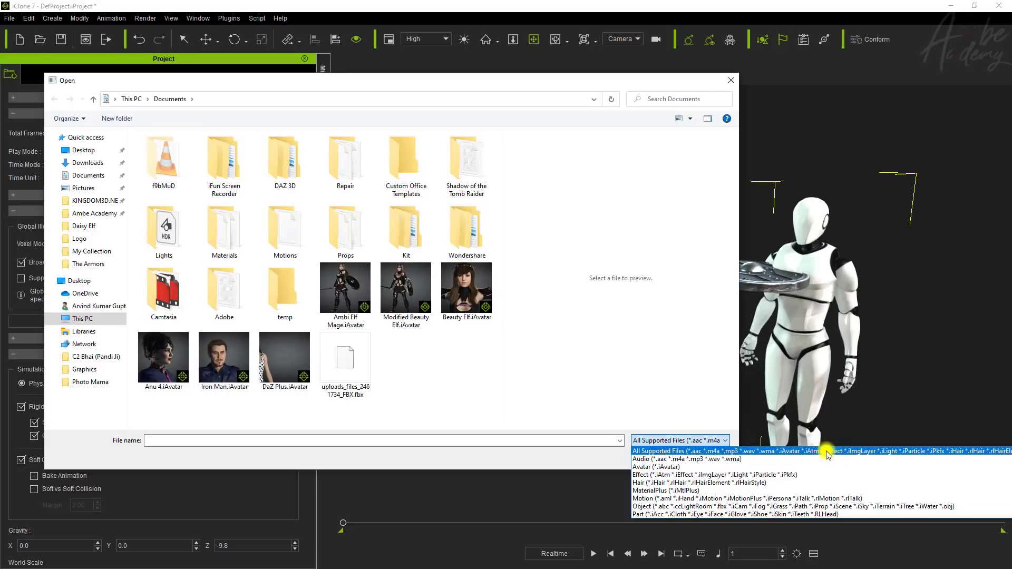
click(679, 363)
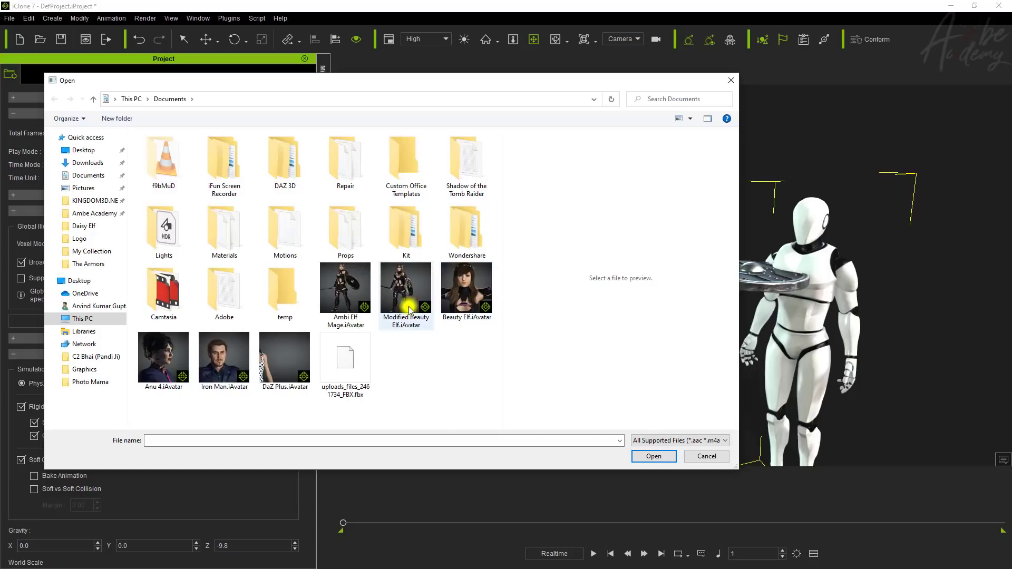
click(705, 455)
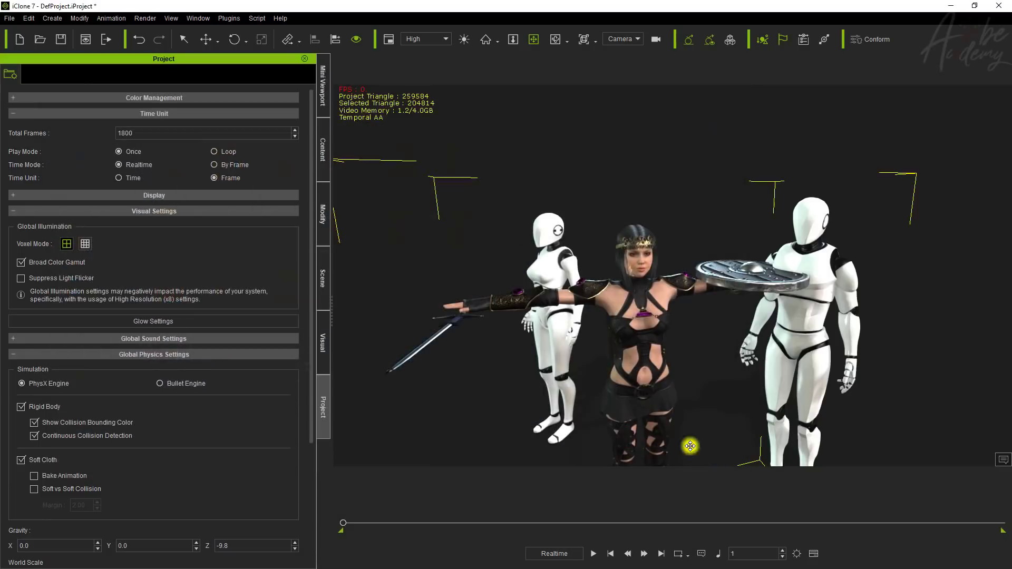
- Create a surface object that forms the floor and backdrop behind the three avatars
click(26, 19)
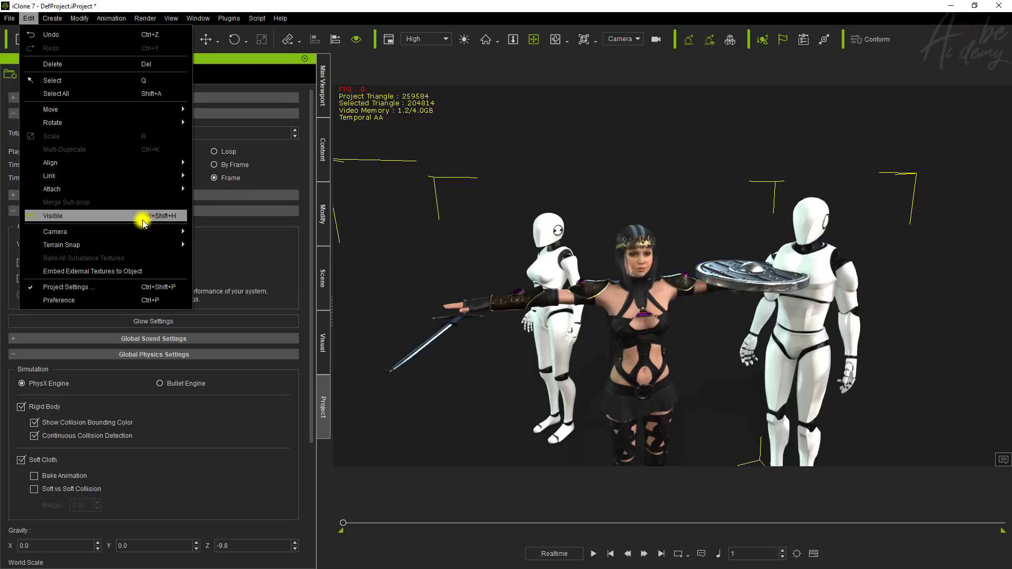
mouse_move(97, 232)
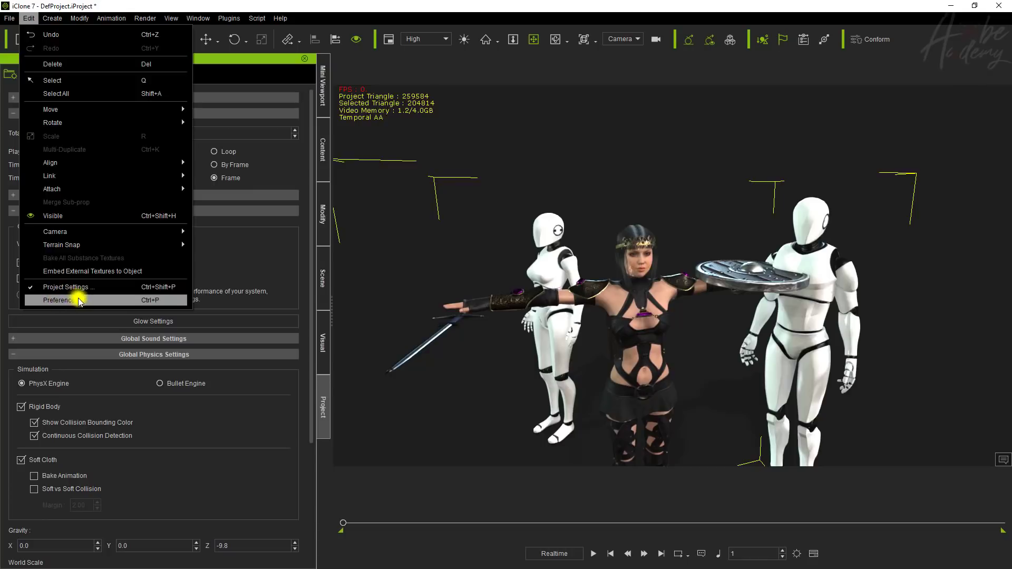
mouse_move(51, 20)
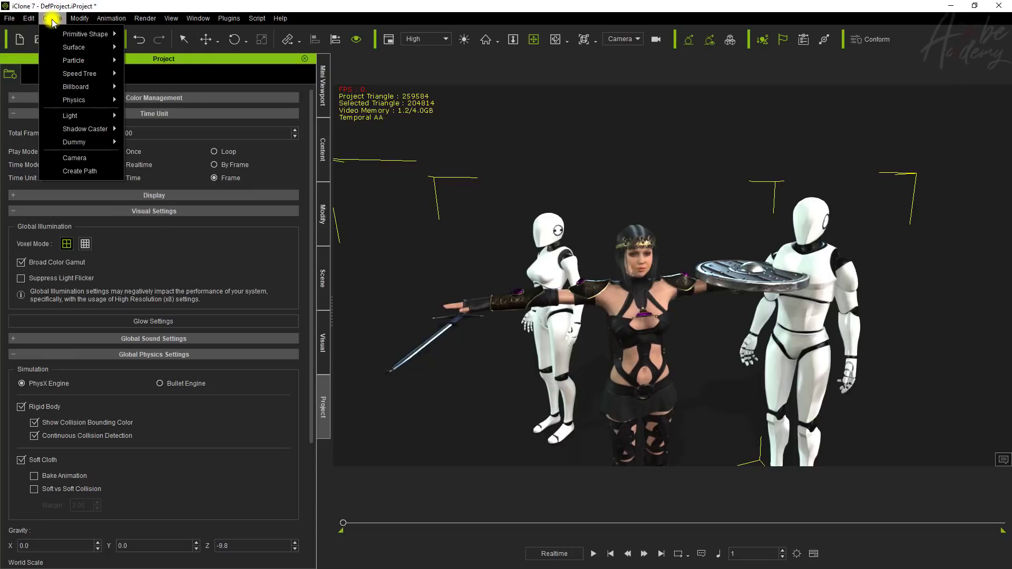
mouse_move(74, 36)
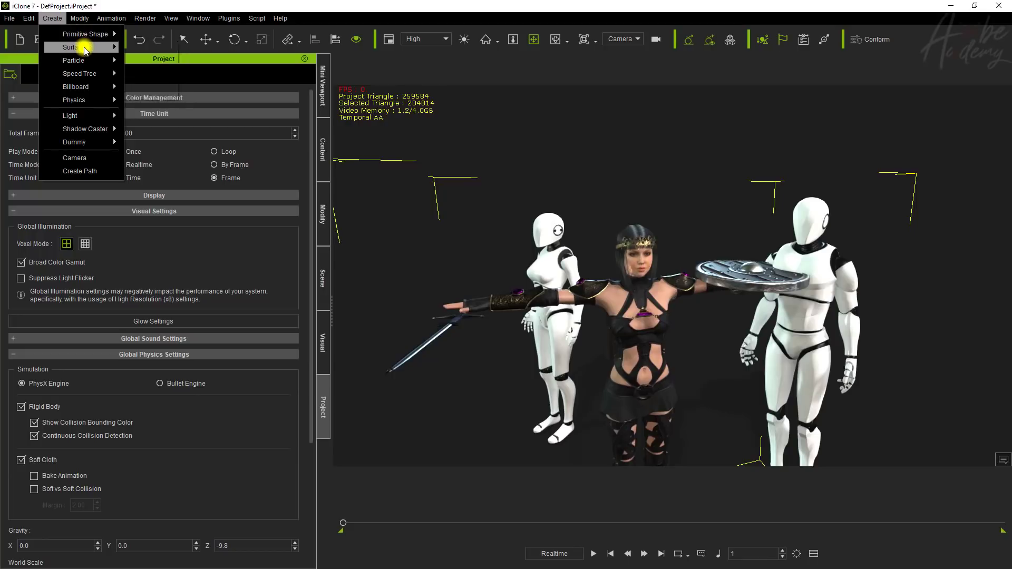
click(156, 49)
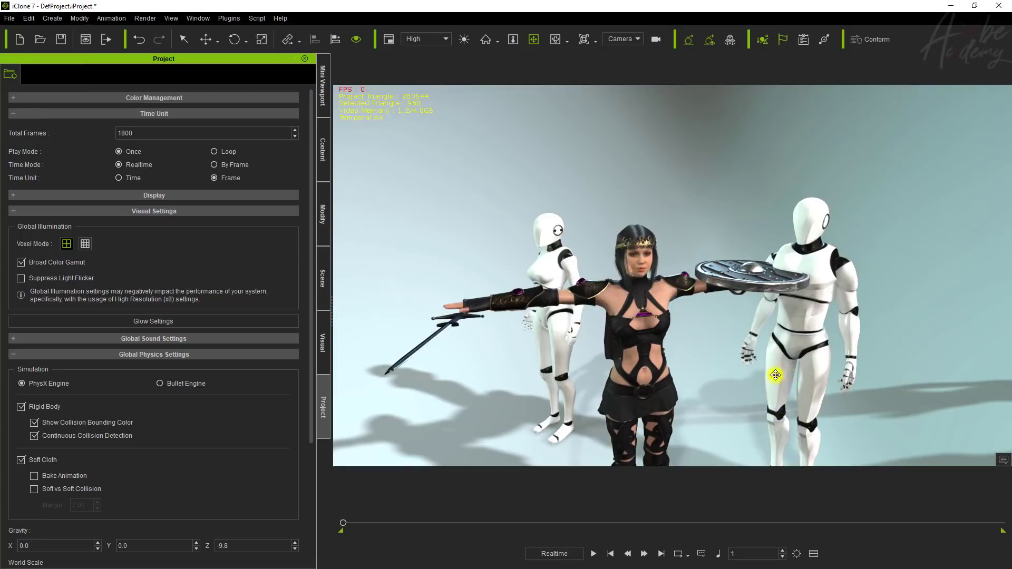
- Create a Room surface that encloses the elf avatar and the two dummies
right_drag(786, 375, 664, 366)
click(52, 18)
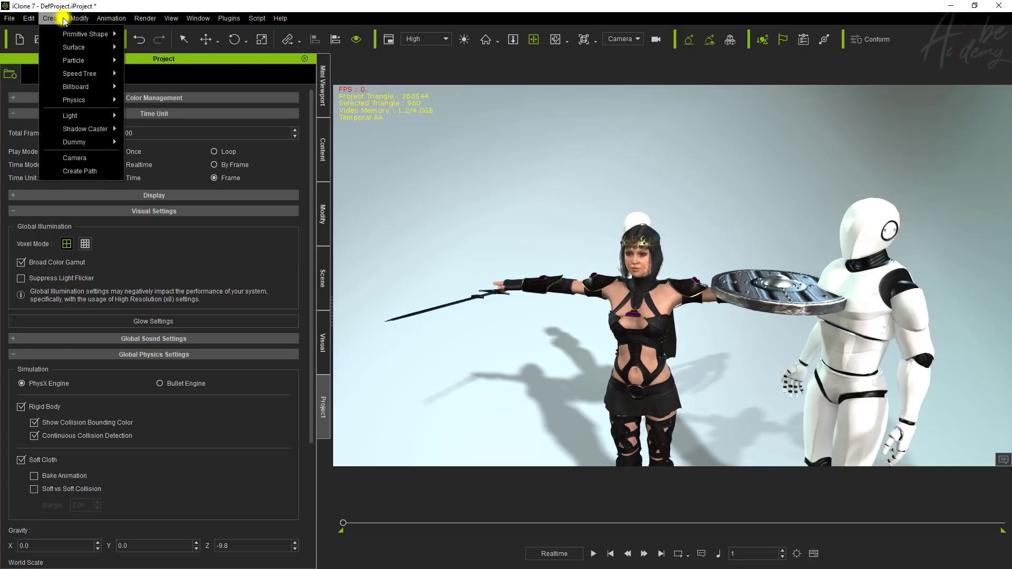
mouse_move(95, 50)
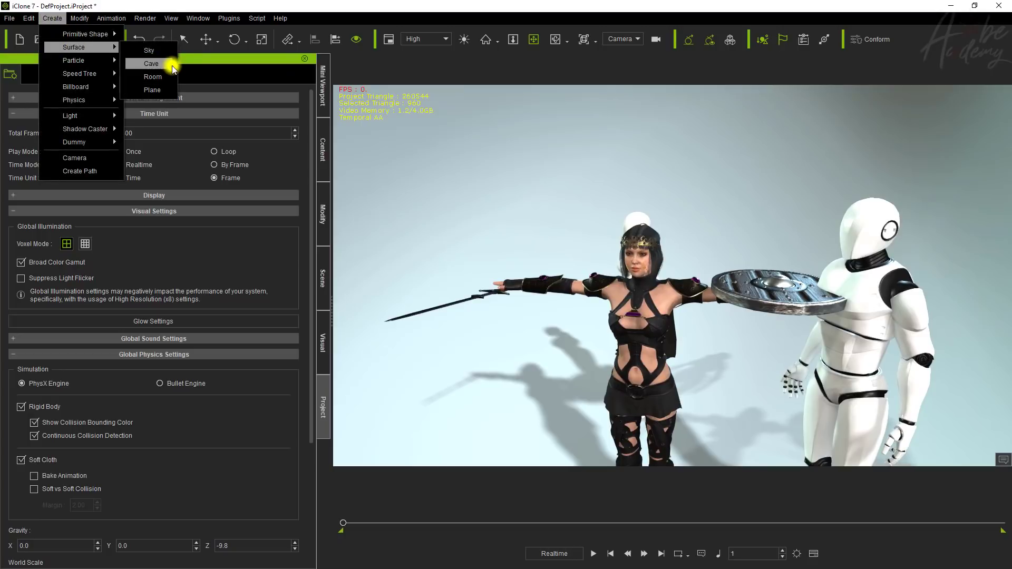
click(153, 77)
right_drag(791, 295, 663, 335)
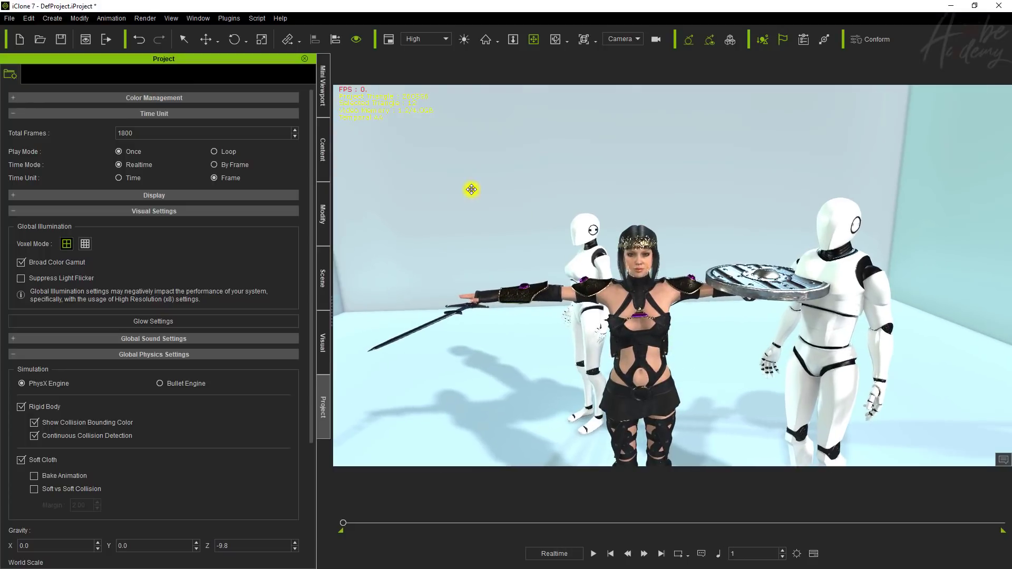
- Create a Plane surface in the room with the three avatars
click(58, 18)
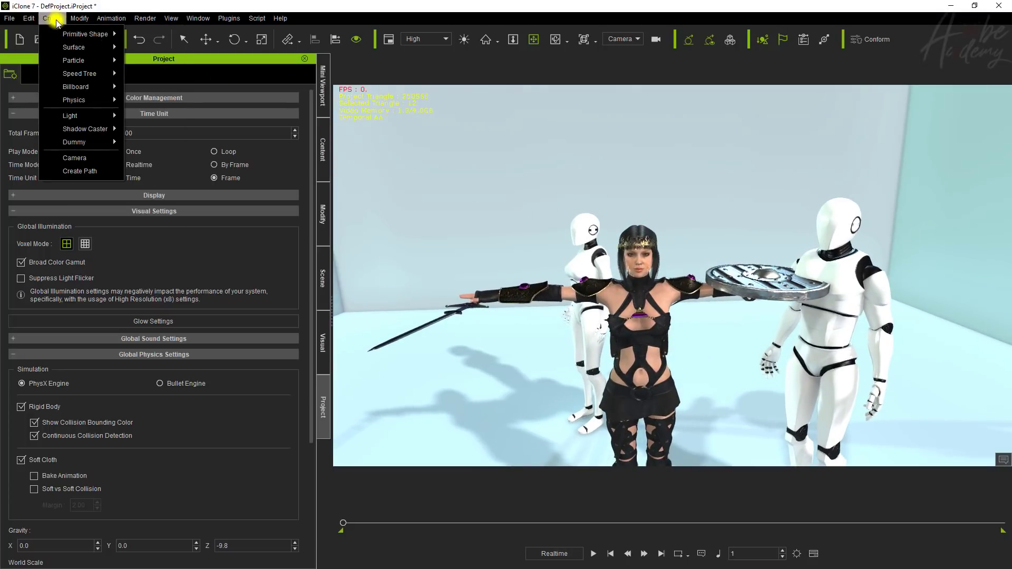
mouse_move(76, 47)
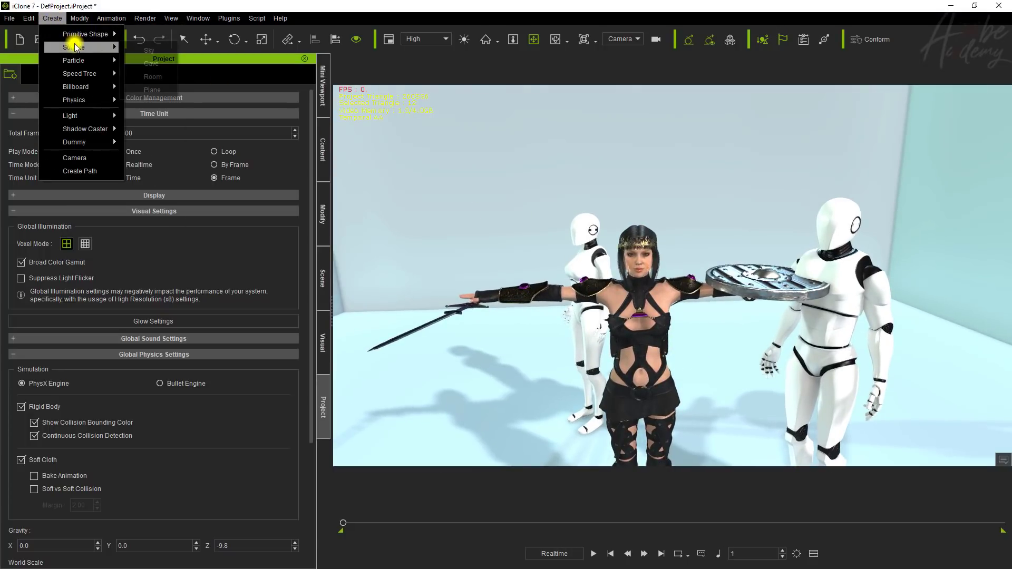
click(153, 89)
mouse_move(756, 291)
right_down()
mouse_move(558, 292)
mouse_move(727, 276)
mouse_move(754, 285)
right_up()
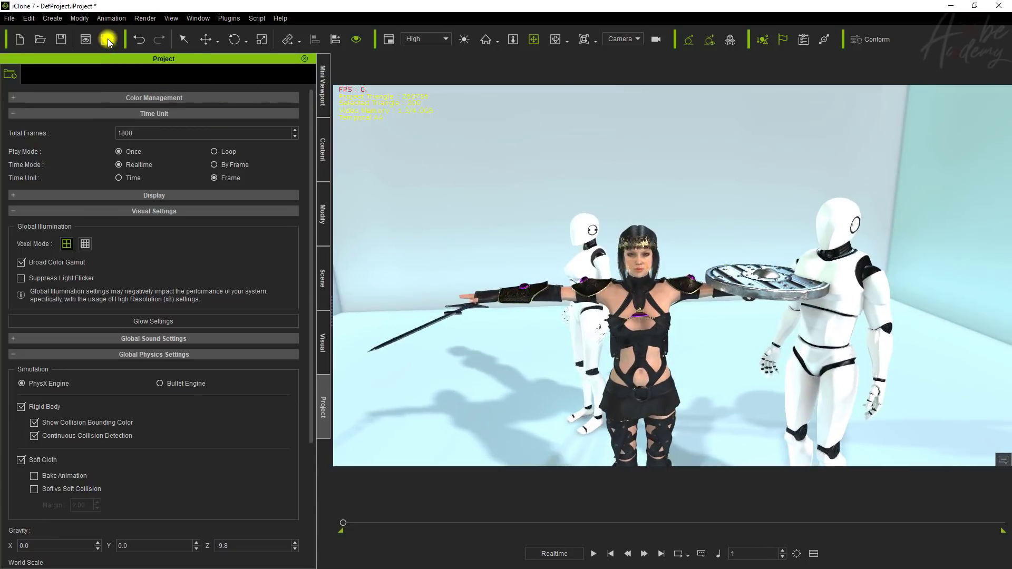
- Create a primitive box at the elf avatar's position
click(55, 18)
mouse_move(68, 35)
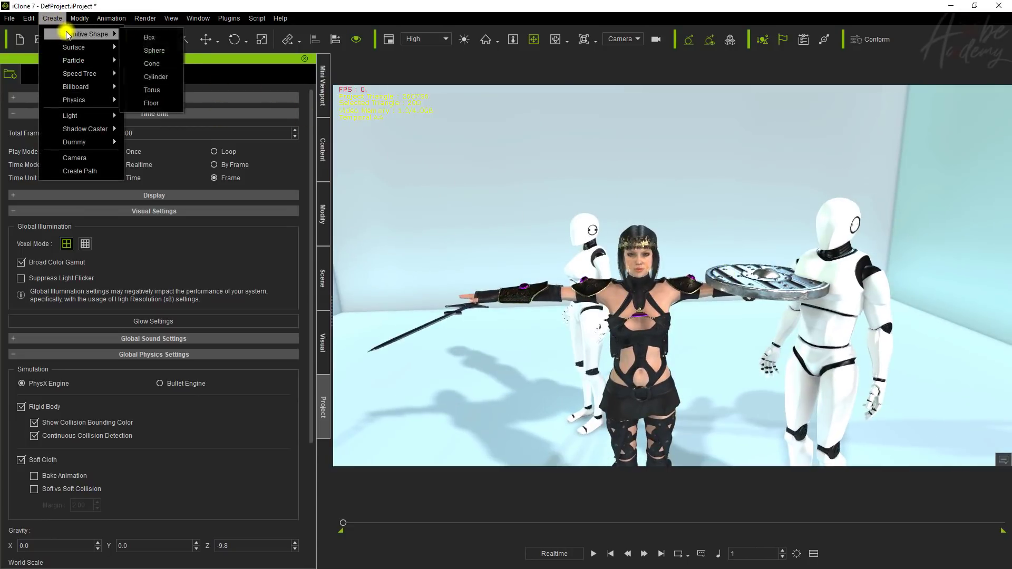
click(140, 33)
scroll(704, 361, down, 5)
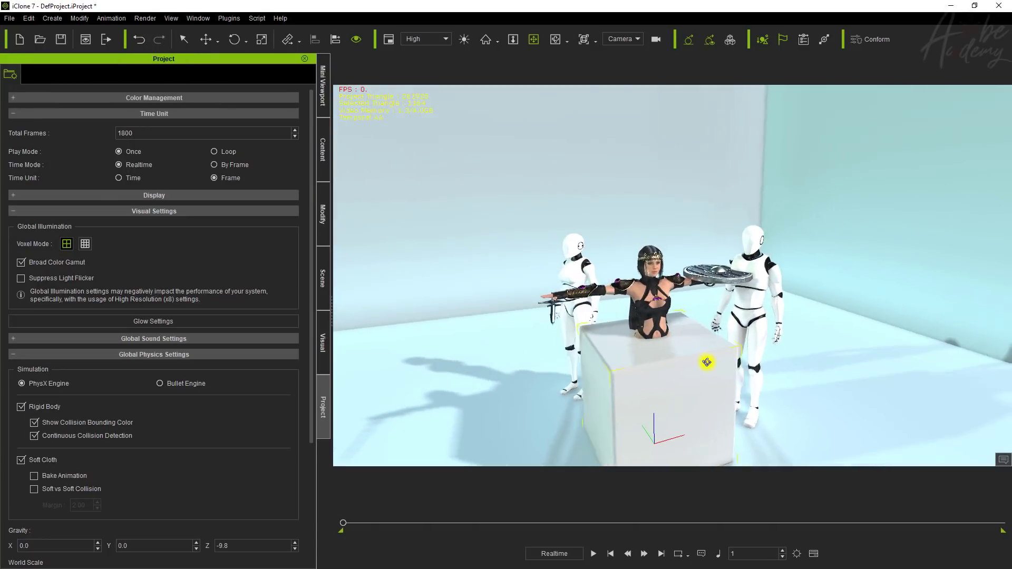
- Move the box along its X axis until it stands clear beside the elf avatar
key(d)
middle_drag(627, 362, 783, 379)
key(w)
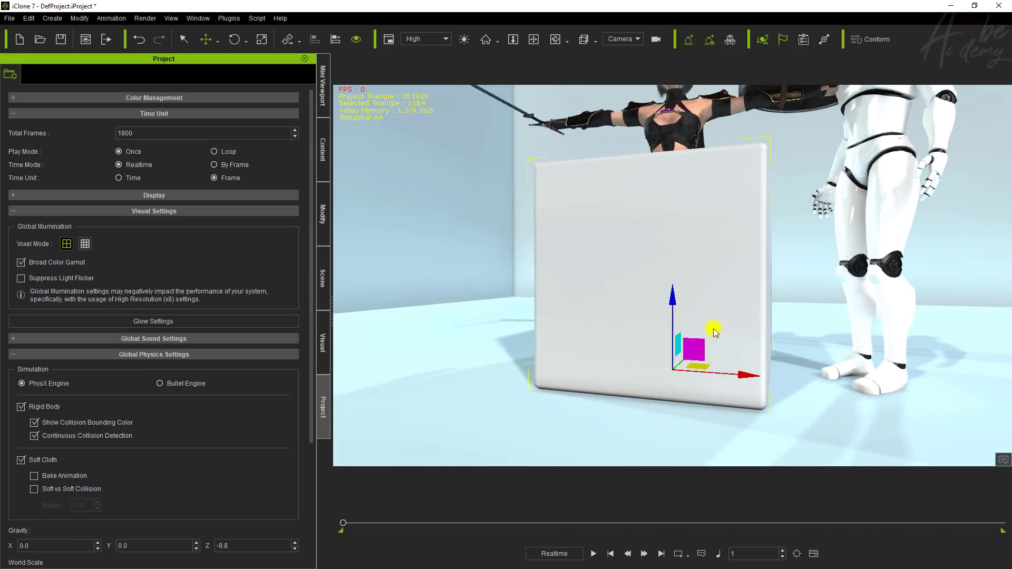
drag(743, 376, 601, 371)
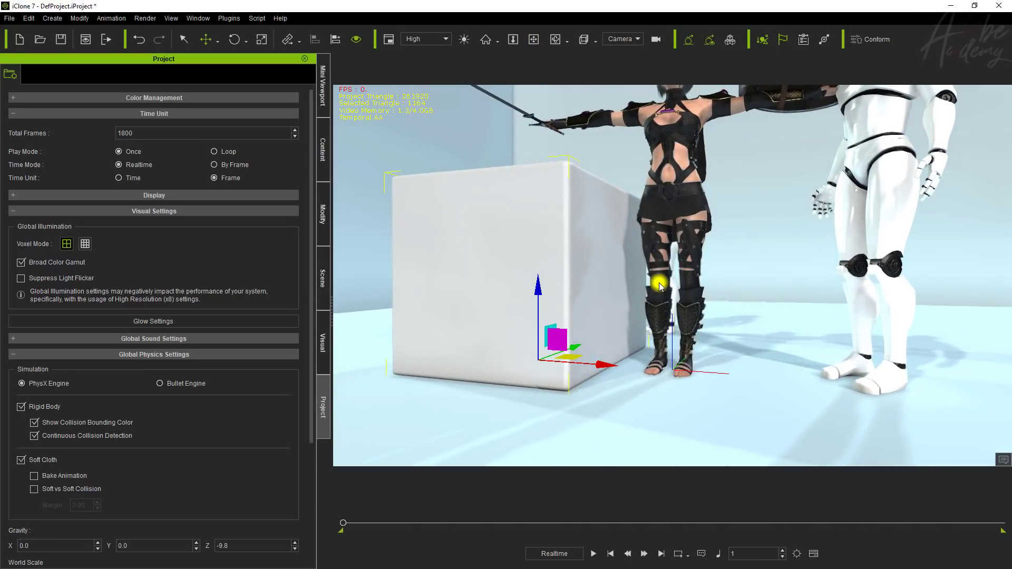
middle_drag(633, 252, 659, 354)
middle_drag(623, 289, 679, 285)
scroll(662, 317, down, 5)
- Delete the two white dummies and the elf avatar, keeping the box in the room
click(715, 268)
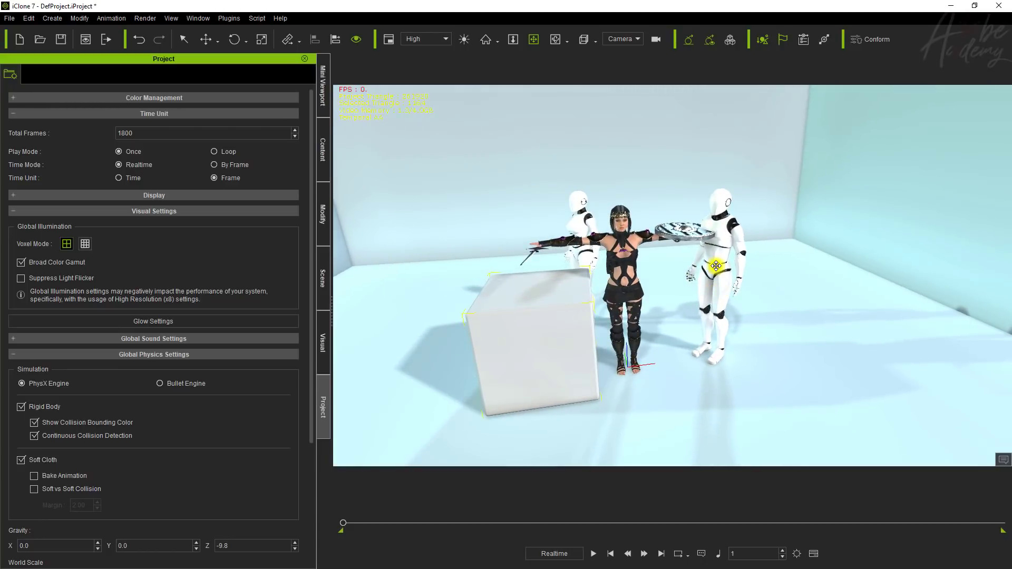
key(Delete)
click(581, 211)
key(Delete)
click(626, 264)
key(Delete)
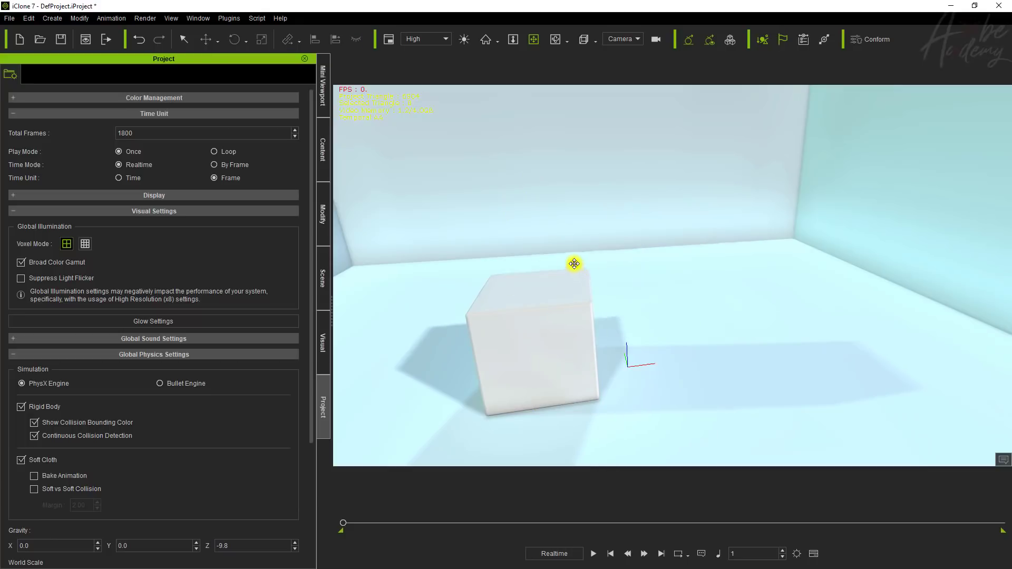
- Create a Rain particle effect in the room
click(52, 18)
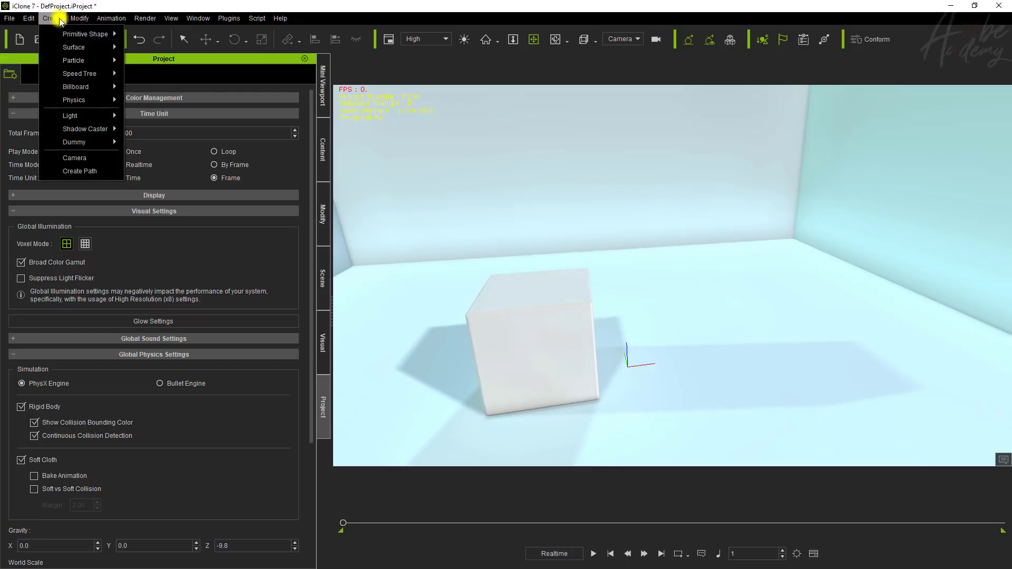
mouse_move(71, 48)
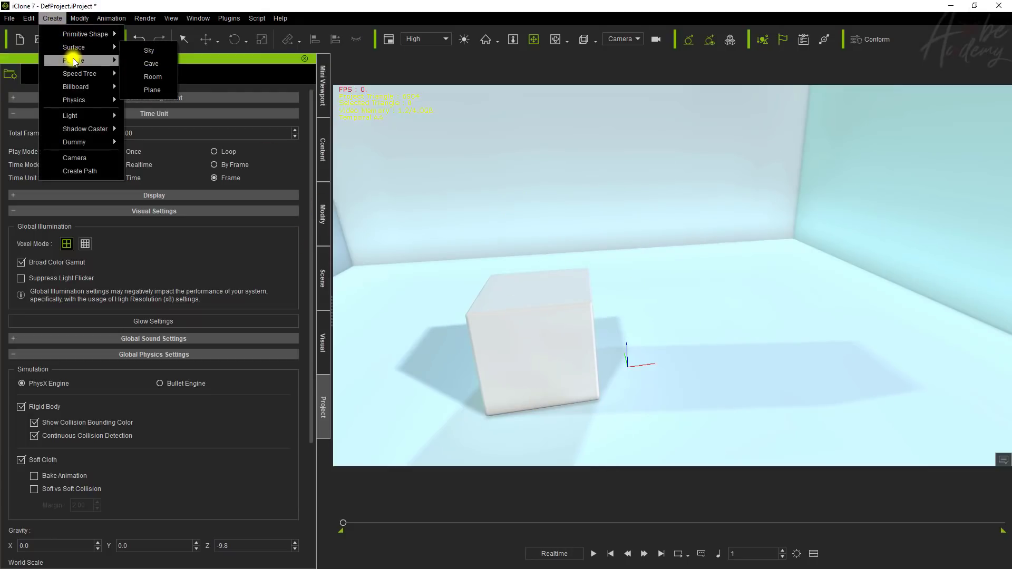
click(151, 64)
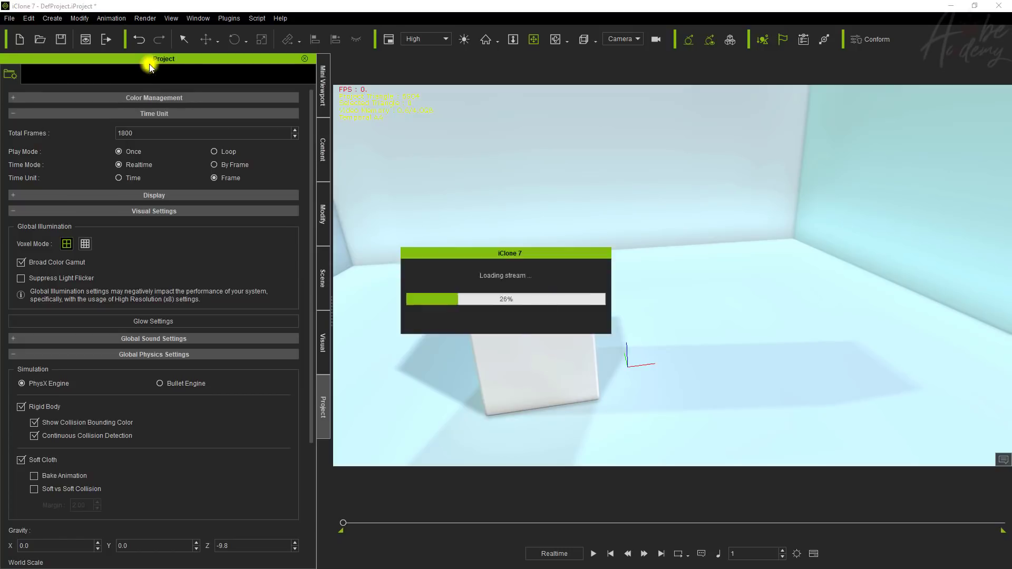
- Play the animation to preview the rain particles around the box, and return to the first frame
click(594, 553)
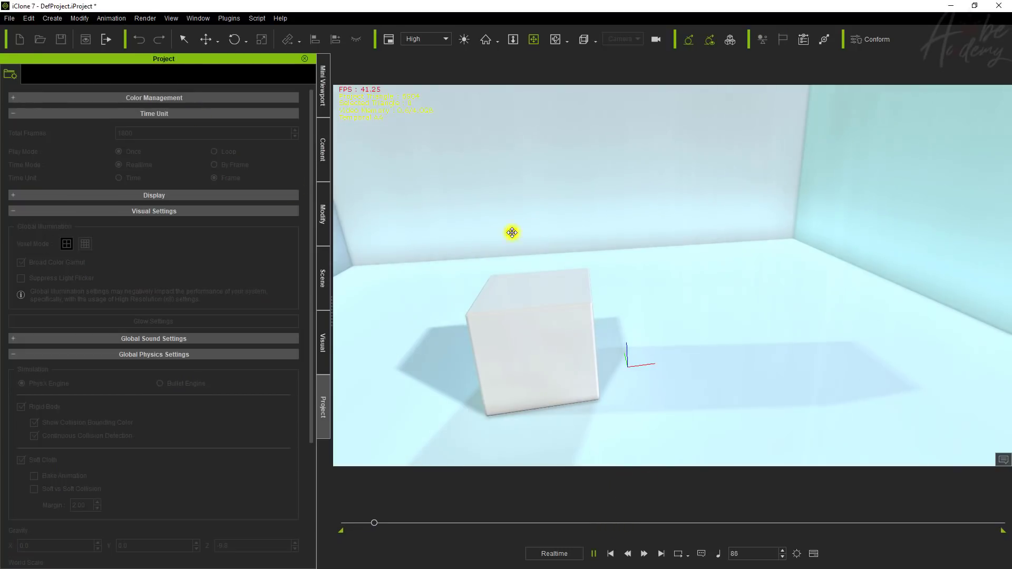
right_drag(620, 350, 592, 264)
drag(593, 265, 640, 339)
right_drag(626, 320, 705, 309)
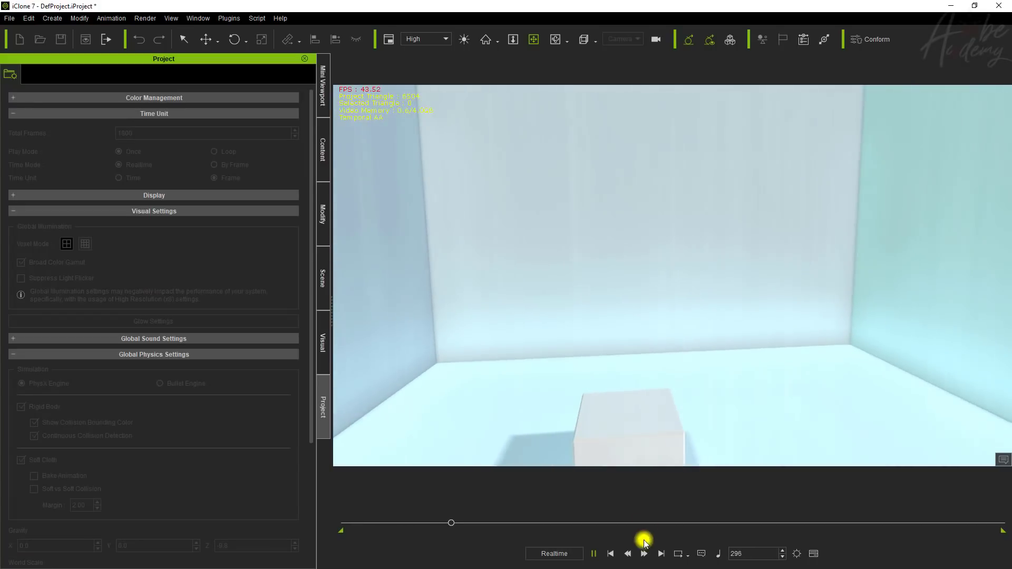
click(610, 554)
- Create a Broadleaf Speed Tree beside the box and inspect its foliage up close
click(56, 19)
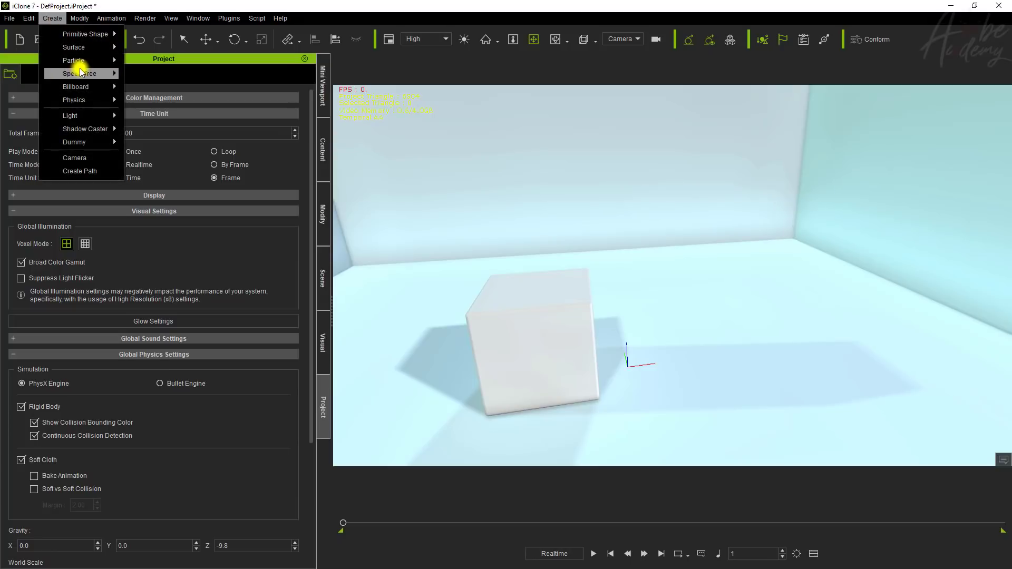
mouse_move(81, 61)
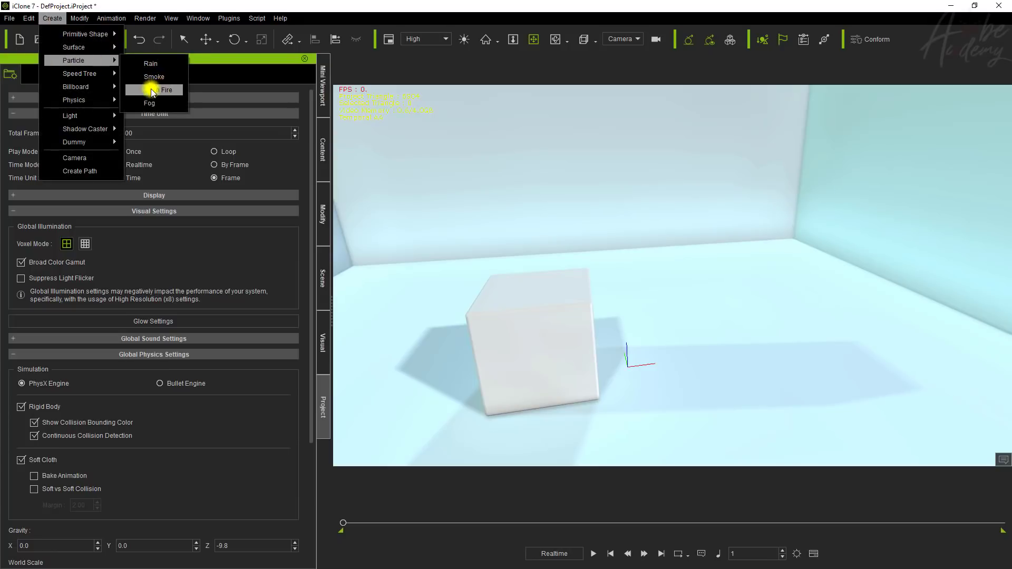
mouse_move(109, 79)
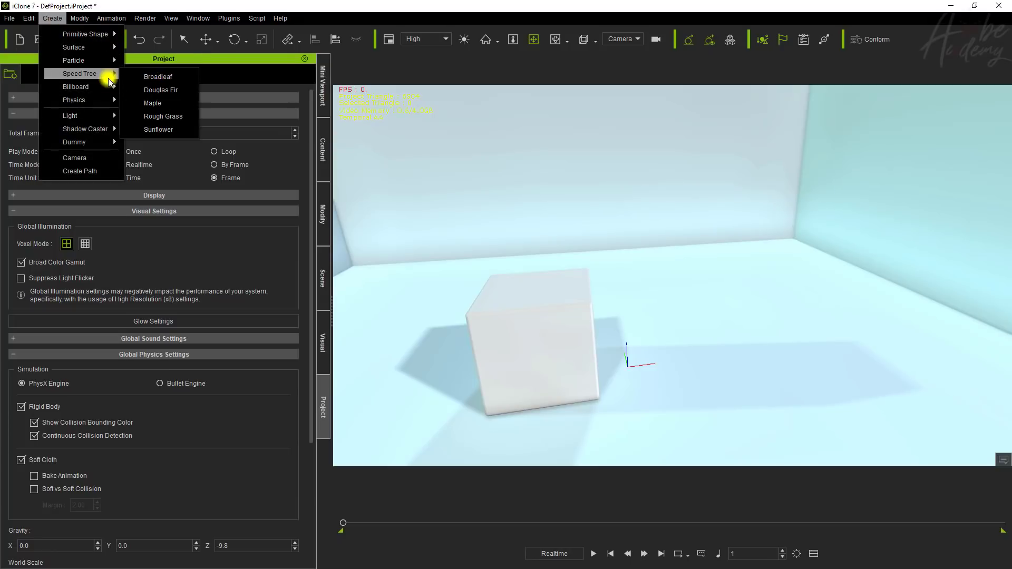
click(151, 81)
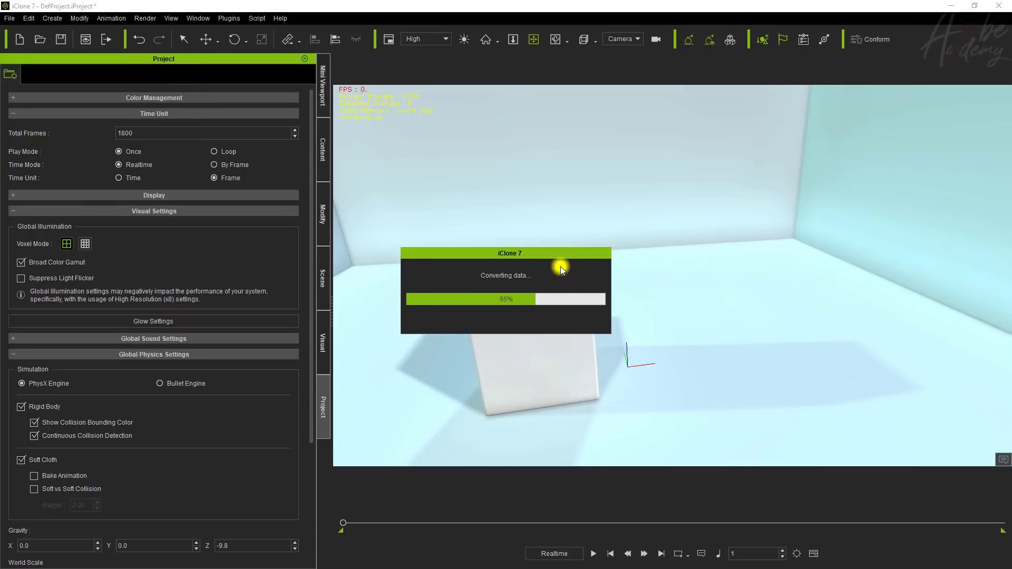
scroll(665, 237, down, 4)
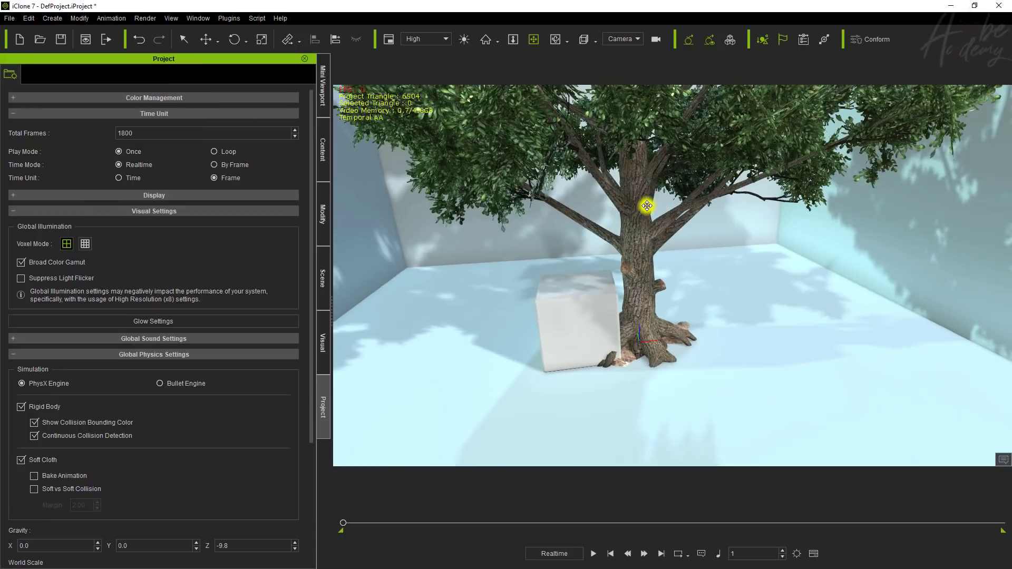
drag(722, 217, 730, 326)
right_drag(730, 325, 689, 318)
scroll(700, 318, up, 8)
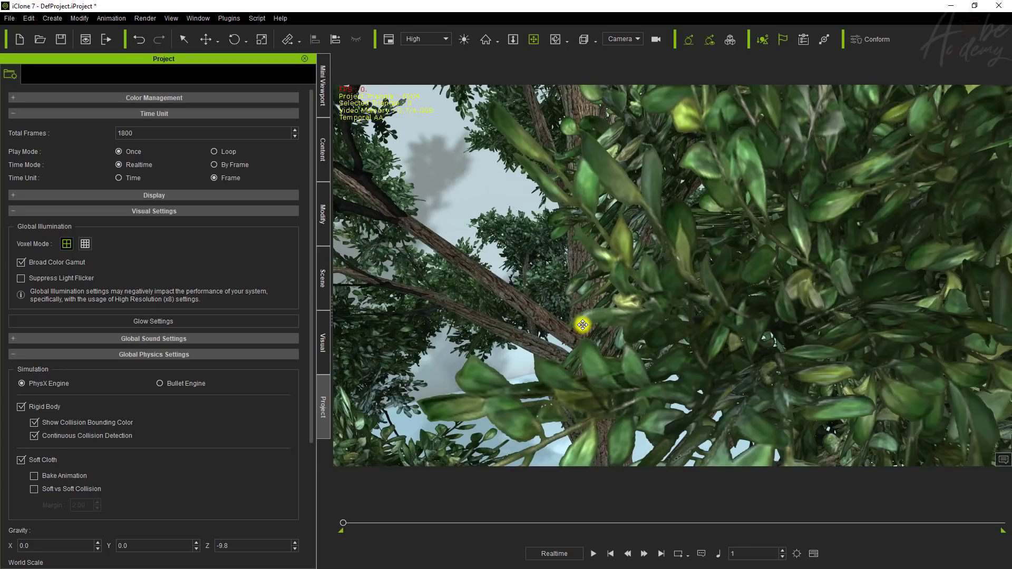
- Play the animation to preview the broadleaf tree's movement, and return to the first frame
click(593, 554)
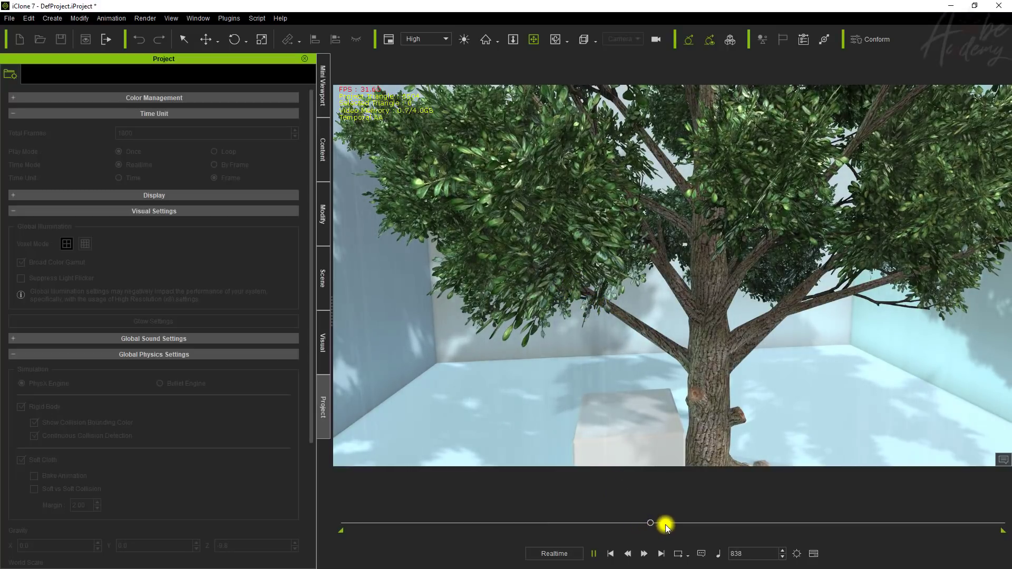
drag(659, 523, 734, 534)
click(593, 554)
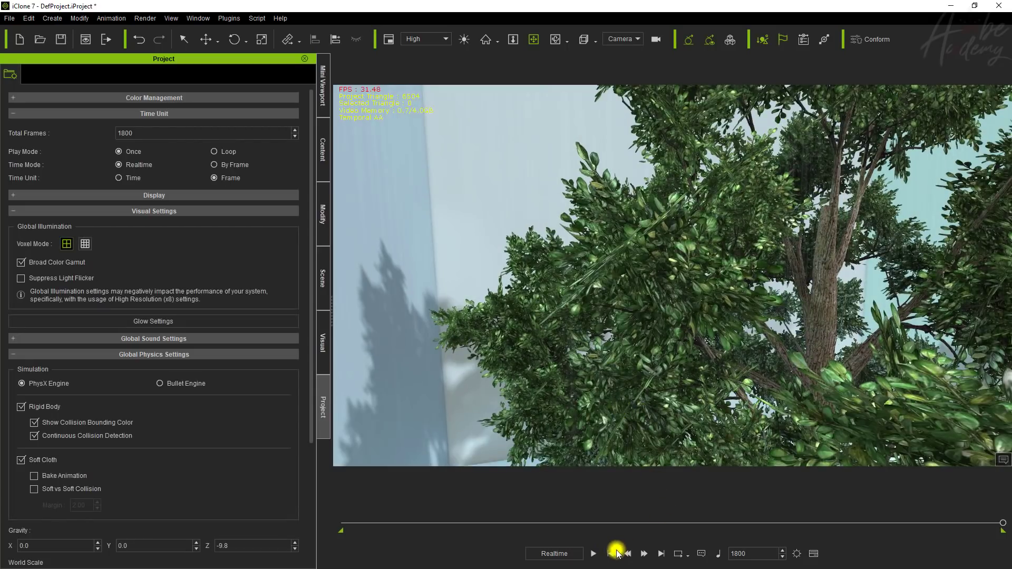
click(611, 553)
- Switch the view to the Preview camera and frame the broadleaf tree's crown and trunk
click(623, 38)
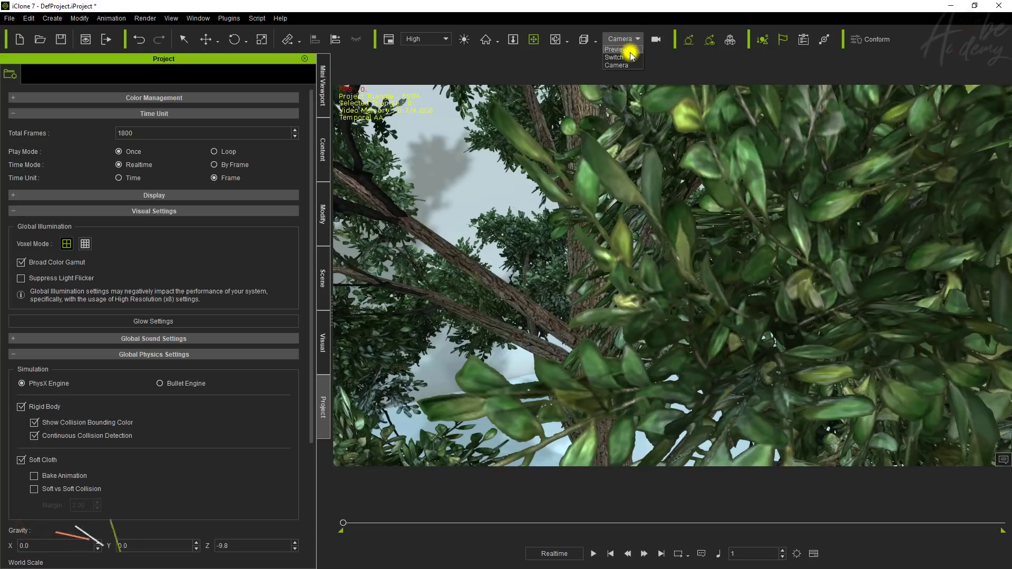
click(623, 53)
drag(574, 222, 558, 334)
right_drag(558, 334, 492, 388)
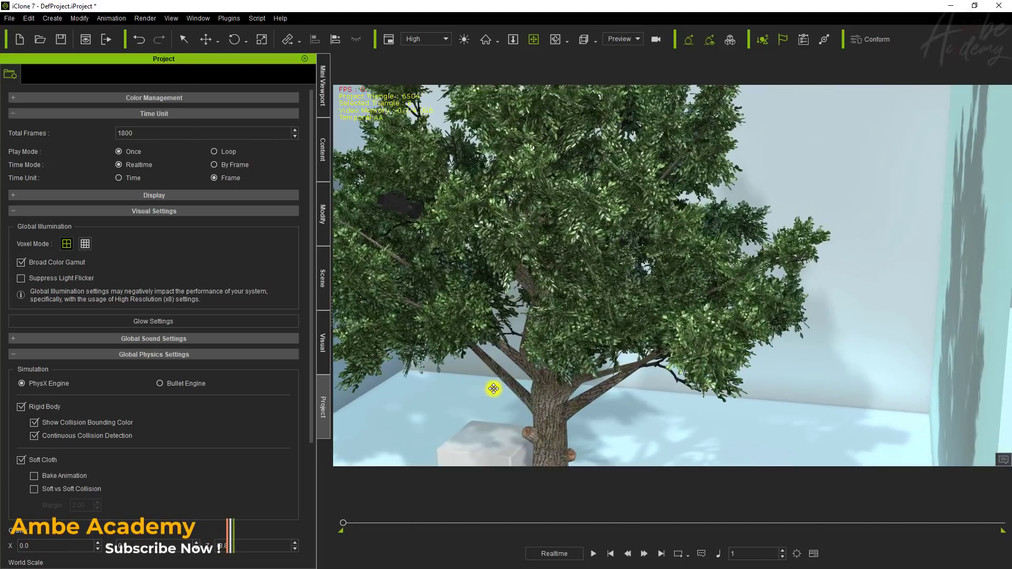
- Create a FaceCam billboard at the base of the tree
click(52, 18)
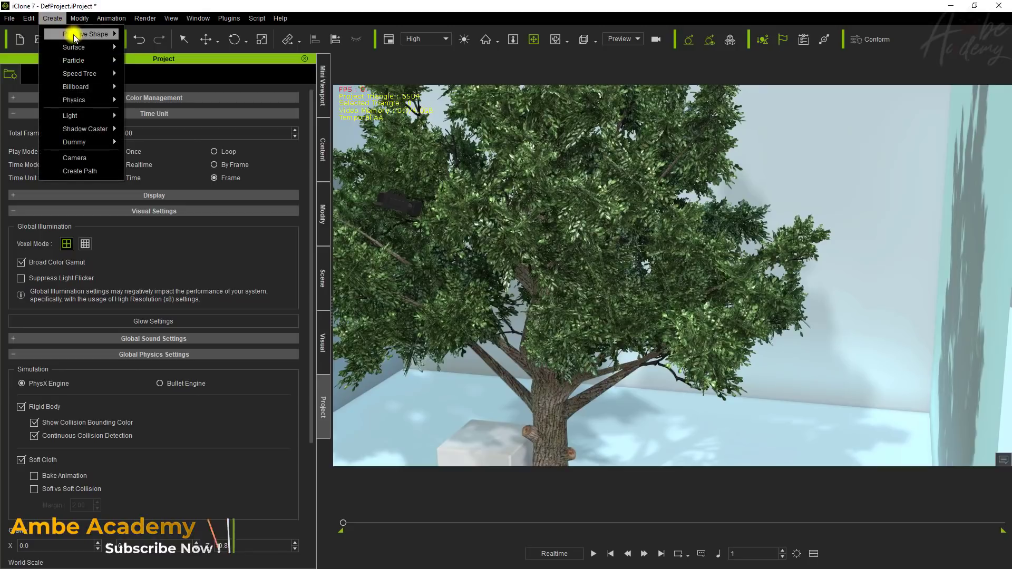
mouse_move(84, 73)
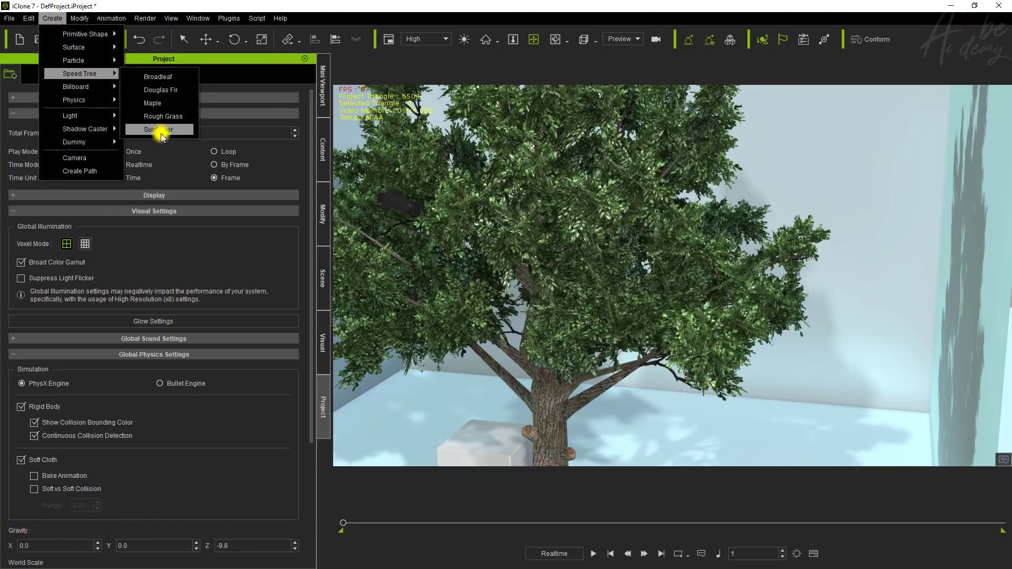
mouse_move(103, 90)
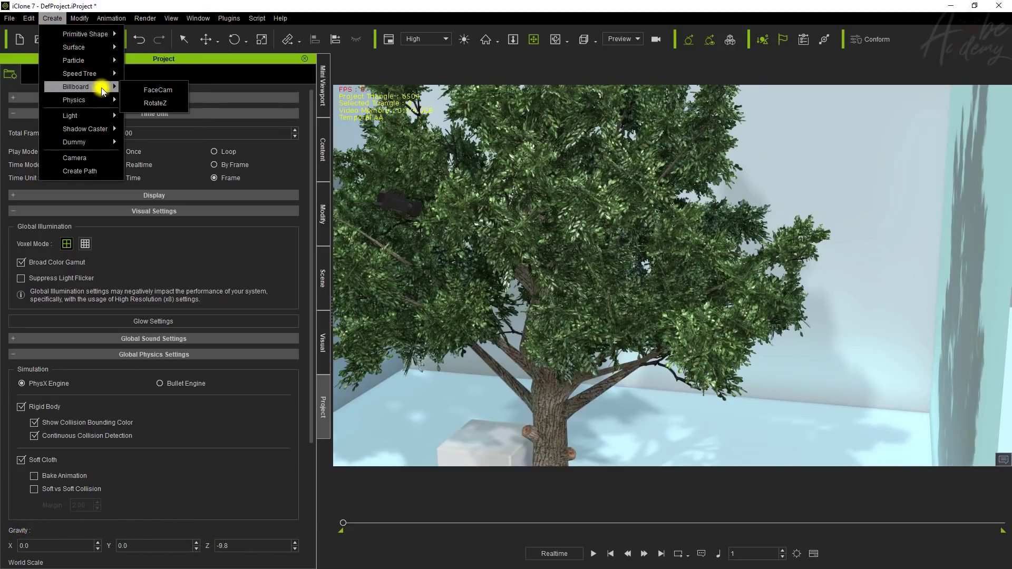
click(141, 90)
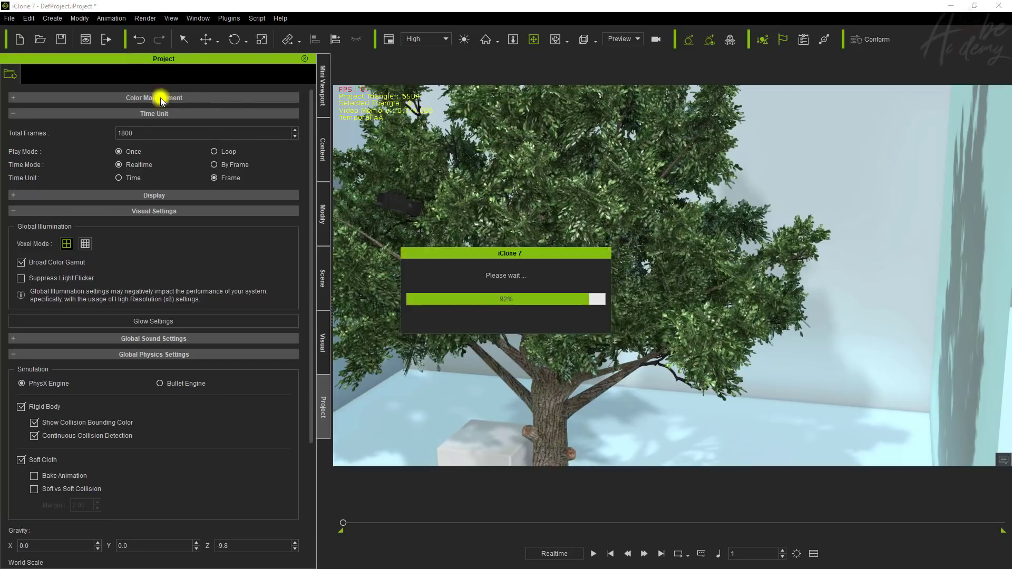
scroll(563, 246, down, 3)
right_drag(537, 235, 597, 242)
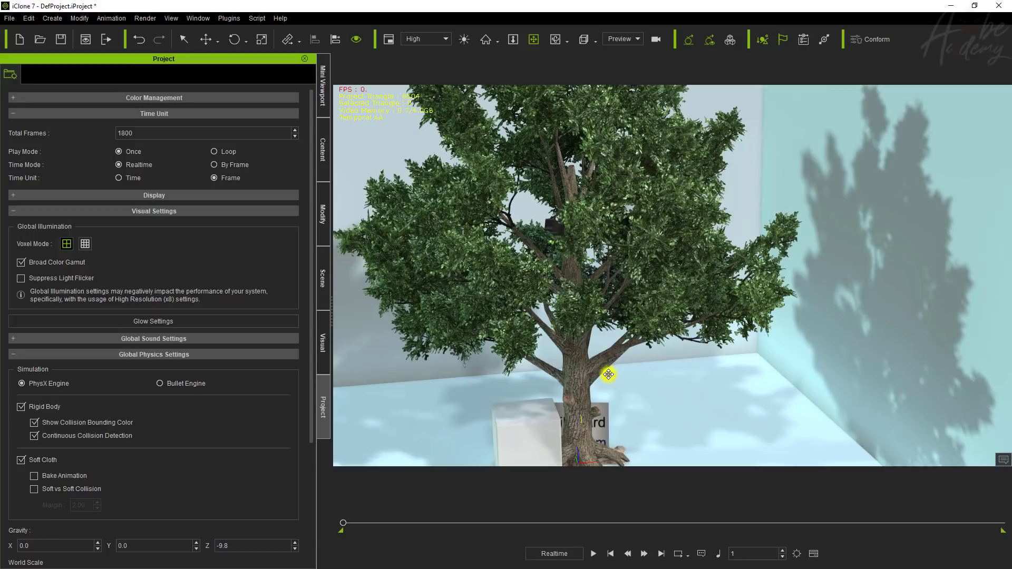
- Switch the view back to Camera and look at the billboard behind the tree trunk
click(621, 39)
click(615, 65)
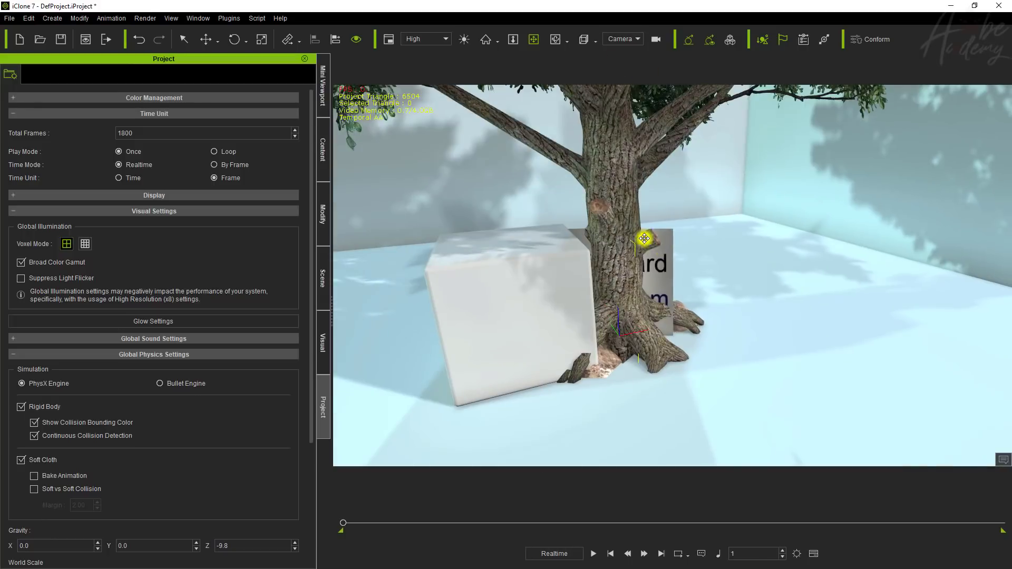
drag(644, 239, 627, 260)
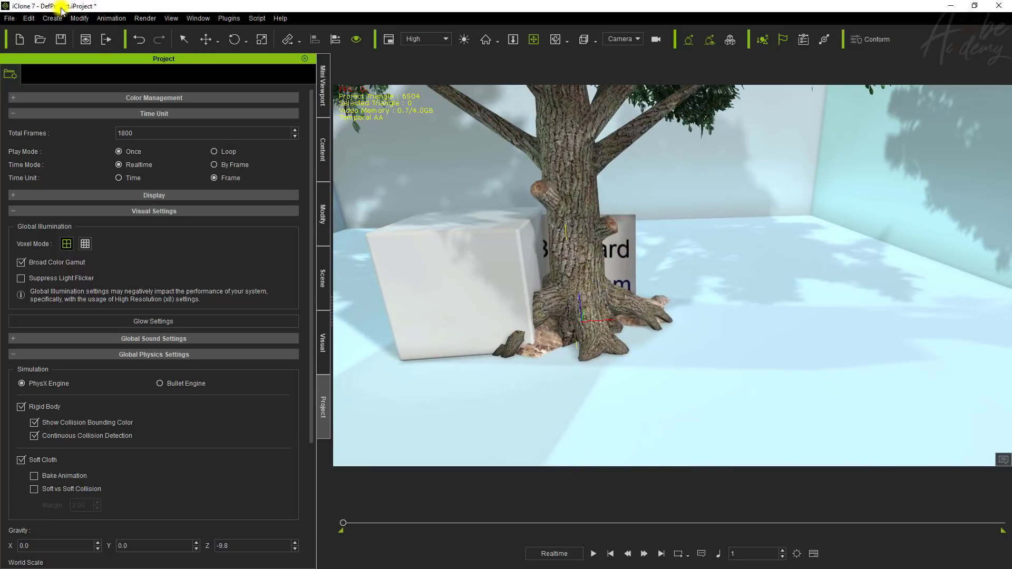
- Delete the billboard, the box and the broadleaf tree from the room
key(Delete)
click(477, 271)
key(Delete)
click(580, 225)
key(Delete)
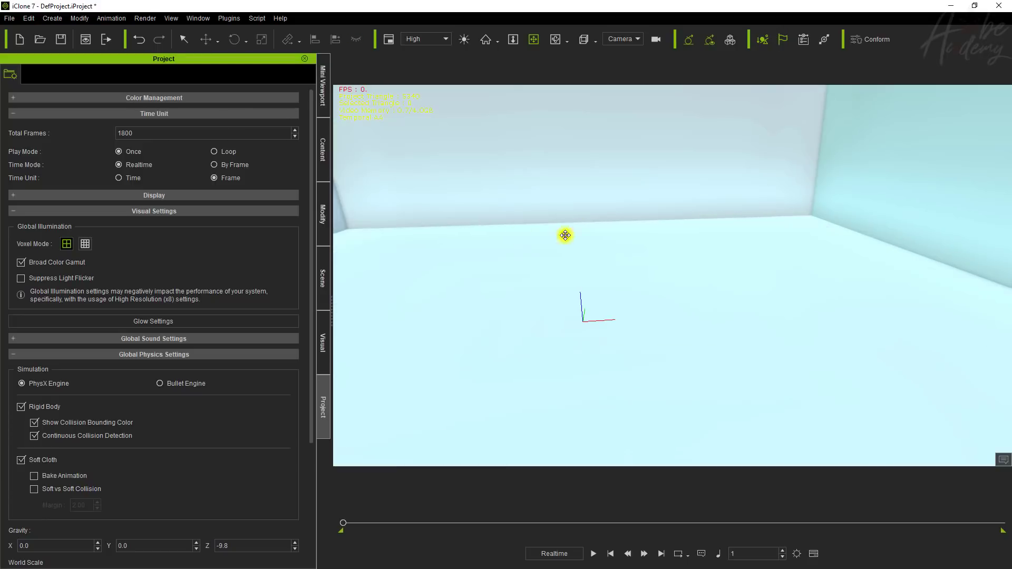
- Create a physics ball on the room floor and play the simulation briefly
drag(515, 243, 472, 274)
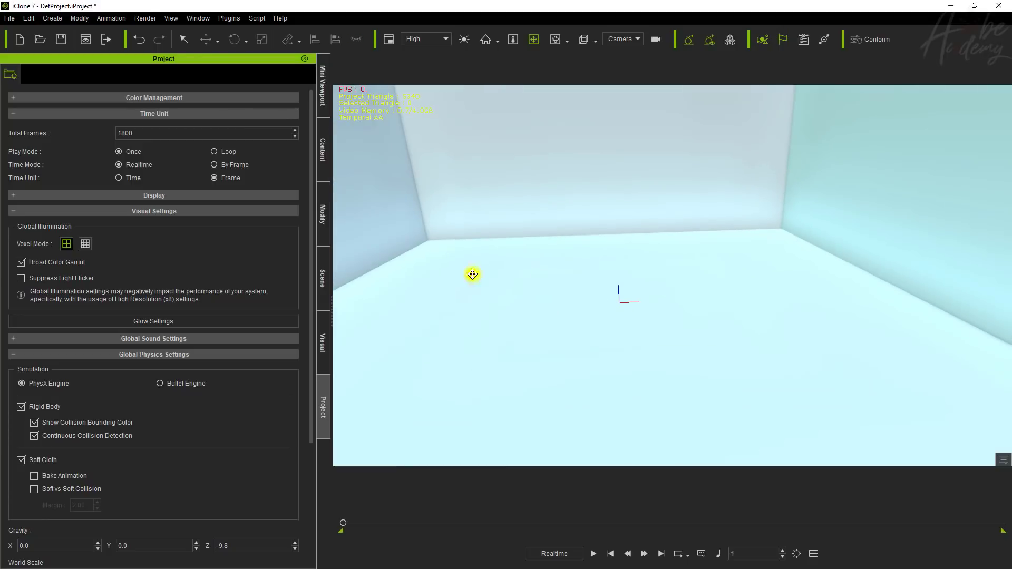
click(66, 19)
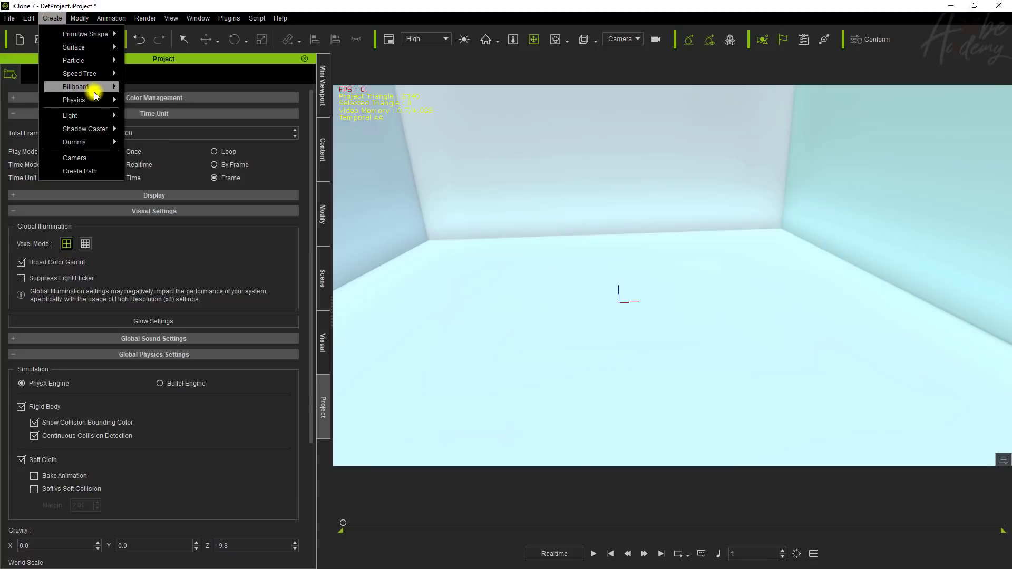
mouse_move(100, 102)
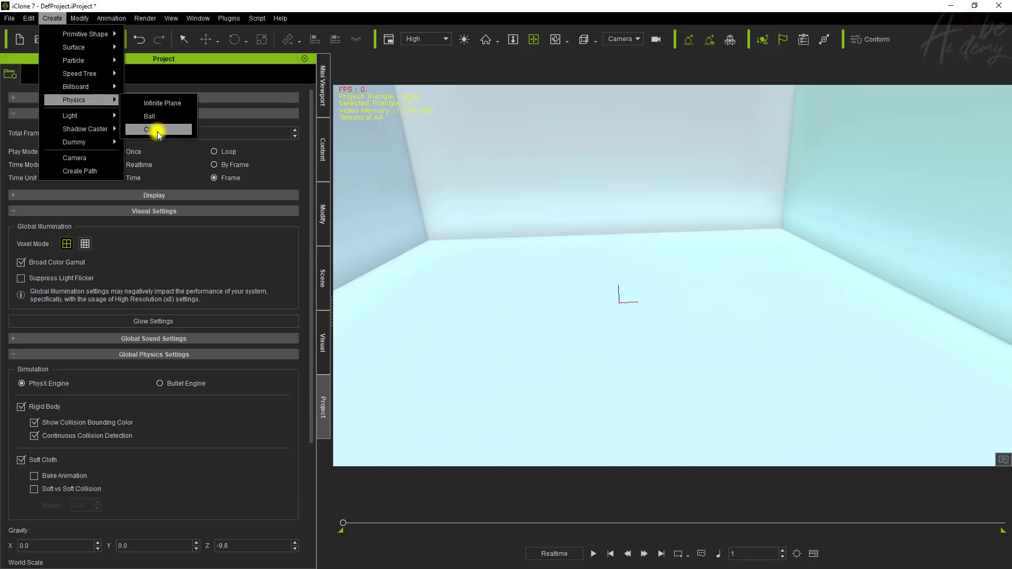
click(163, 113)
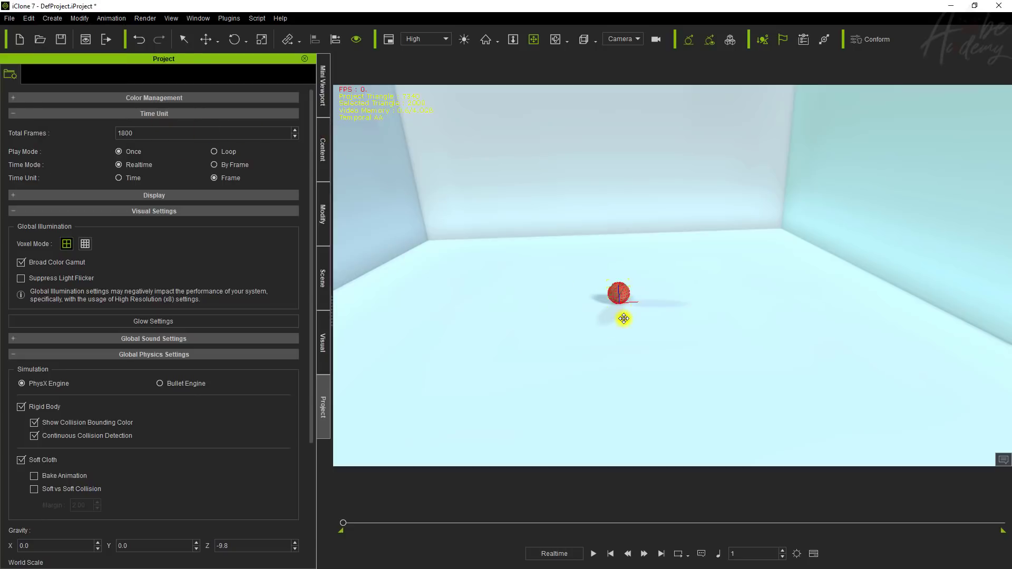
click(594, 553)
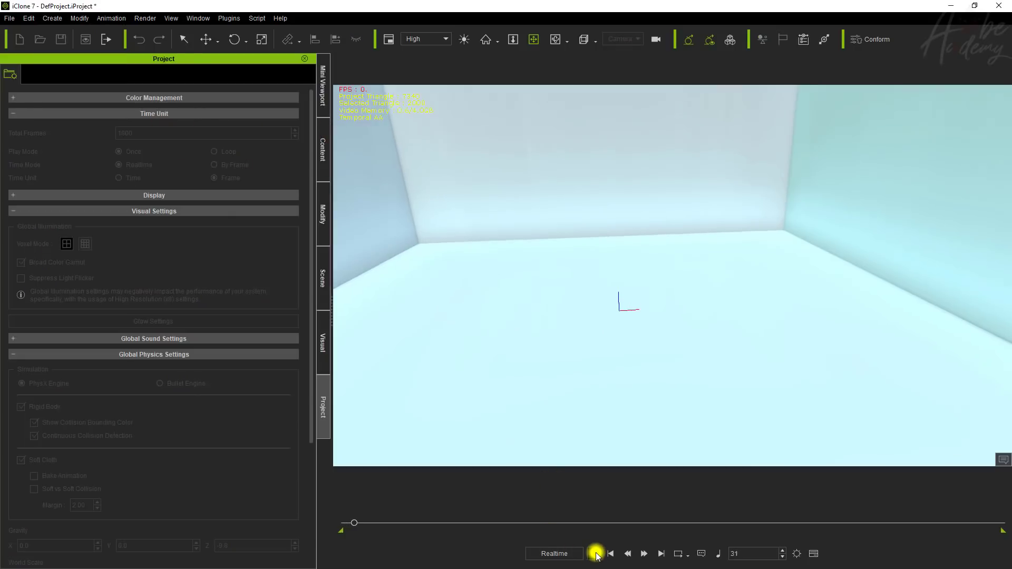
click(595, 554)
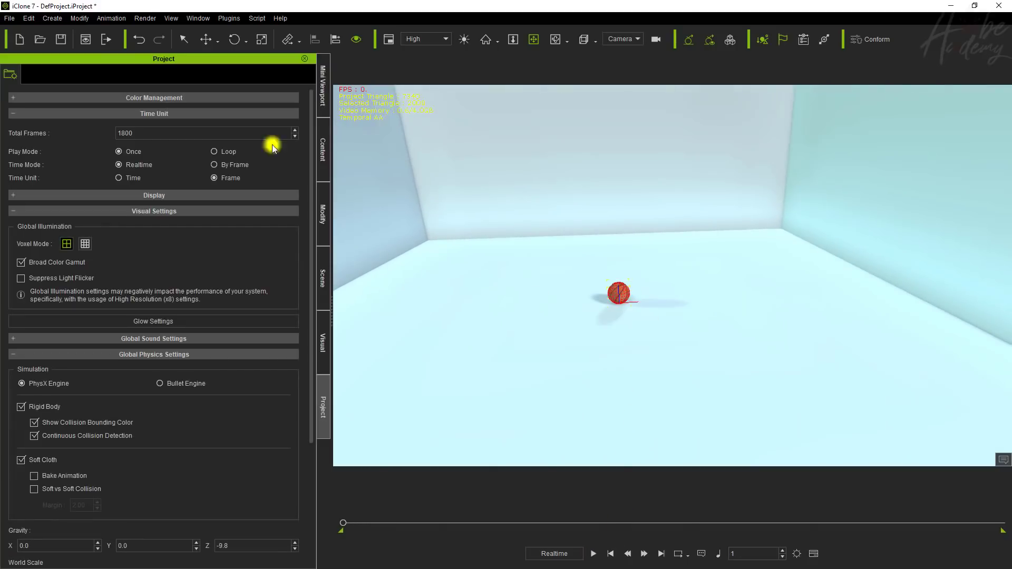
- Add a new camera to the scene
click(55, 18)
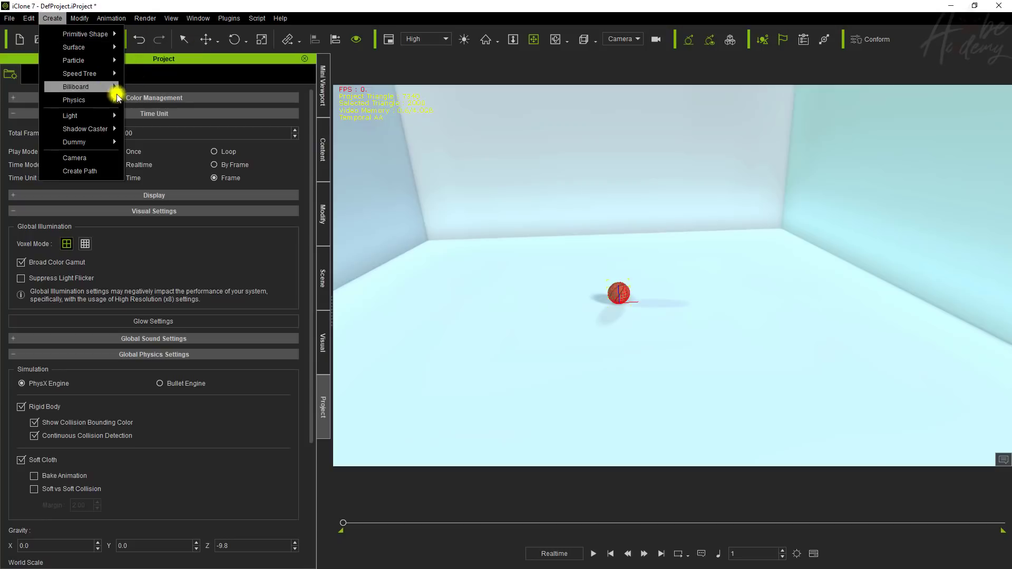
mouse_move(99, 105)
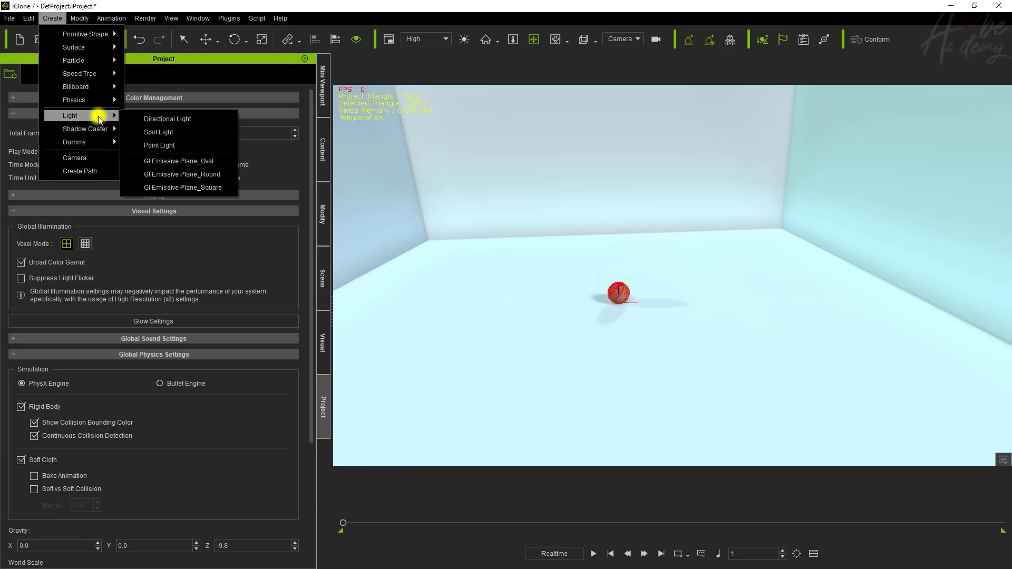
mouse_move(67, 125)
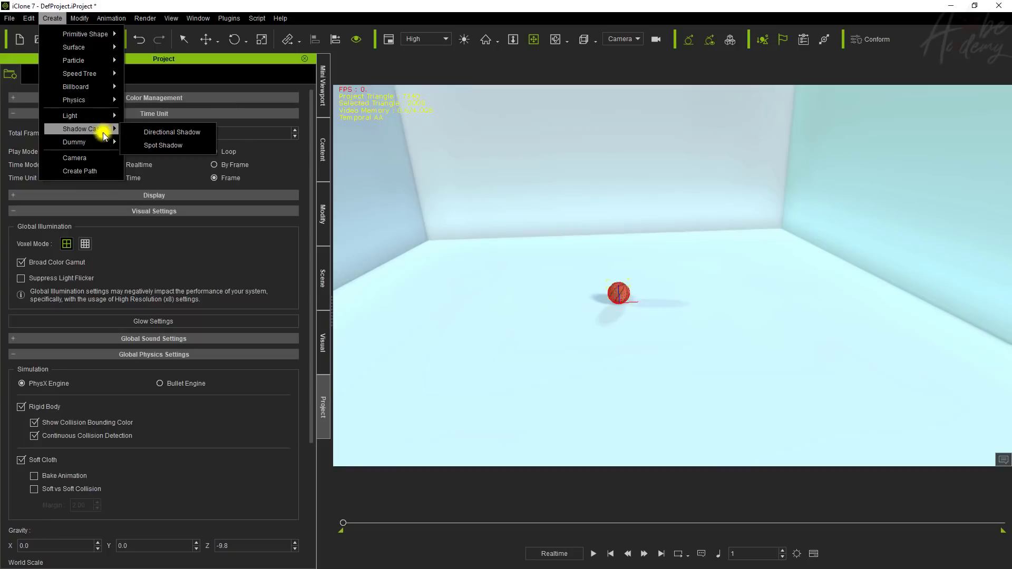
mouse_move(107, 144)
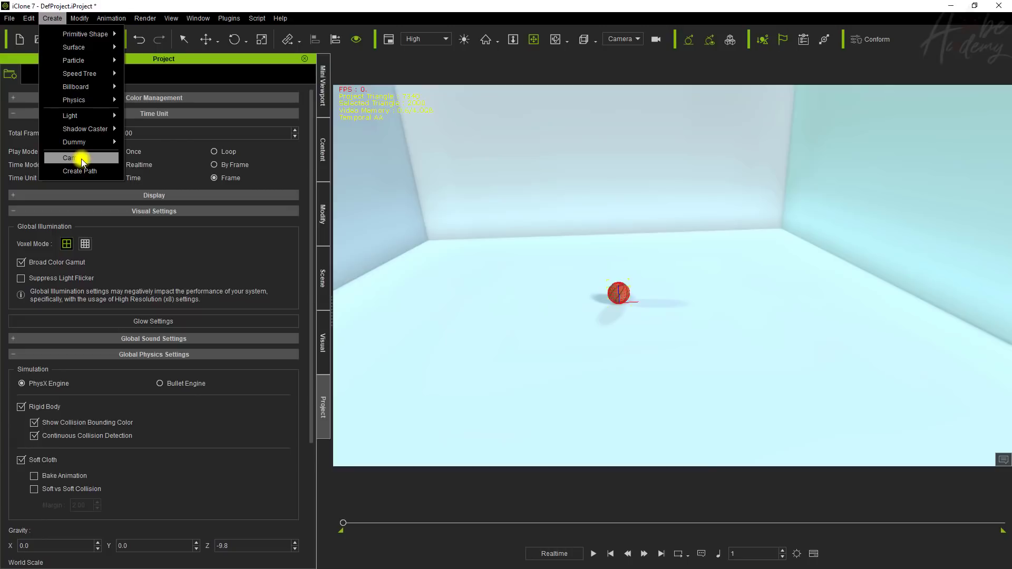
click(83, 158)
- Switch the view to the new Camera(0) and frame the basketball close up against the room's walls
click(637, 40)
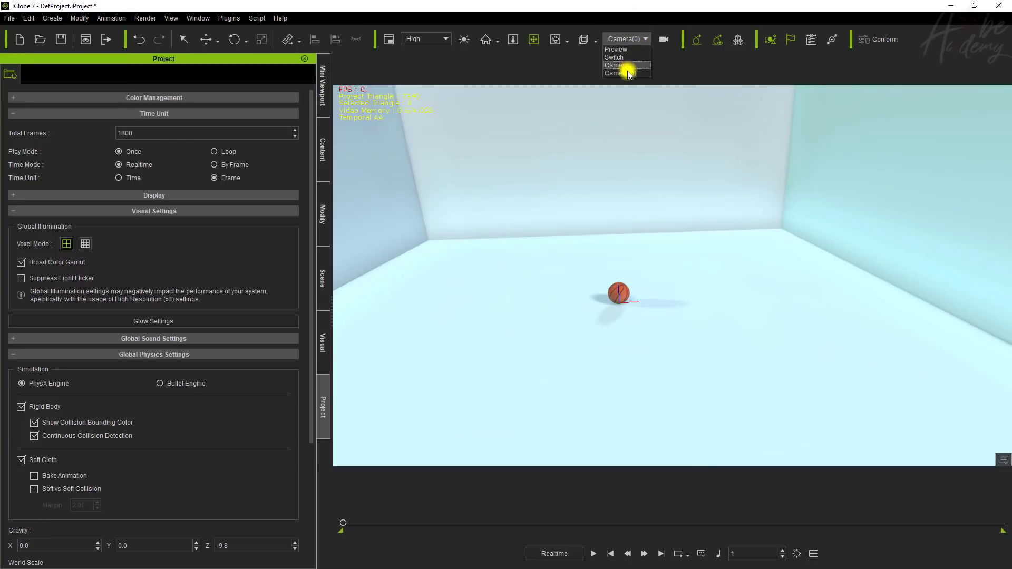
click(627, 73)
scroll(635, 206, down, 5)
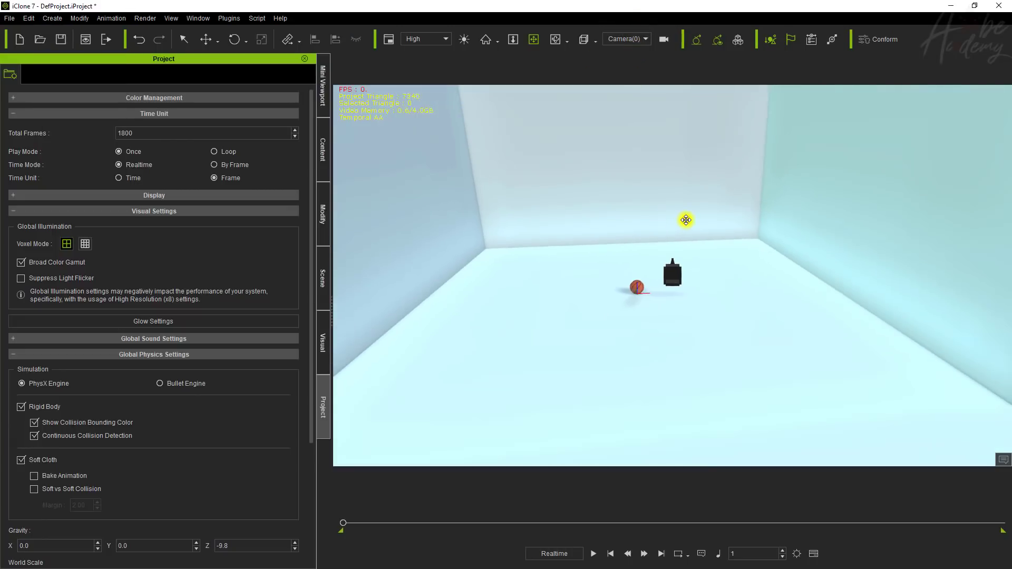
right_drag(714, 279, 582, 322)
right_drag(631, 279, 658, 210)
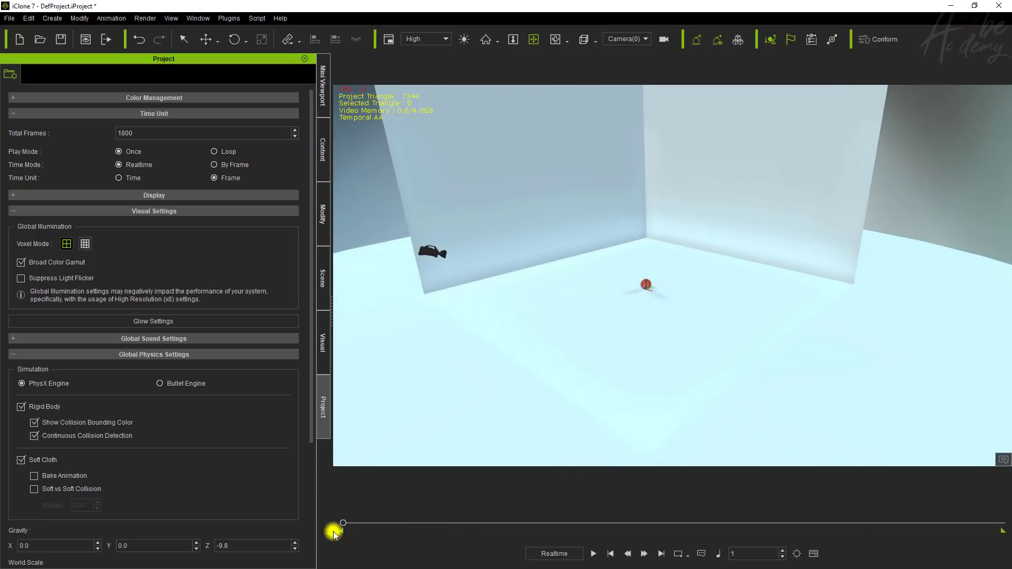
mouse_move(346, 524)
mouse_down()
mouse_move(819, 504)
mouse_move(343, 523)
mouse_up()
right_drag(734, 388, 719, 339)
click(501, 46)
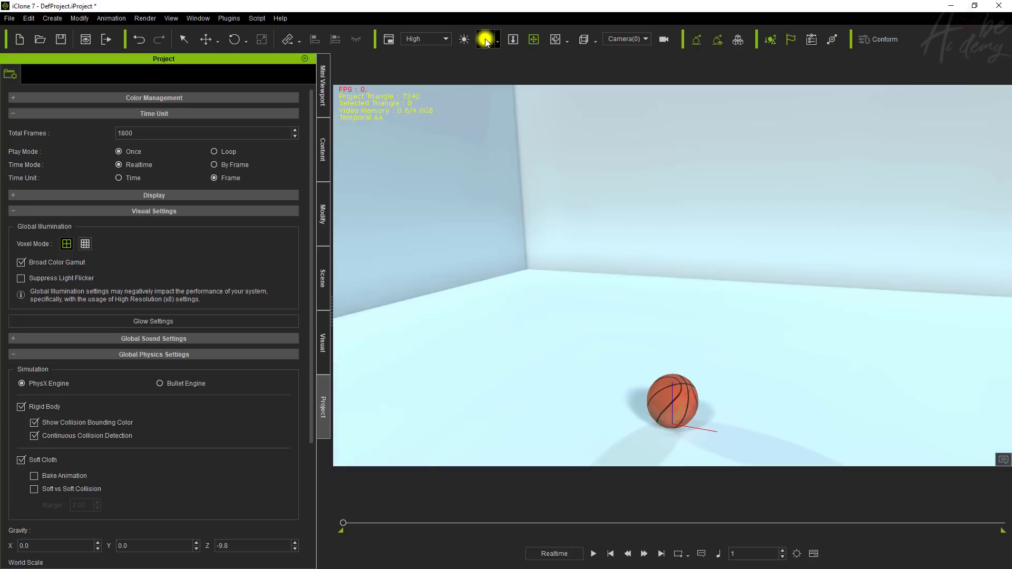
scroll(576, 206, up, 2)
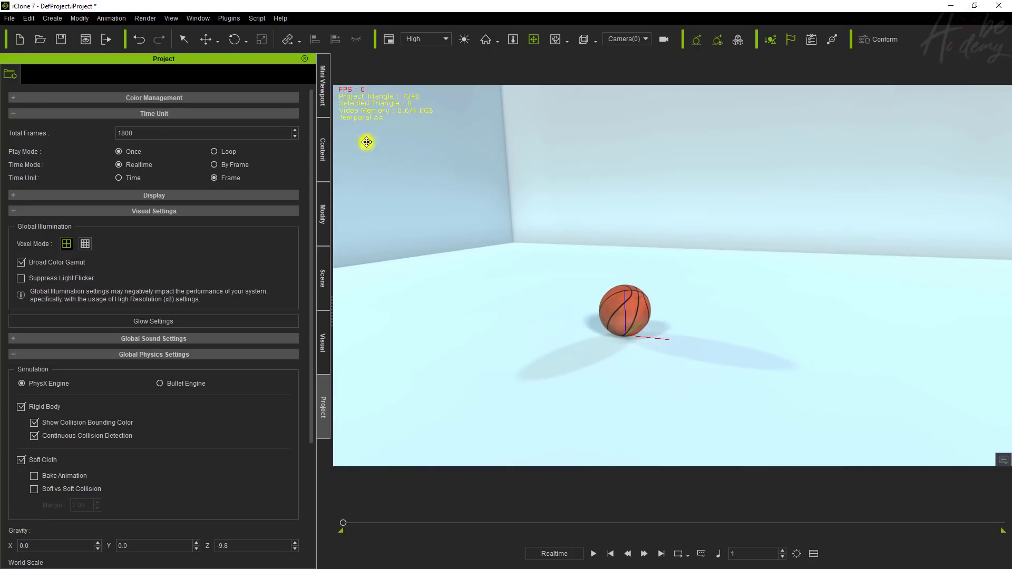
- Switch to the Preview camera and create a path with six points across the room floor around the basketball
click(631, 39)
click(625, 50)
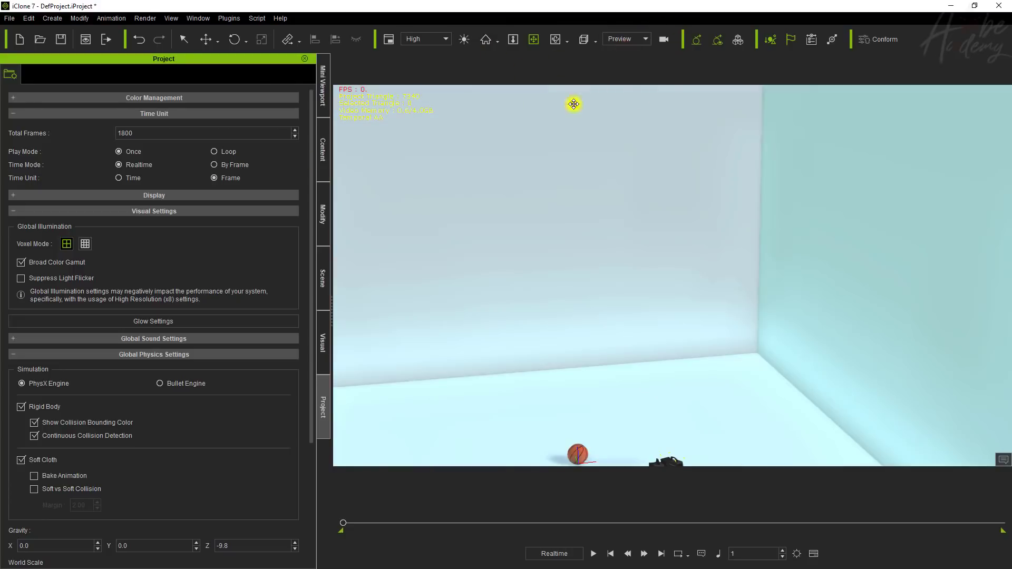
click(52, 18)
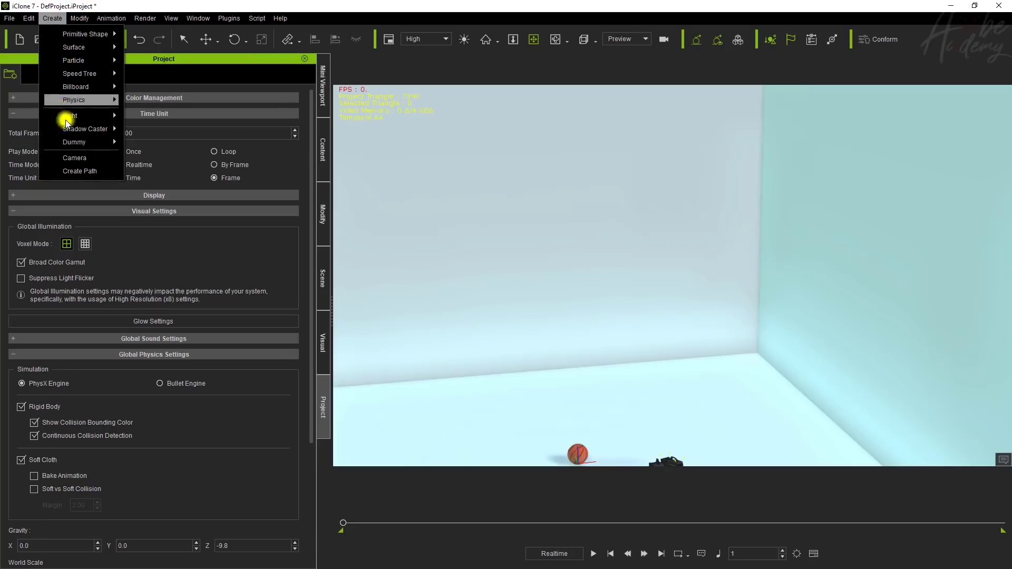
click(78, 172)
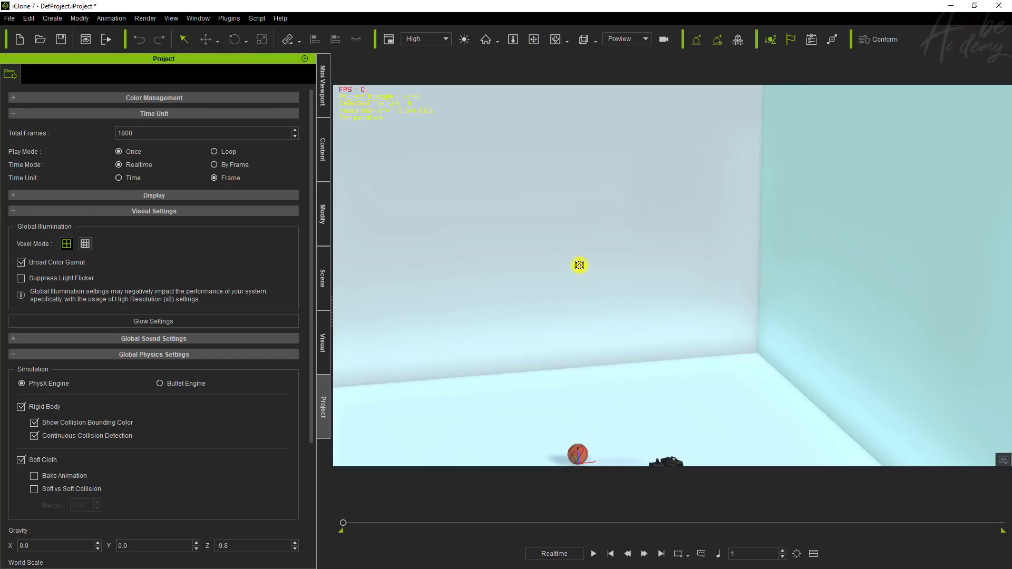
click(550, 394)
click(480, 425)
click(641, 416)
click(758, 399)
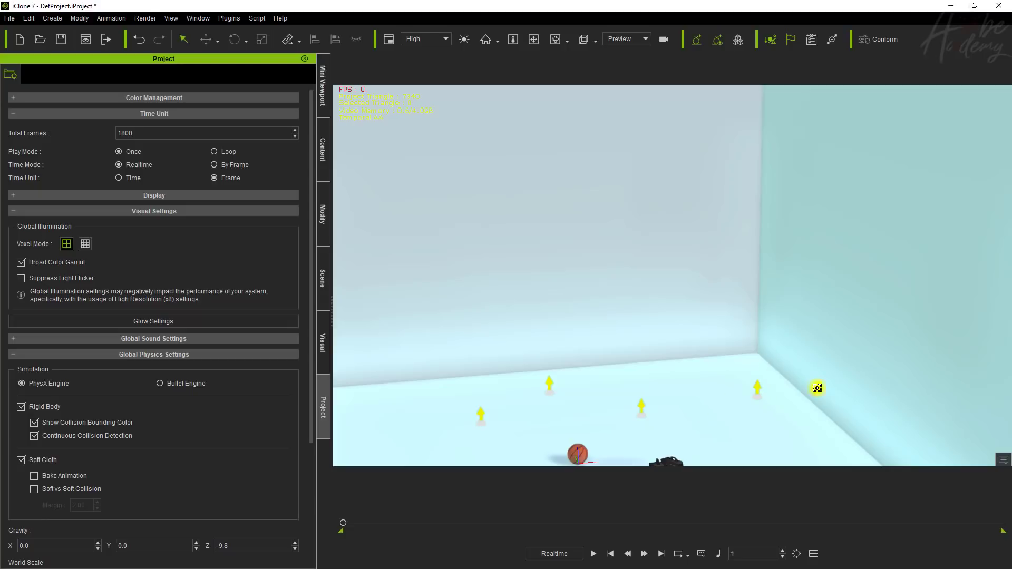
click(791, 446)
click(714, 440)
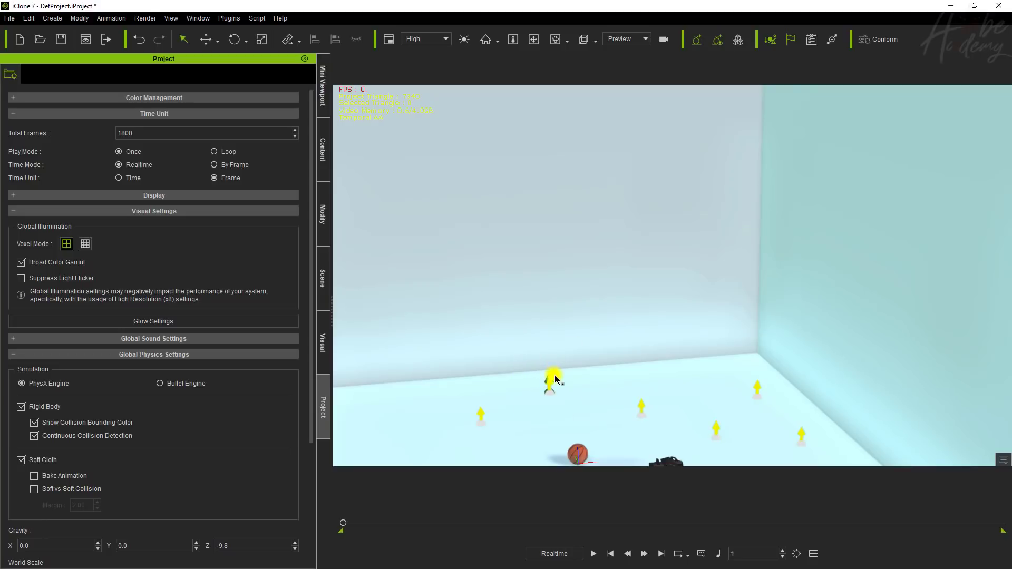
click(579, 392)
- Look through the available animation, render and view commands
click(76, 21)
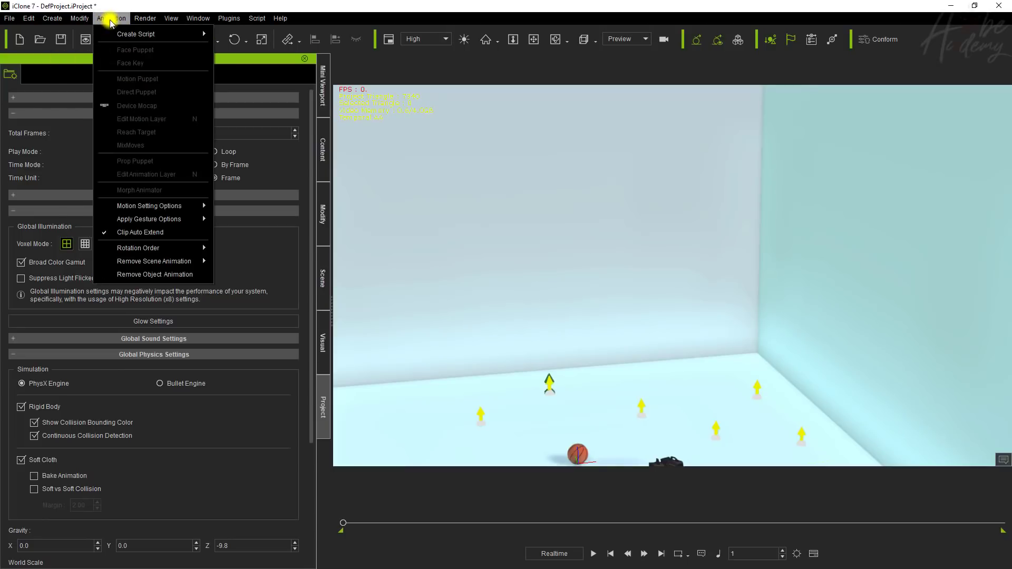
mouse_move(120, 41)
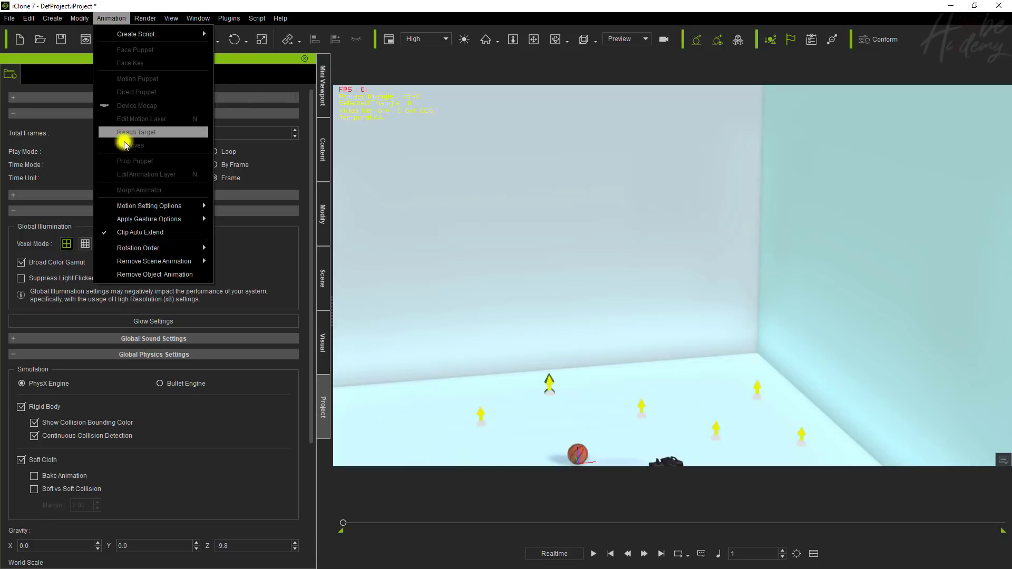
mouse_move(183, 37)
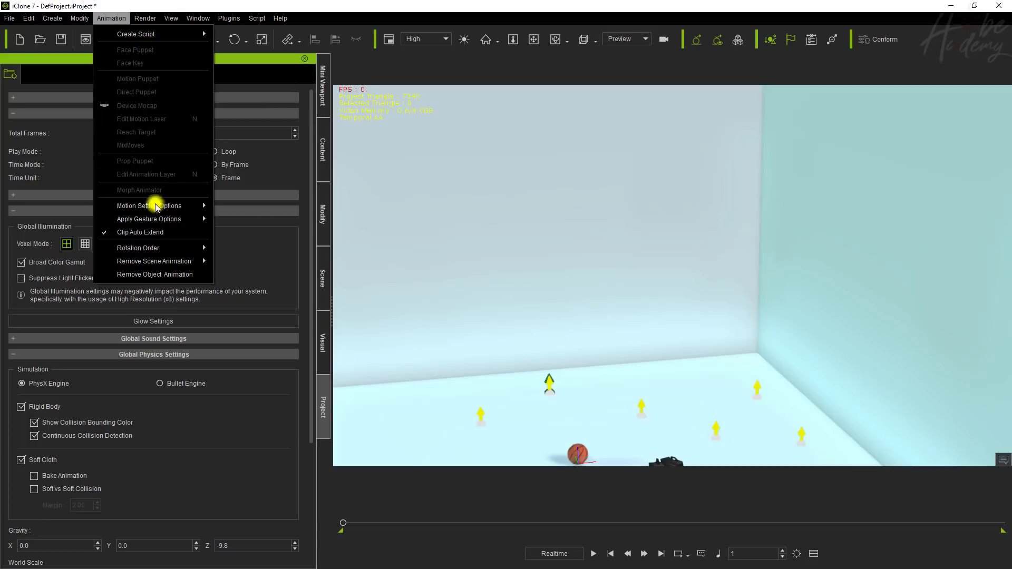
click(147, 18)
click(147, 18)
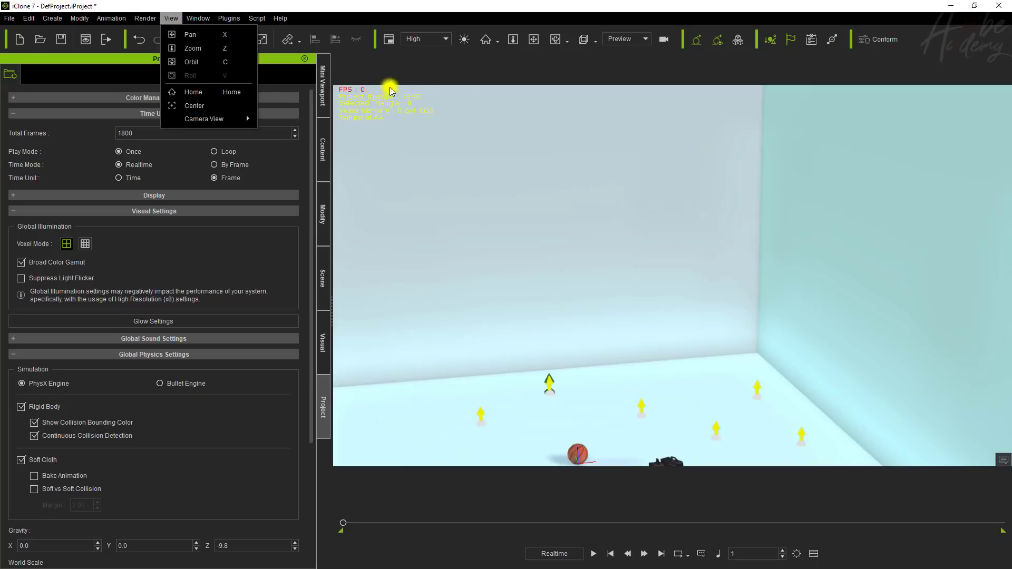
click(444, 46)
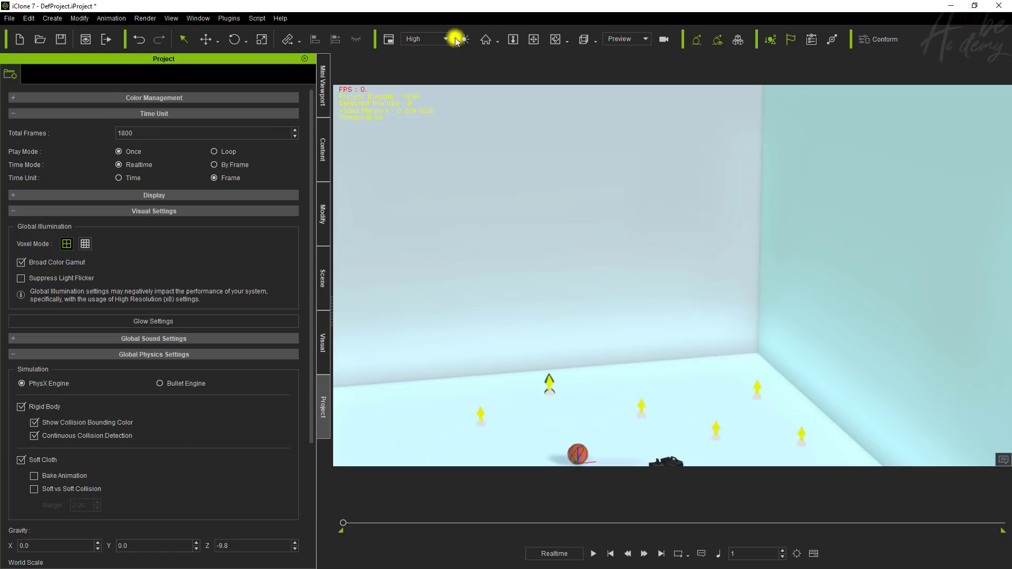
- Hide the Project toolbar and show it again
click(203, 22)
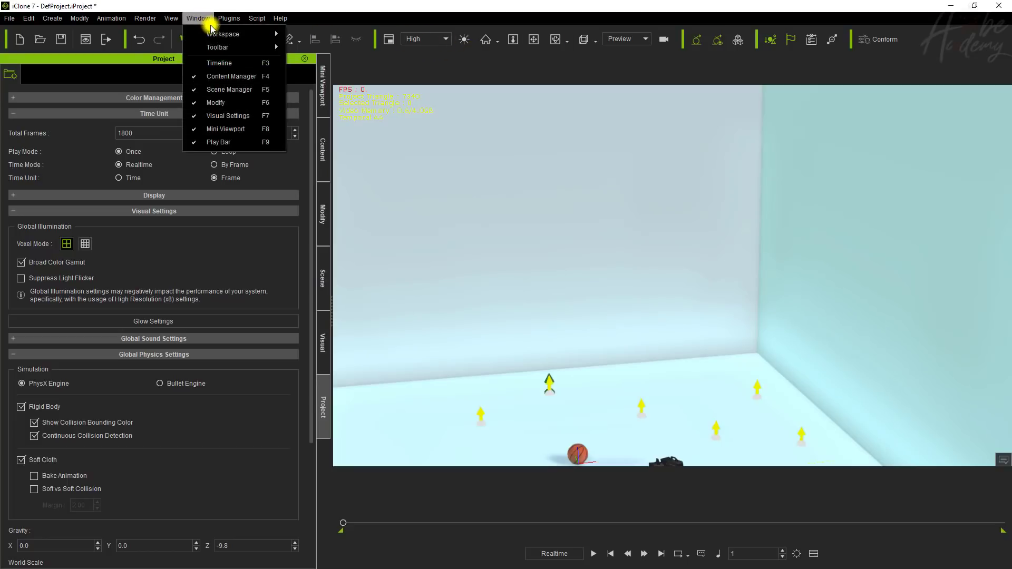
mouse_move(225, 35)
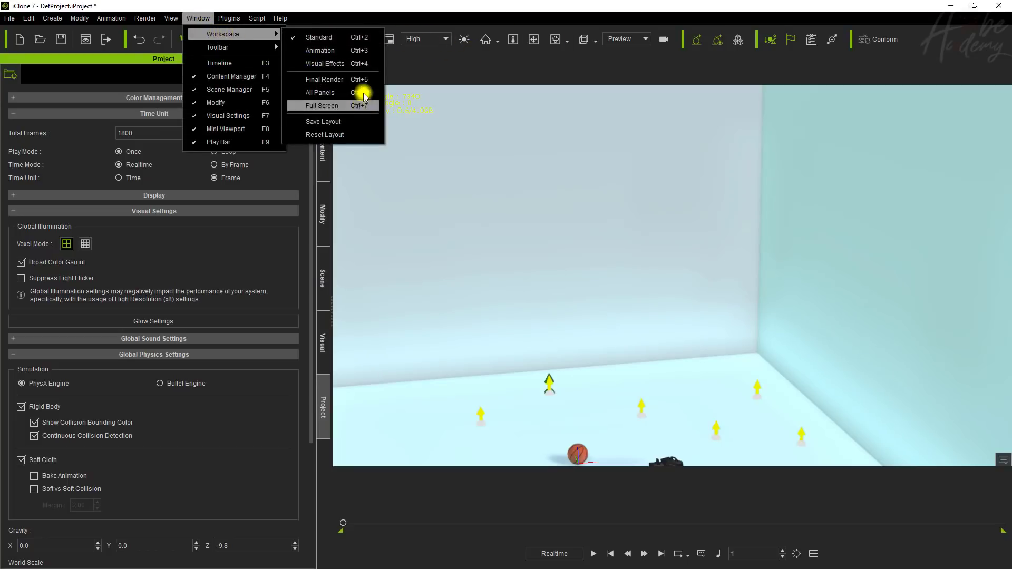
mouse_move(273, 51)
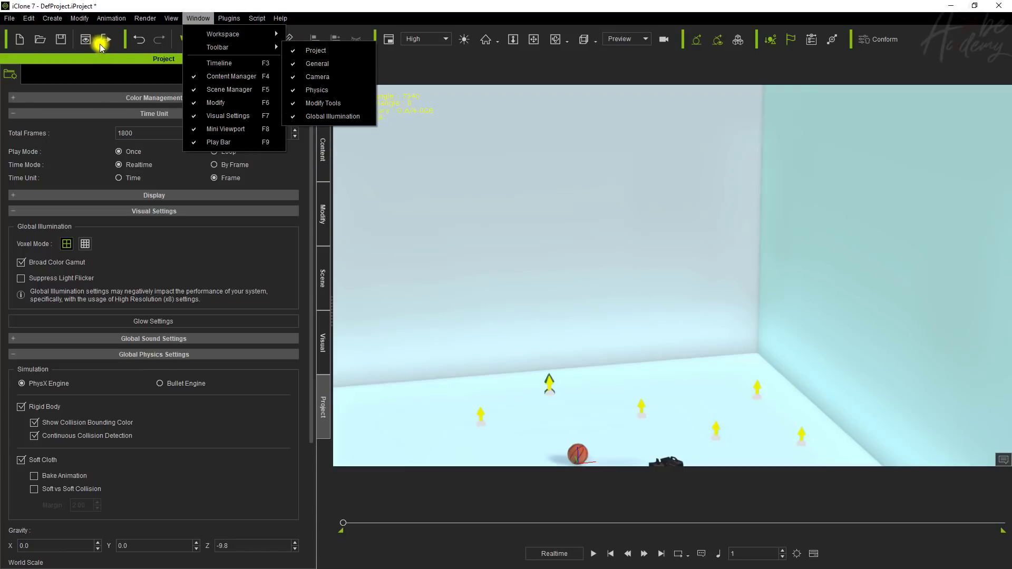
click(295, 48)
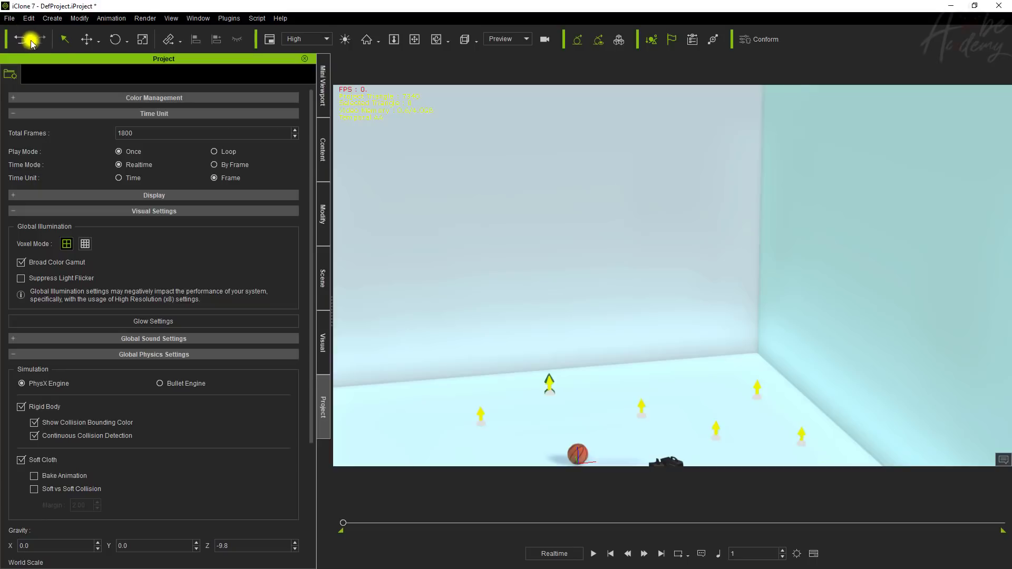
click(203, 20)
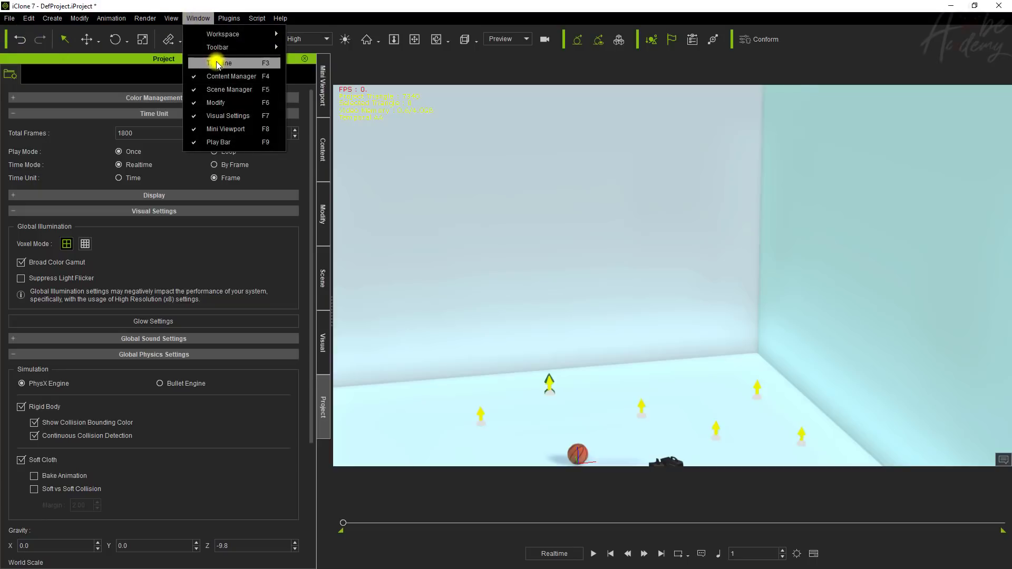
mouse_move(233, 46)
click(296, 51)
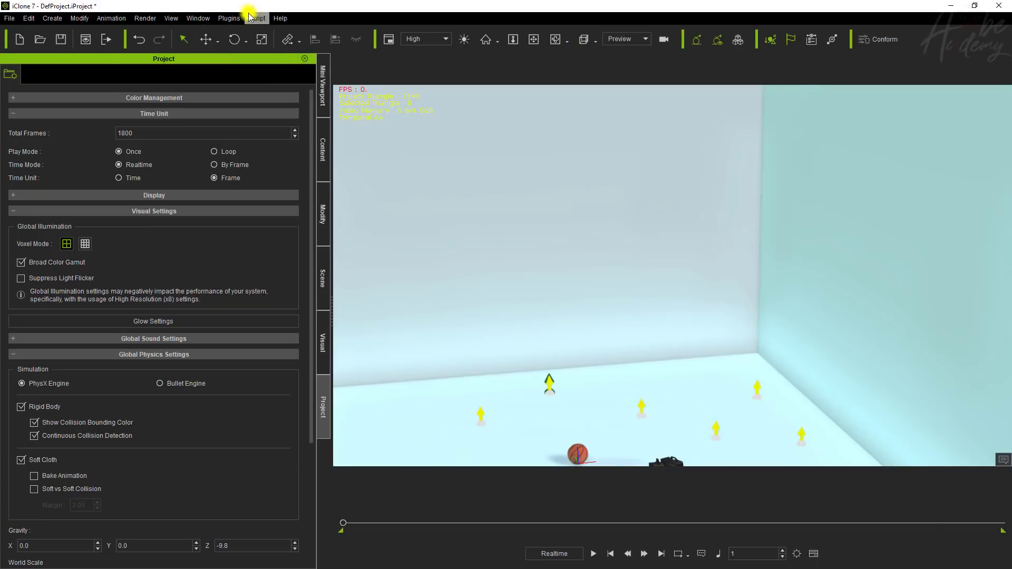
- Examine the window toggles, the Cartoon Animator, Smart Gallery and Auto Setup plugin options, and the help resources
click(198, 18)
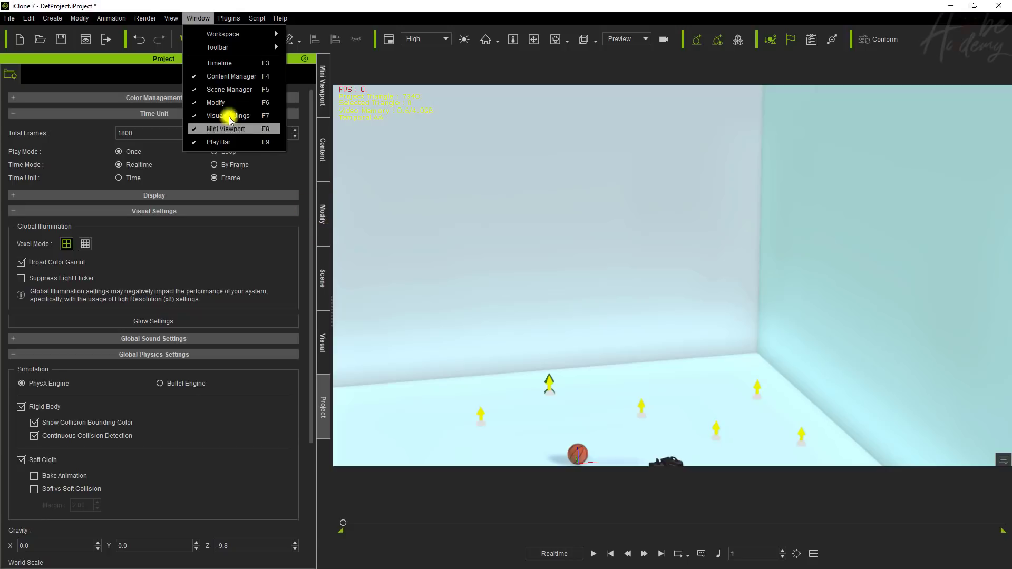
mouse_move(224, 20)
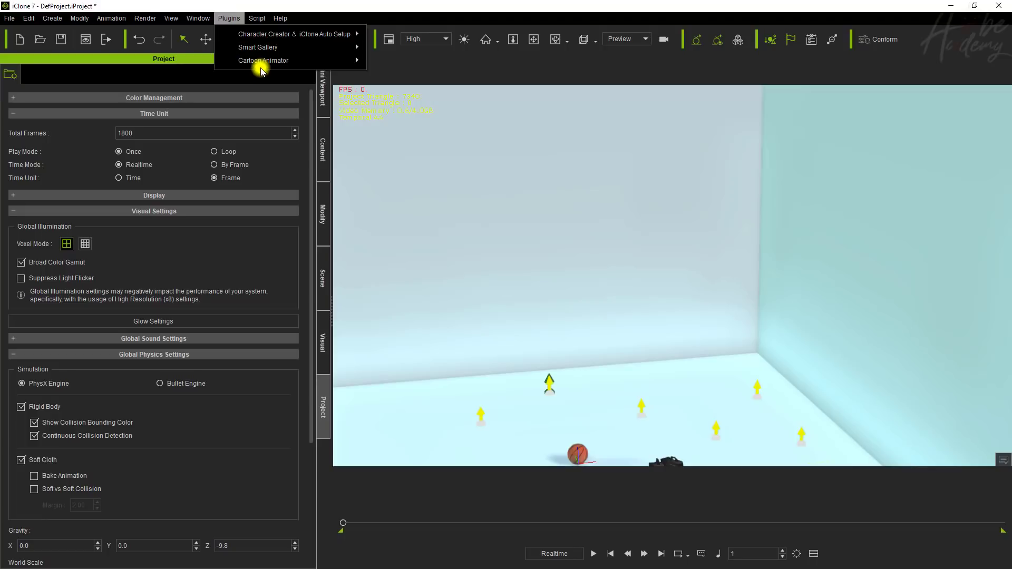
mouse_move(263, 63)
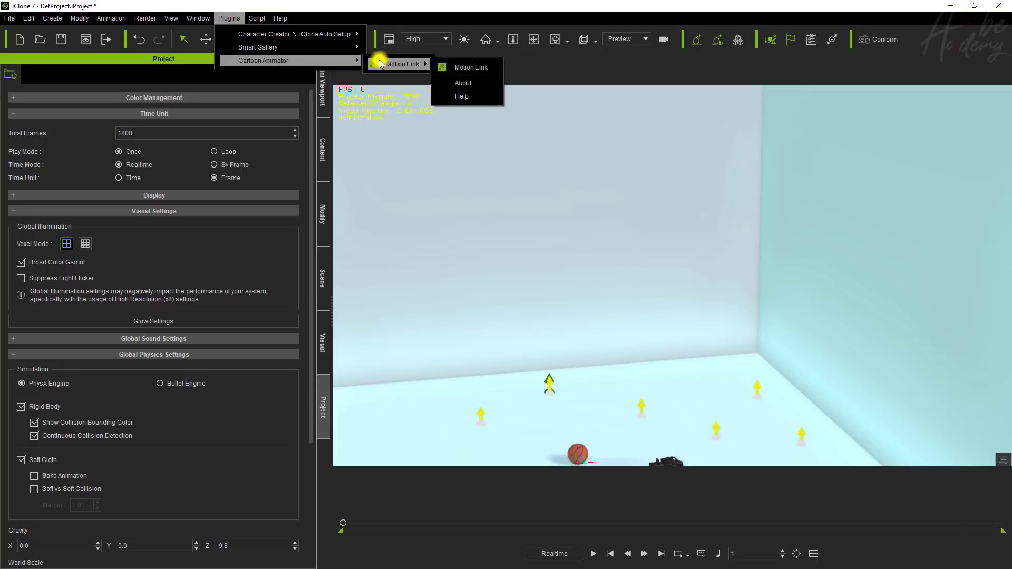
mouse_move(355, 50)
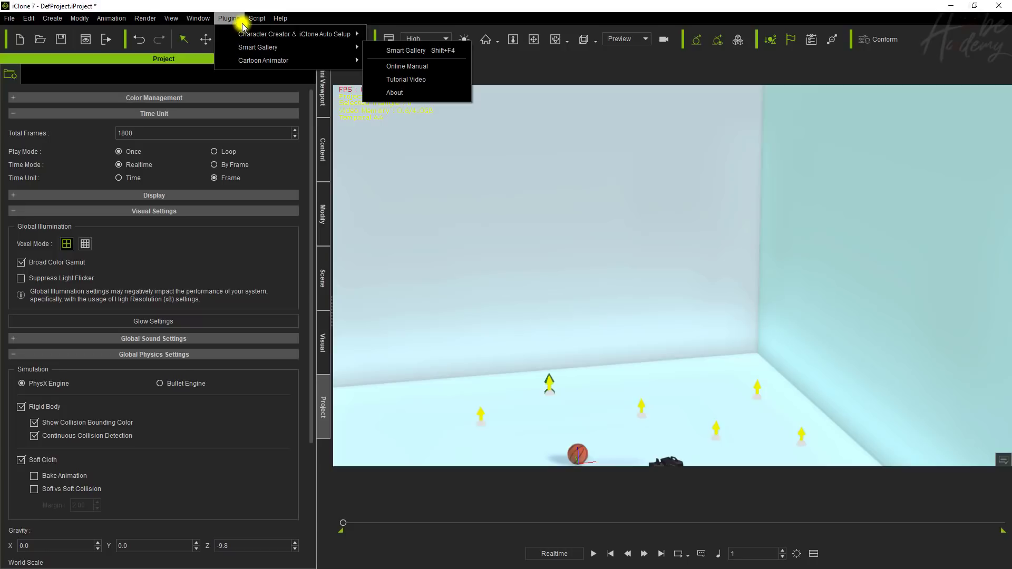
mouse_move(241, 42)
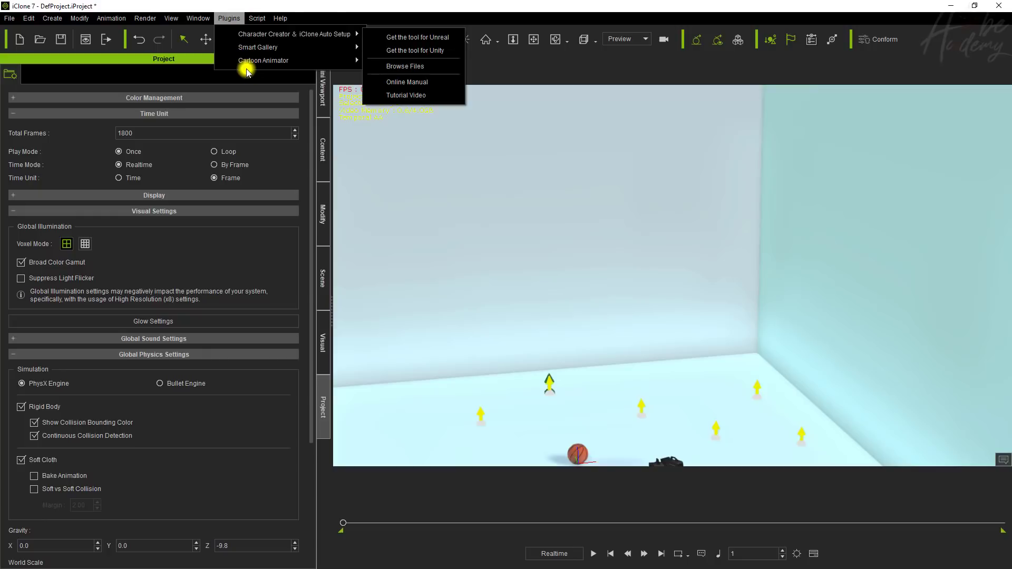
mouse_move(260, 21)
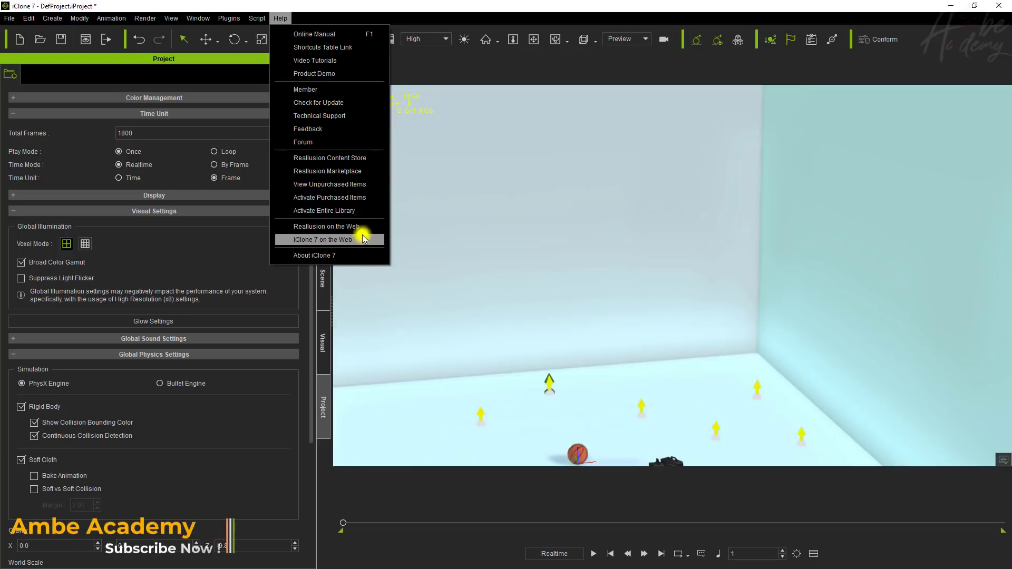
click(508, 10)
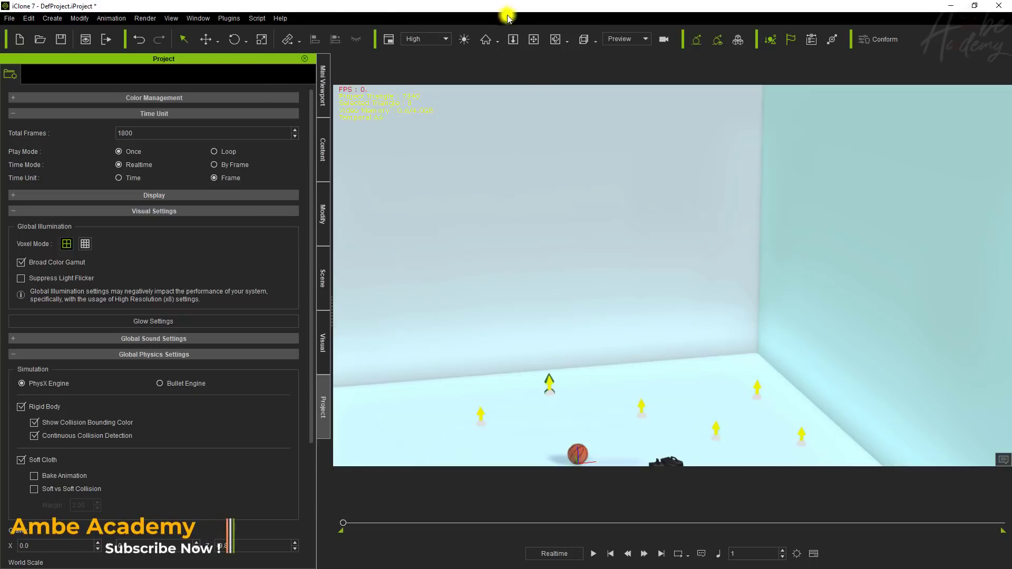